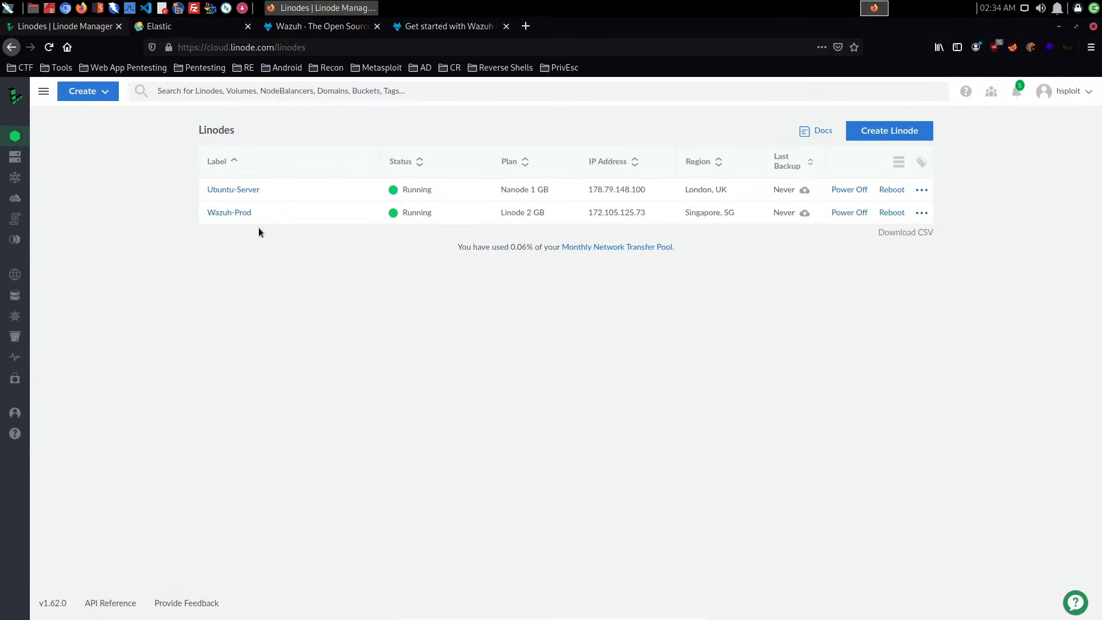
# - Start creating a Linode from the Marketplace and choose Wazuh as the app
pyautogui.hotkey('ctrl', '+')
pyautogui.hotkey('ctrl', '+')
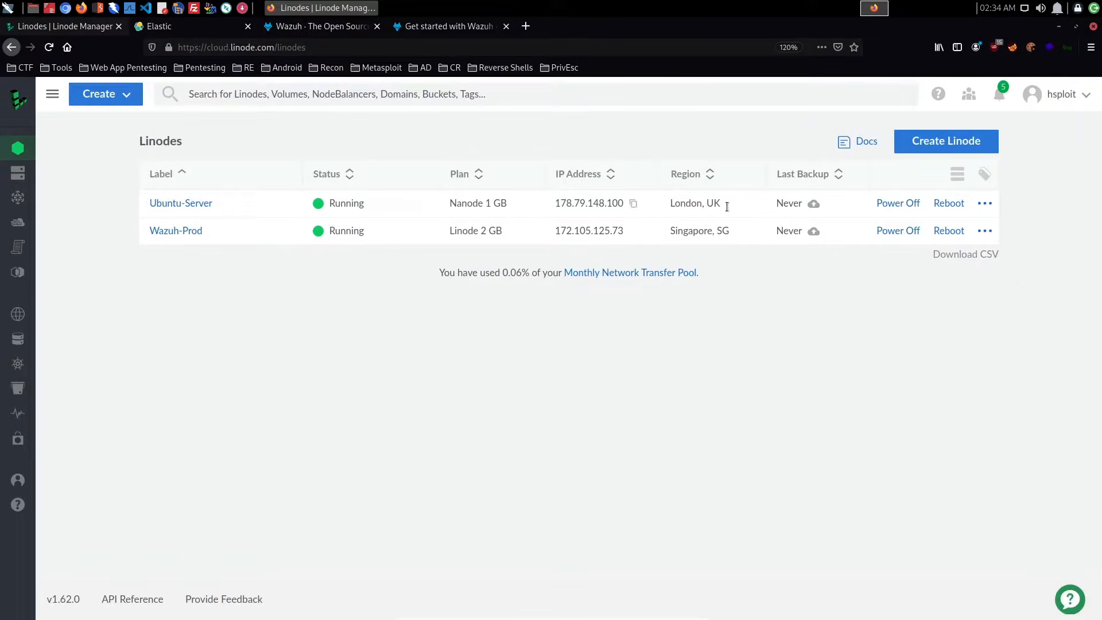
pyautogui.click(942, 145)
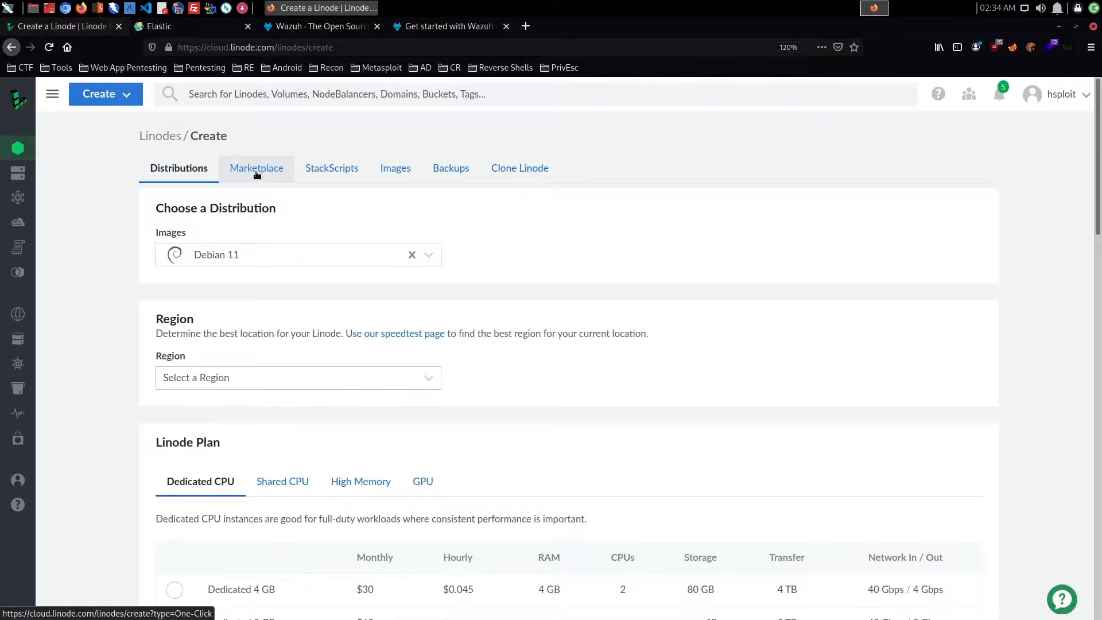
pyautogui.click(257, 173)
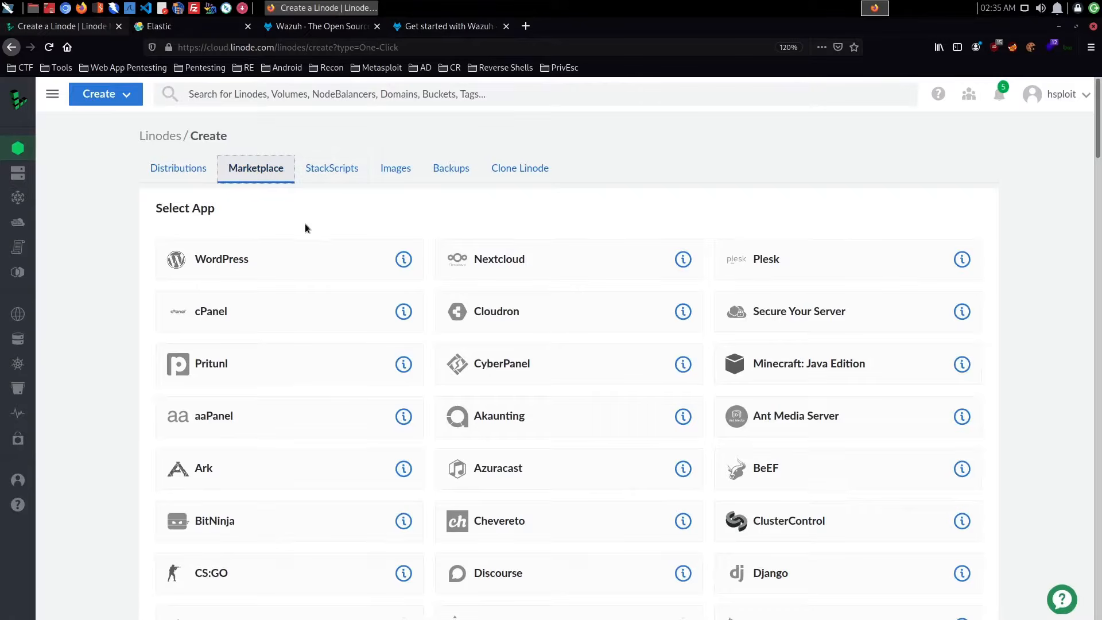
pyautogui.scroll(-1, 510, 252)
pyautogui.scroll(-10, 511, 253)
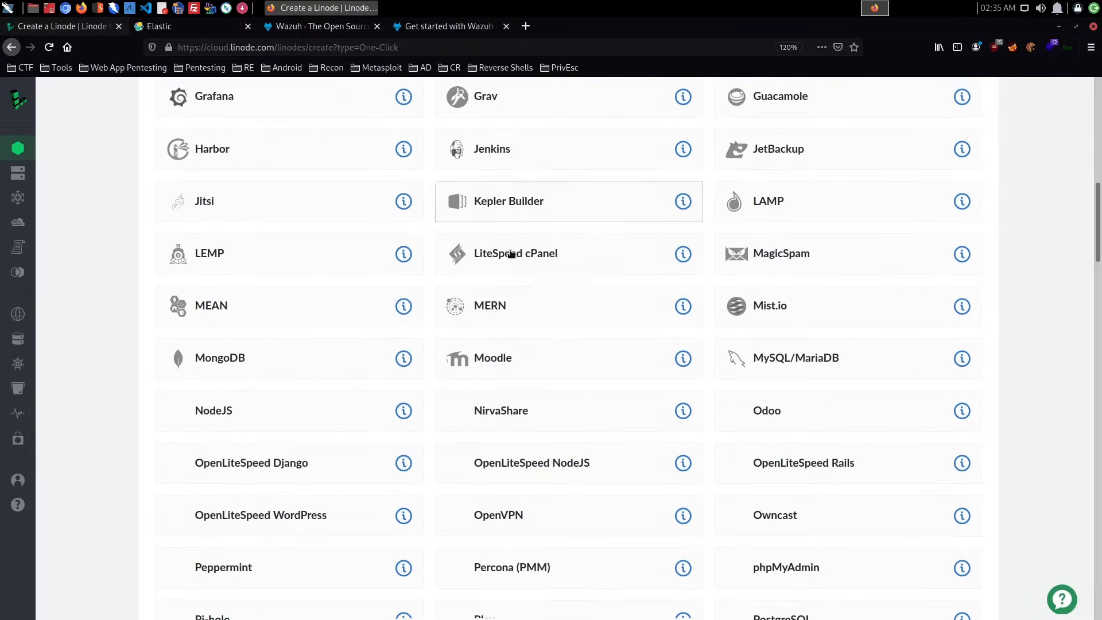
pyautogui.scroll(-4, 510, 252)
pyautogui.scroll(-10, 510, 253)
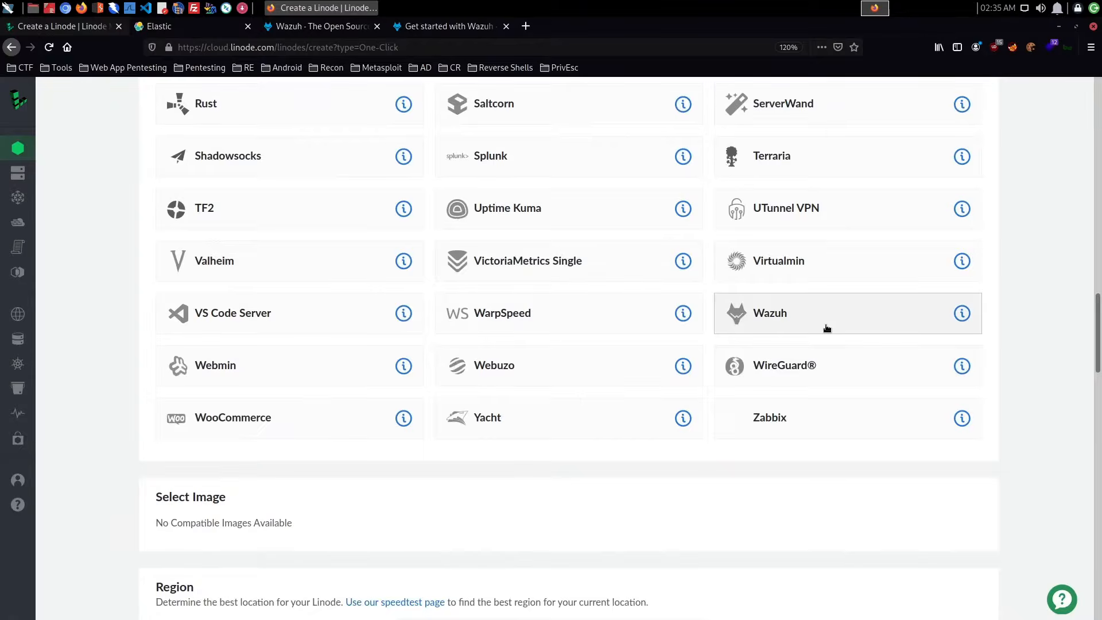
pyautogui.click(826, 328)
# - Enter the required e-mail address for the Let's Encrypt SSL certificate in the Wazuh options
pyautogui.scroll(-3, 647, 416)
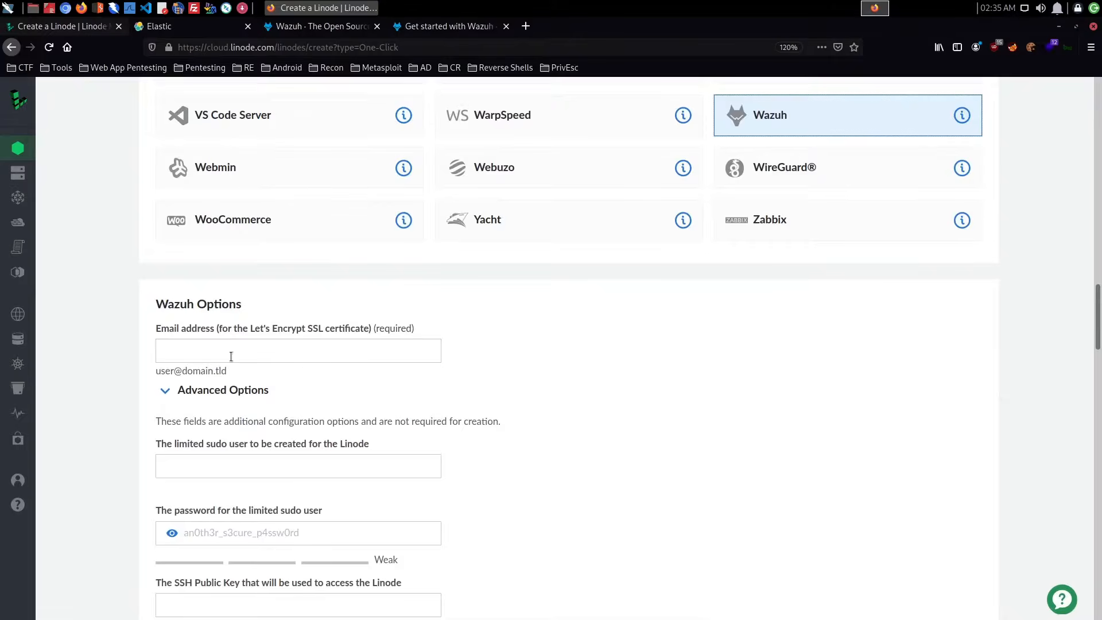
pyautogui.click(348, 354)
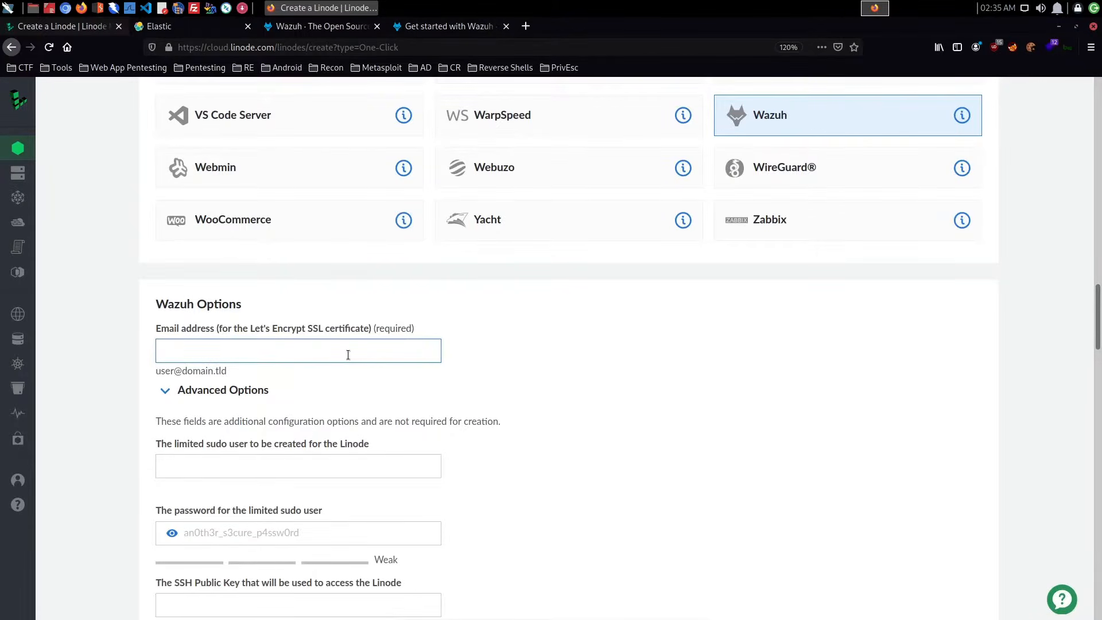
pyautogui.write('test@test.com')
pyautogui.press('BackSpace')
pyautogui.press('BackSpace')
pyautogui.write('v')
pyautogui.press('BackSpace')
pyautogui.write('om')
# - Enter the limited sudo user's username and the password for the limited sudo user
pyautogui.scroll(-3, 348, 354)
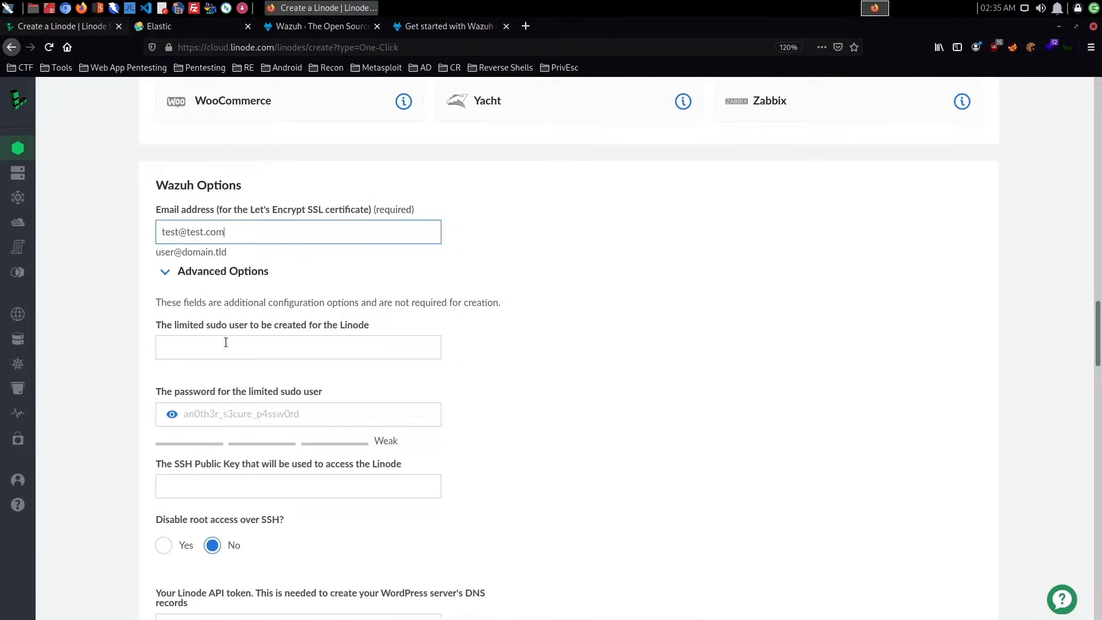
pyautogui.click(265, 348)
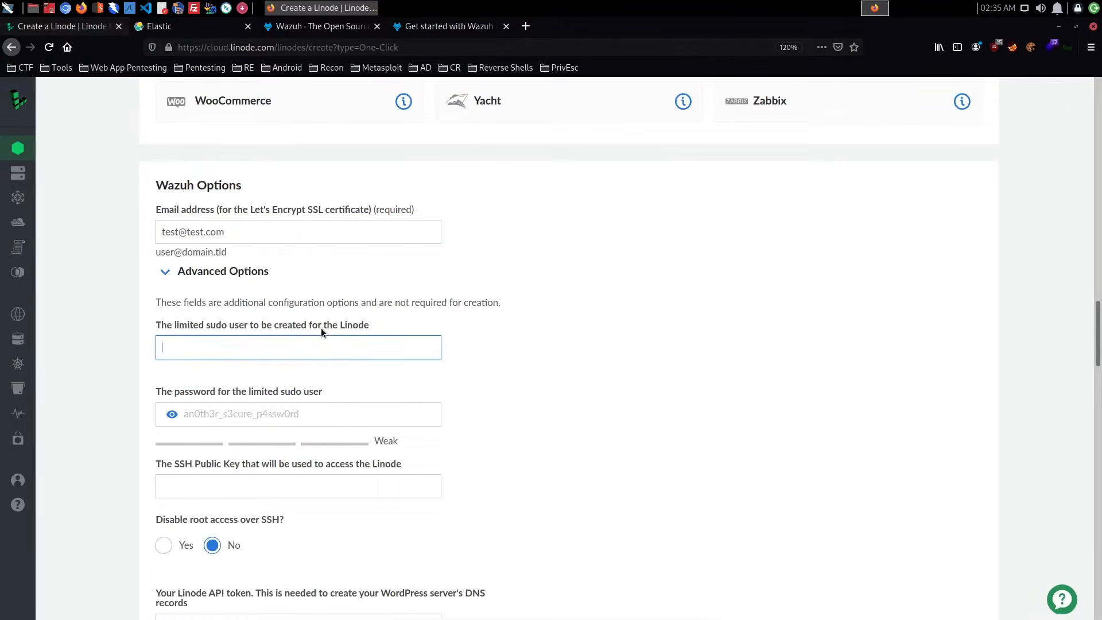
pyautogui.write('alexis')
pyautogui.click(283, 406)
pyautogui.write('*********')
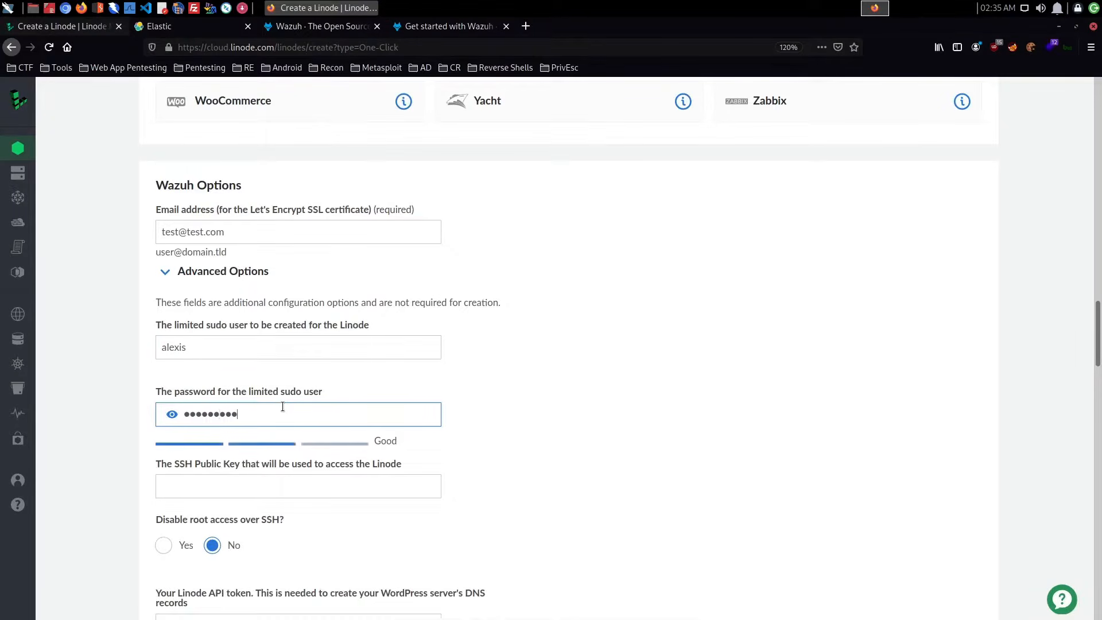
pyautogui.write('*')
pyautogui.scroll(-3, 197, 314)
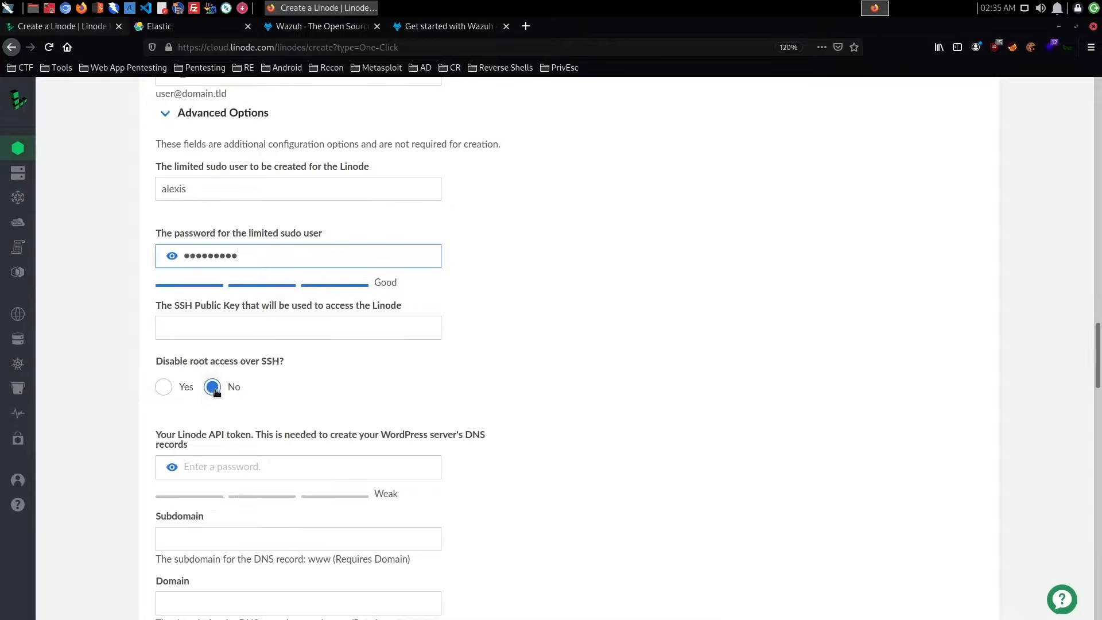
pyautogui.click(228, 333)
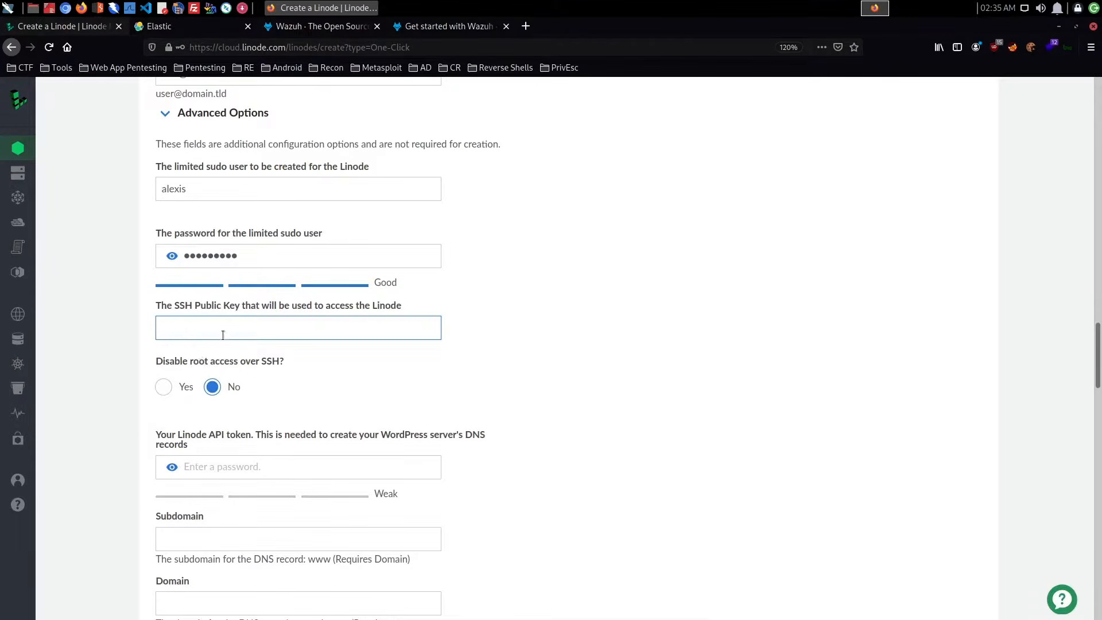
pyautogui.click(380, 391)
# - Set the new Linode's region to London, UK
pyautogui.scroll(-3, 374, 388)
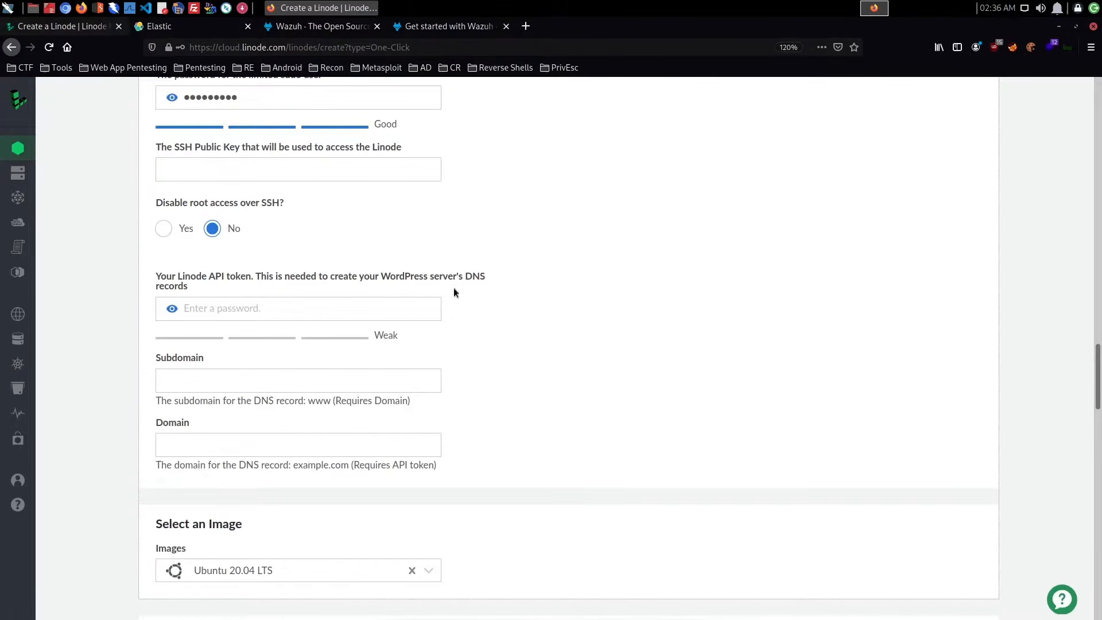
pyautogui.scroll(-3, 448, 314)
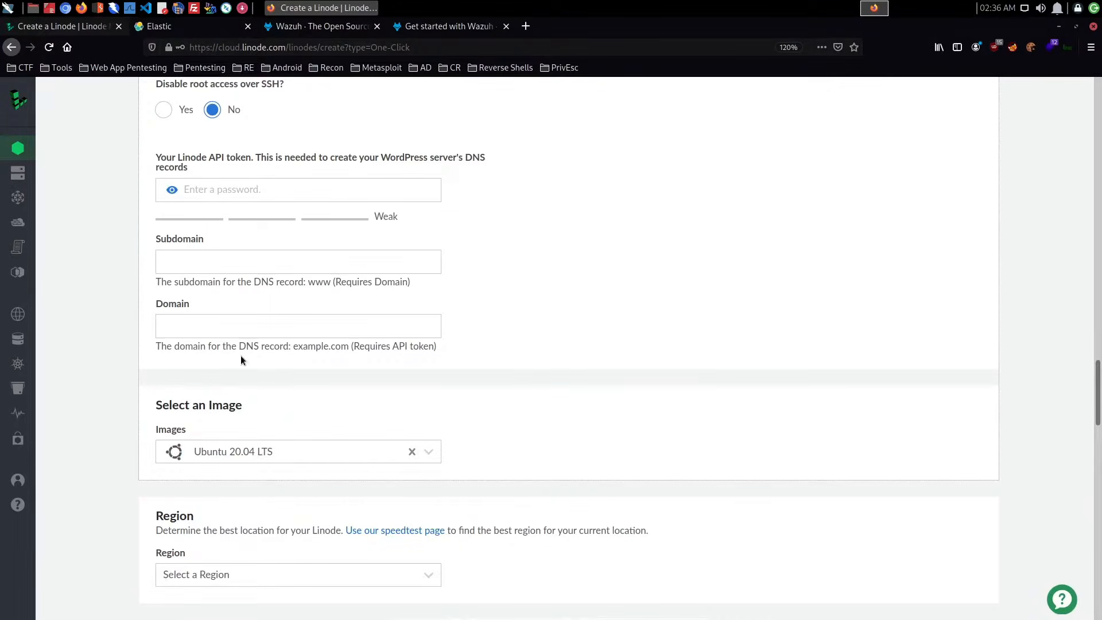
pyautogui.scroll(-3, 496, 358)
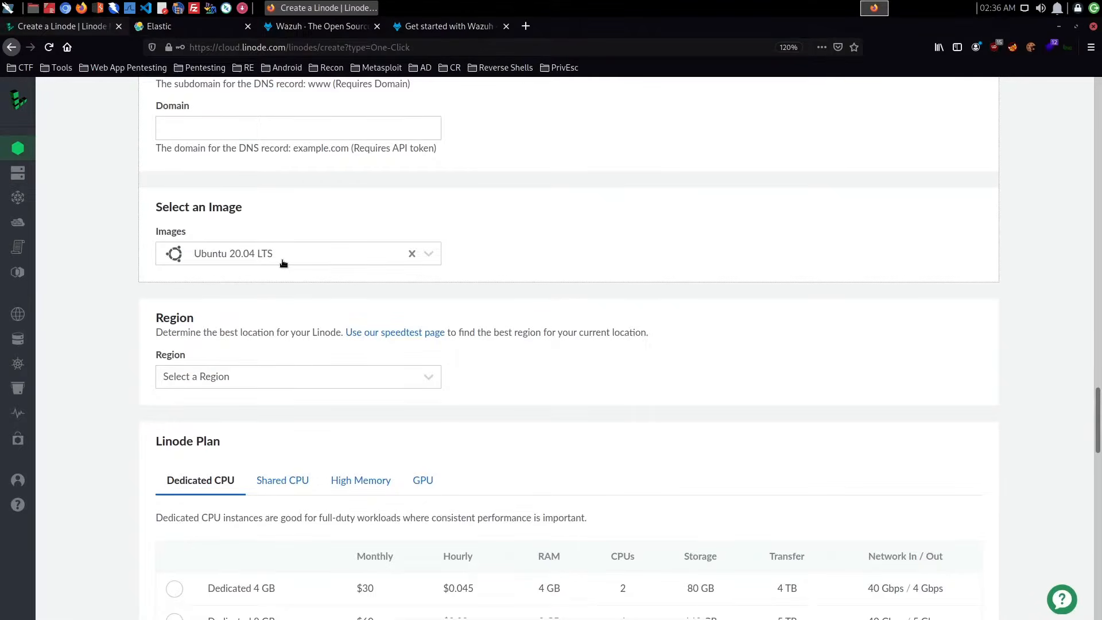
pyautogui.click(274, 377)
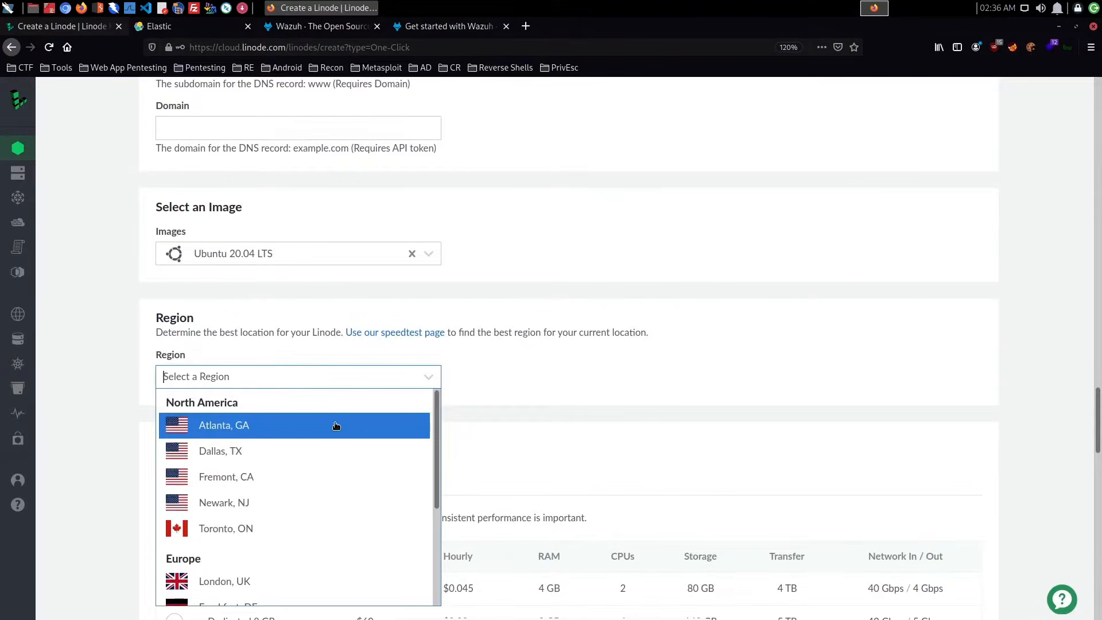
pyautogui.scroll(-2, 336, 425)
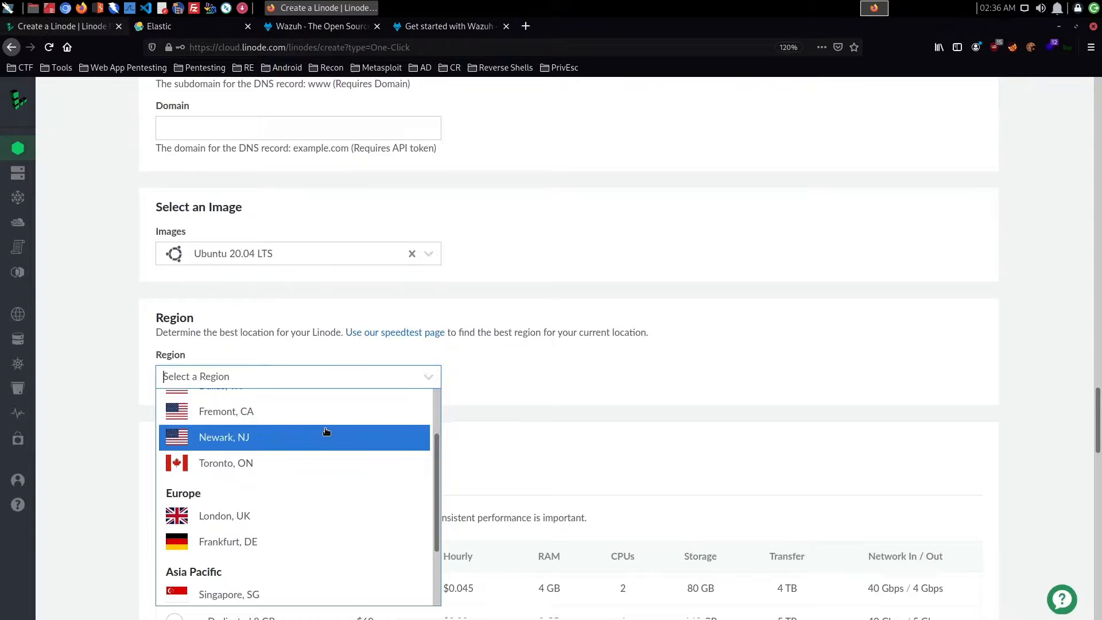
pyautogui.scroll(-3, 325, 431)
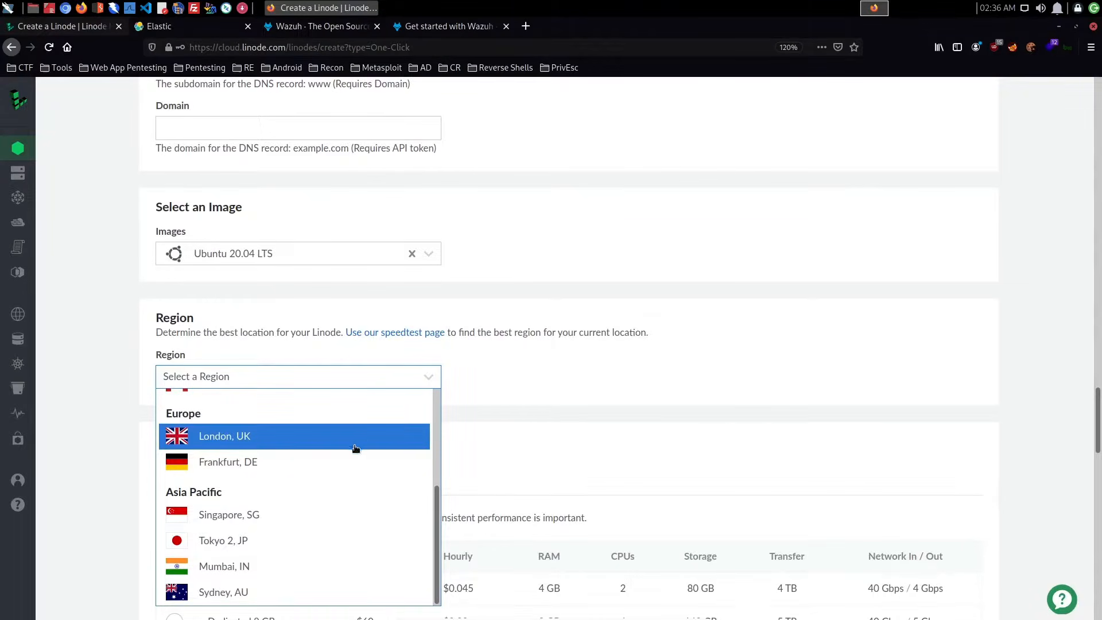
pyautogui.scroll(5, 357, 450)
pyautogui.scroll(-5, 312, 505)
pyautogui.press('Return')
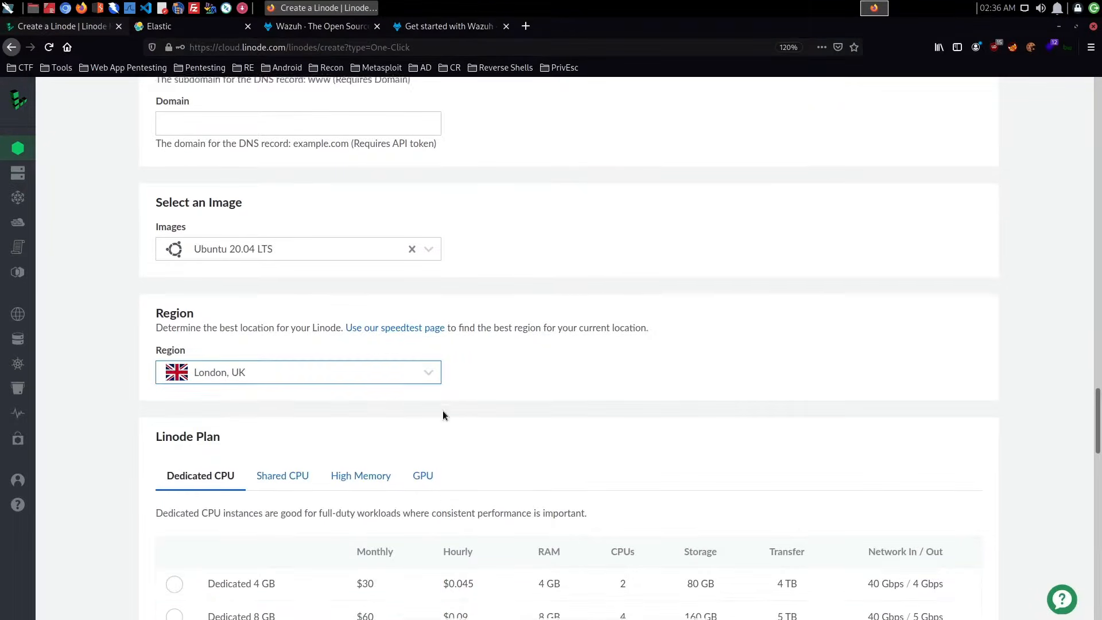
# - Switch to the Wazuh website, open its documentation in a new tab, and go to the installation guide's Requirements page
pyautogui.scroll(-3, 442, 411)
pyautogui.scroll(-2, 454, 356)
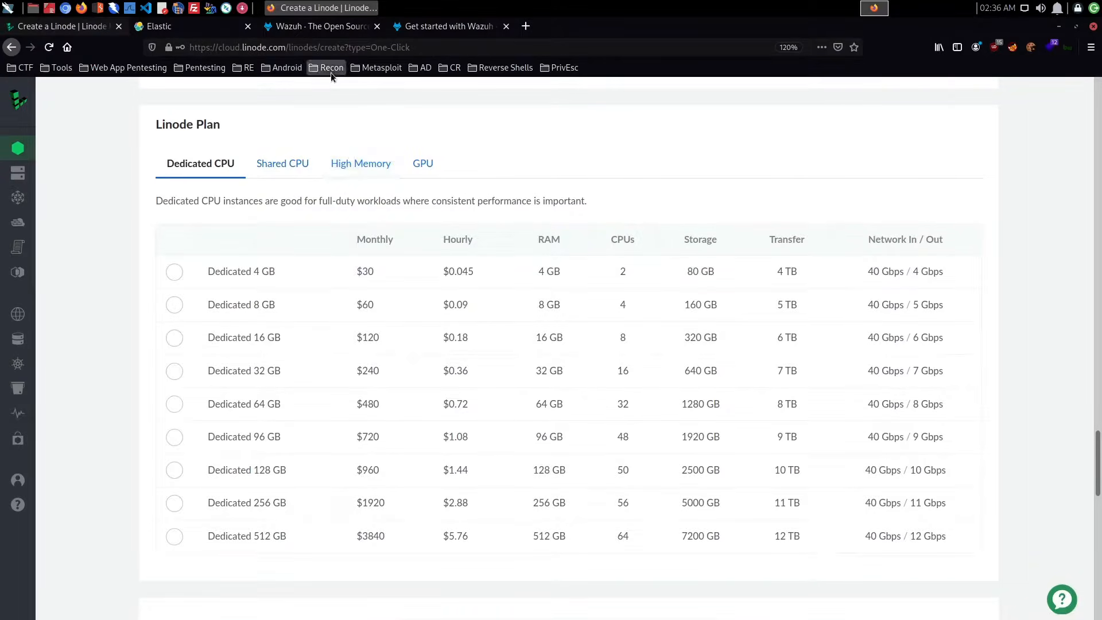
pyautogui.click(350, 33)
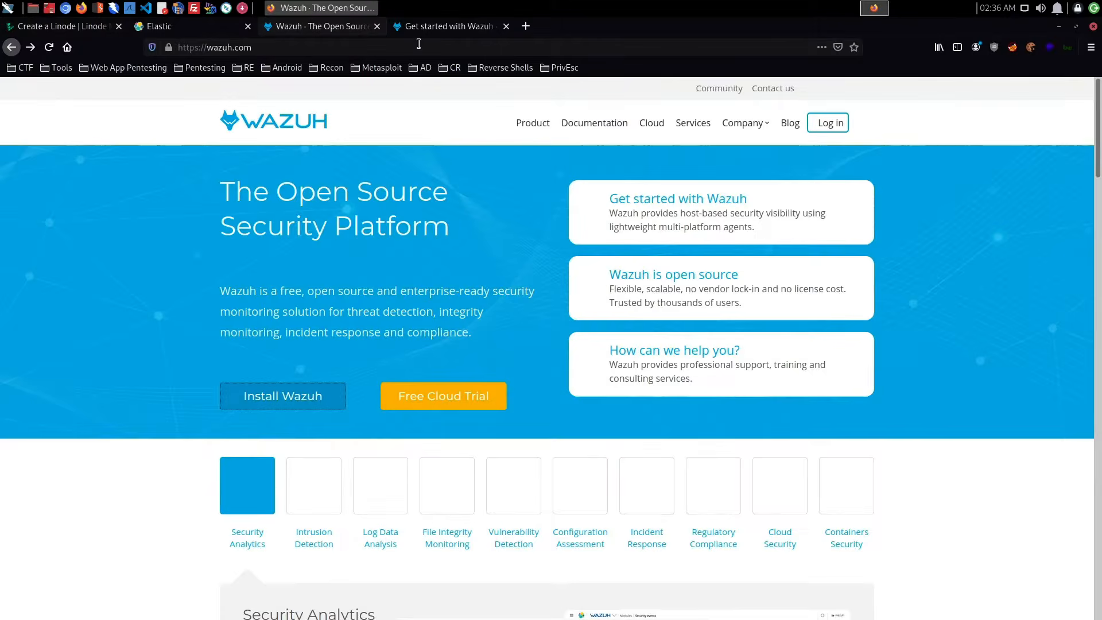
pyautogui.click(270, 49)
pyautogui.click(420, 233)
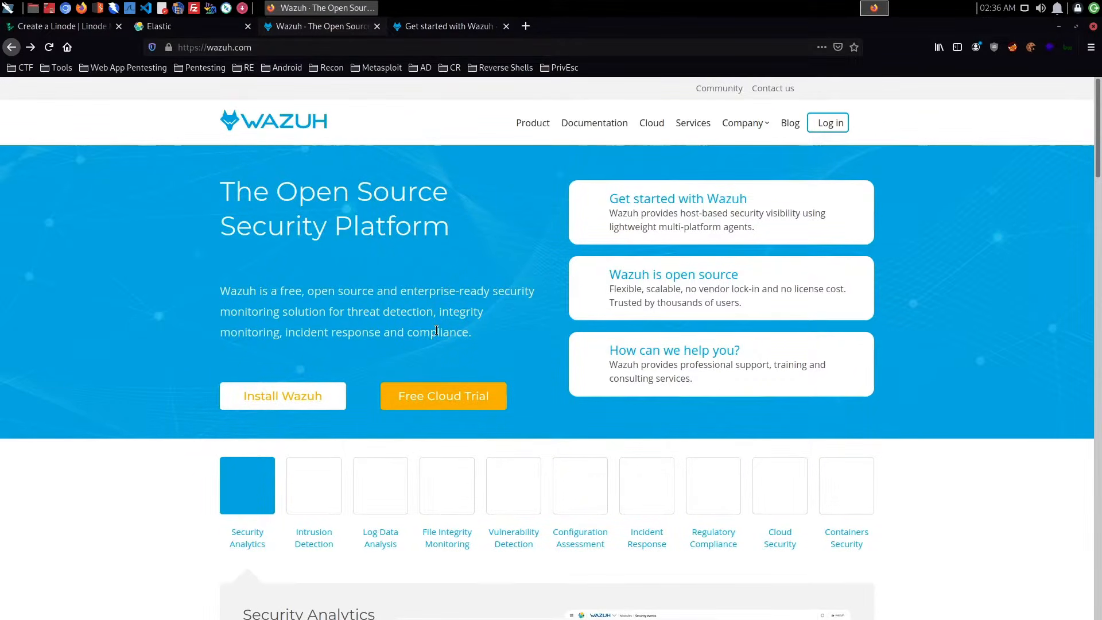
pyautogui.rightClick(599, 122)
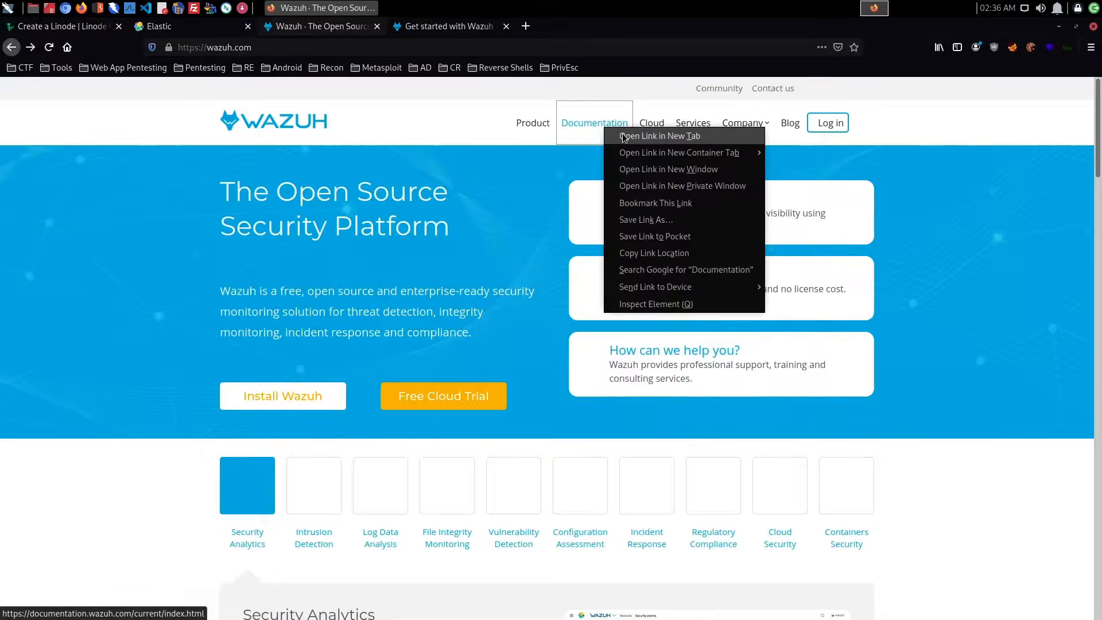
pyautogui.press('Escape')
pyautogui.click(445, 29)
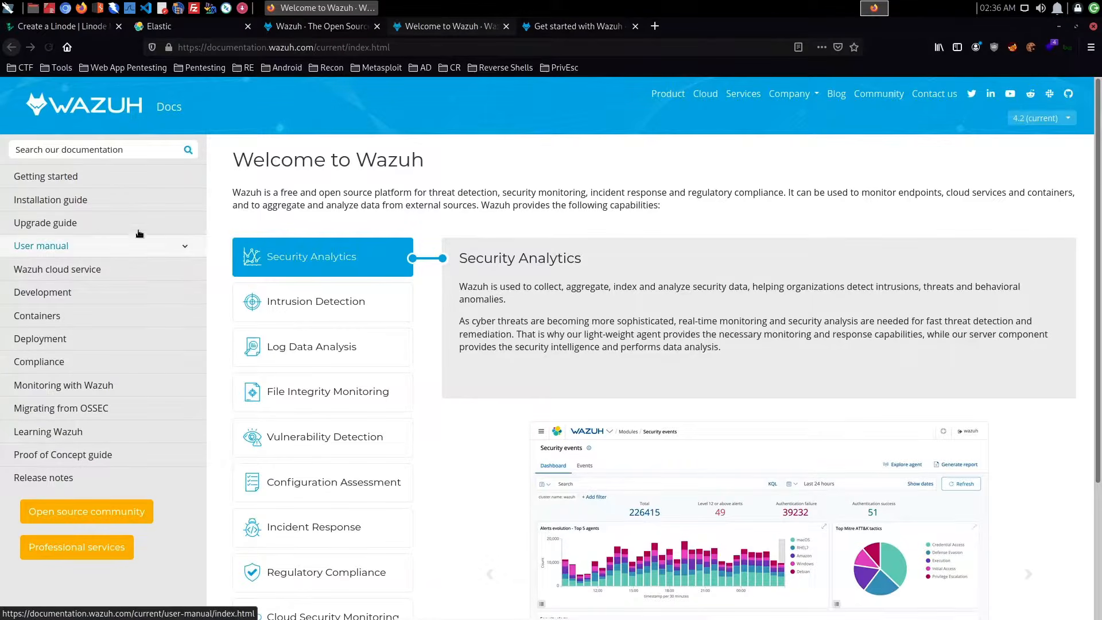
pyautogui.click(139, 212)
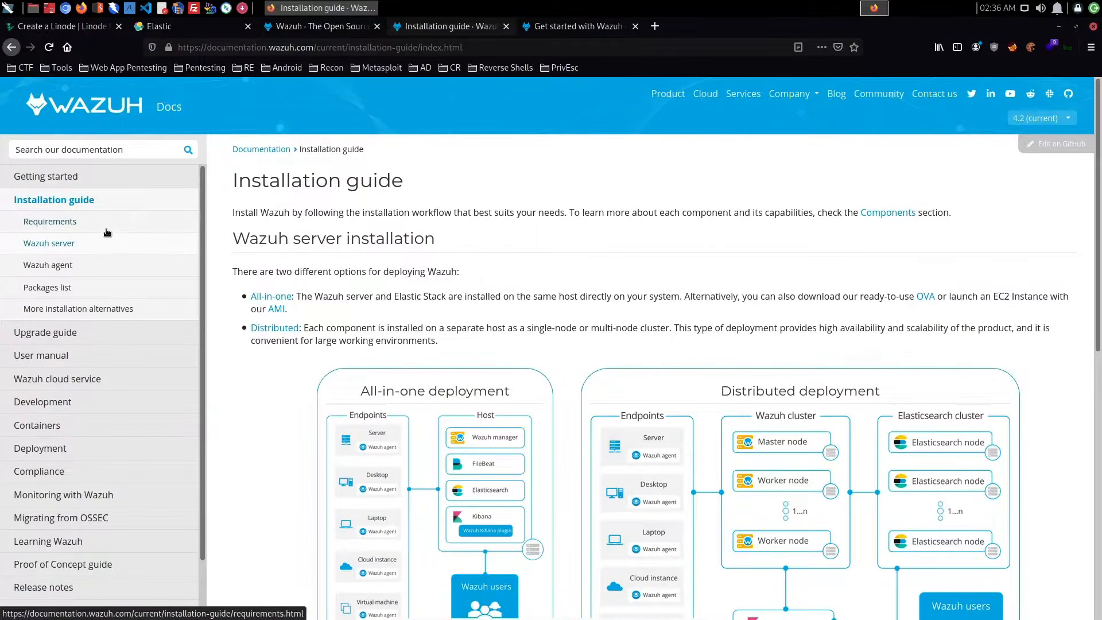
pyautogui.click(107, 232)
# - Examine the supported operating systems, including the Ubuntu versions, and the all-in-one deployment requirements
pyautogui.scroll(-3, 484, 285)
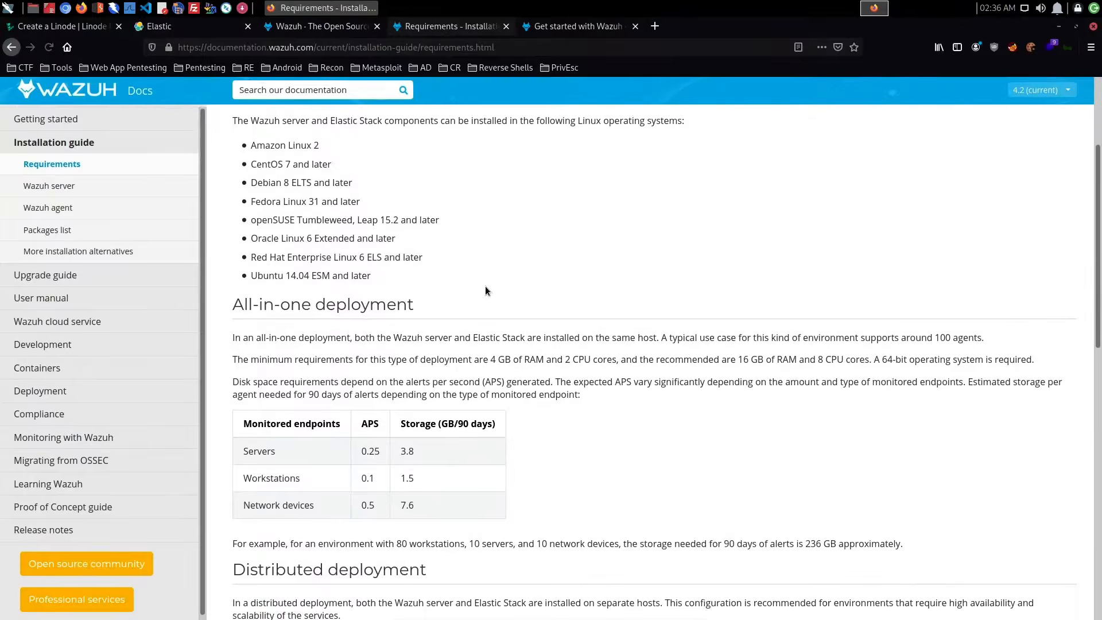
pyautogui.scroll(3, 484, 291)
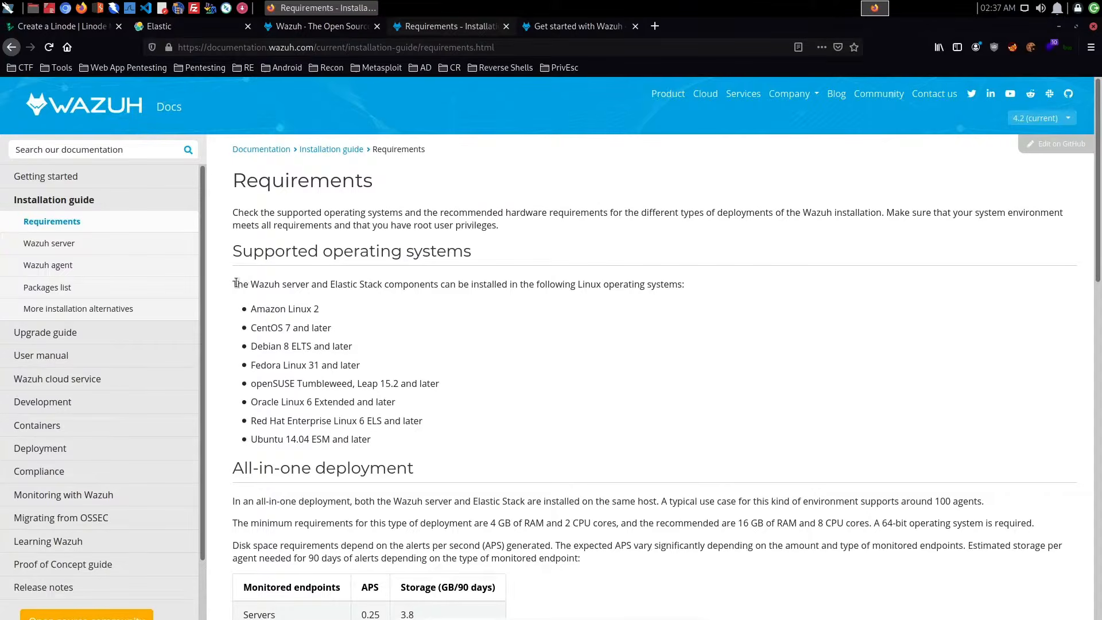
pyautogui.moveTo(237, 285); pyautogui.dragTo(671, 284)
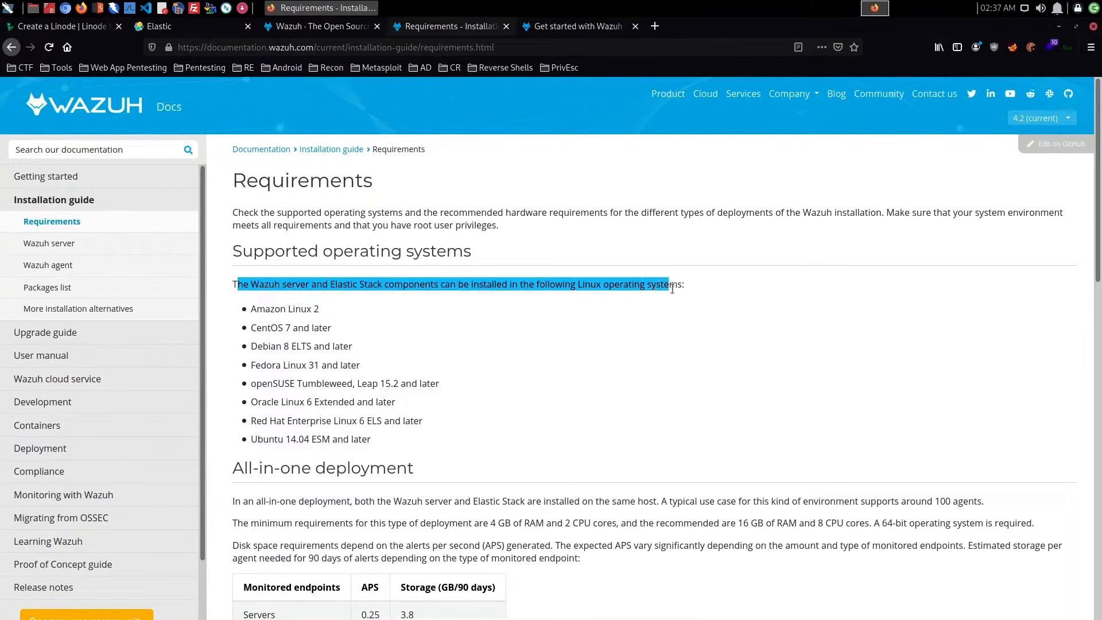
pyautogui.click(618, 344)
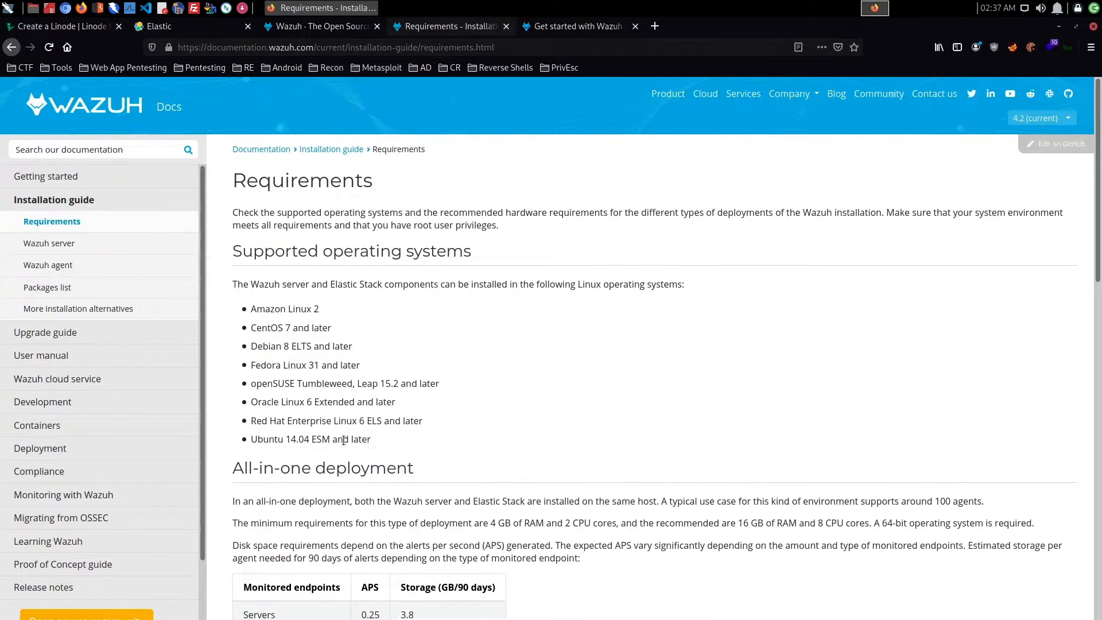
pyautogui.moveTo(287, 438); pyautogui.dragTo(449, 442)
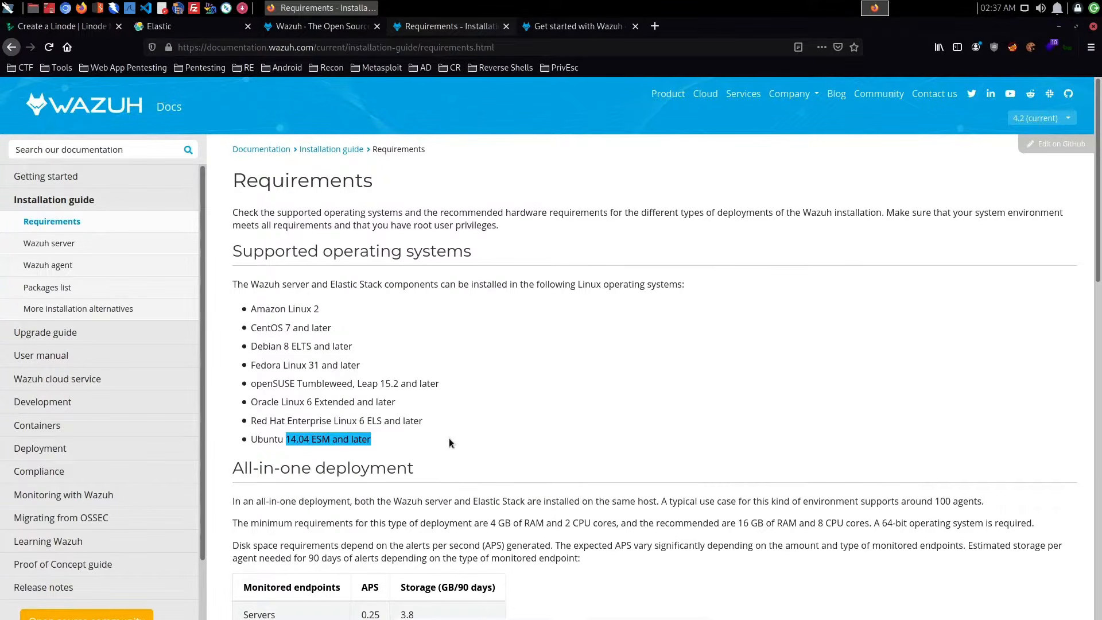
pyautogui.click(315, 446)
pyautogui.scroll(-3, 480, 436)
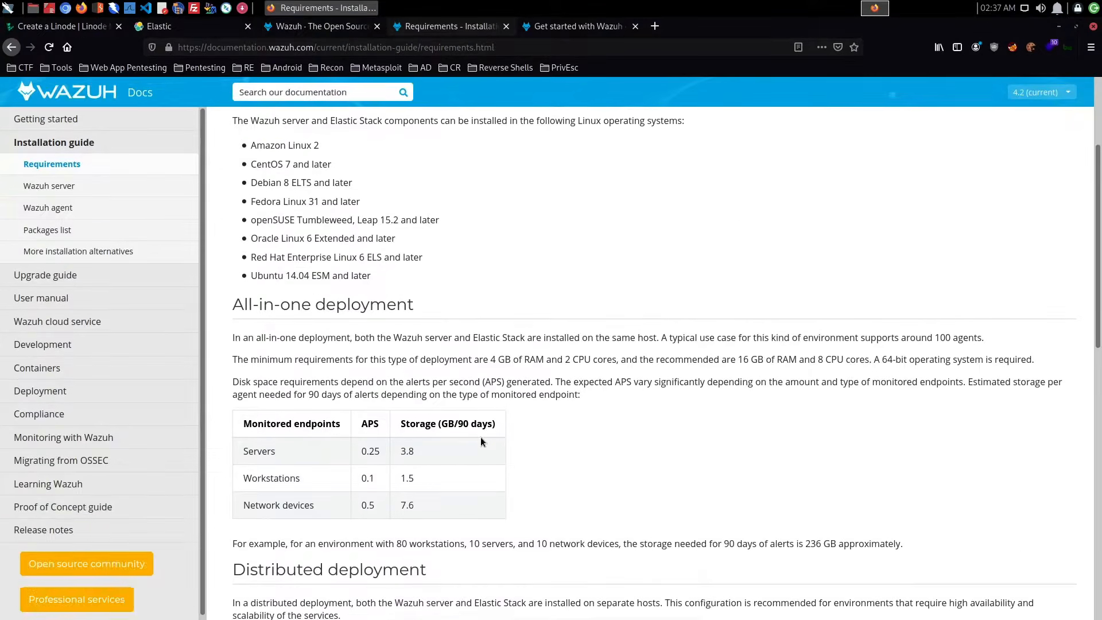
# - Examine the distributed deployment description and its hardware recommendations for the Wazuh server and Elastic Stack
pyautogui.scroll(-7, 449, 373)
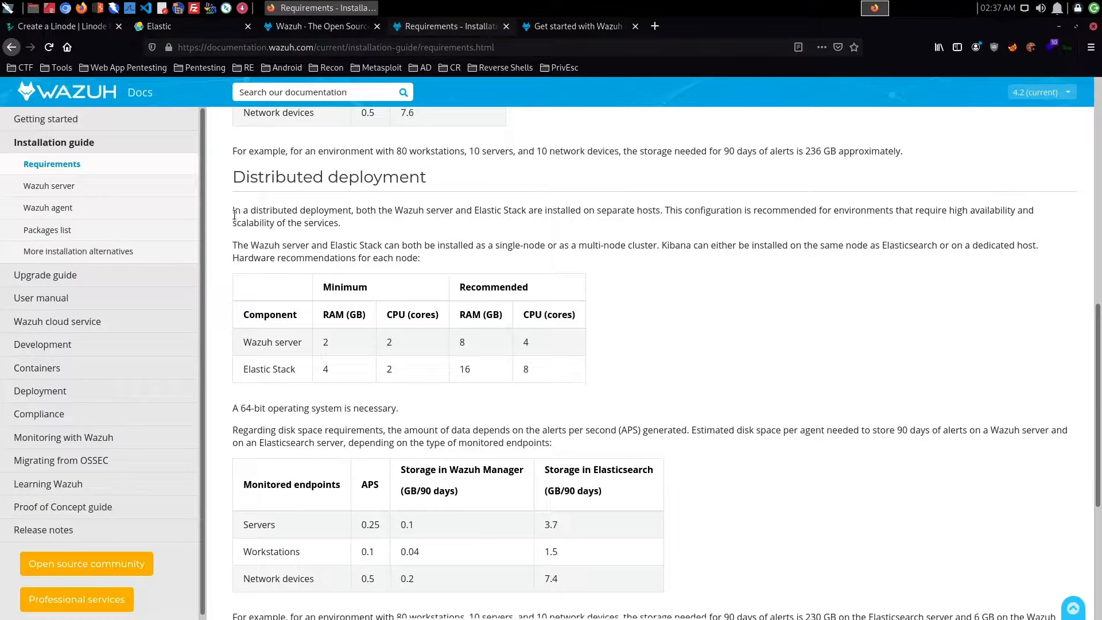
pyautogui.moveTo(234, 213); pyautogui.dragTo(424, 221)
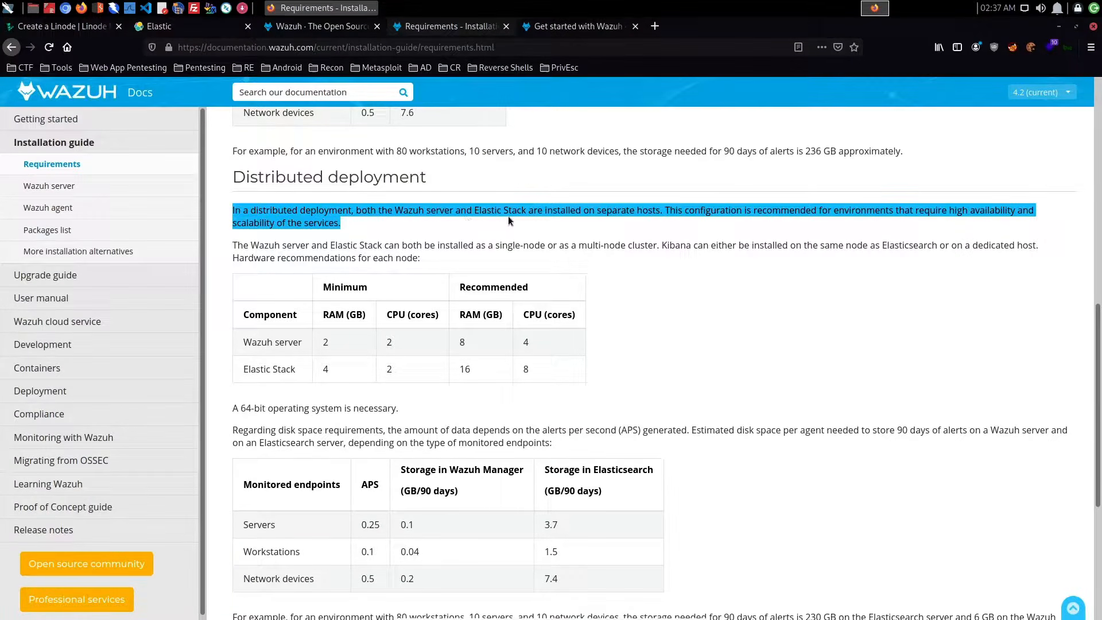
pyautogui.moveTo(668, 216); pyautogui.dragTo(1043, 226)
pyautogui.click(1043, 225)
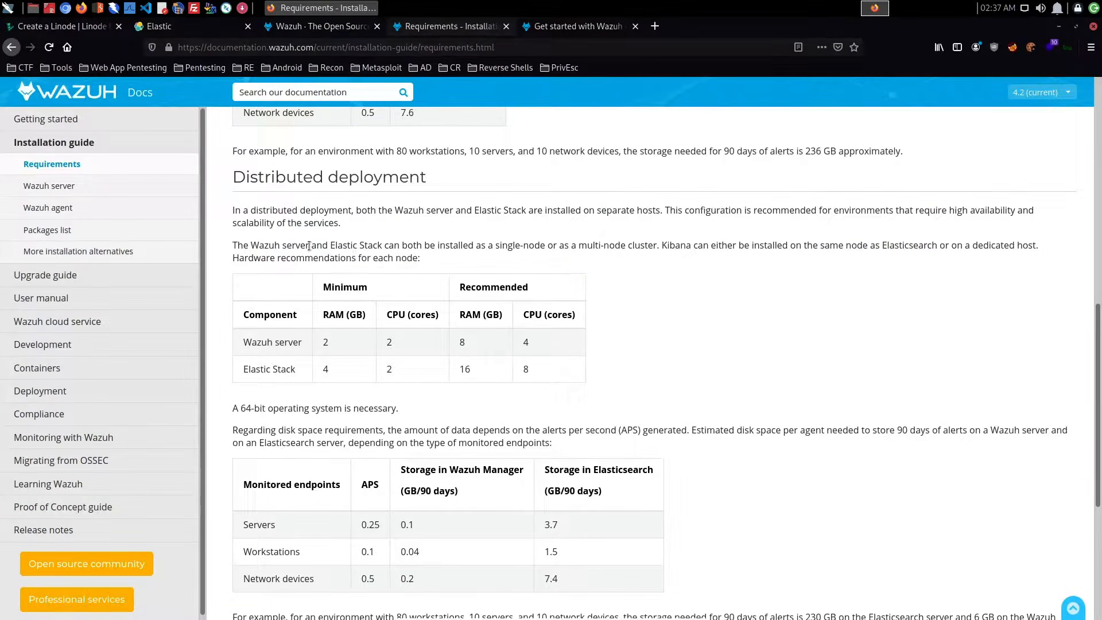
pyautogui.moveTo(326, 246); pyautogui.dragTo(1020, 262)
pyautogui.click(1021, 258)
pyautogui.scroll(-2, 472, 261)
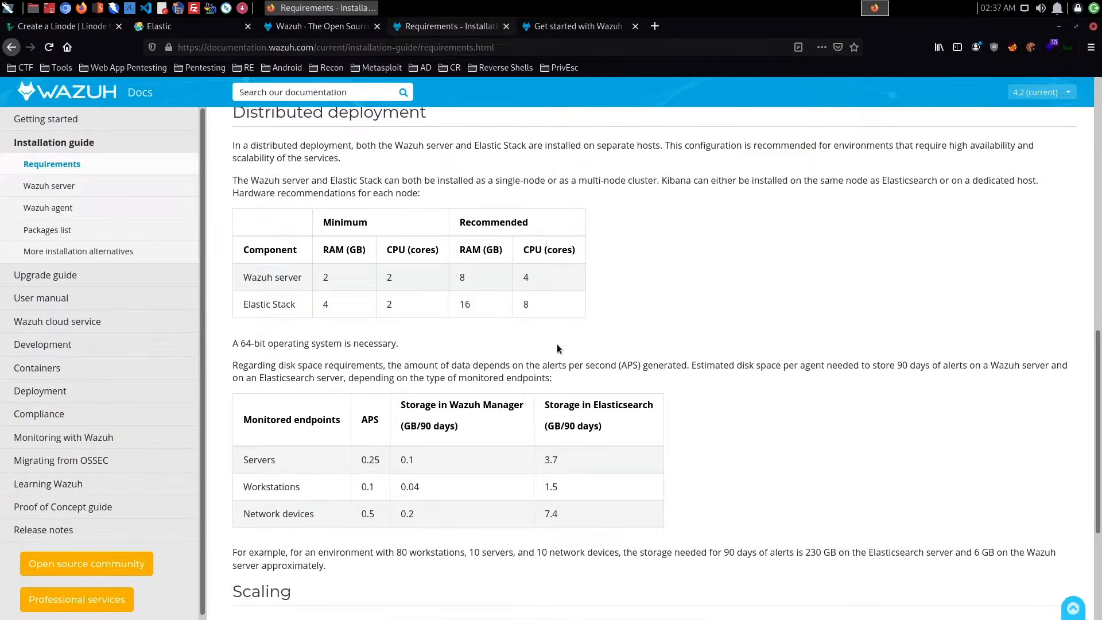
# - Examine the distributed deployment storage and scaling notes, then the all-in-one deployment's minimum RAM and CPU requirements and supported agent count
pyautogui.scroll(3, 490, 317)
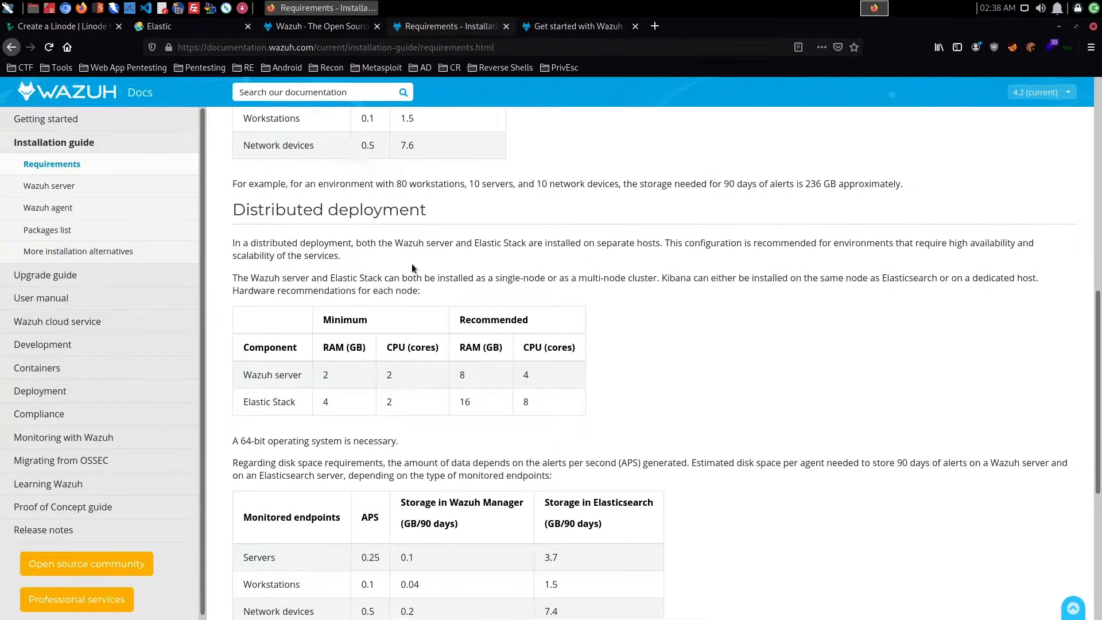
pyautogui.click(303, 27)
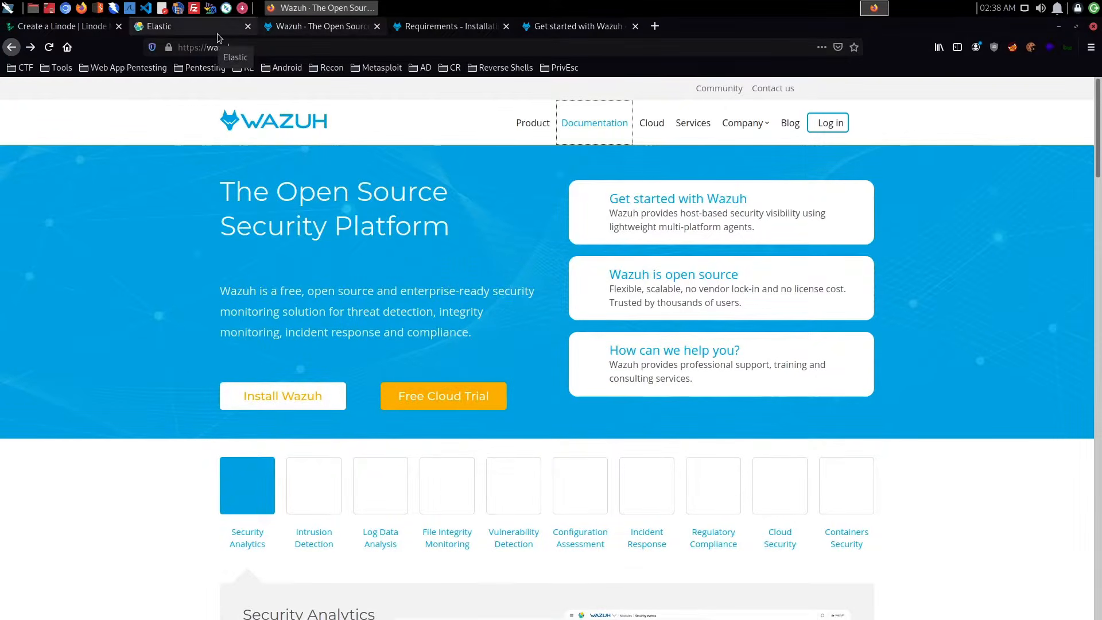
pyautogui.click(432, 33)
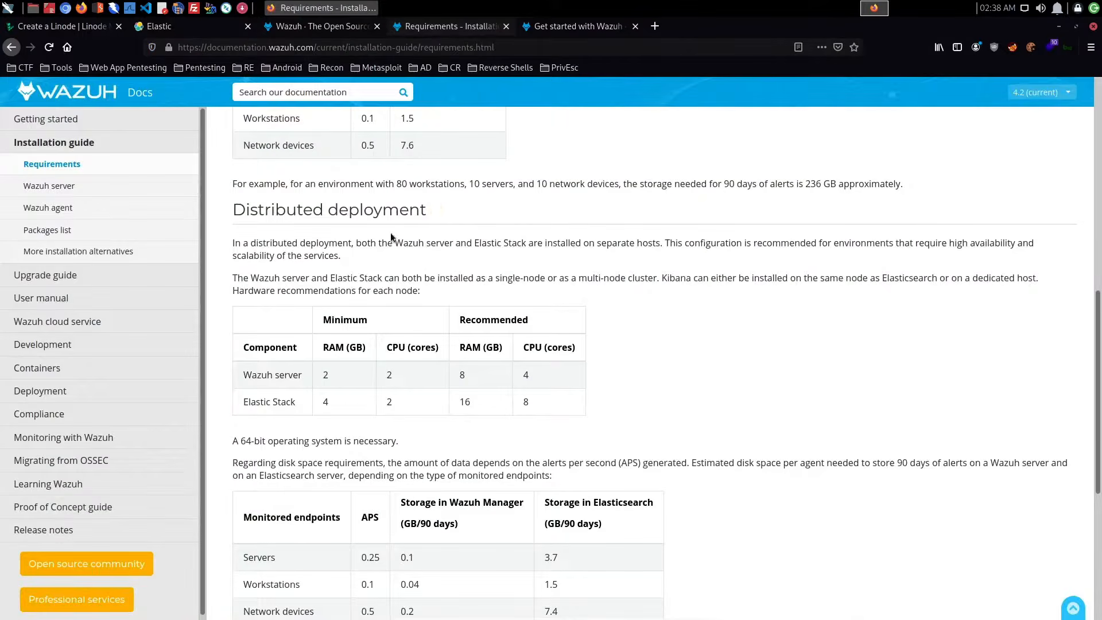
pyautogui.scroll(-6, 334, 237)
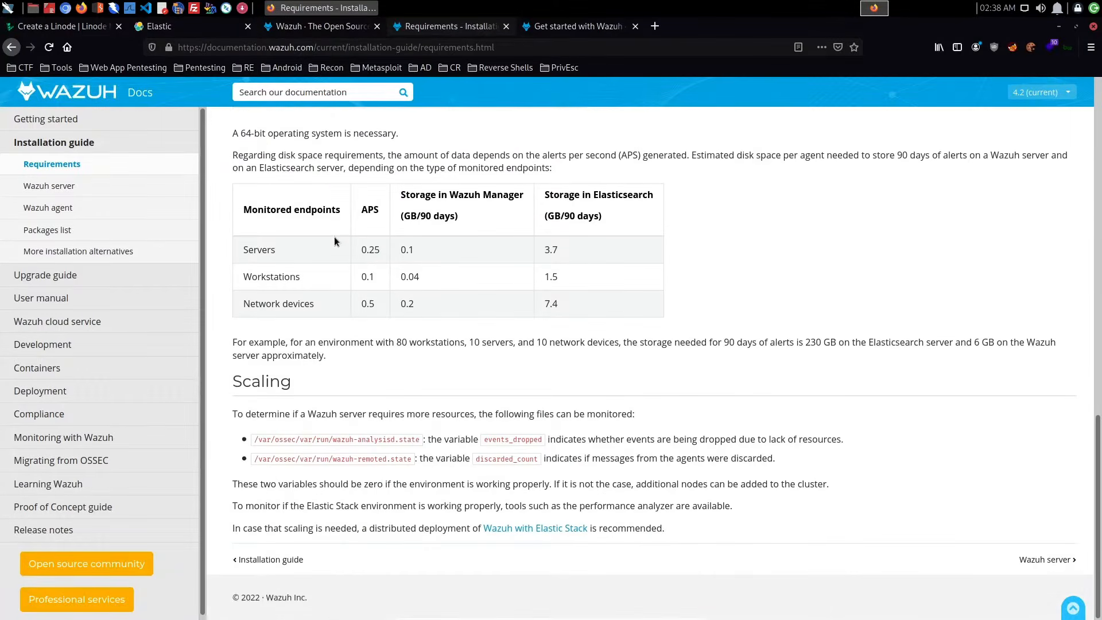
pyautogui.scroll(9, 334, 237)
pyautogui.scroll(3, 334, 236)
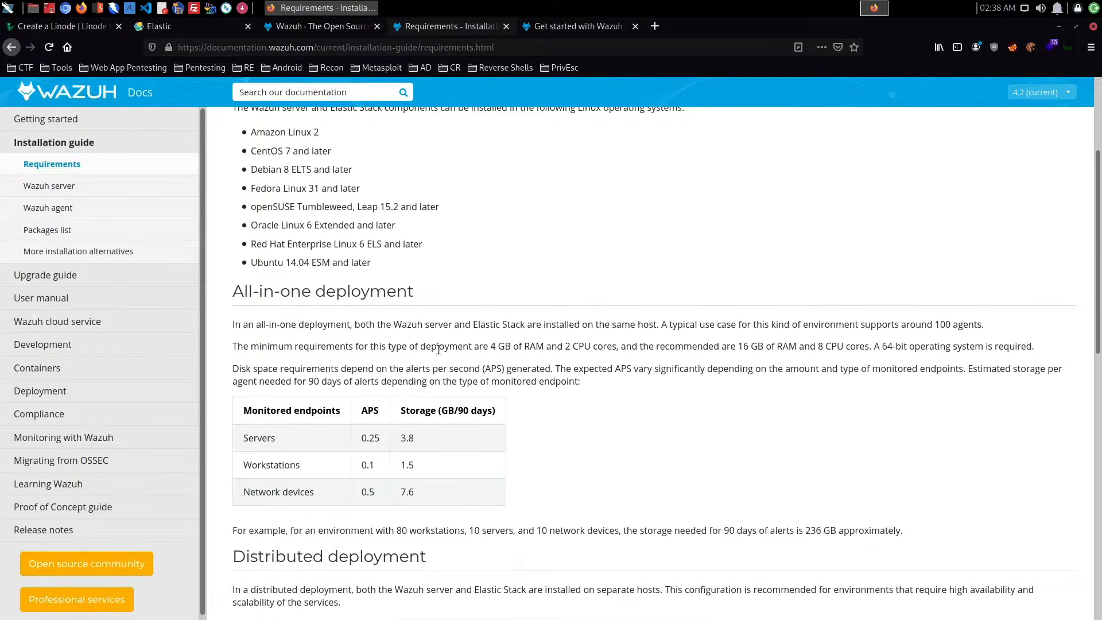
pyautogui.moveTo(491, 346); pyautogui.dragTo(634, 346)
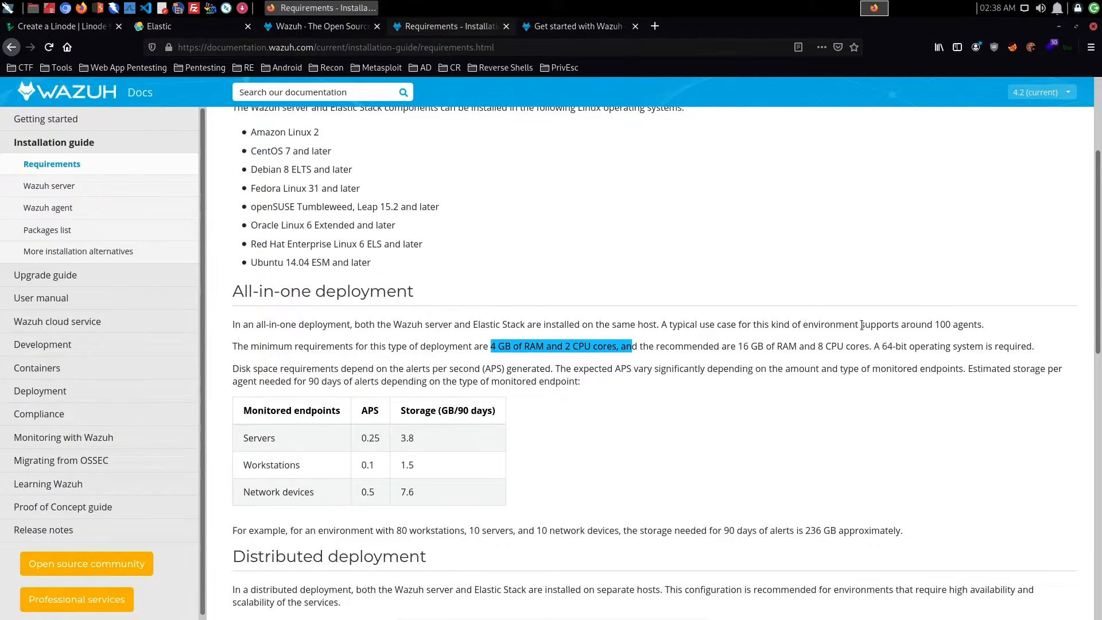
pyautogui.moveTo(861, 325); pyautogui.dragTo(1000, 330)
pyautogui.click(890, 364)
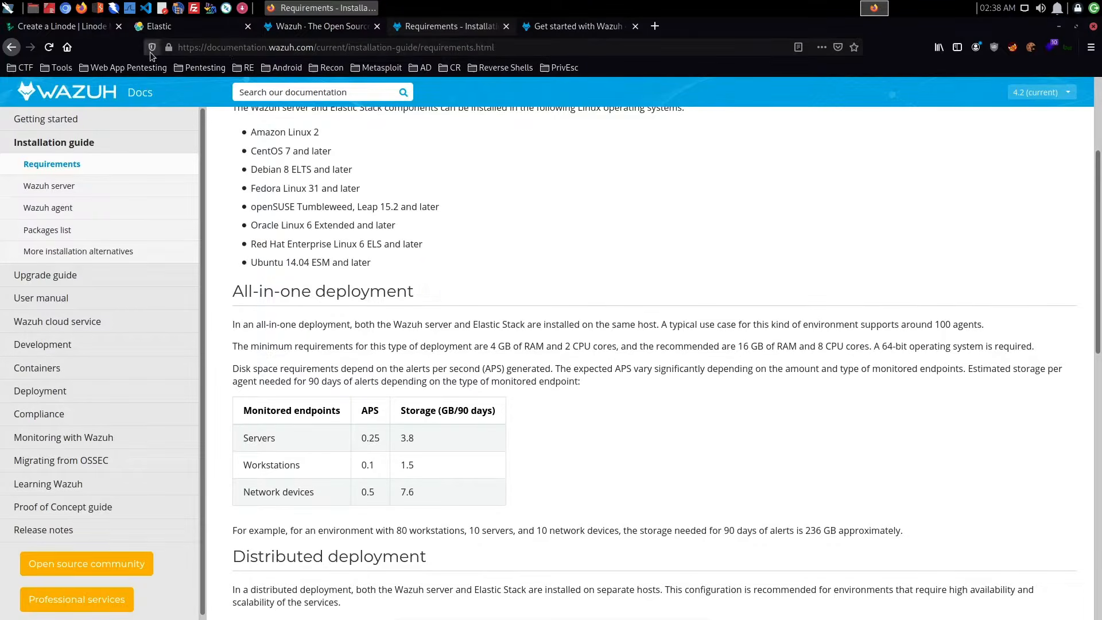
# - Return to the Linode creation form and choose the Shared CPU plan Linode 4 GB
pyautogui.click(24, 29)
pyautogui.click(293, 167)
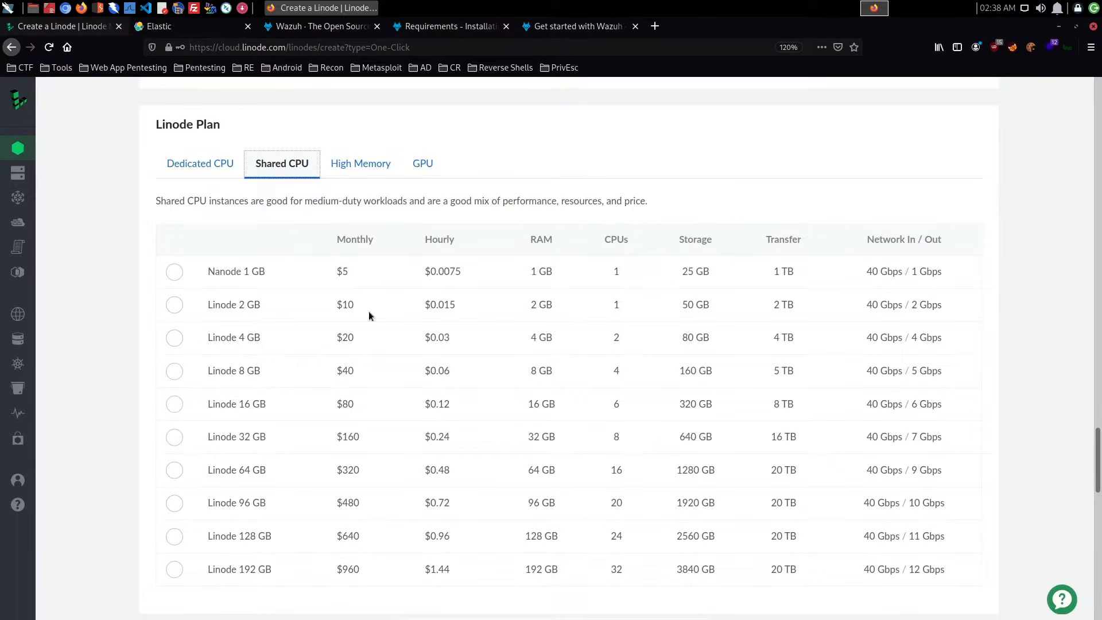
pyautogui.click(572, 342)
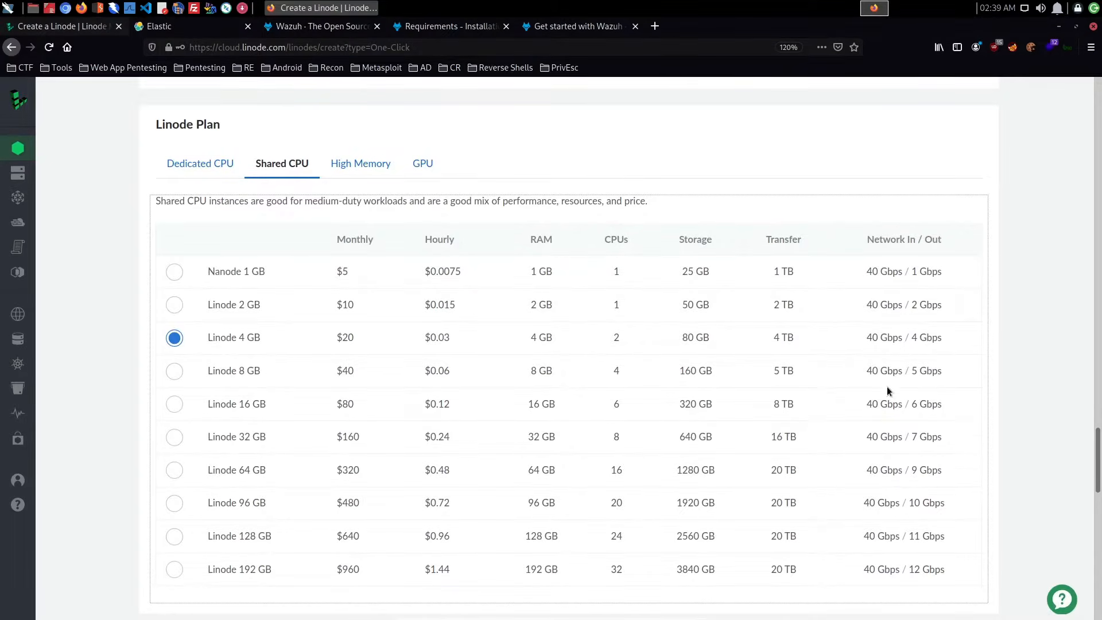
# - Set the Linode's label to Wazuh-Test and enter its root password
pyautogui.scroll(-10, 887, 391)
pyautogui.tripleClick(276, 120)
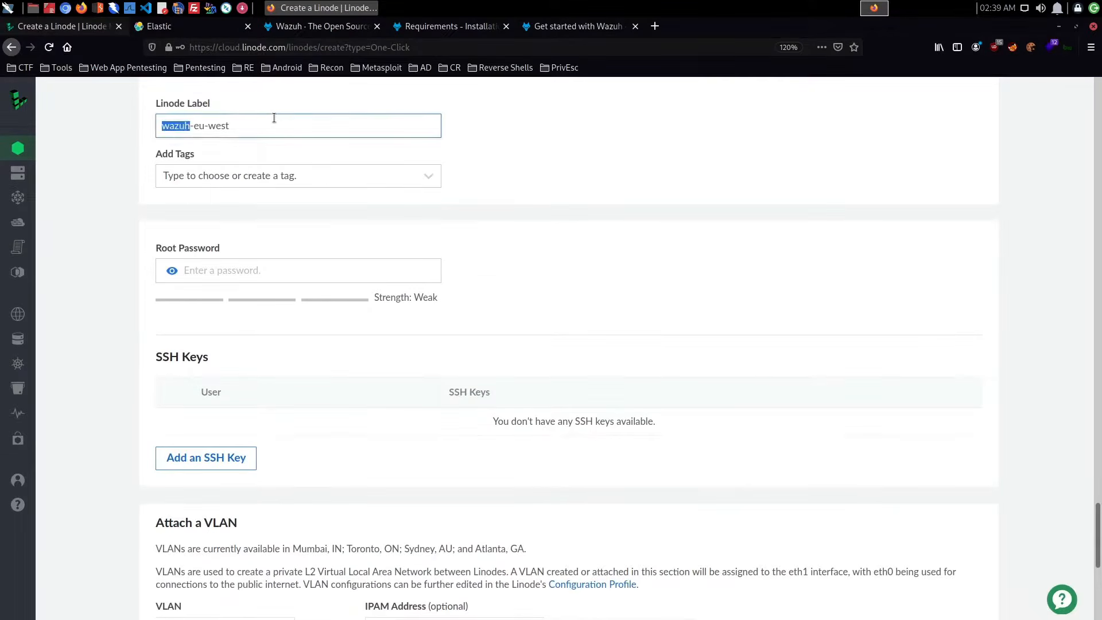
pyautogui.write('Wazuh-Test')
pyautogui.click(229, 263)
pyautogui.write('*********')
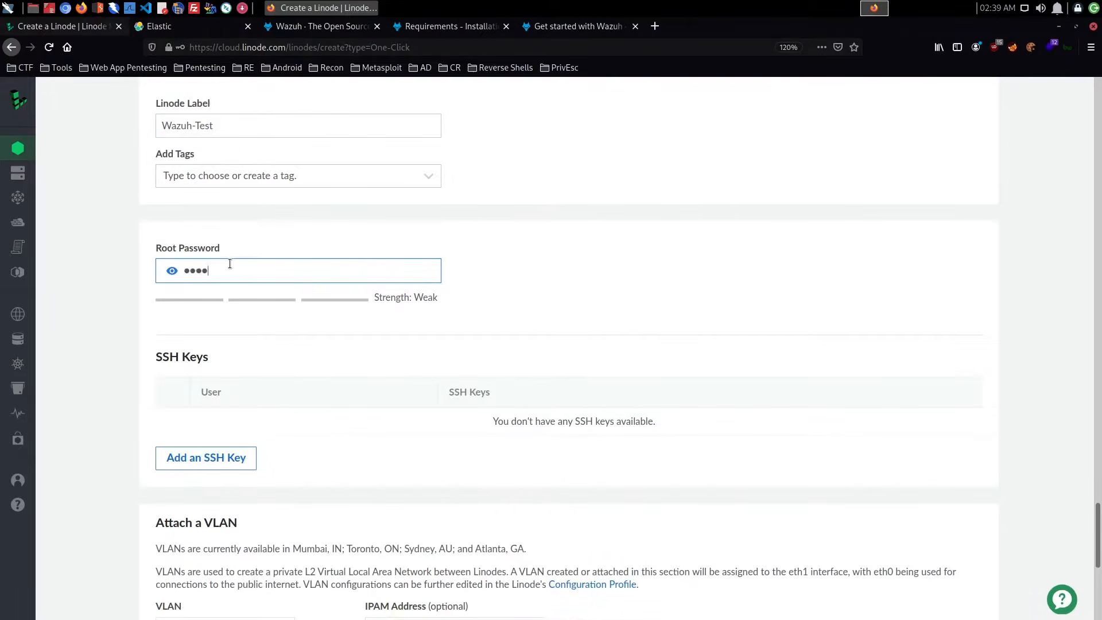
# - Switch to the Wazuh documentation and examine the step-by-step installation instructions for an all-in-one Wazuh server deployment
pyautogui.scroll(-6, 412, 325)
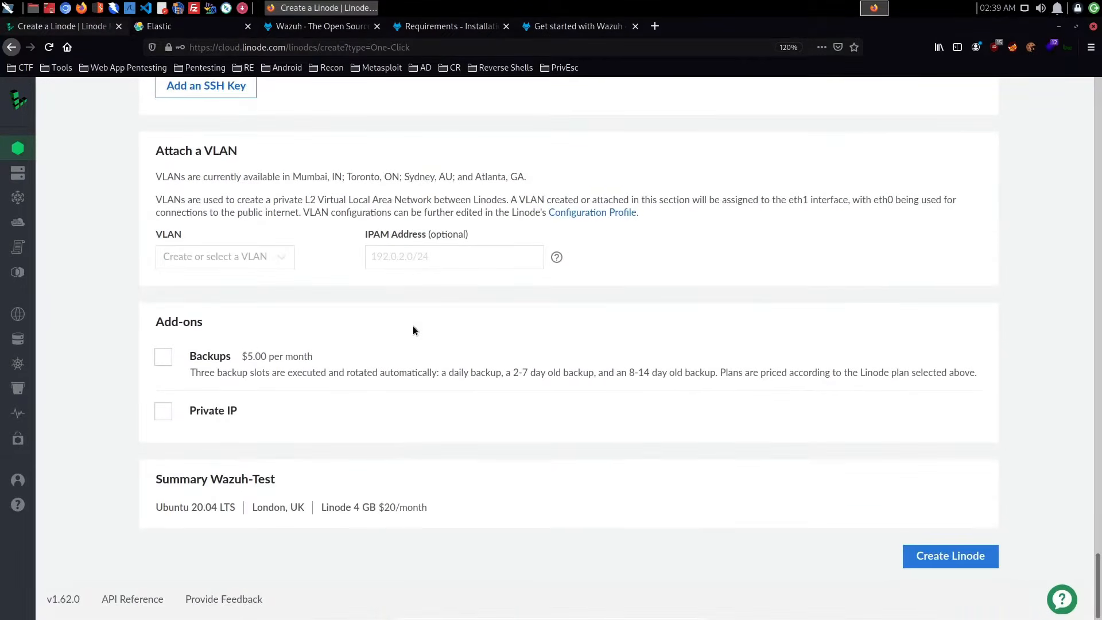
pyautogui.scroll(3, 742, 325)
pyautogui.scroll(20, 743, 327)
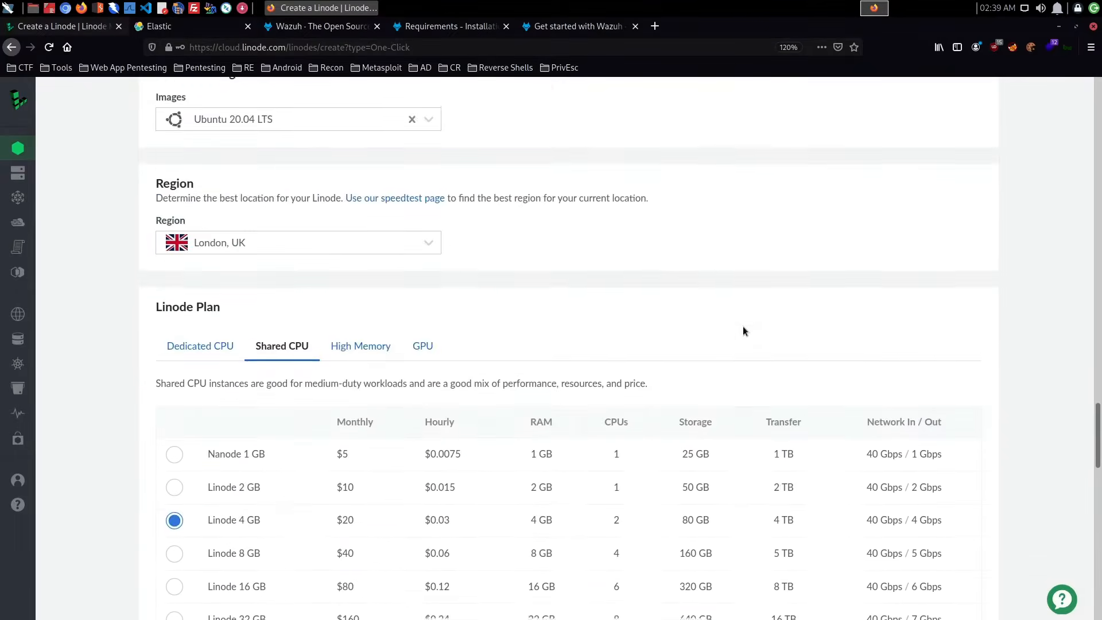
pyautogui.scroll(10, 742, 326)
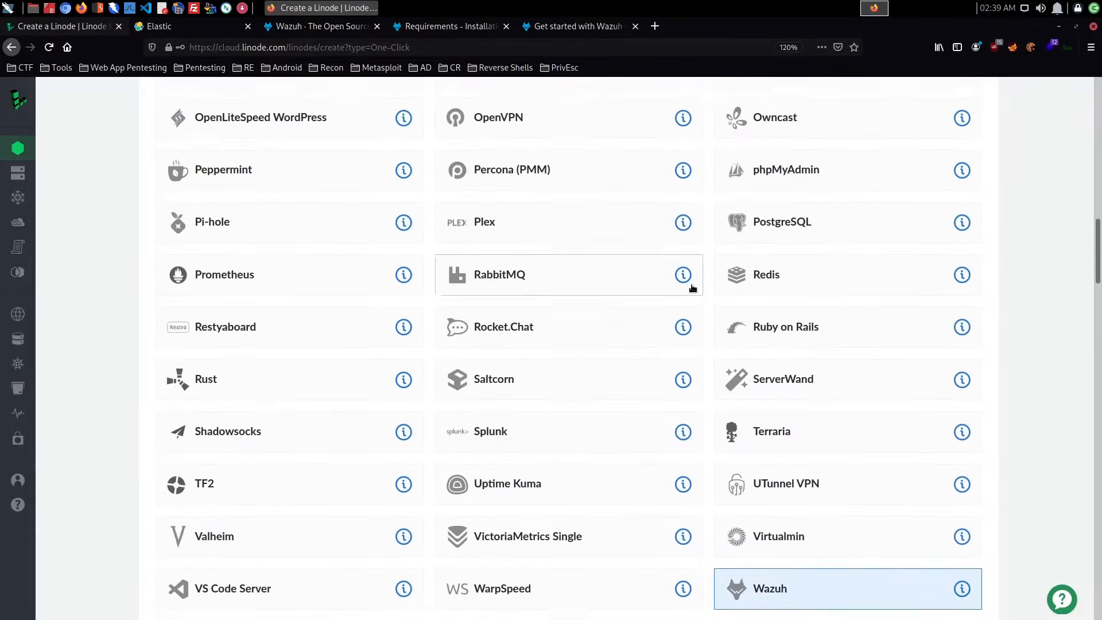
pyautogui.click(470, 33)
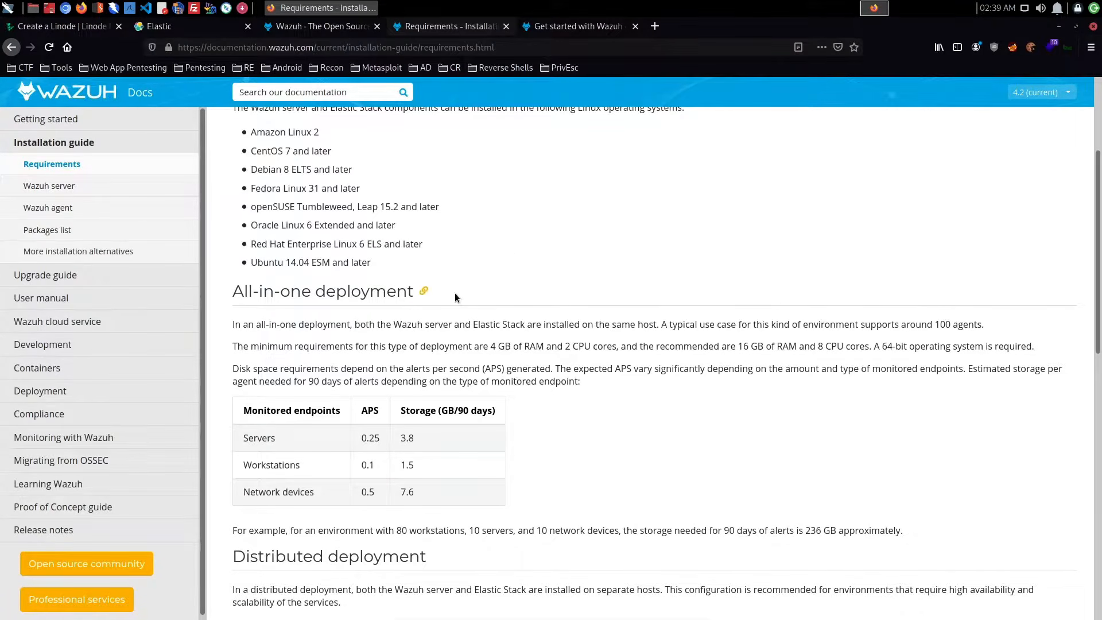
pyautogui.scroll(3, 455, 293)
pyautogui.click(49, 244)
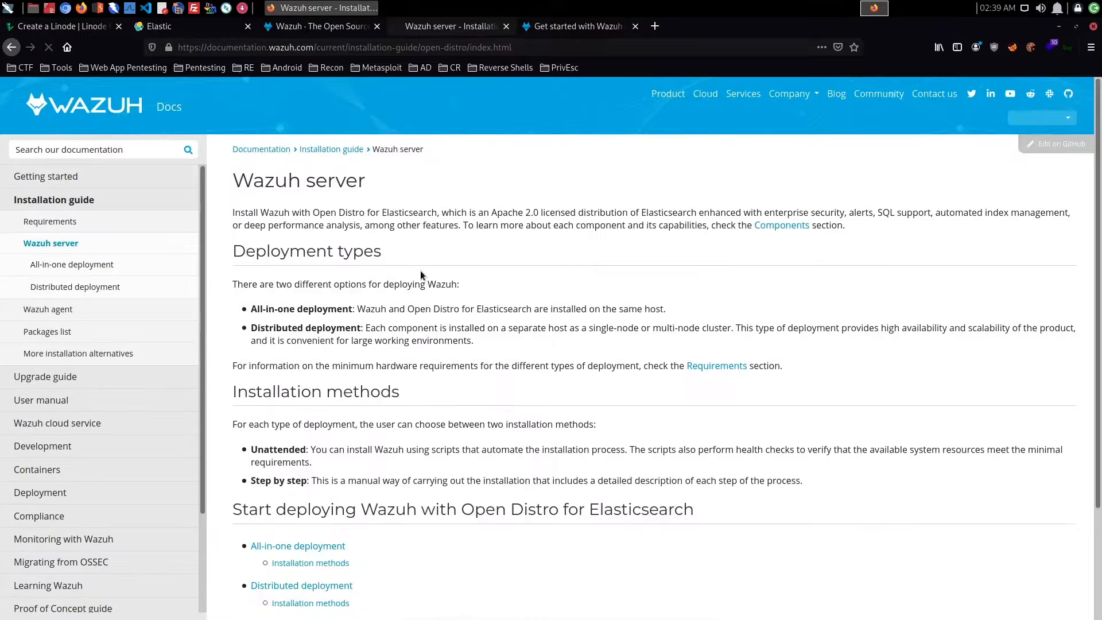
pyautogui.scroll(-3, 420, 275)
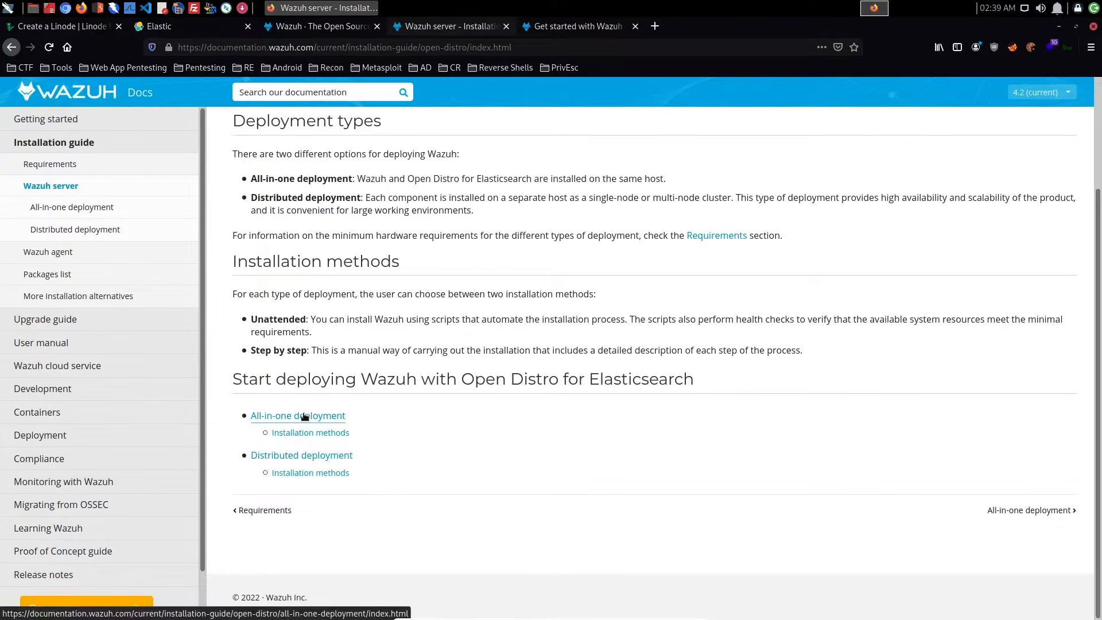
pyautogui.click(321, 432)
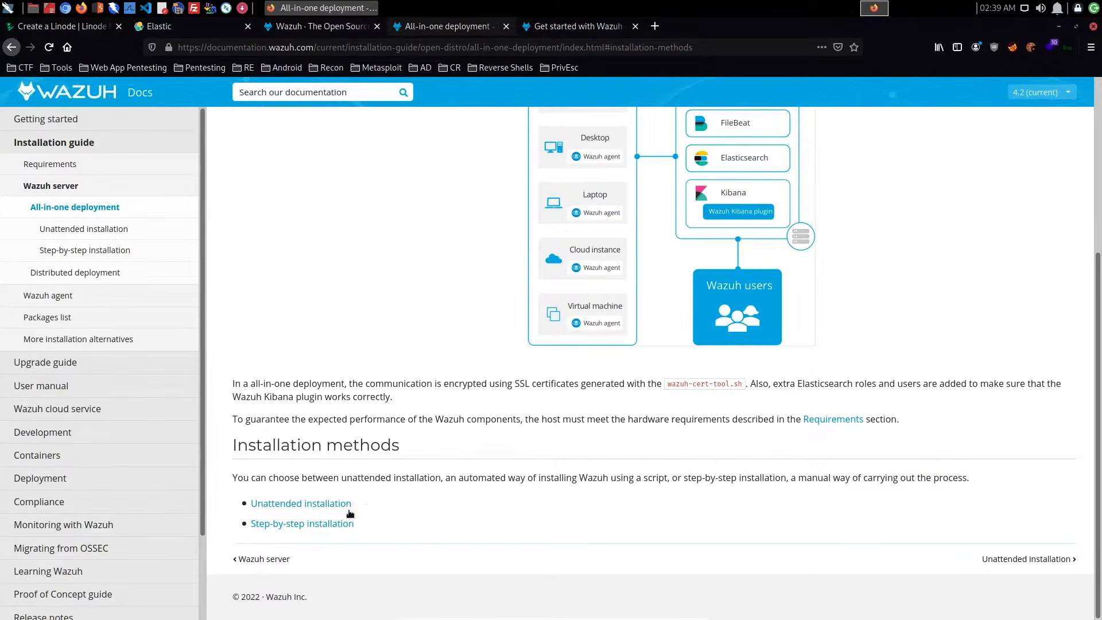
pyautogui.click(320, 523)
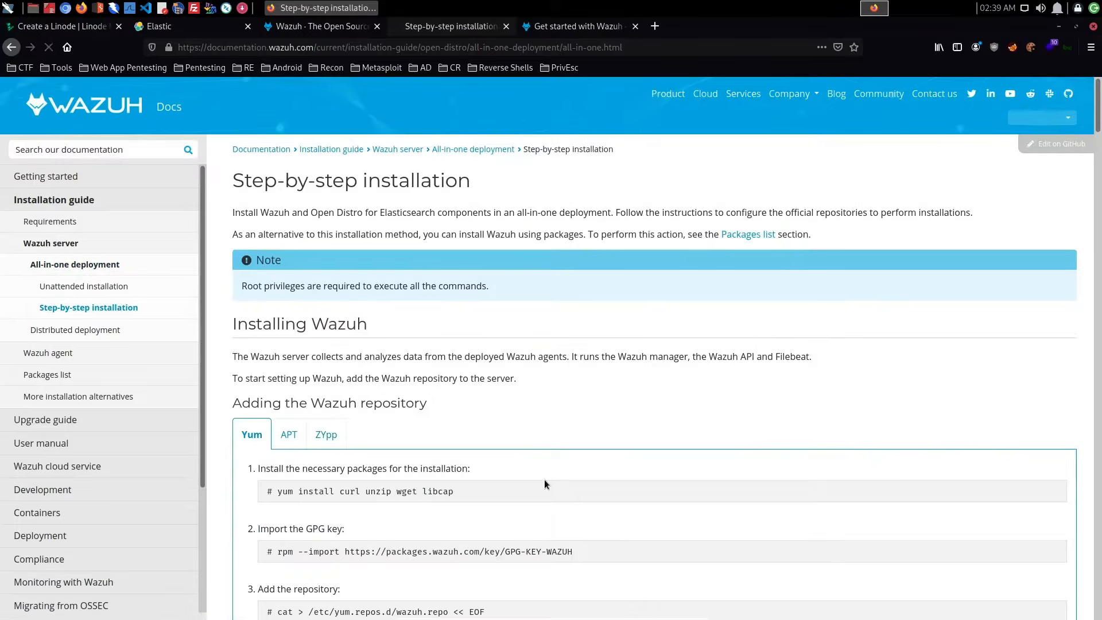
pyautogui.scroll(-20, 488, 432)
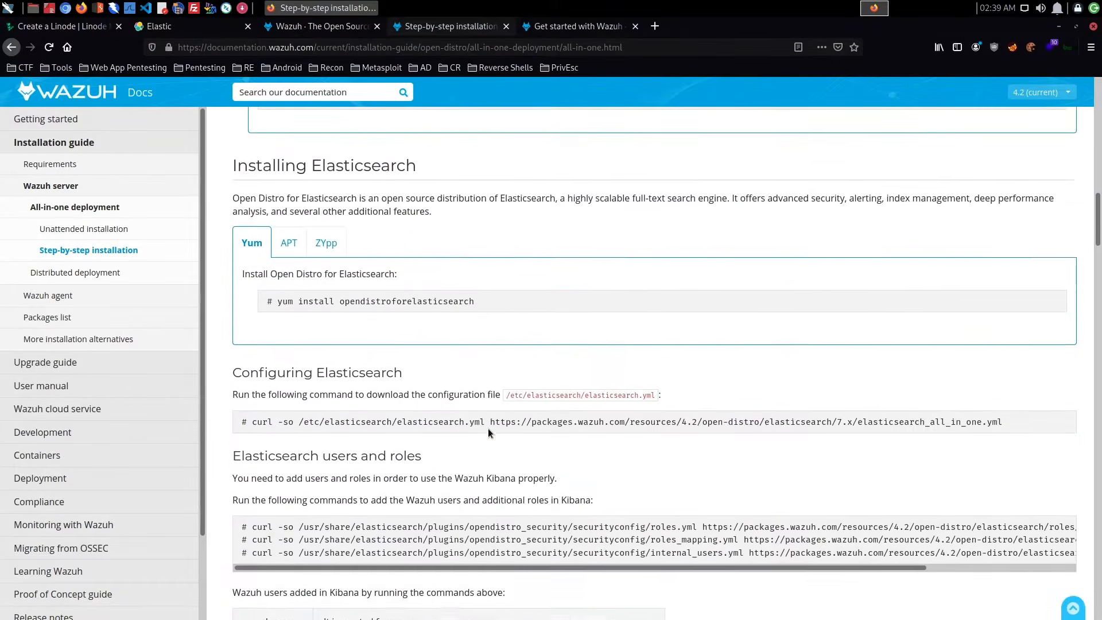
pyautogui.scroll(-20, 489, 432)
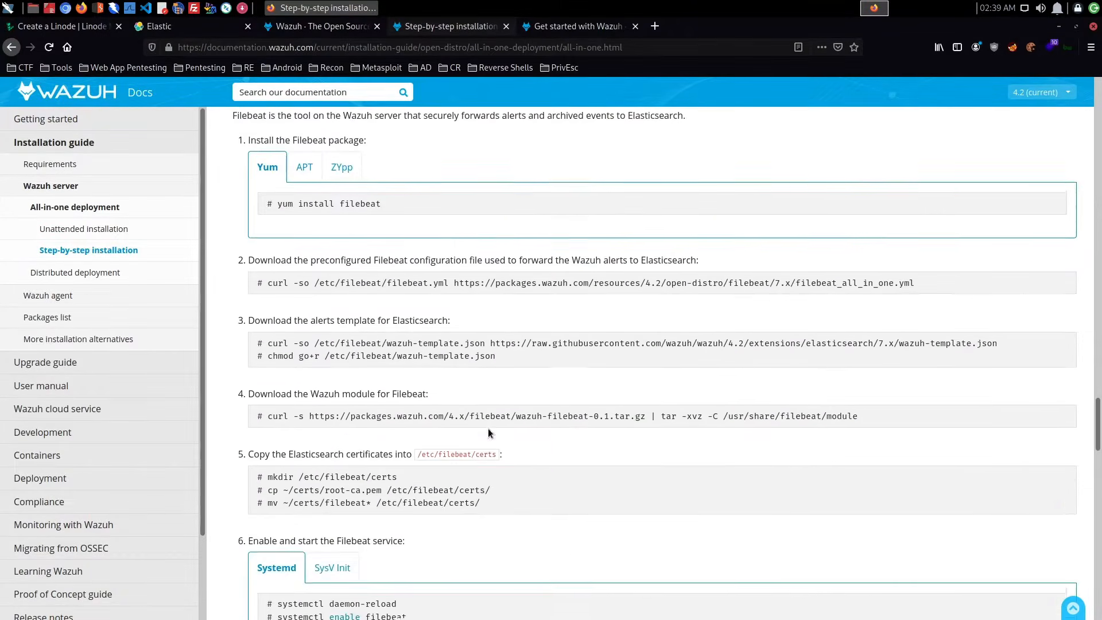
pyautogui.scroll(-10, 488, 429)
# - Return to the Linode creation form, create the Wazuh-Test Linode, and decline saving the root login in Firefox
pyautogui.click(100, 32)
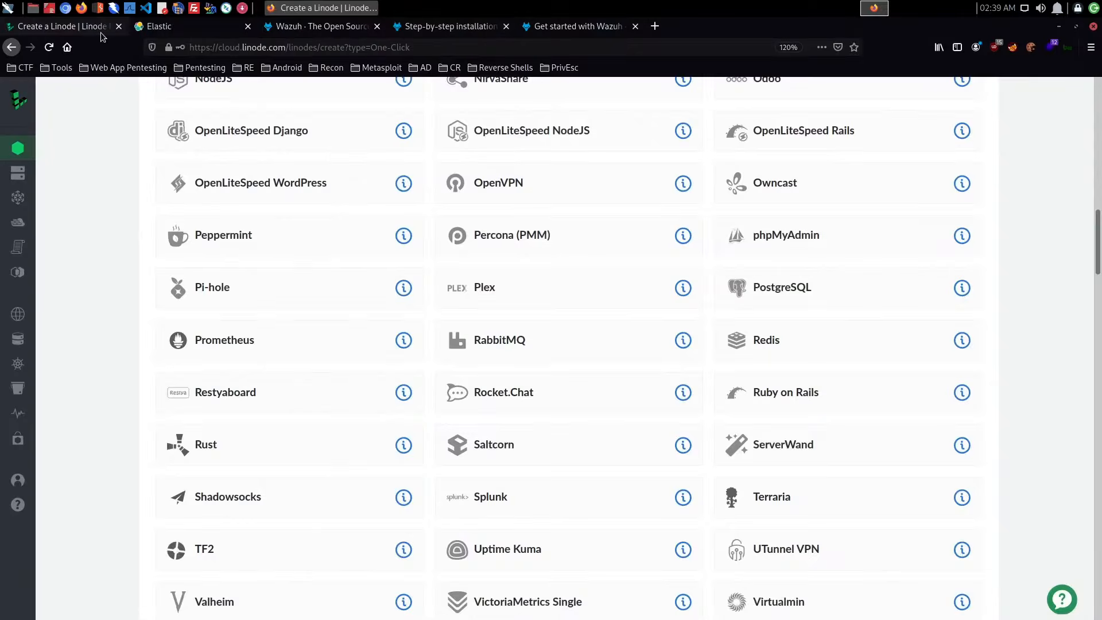
pyautogui.scroll(-20, 819, 356)
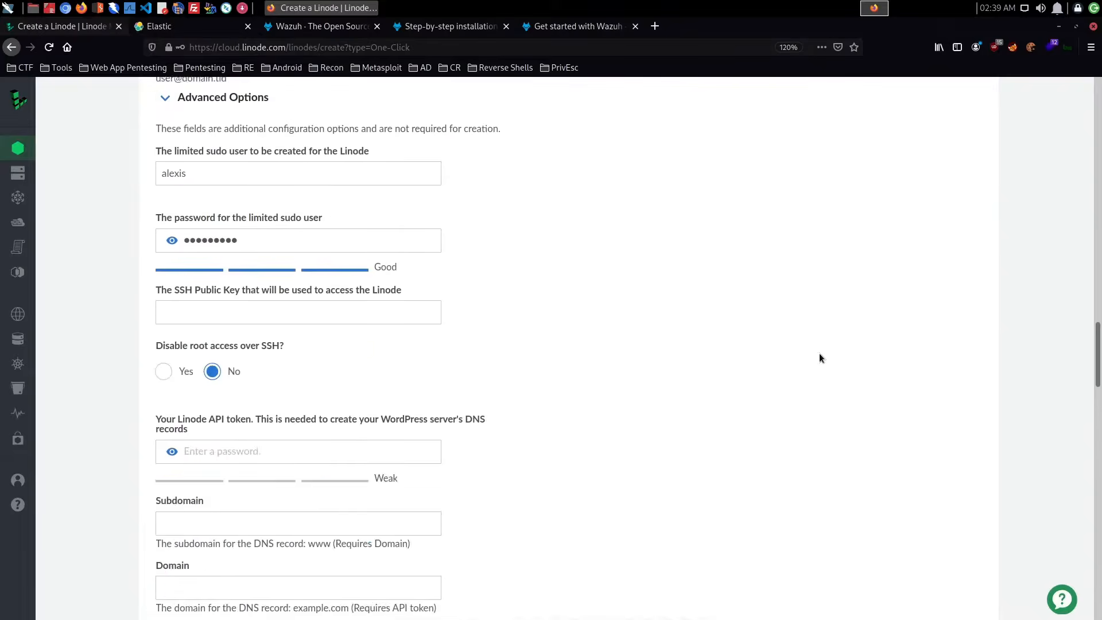
pyautogui.scroll(-20, 820, 357)
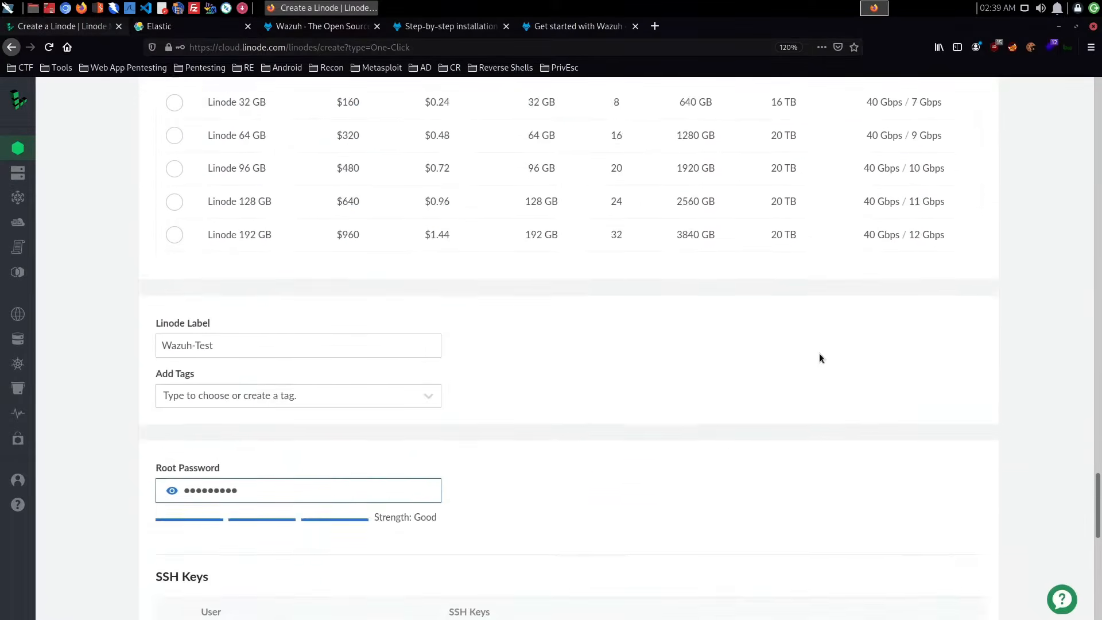
pyautogui.scroll(-1, 818, 353)
pyautogui.click(932, 556)
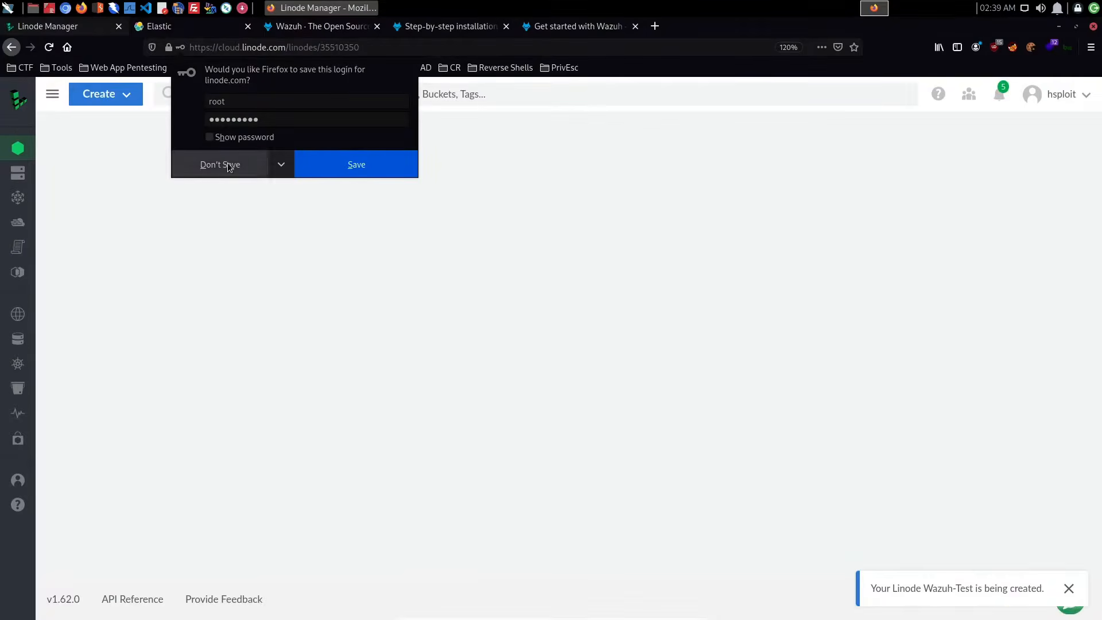
pyautogui.click(228, 163)
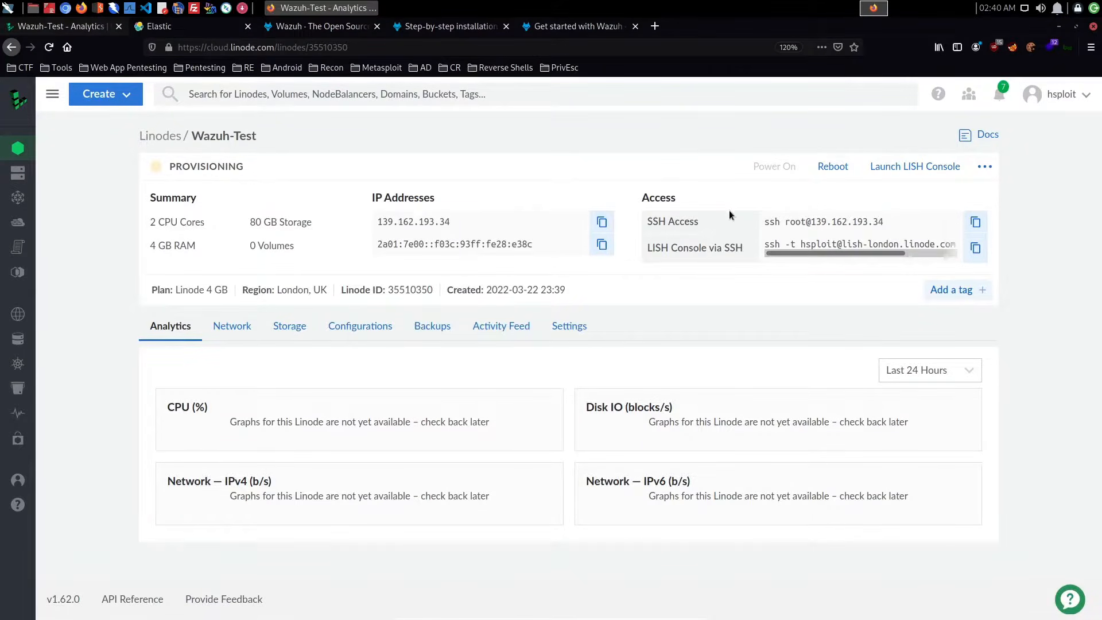
# - Delete the newly created Wazuh-Test Linode
pyautogui.click(983, 167)
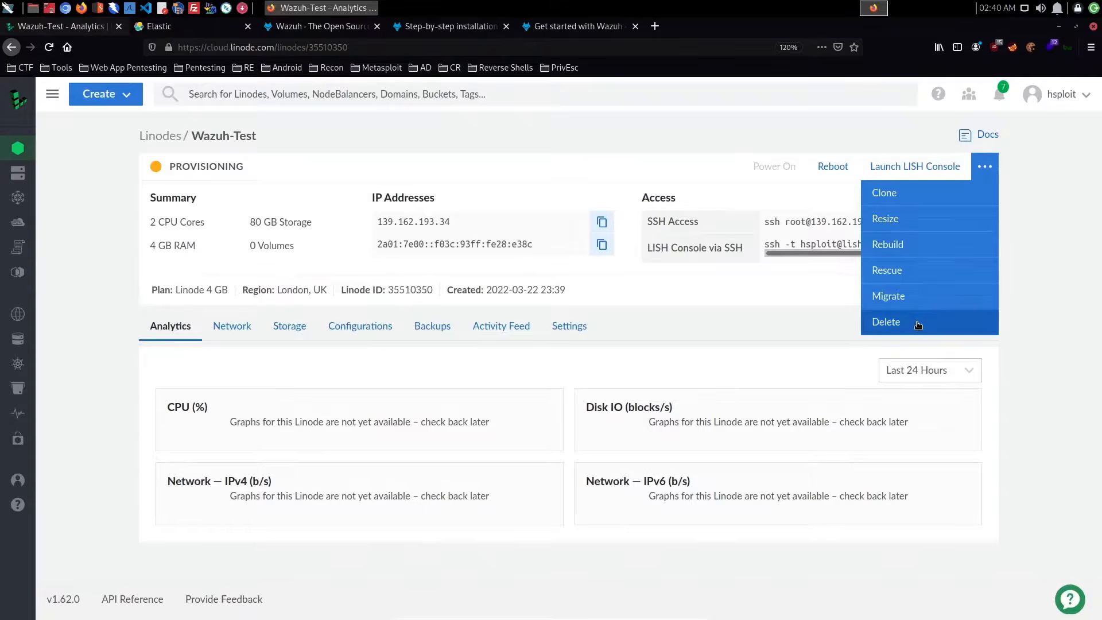
pyautogui.click(914, 320)
pyautogui.click(668, 381)
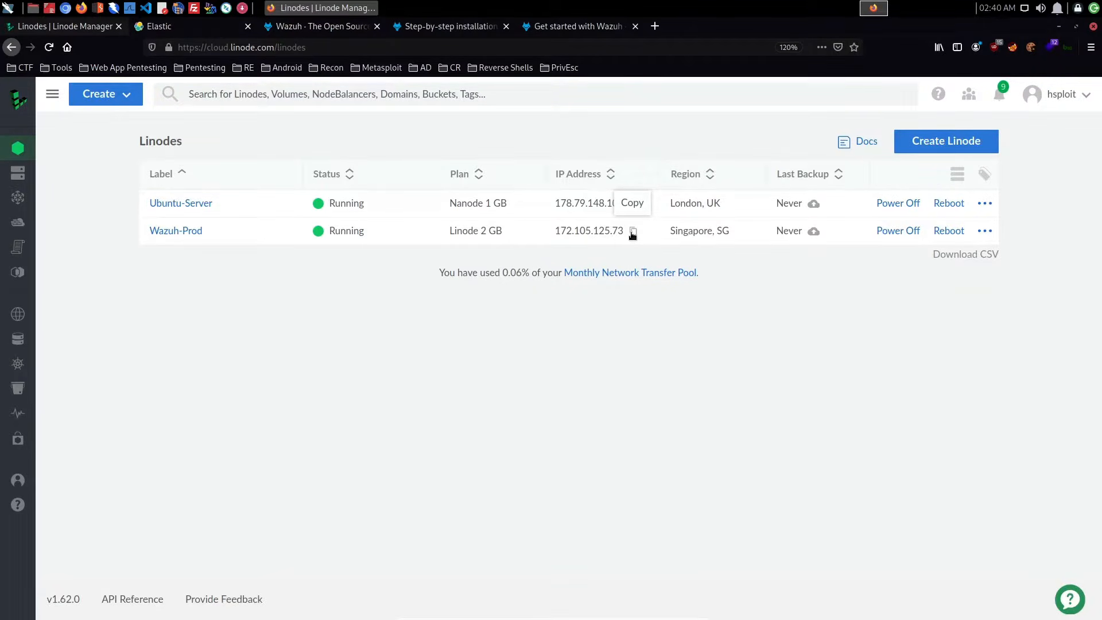
# - Copy the IP address of the Wazuh-Prod Linode and switch to that server's Kibana login page
pyautogui.click(632, 232)
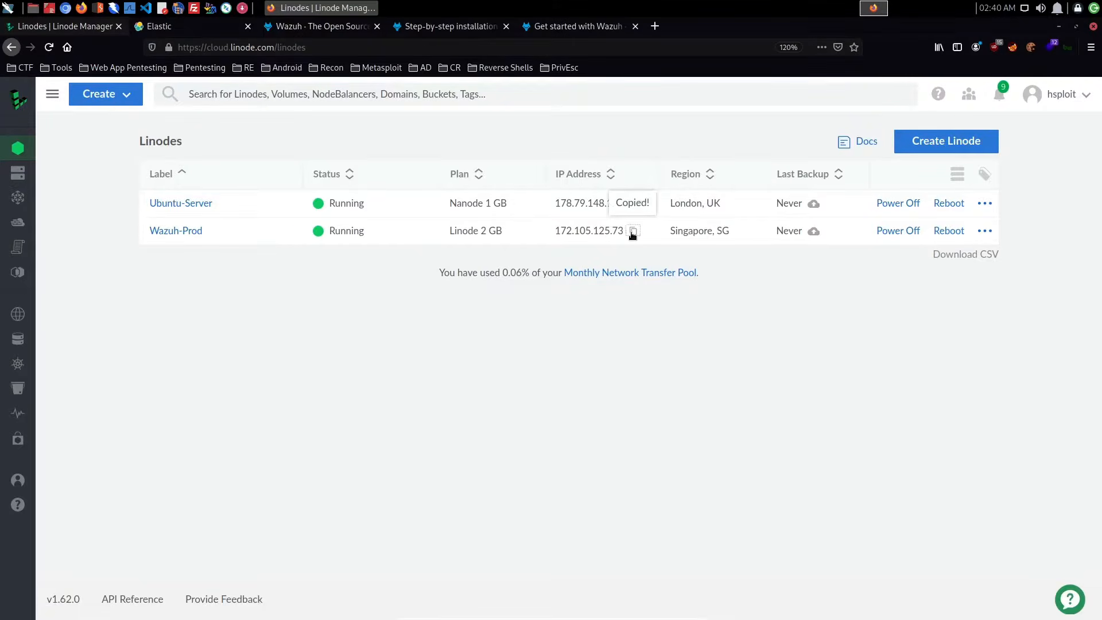
pyautogui.click(222, 34)
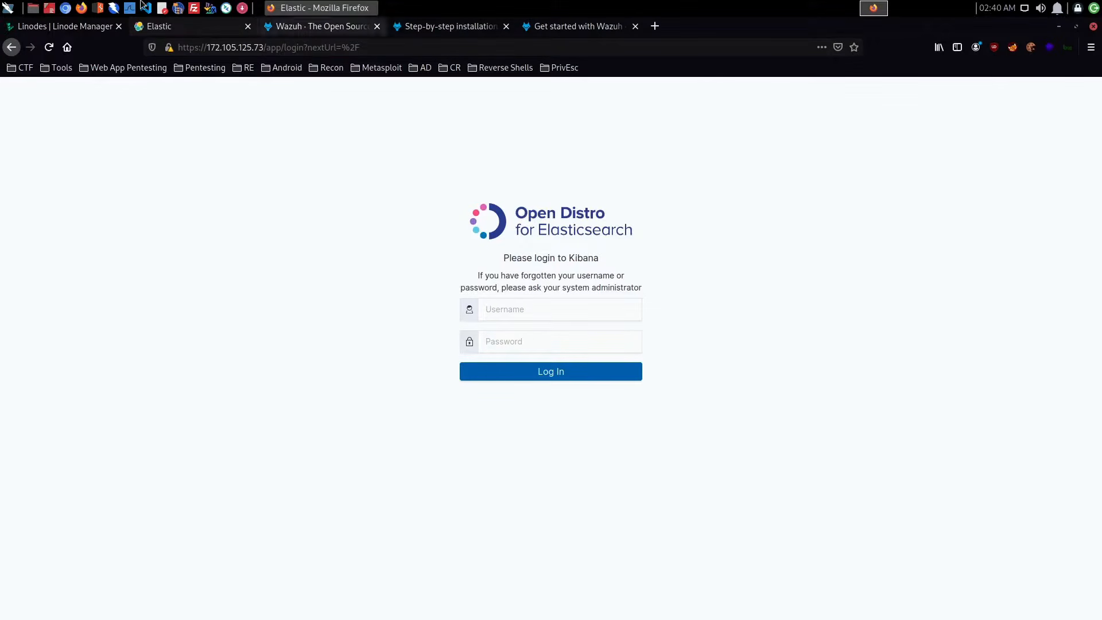
pyautogui.click(41, 27)
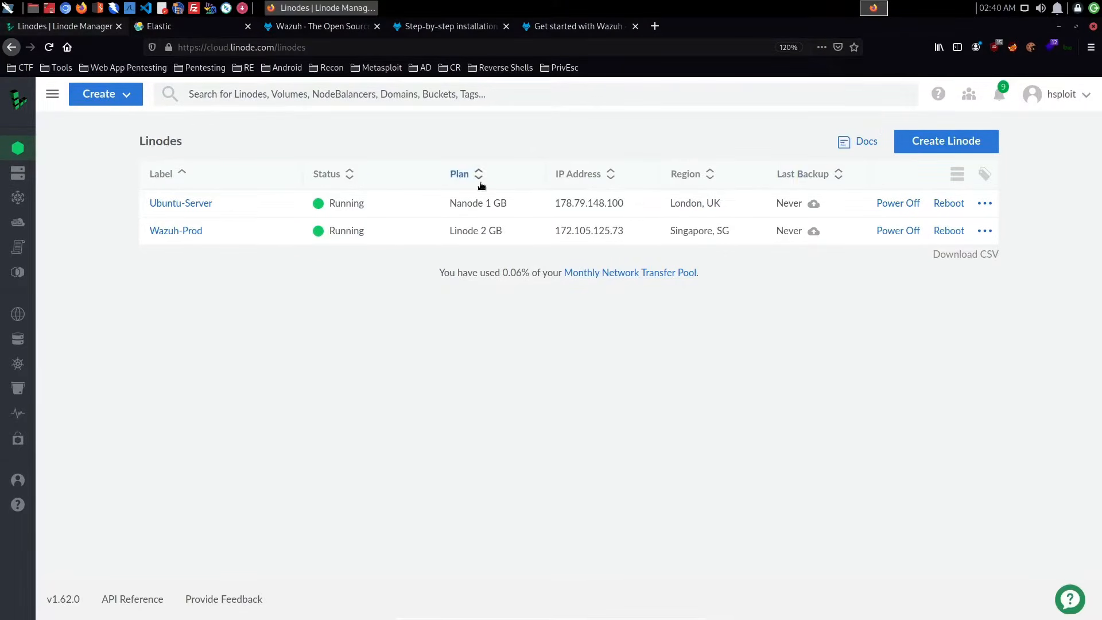
pyautogui.click(178, 29)
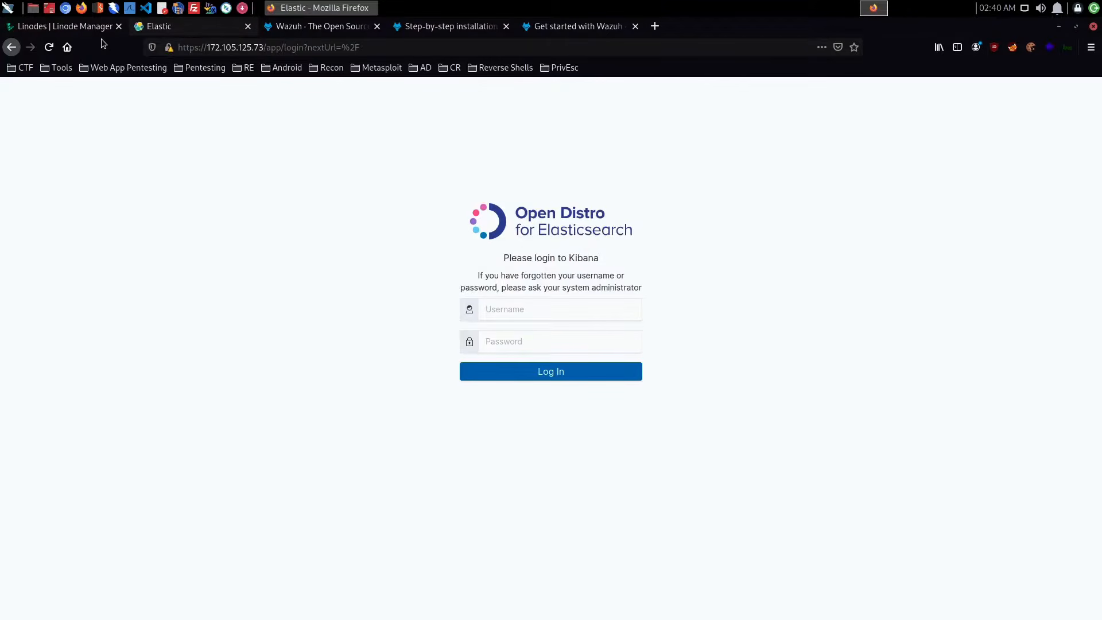
pyautogui.click(86, 27)
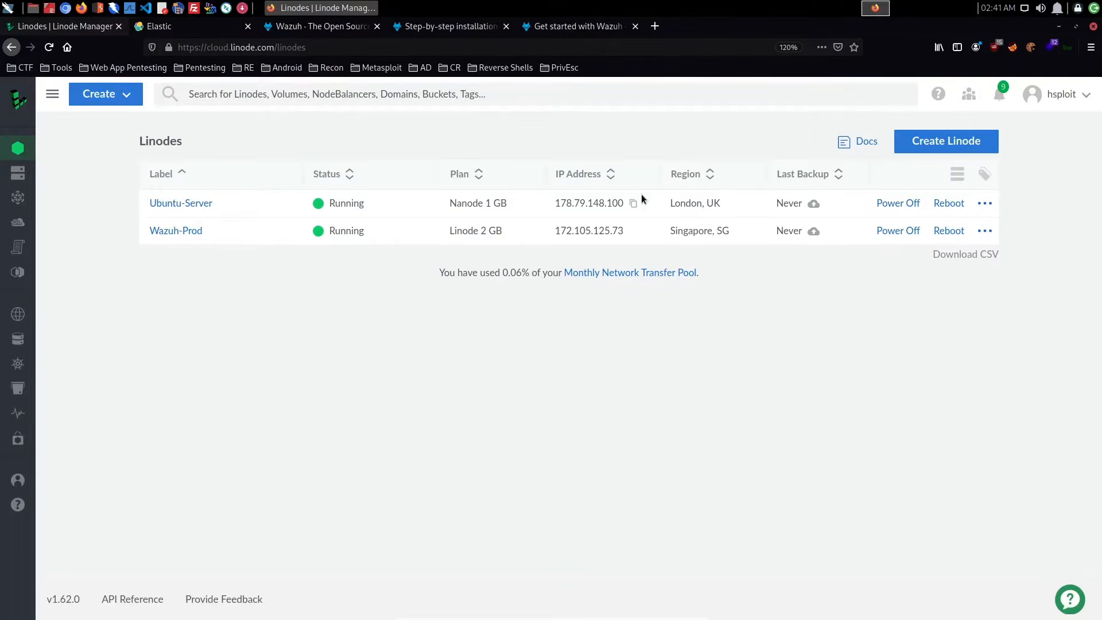
pyautogui.click(204, 32)
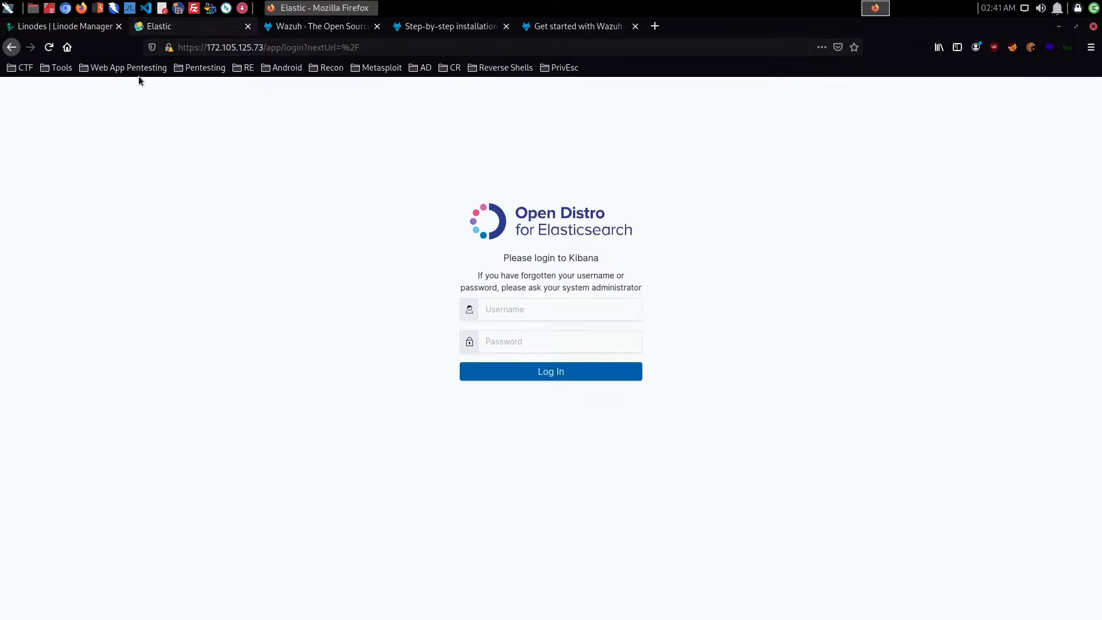
# - Reload the Kibana login page, sign in as admin with the account password, and decline saving the login in Firefox
pyautogui.click(49, 47)
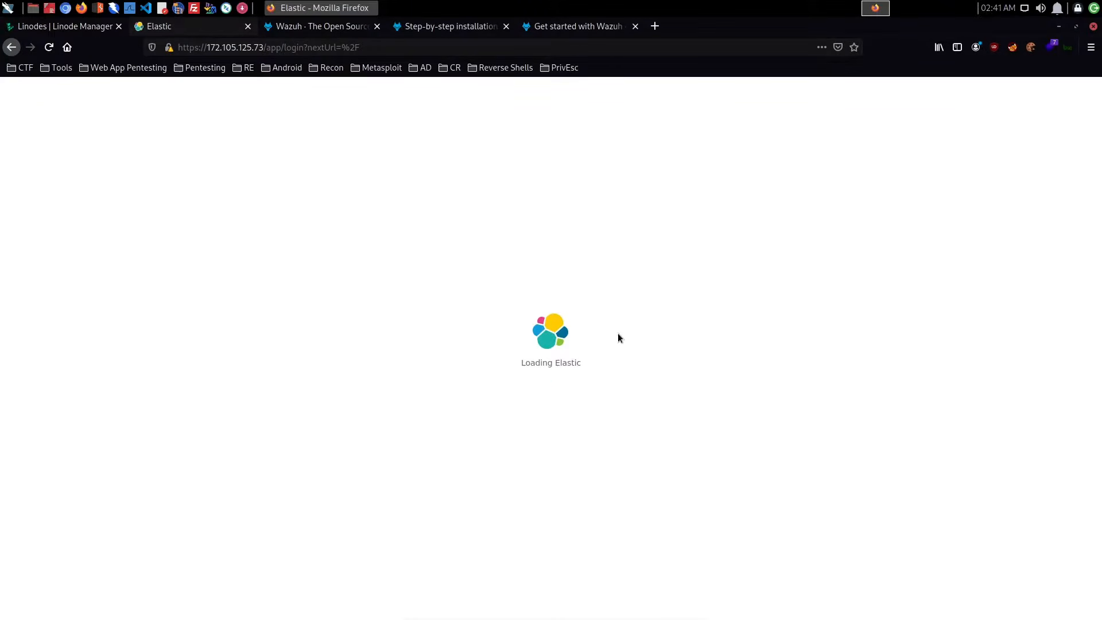
pyautogui.click(545, 310)
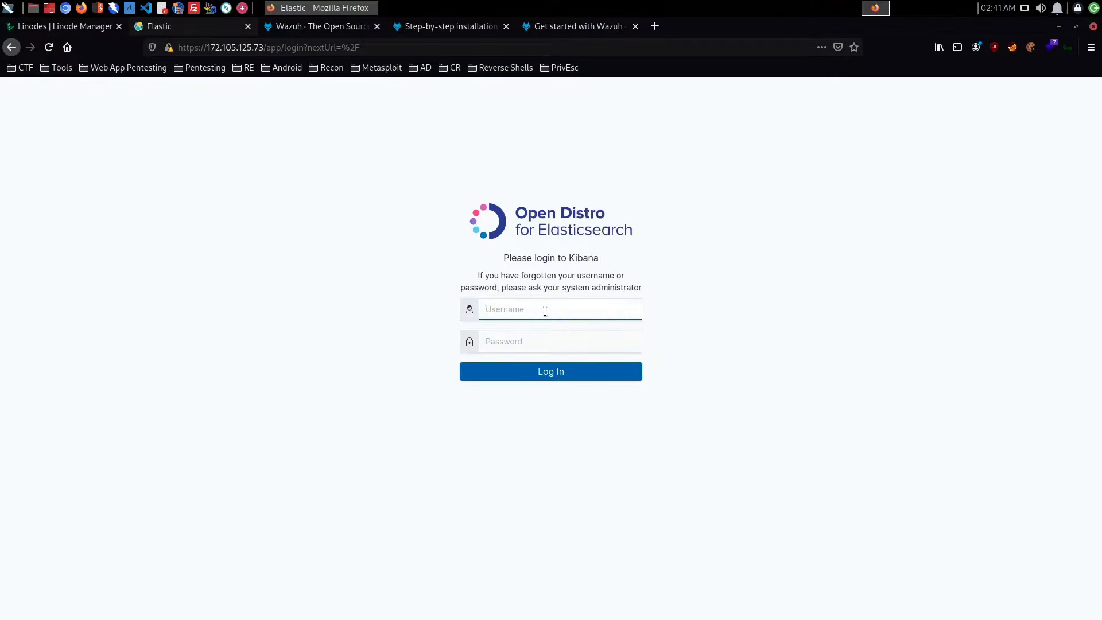
pyautogui.write('admin')
pyautogui.press('Tab')
pyautogui.write('admi')
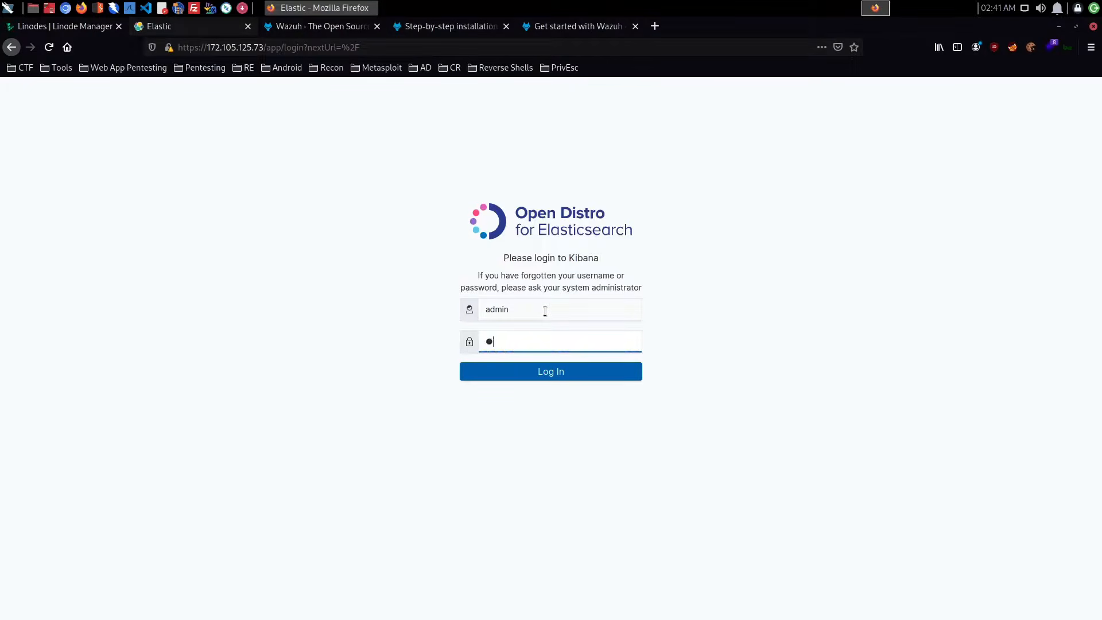
pyautogui.write('n')
pyautogui.press('Return')
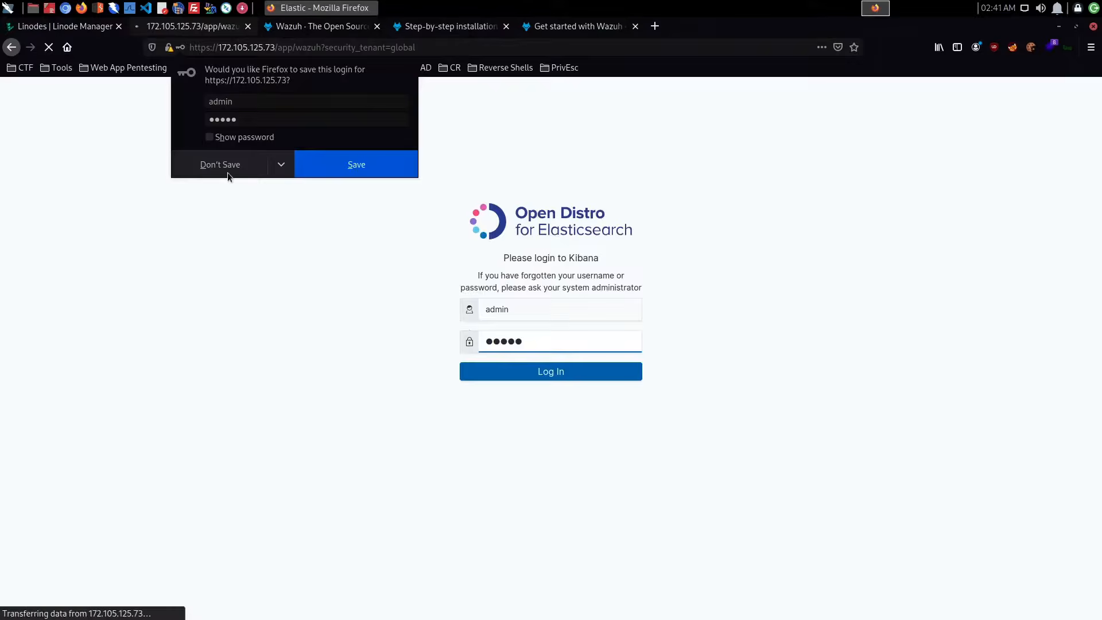
pyautogui.click(227, 171)
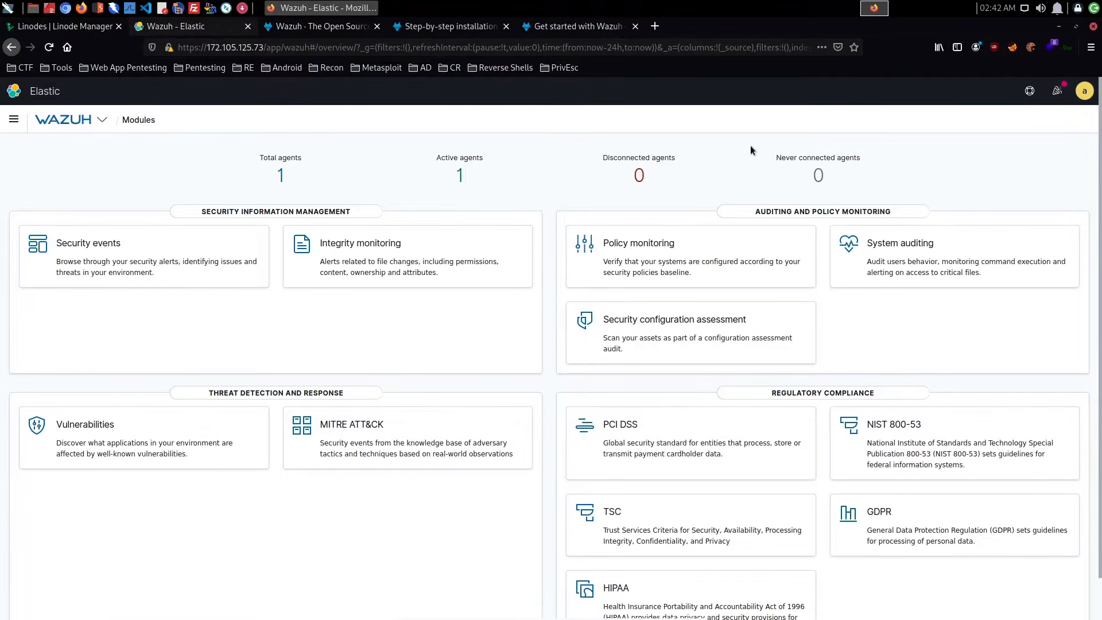
# - Open the password reset form for the admin account and enter the current password
pyautogui.click(1084, 94)
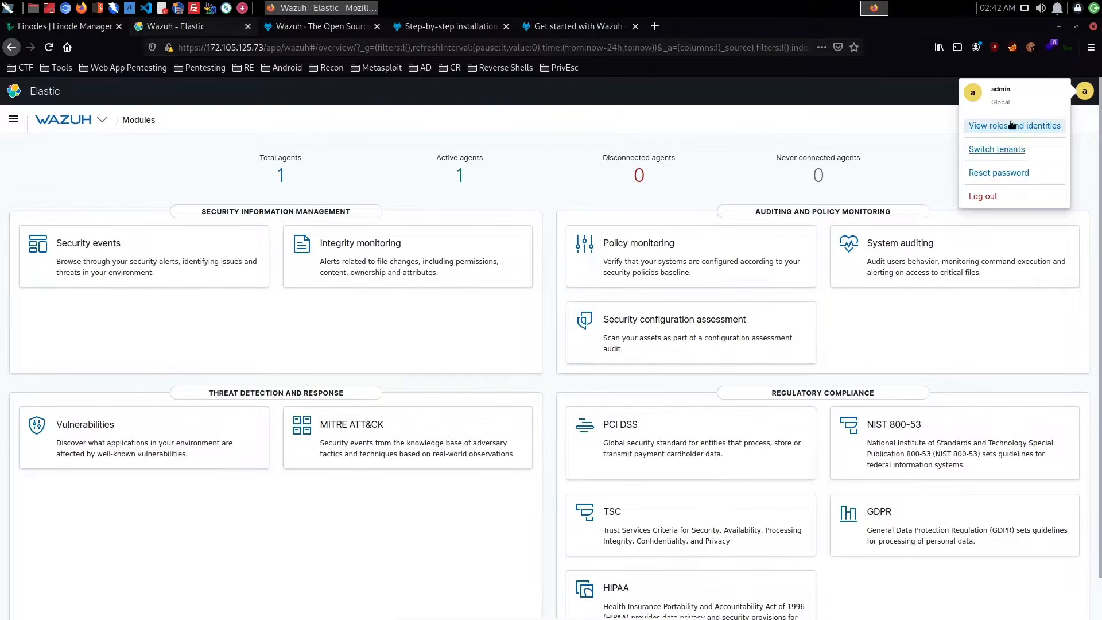
pyautogui.click(1008, 176)
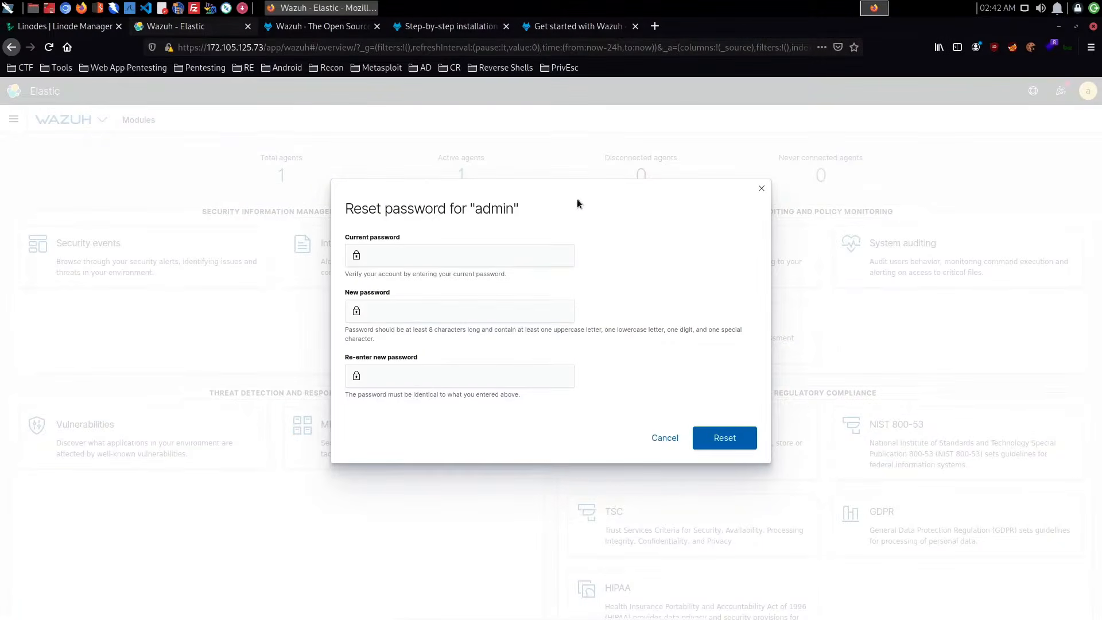
pyautogui.click(487, 255)
pyautogui.write('admin')
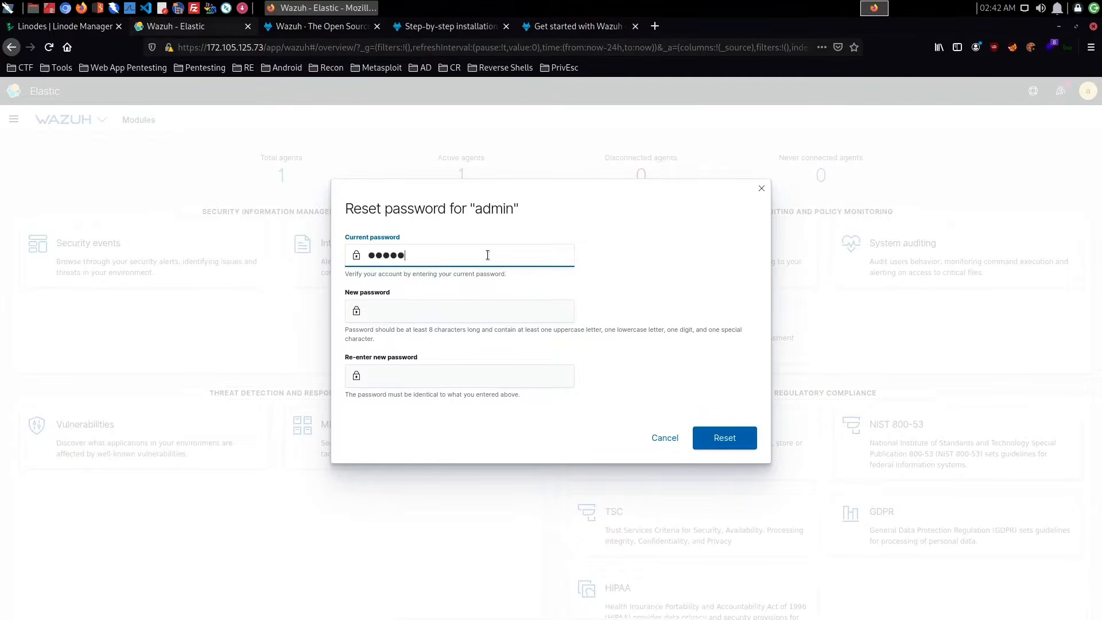
pyautogui.hotkey('ctrl', 'BackSpace')
pyautogui.write('admin')
pyautogui.press('Tab')
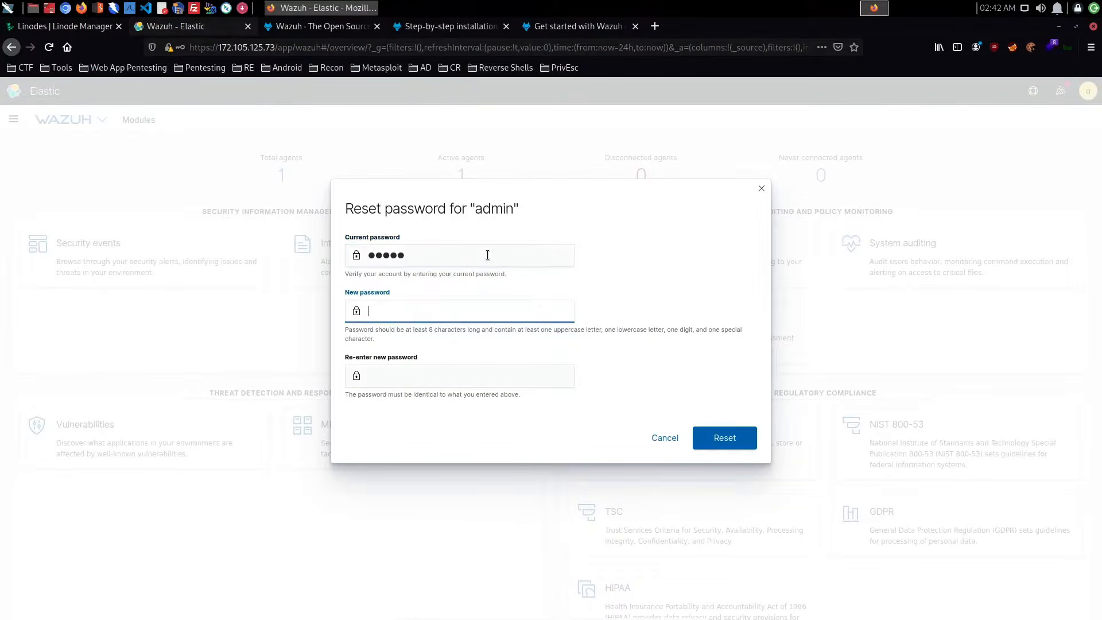
# - Try to reset the admin account's password by entering and repeating a new password, then close the form
pyautogui.write('••••••••••')
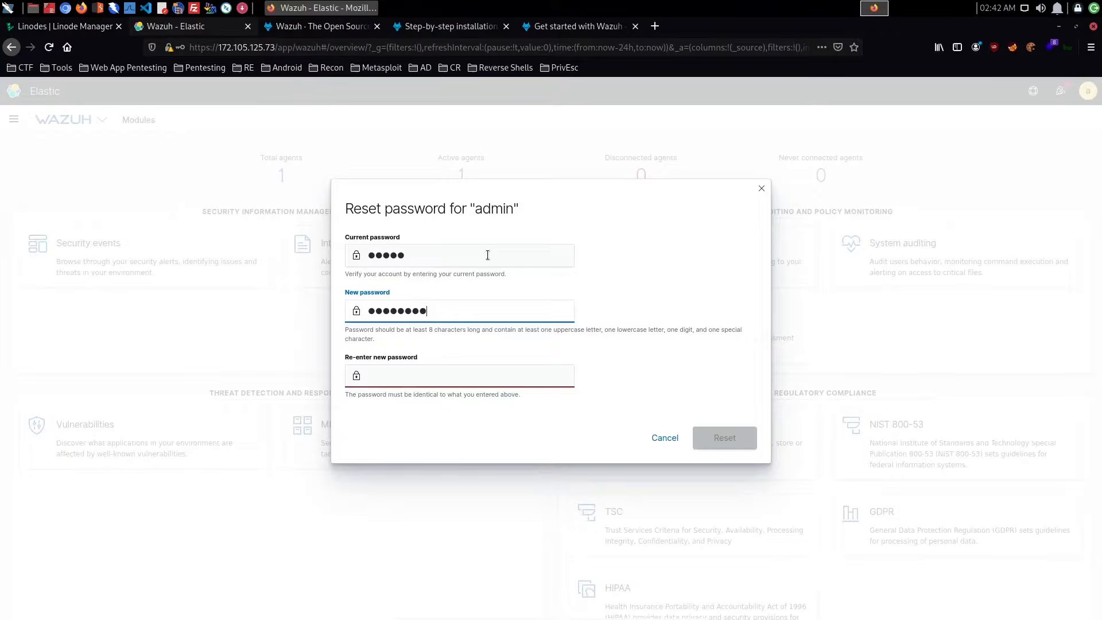
pyautogui.hotkey('ctrl', 'BackSpace')
pyautogui.write('•••••••••')
pyautogui.press('Tab')
pyautogui.write('•••••••••')
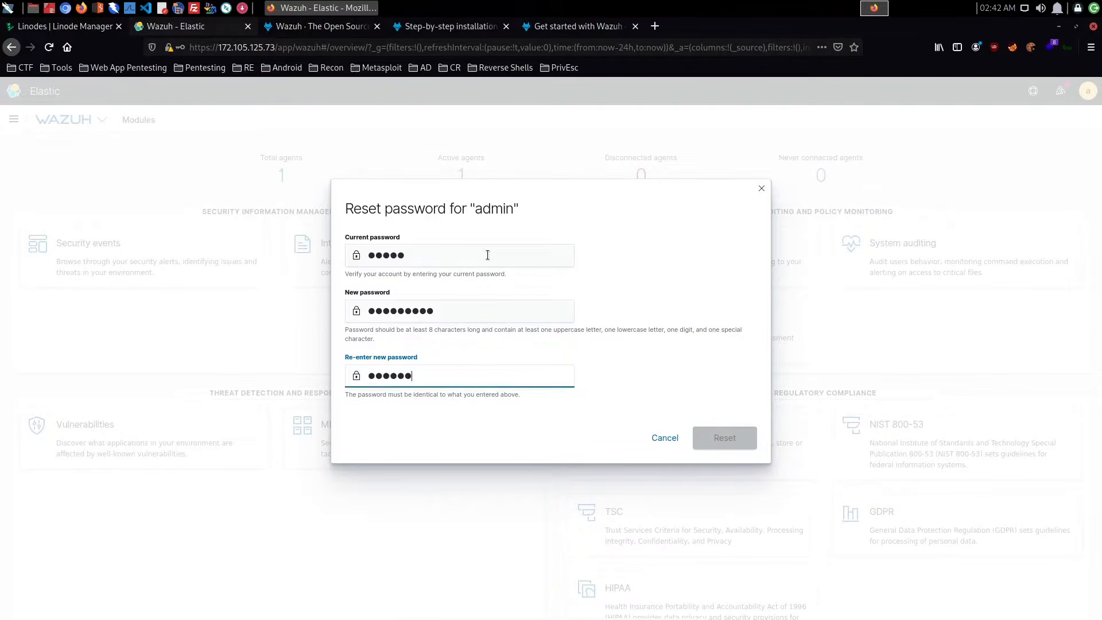
pyautogui.click(721, 438)
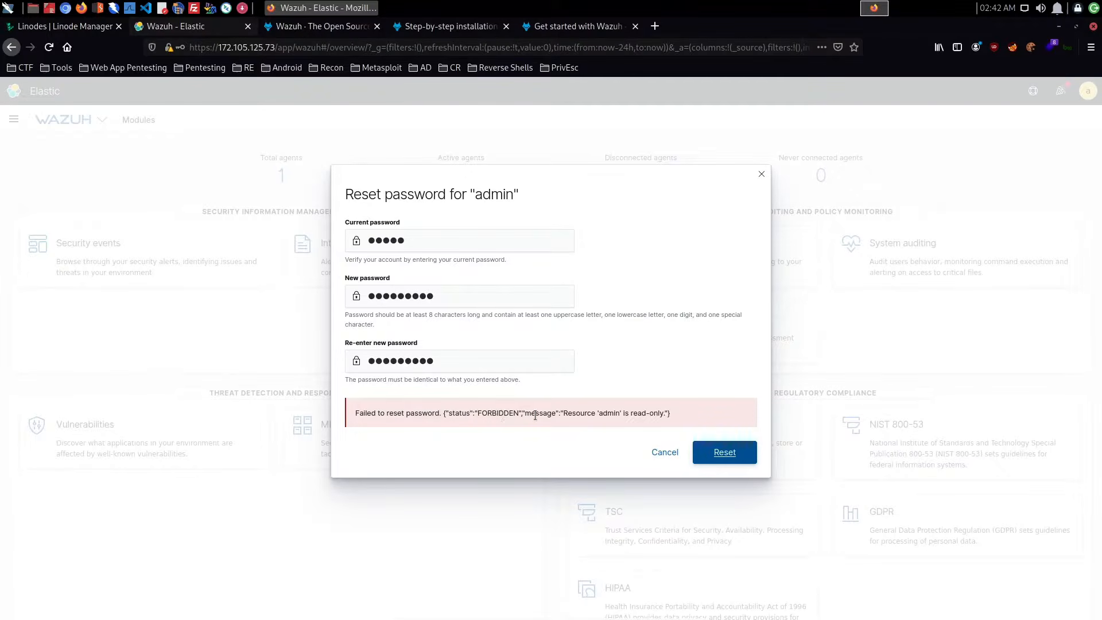
pyautogui.tripleClick(577, 414)
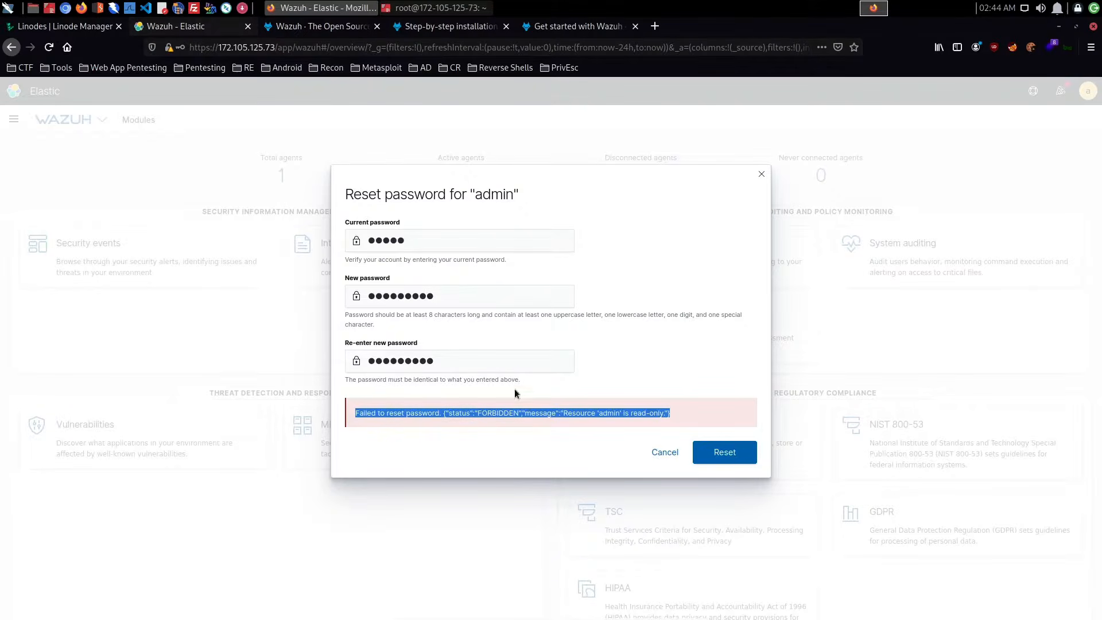
pyautogui.click(665, 452)
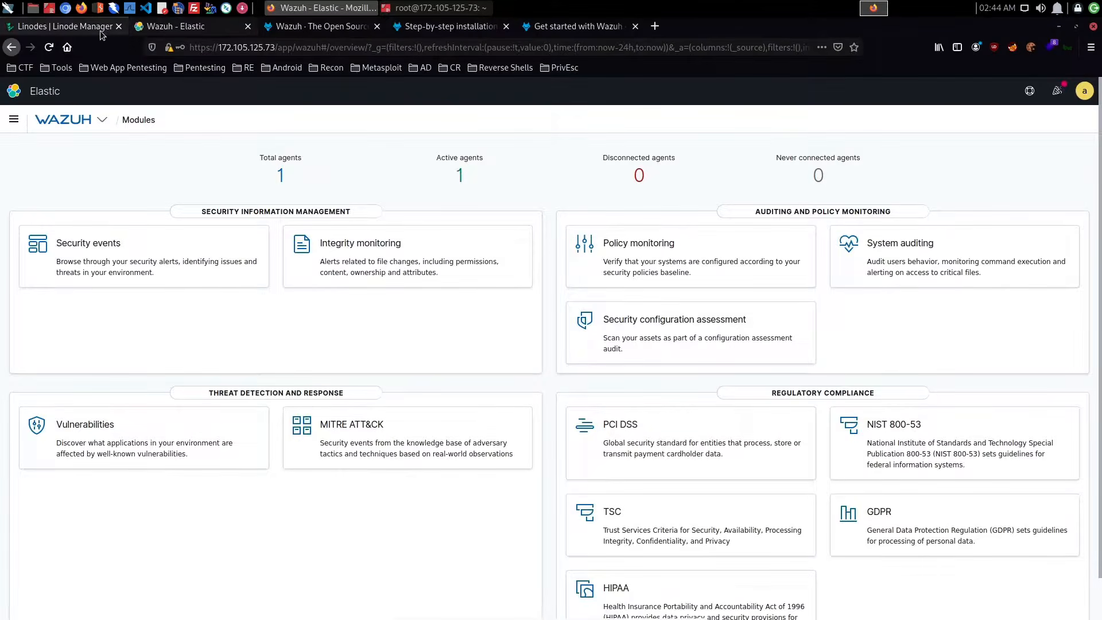
# - Switch to the Linode Manager and open the details page of the Wazuh-Prod Linode
pyautogui.click(68, 26)
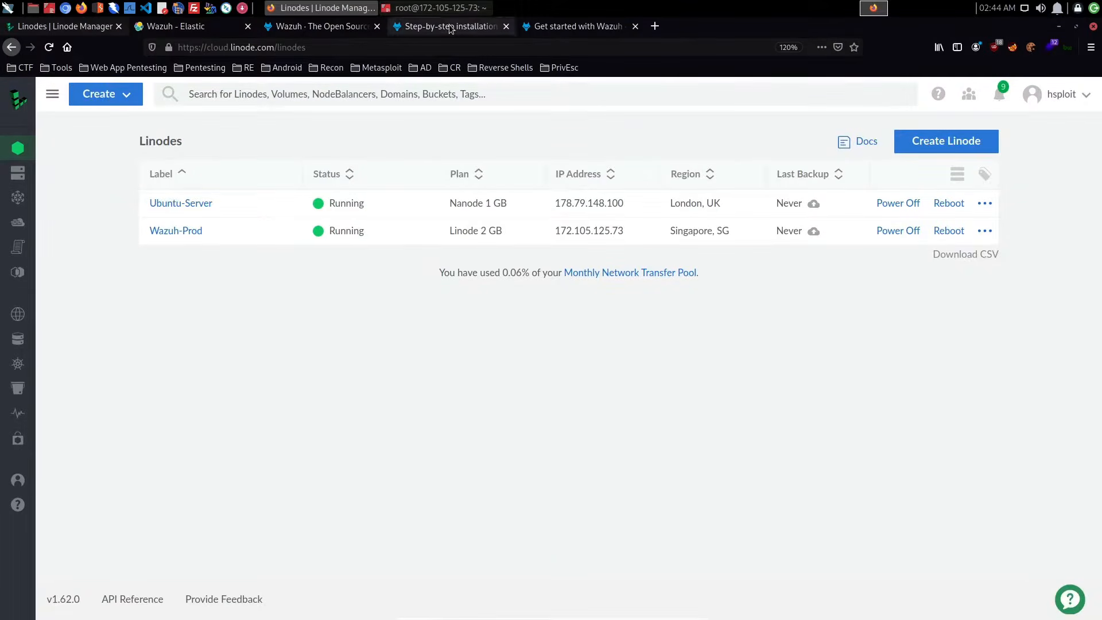
pyautogui.click(439, 8)
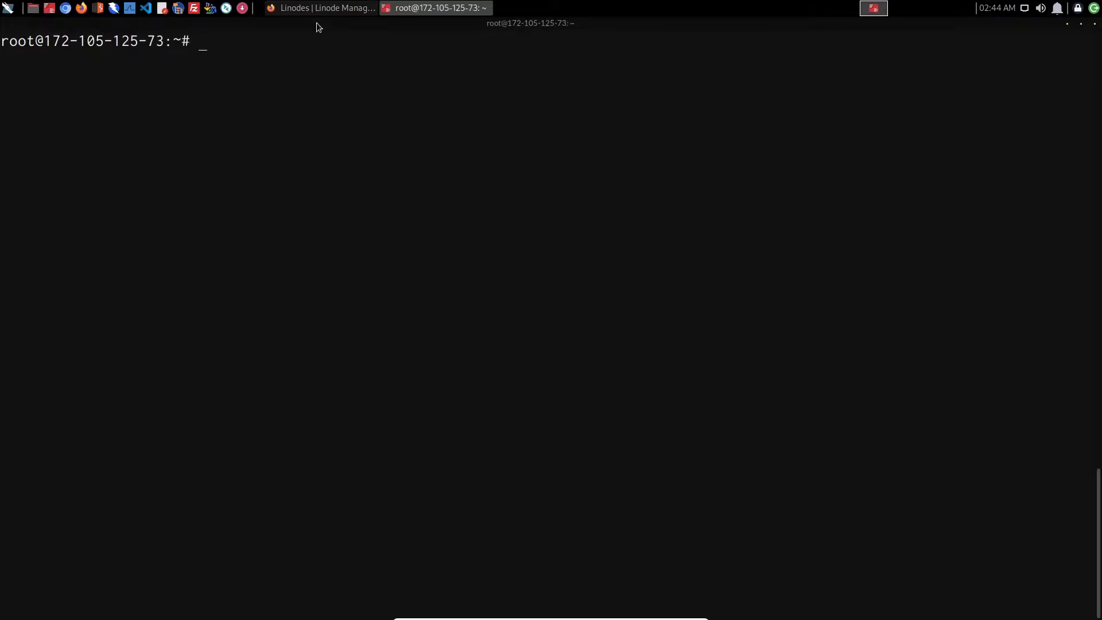
pyautogui.click(321, 8)
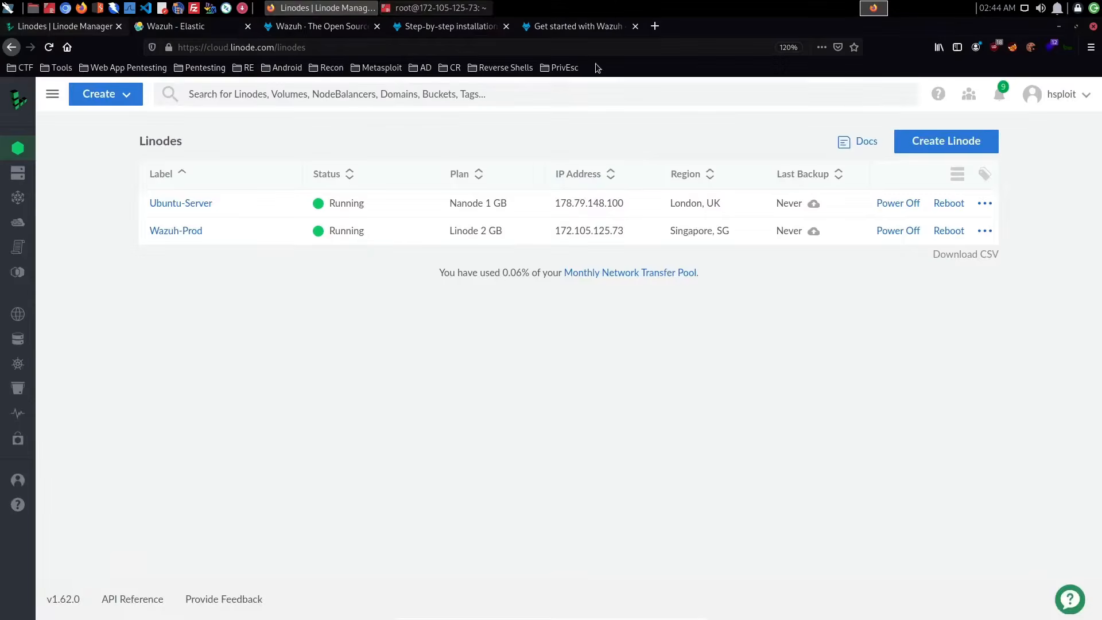
pyautogui.click(176, 230)
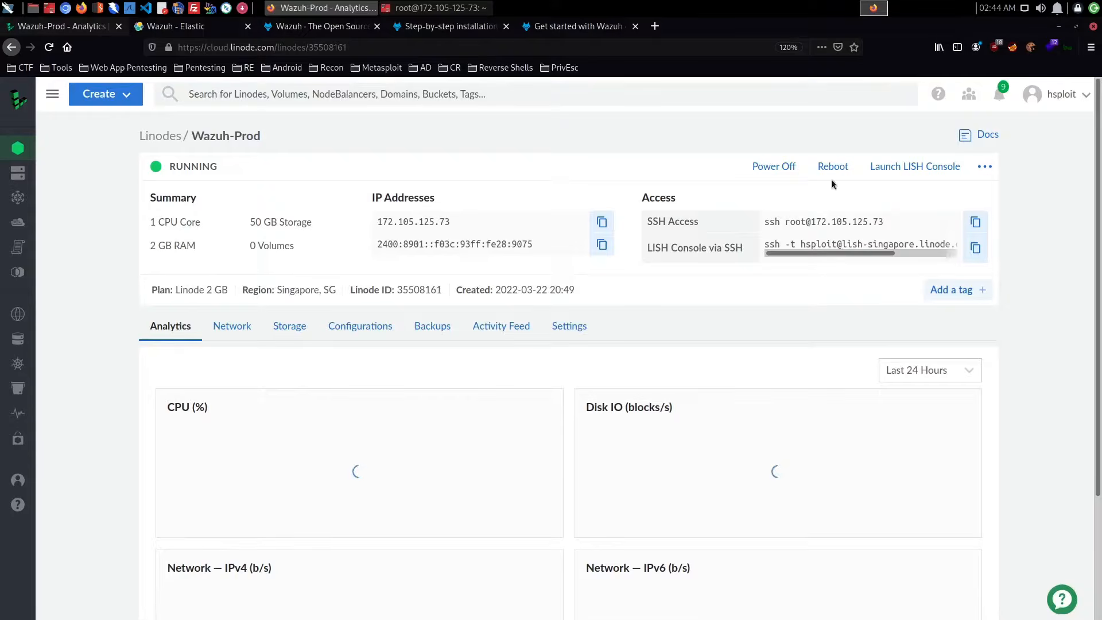
pyautogui.click(889, 179)
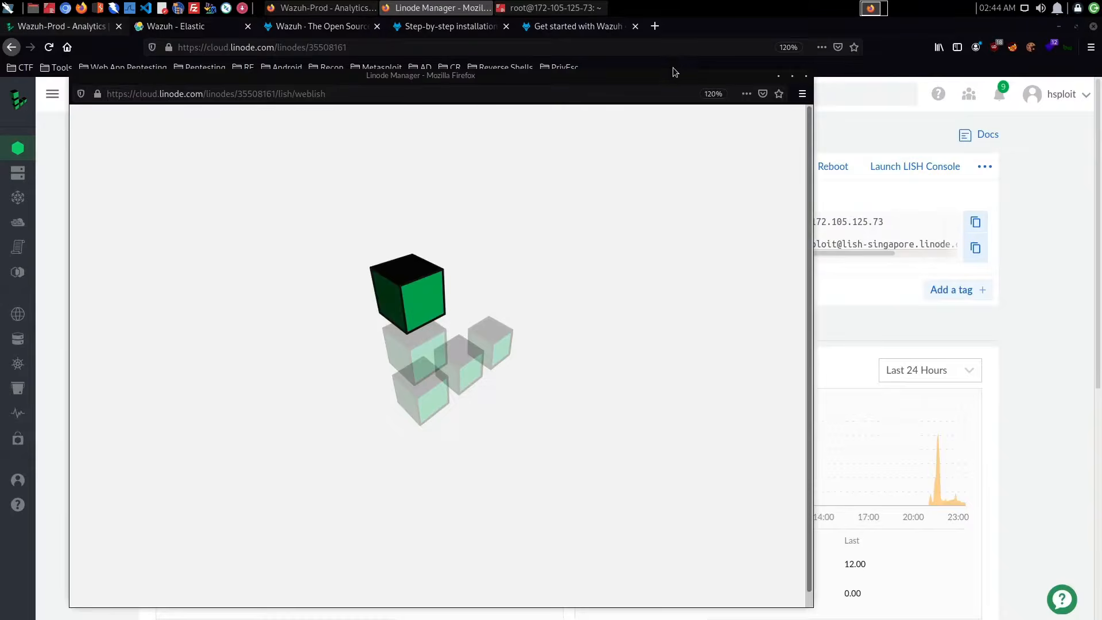
pyautogui.moveTo(653, 78); pyautogui.dragTo(766, 60)
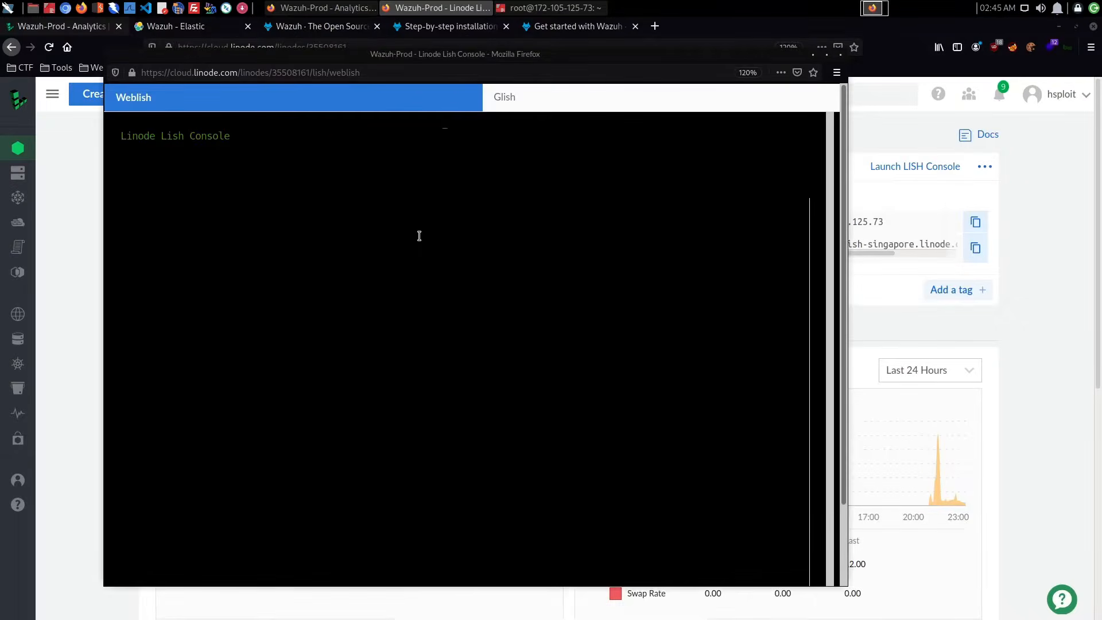
pyautogui.click(278, 529)
pyautogui.hotkey('ctrl', 'l')
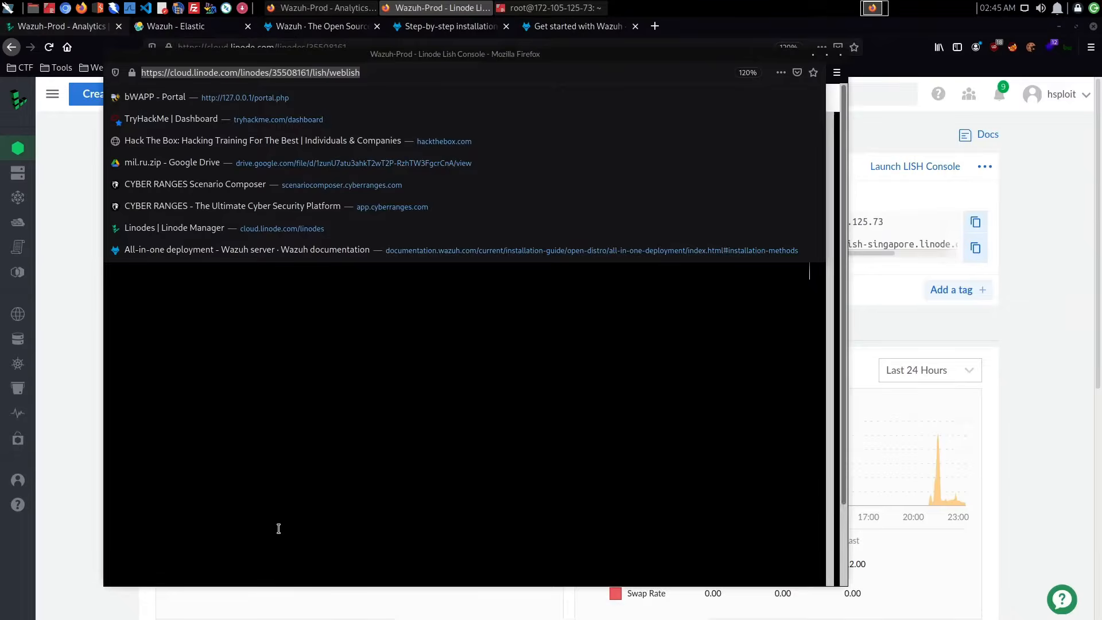
pyautogui.click(278, 528)
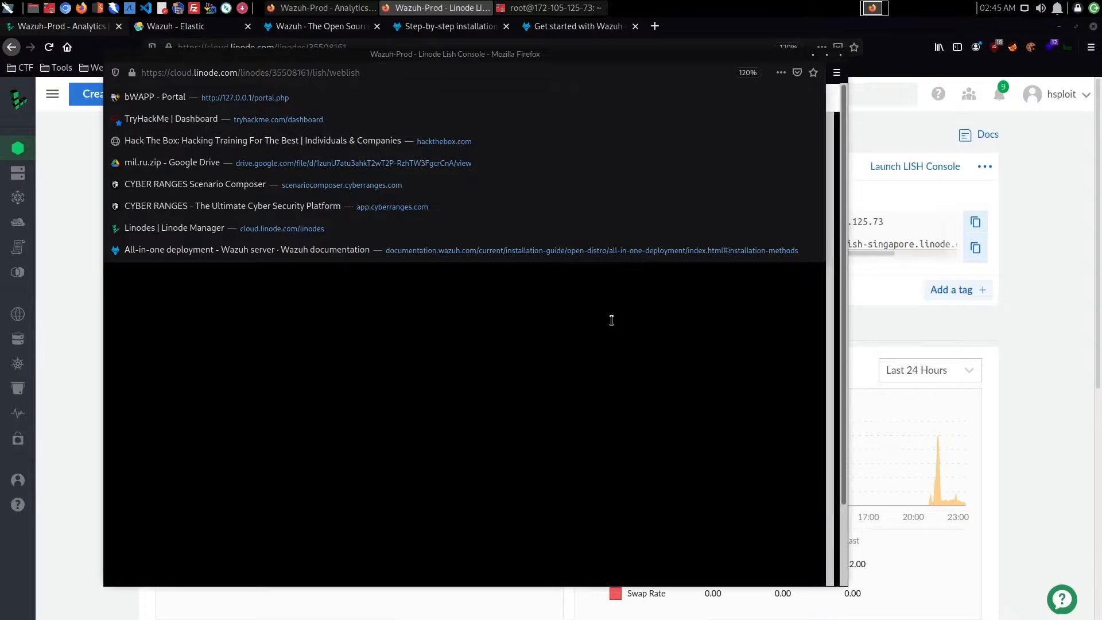
pyautogui.click(835, 90)
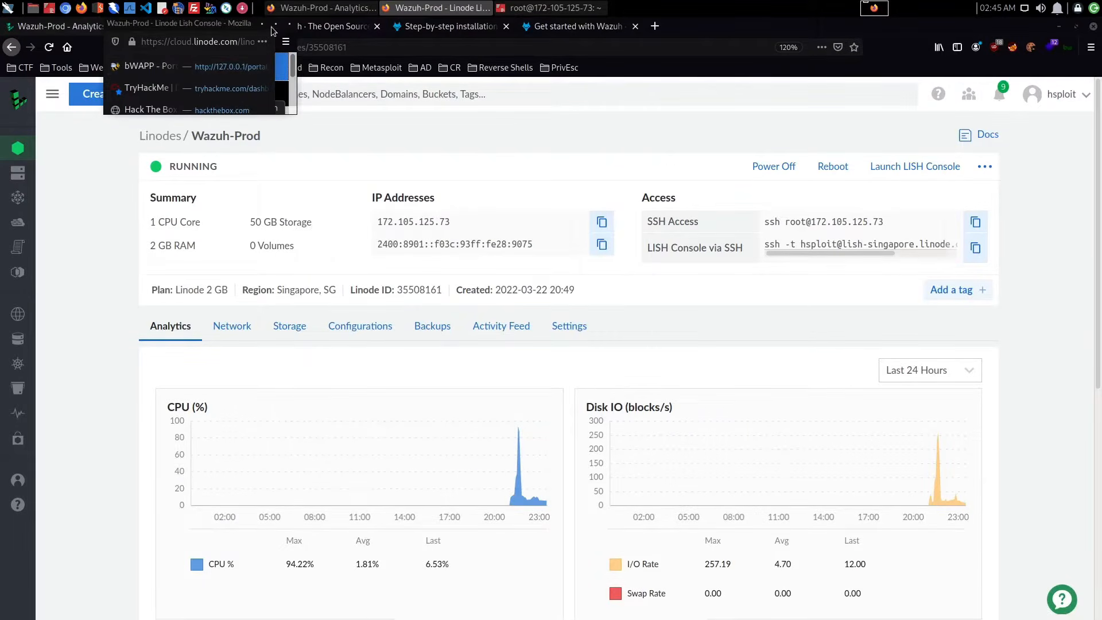
pyautogui.click(274, 26)
pyautogui.click(557, 60)
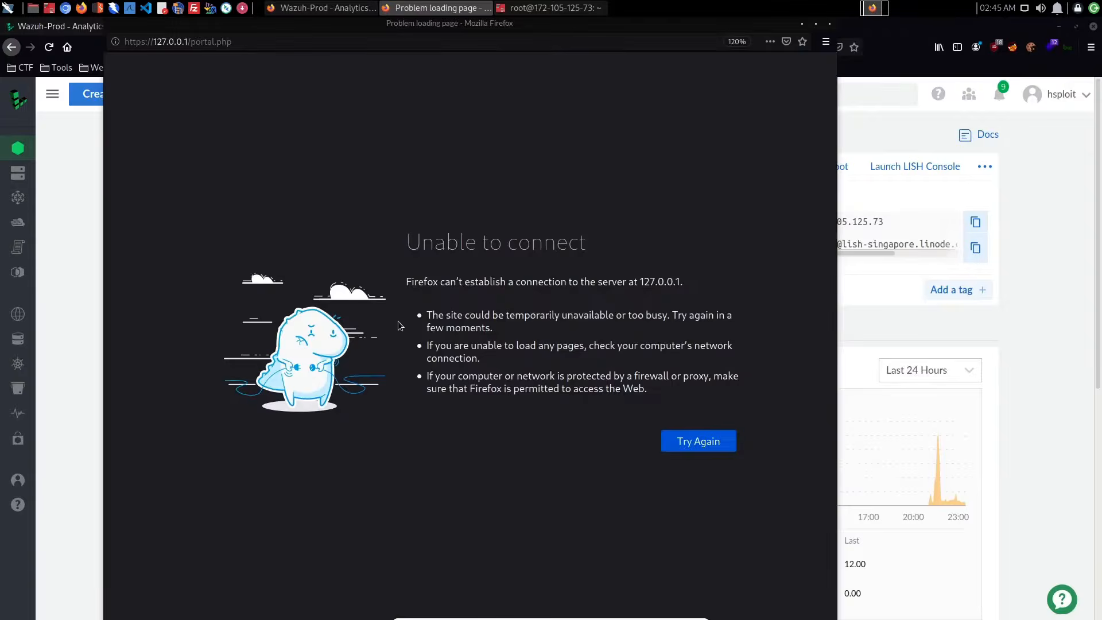
pyautogui.click(831, 24)
# - Launch the LISH console for Wazuh-Prod and open /etc/filebeat/filebeat.yml in vim
pyautogui.click(915, 166)
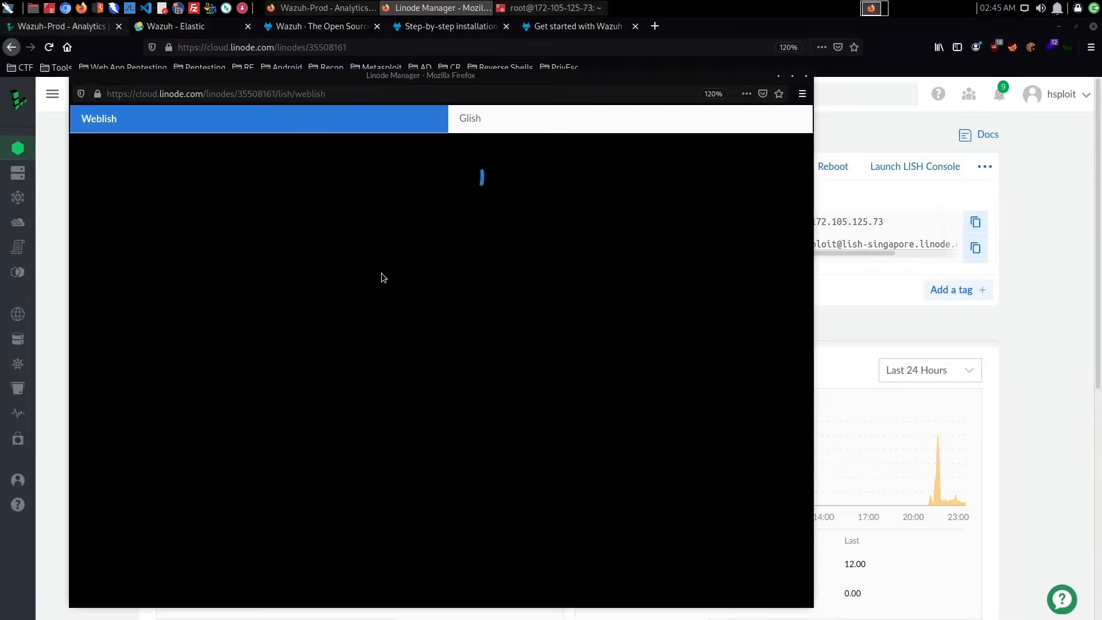
pyautogui.click(325, 223)
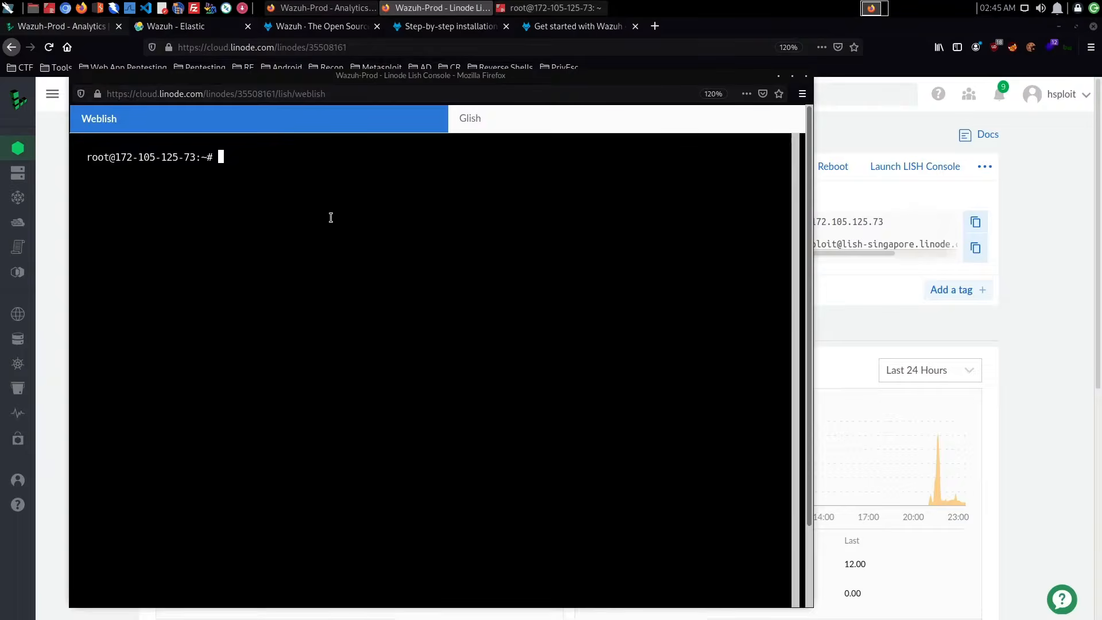
pyautogui.write('vim /etc/file')
pyautogui.press('Tab')
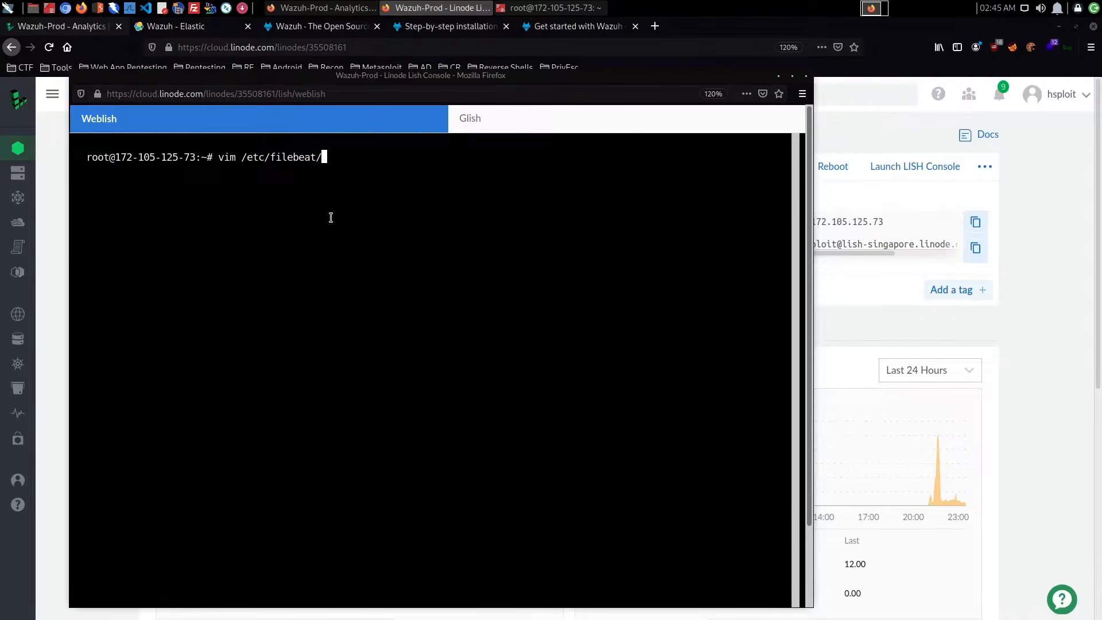
pyautogui.write('fil')
pyautogui.press('Tab')
pyautogui.write('y')
pyautogui.press('Tab')
pyautogui.press('Return')
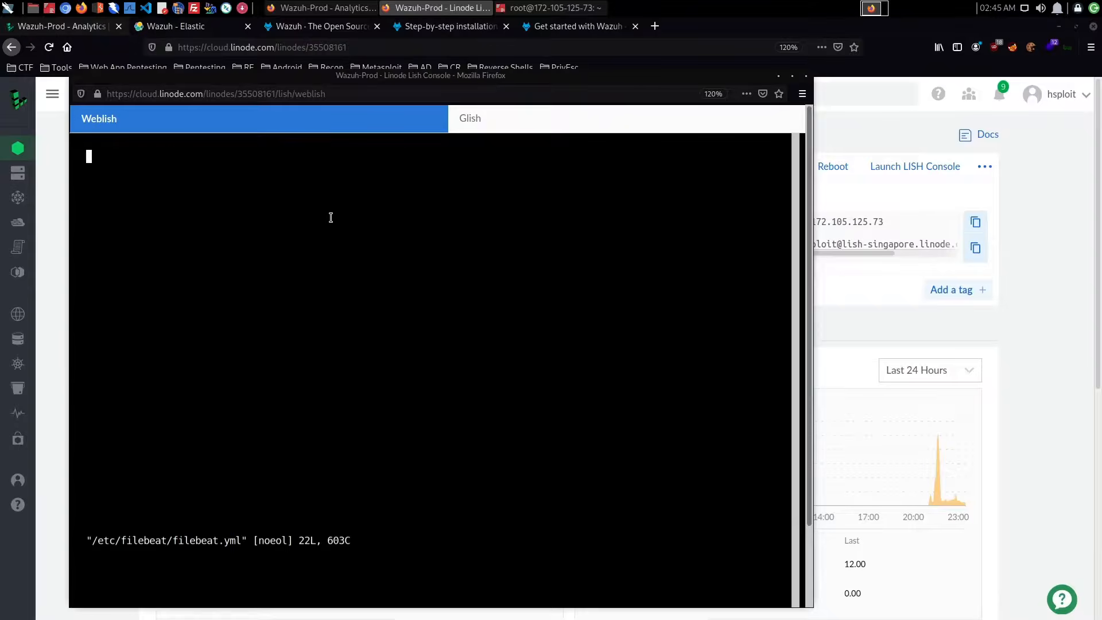
# - Examine the username and password entries in the Filebeat configuration, then quit vim without changes and close the console
pyautogui.press('Down')
pyautogui.press('Down')
pyautogui.press('Down')
pyautogui.press('Down')
pyautogui.press('Down')
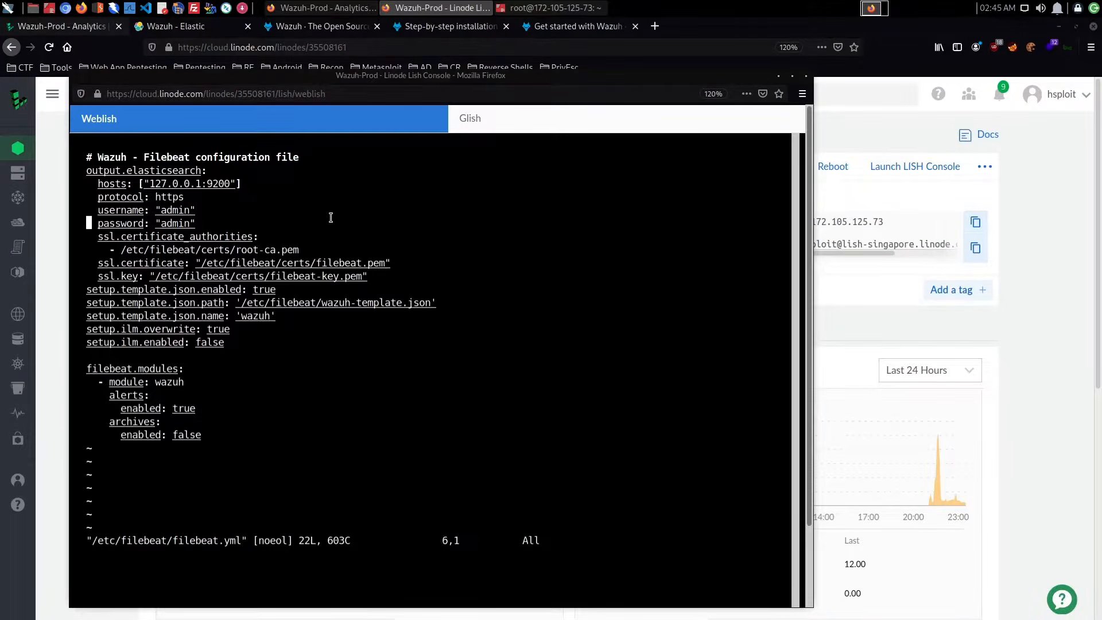
pyautogui.press('Right')
pyautogui.press('Right')
pyautogui.press('Right')
pyautogui.press('Right')
pyautogui.press('Right')
pyautogui.press('Right')
pyautogui.press('Right')
pyautogui.press('Right')
pyautogui.press('Right')
pyautogui.press('Right')
pyautogui.press('Right')
pyautogui.press('Right')
pyautogui.press('Right')
pyautogui.press('Right')
pyautogui.press('Right')
pyautogui.press('Right')
pyautogui.press('Right')
pyautogui.press('Right')
pyautogui.hotkey('shift', ';')
pyautogui.write('q')
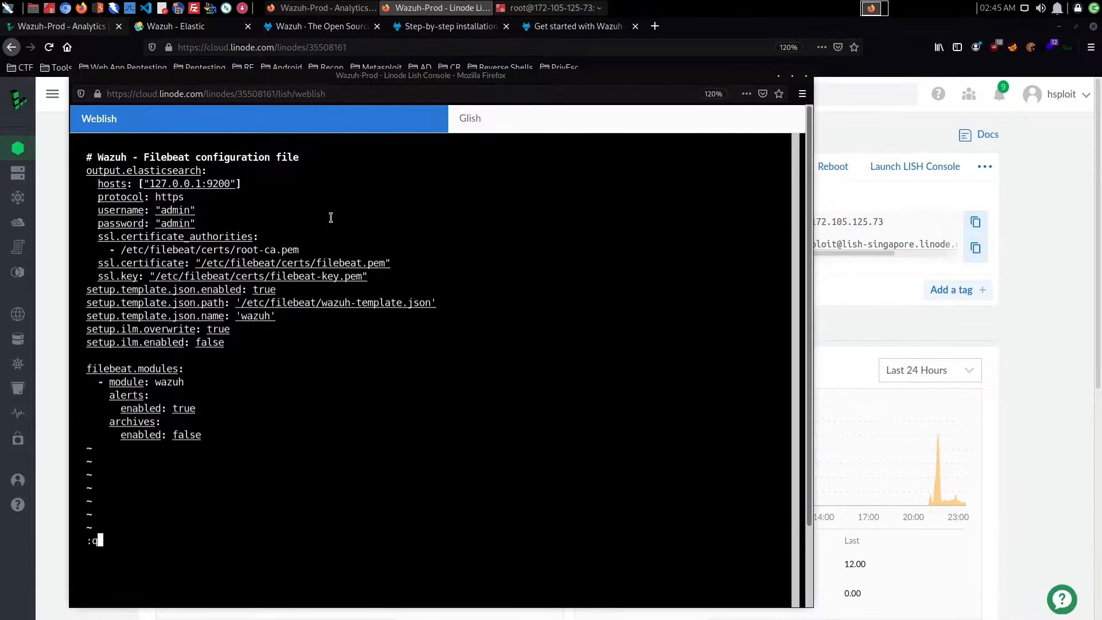
pyautogui.press('Return')
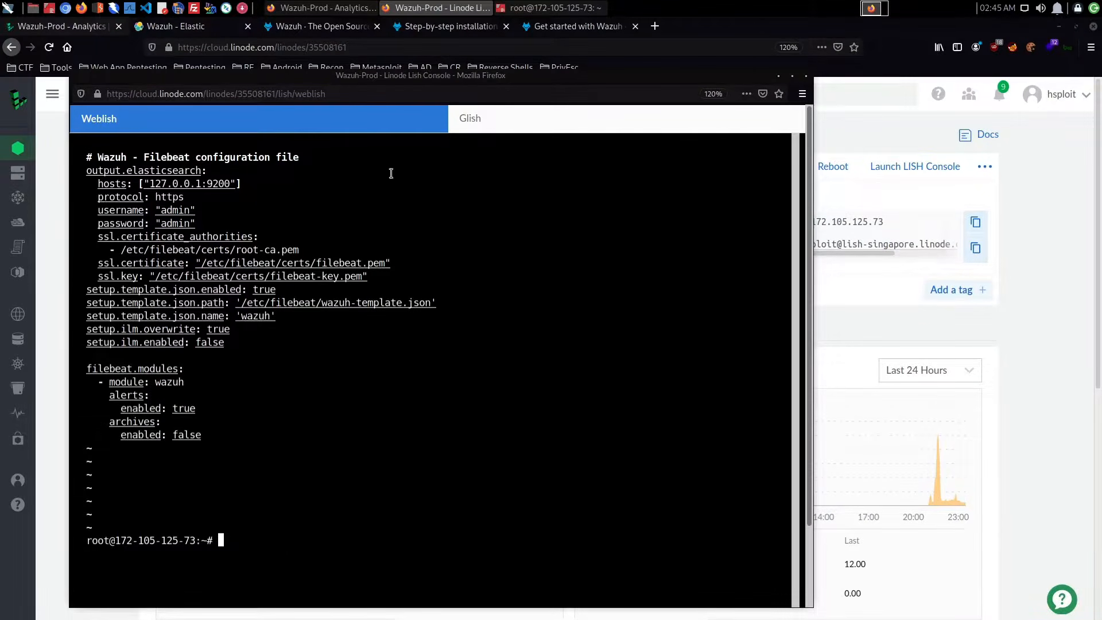
pyautogui.click(806, 76)
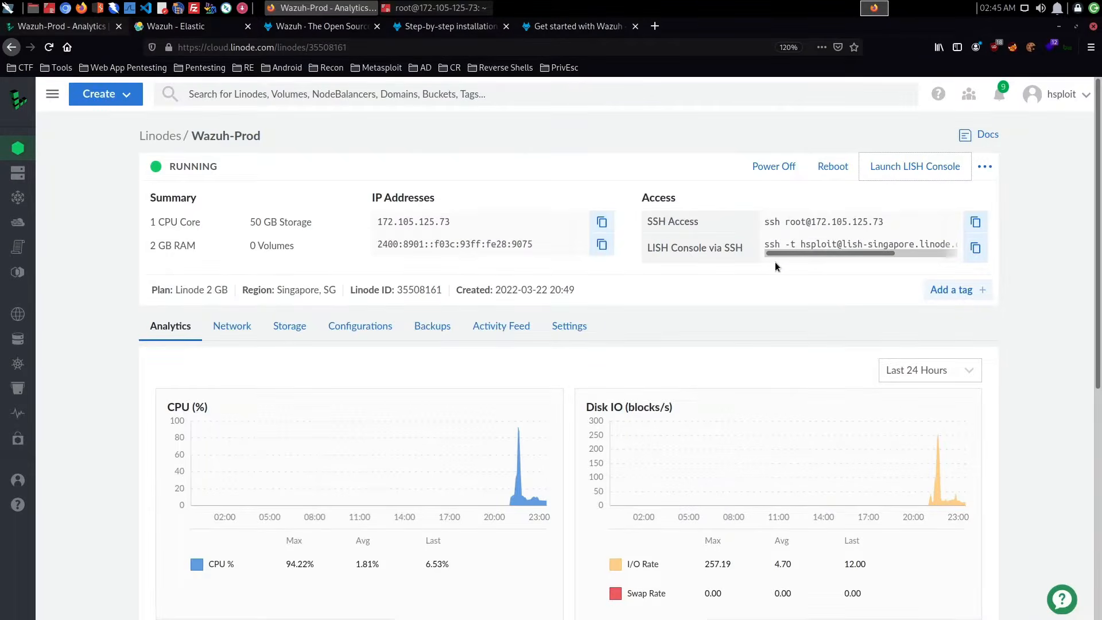
# - Return to the Wazuh dashboard and browse the What's new at Elastic news feed
pyautogui.click(221, 29)
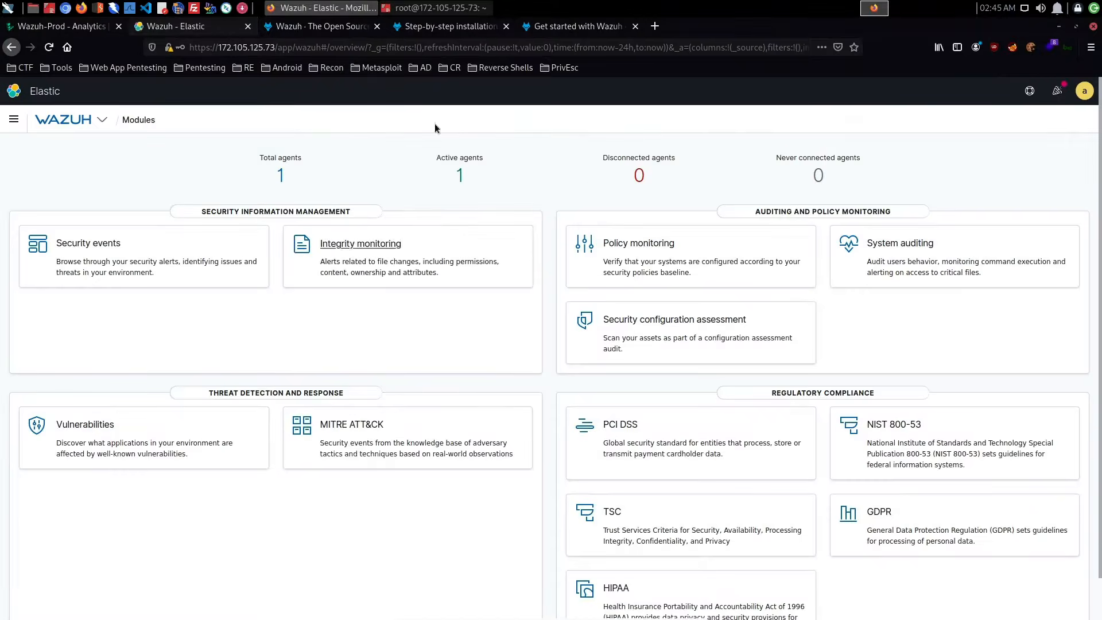
pyautogui.click(1056, 91)
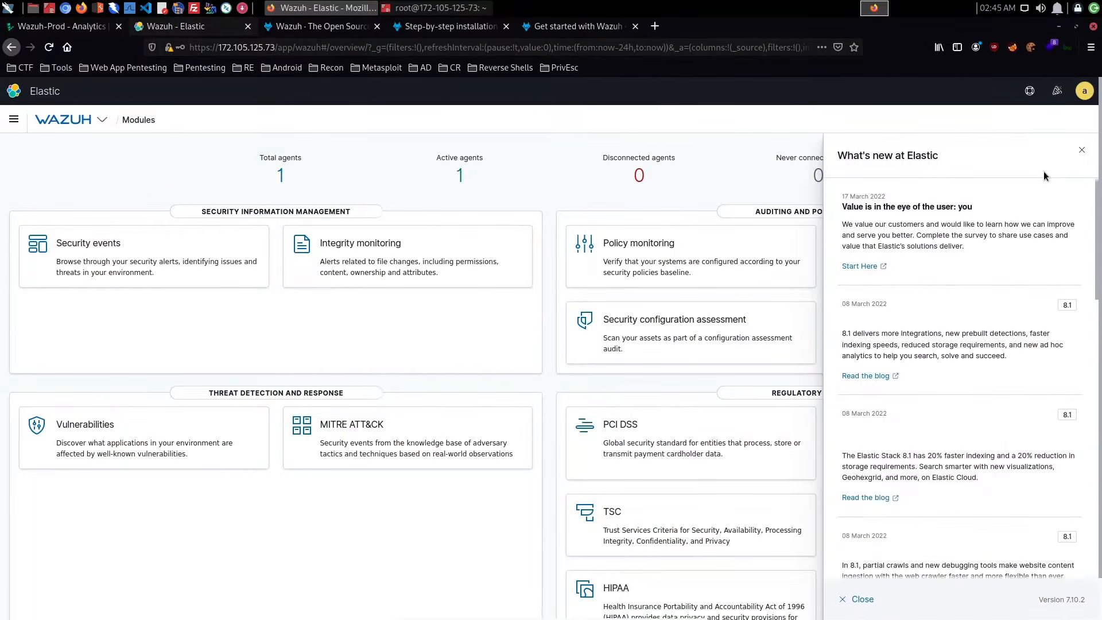
pyautogui.scroll(-2, 1013, 203)
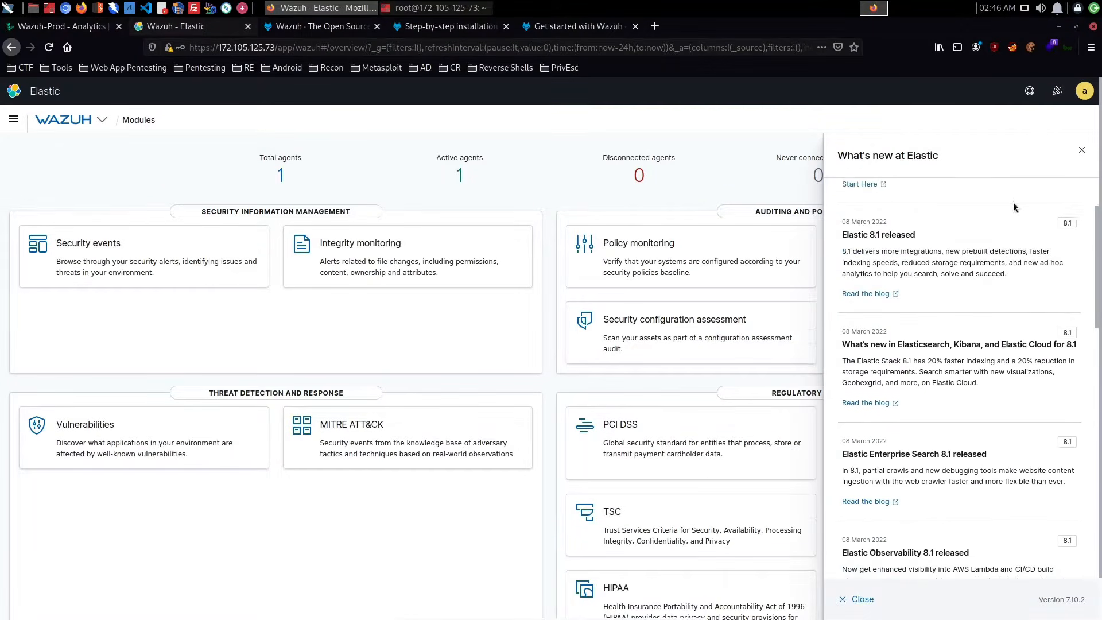
# - Close the news feed and open Stack Management
pyautogui.scroll(2, 1014, 204)
pyautogui.click(1081, 150)
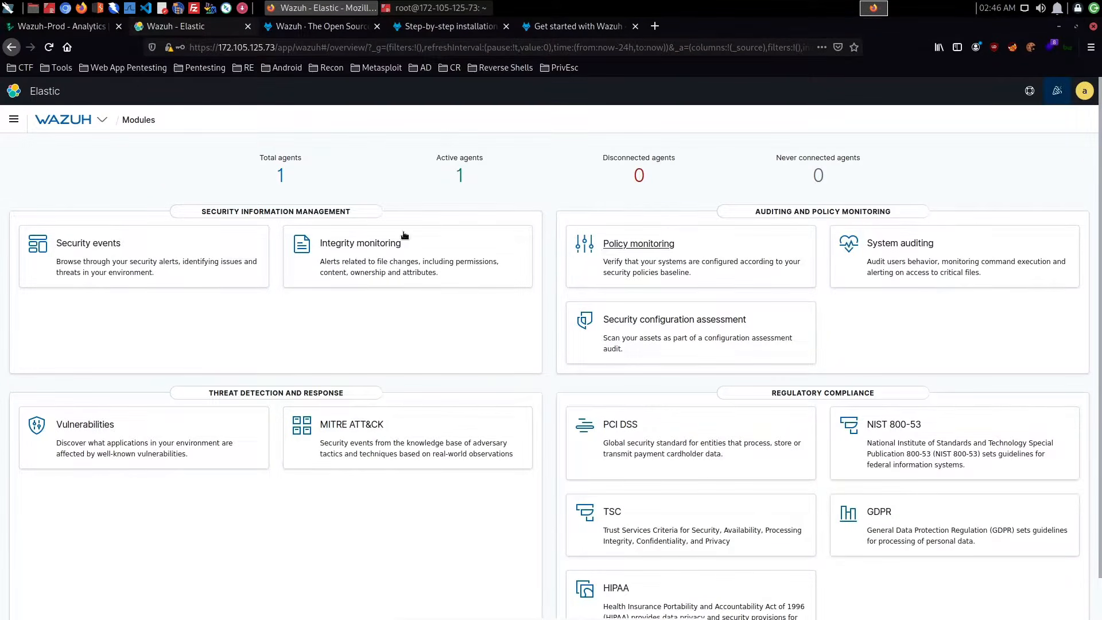
pyautogui.click(12, 119)
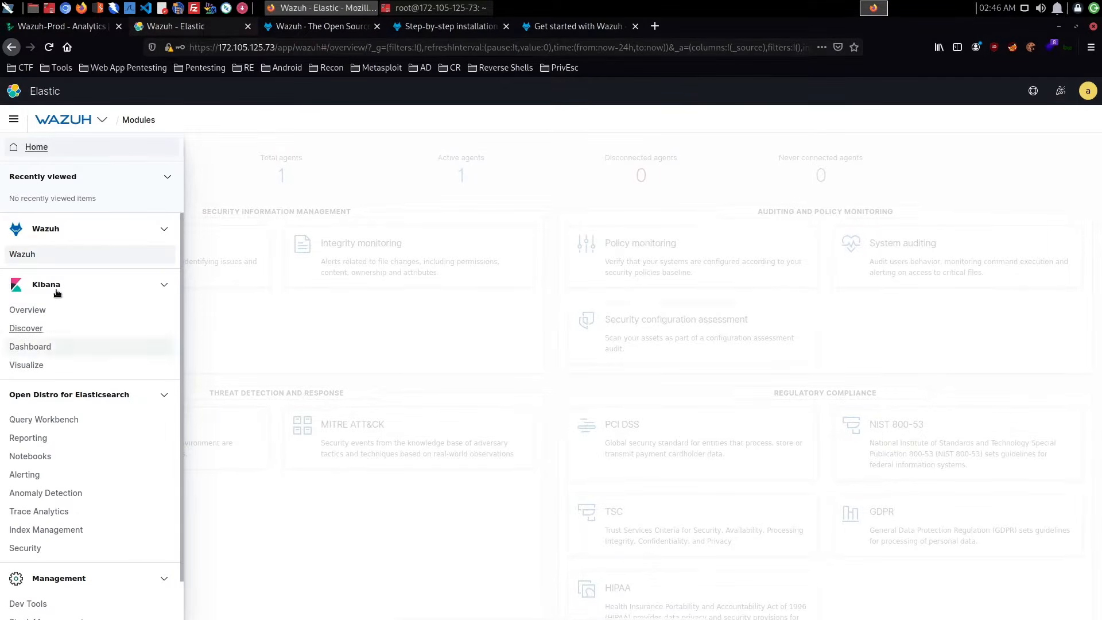
pyautogui.scroll(-1, 118, 412)
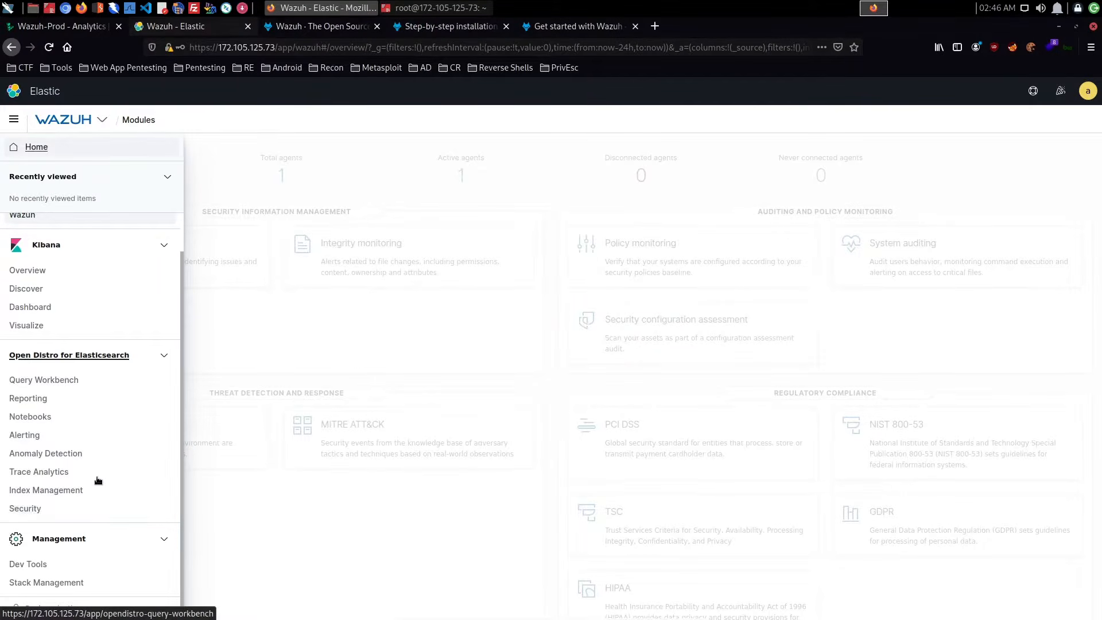
pyautogui.click(57, 583)
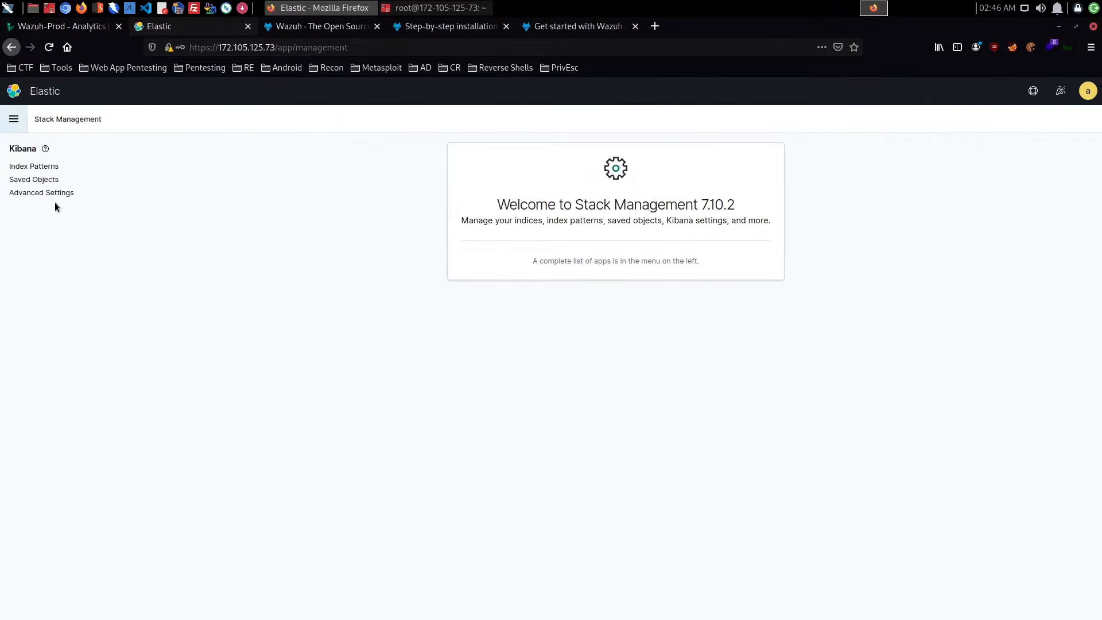
# - Show Kibana's index patterns and open the form for creating a new index pattern
pyautogui.click(46, 167)
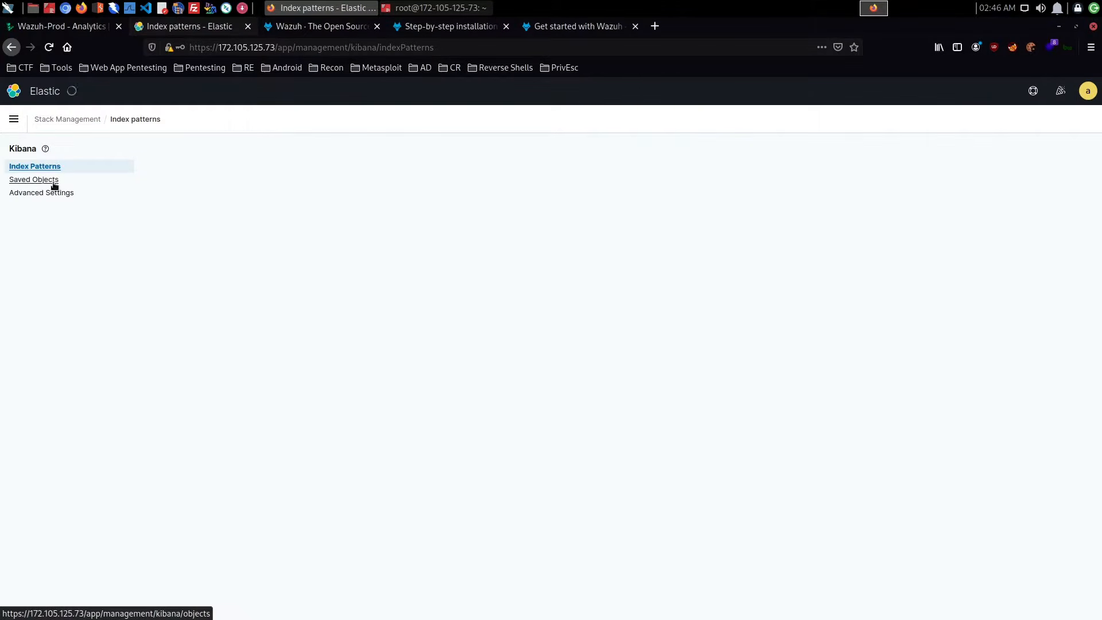
pyautogui.click(51, 180)
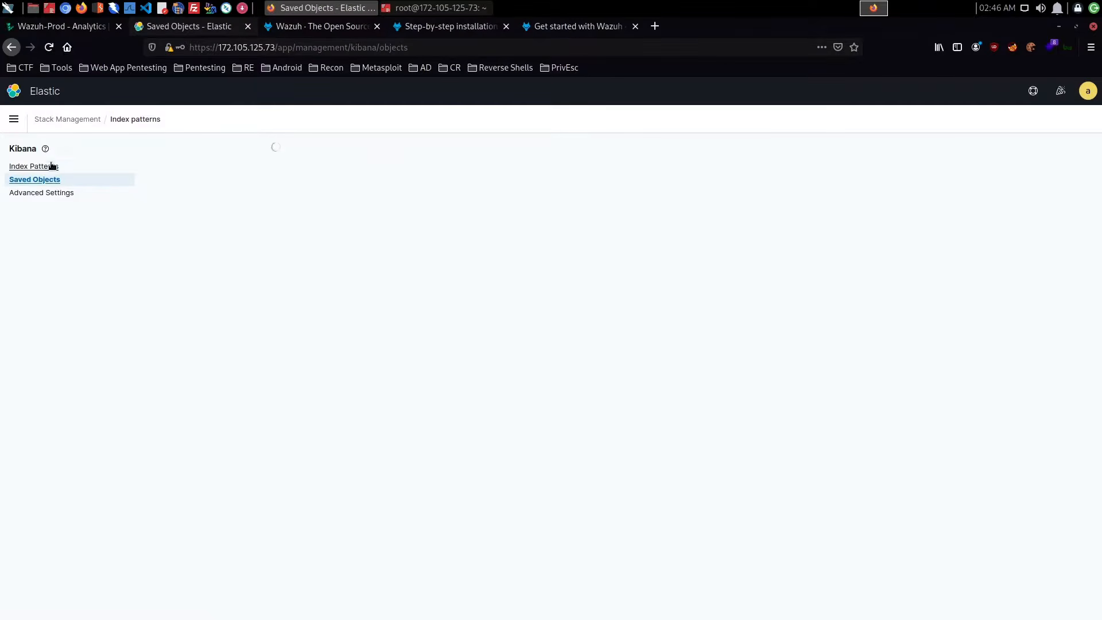
pyautogui.click(52, 165)
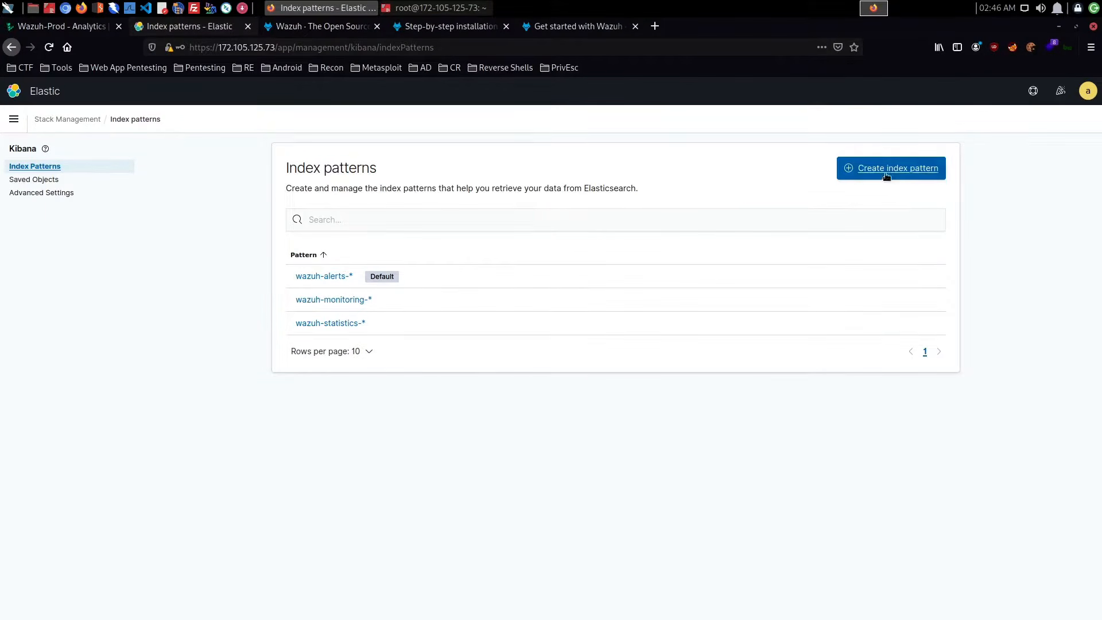
pyautogui.click(917, 171)
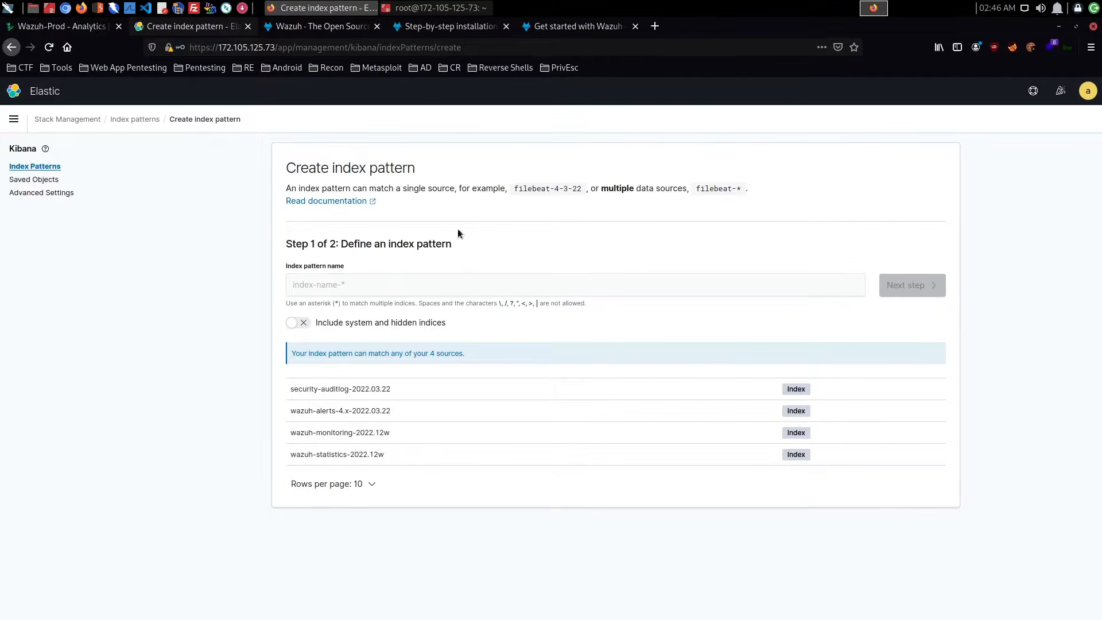
pyautogui.click(353, 289)
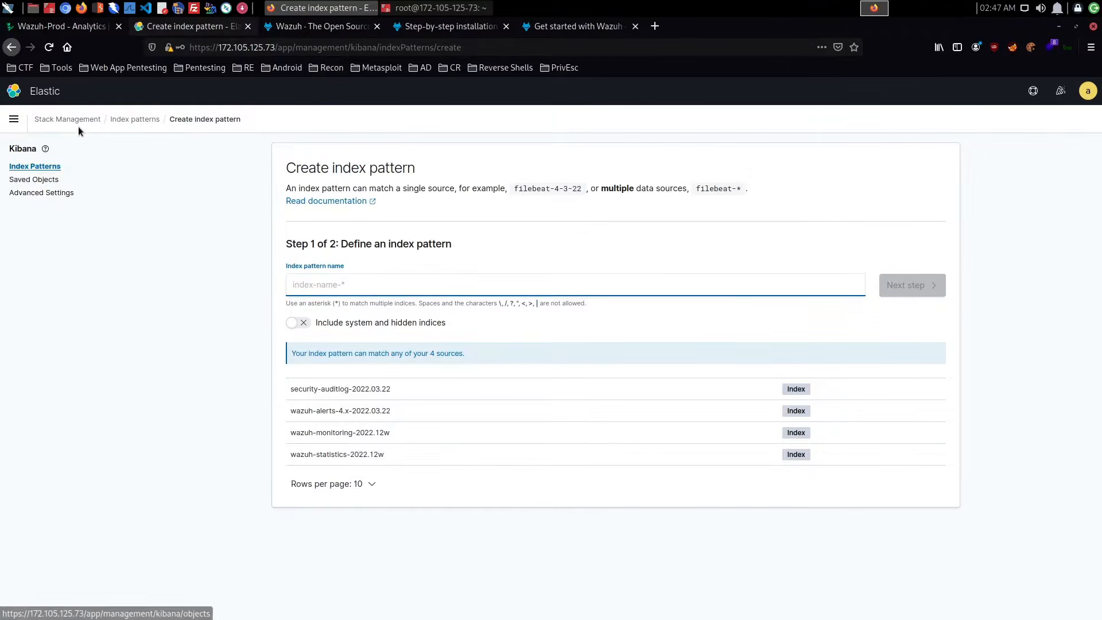
# - Return to the Wazuh modules overview and examine the threat detection, auditing and regulatory compliance modules
pyautogui.click(13, 119)
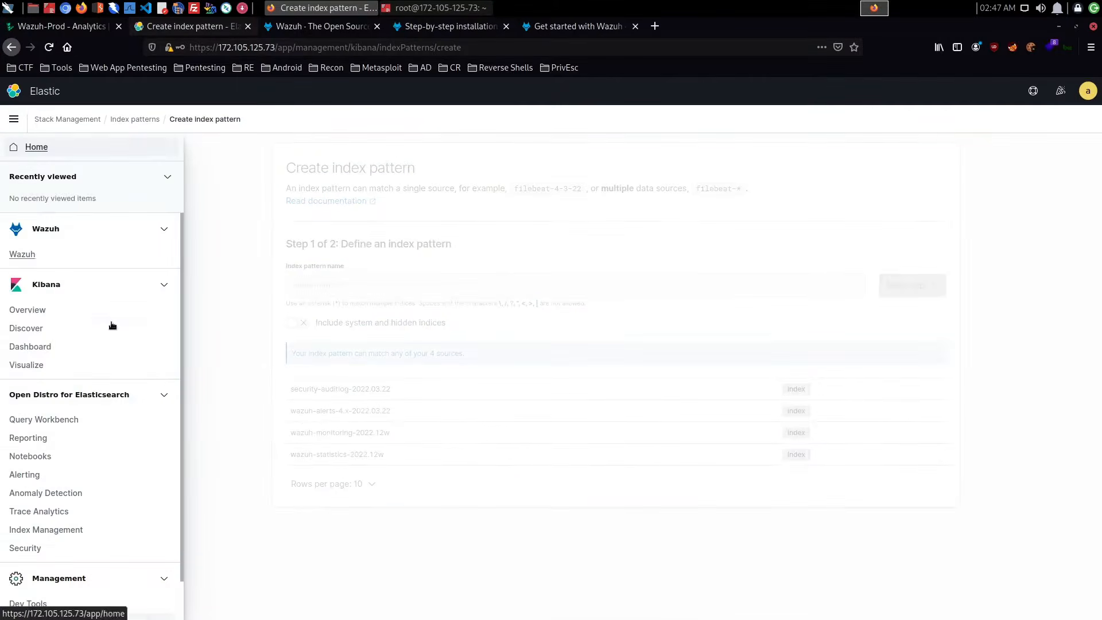
pyautogui.click(34, 254)
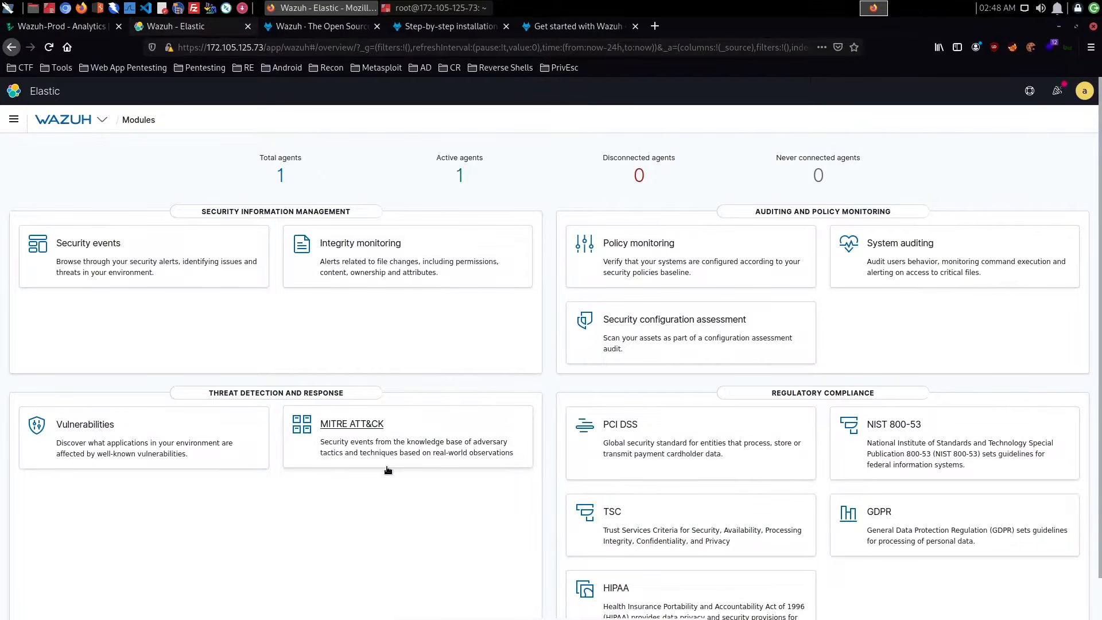
pyautogui.click(480, 455)
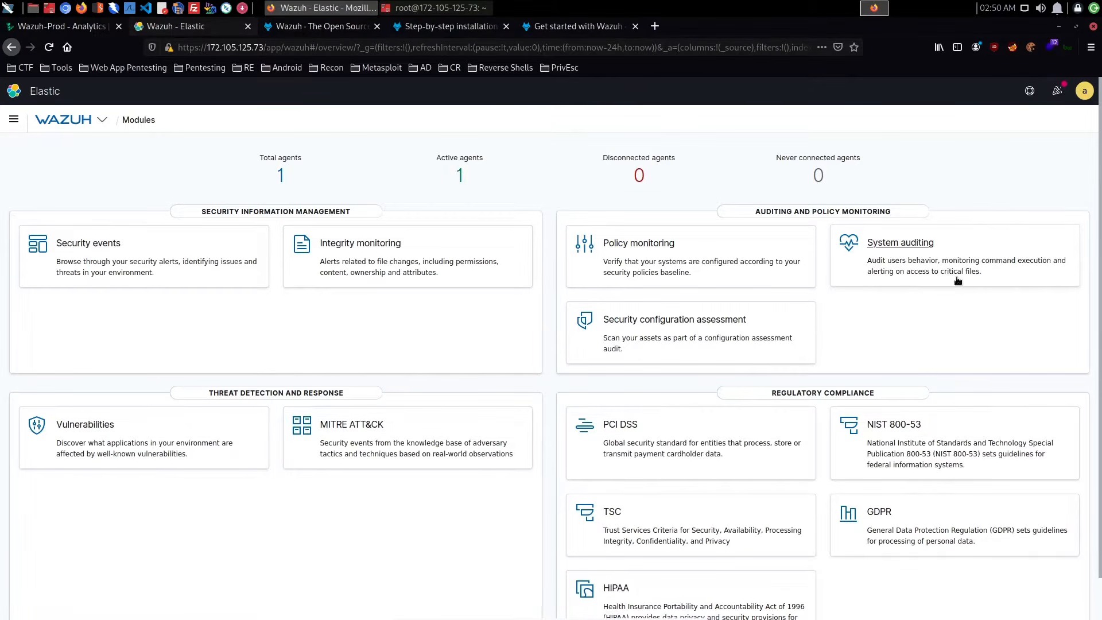
pyautogui.scroll(-1, 959, 280)
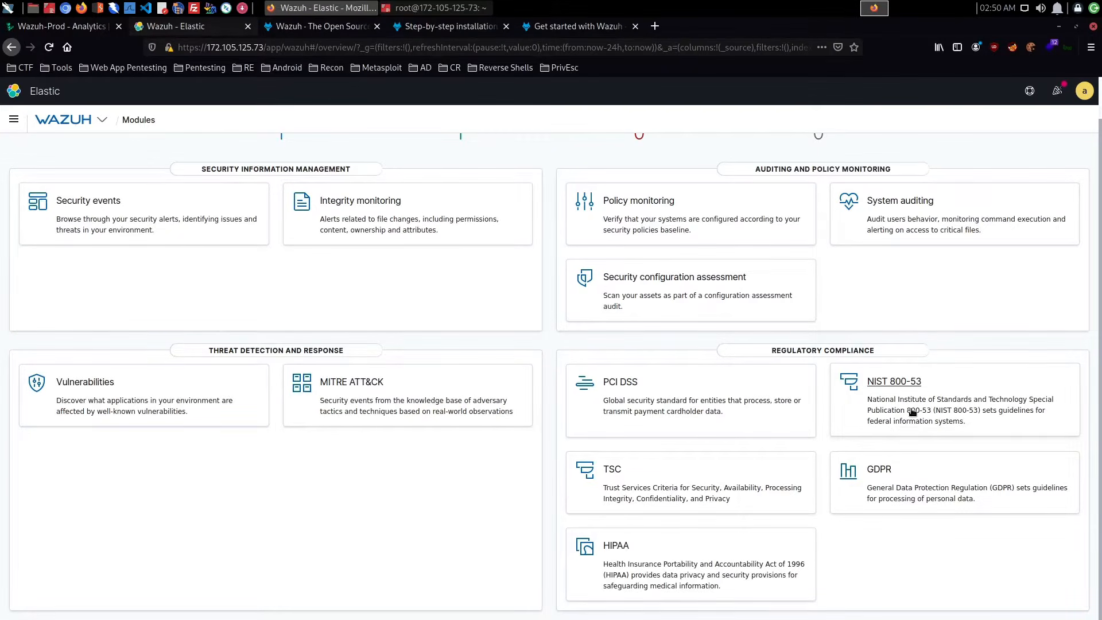
pyautogui.scroll(2, 500, 310)
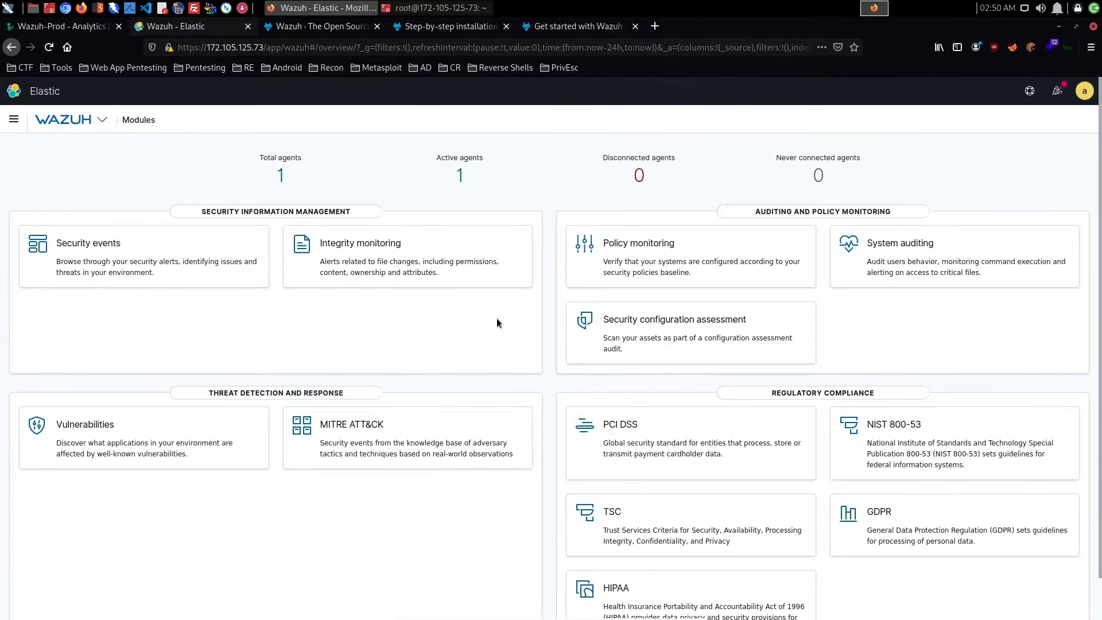
# - Open the Rules page of Wazuh's management section and switch to the list of rules files
pyautogui.click(101, 124)
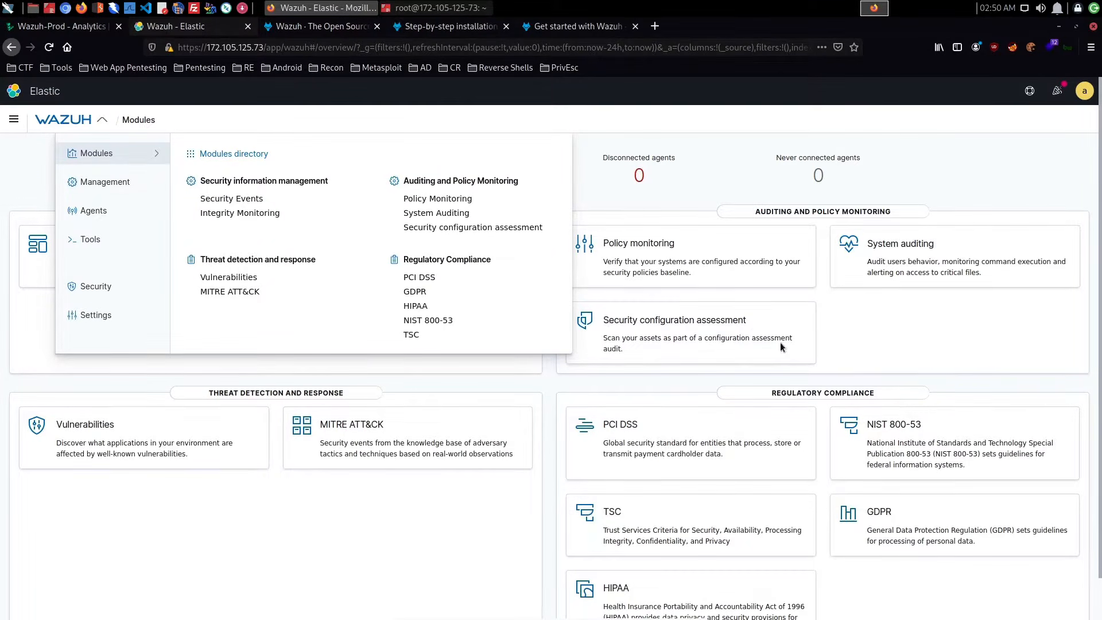
pyautogui.click(120, 188)
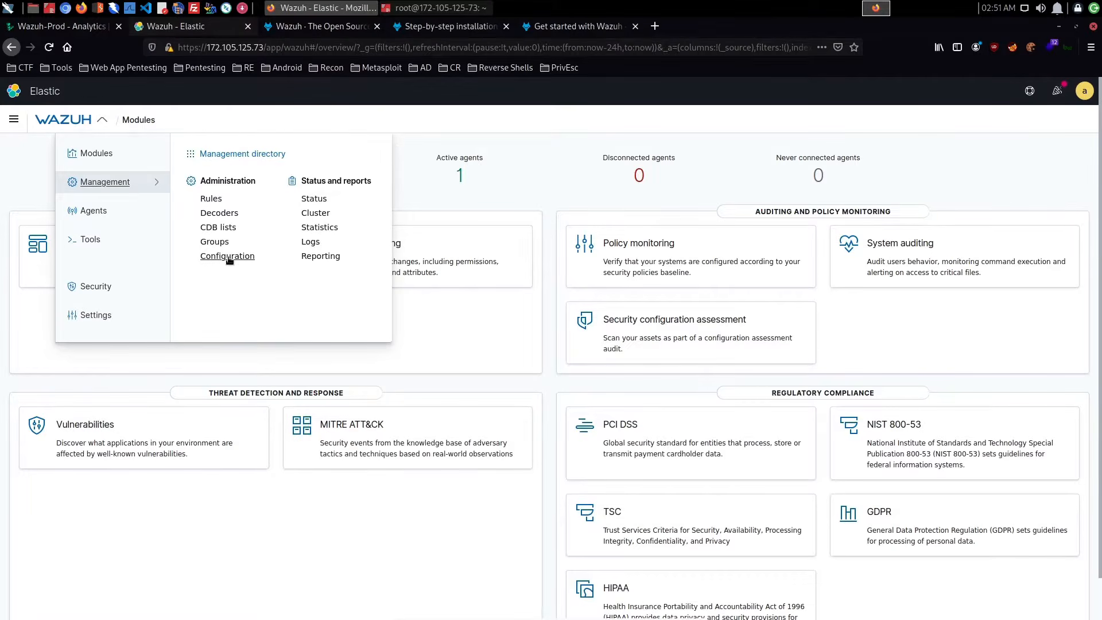
pyautogui.click(212, 201)
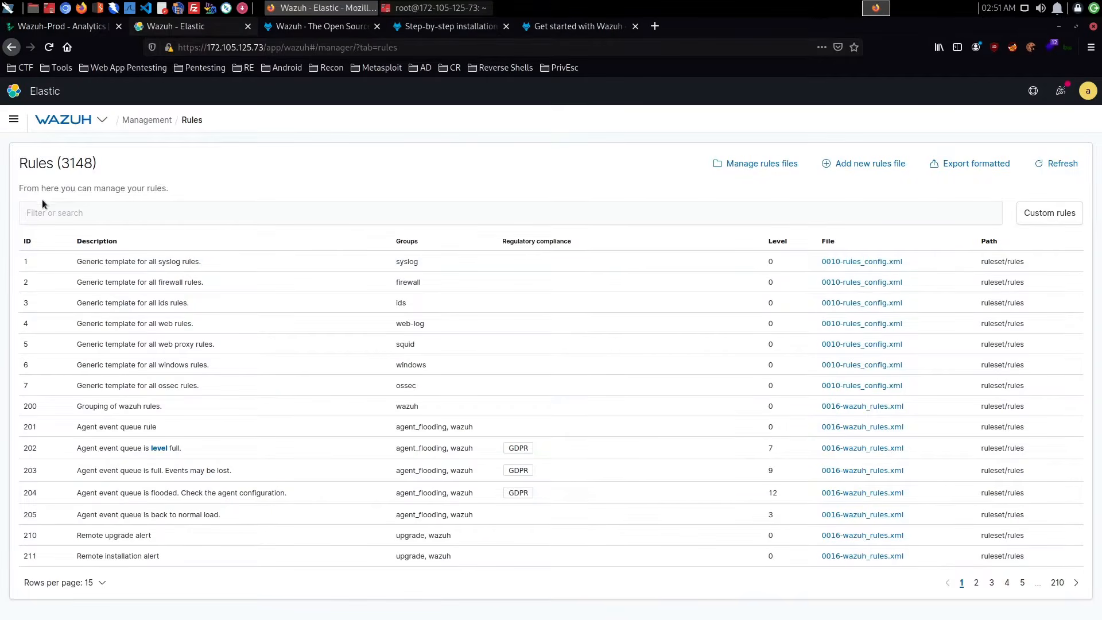
pyautogui.moveTo(60, 164); pyautogui.dragTo(88, 164)
pyautogui.click(126, 172)
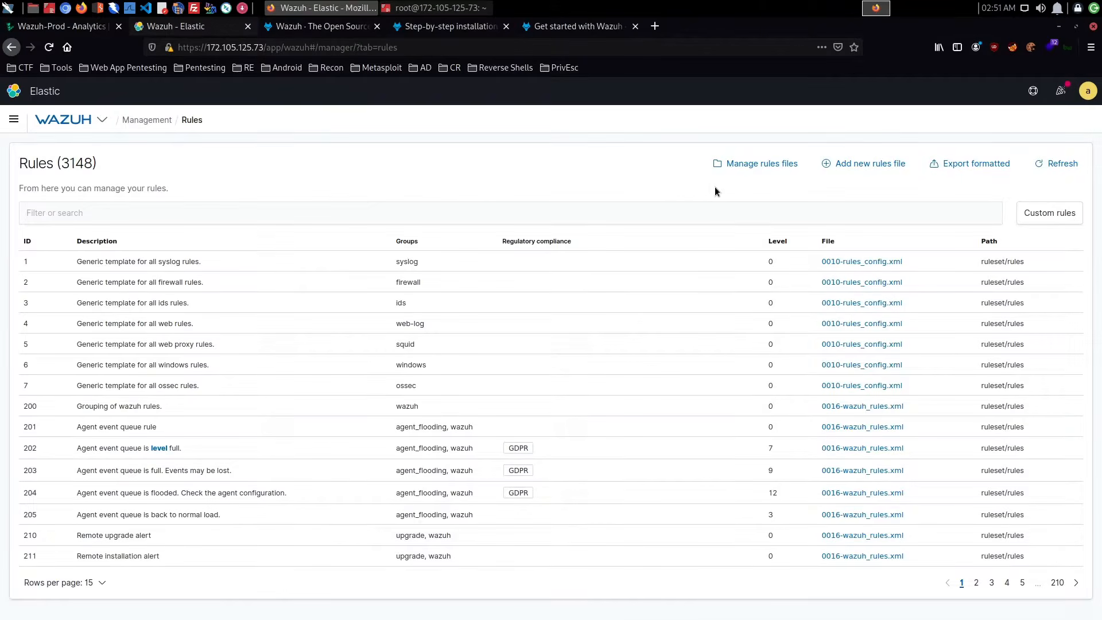
pyautogui.click(777, 167)
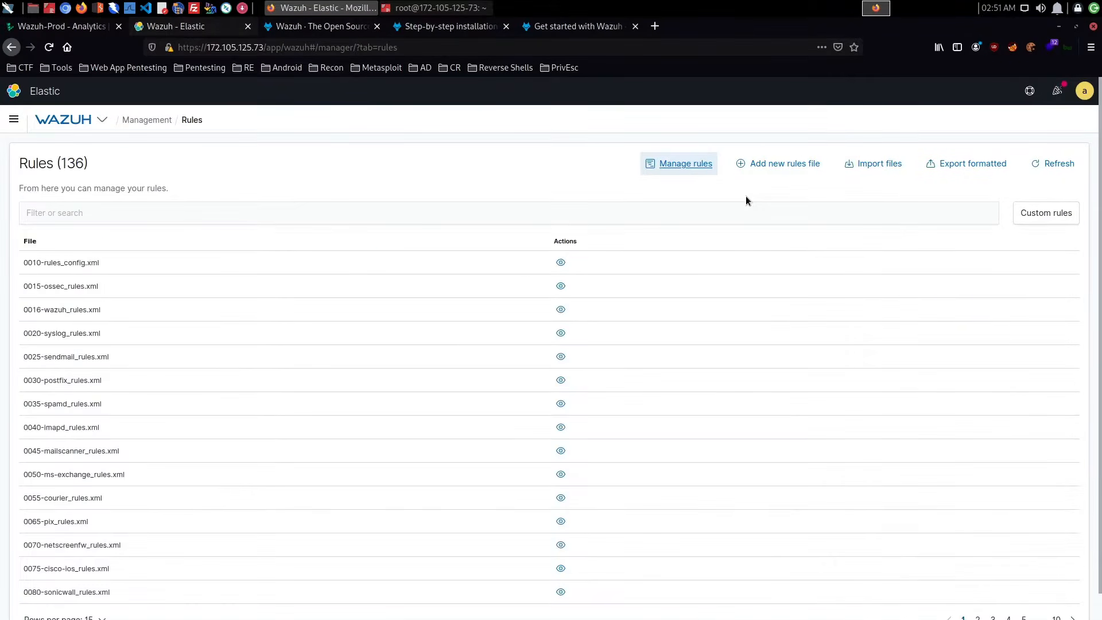
# - Examine the contents of 0010-rules_config.xml, then return to the rules files list
pyautogui.click(562, 263)
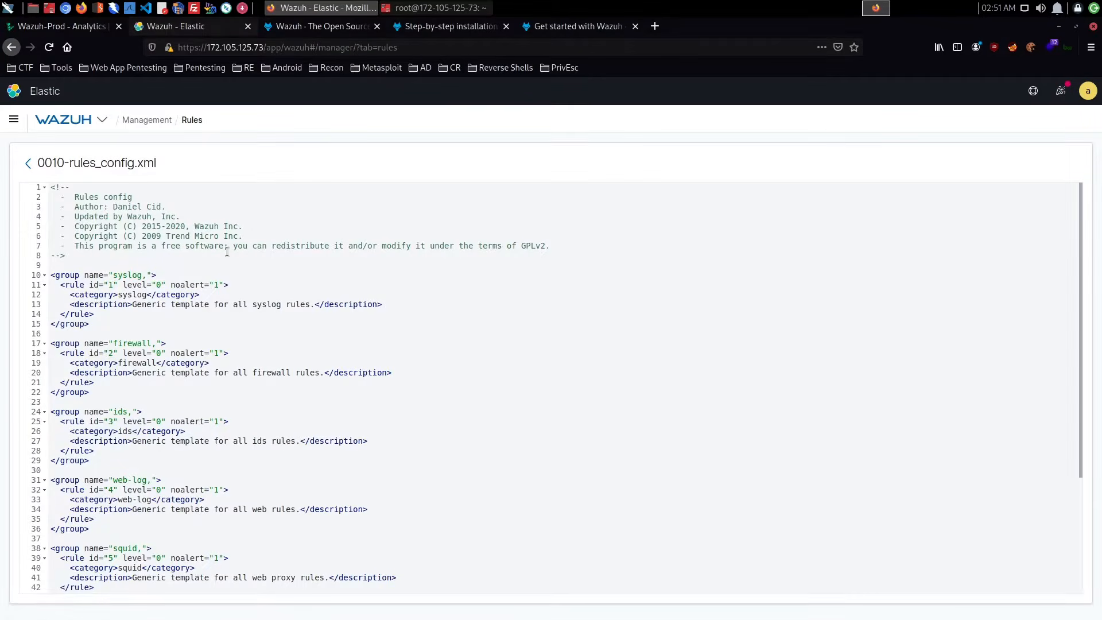
pyautogui.scroll(-5, 273, 257)
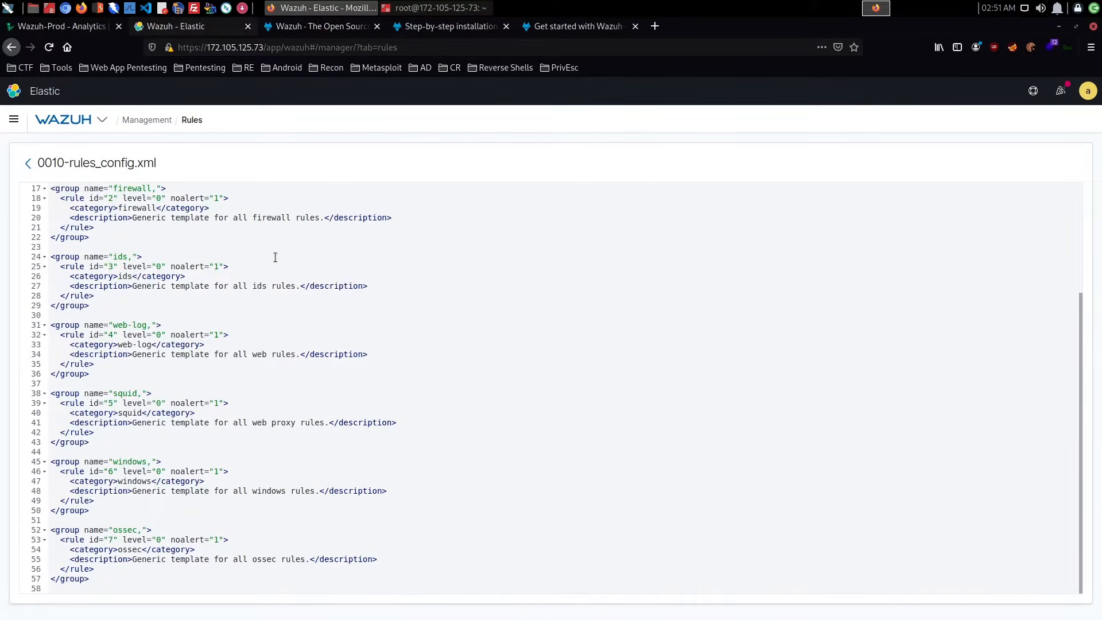
pyautogui.scroll(5, 275, 257)
pyautogui.click(28, 163)
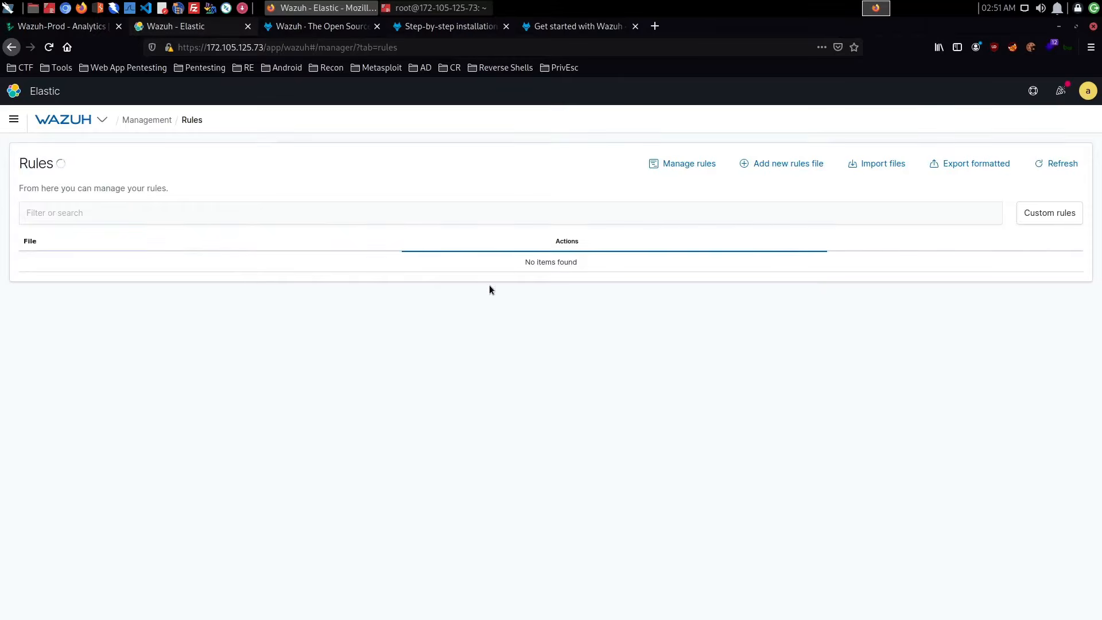
# - Examine the Cisco IOS rules in 0075-cisco-ios_rules.xml, then filter the rules files list to custom rules
pyautogui.scroll(-1, 626, 304)
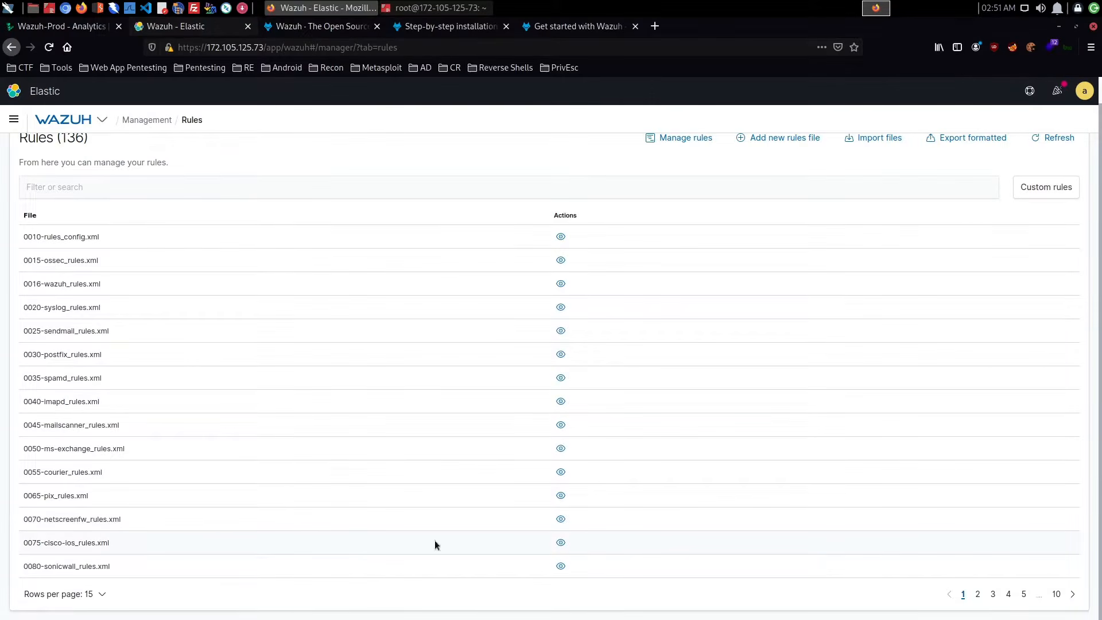
pyautogui.click(561, 542)
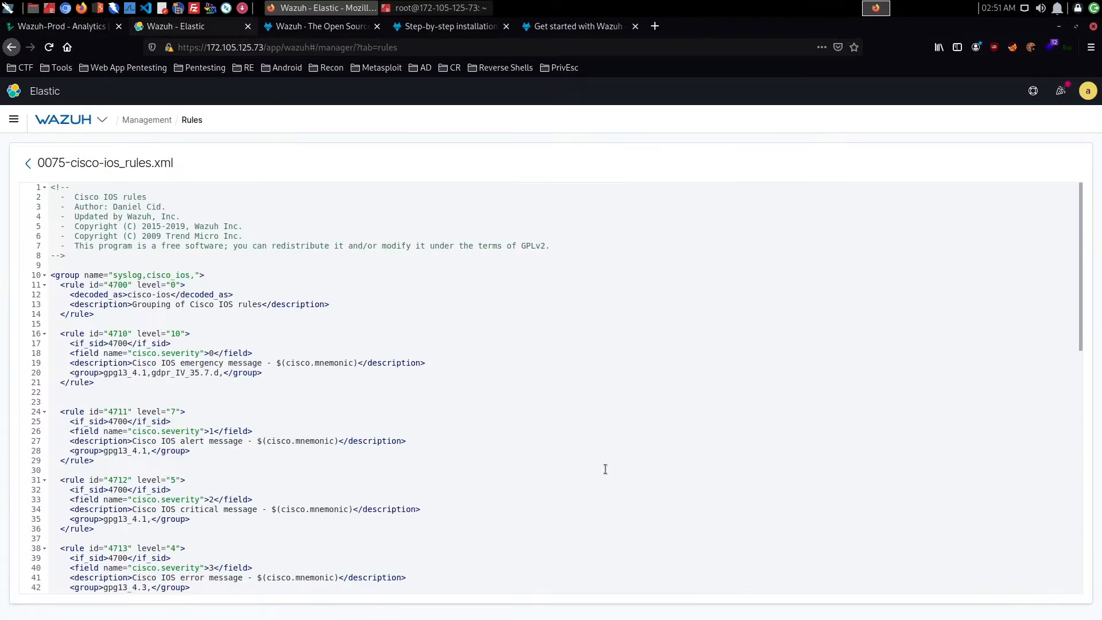
pyautogui.scroll(-5, 344, 309)
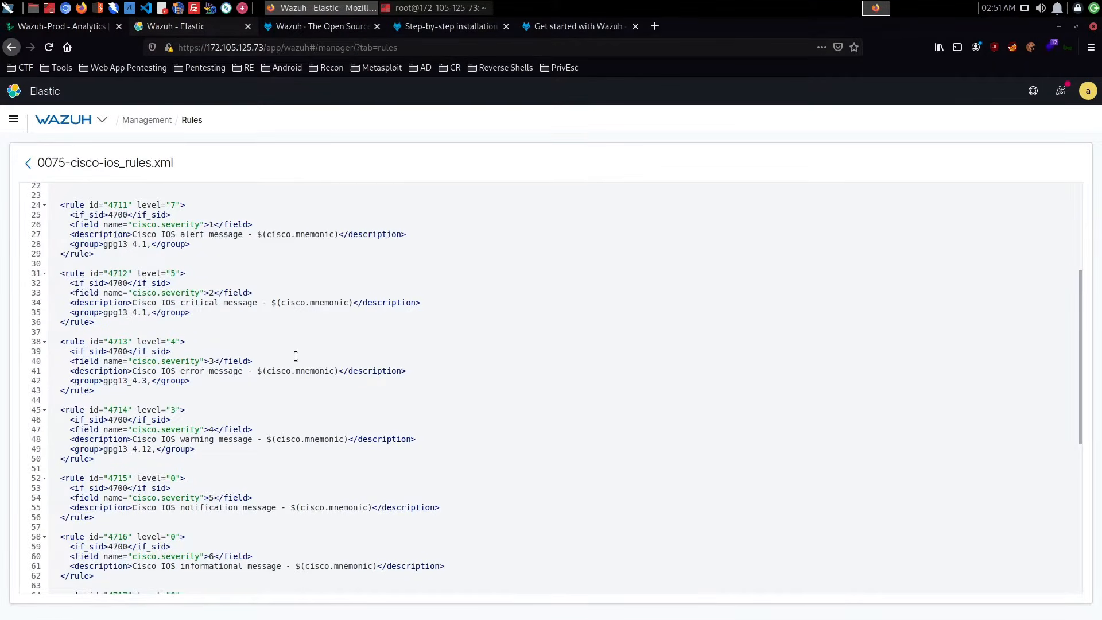
pyautogui.scroll(5, 374, 374)
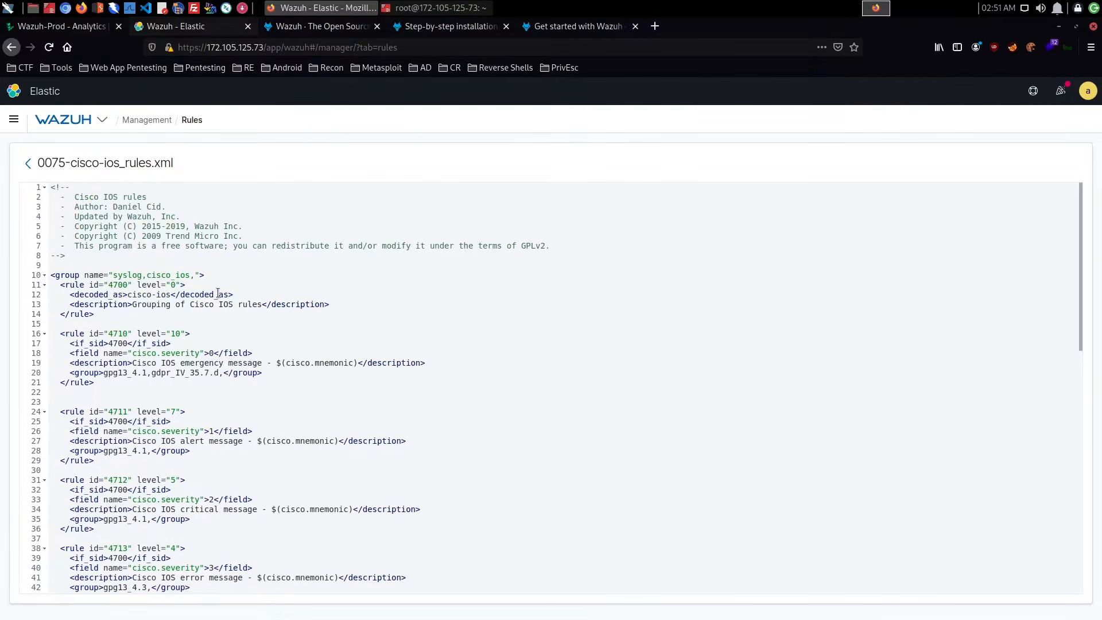
pyautogui.click(27, 163)
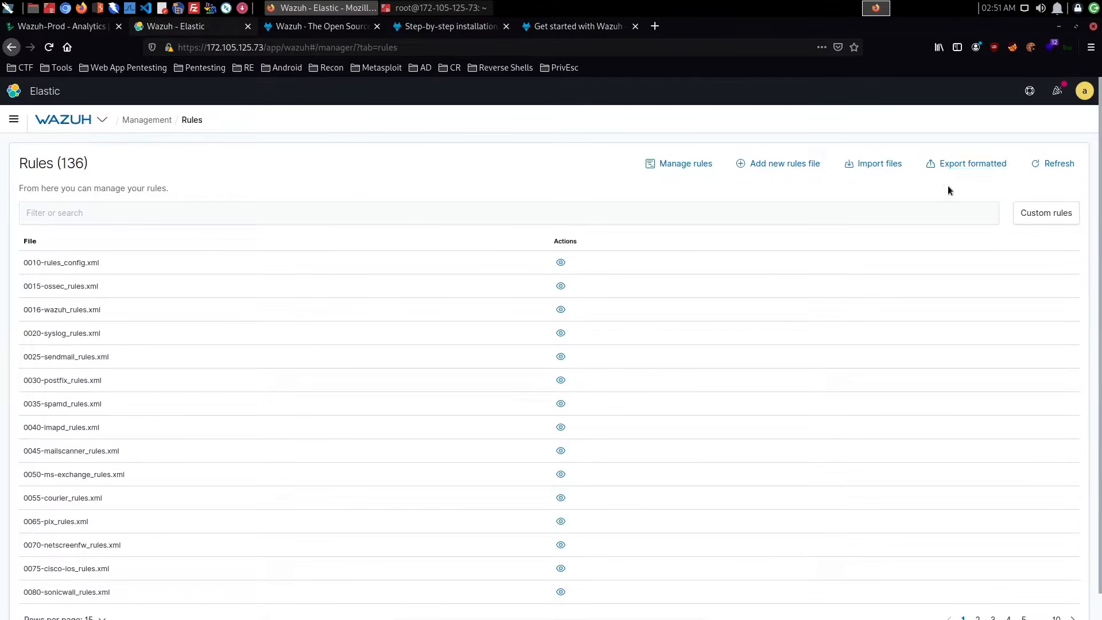
pyautogui.click(1050, 213)
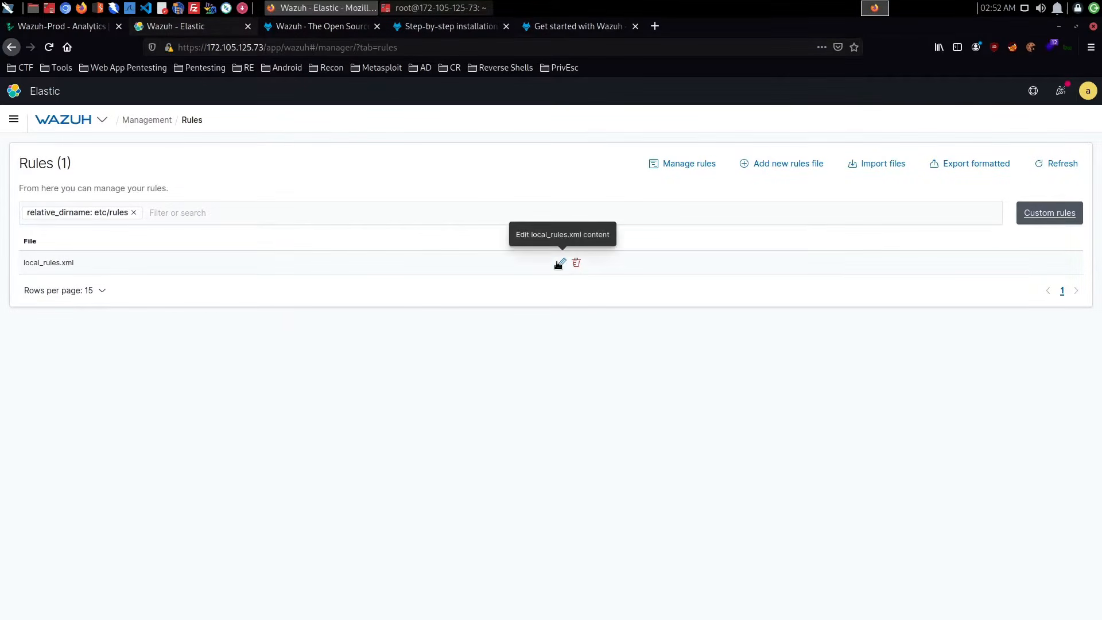
# - View the Decoders list from the Management directory, then return to the directory
pyautogui.click(151, 120)
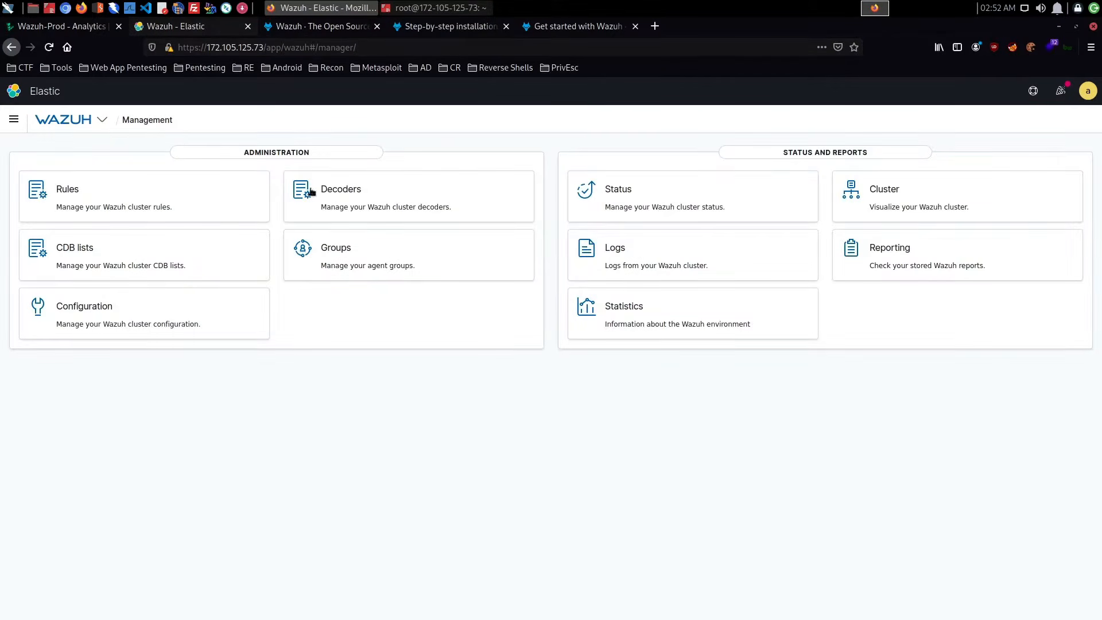
pyautogui.click(367, 198)
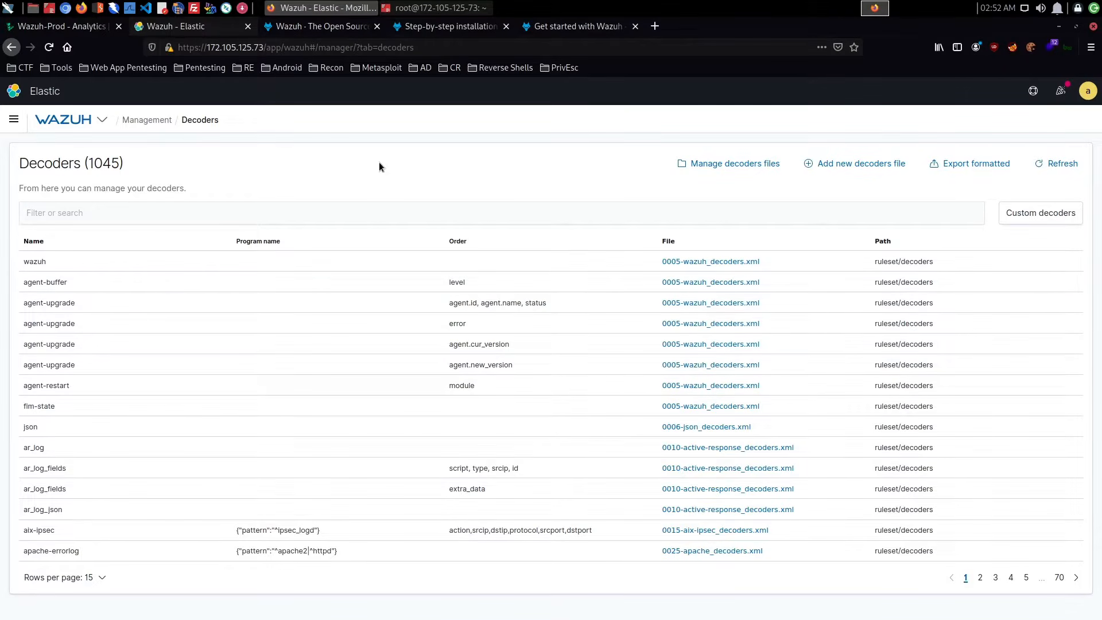
pyautogui.click(154, 120)
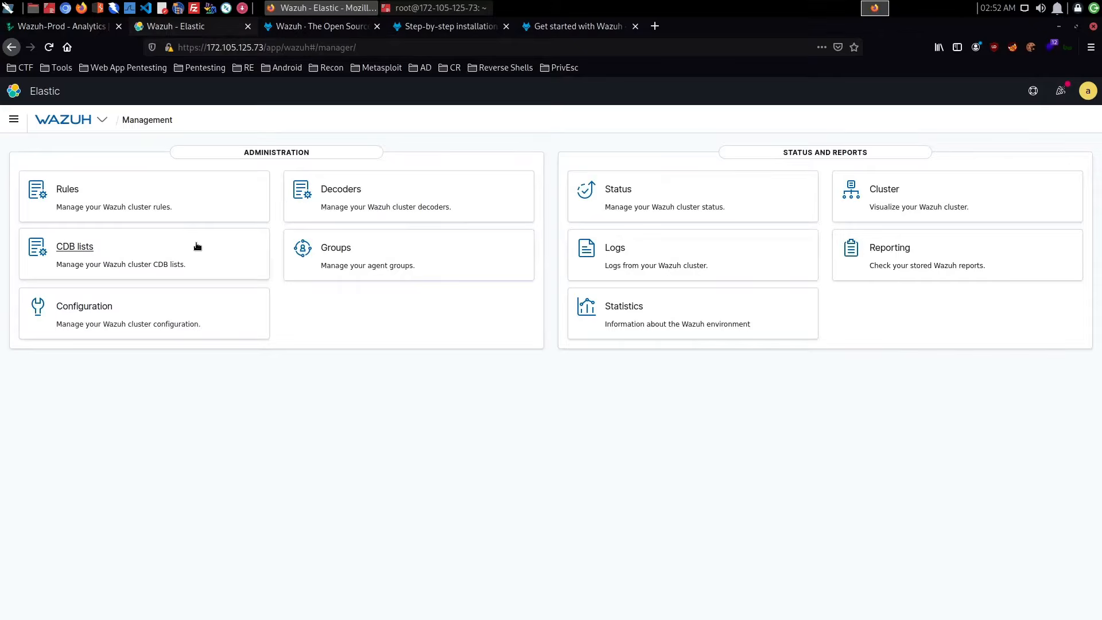
# - Open the agent groups page and create a new group named Linux_Servers
pyautogui.click(366, 253)
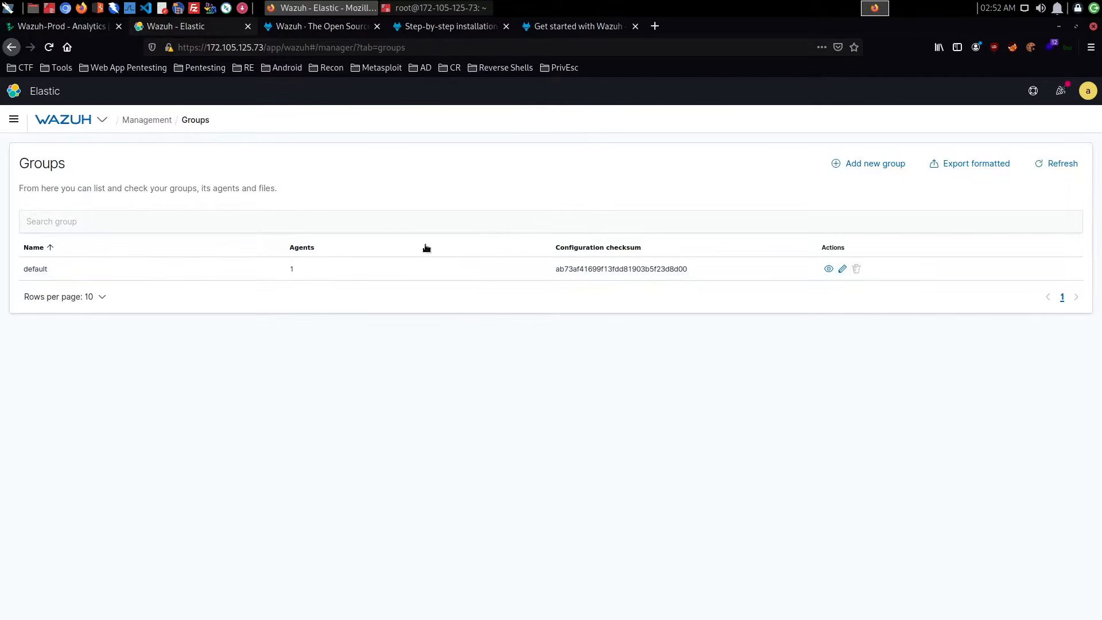
pyautogui.click(895, 166)
pyautogui.click(827, 207)
pyautogui.write('L')
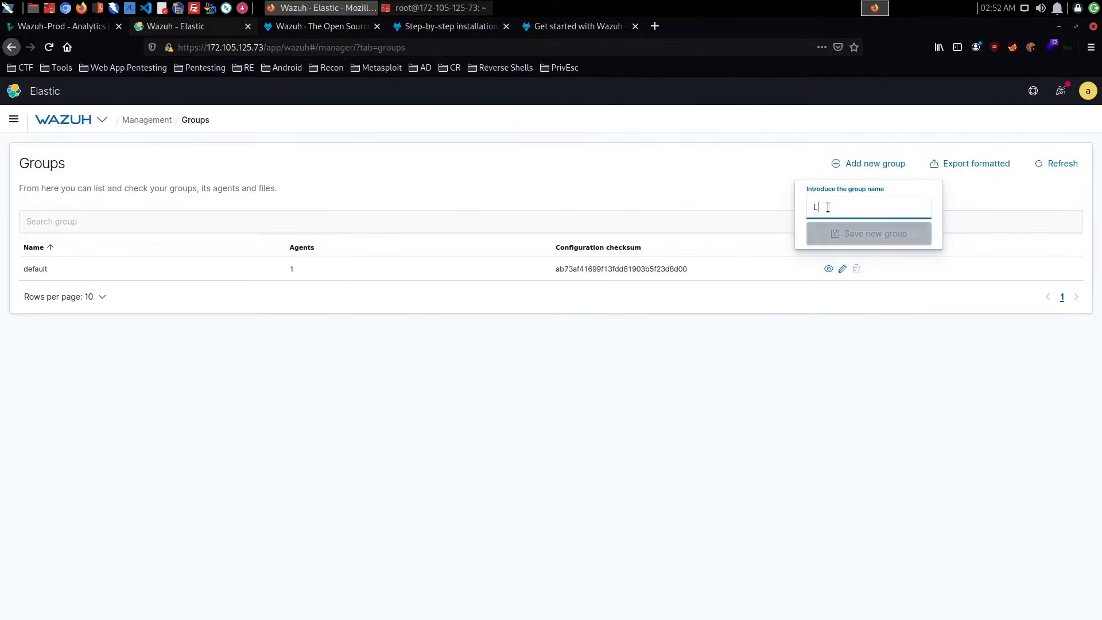
pyautogui.write('inux')
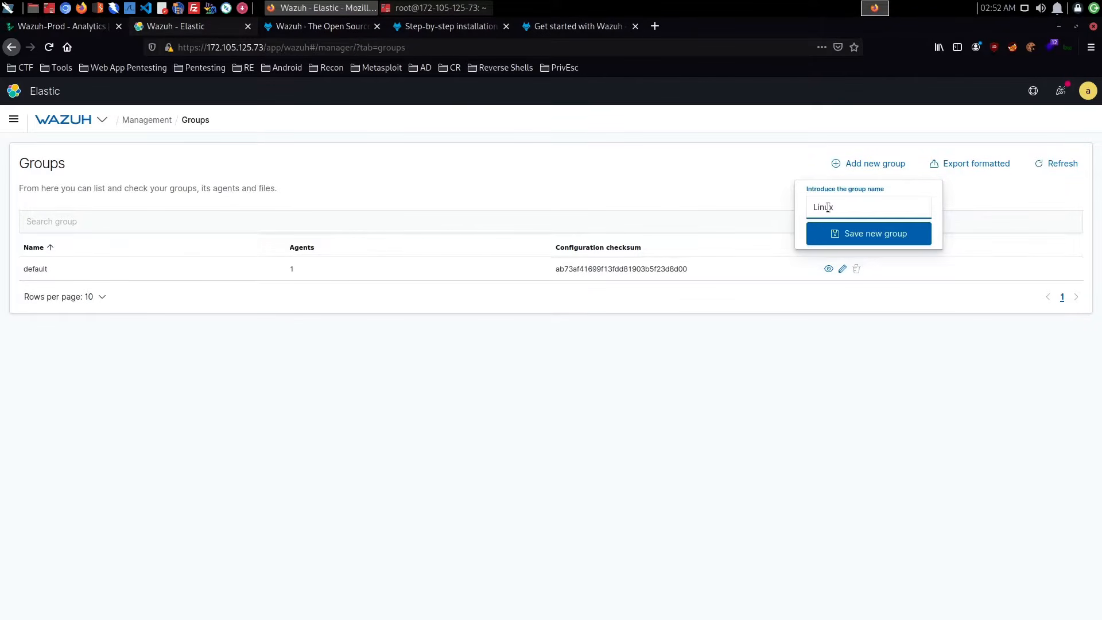
pyautogui.write('_se')
pyautogui.press('BackSpace')
pyautogui.press('BackSpace')
pyautogui.press('BackSpace')
pyautogui.press('BackSpace')
pyautogui.write('ervers')
pyautogui.click(847, 235)
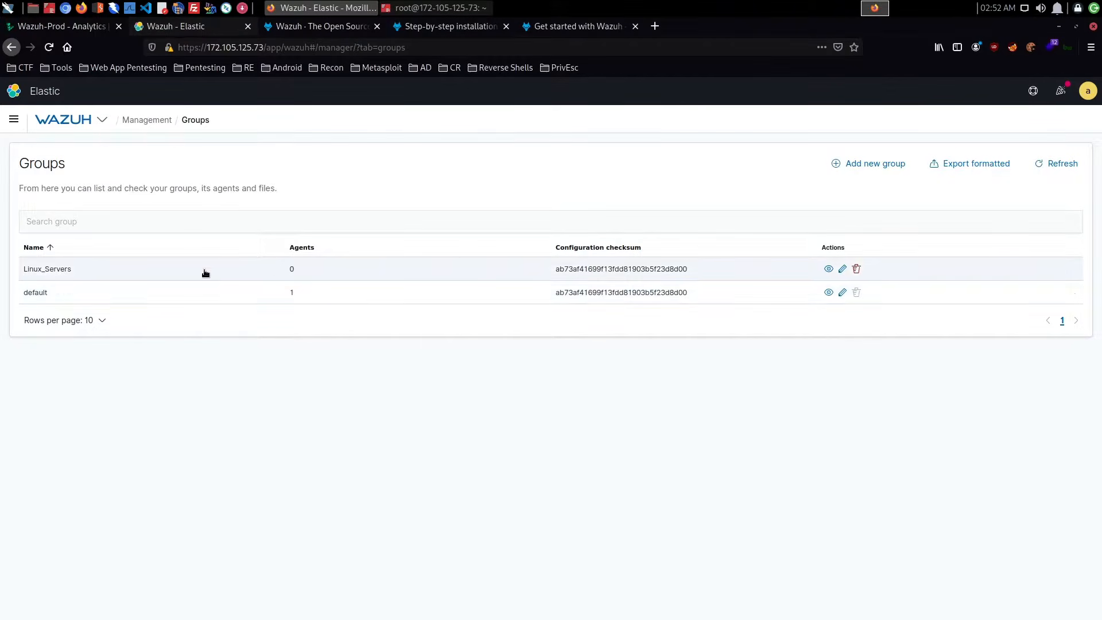
# - Review the agents and files of the default group, then return to the groups list
pyautogui.click(35, 294)
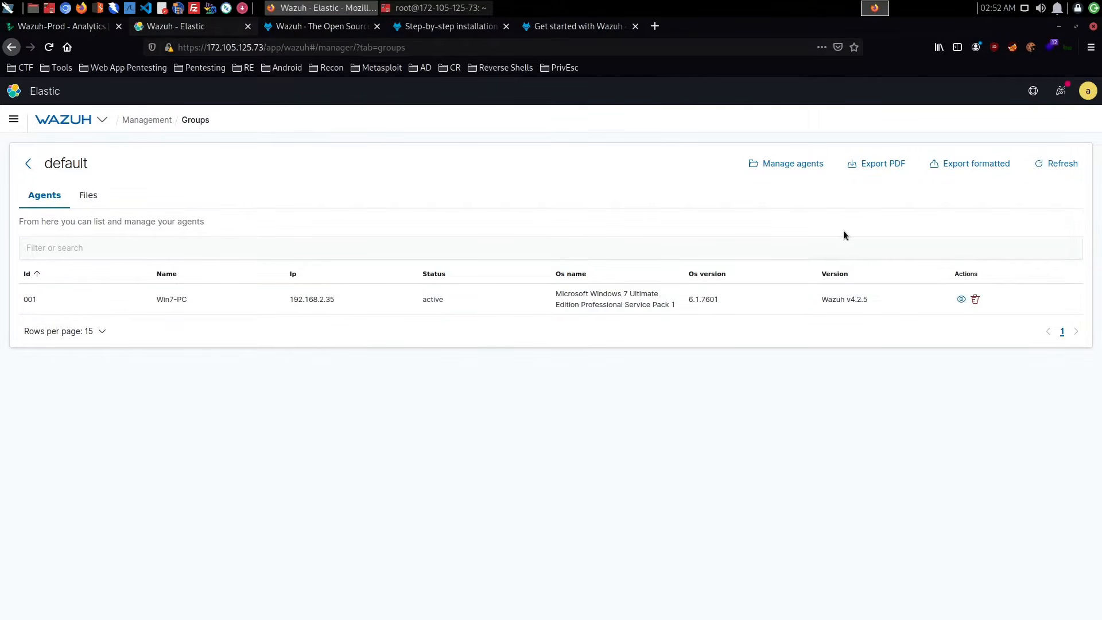
pyautogui.click(87, 195)
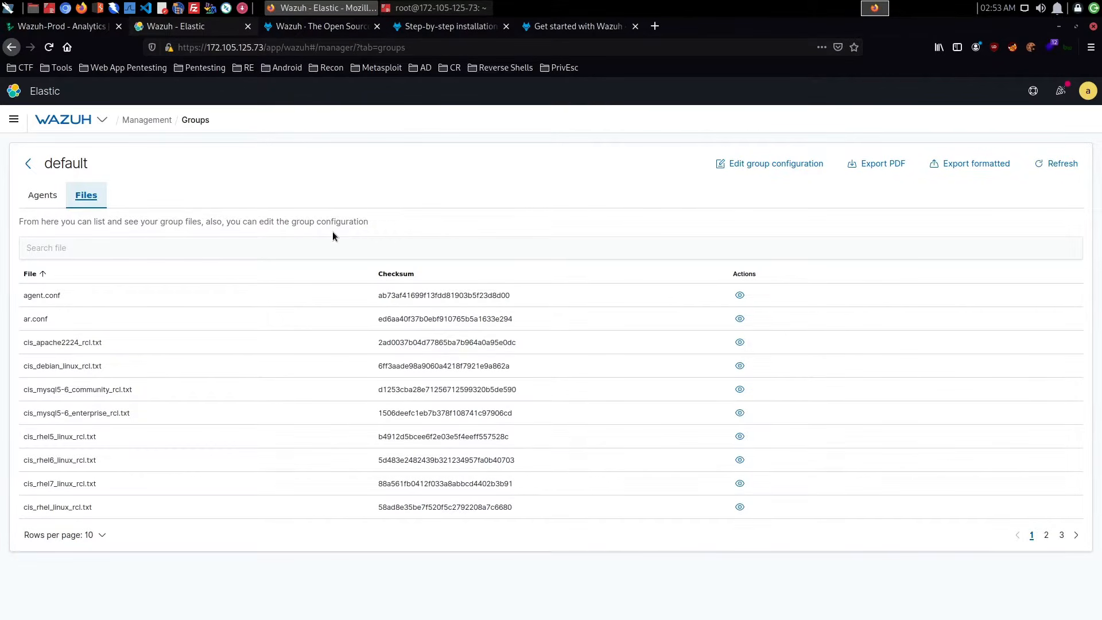
pyautogui.click(37, 197)
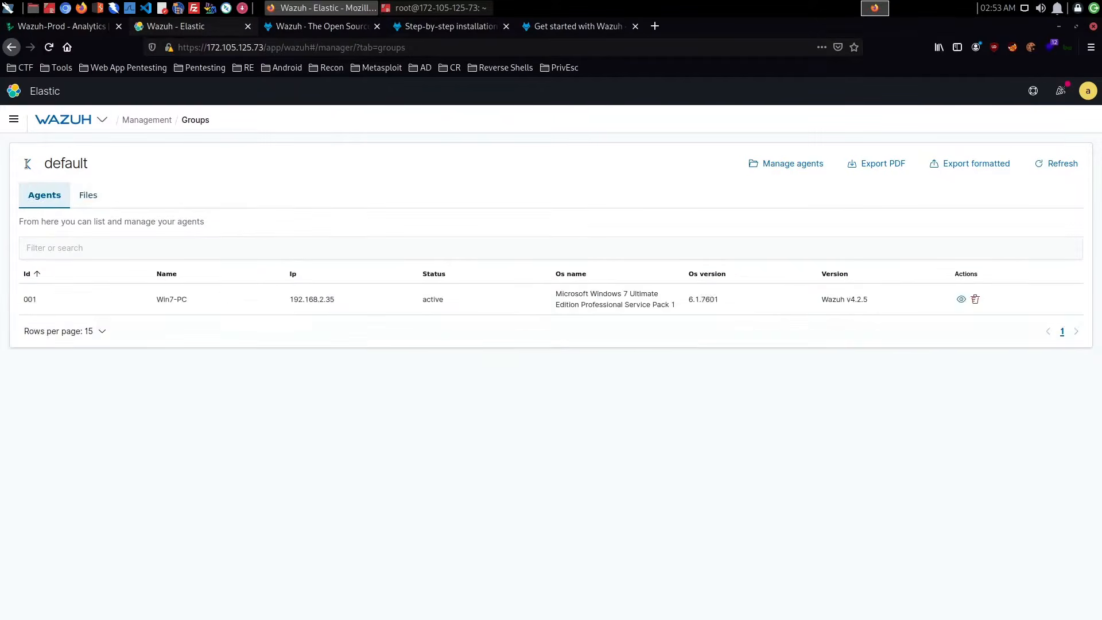
pyautogui.click(28, 164)
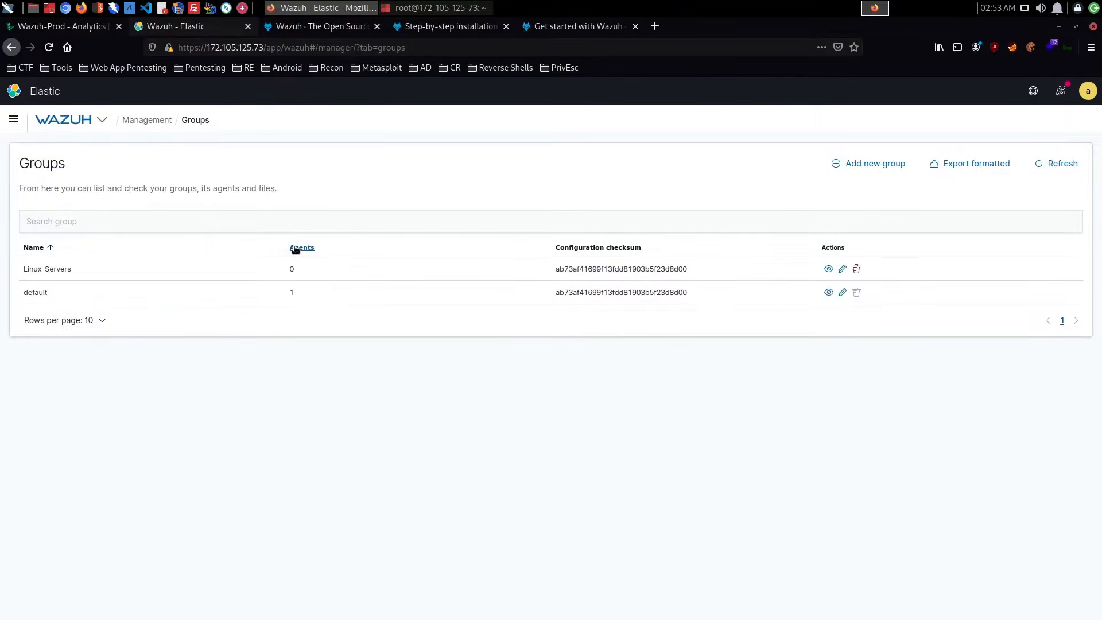
# - Open the Configuration page from the Management directory, enlarge it to 120%, and look over its configuration sections
pyautogui.click(148, 120)
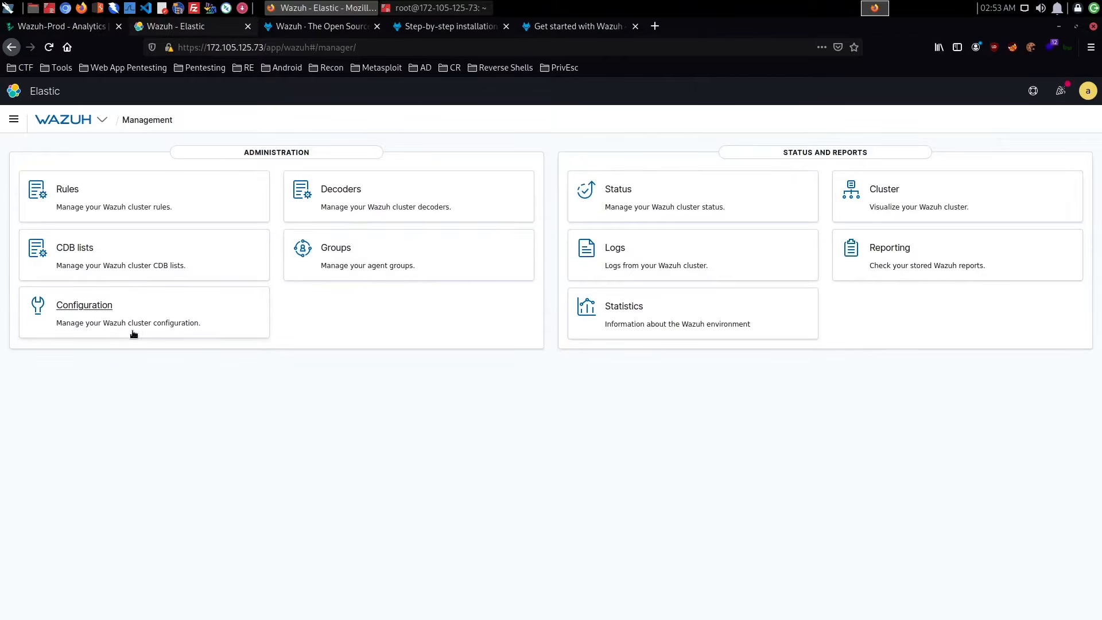
pyautogui.click(105, 315)
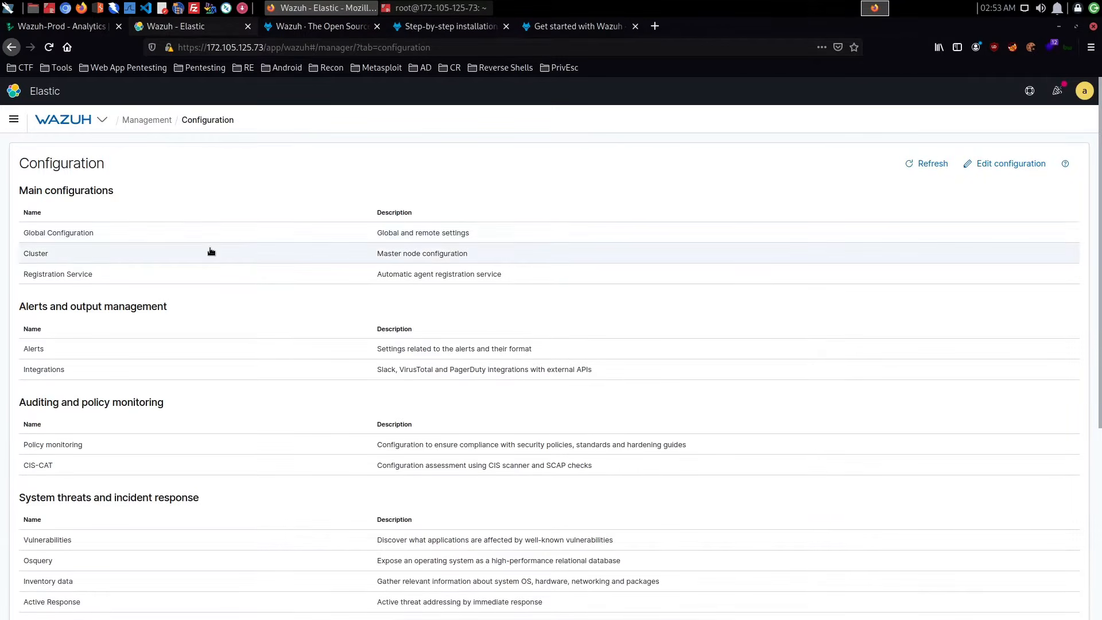
pyautogui.hotkey('ctrl', '+')
pyautogui.hotkey('ctrl', '+')
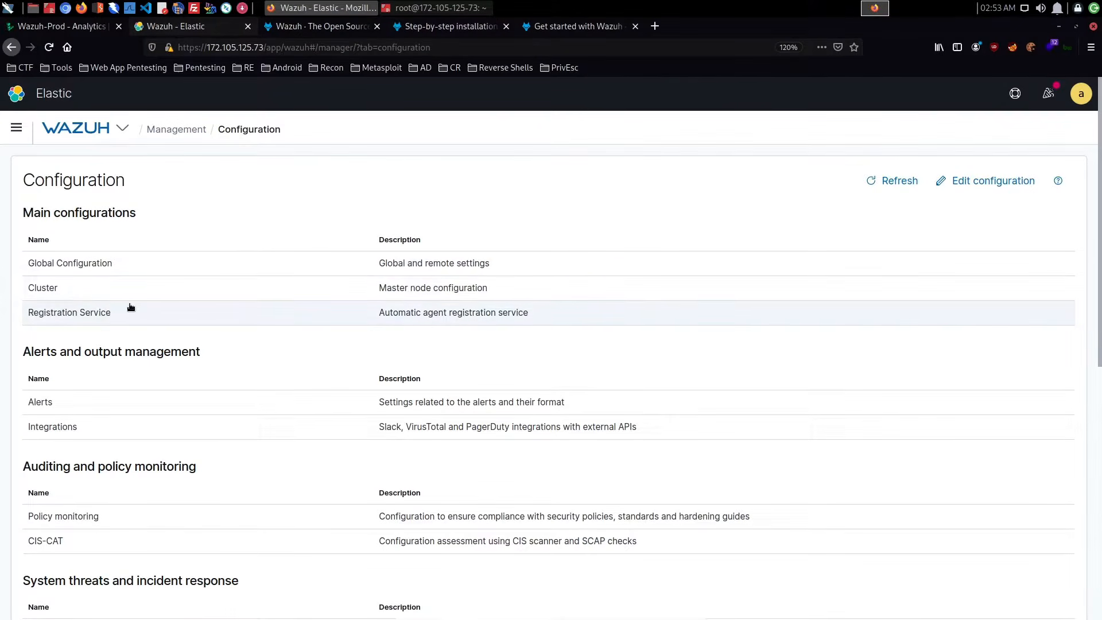
pyautogui.scroll(-3, 269, 329)
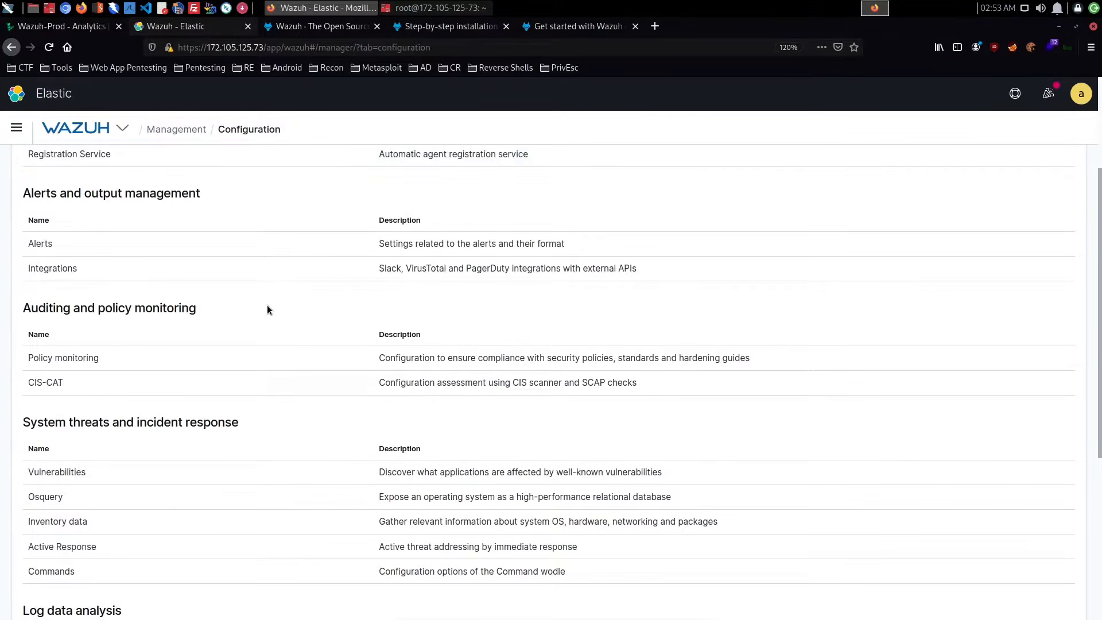
pyautogui.scroll(2, 423, 278)
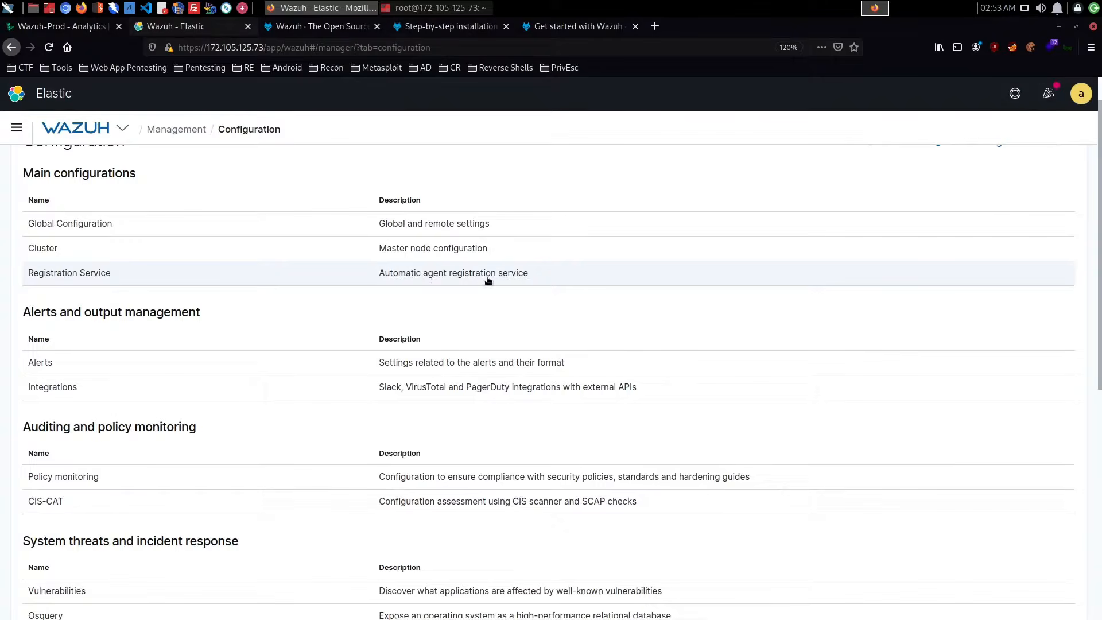
pyautogui.scroll(-3, 550, 278)
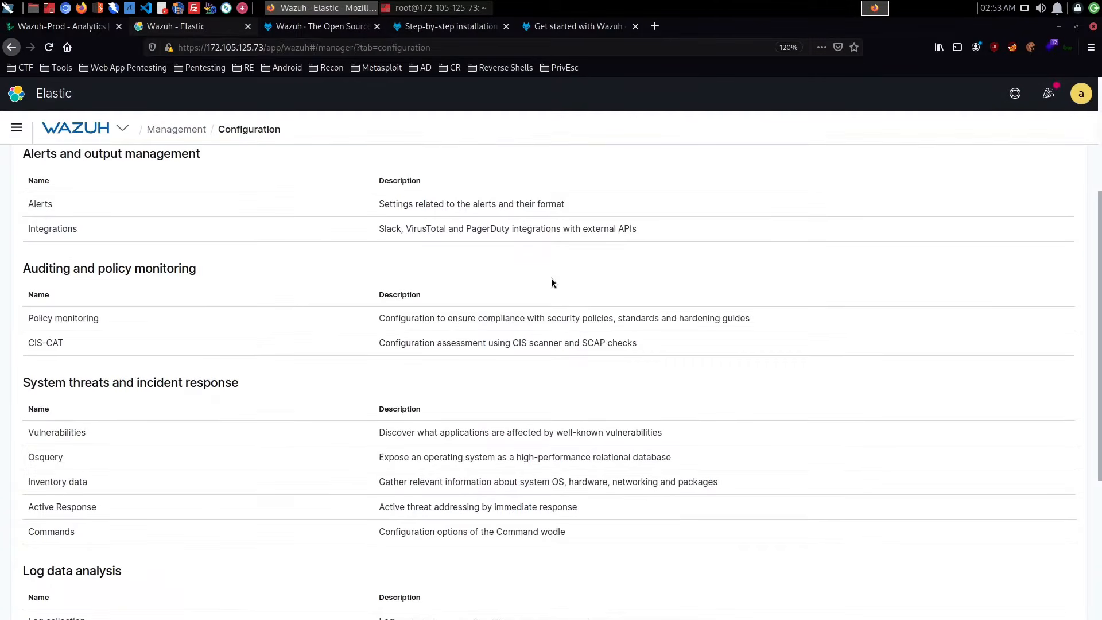
# - Open the Alerts configuration and view its general settings in both JSON and XML format
pyautogui.click(131, 211)
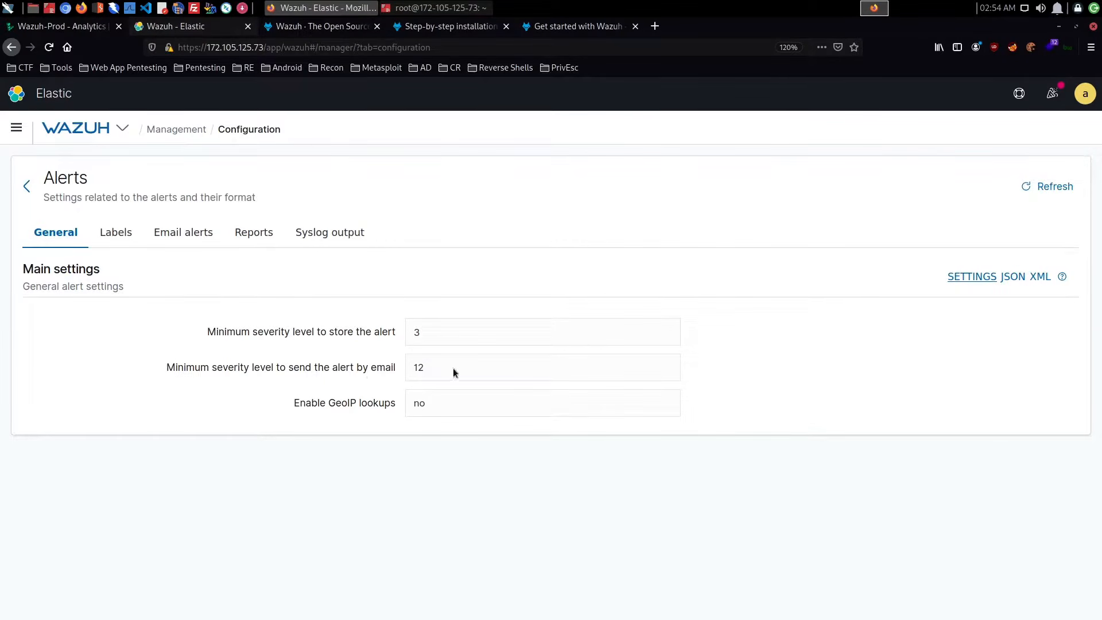
pyautogui.doubleClick(418, 368)
pyautogui.click(1013, 278)
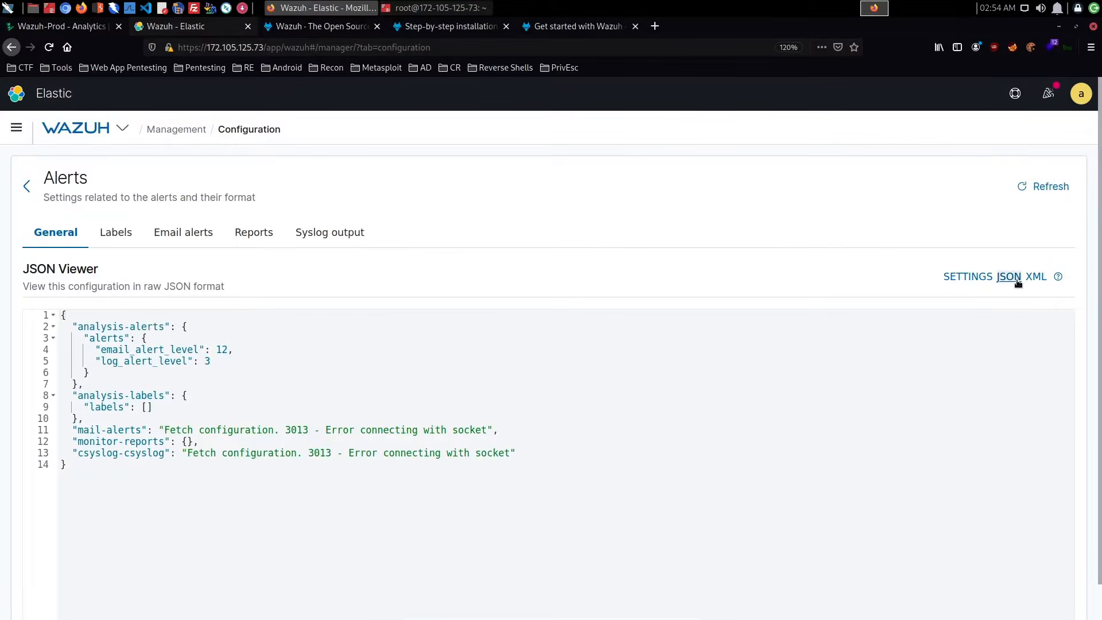
pyautogui.click(224, 445)
pyautogui.click(1036, 279)
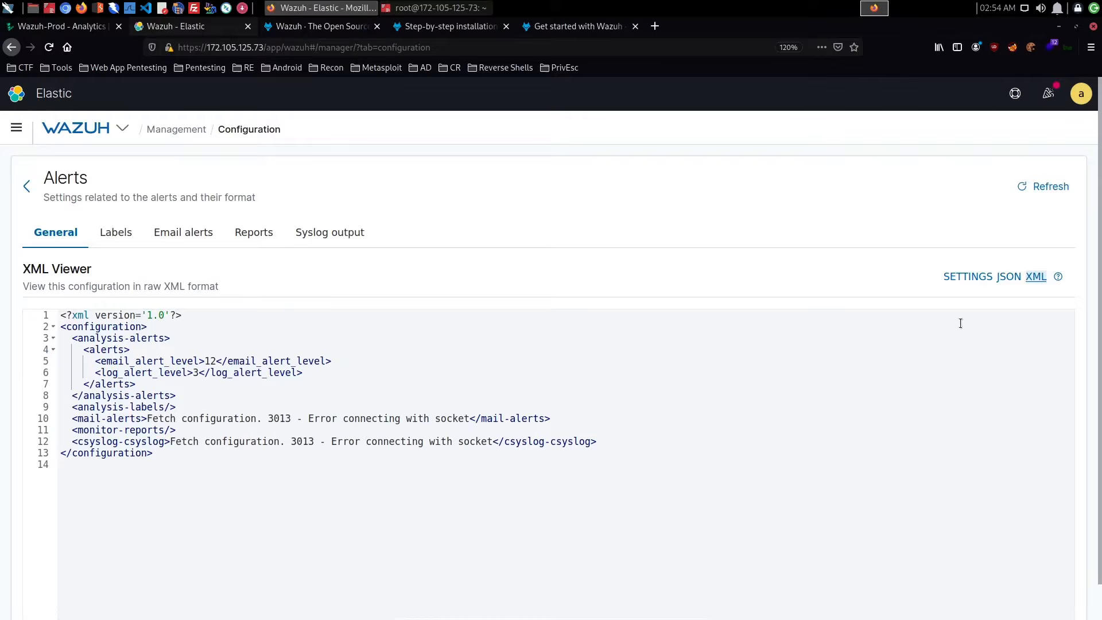
pyautogui.click(1005, 278)
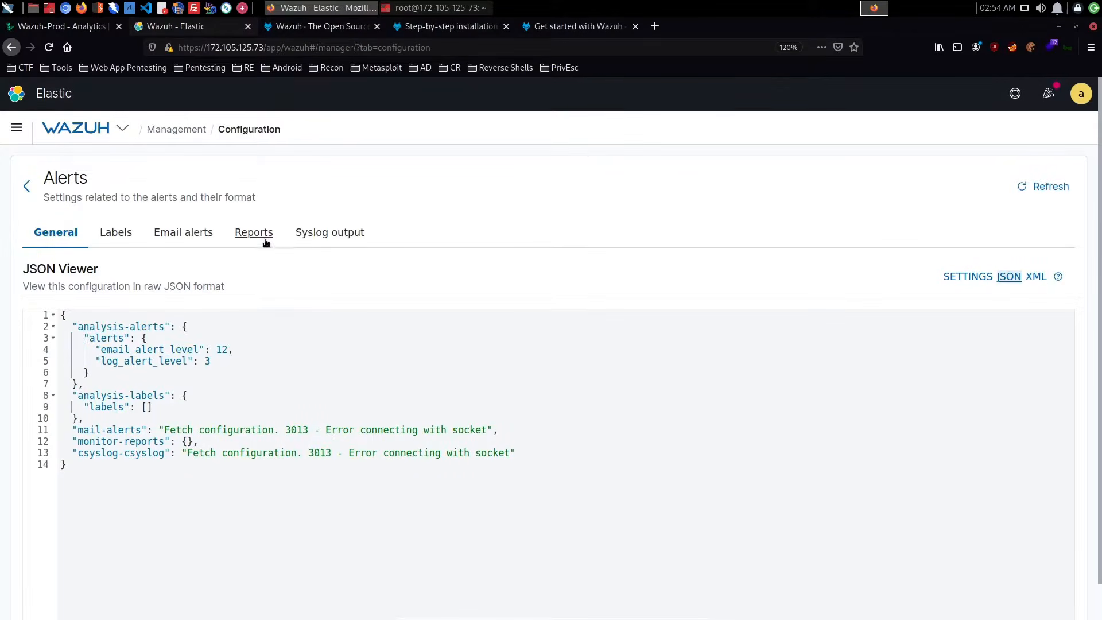
# - Check the Email alerts and Reports settings of the Alerts configuration, then return to the configuration list
pyautogui.click(205, 239)
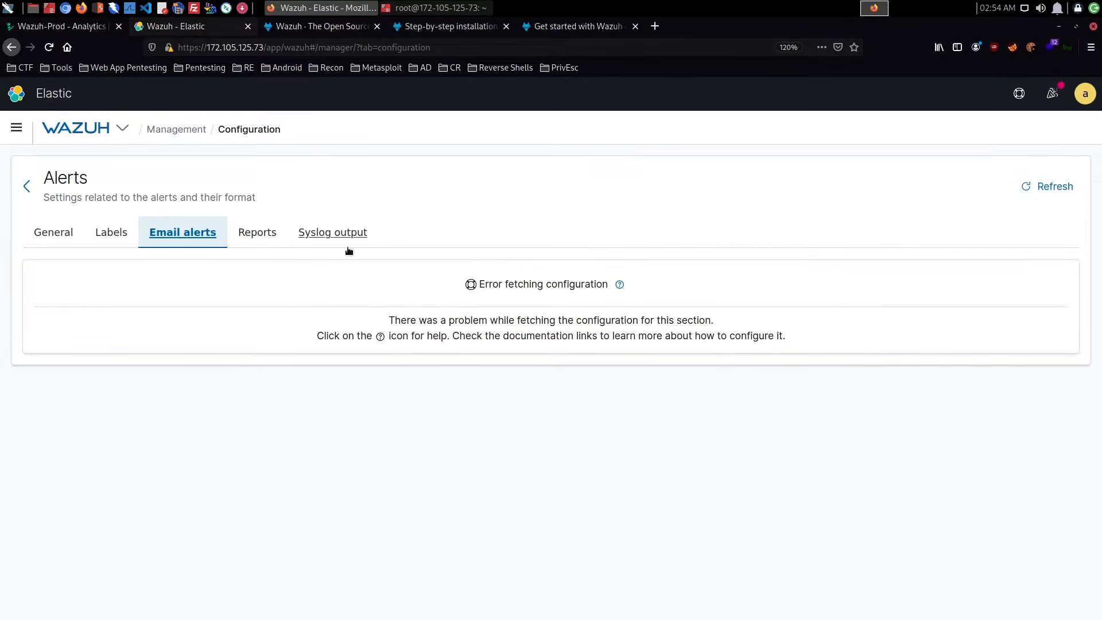
pyautogui.click(279, 233)
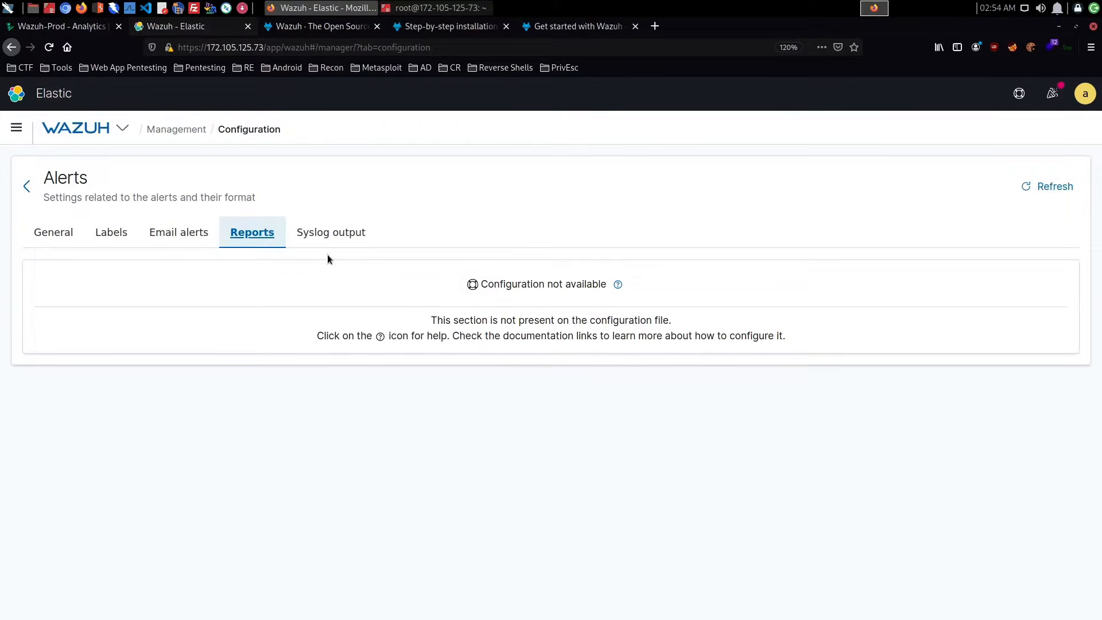
pyautogui.click(27, 186)
# - View the general settings of the Vulnerabilities configuration under System threats and incident response, then return to the list
pyautogui.scroll(-4, 241, 287)
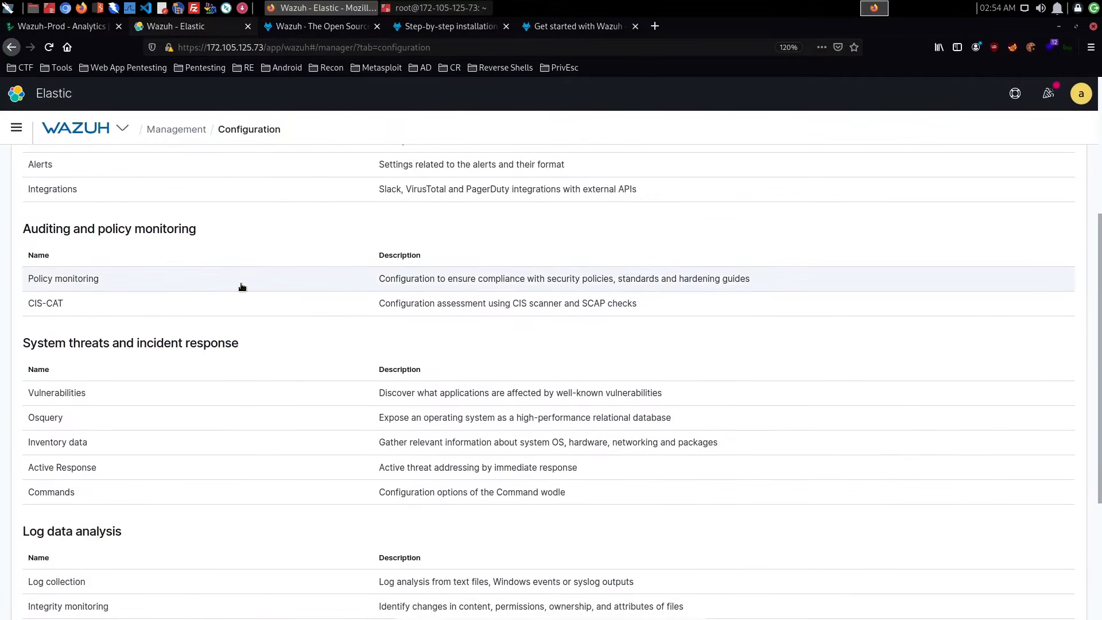
pyautogui.scroll(3, 445, 339)
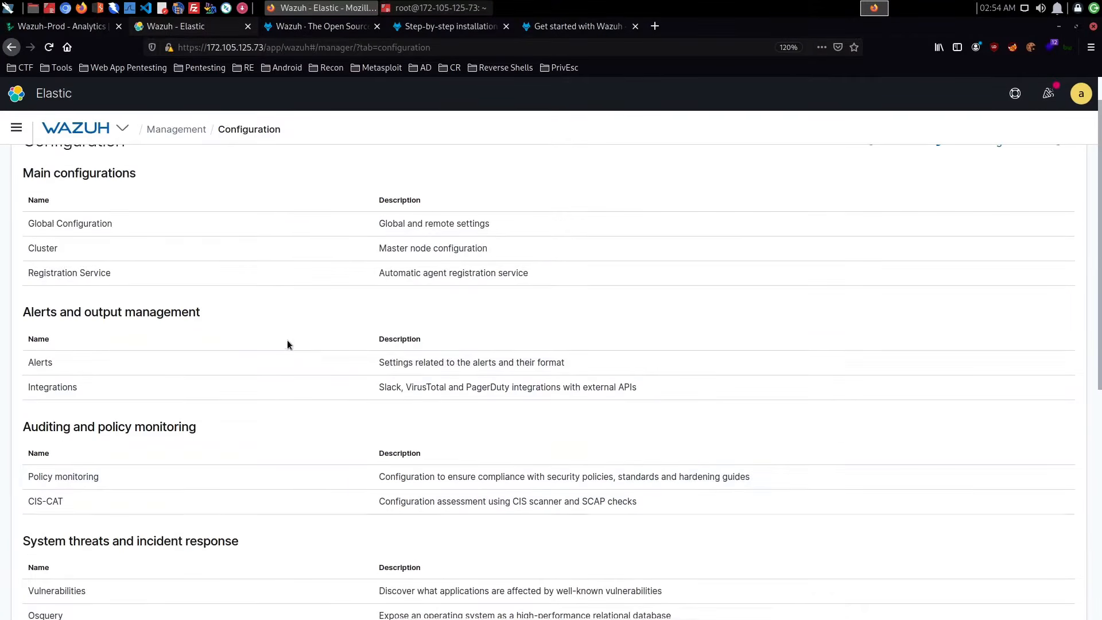
pyautogui.scroll(-5, 287, 339)
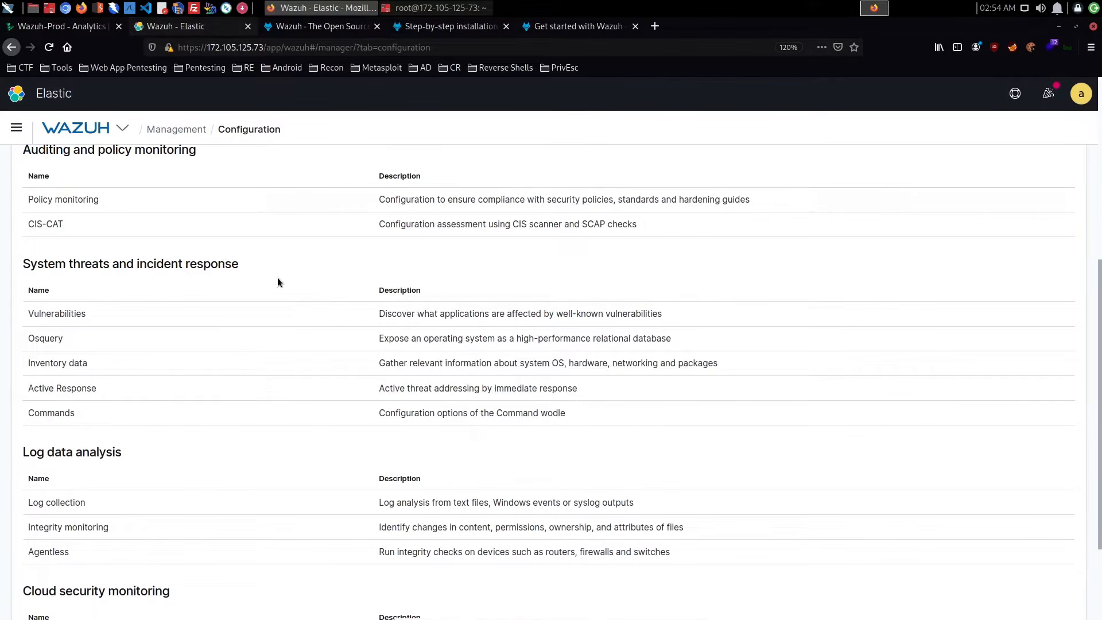
pyautogui.click(205, 313)
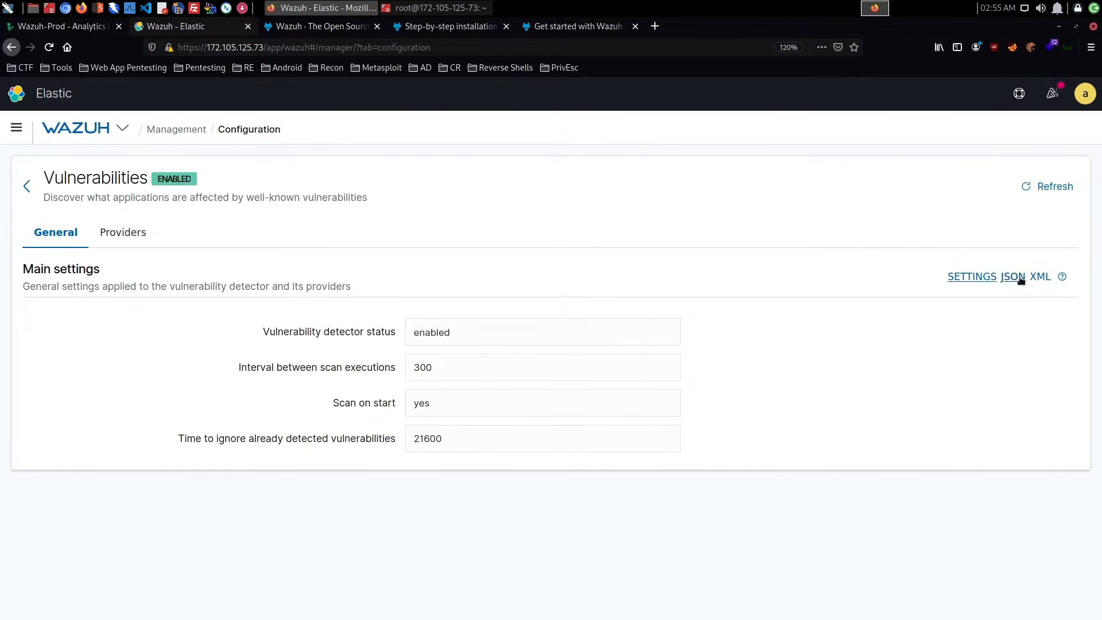
pyautogui.click(26, 186)
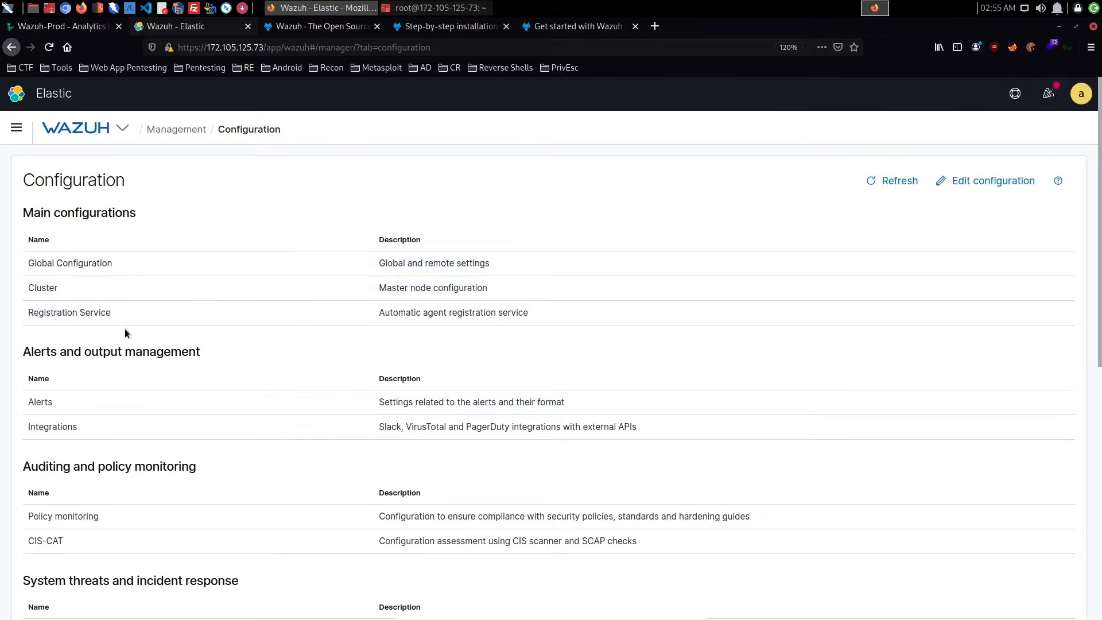
# - Reopen the Vulnerabilities configuration to view its OVAL database providers, then return to the configuration list
pyautogui.scroll(-3, 125, 330)
pyautogui.scroll(-3, 125, 330)
pyautogui.click(122, 278)
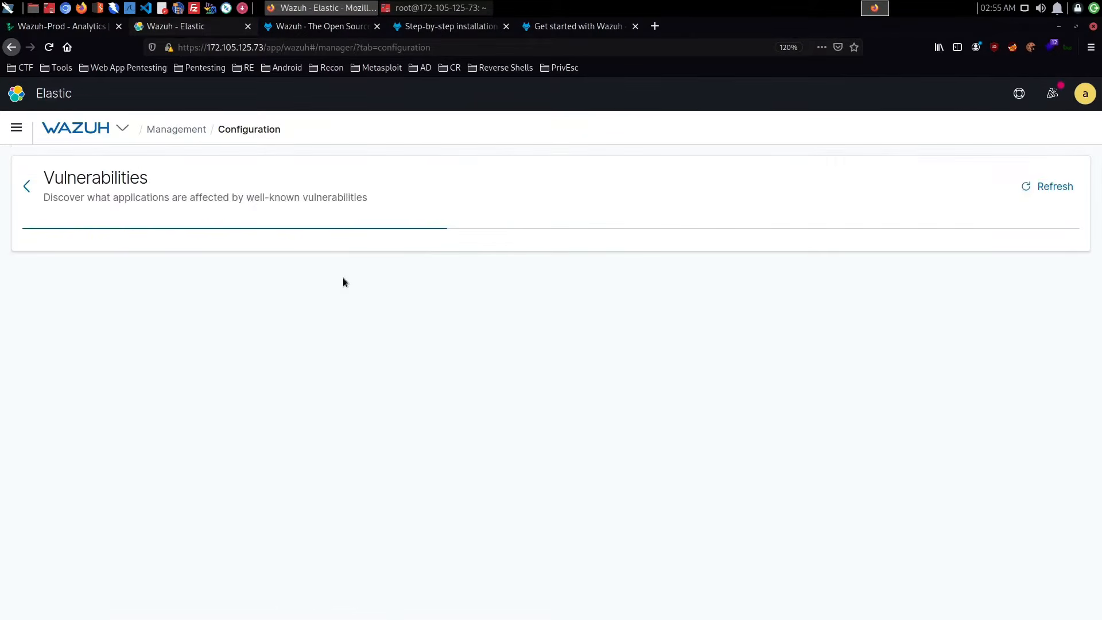
pyautogui.click(120, 230)
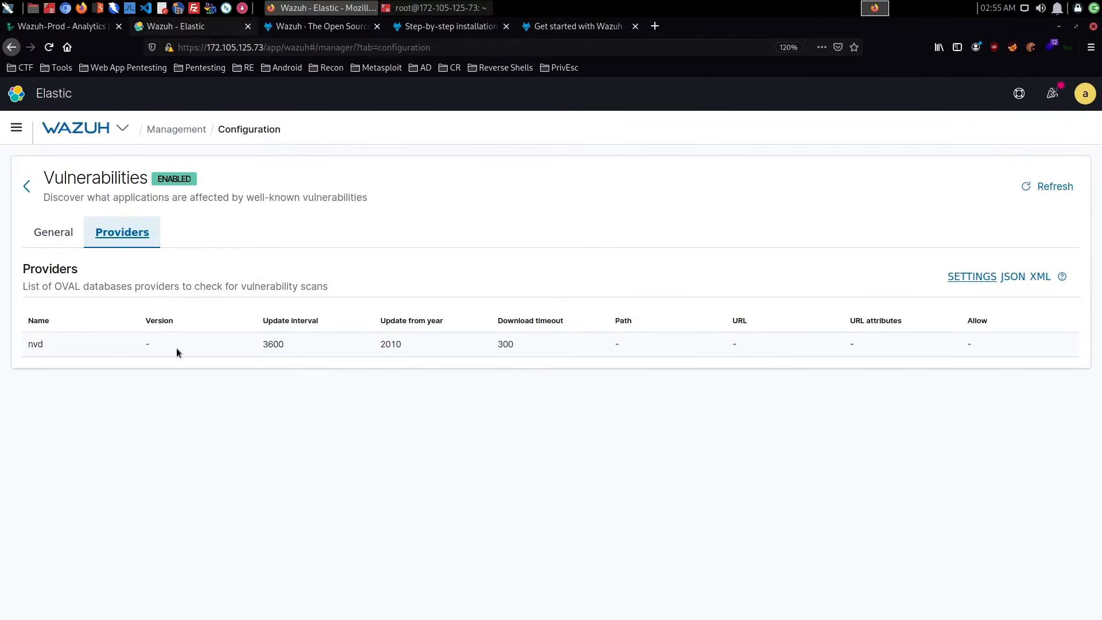
pyautogui.click(53, 233)
pyautogui.click(26, 186)
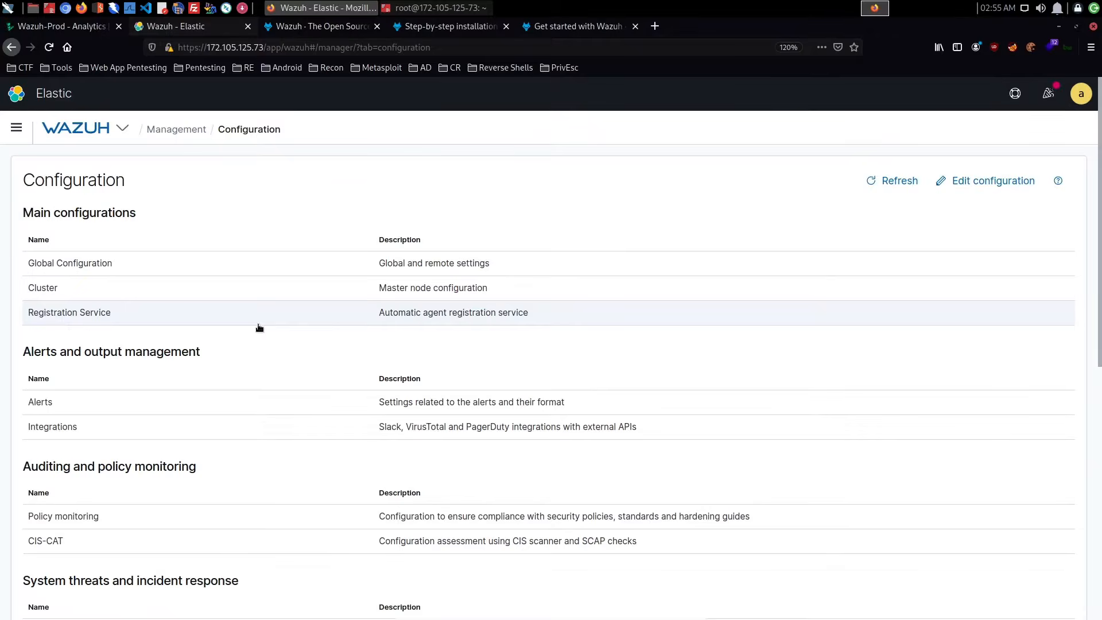
# - Open the manager's ossec.conf file for editing from the Configuration page and look over its beginning
pyautogui.scroll(-5, 259, 328)
pyautogui.scroll(4, 270, 324)
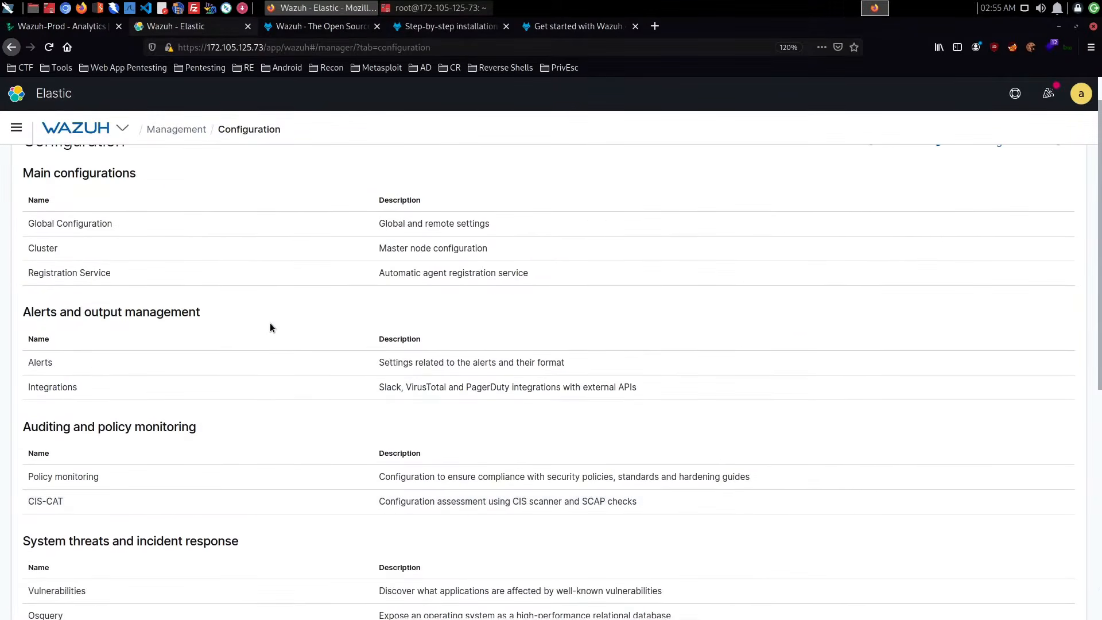
pyautogui.scroll(1, 270, 326)
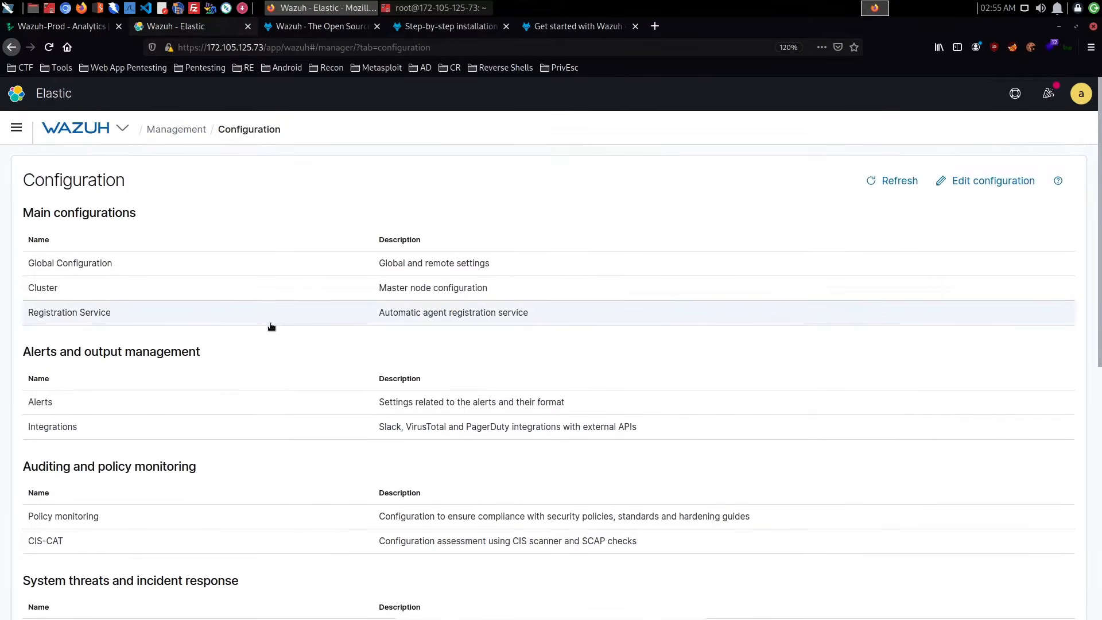
pyautogui.click(973, 183)
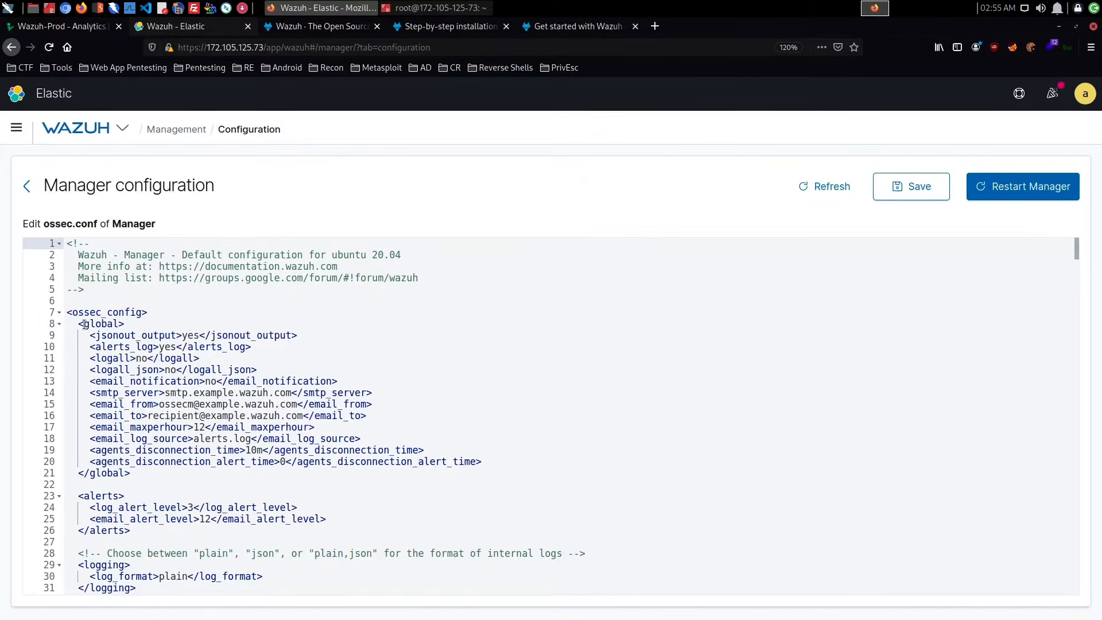
pyautogui.scroll(-3, 240, 338)
pyautogui.scroll(3, 240, 338)
# - Examine the output, logging and email notification settings in the global section of ossec.conf, down to the alerts section
pyautogui.moveTo(182, 334); pyautogui.dragTo(199, 334)
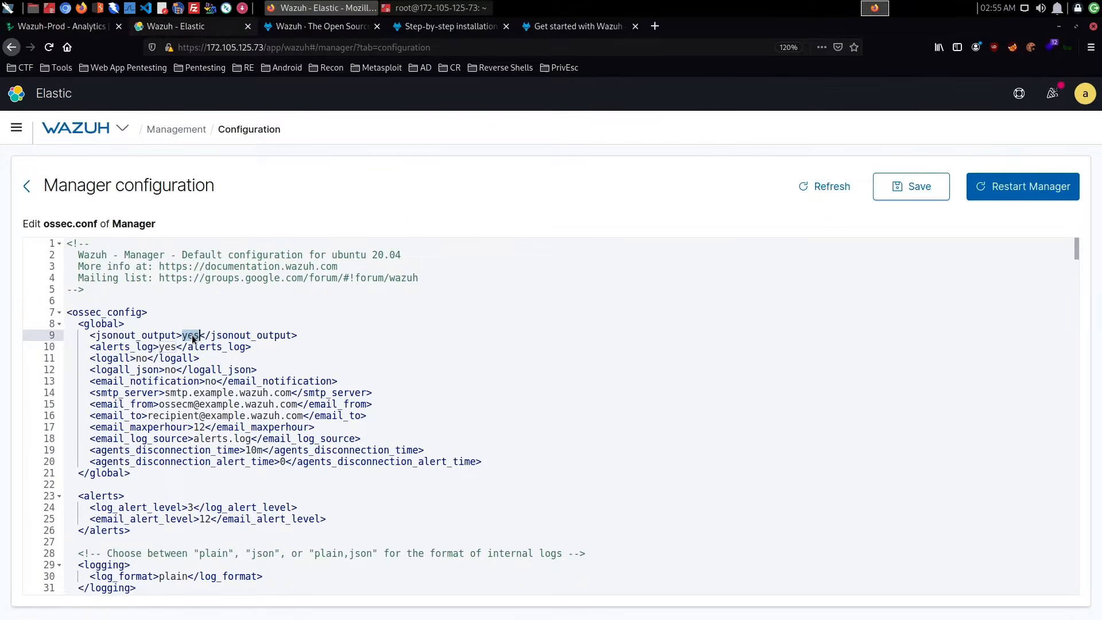
pyautogui.moveTo(159, 346); pyautogui.dragTo(211, 347)
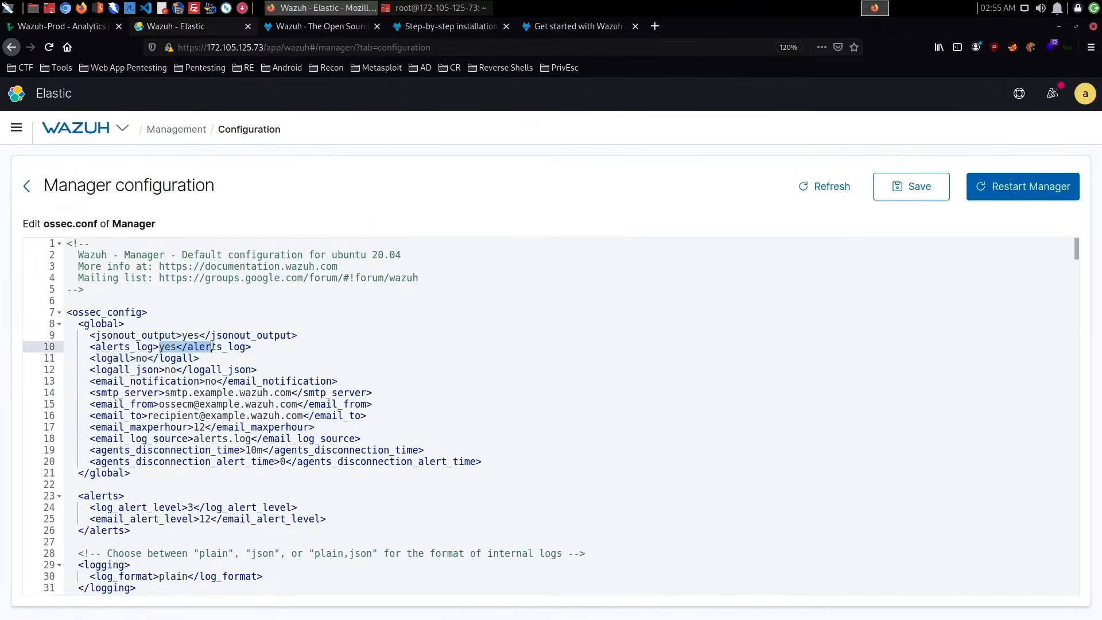
pyautogui.moveTo(136, 362); pyautogui.dragTo(192, 370)
pyautogui.click(182, 381)
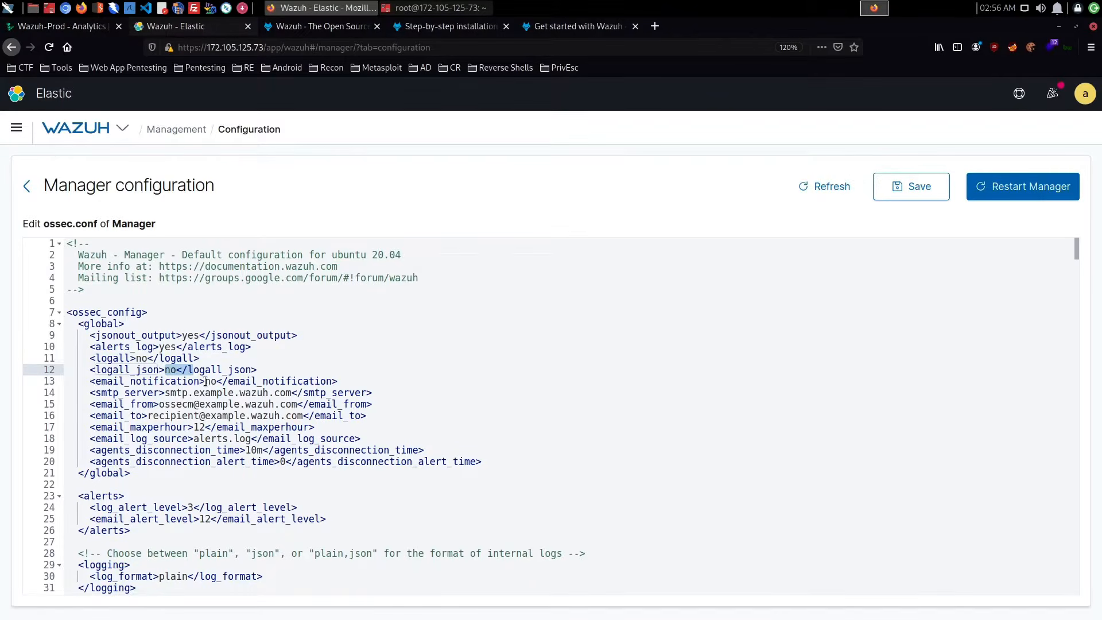
pyautogui.click(217, 381)
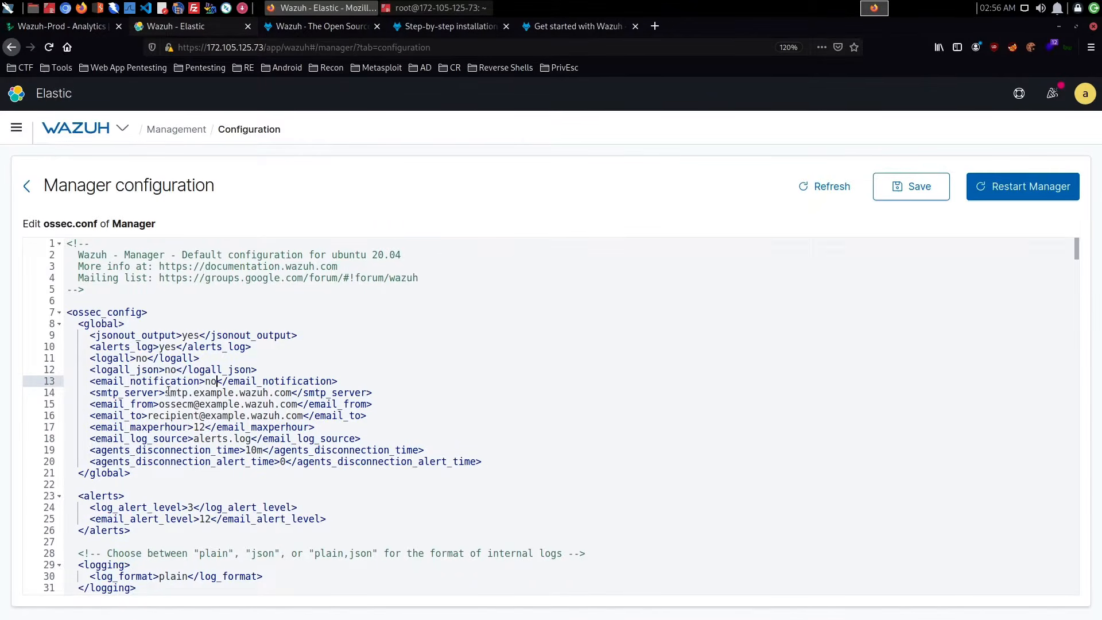
pyautogui.moveTo(169, 392); pyautogui.dragTo(293, 393)
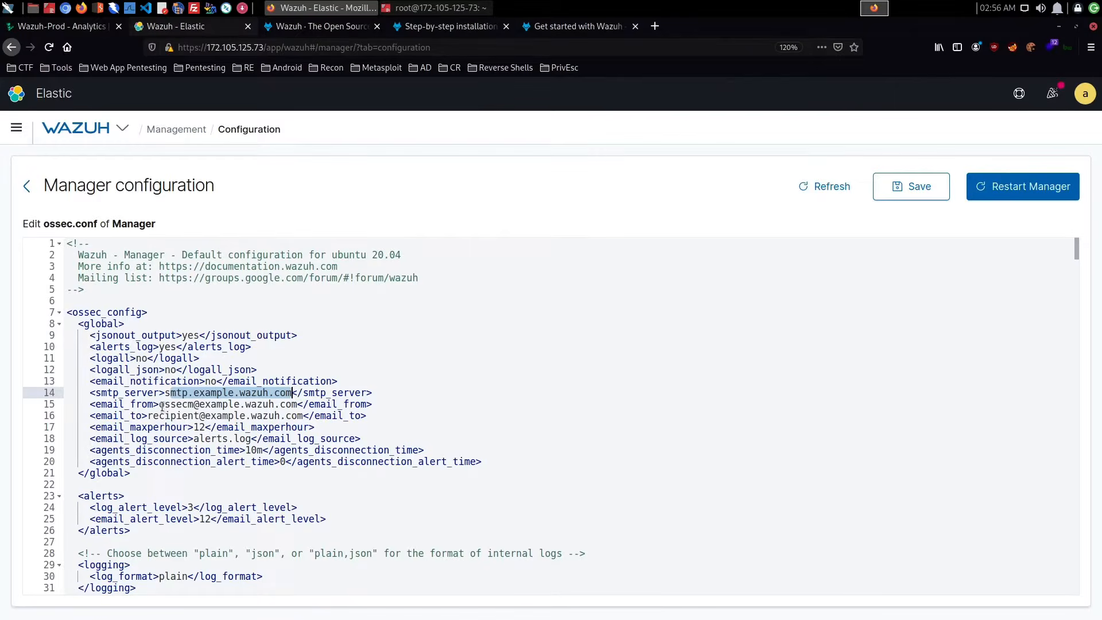
pyautogui.moveTo(159, 404); pyautogui.dragTo(291, 404)
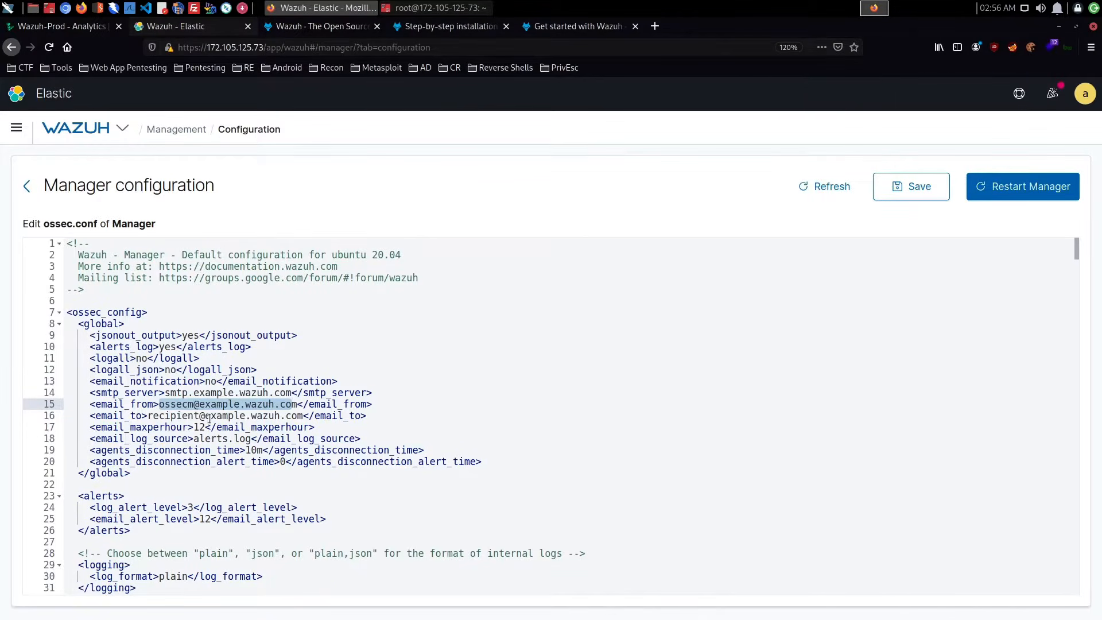
pyautogui.moveTo(194, 427); pyautogui.dragTo(206, 428)
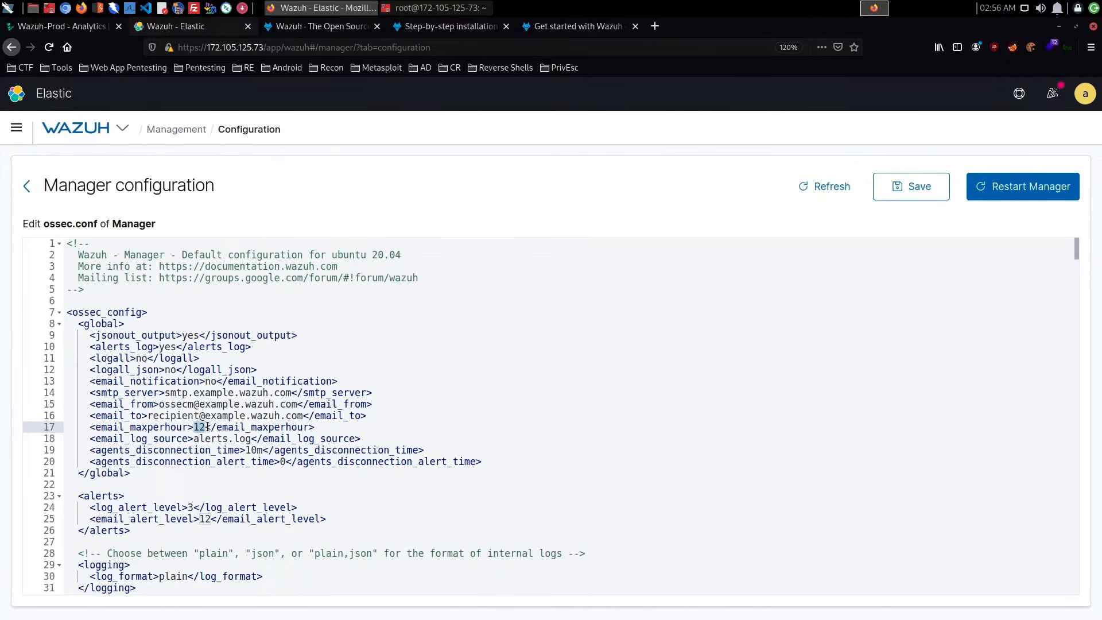
pyautogui.scroll(-2, 207, 427)
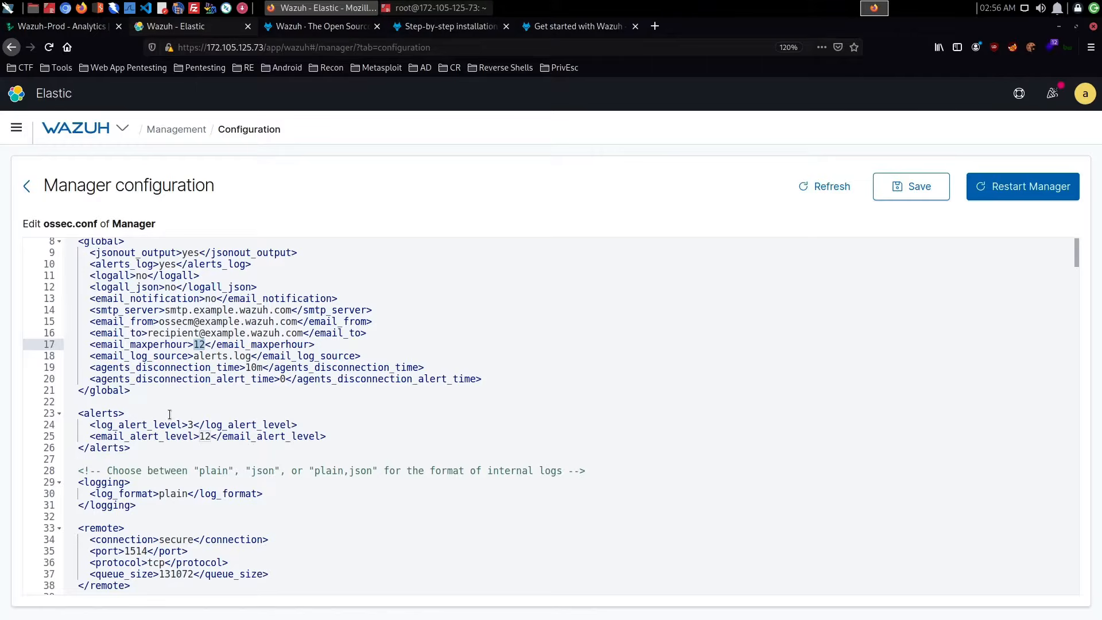
# - Examine the alerts section and the internal log format option in the logging section of ossec.conf
pyautogui.moveTo(129, 440); pyautogui.dragTo(73, 413)
pyautogui.click(172, 447)
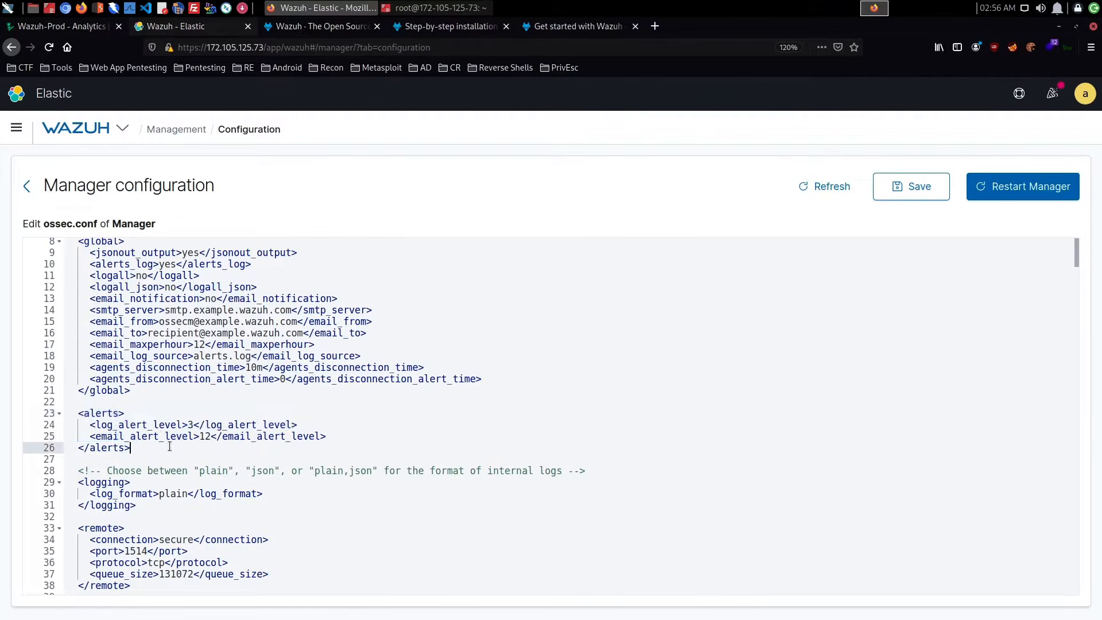
pyautogui.scroll(-3, 169, 445)
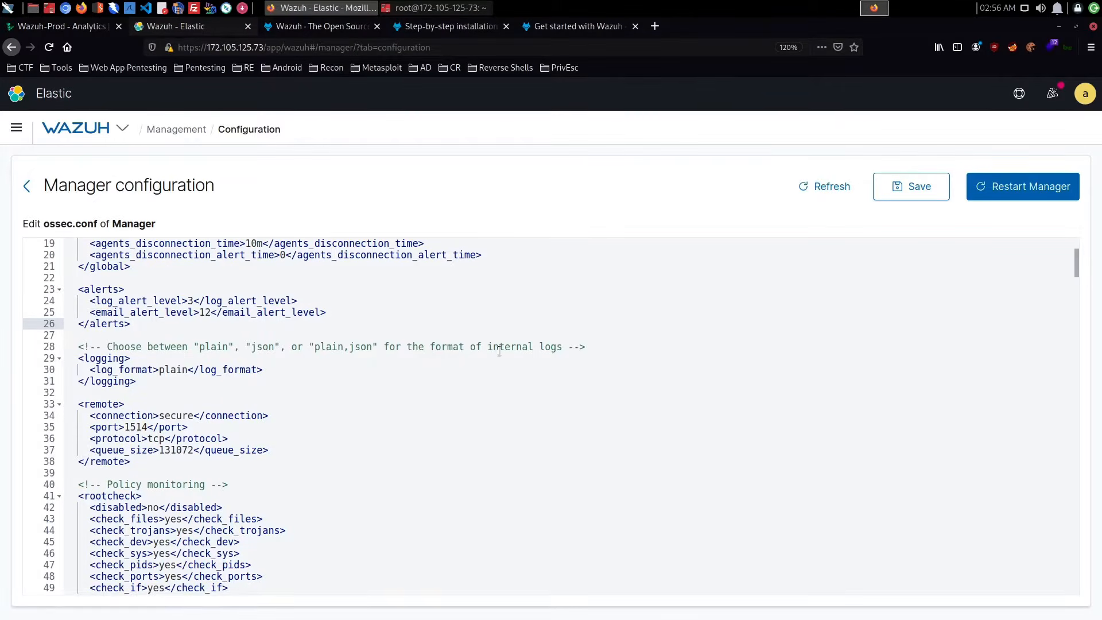
pyautogui.moveTo(594, 347); pyautogui.dragTo(97, 346)
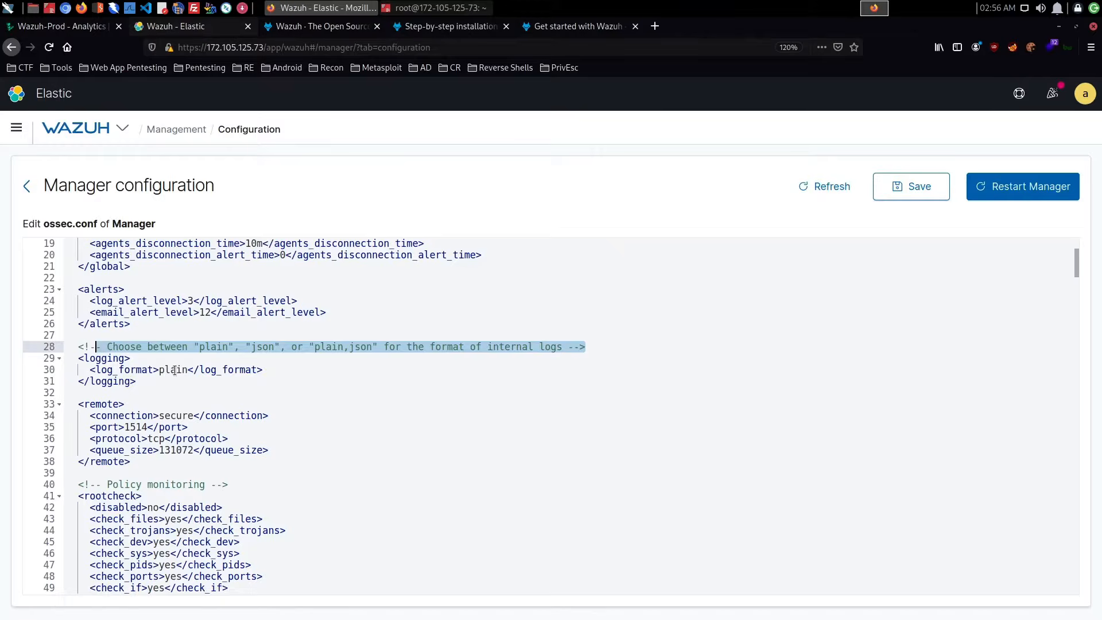
pyautogui.click(175, 370)
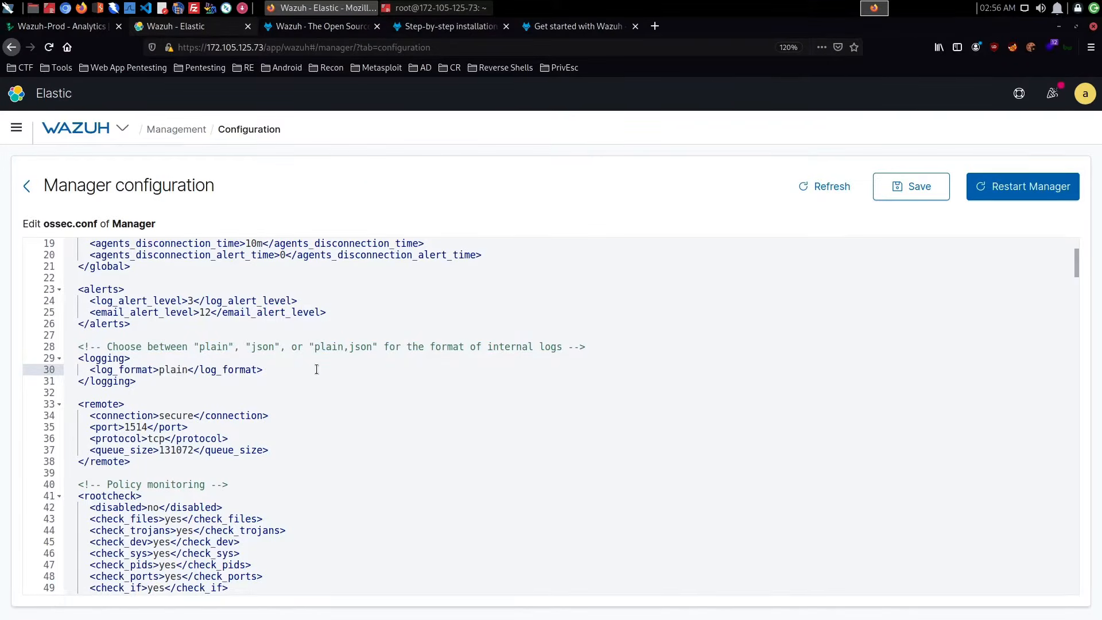
# - Examine the remote connection settings and the rootcheck policy monitoring section, including its disabled option, in ossec.conf
pyautogui.scroll(-5, 315, 369)
pyautogui.scroll(2, 312, 370)
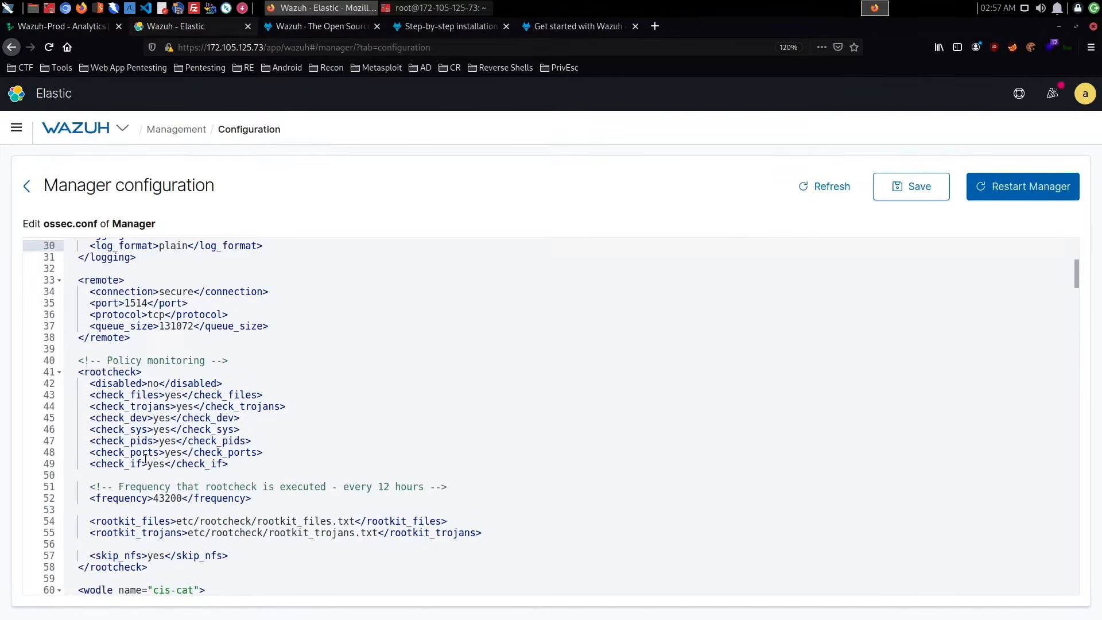
pyautogui.click(305, 464)
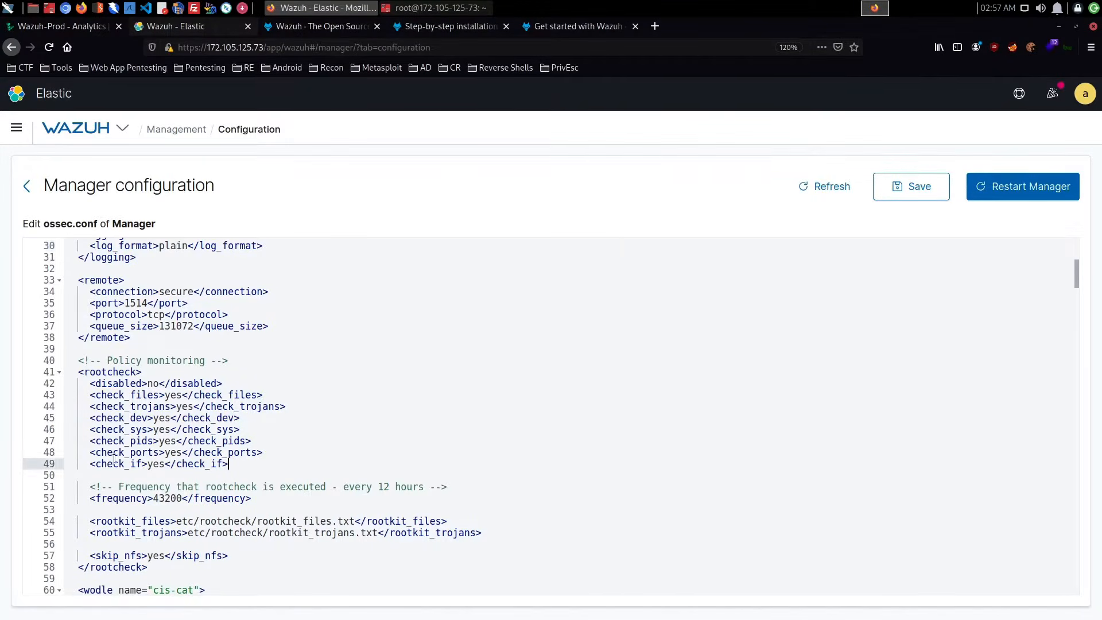
pyautogui.moveTo(114, 459); pyautogui.dragTo(72, 394)
pyautogui.click(147, 386)
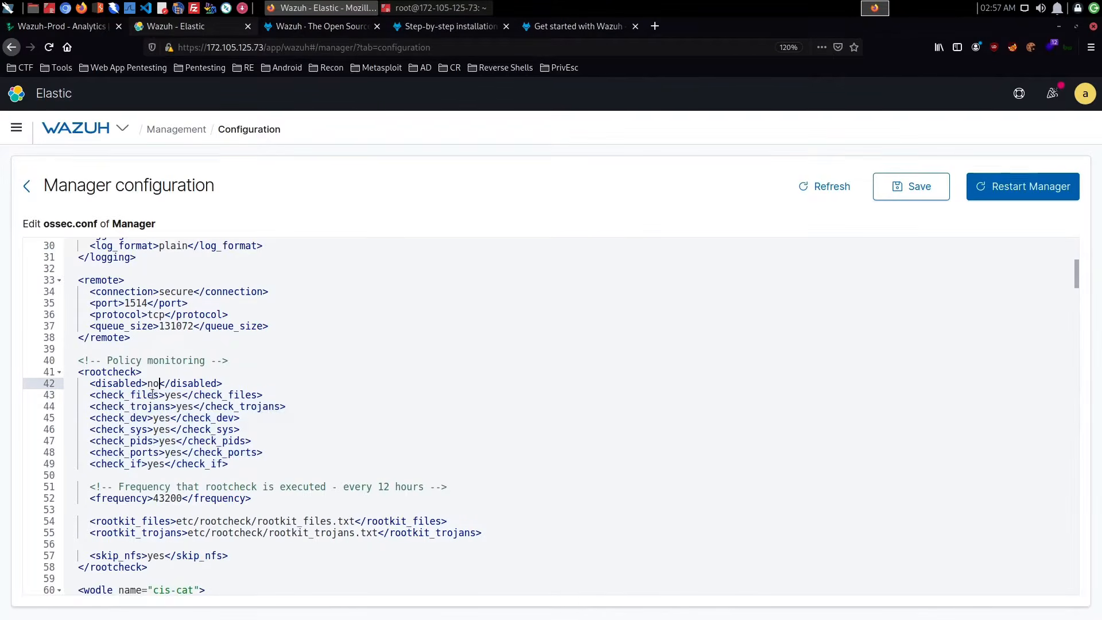
pyautogui.moveTo(148, 383); pyautogui.dragTo(159, 385)
pyautogui.moveTo(90, 383); pyautogui.dragTo(261, 389)
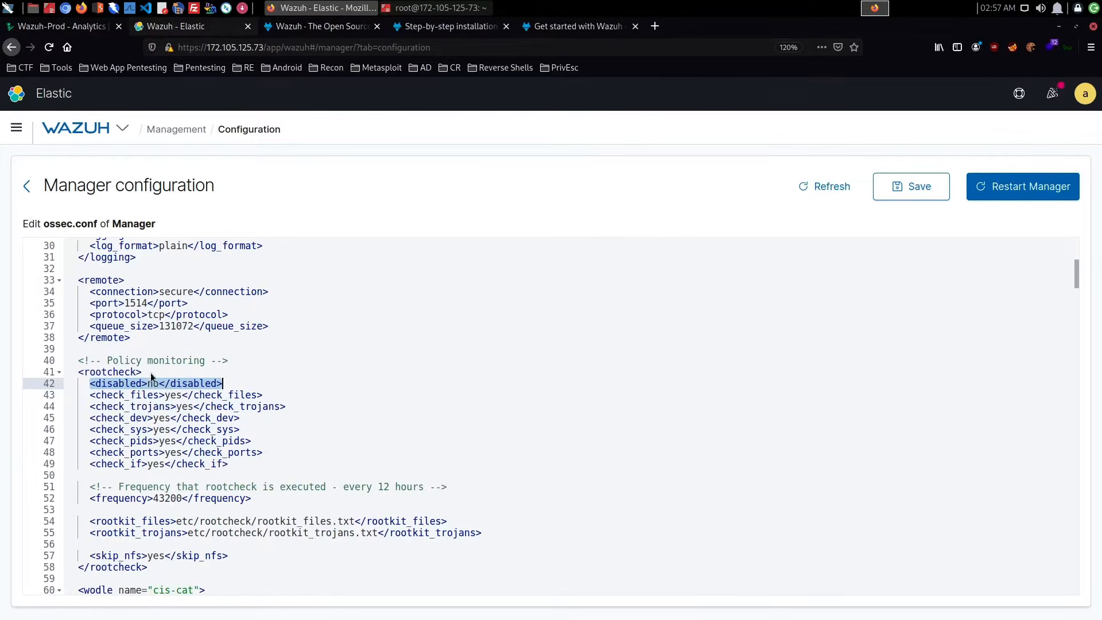
# - Look over the rest of rootcheck and the cis-cat, osquery and syscollector wodle sections of ossec.conf
pyautogui.scroll(-3, 239, 405)
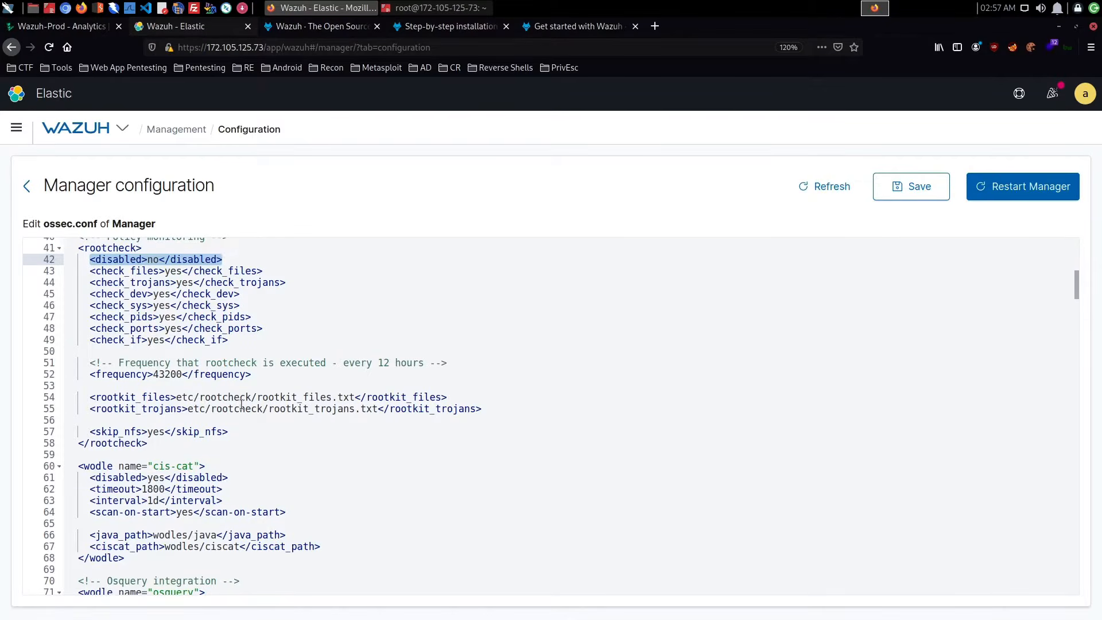
pyautogui.scroll(-3, 242, 405)
pyautogui.scroll(-2, 242, 405)
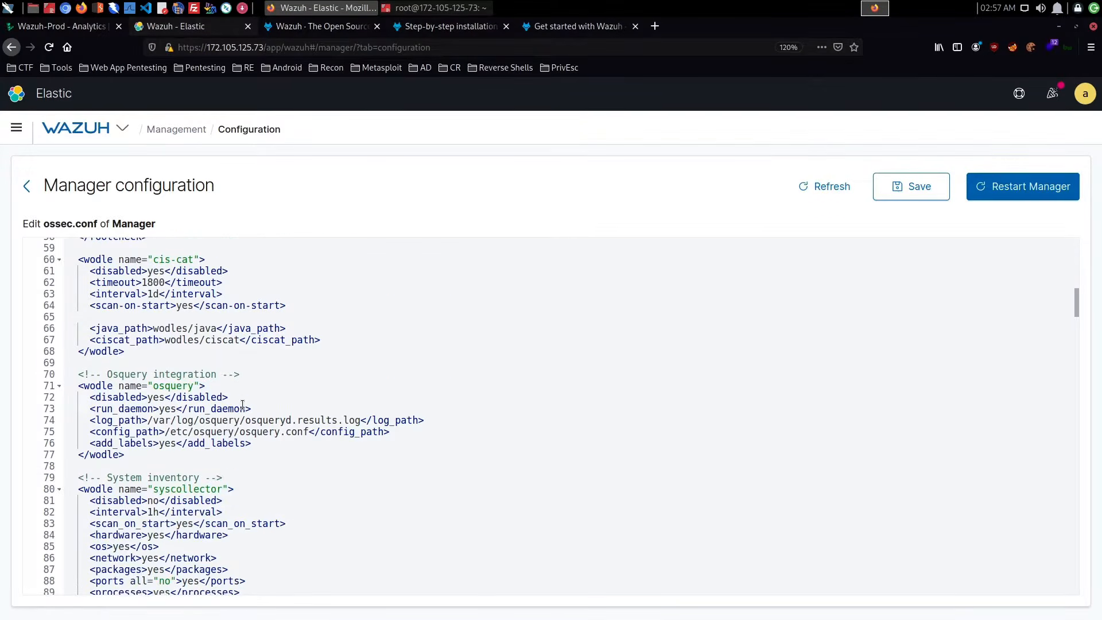
pyautogui.scroll(-2, 243, 405)
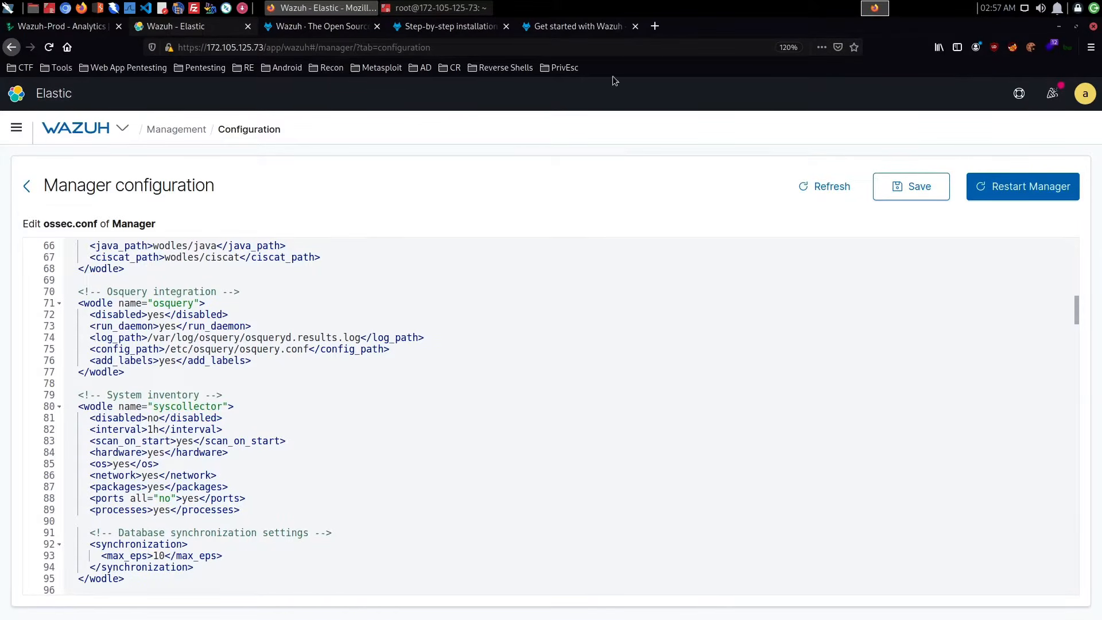
# - Search the web for osquery in a new browser tab and open the osquery.io website
pyautogui.click(654, 26)
pyautogui.click(664, 42)
pyautogui.write('osqu')
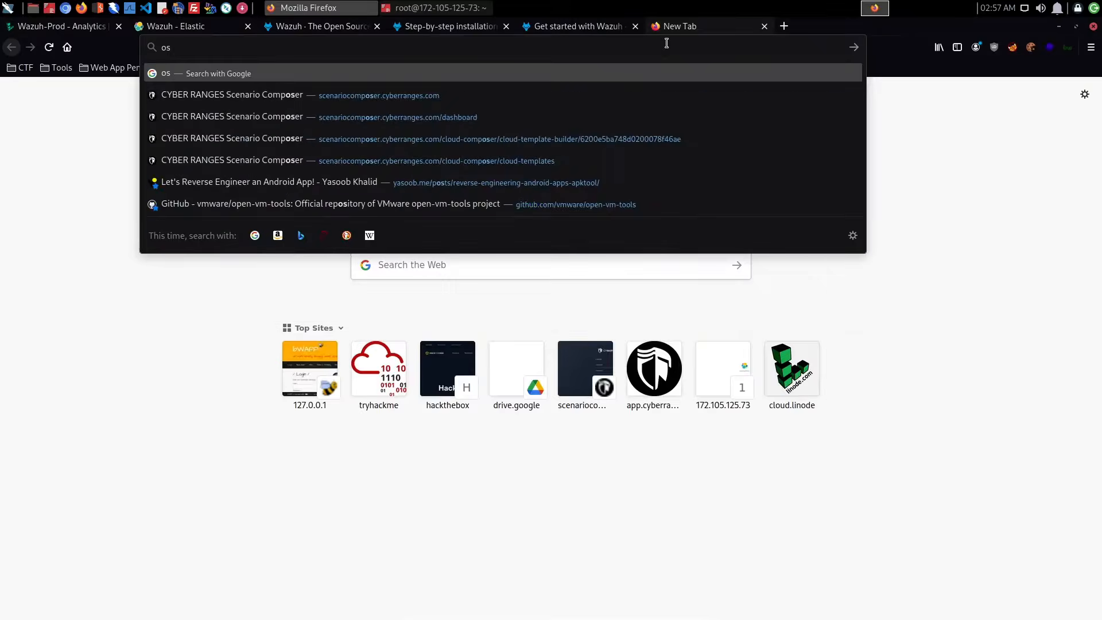
pyautogui.write('ery')
pyautogui.press('Return')
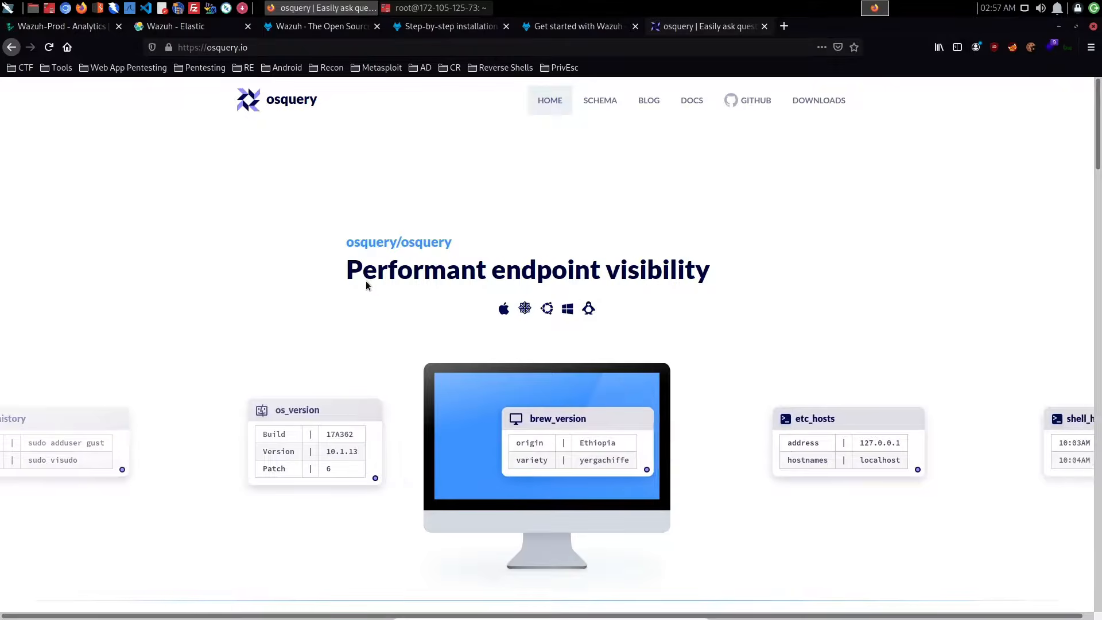
# - Read the osquery home page, covering the device query description and the three things to know about it
pyautogui.scroll(-10, 632, 275)
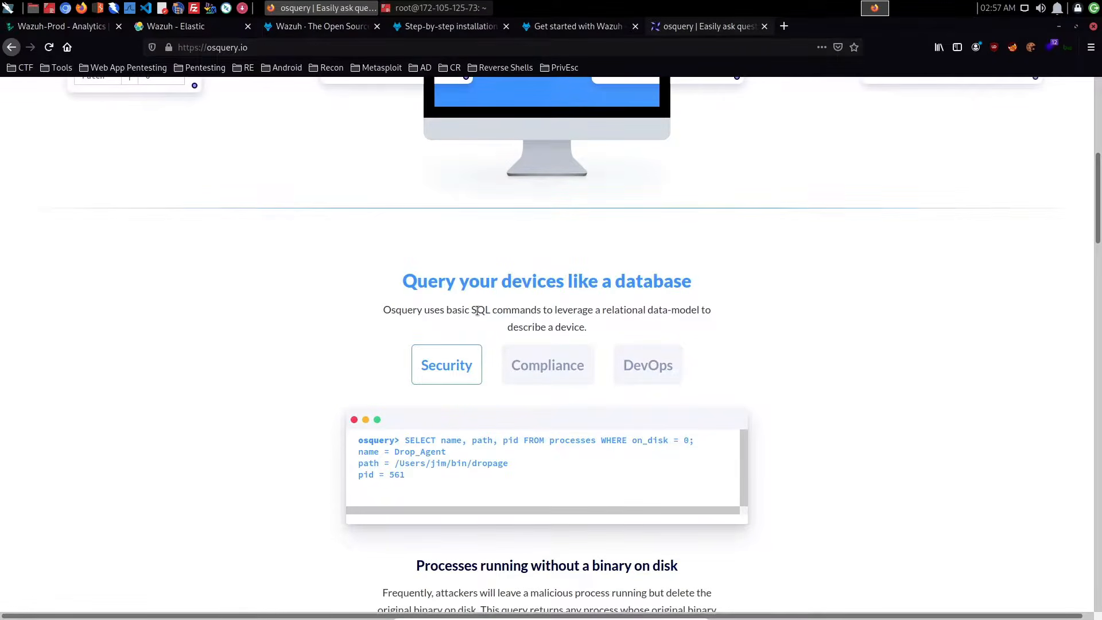
pyautogui.moveTo(471, 310); pyautogui.dragTo(728, 323)
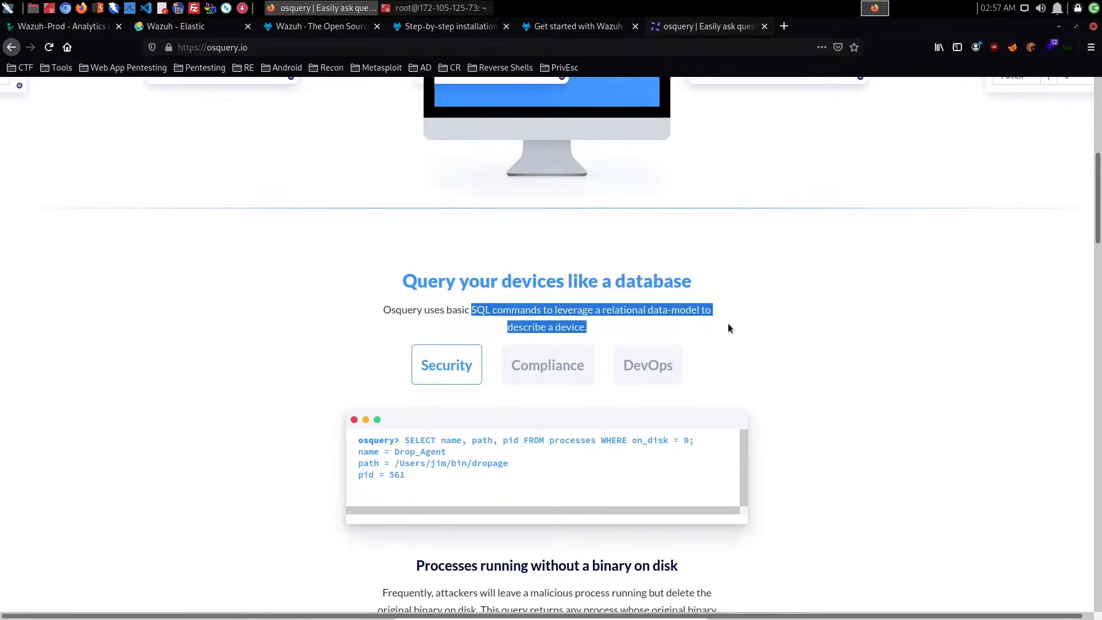
pyautogui.click(717, 319)
pyautogui.scroll(-3, 711, 319)
pyautogui.scroll(-6, 711, 318)
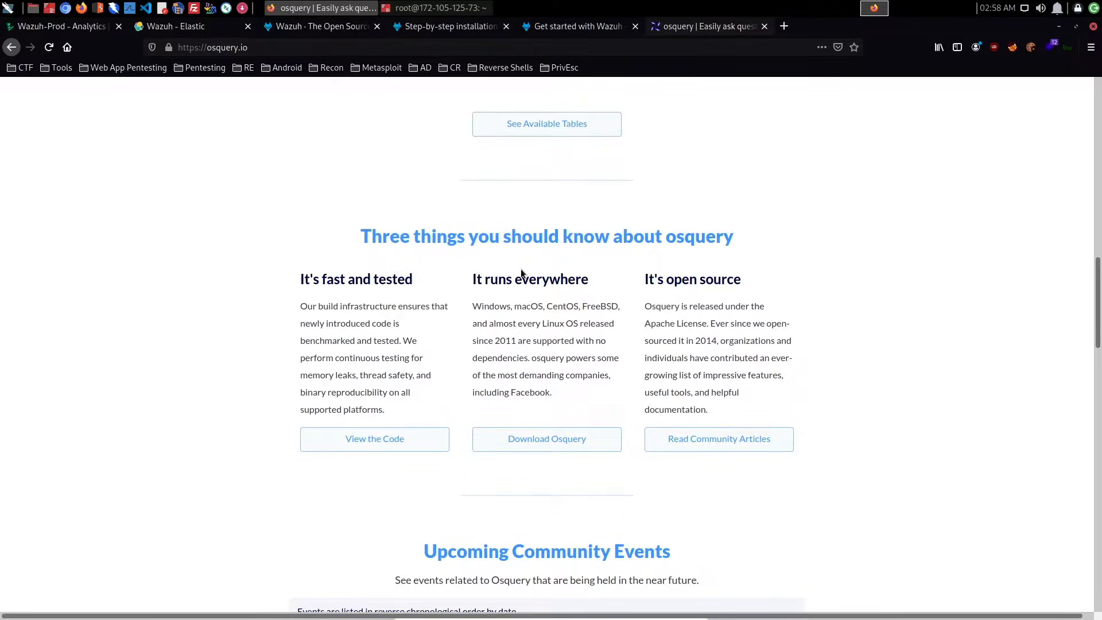
# - Return to the Wazuh browser tab and look over the system inventory, synchronization and sca sections of ossec.conf
pyautogui.click(148, 31)
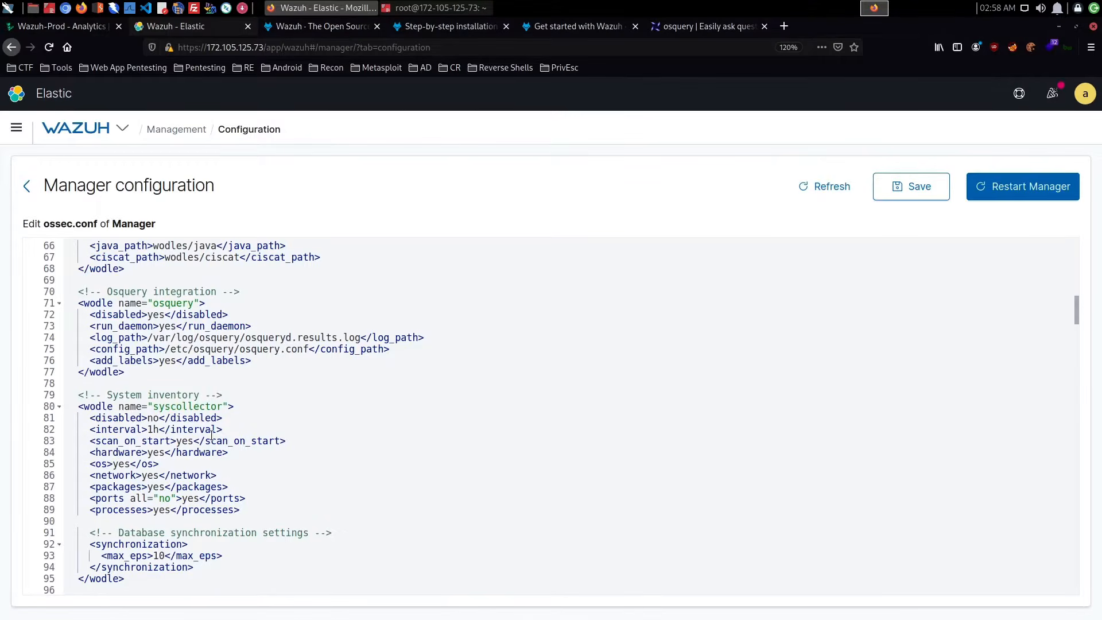
pyautogui.scroll(-3, 212, 435)
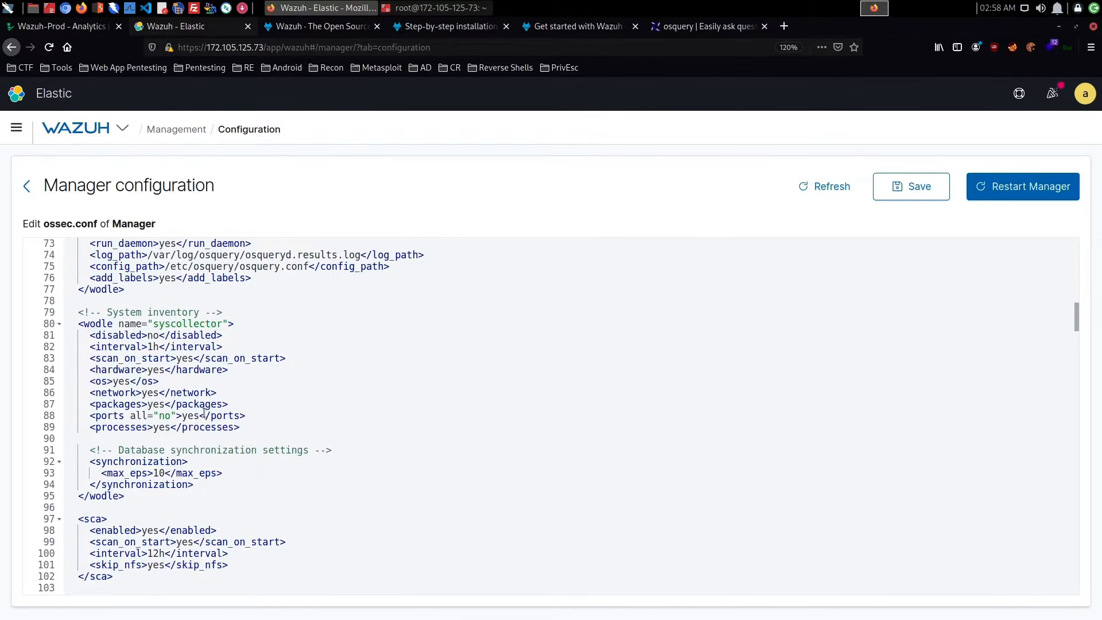
pyautogui.scroll(-2, 350, 390)
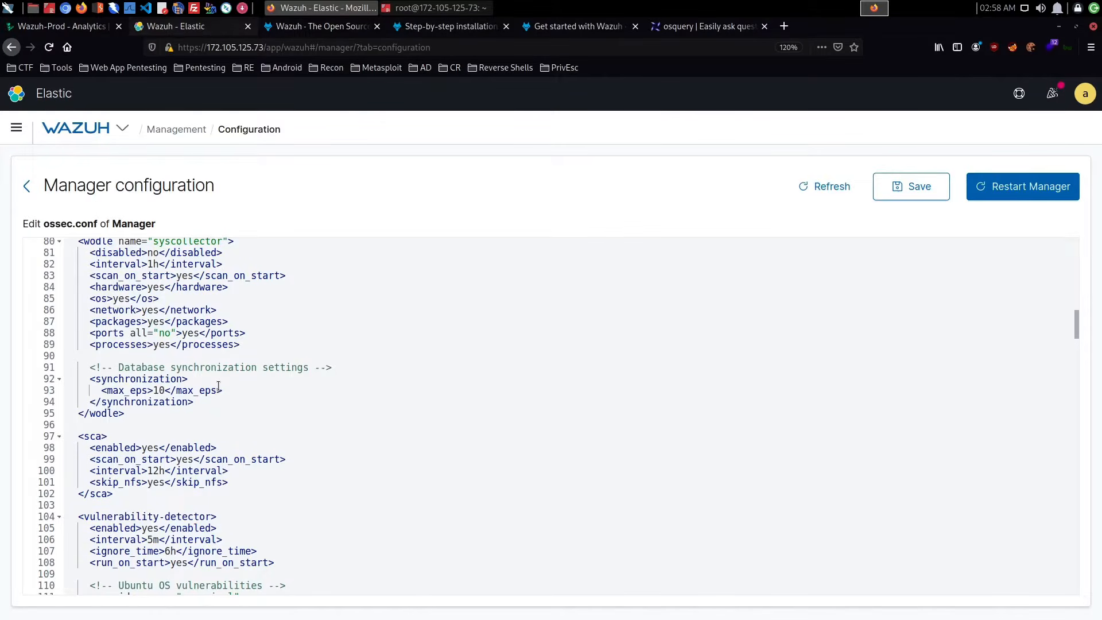
pyautogui.scroll(-5, 218, 386)
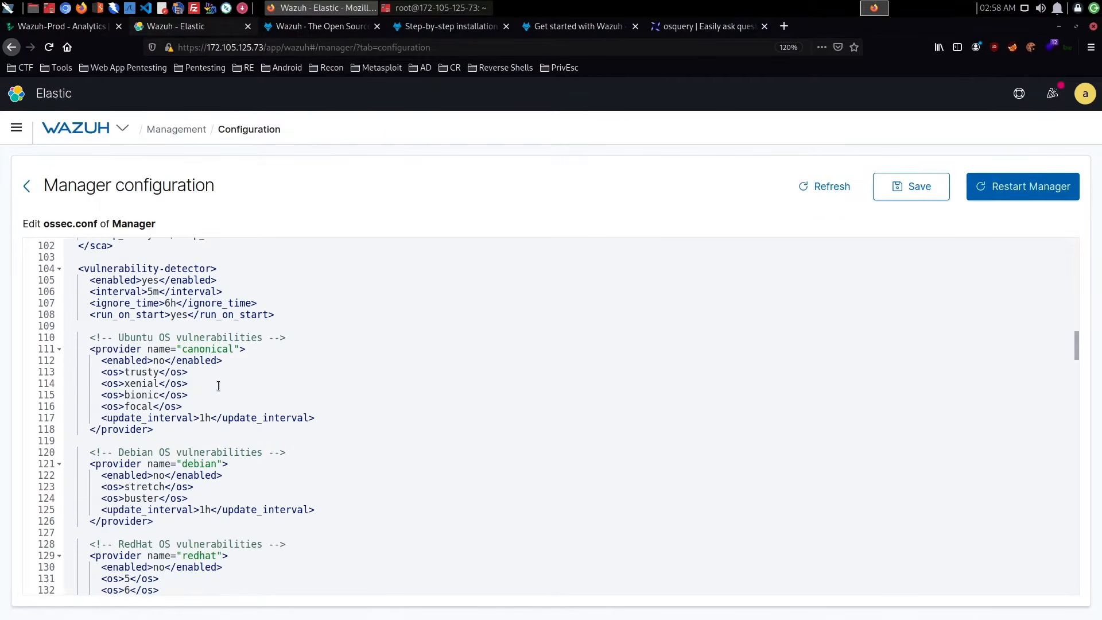
# - Examine the vulnerability-detector section's enabled, interval and ignore time options and its operating system providers
pyautogui.scroll(2, 218, 386)
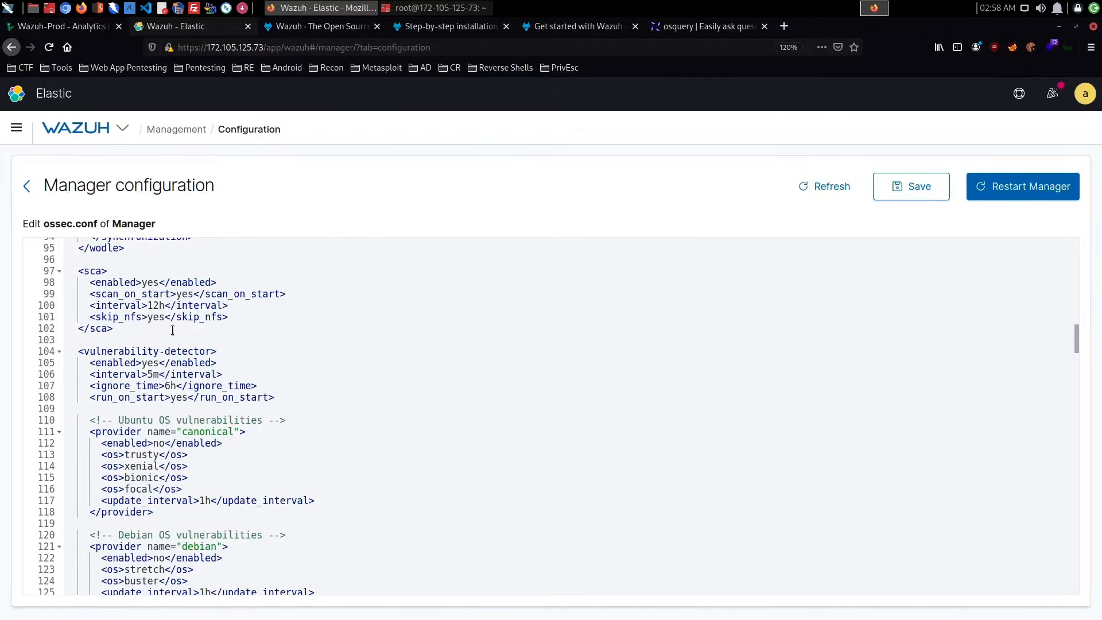
pyautogui.click(156, 360)
pyautogui.doubleClick(147, 361)
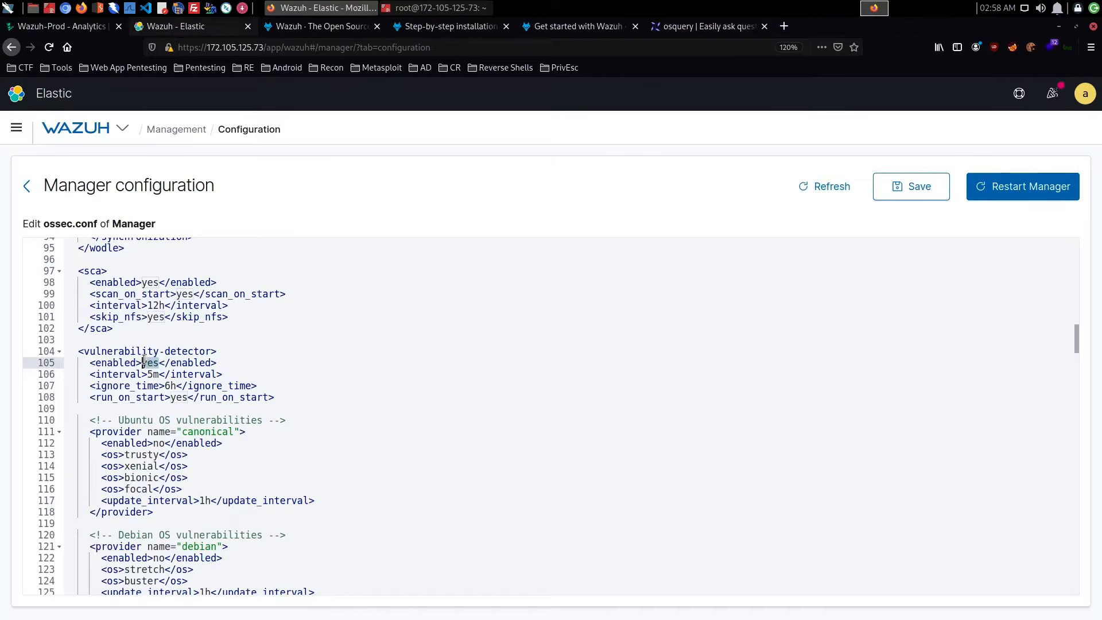
pyautogui.click(166, 385)
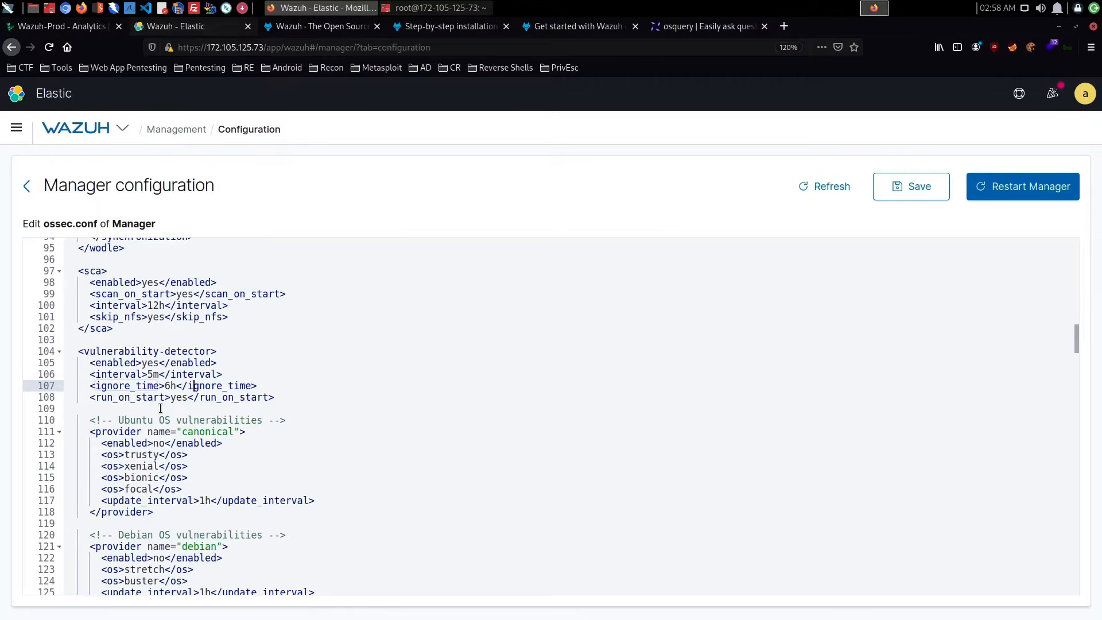
pyautogui.scroll(-3, 282, 394)
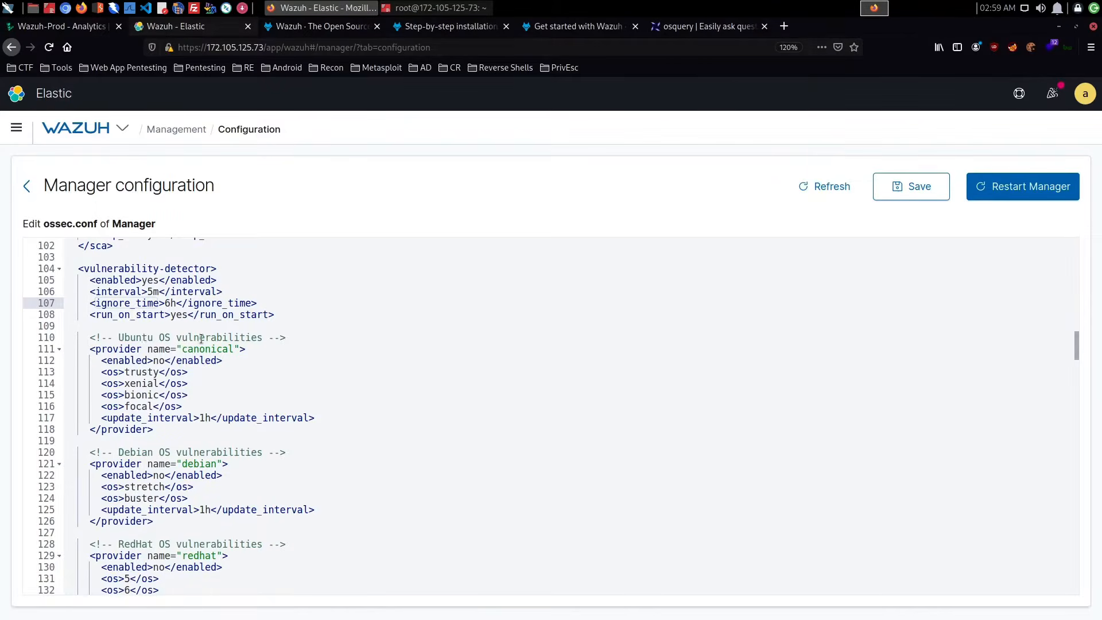
pyautogui.scroll(-6, 201, 338)
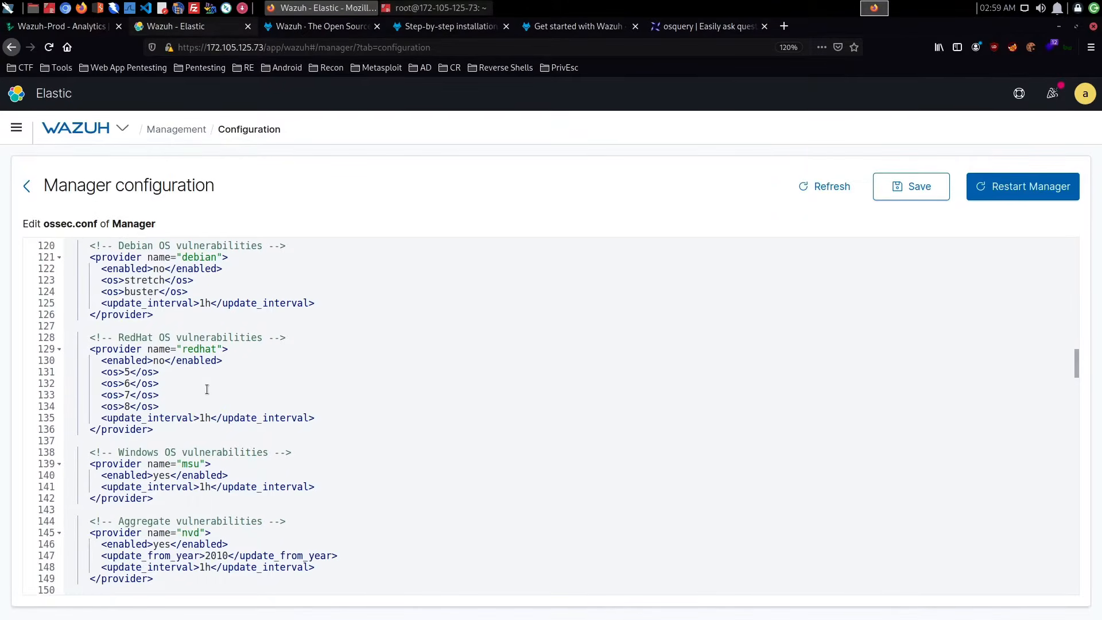
# - Set the enabled option of the Ubuntu (canonical) vulnerability provider to yes in ossec.conf
pyautogui.scroll(4, 205, 407)
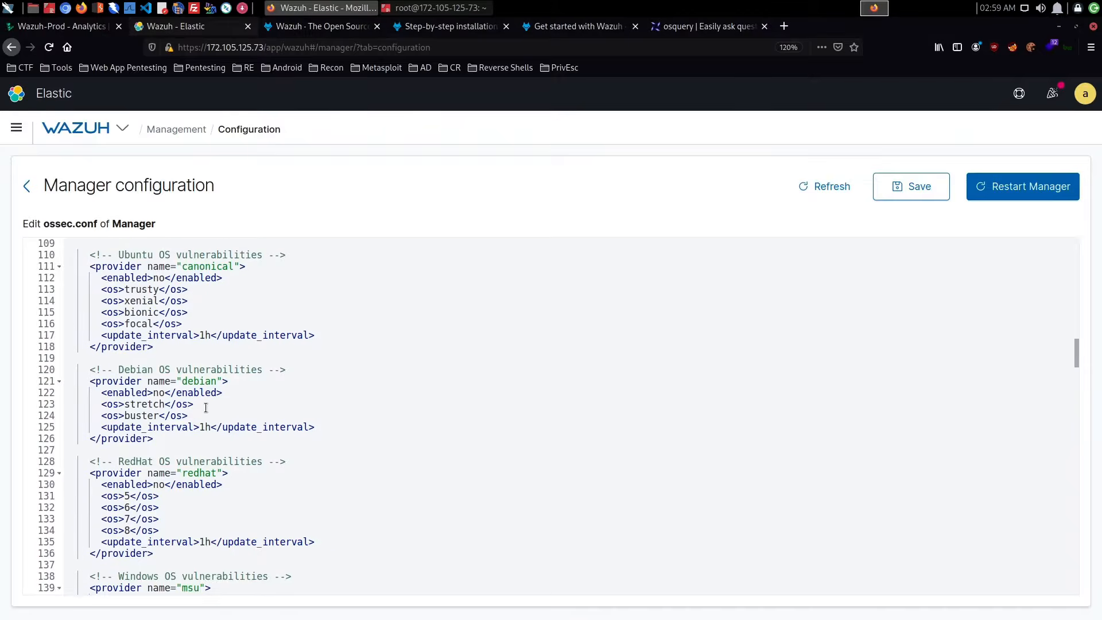
pyautogui.click(165, 281)
pyautogui.press('BackSpace')
pyautogui.press('BackSpace')
pyautogui.write('yes')
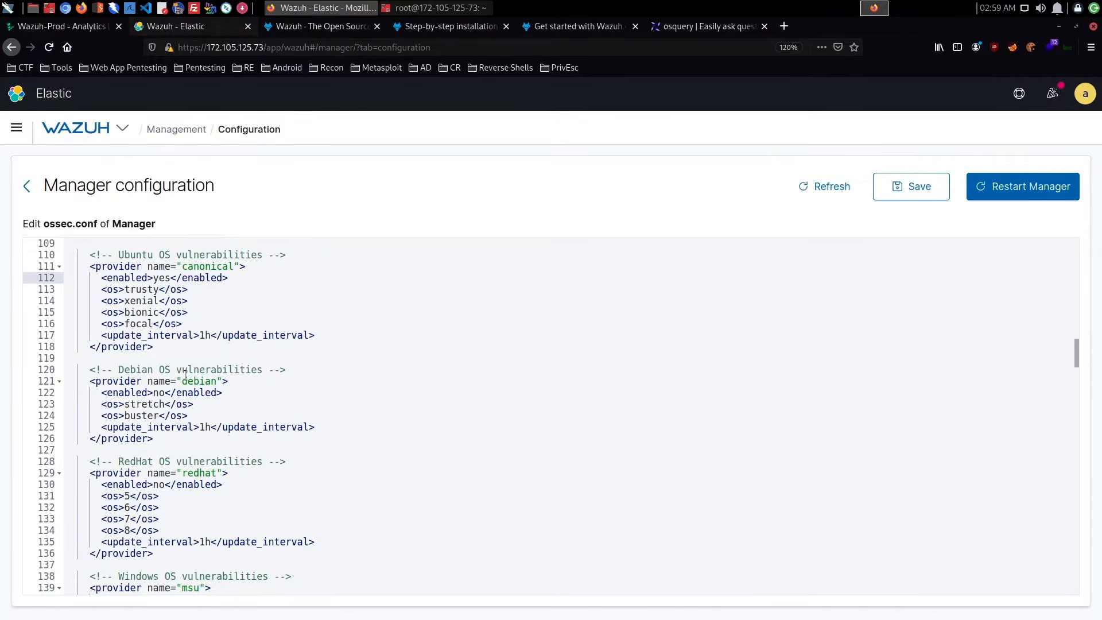
# - Set the enabled option of the Debian vulnerability provider to yes in ossec.conf
pyautogui.click(159, 395)
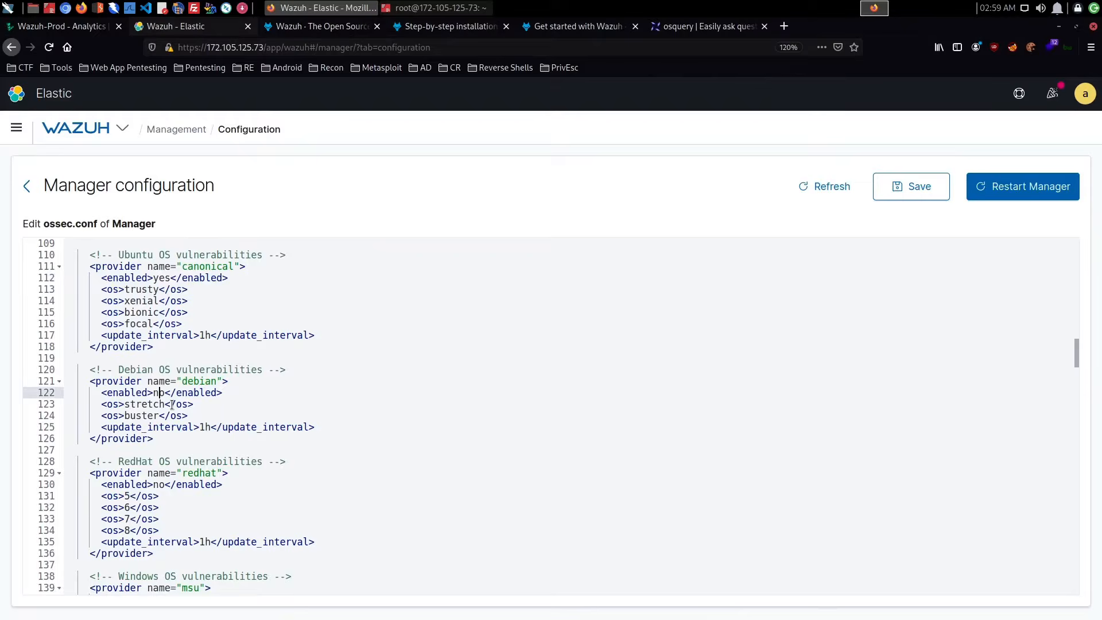
pyautogui.press('BackSpace')
pyautogui.press('BackSpace')
pyautogui.write('yes')
# - Review the RedHat, Windows (msu) and aggregate (nvd) vulnerability providers in ossec.conf
pyautogui.scroll(-2, 240, 343)
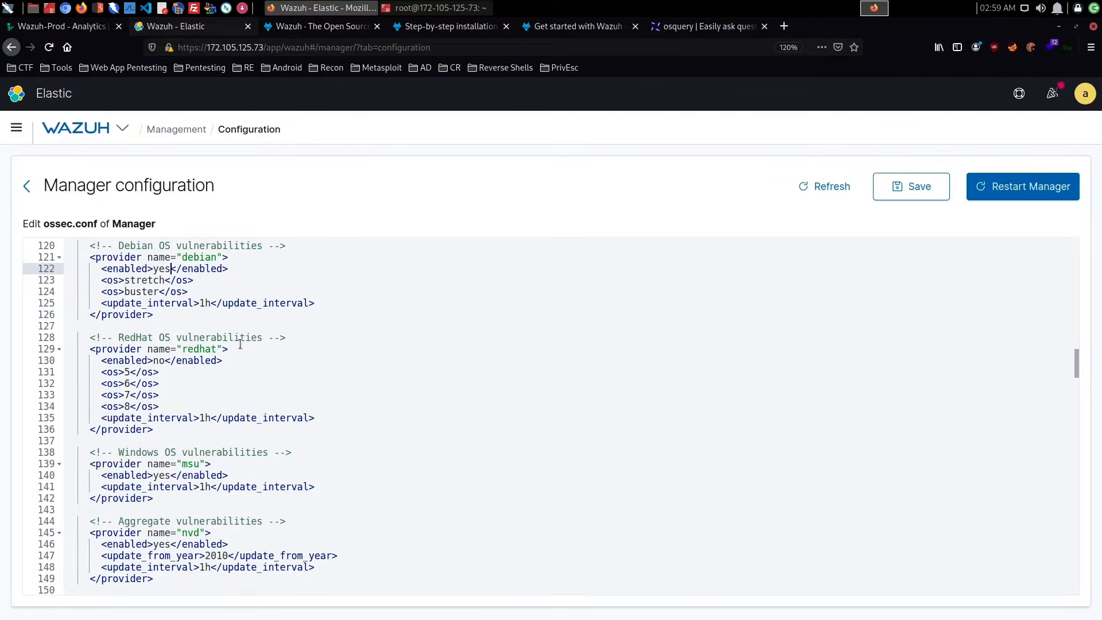
pyautogui.scroll(-2, 241, 343)
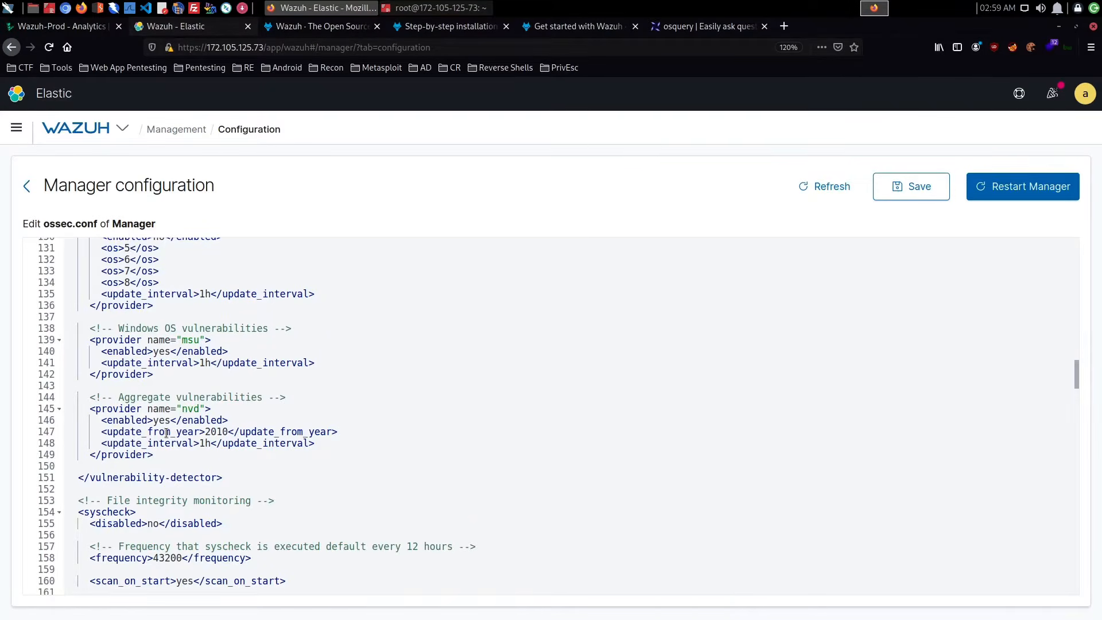
pyautogui.click(223, 408)
# - Search the web for "wazuh vulnerability providers" in a new browser tab
pyautogui.click(790, 28)
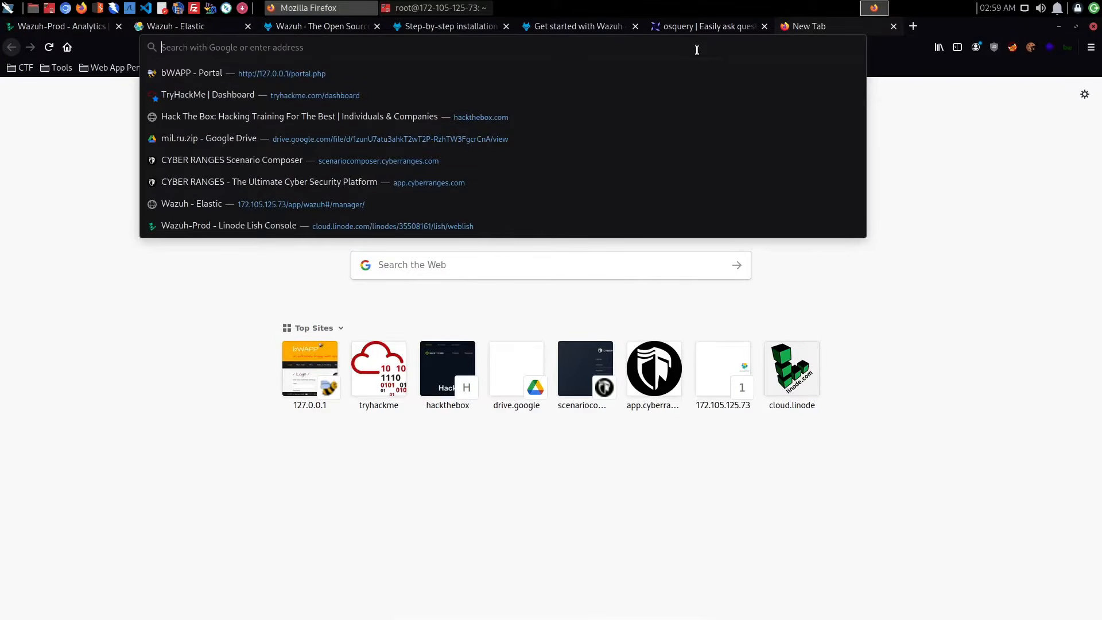
pyautogui.write('wazuh ')
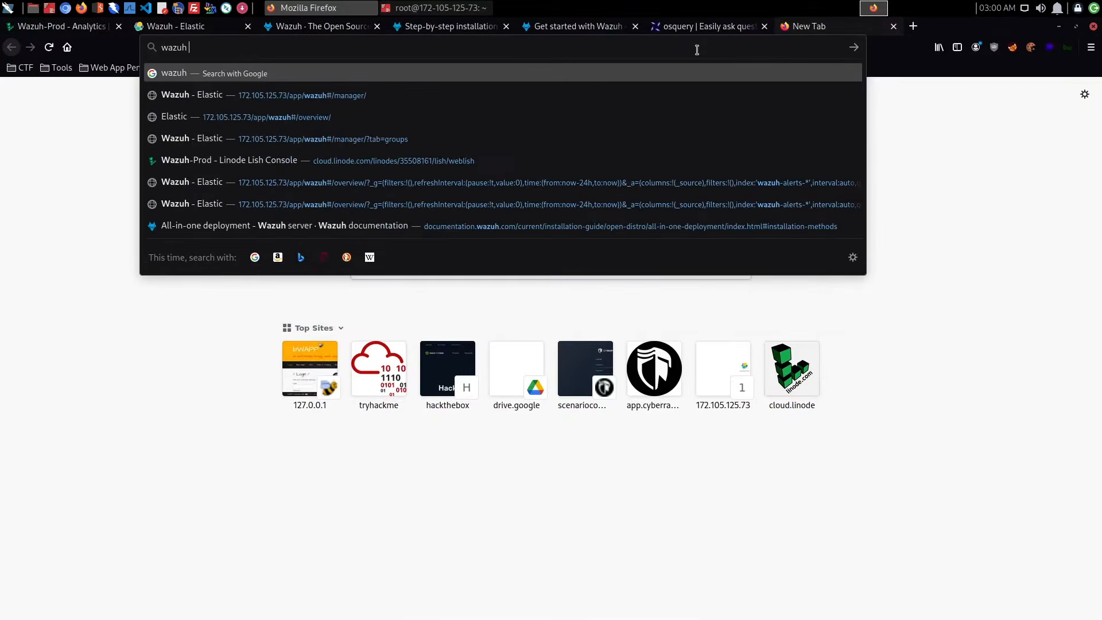
pyautogui.write('vulnerab')
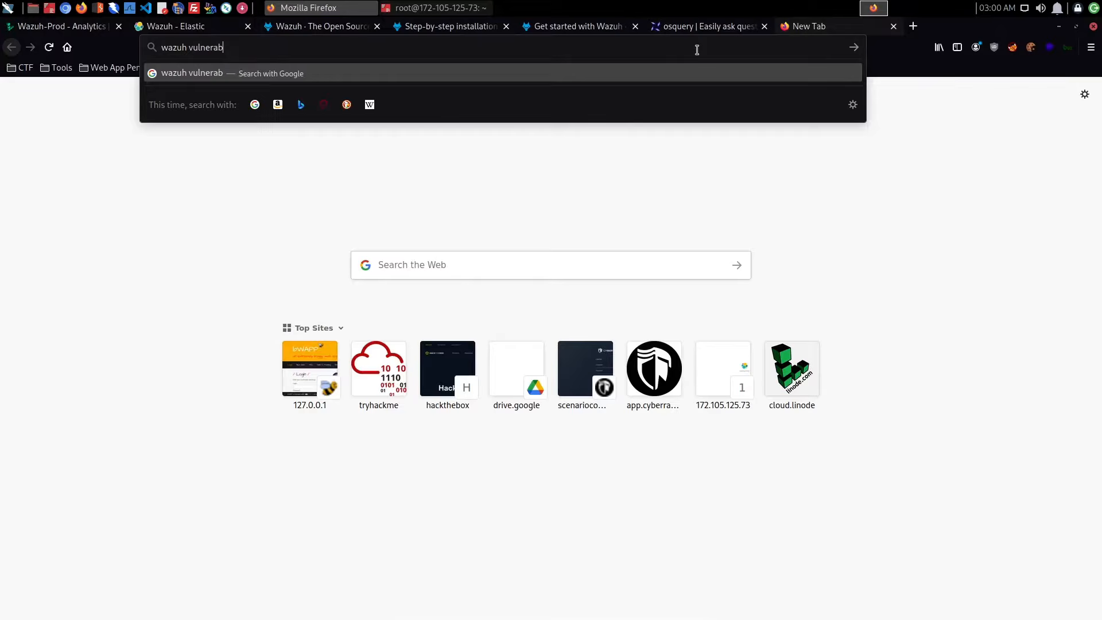
pyautogui.write('ility provid')
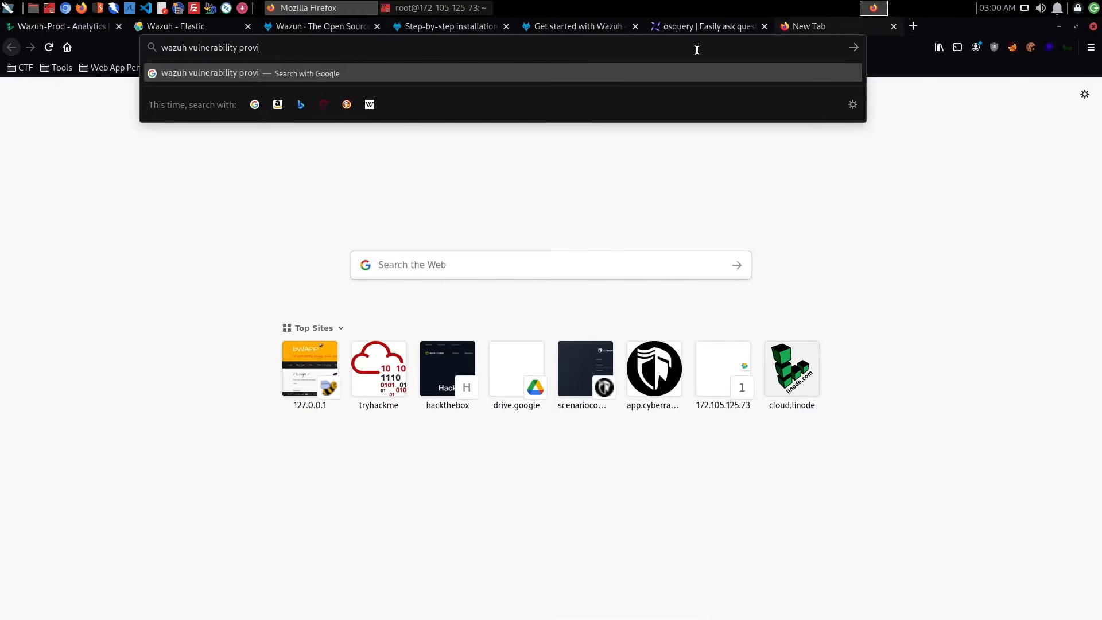
pyautogui.write('ers')
pyautogui.press('Return')
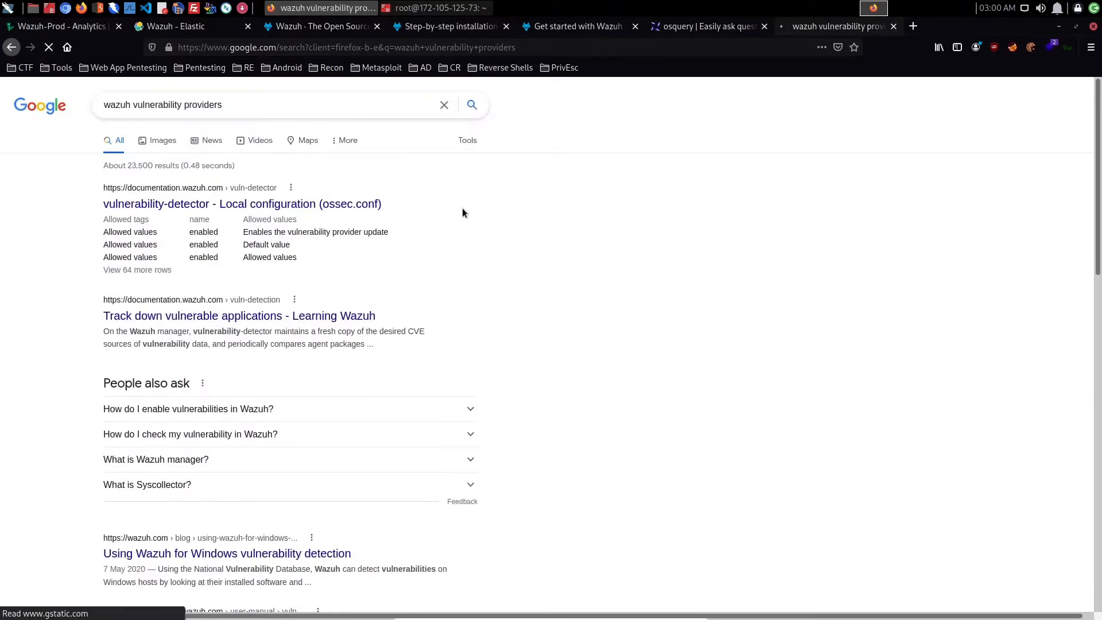
# - Open Wazuh's "How it works" vulnerability detection documentation from the search results and read which repositories supply the CVE data
pyautogui.scroll(-3, 365, 204)
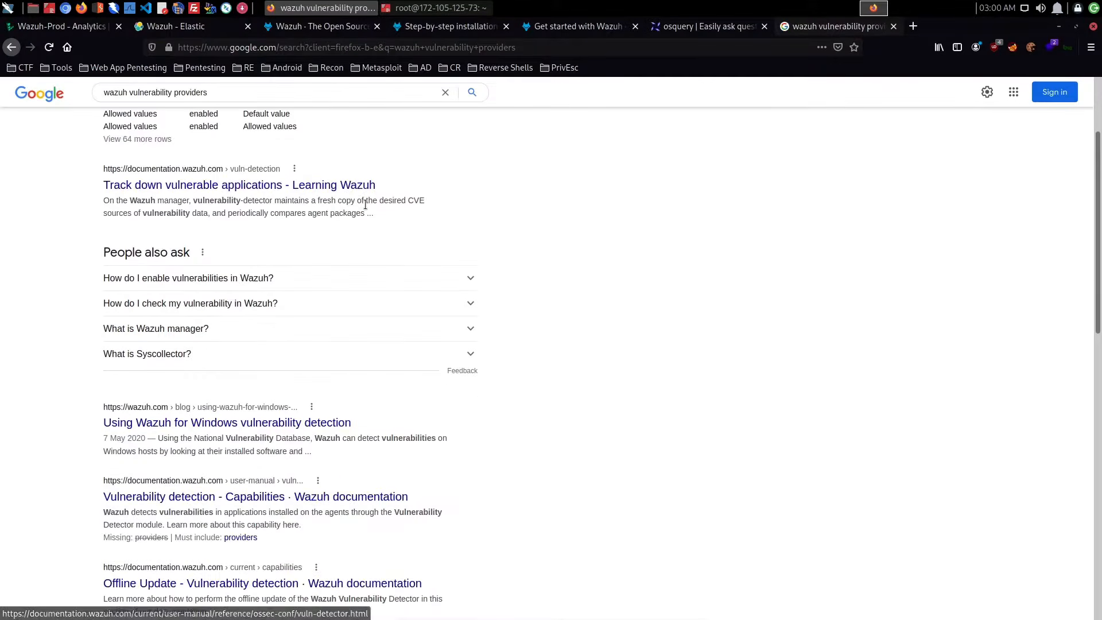
pyautogui.scroll(-4, 365, 204)
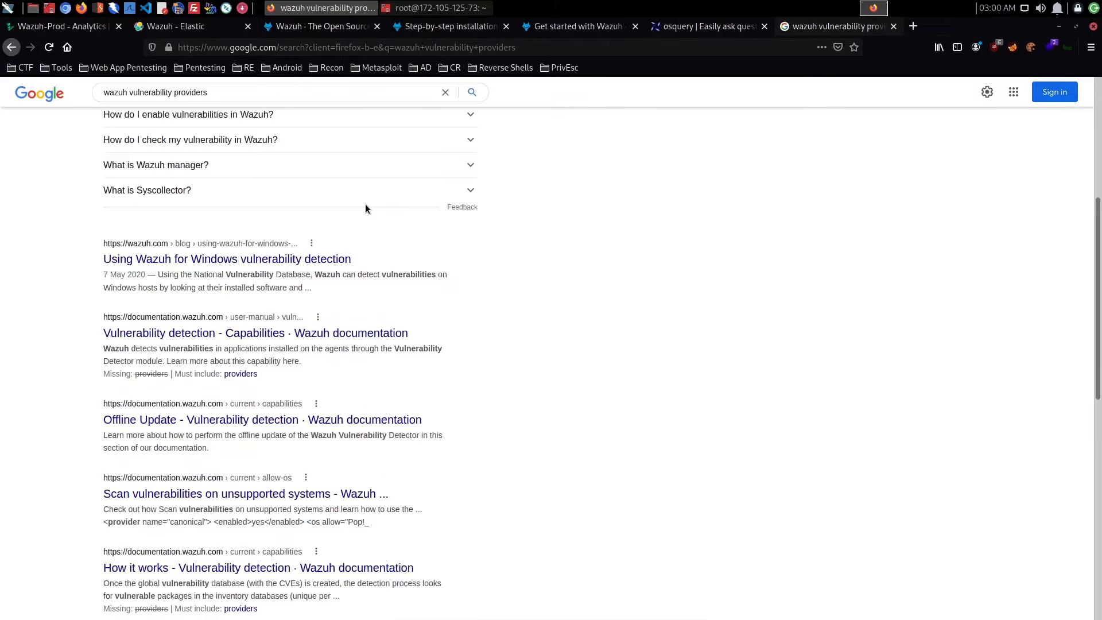
pyautogui.scroll(-4, 365, 208)
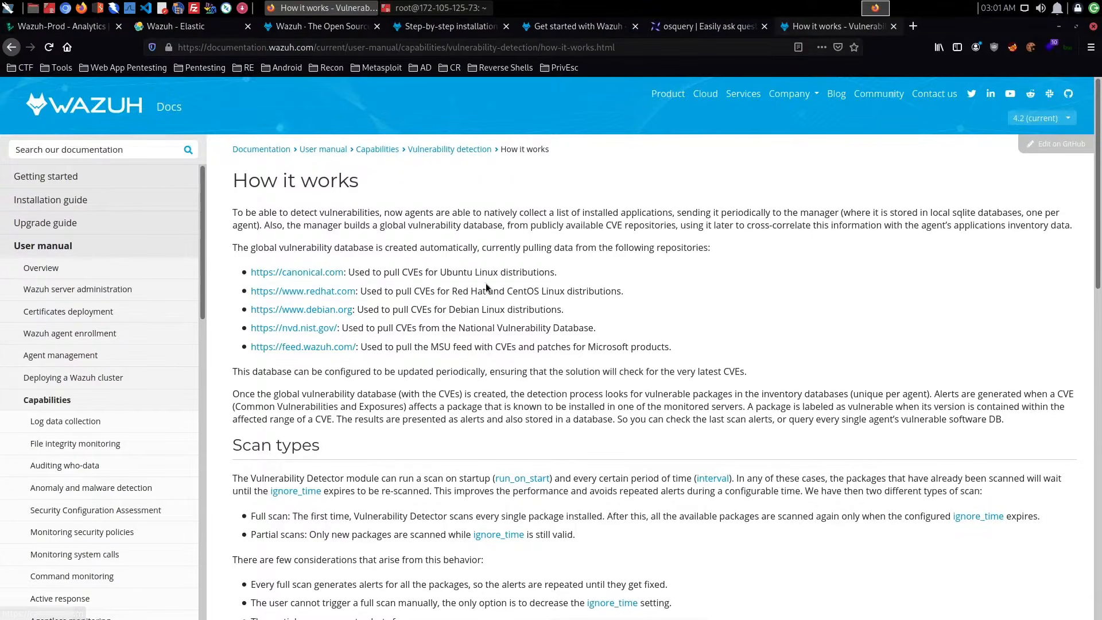
pyautogui.moveTo(401, 274); pyautogui.dragTo(634, 277)
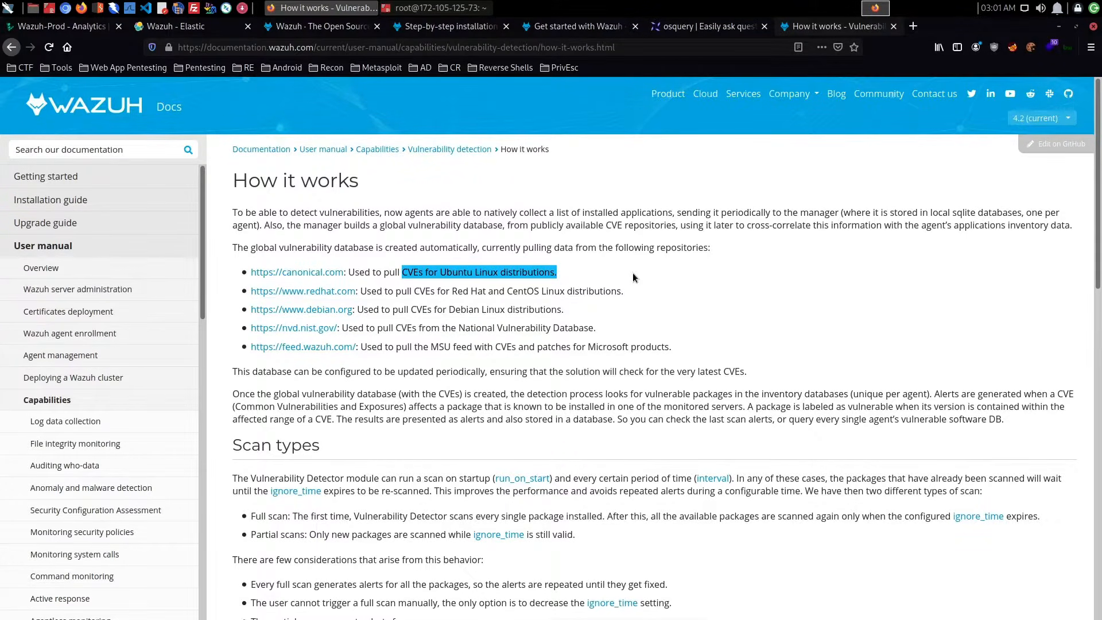
pyautogui.click(632, 273)
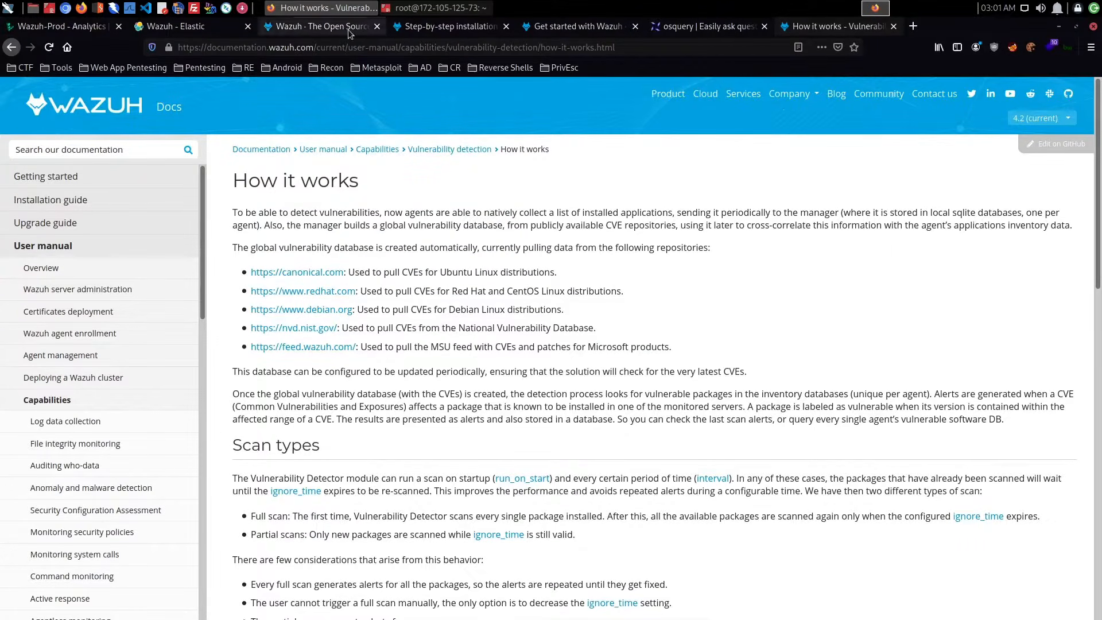
# - Return to the manager's ossec.conf and review the file integrity monitoring (syscheck) section, including its disabled option and ignored files
pyautogui.click(222, 27)
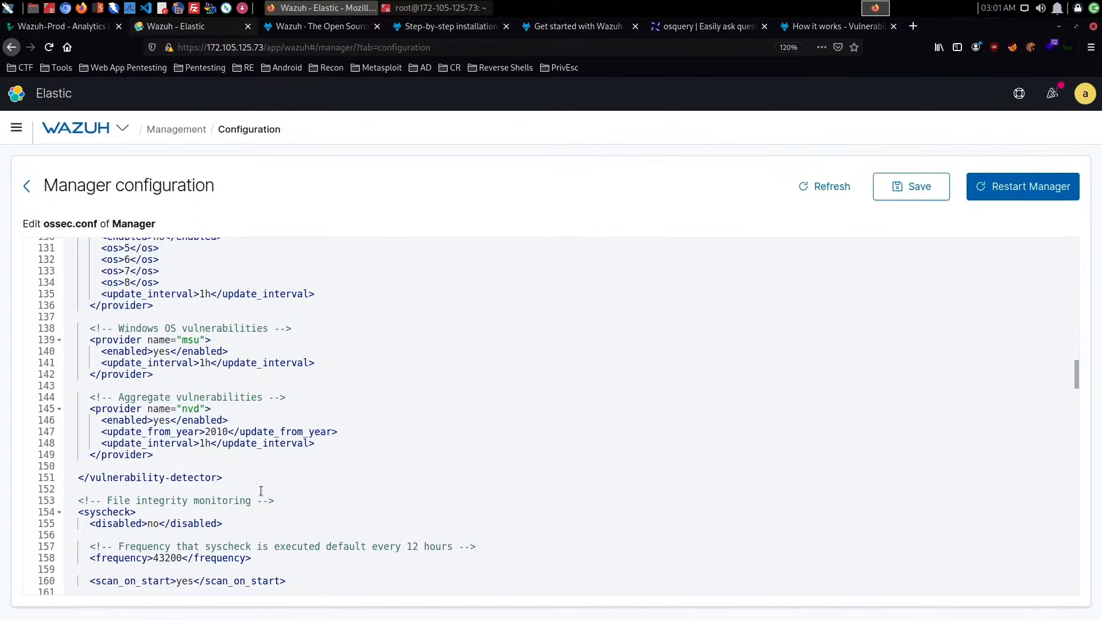
pyautogui.scroll(-2, 261, 491)
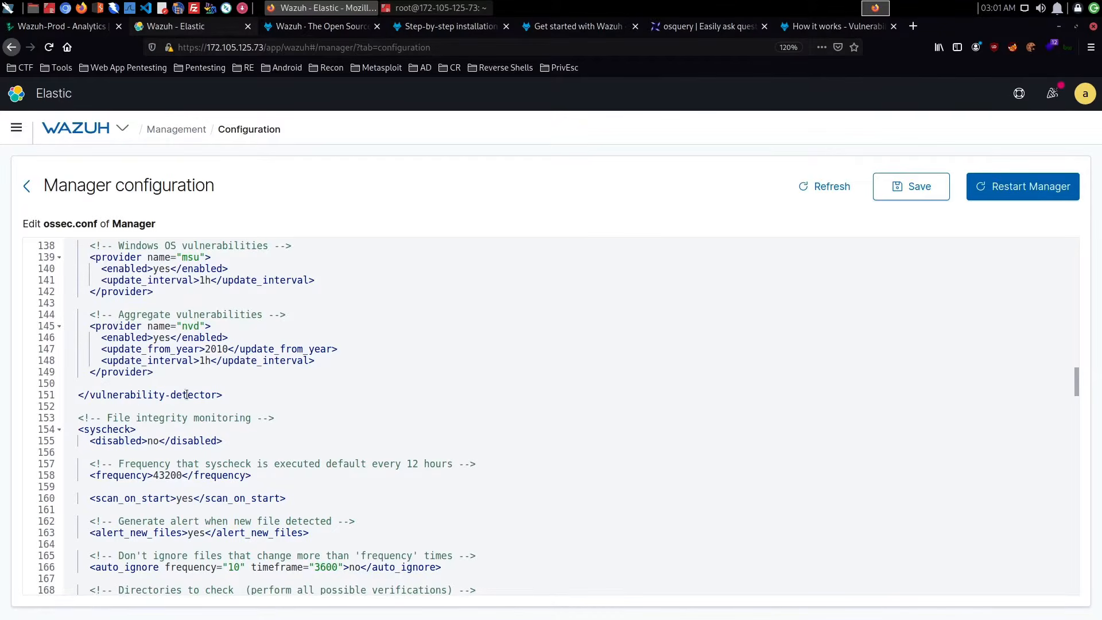
pyautogui.scroll(-2, 277, 402)
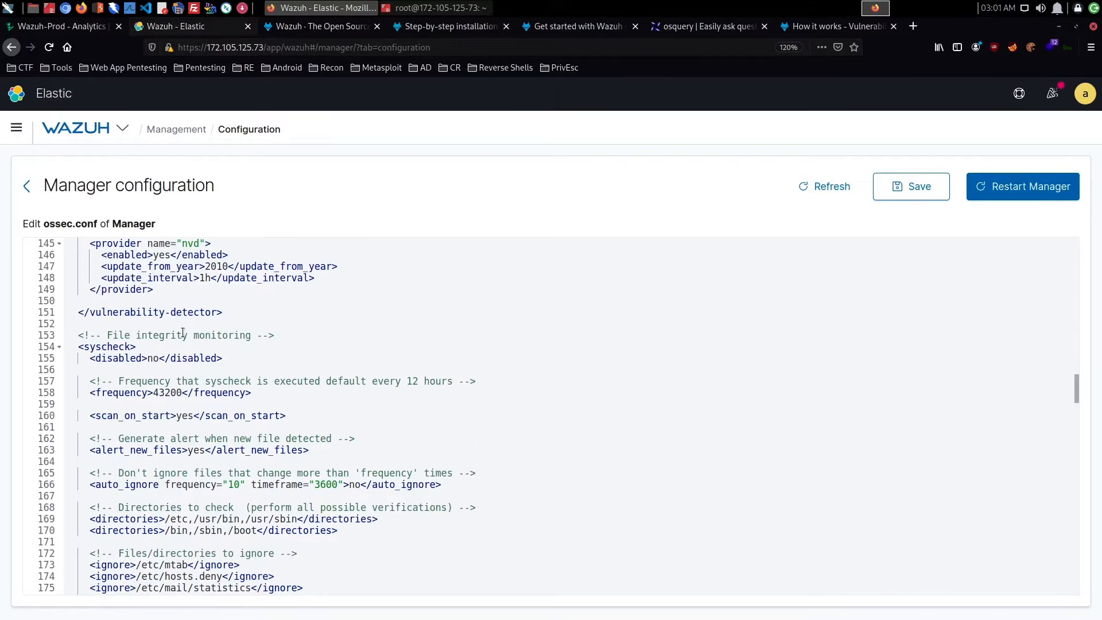
pyautogui.moveTo(159, 358); pyautogui.dragTo(149, 359)
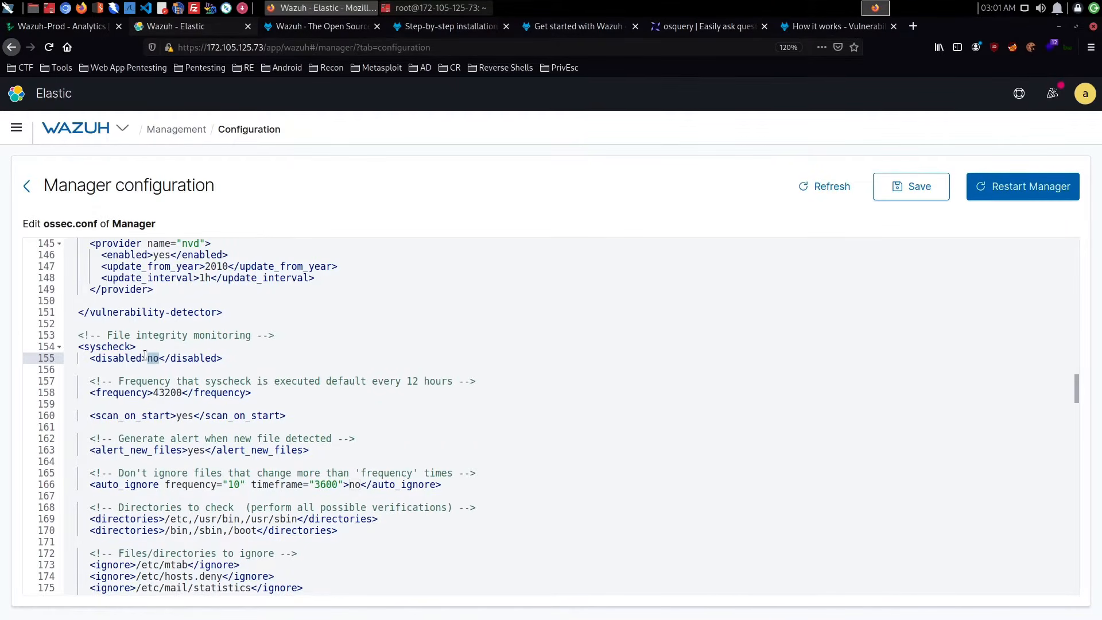
pyautogui.click(222, 365)
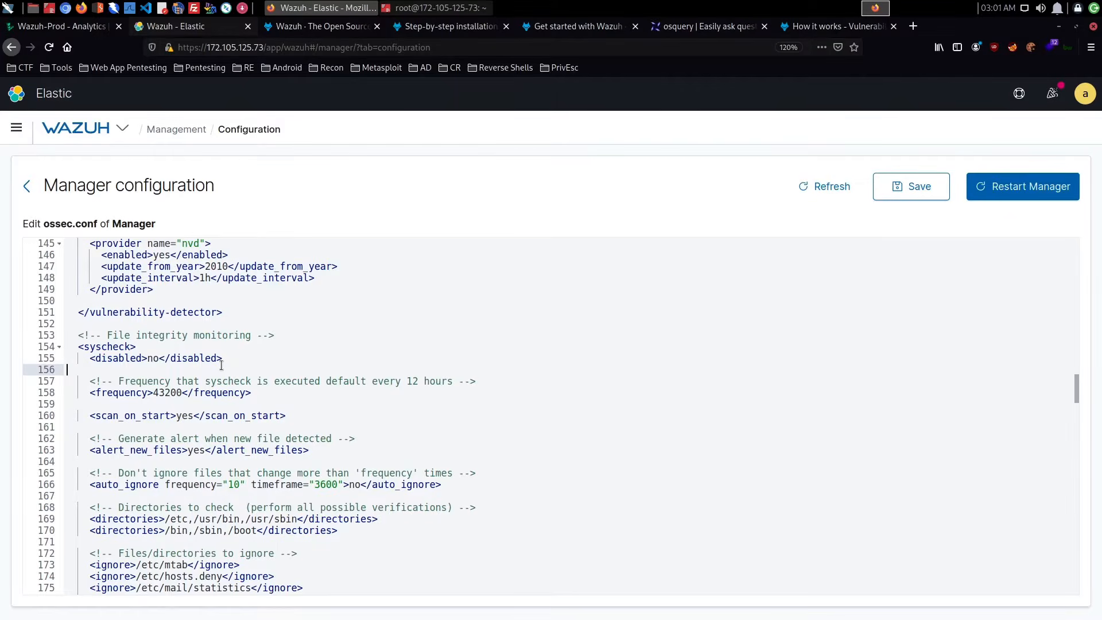
pyautogui.scroll(-3, 221, 365)
pyautogui.scroll(-10, 221, 363)
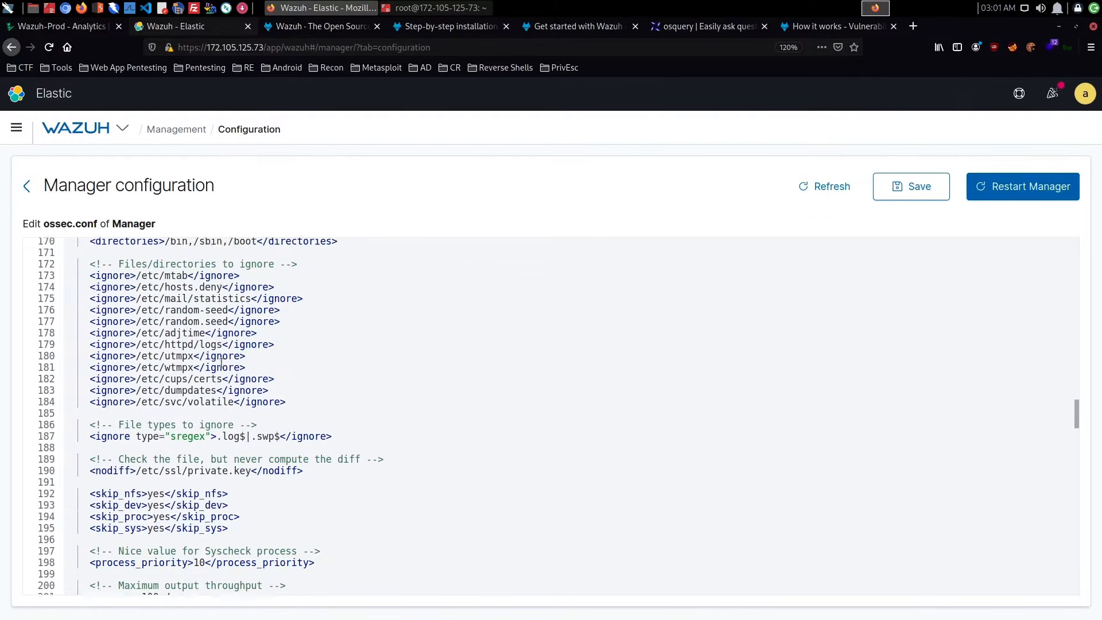
pyautogui.scroll(-5, 221, 362)
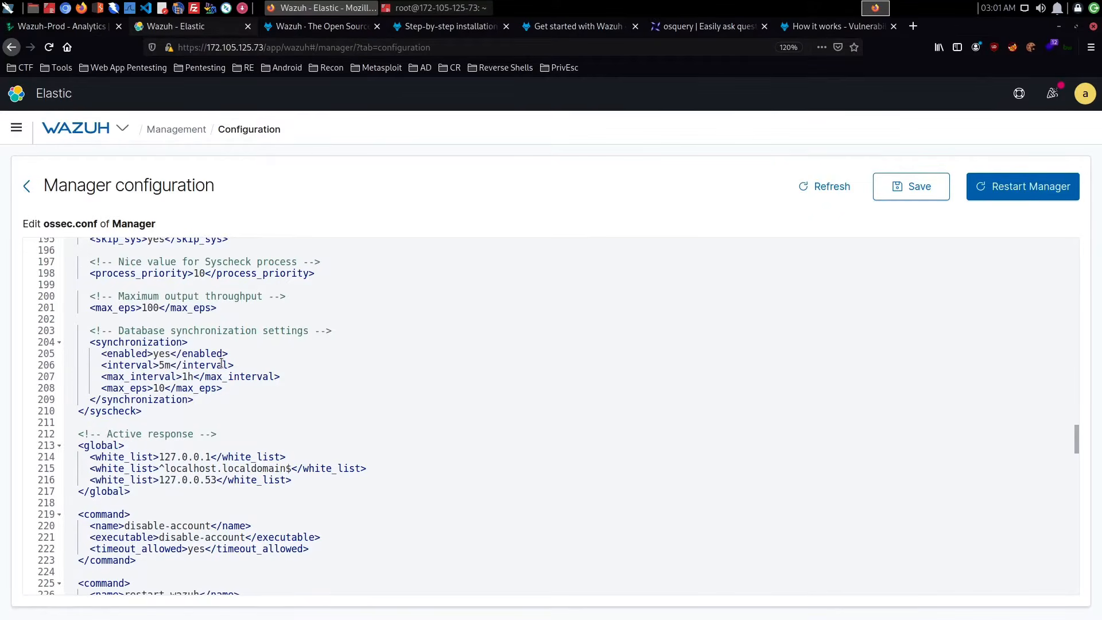
# - Review the active response, command, ruleset and localfile sections through to the end of ossec.conf
pyautogui.scroll(-4, 222, 363)
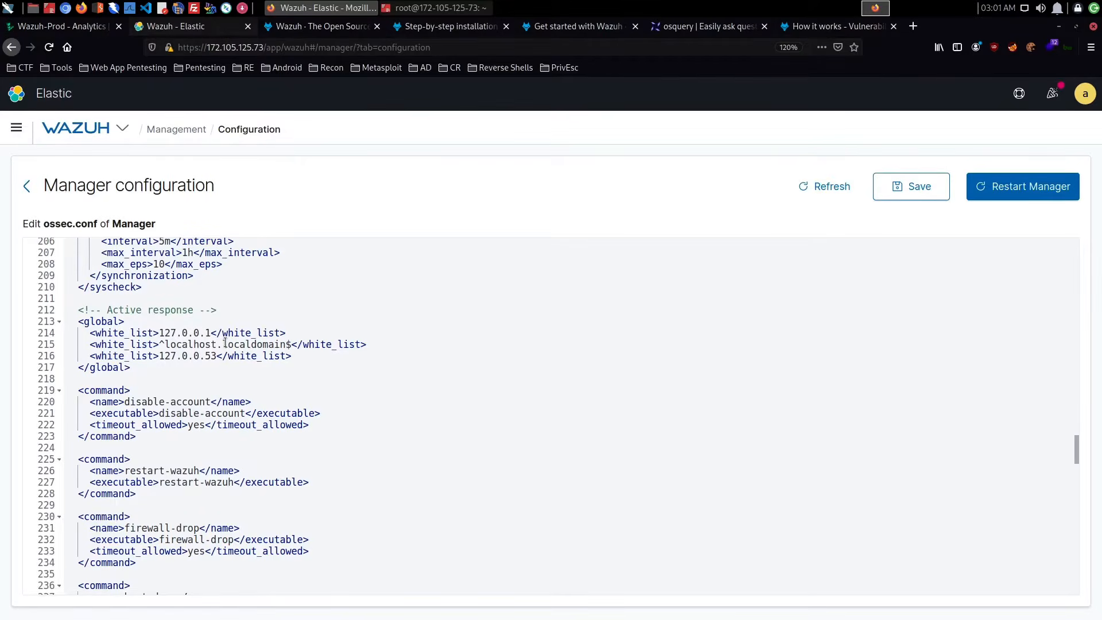
pyautogui.scroll(-6, 319, 344)
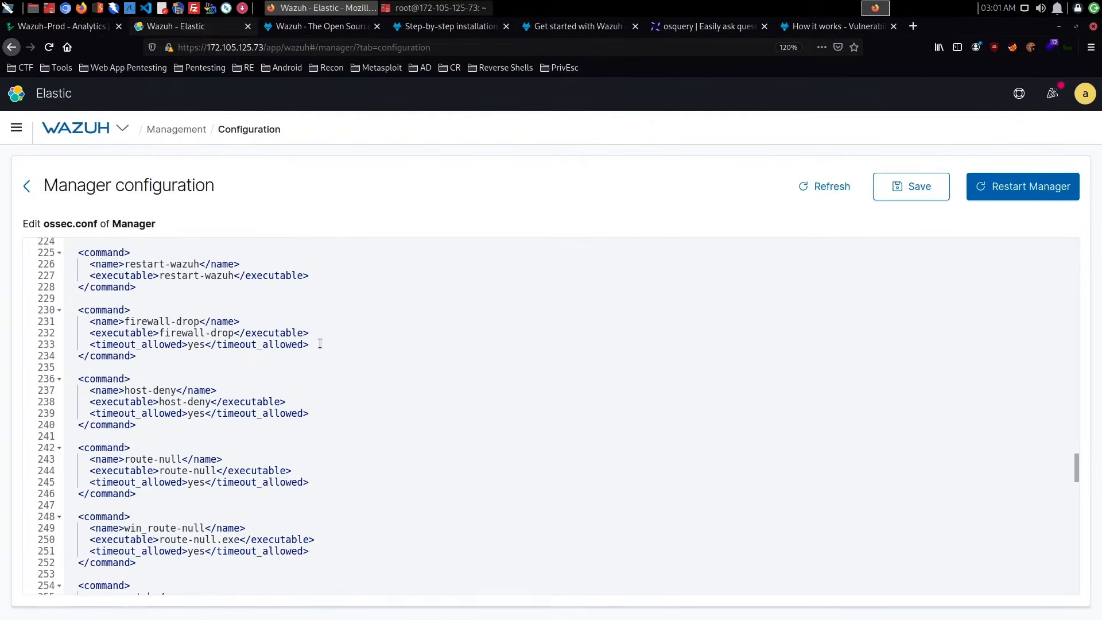
pyautogui.scroll(-17, 320, 344)
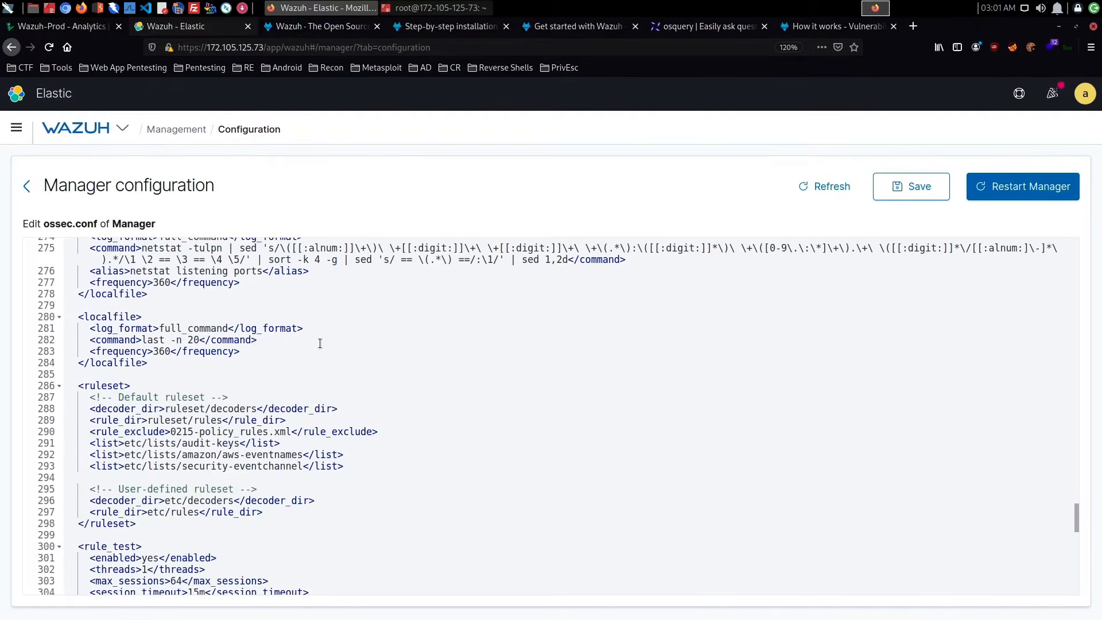
pyautogui.scroll(-8, 320, 344)
pyautogui.scroll(-13, 319, 344)
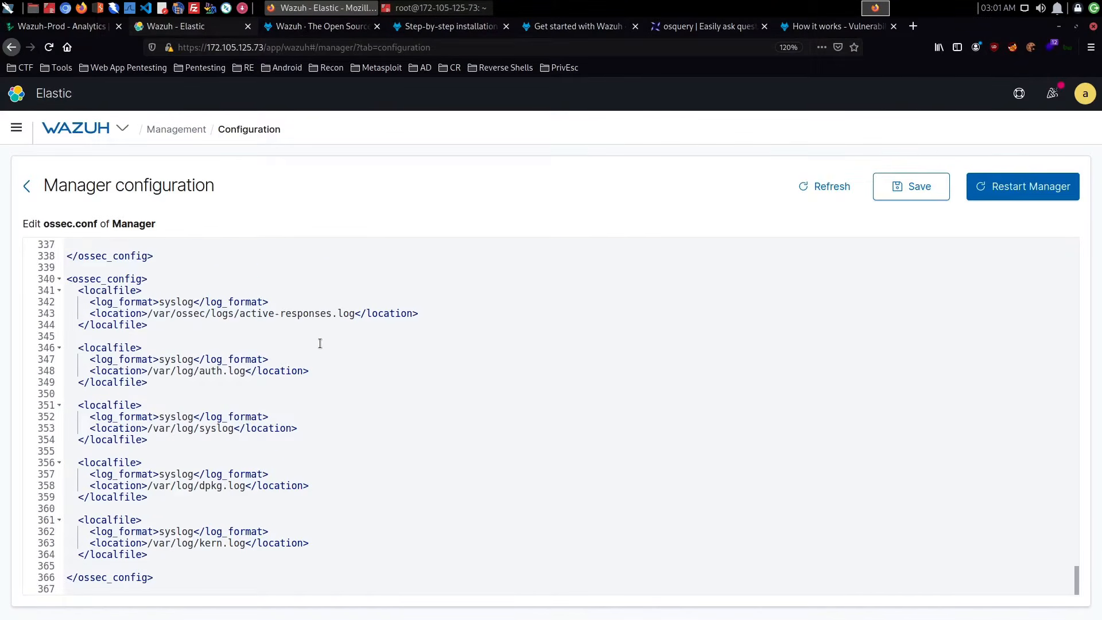
# - Save the edited ossec.conf and restart the Wazuh manager, confirming the restart
pyautogui.click(912, 186)
pyautogui.click(1018, 195)
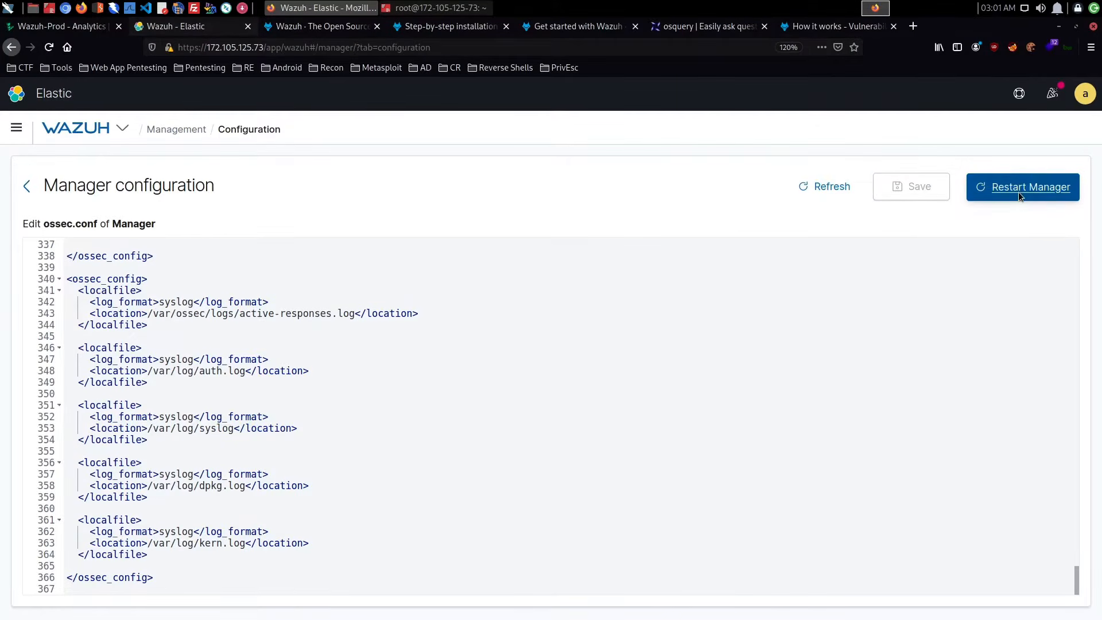
pyautogui.click(631, 342)
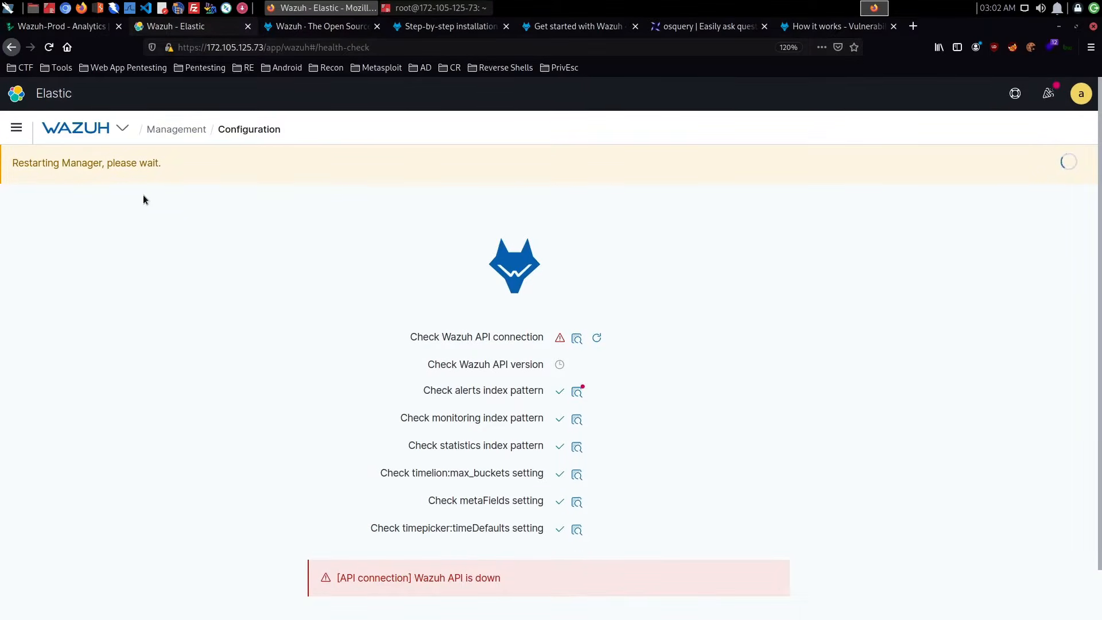
# - Reload the Wazuh health check, view the API connection check's details and retry that check
pyautogui.click(57, 50)
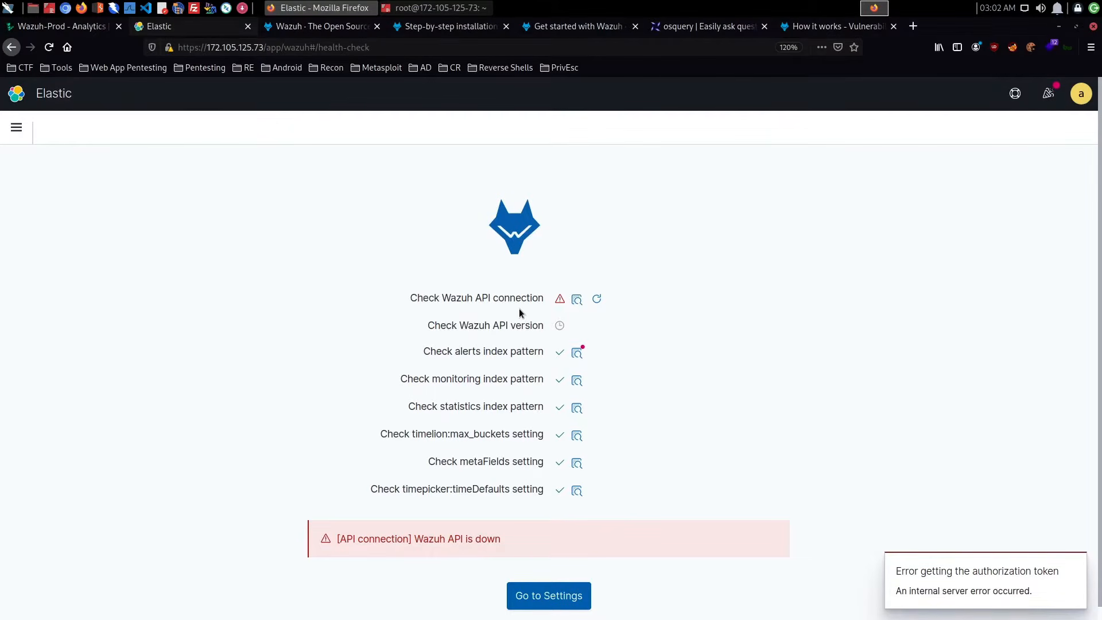
pyautogui.click(49, 47)
pyautogui.scroll(-1, 441, 170)
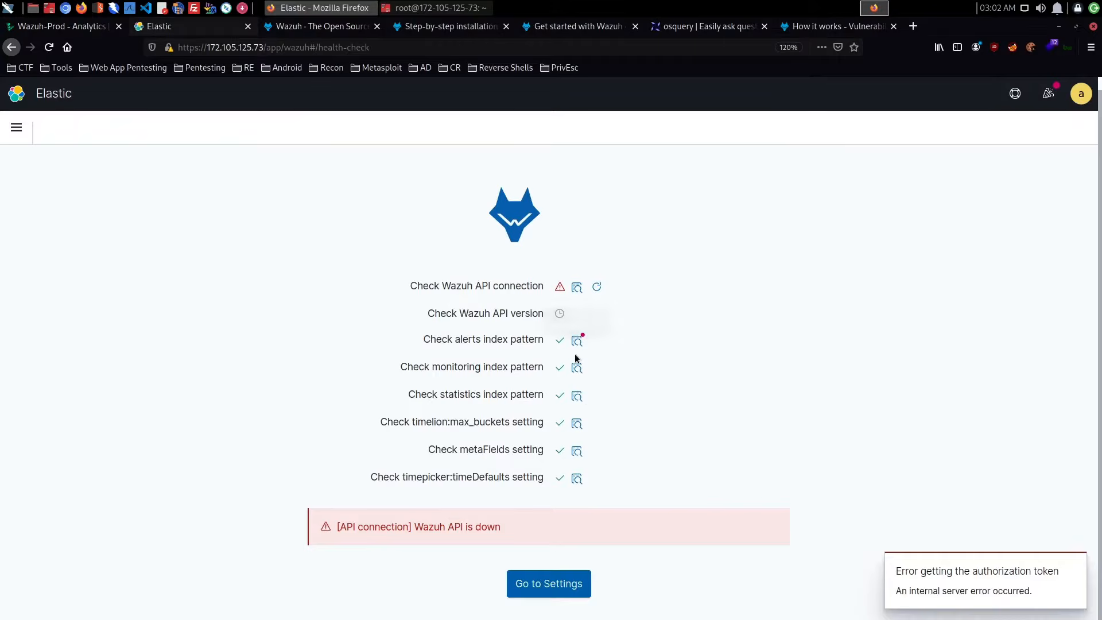
pyautogui.moveTo(556, 285)
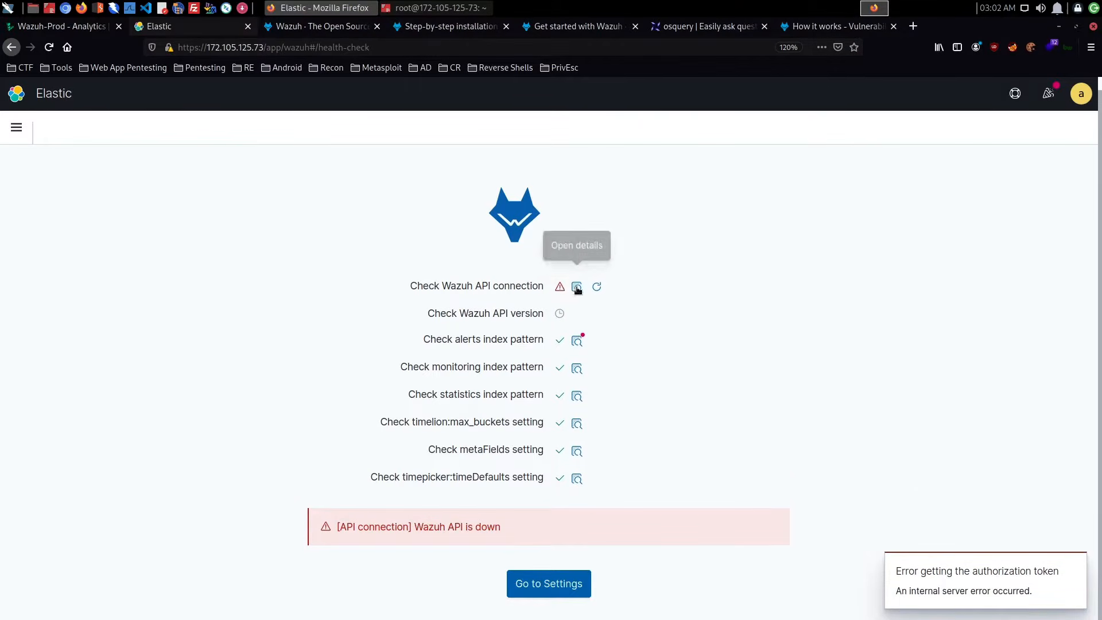
pyautogui.click(576, 287)
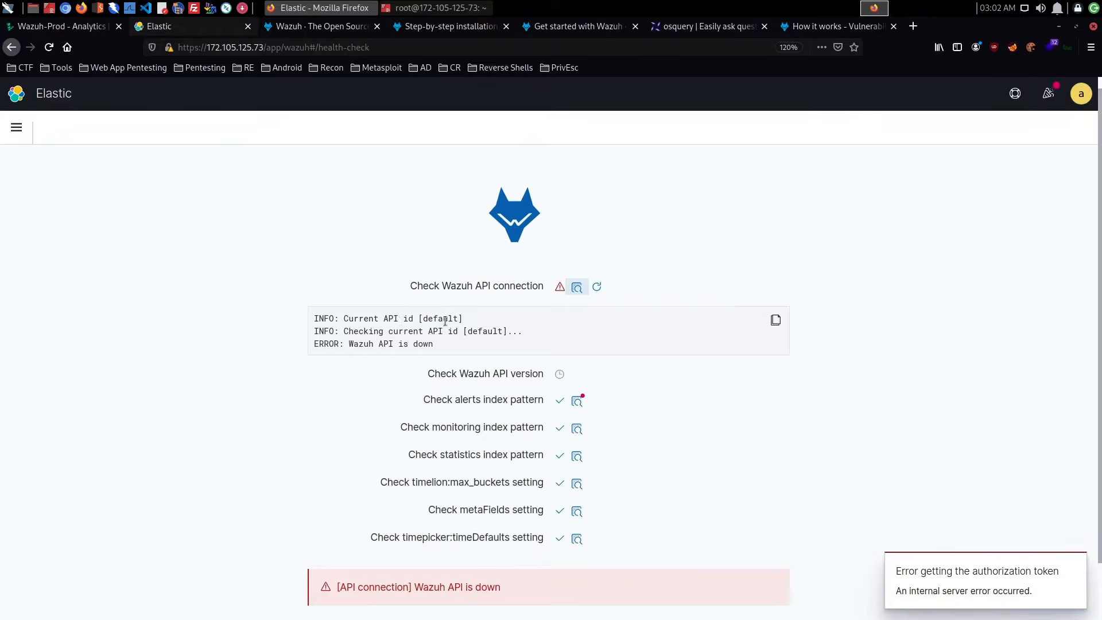
pyautogui.click(596, 288)
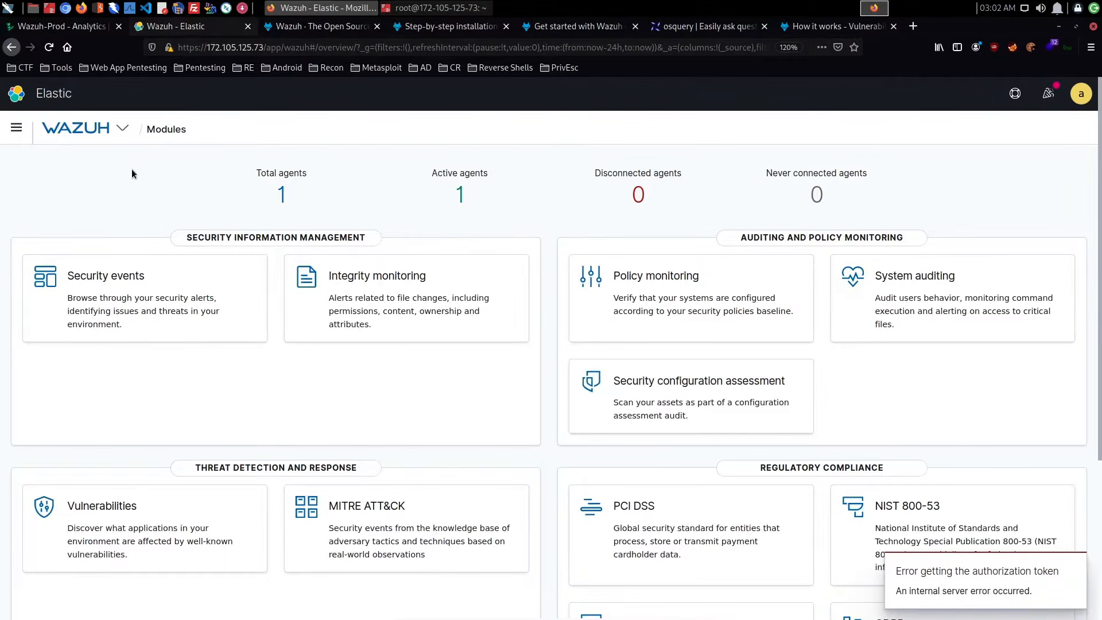
# - Open the Wazuh manager's Status page from the management section
pyautogui.click(122, 129)
pyautogui.click(162, 205)
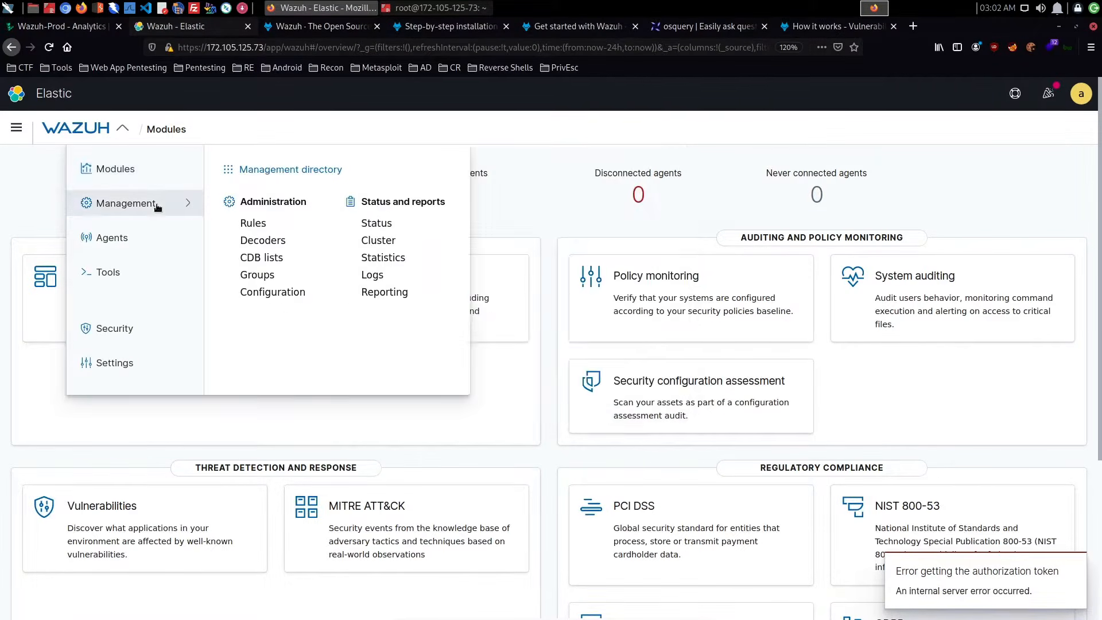
pyautogui.click(379, 229)
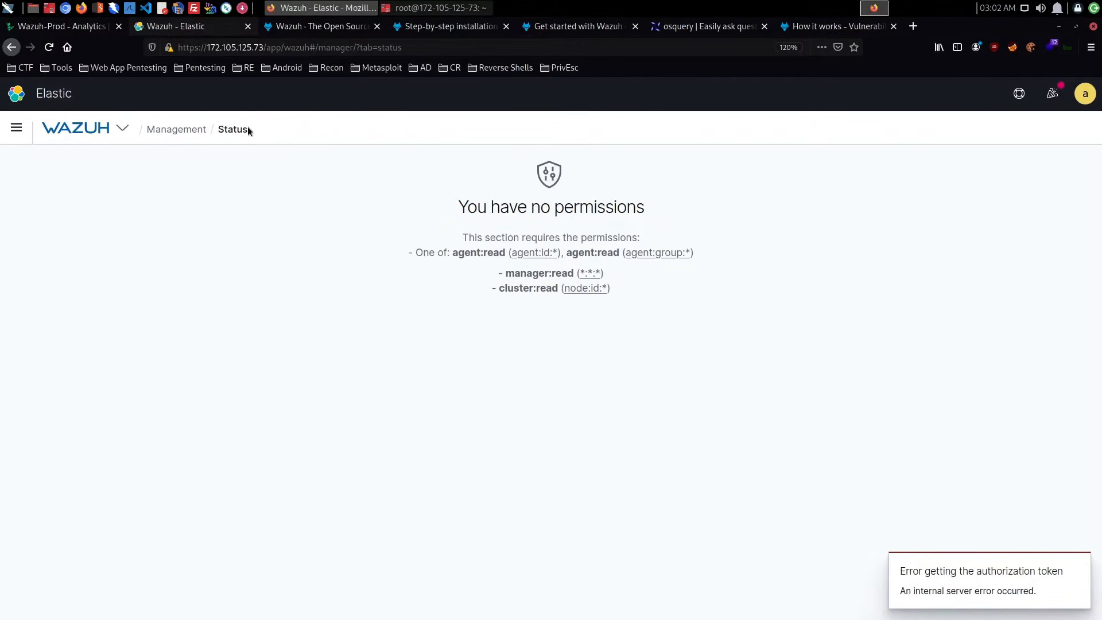
# - Open the management Statistics page and look through the Listener Engine charts
pyautogui.click(178, 129)
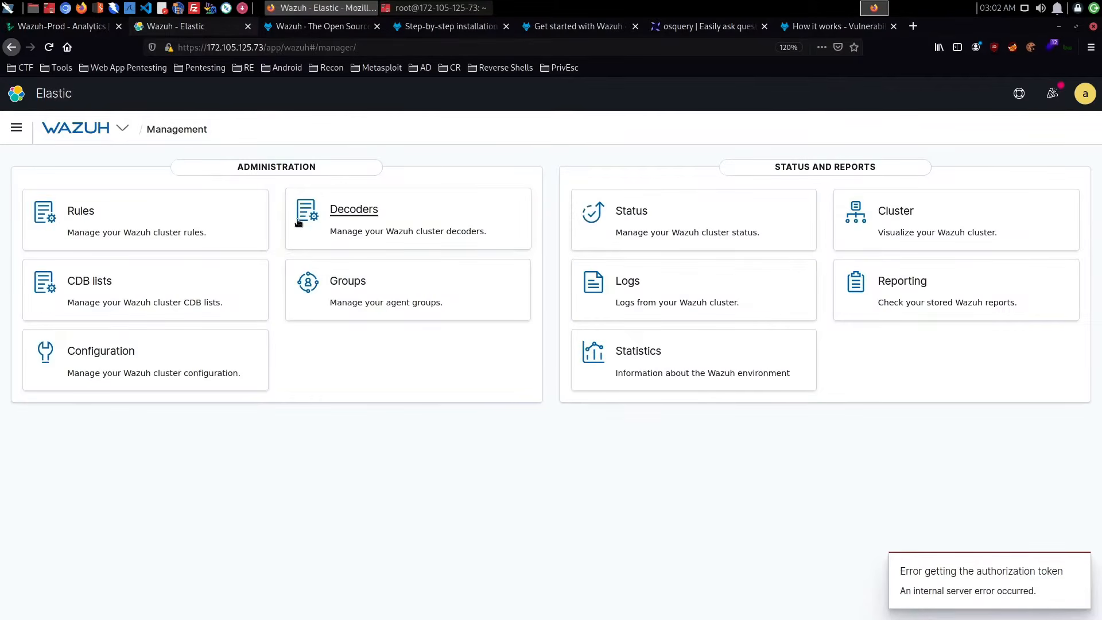
pyautogui.click(122, 128)
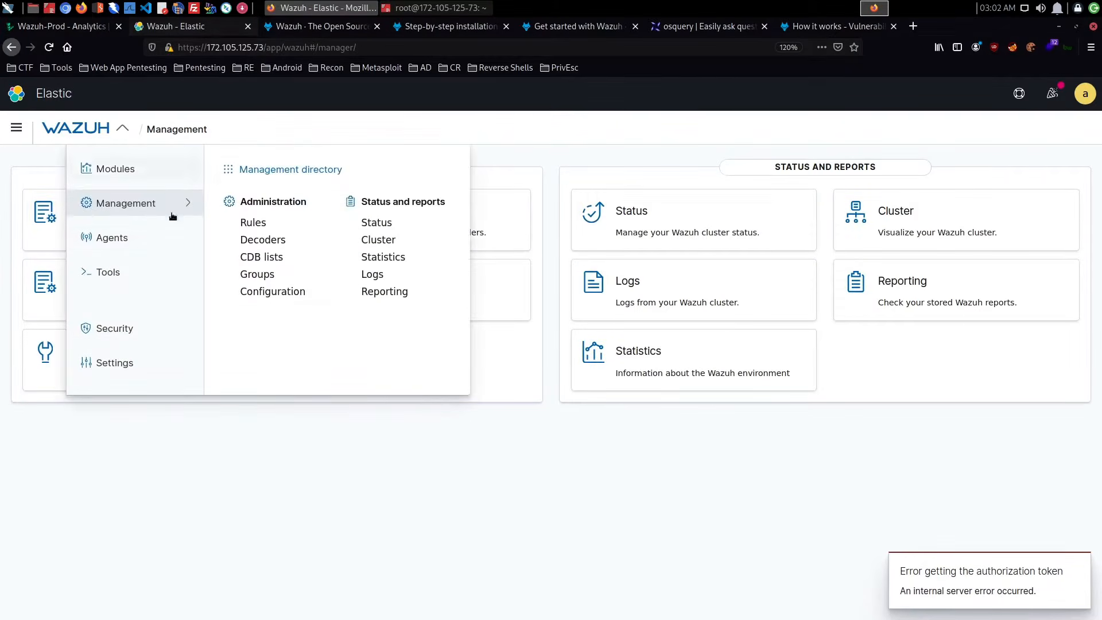
pyautogui.click(389, 259)
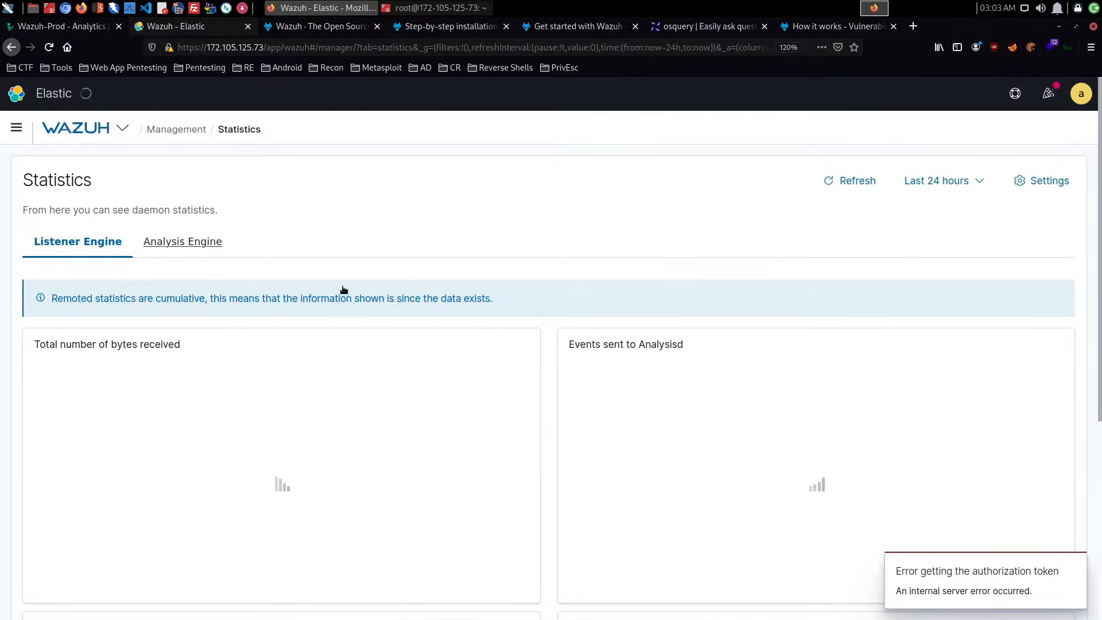
pyautogui.scroll(-2, 344, 290)
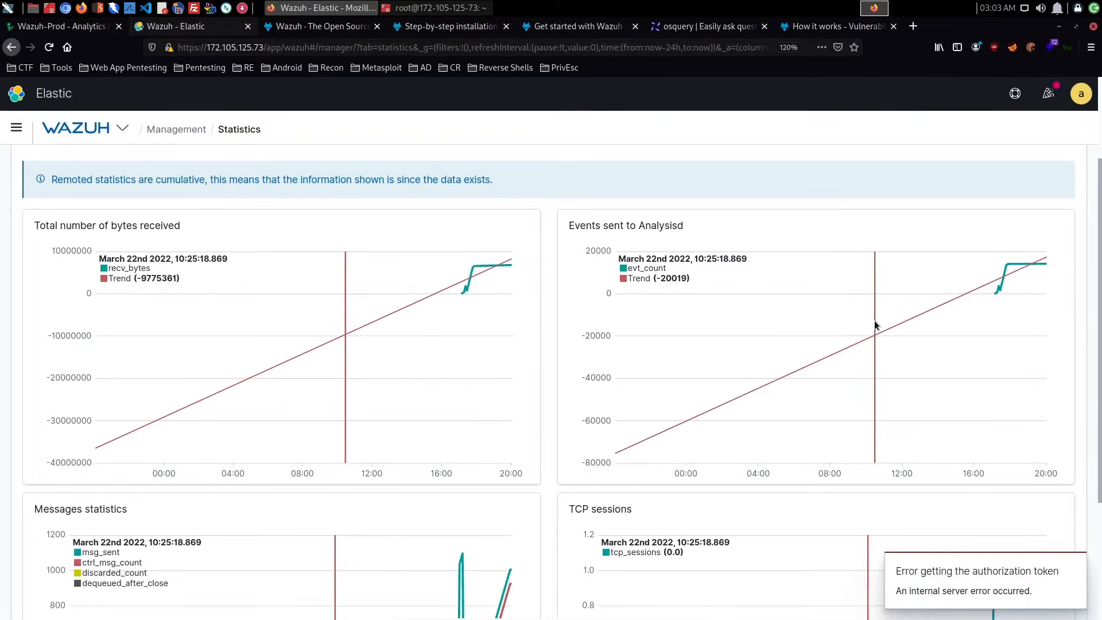
pyautogui.scroll(-3, 720, 337)
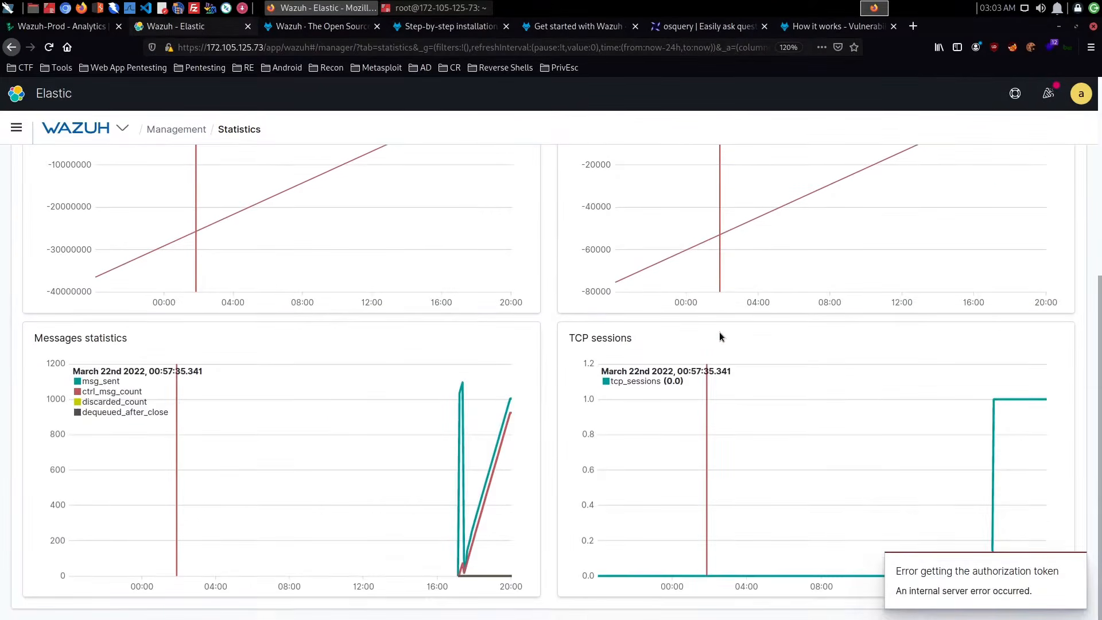
pyautogui.scroll(5, 720, 337)
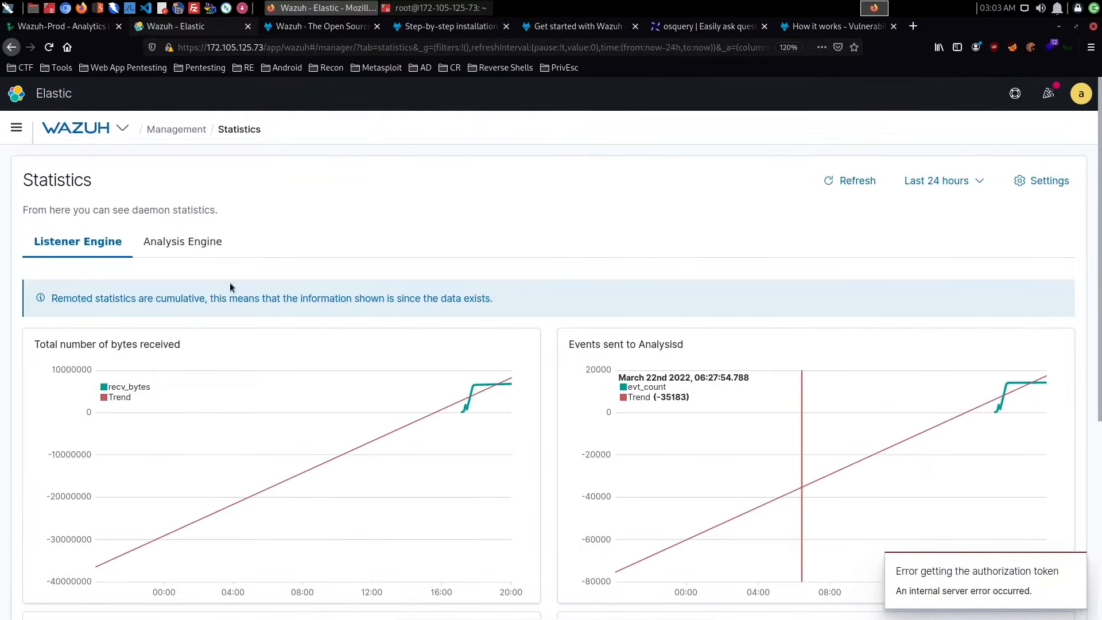
# - Open the Wazuh Agents page and check which permissions the section requires
pyautogui.click(187, 135)
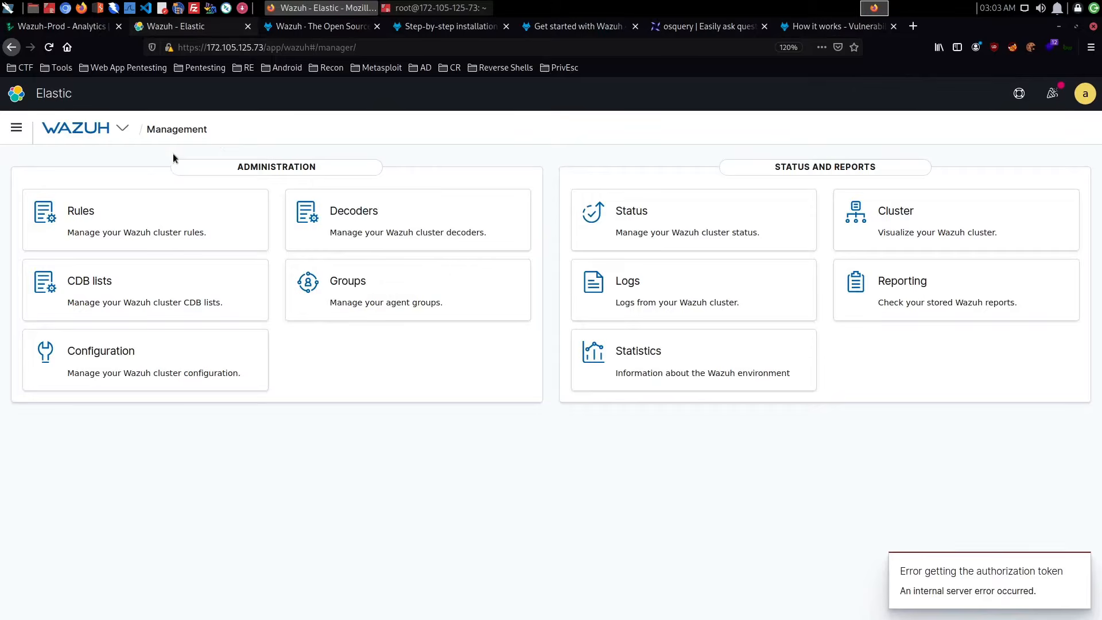
pyautogui.click(128, 131)
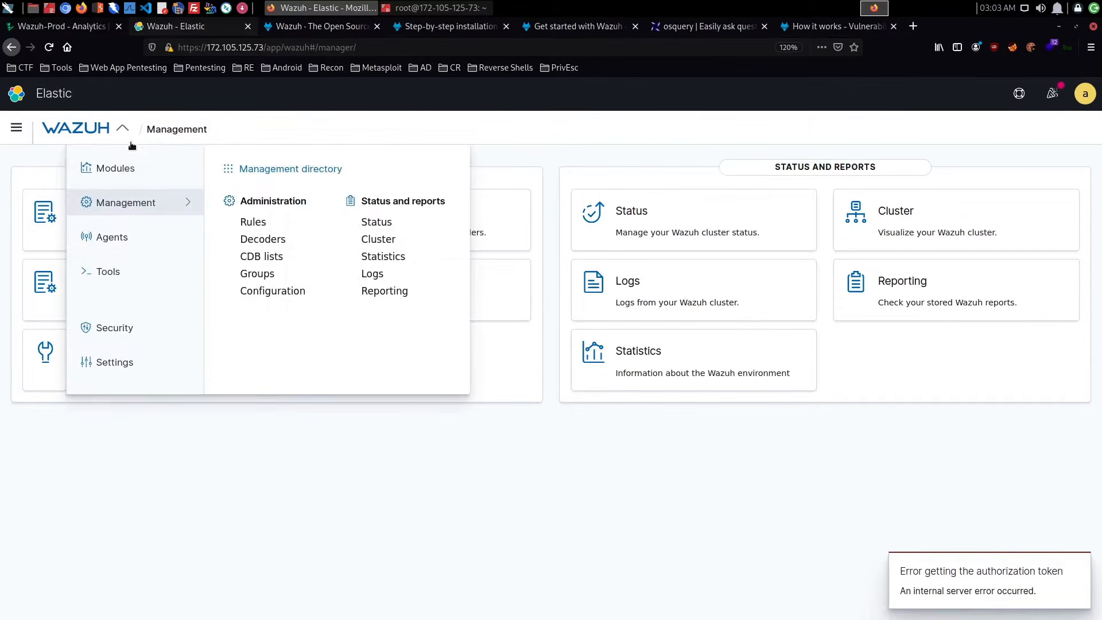
pyautogui.click(144, 240)
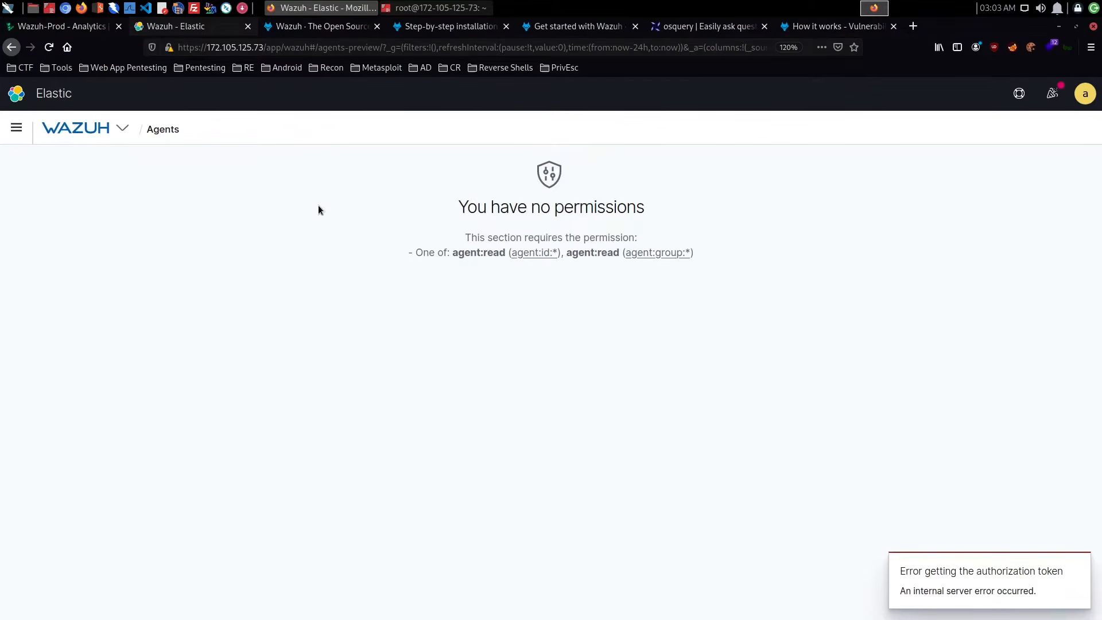
pyautogui.tripleClick(531, 257)
# - Log out of the current Elastic user account
pyautogui.click(974, 141)
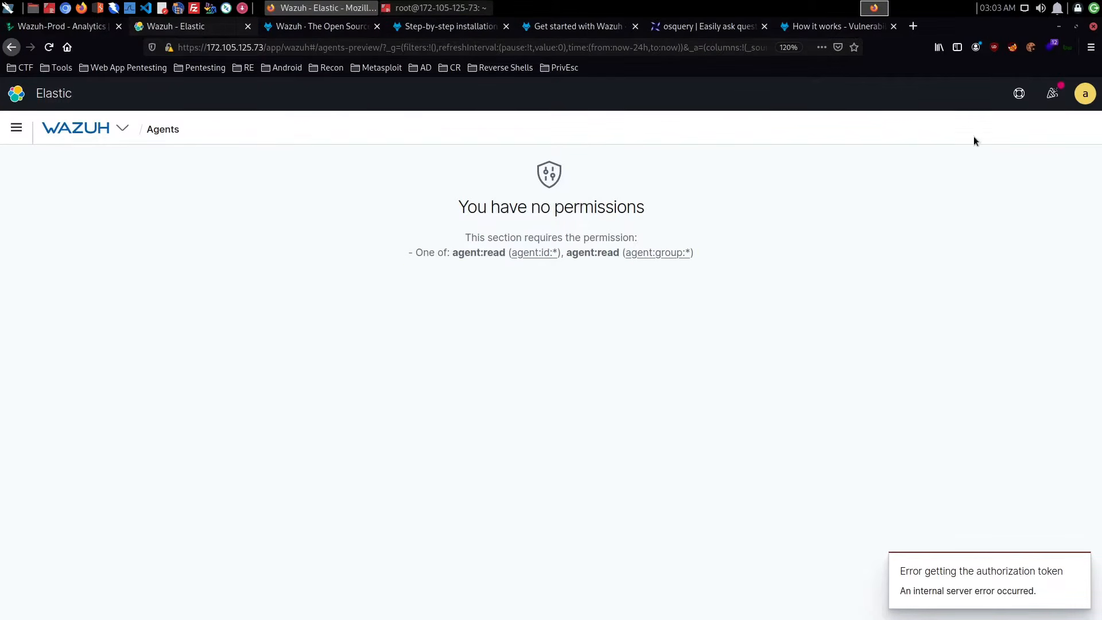
pyautogui.click(1085, 93)
pyautogui.click(966, 221)
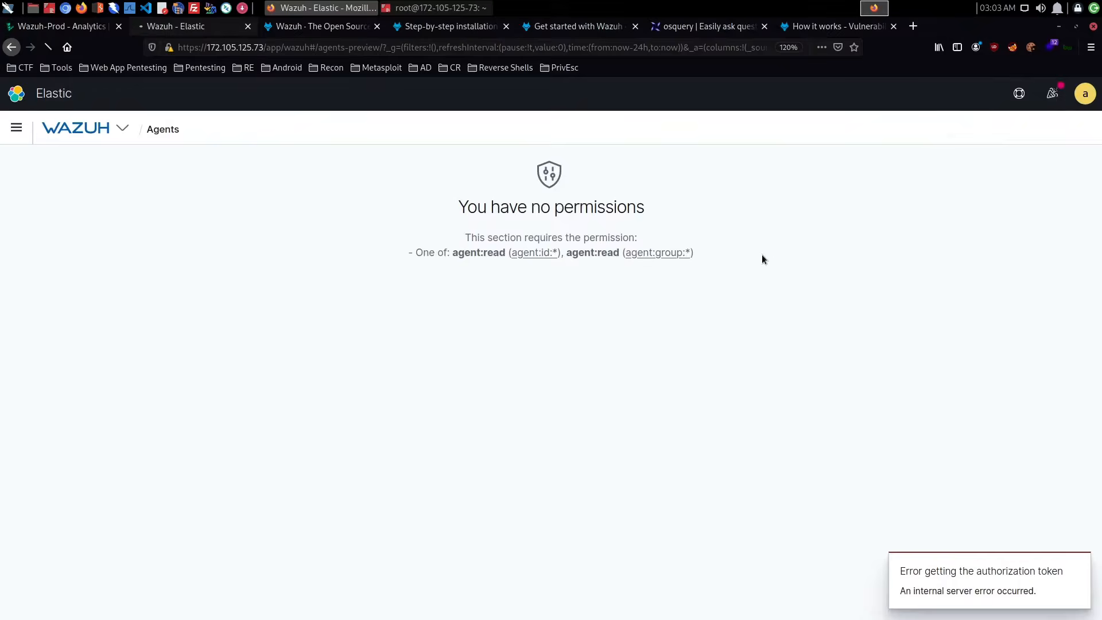
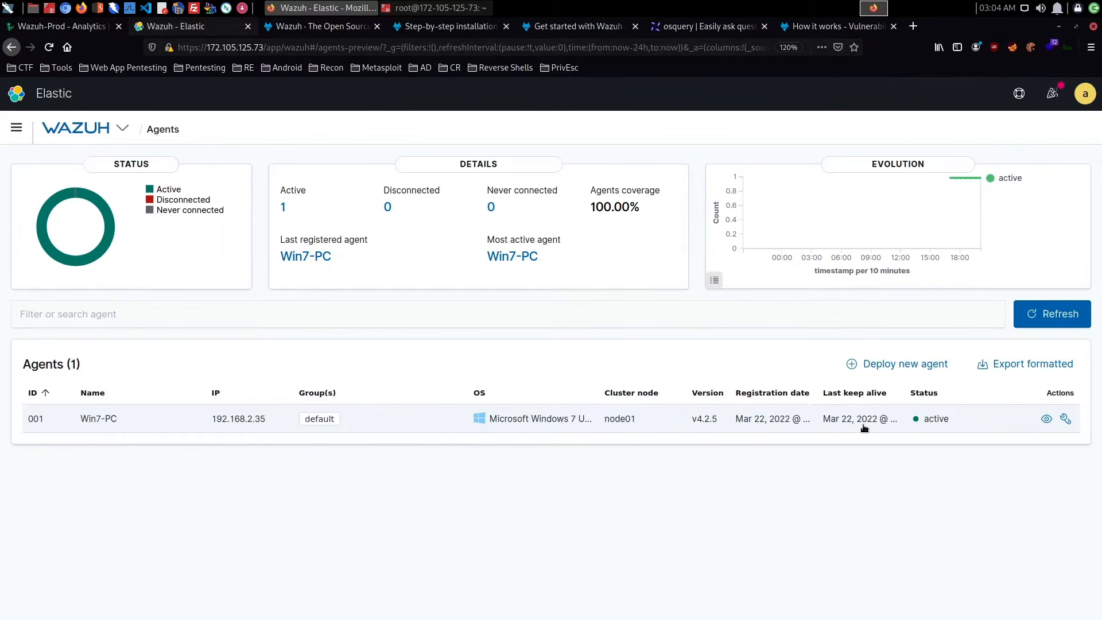
# - Look over the Tools, Security and Settings sections of the Wazuh navigation
pyautogui.click(123, 129)
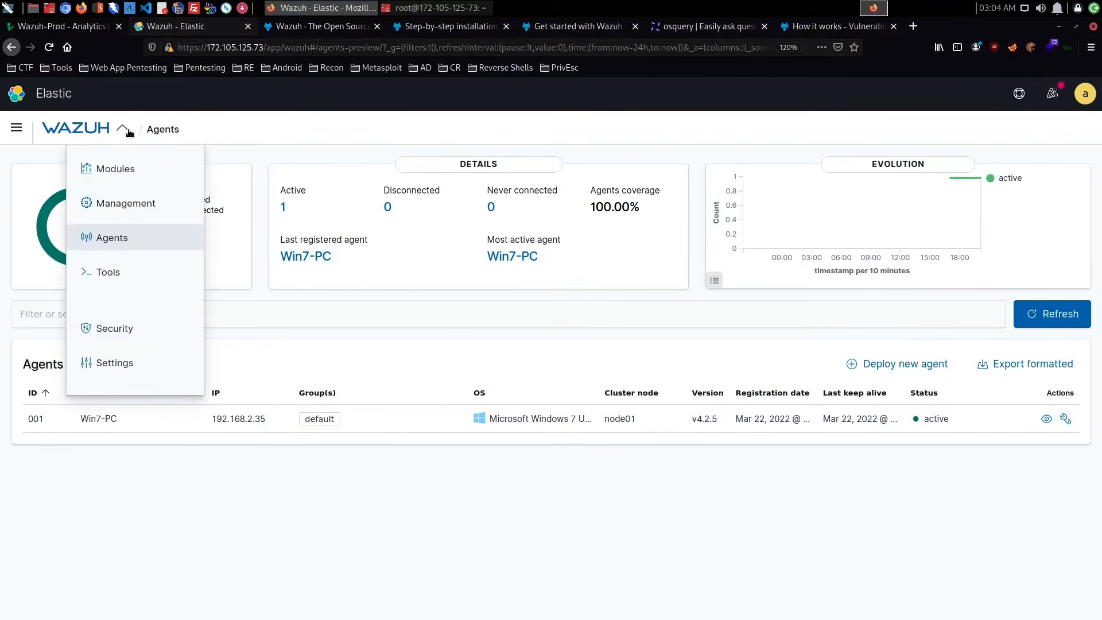
pyautogui.click(121, 267)
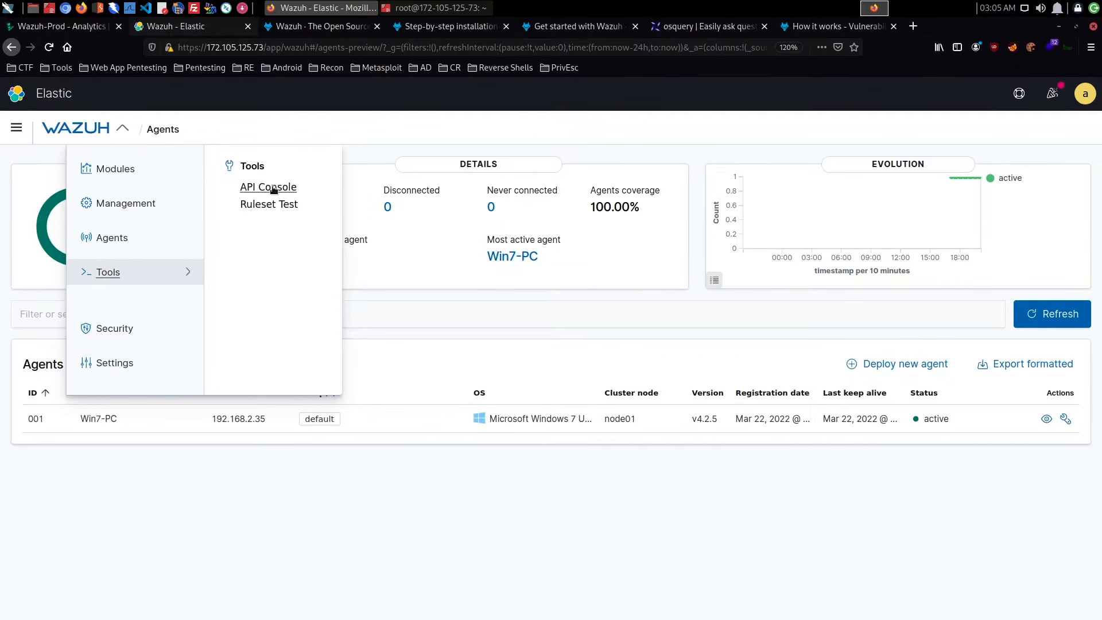
pyautogui.click(131, 330)
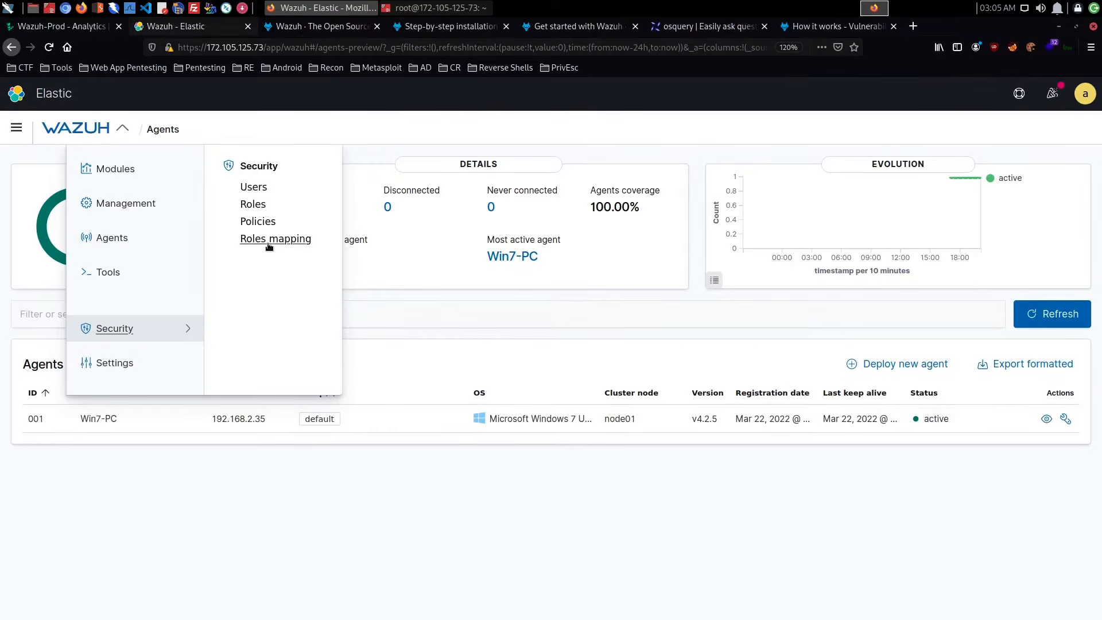
pyautogui.click(155, 353)
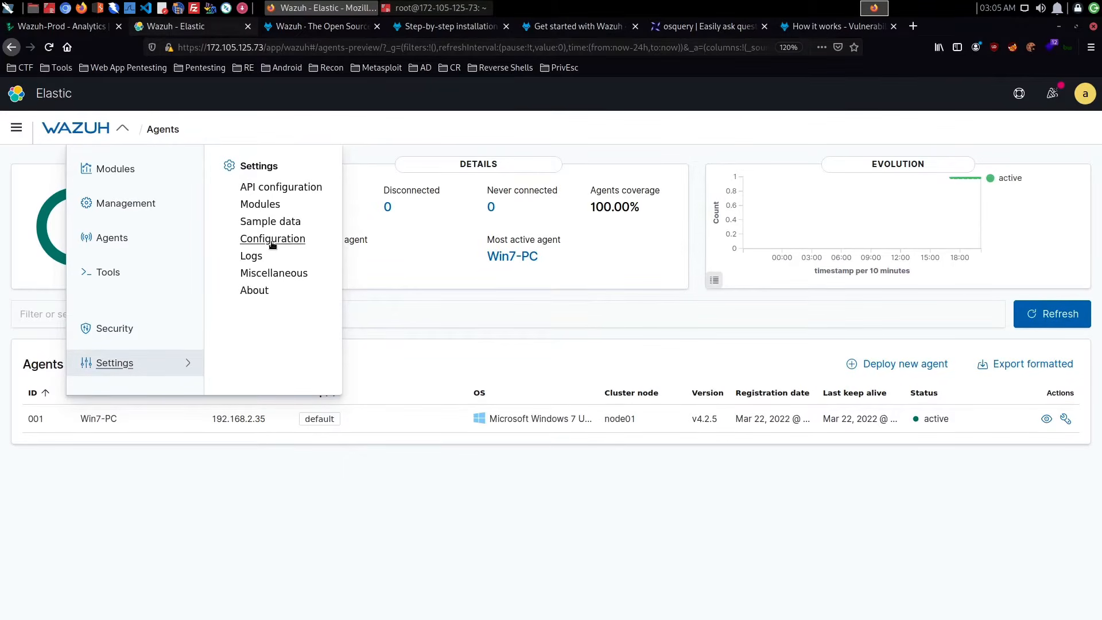
# - Open the Wazuh Modules settings and review the security, auditing, threat detection and regulatory compliance module lists
pyautogui.click(262, 208)
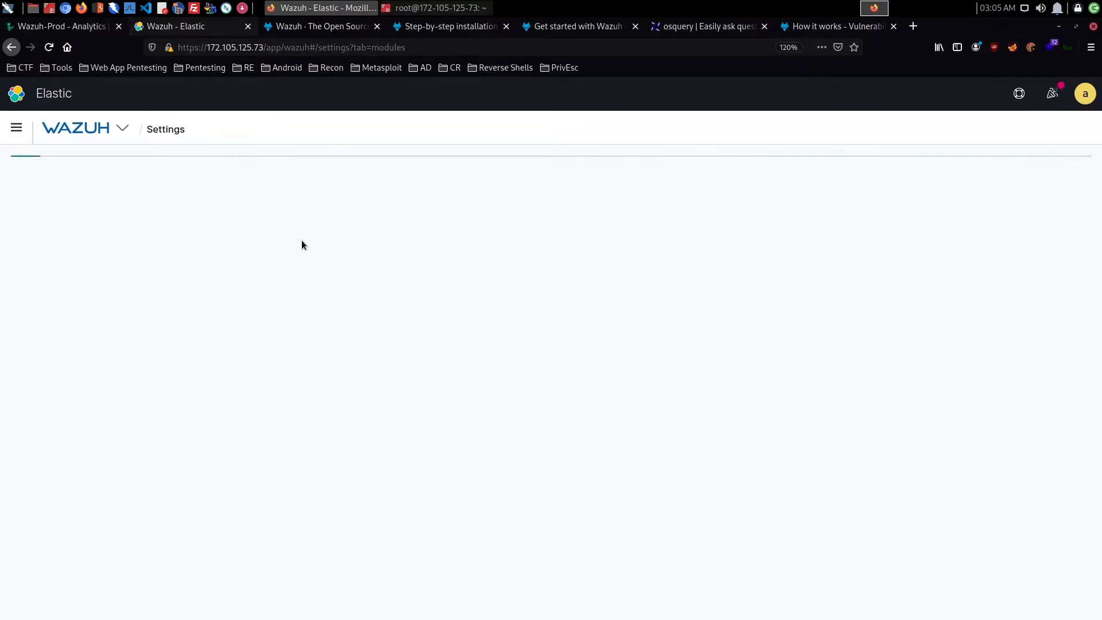
pyautogui.scroll(-2, 301, 240)
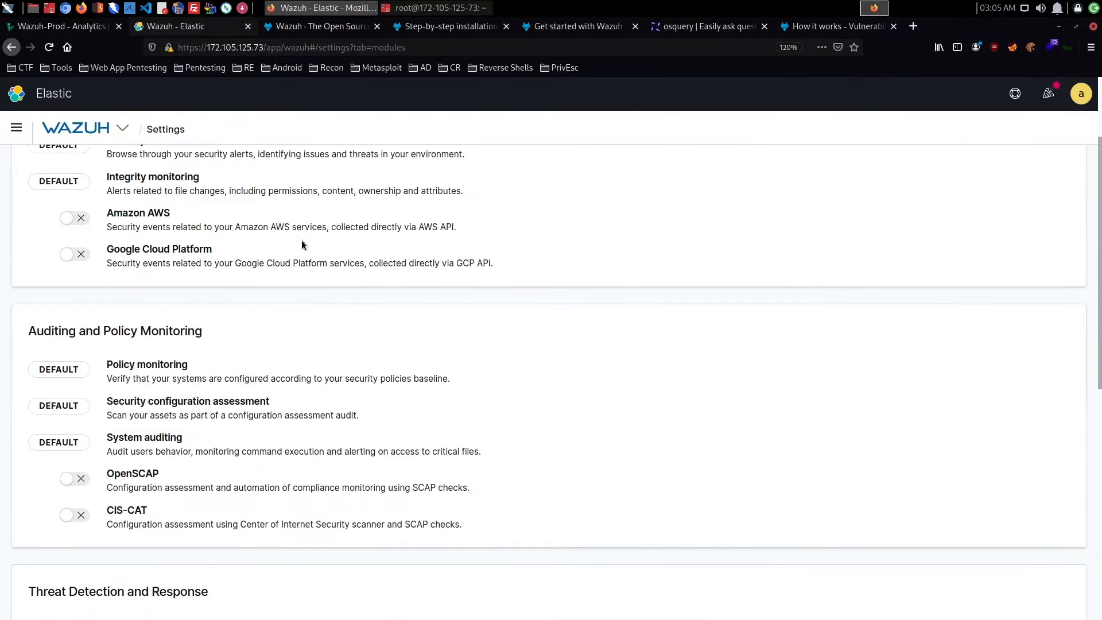
pyautogui.scroll(2, 301, 240)
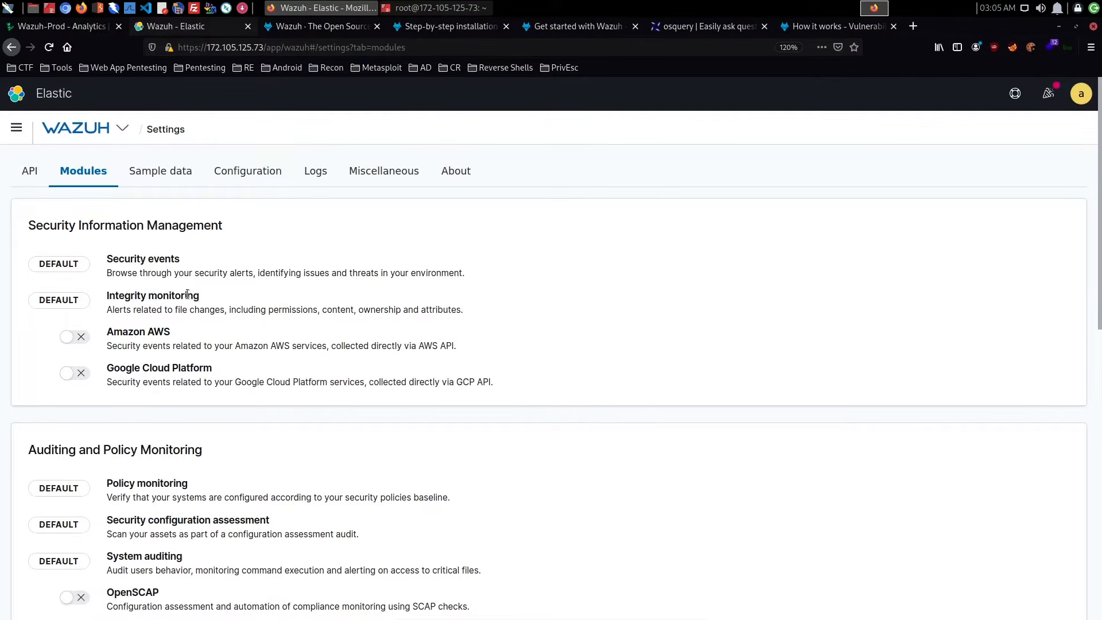
pyautogui.scroll(-2, 187, 295)
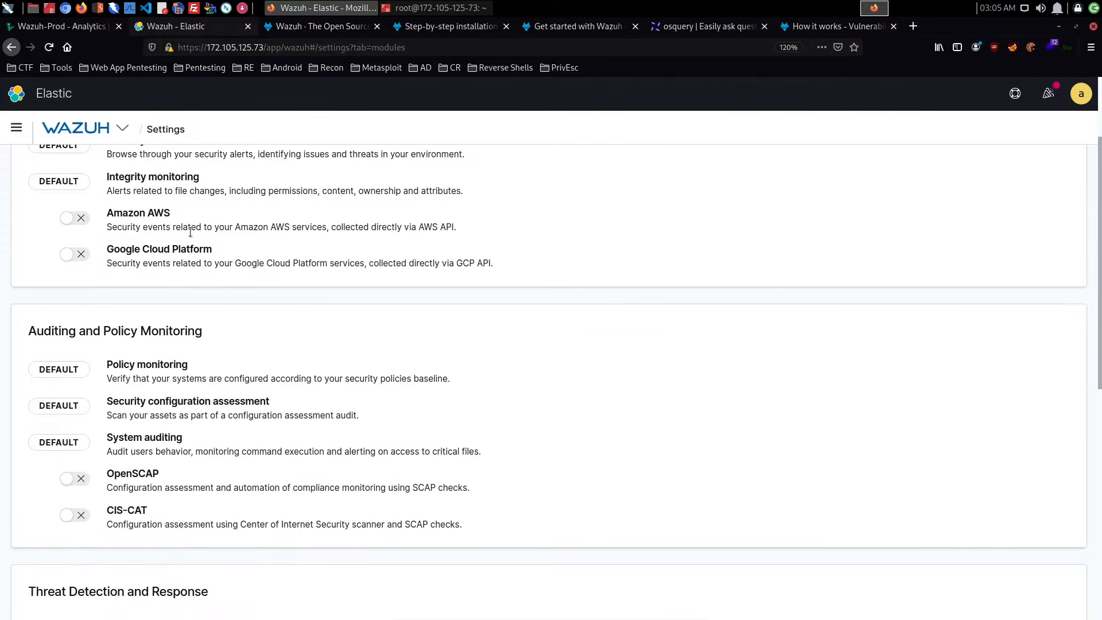
pyautogui.scroll(-2, 193, 222)
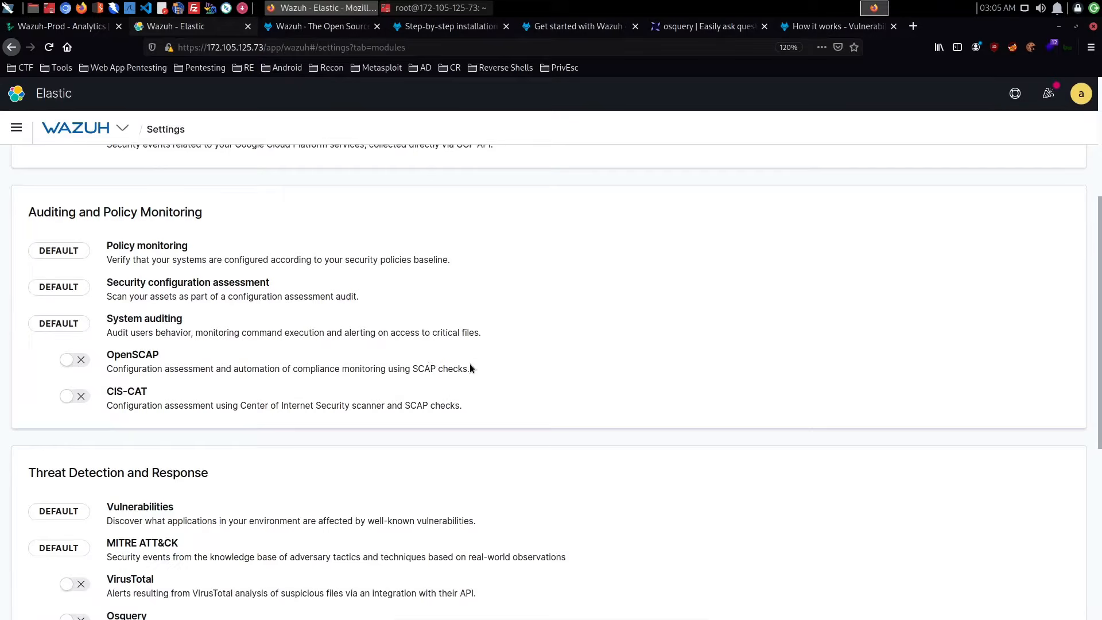
pyautogui.scroll(-5, 471, 367)
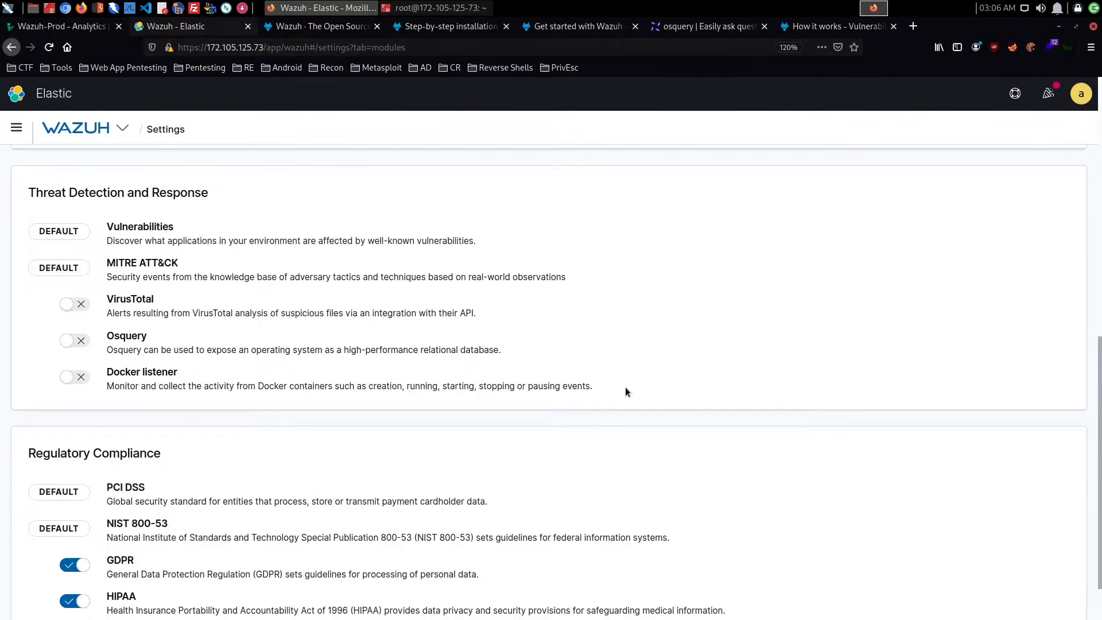
pyautogui.scroll(-2, 625, 387)
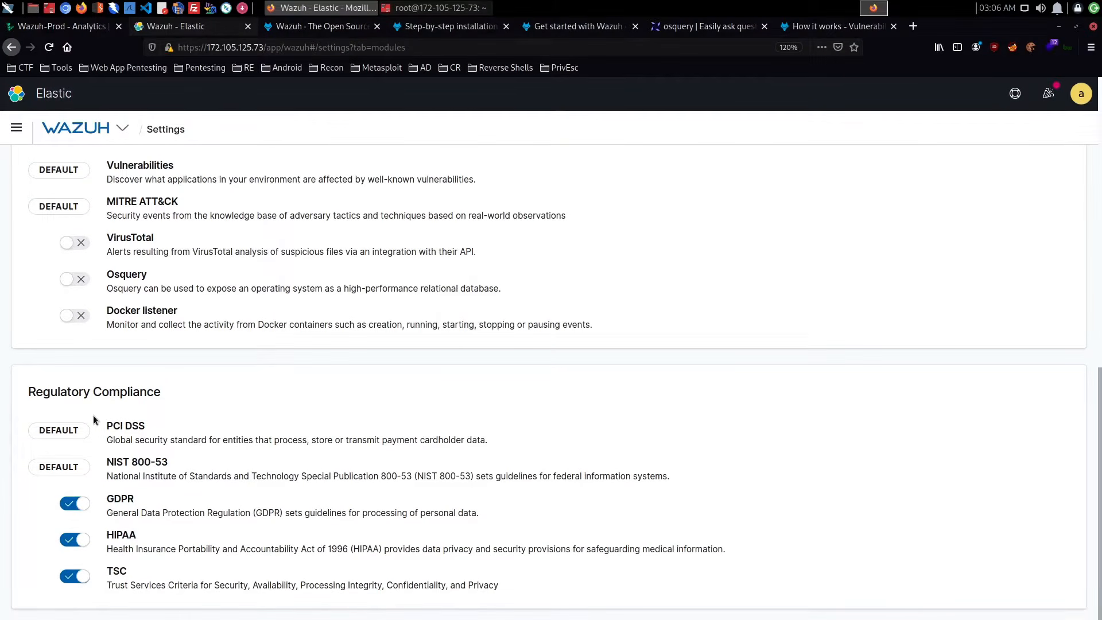
pyautogui.scroll(4, 231, 408)
pyautogui.scroll(5, 231, 406)
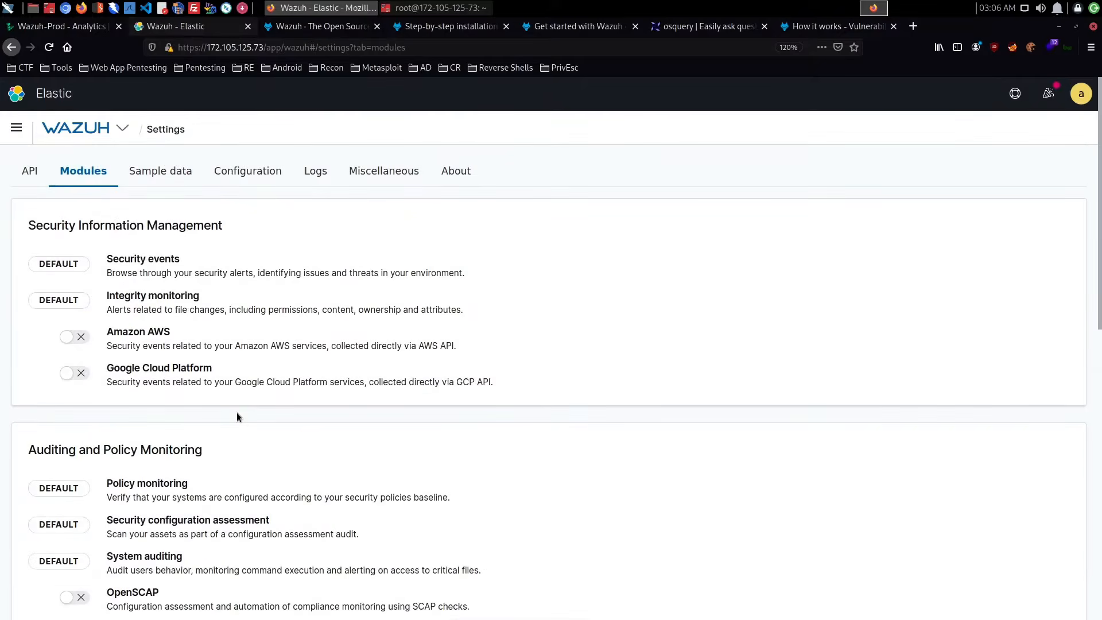
# - View the Sample data settings, and look through the app's General, Health Check and statistics configuration
pyautogui.click(163, 172)
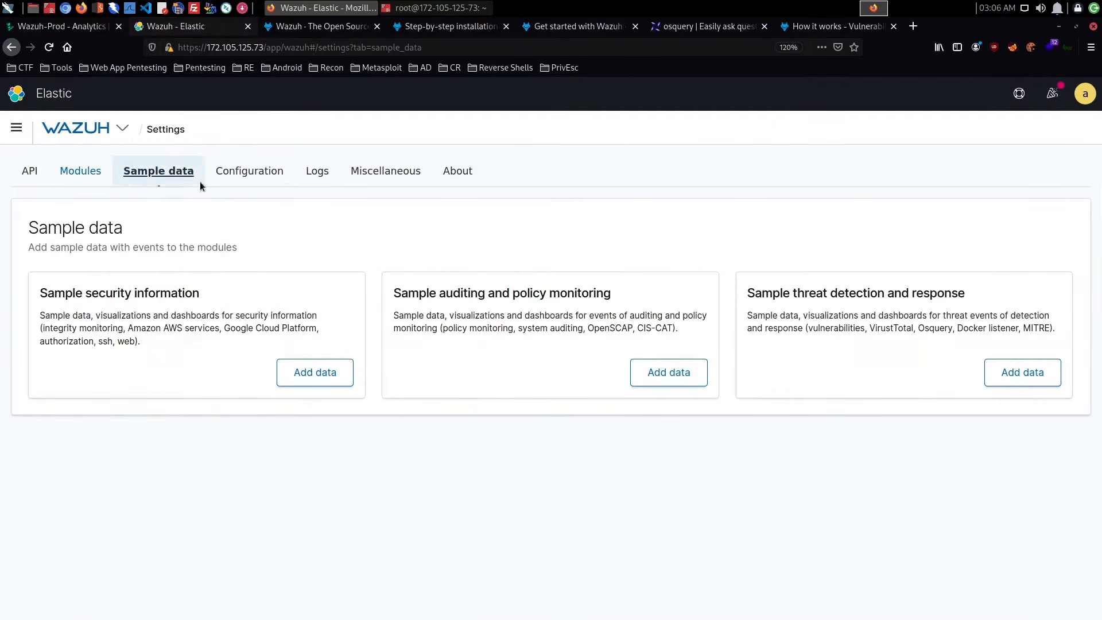
pyautogui.click(280, 184)
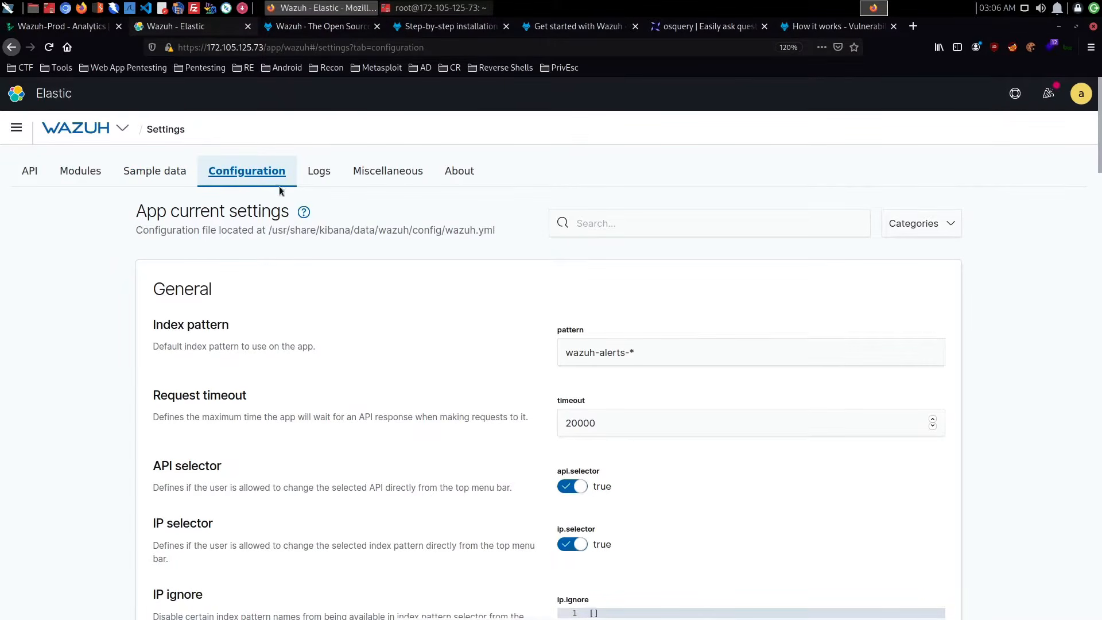
pyautogui.scroll(-9, 281, 213)
pyautogui.scroll(-18, 281, 213)
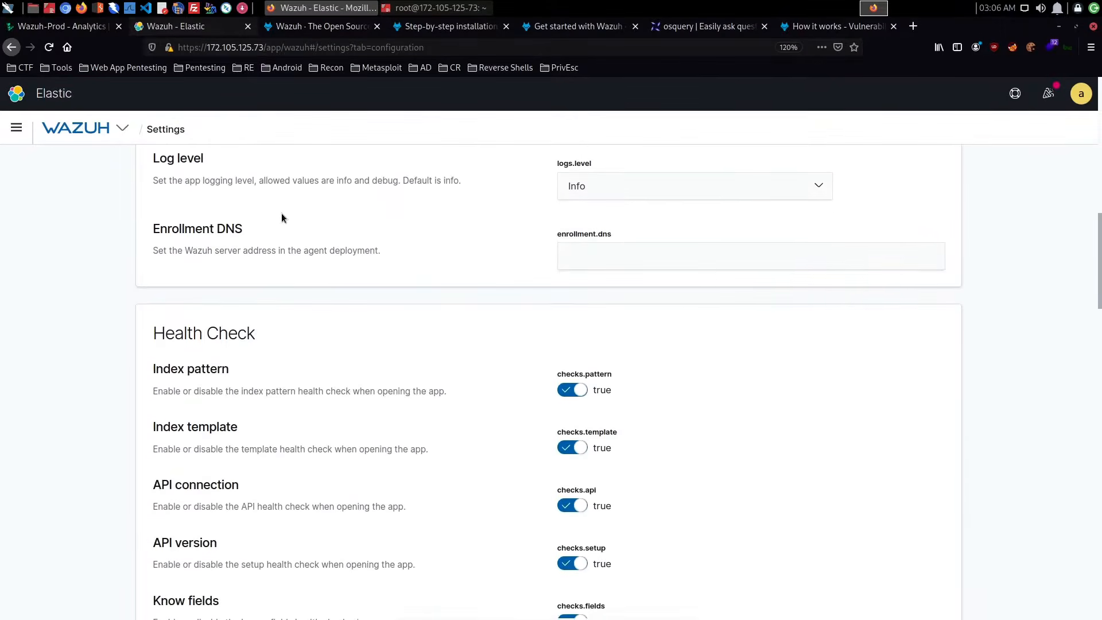
pyautogui.scroll(-7, 281, 213)
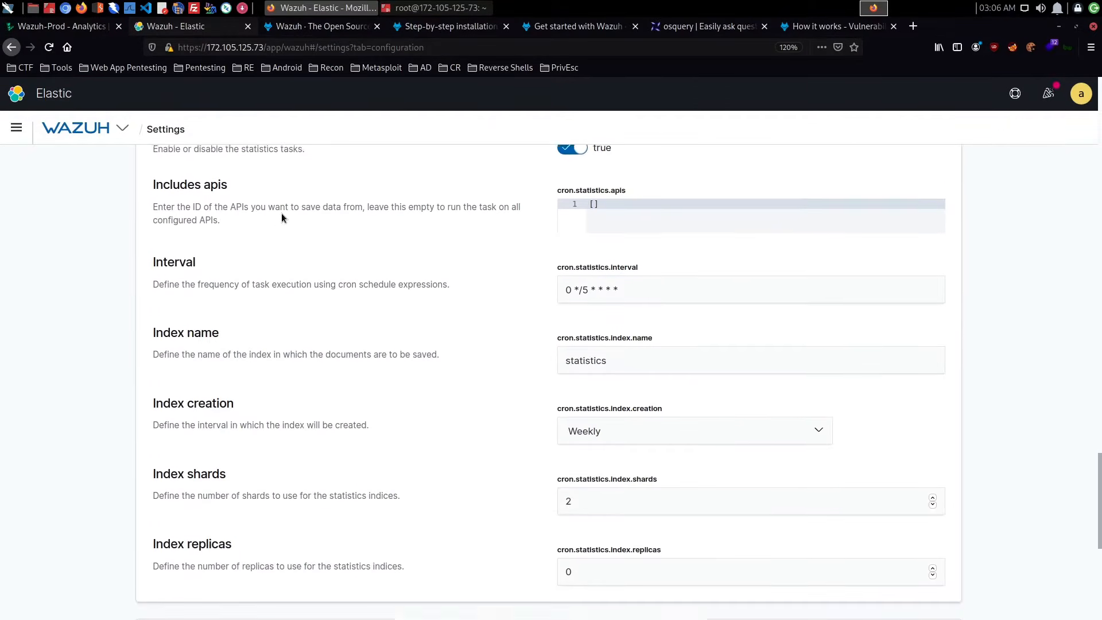
pyautogui.scroll(9, 281, 213)
pyautogui.scroll(10, 282, 220)
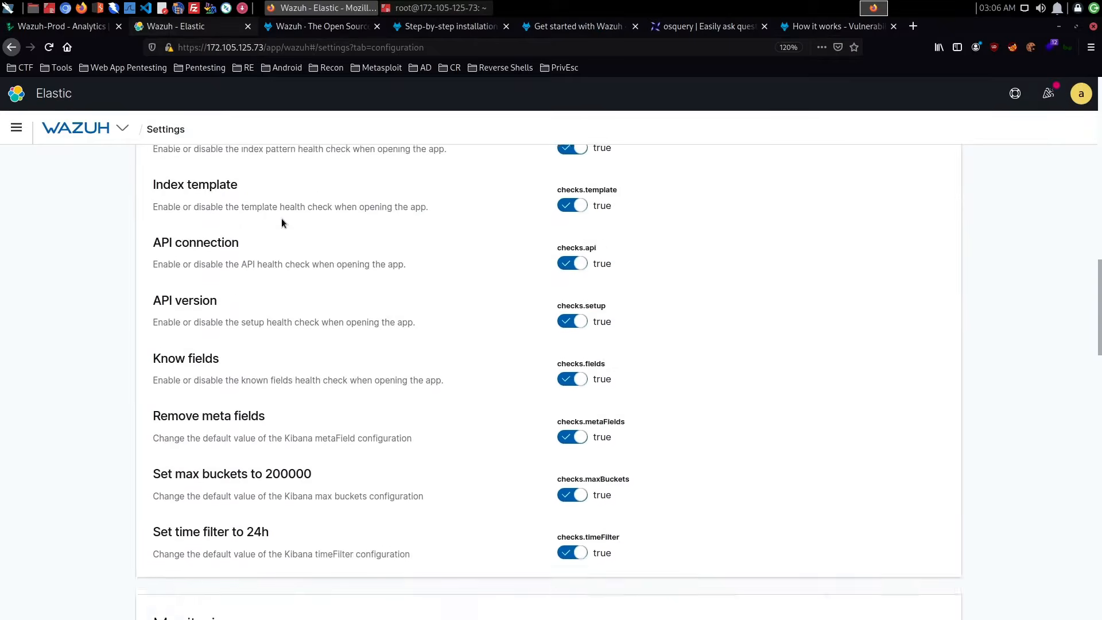
pyautogui.scroll(2, 281, 221)
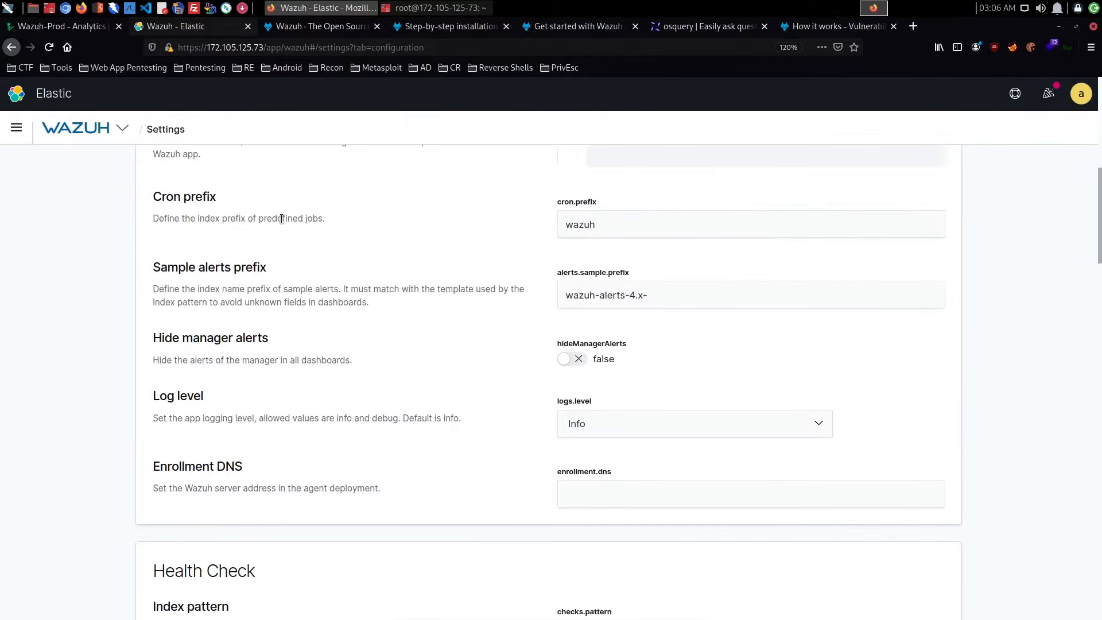
pyautogui.scroll(10, 281, 219)
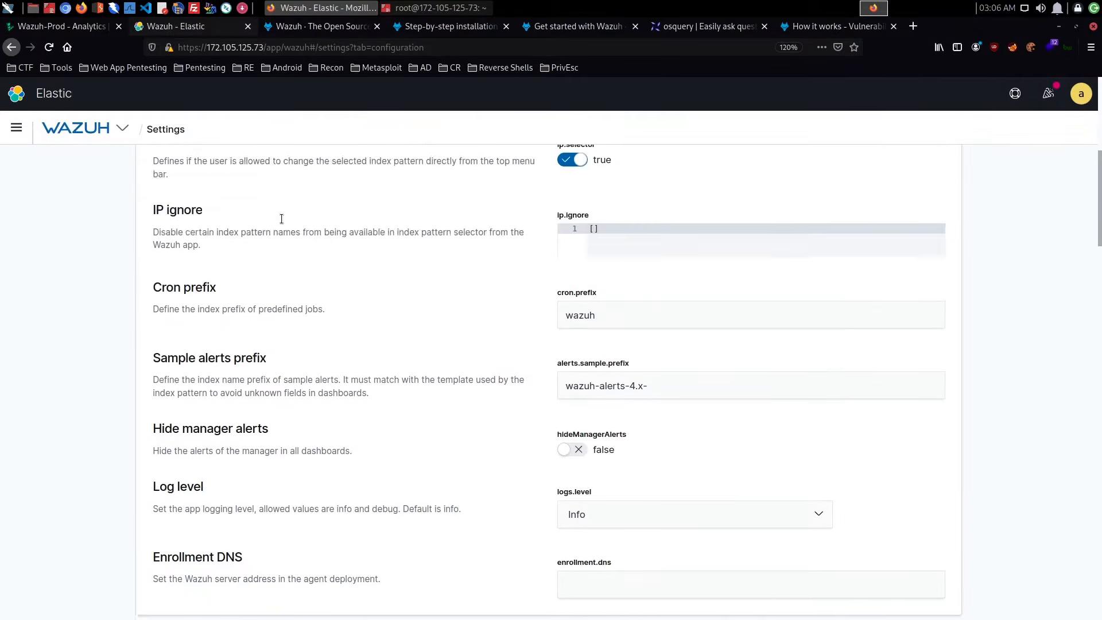
# - Read through the Wazuh app log messages, and view the Miscellaneous and About settings pages
pyautogui.click(319, 172)
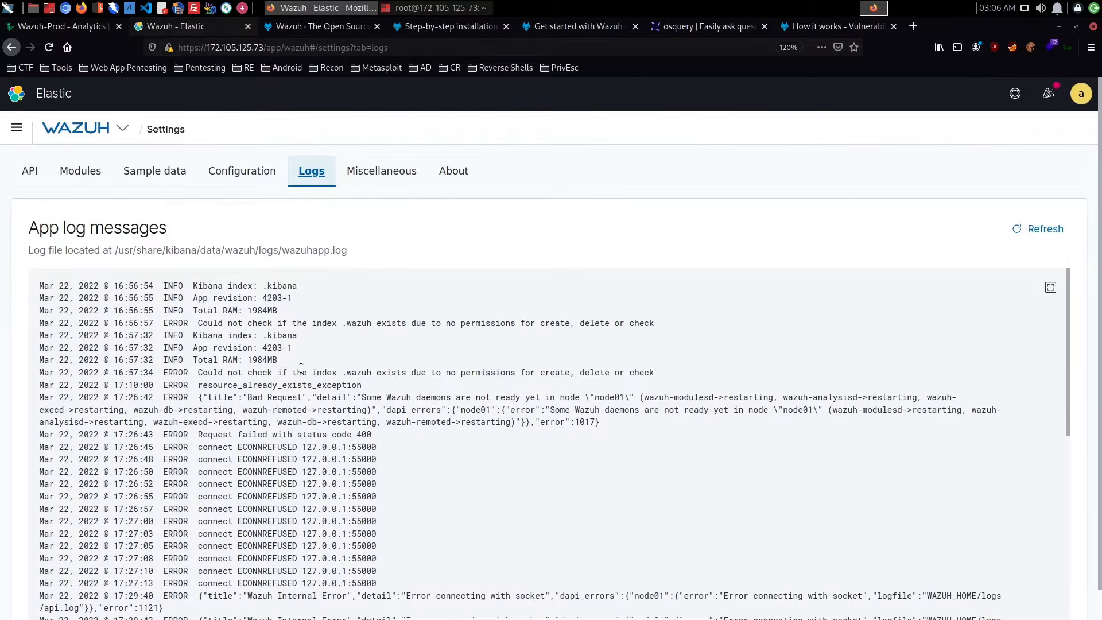
pyautogui.scroll(-4, 301, 368)
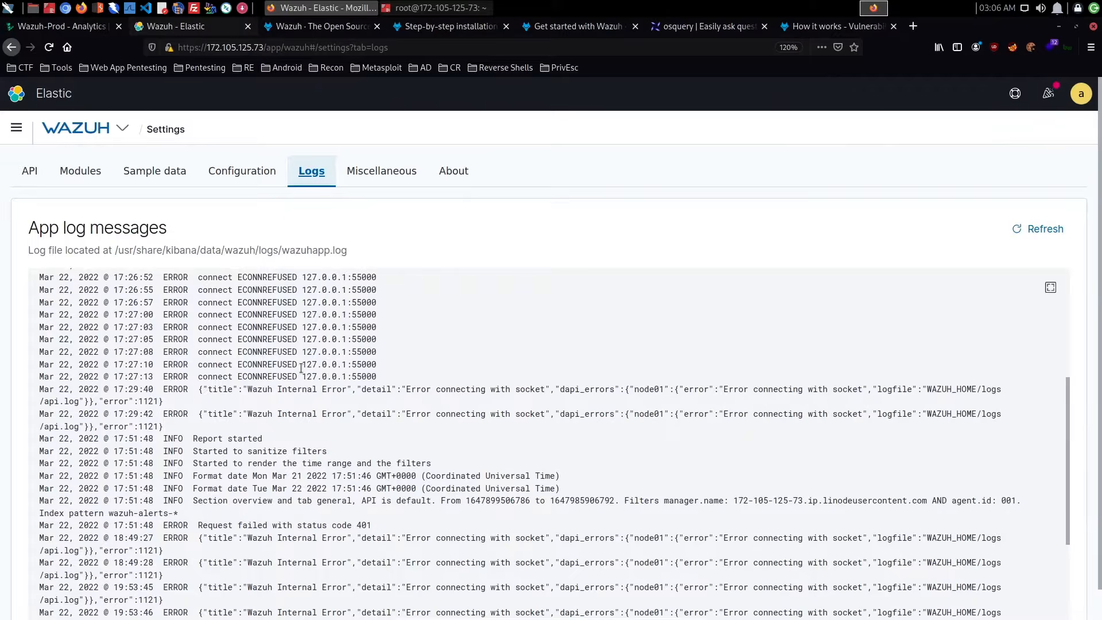
pyautogui.scroll(-3, 300, 367)
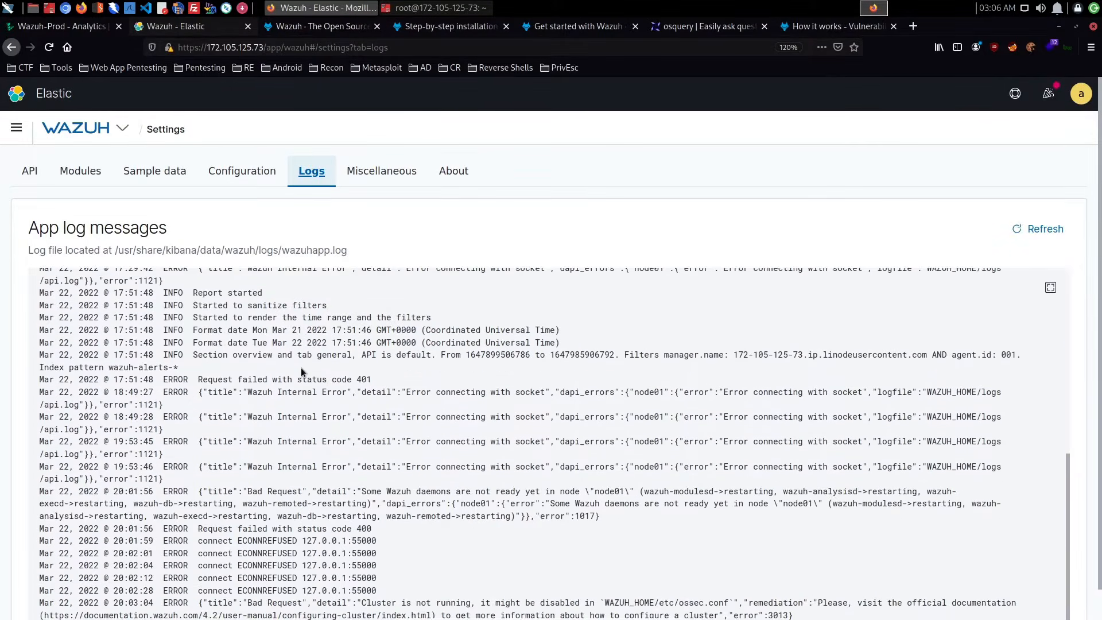
pyautogui.scroll(-1, 401, 368)
pyautogui.scroll(1, 401, 368)
pyautogui.click(395, 183)
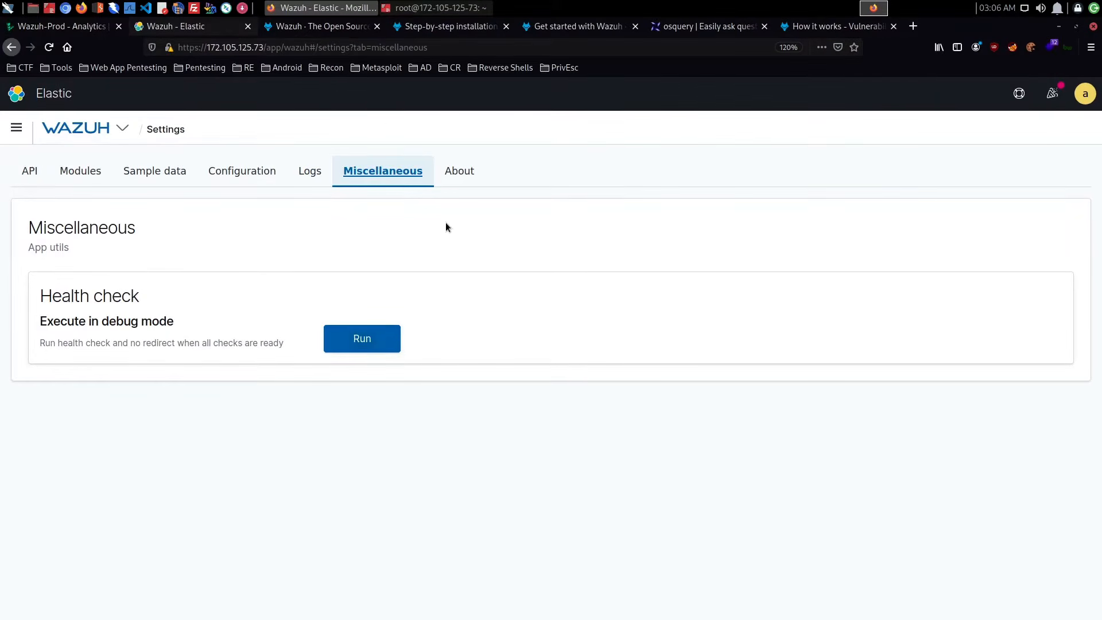
pyautogui.click(453, 183)
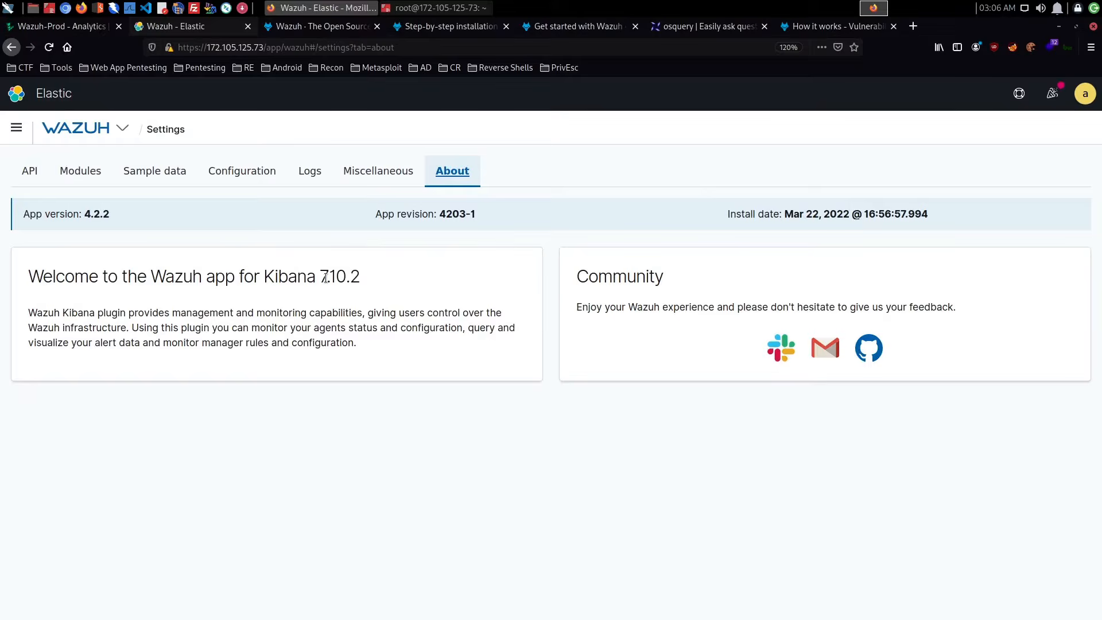
# - Leave the settings and open the Wazuh Agents page
pyautogui.click(122, 129)
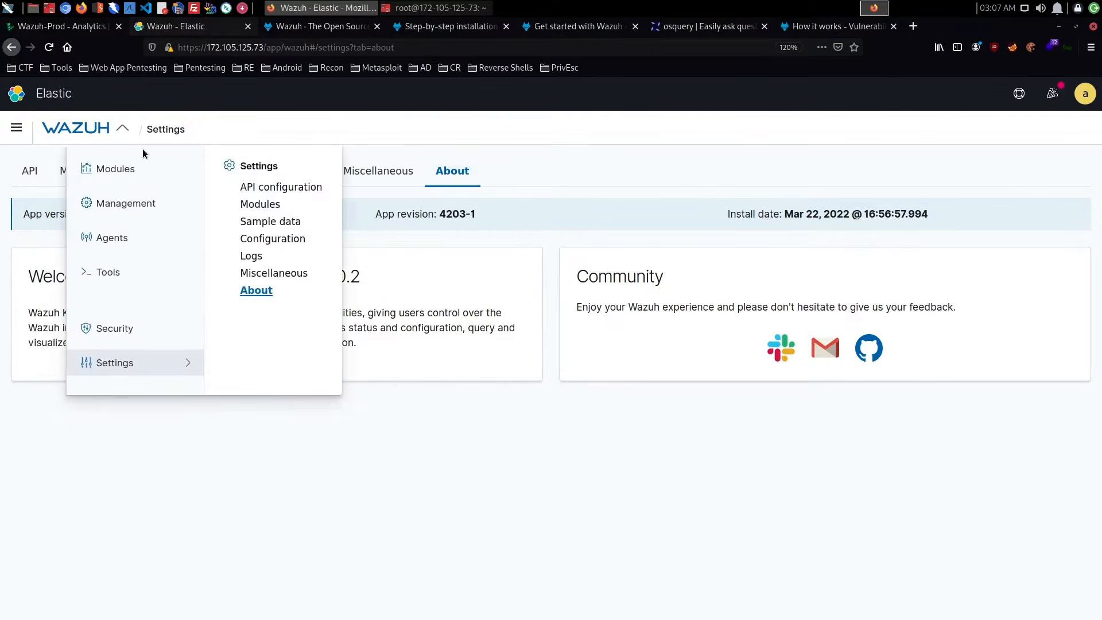
pyautogui.click(112, 238)
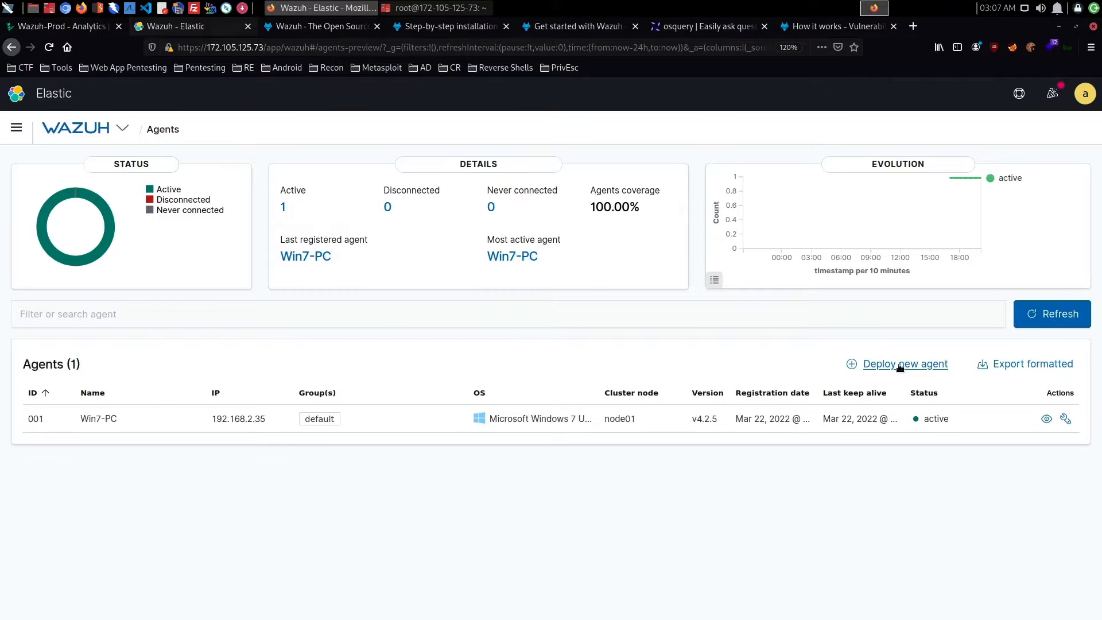
pyautogui.click(121, 131)
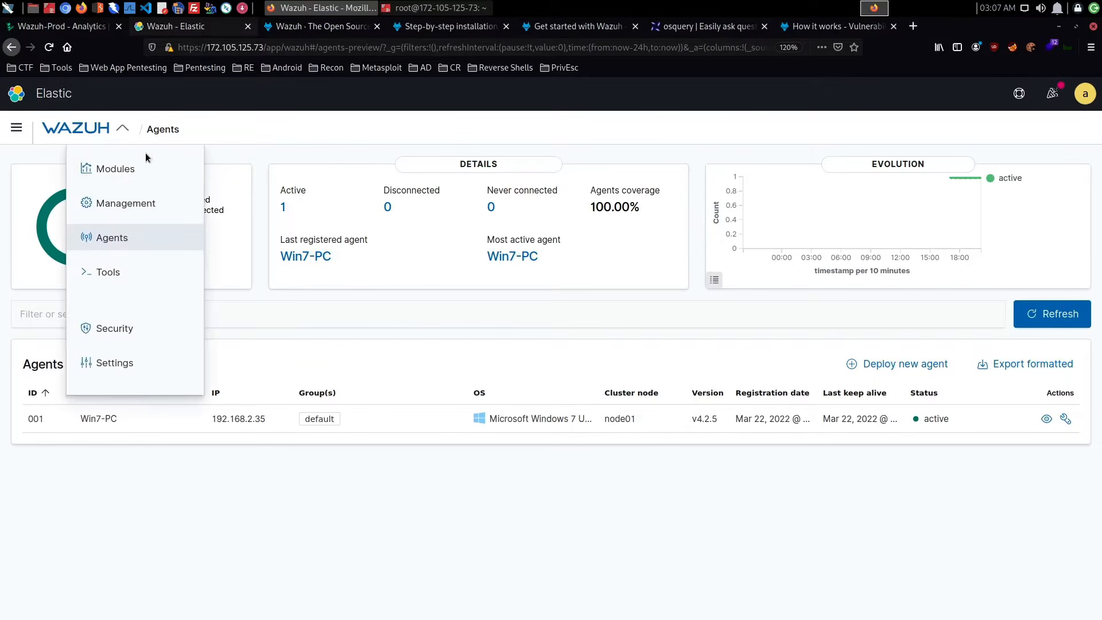
pyautogui.click(76, 136)
pyautogui.click(76, 135)
# - Go to the Wazuh modules overview and open the agents list from the total agents figure
pyautogui.click(16, 128)
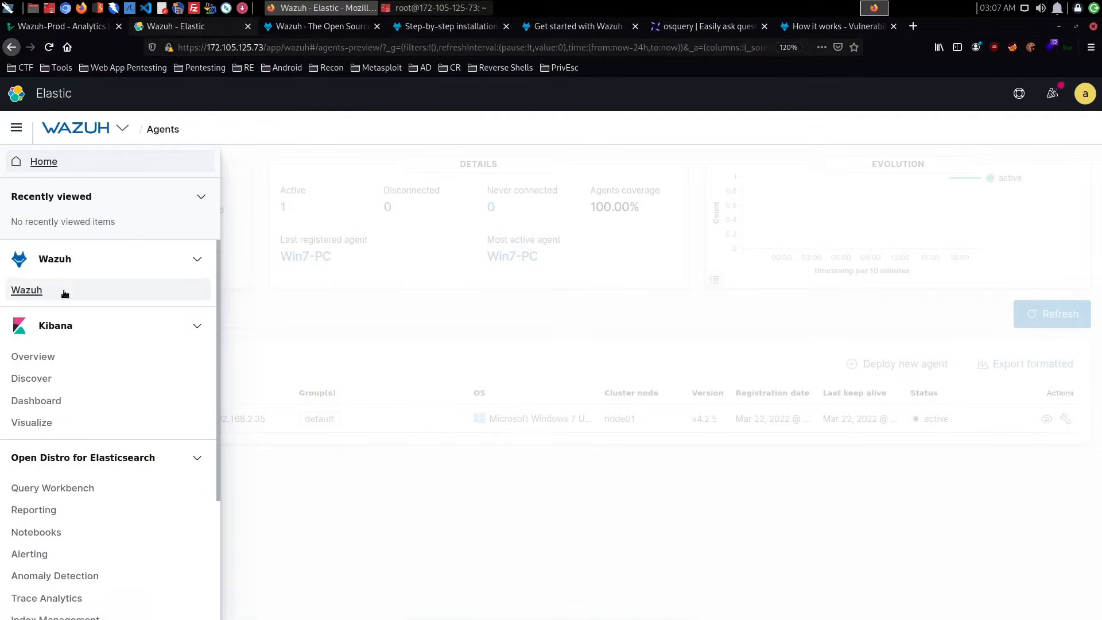
pyautogui.click(33, 293)
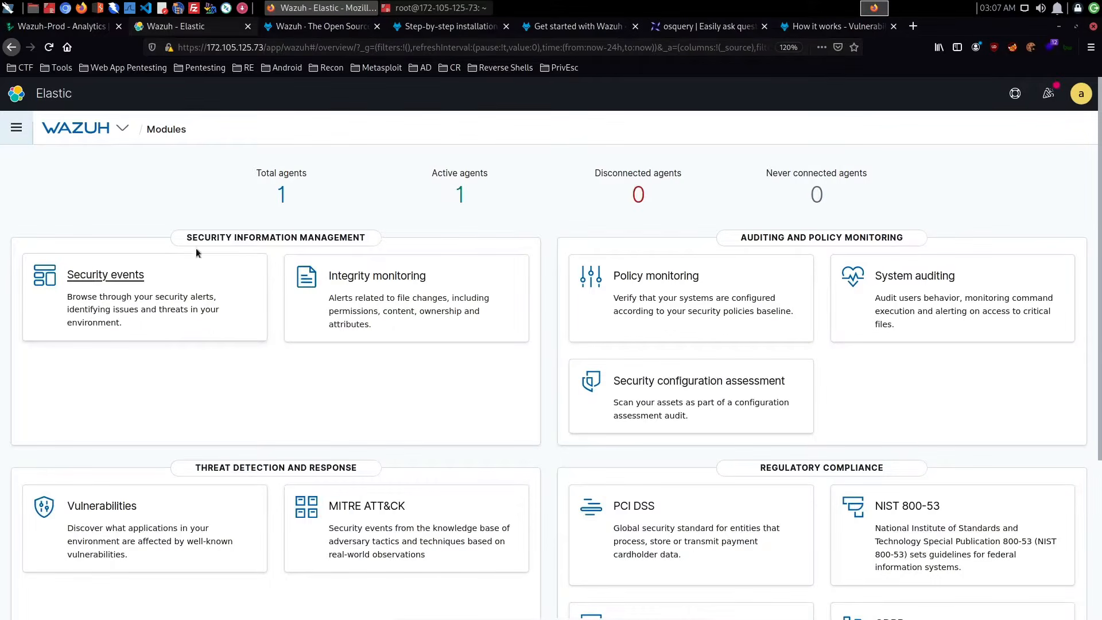
pyautogui.click(291, 205)
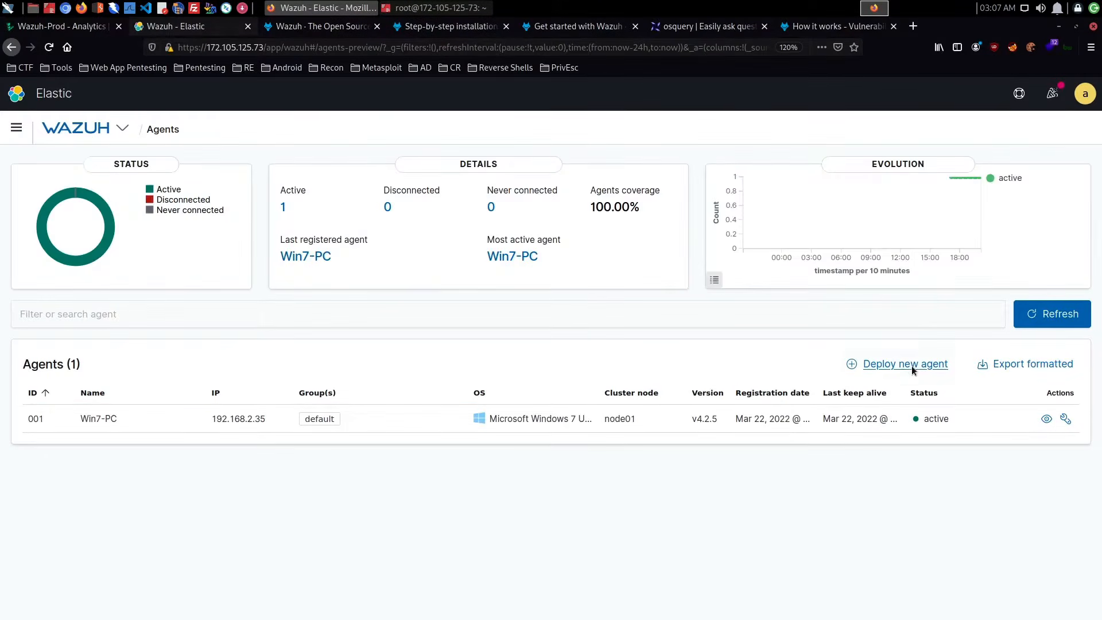
# - Start deploying a new agent, choose Windows as its operating system and review the generated install command
pyautogui.click(911, 365)
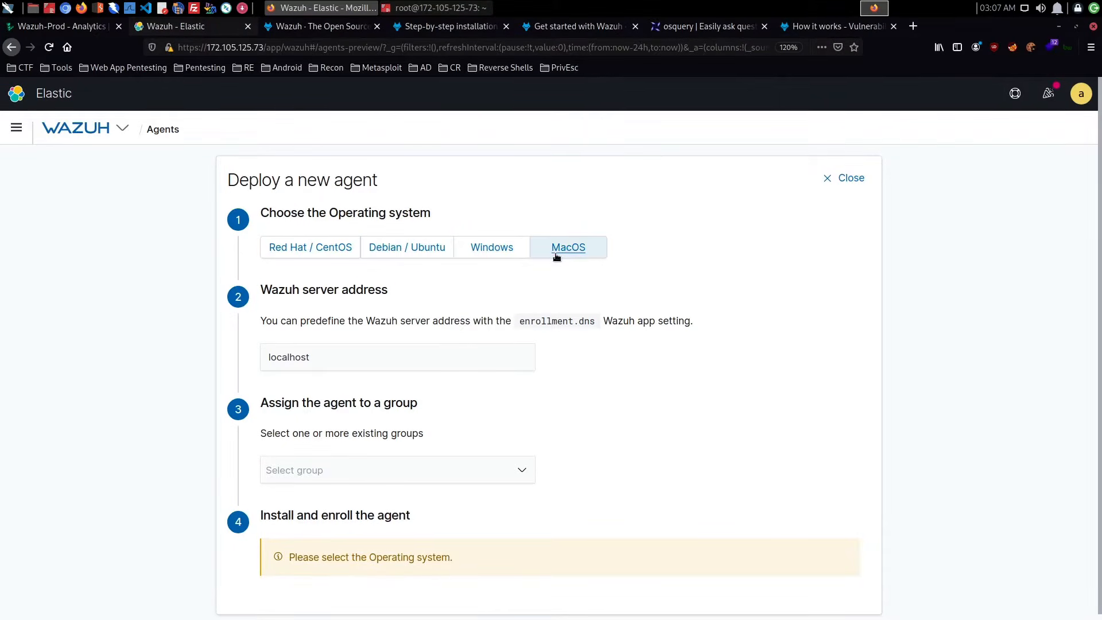
pyautogui.click(507, 251)
pyautogui.scroll(-3, 542, 320)
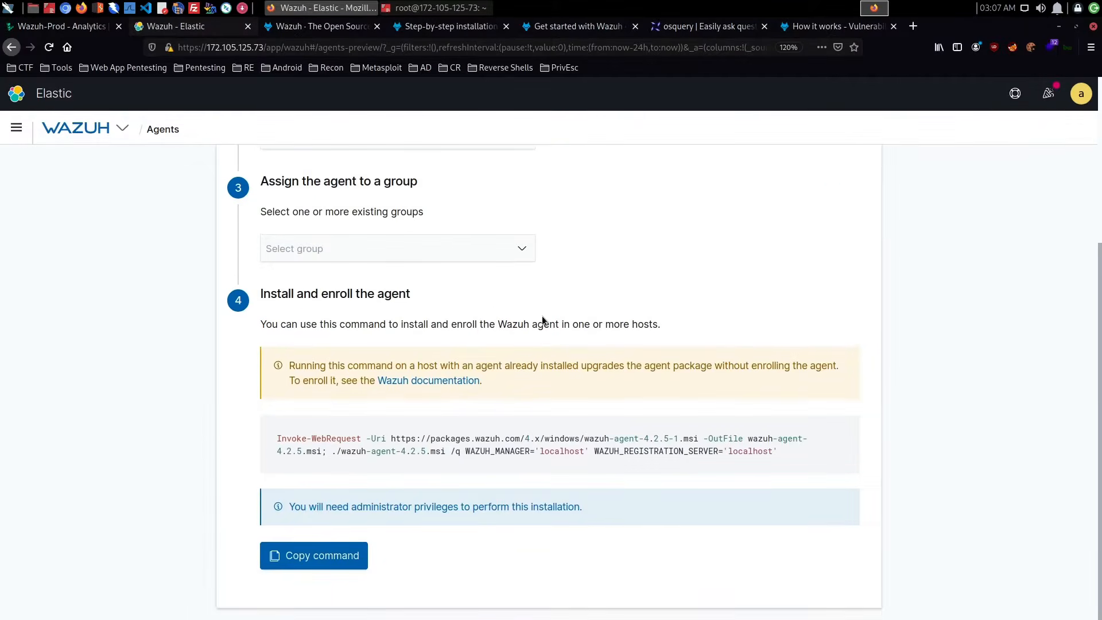
pyautogui.moveTo(279, 440); pyautogui.dragTo(583, 455)
pyautogui.scroll(4, 536, 406)
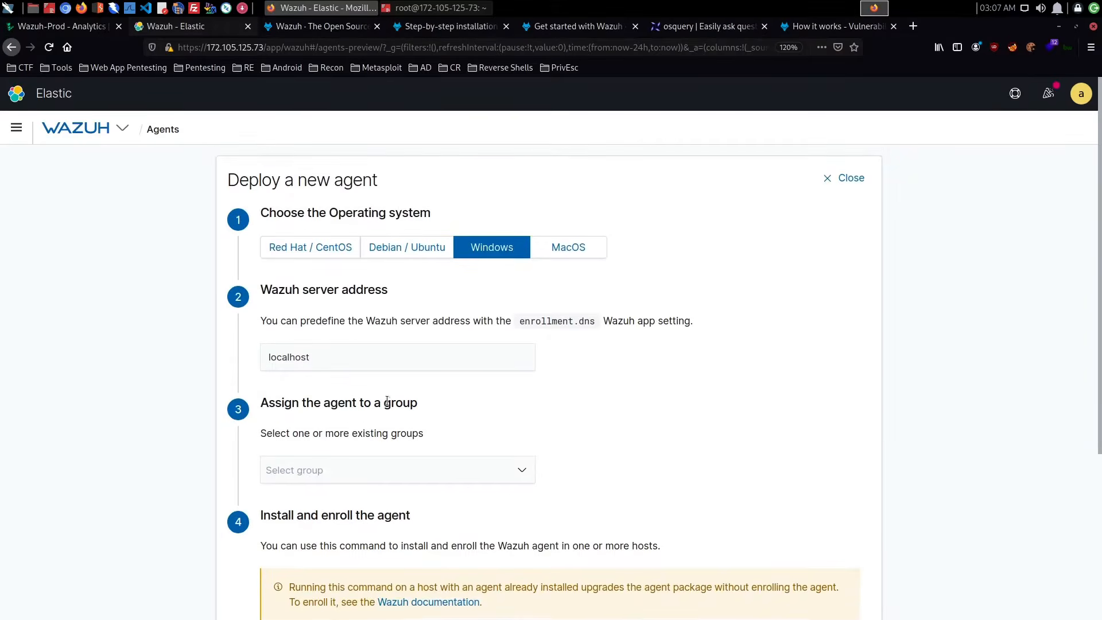
# - Set the Wazuh server address to 172.105.125.73, copied from the Linode server's IP addresses
pyautogui.doubleClick(331, 362)
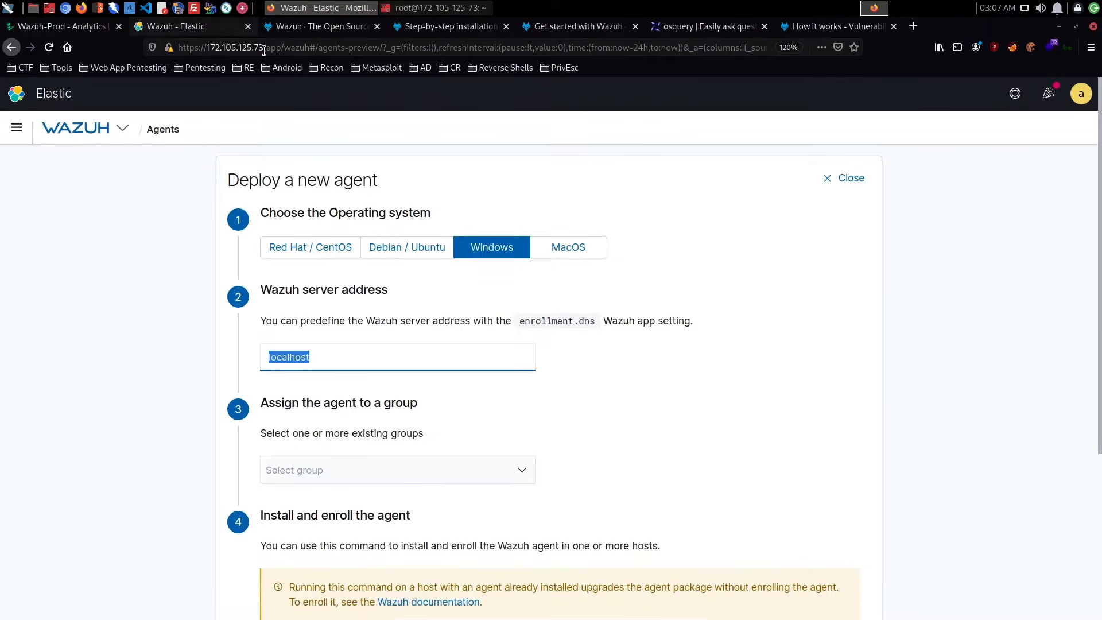
pyautogui.click(60, 26)
pyautogui.click(601, 221)
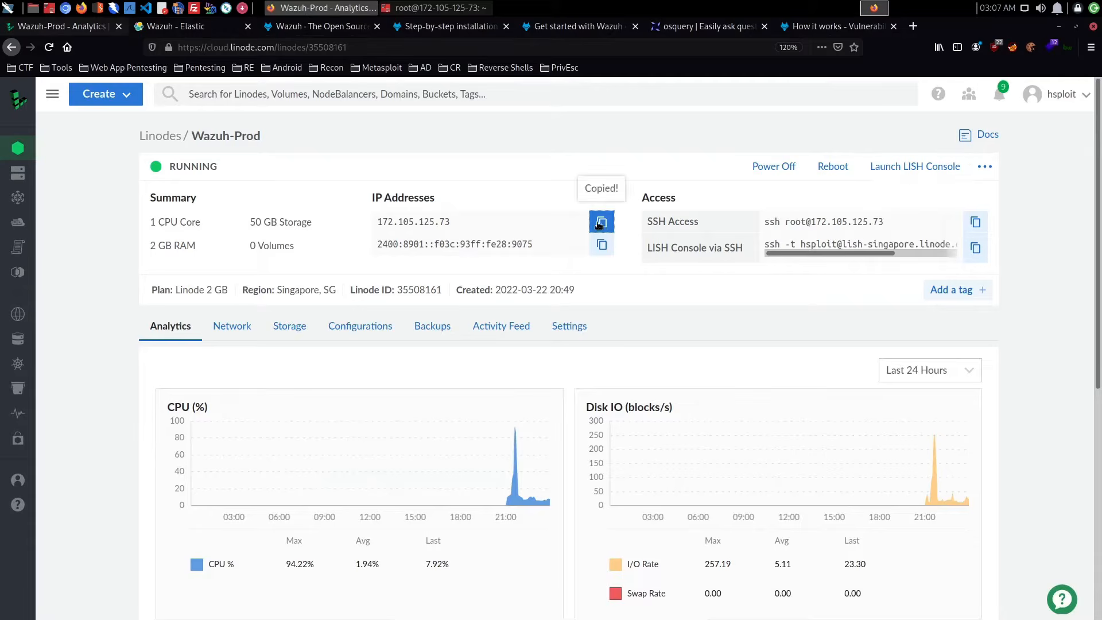
pyautogui.click(251, 32)
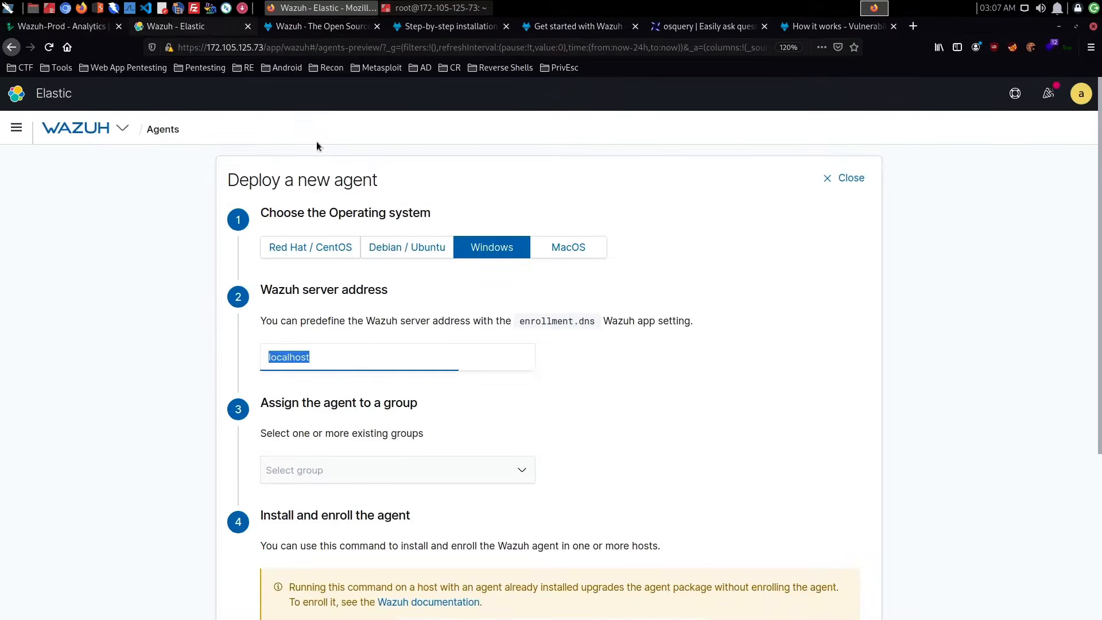
pyautogui.doubleClick(368, 362)
pyautogui.hotkey('ctrl', 'v')
# - Assign the new agent to the Linux_Servers group and review the updated Windows install command
pyautogui.scroll(-3, 376, 371)
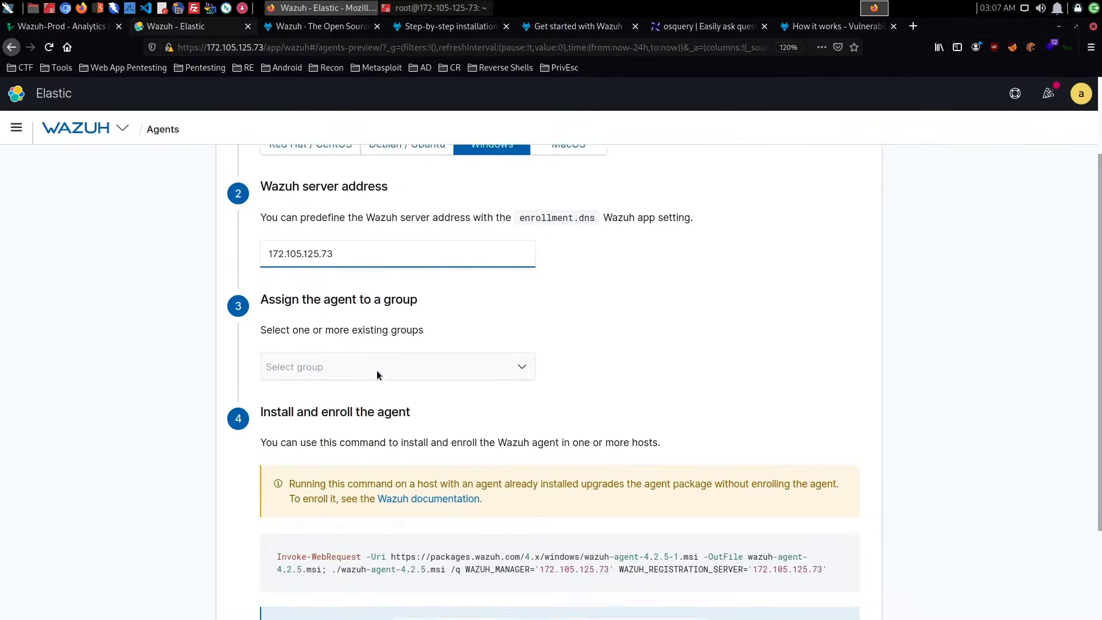
pyautogui.click(357, 354)
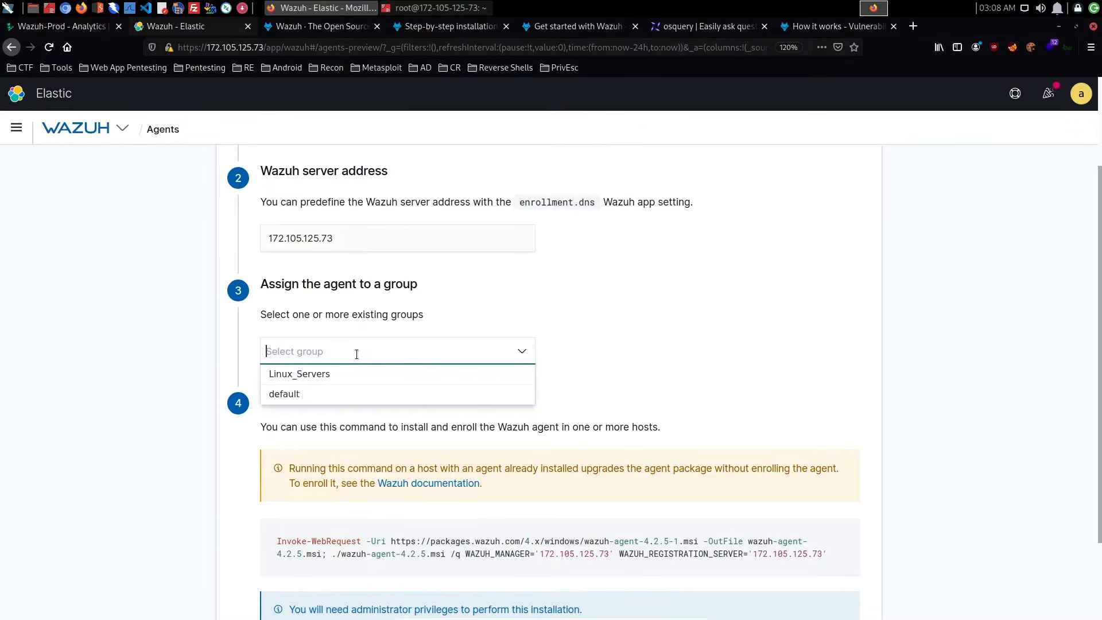
pyautogui.click(343, 380)
pyautogui.click(588, 385)
pyautogui.scroll(-1, 582, 395)
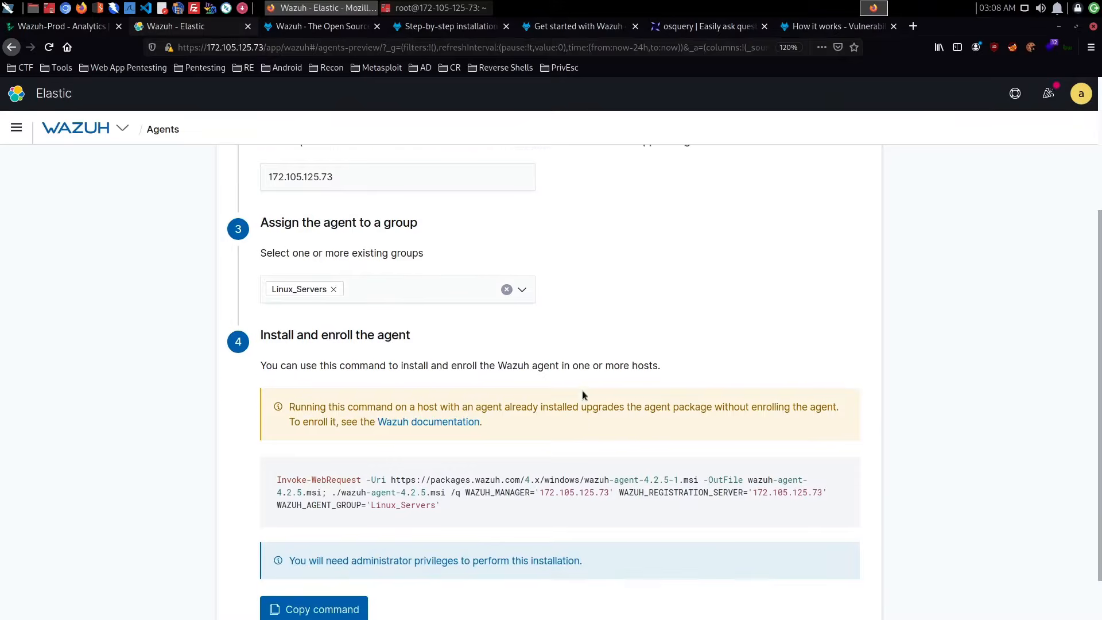
pyautogui.scroll(-1, 581, 394)
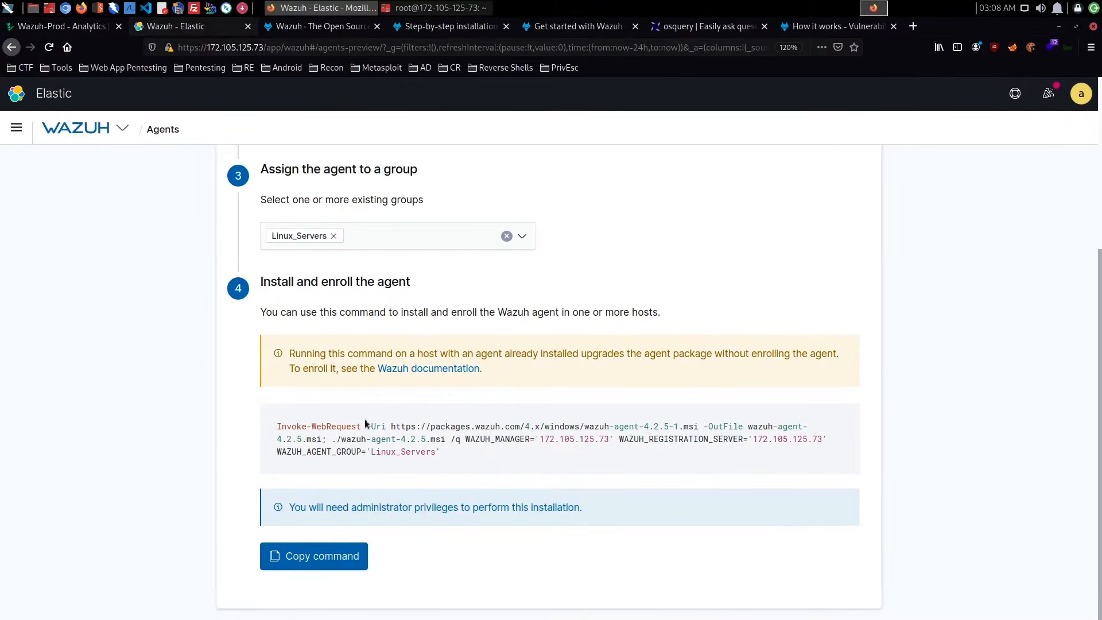
# - Change the agent's operating system to Debian / Ubuntu with x86_64 architecture, and review the install and start commands
pyautogui.scroll(4, 364, 418)
pyautogui.click(405, 248)
pyautogui.scroll(-2, 504, 359)
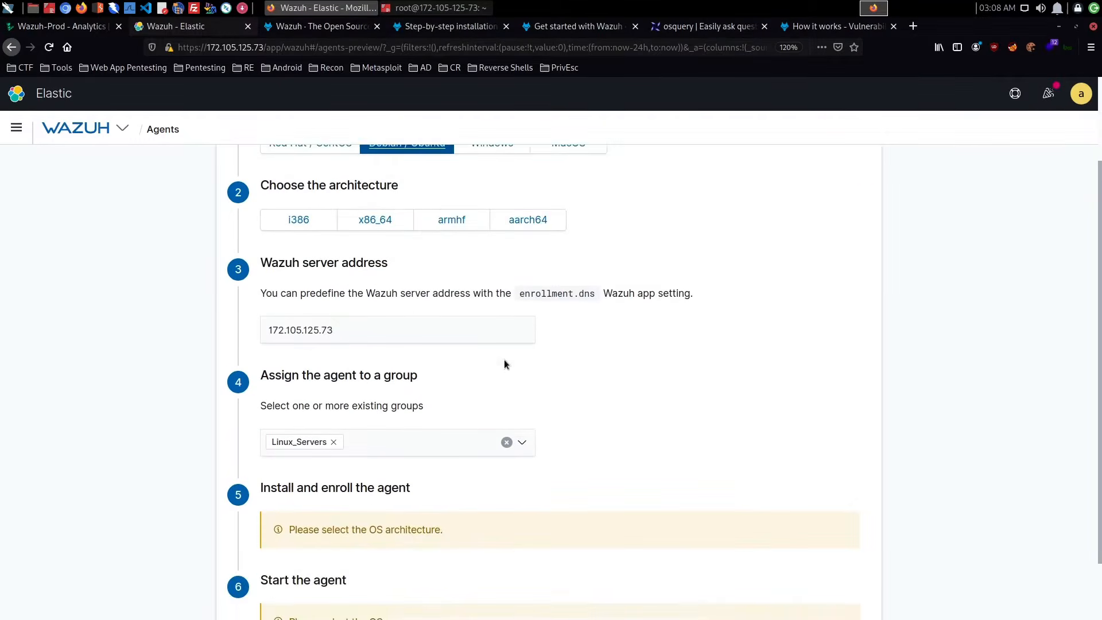
pyautogui.scroll(-1, 503, 364)
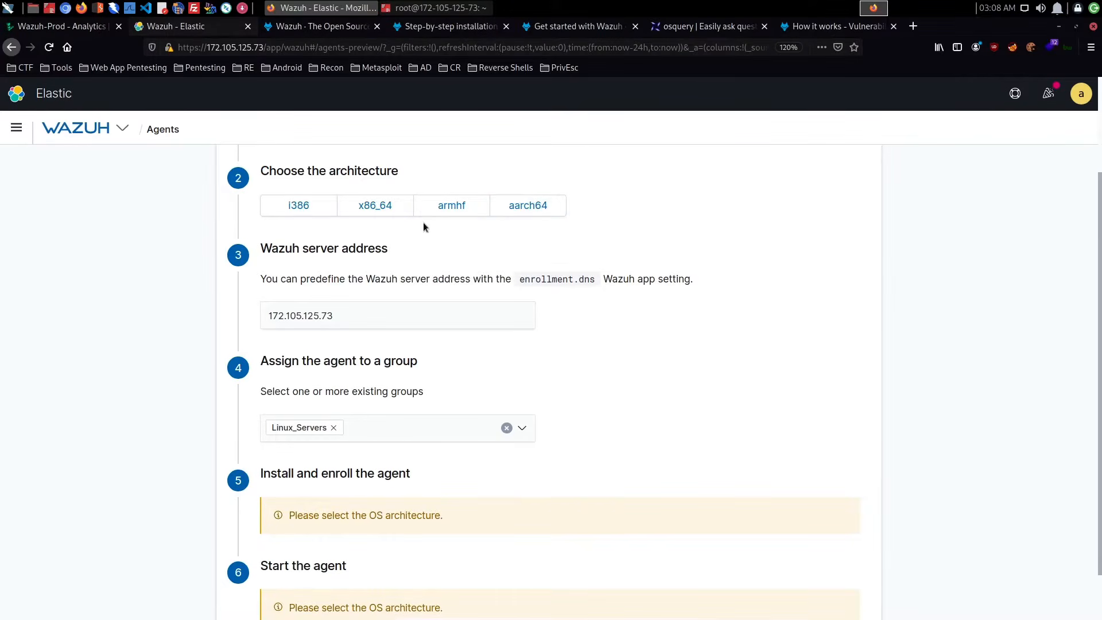
pyautogui.click(375, 206)
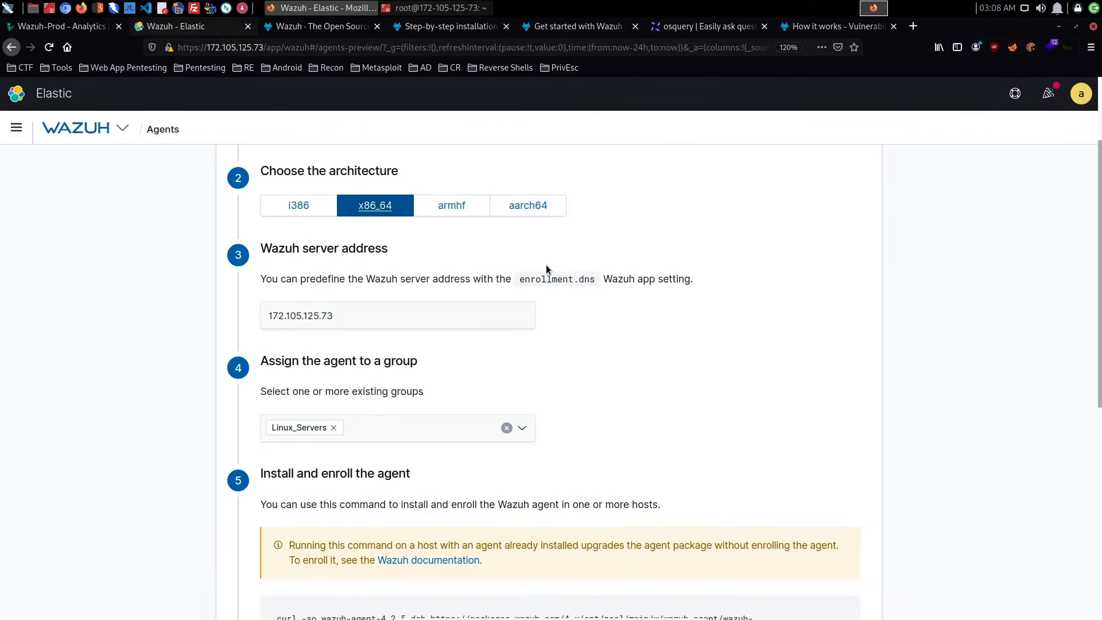
pyautogui.scroll(-7, 545, 264)
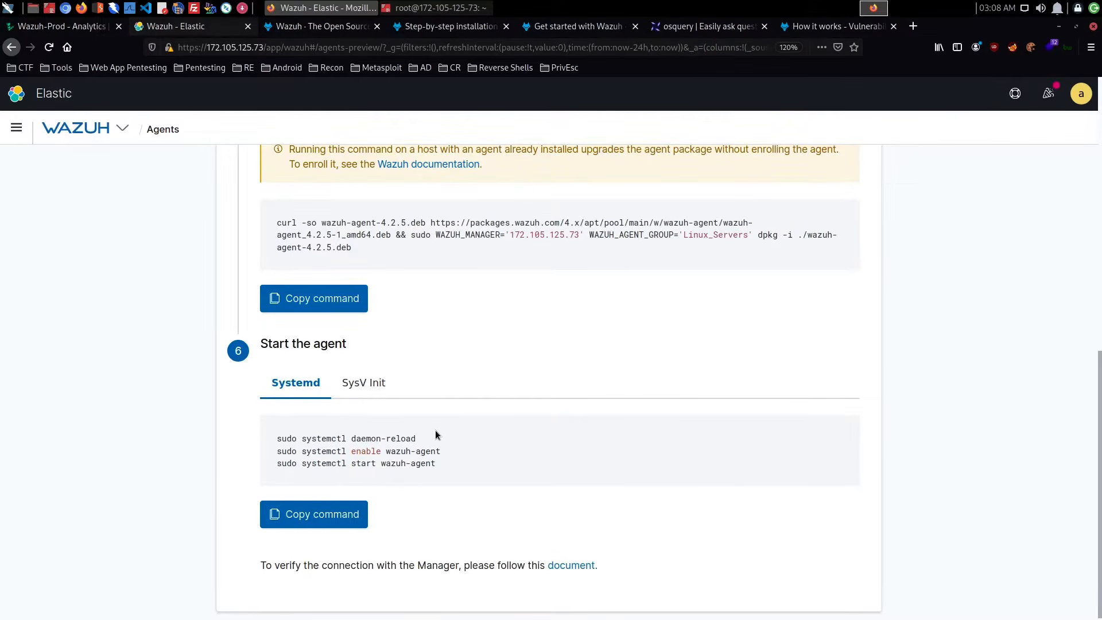
# - Set the agent's operating system back to Windows and review its install command
pyautogui.scroll(8, 434, 435)
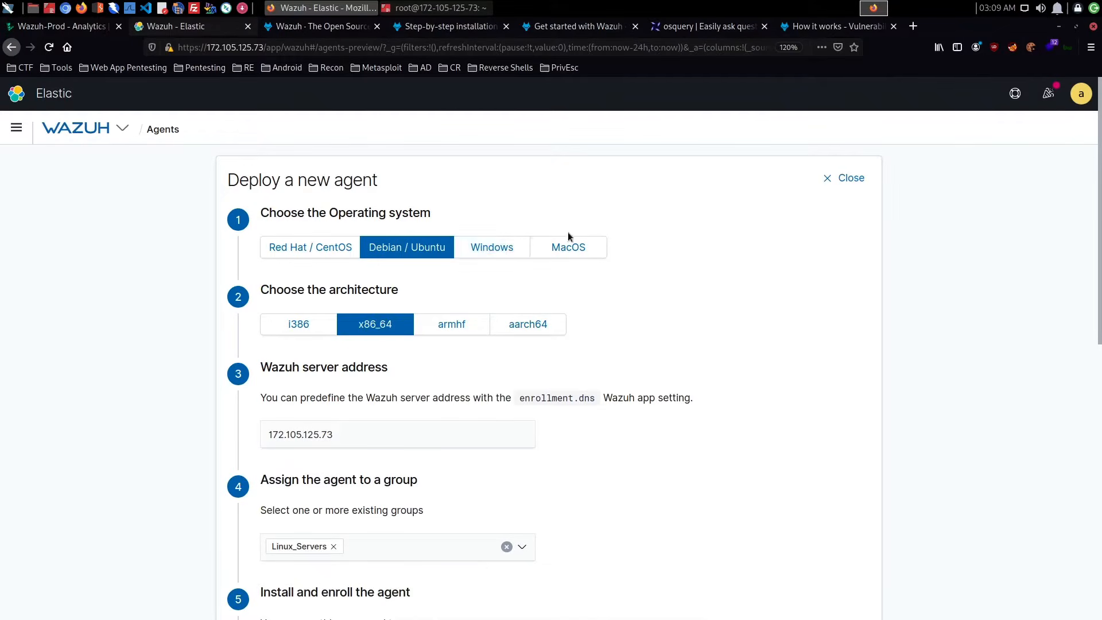
pyautogui.click(491, 247)
pyautogui.scroll(-4, 608, 350)
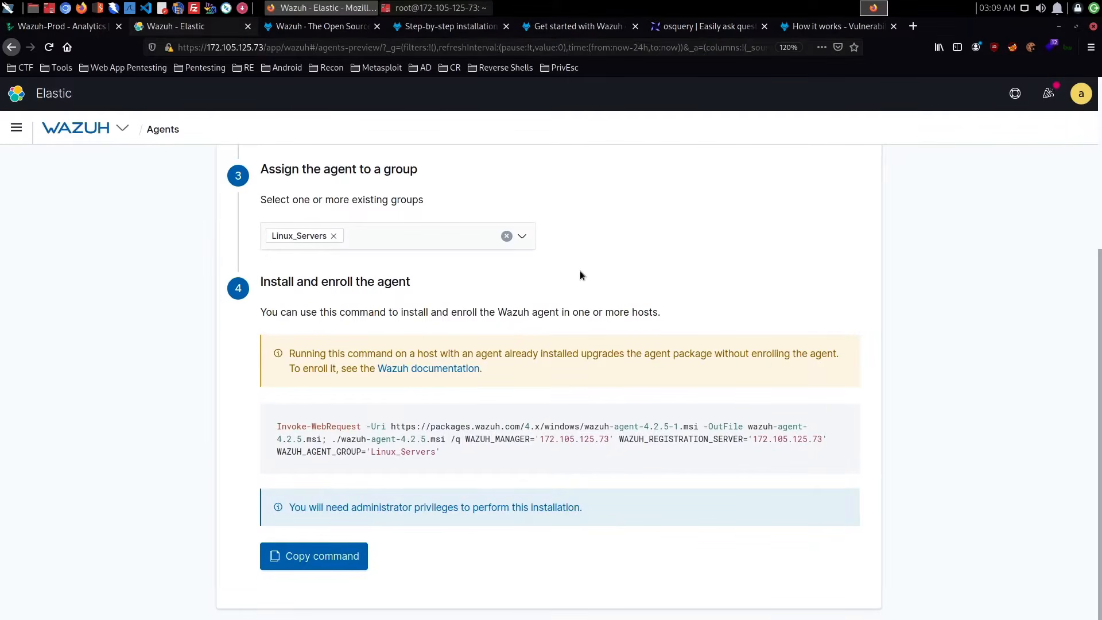
# - Open the Windows agent installation guide from the Wazuh website's getting-started page, and close the getting-started page
pyautogui.click(461, 29)
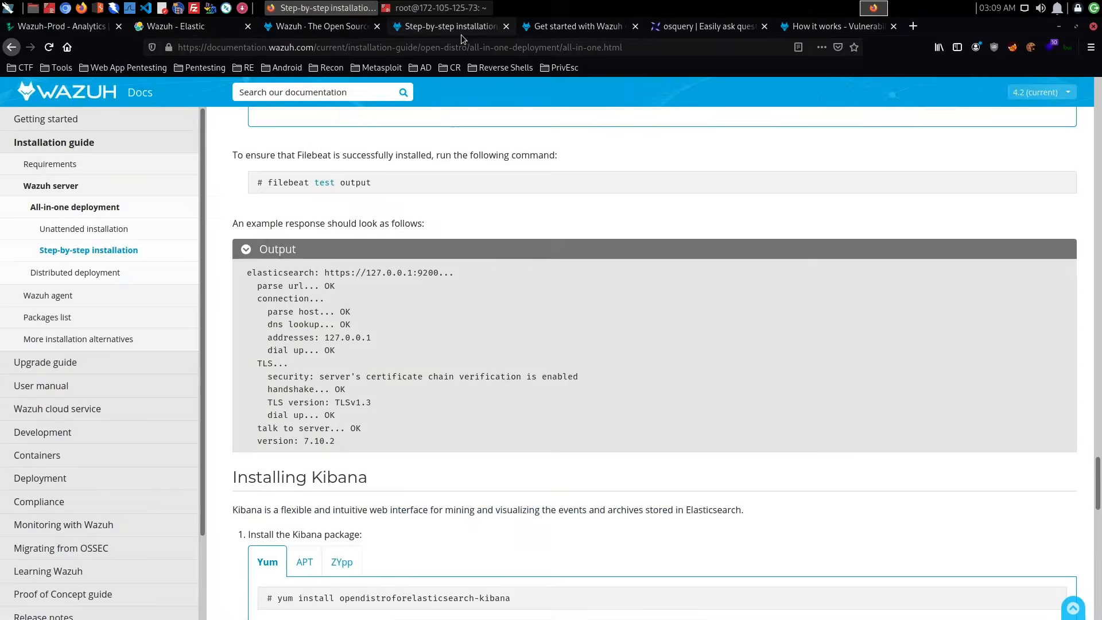
pyautogui.click(568, 26)
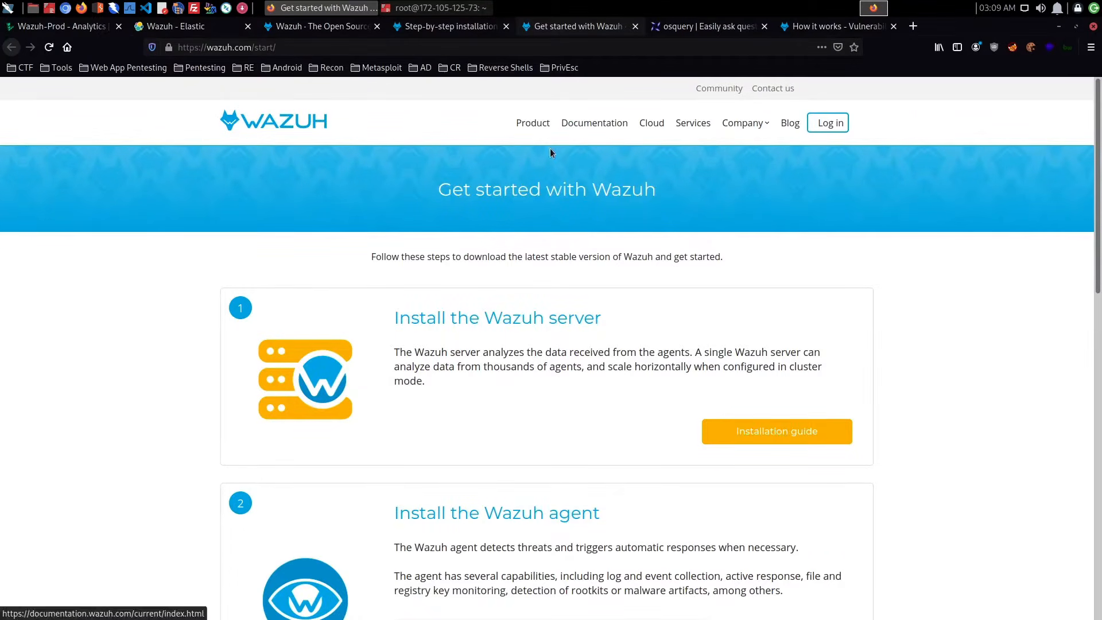
pyautogui.click(275, 125)
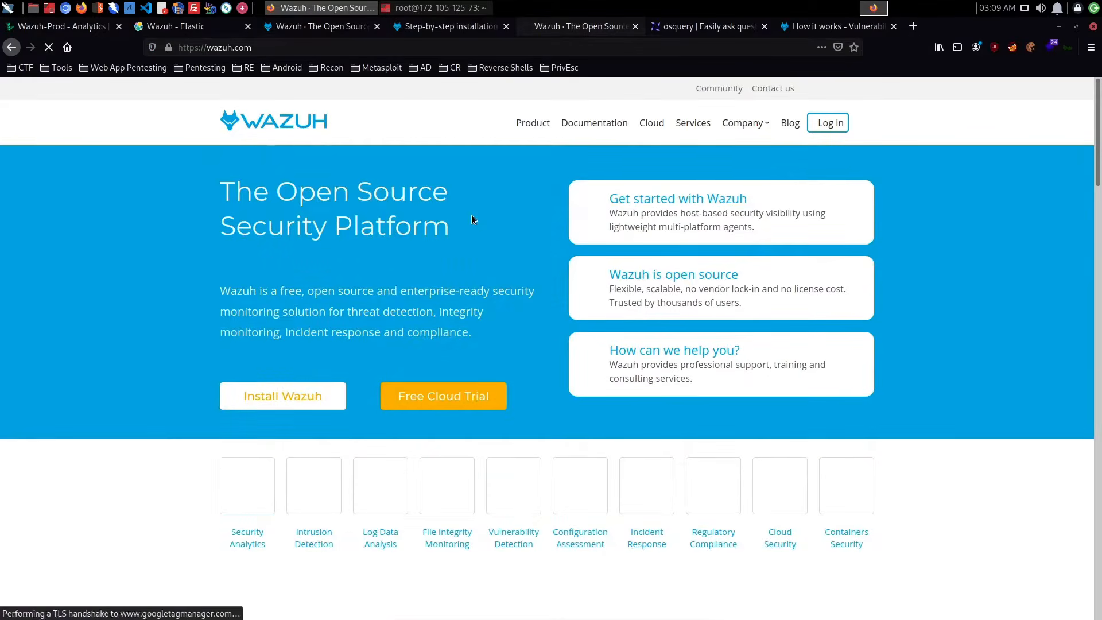
pyautogui.scroll(-3, 472, 218)
pyautogui.click(302, 304)
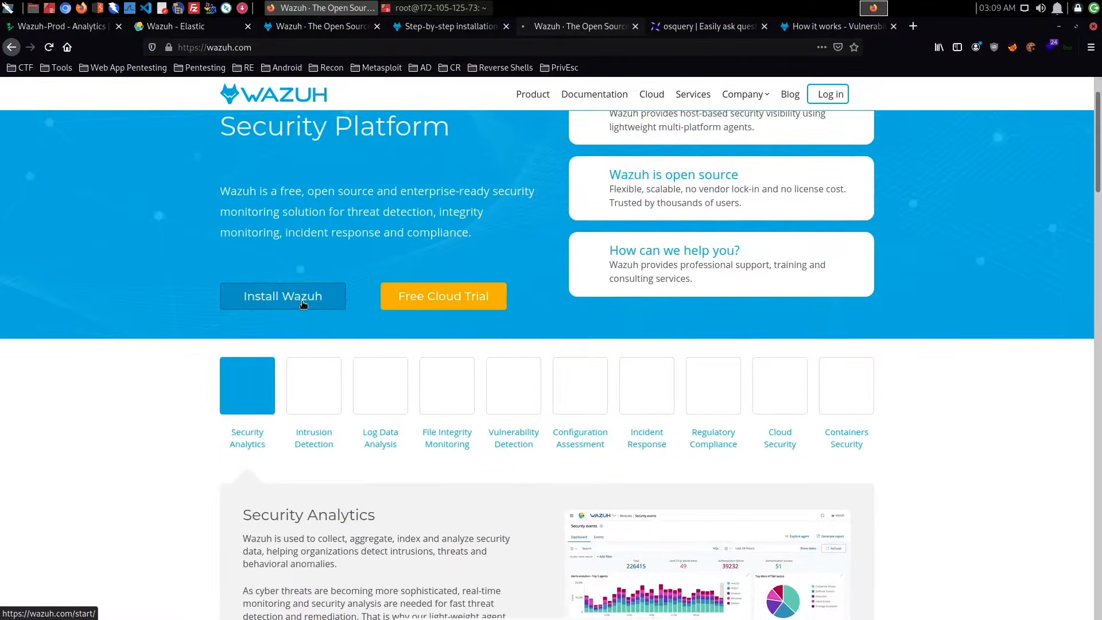
pyautogui.scroll(-3, 495, 304)
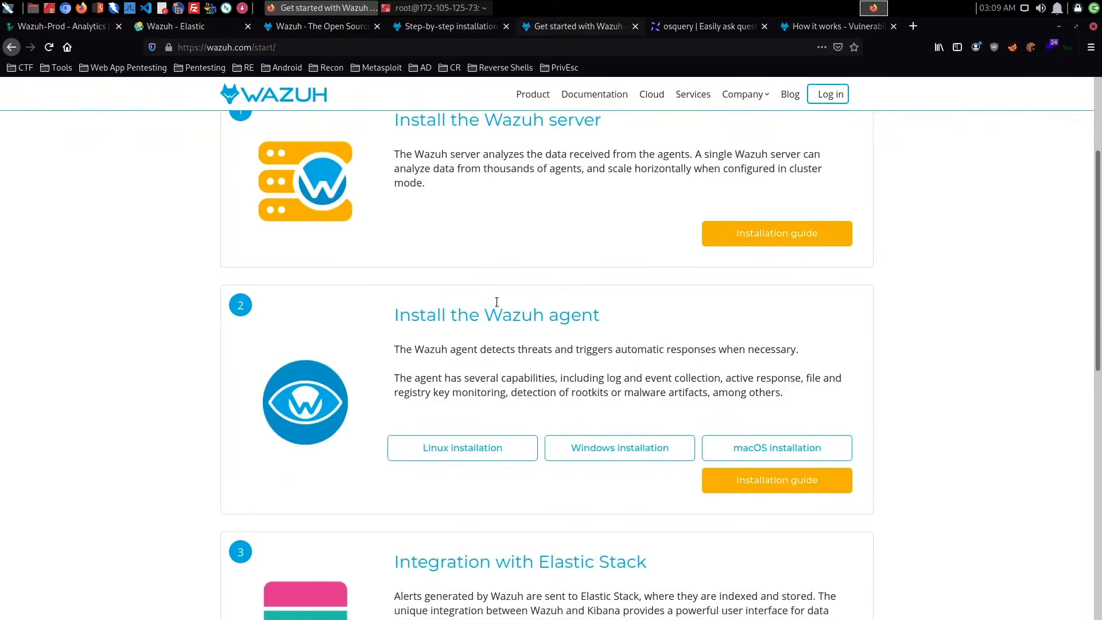
pyautogui.click(626, 449)
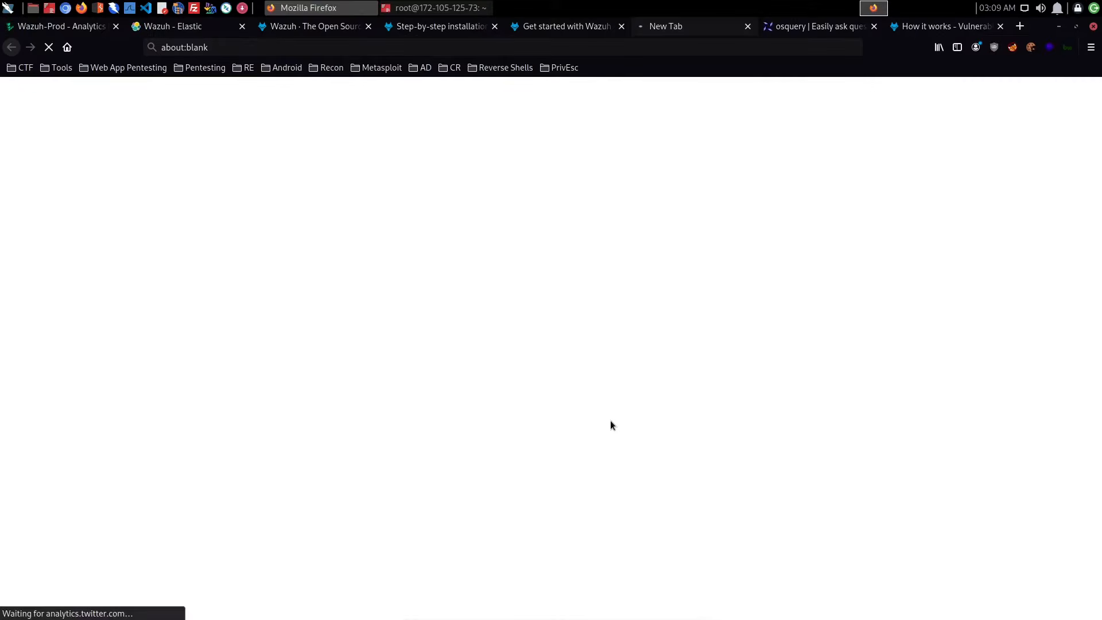
pyautogui.click(620, 26)
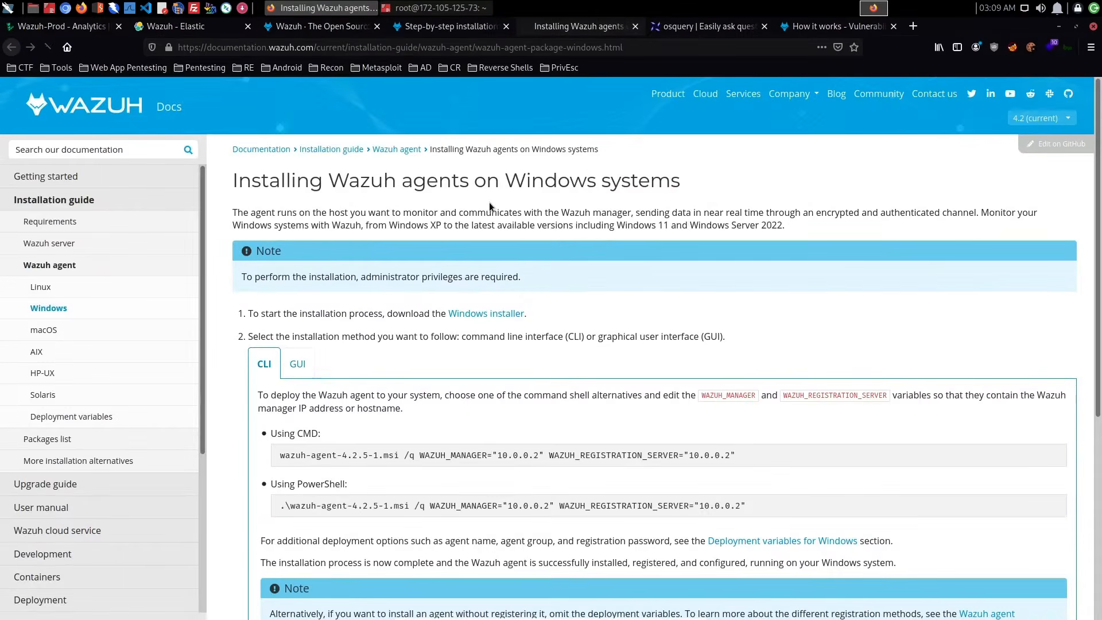
# - Show the GUI installation method in the Windows agent guide and read through its instructions
pyautogui.click(300, 367)
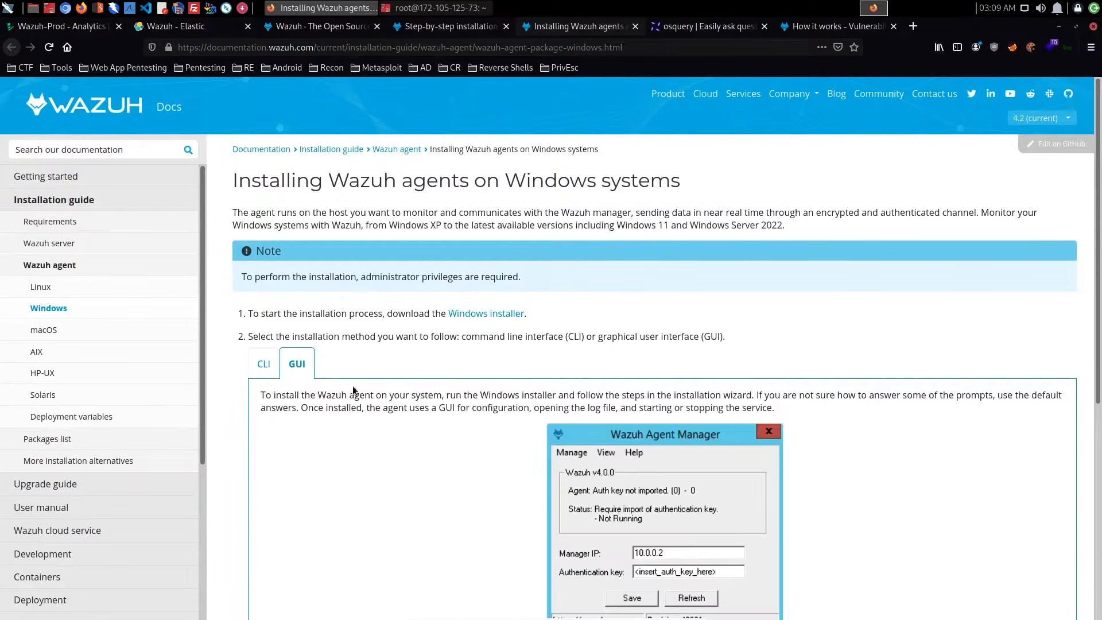
pyautogui.scroll(-3, 645, 381)
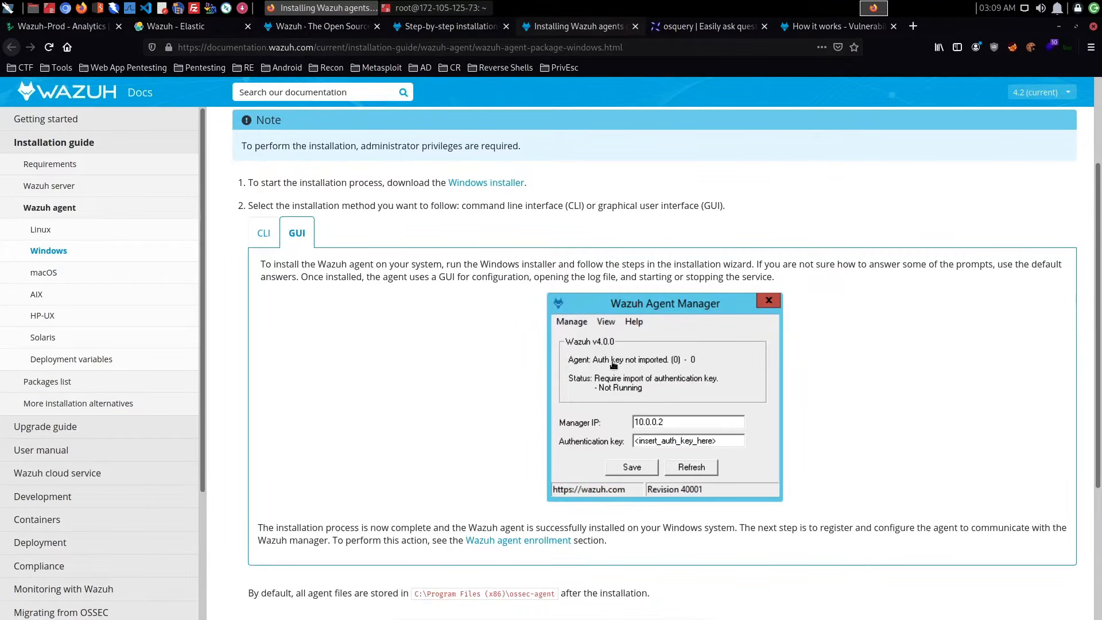
pyautogui.scroll(-2, 613, 365)
pyautogui.scroll(2, 613, 365)
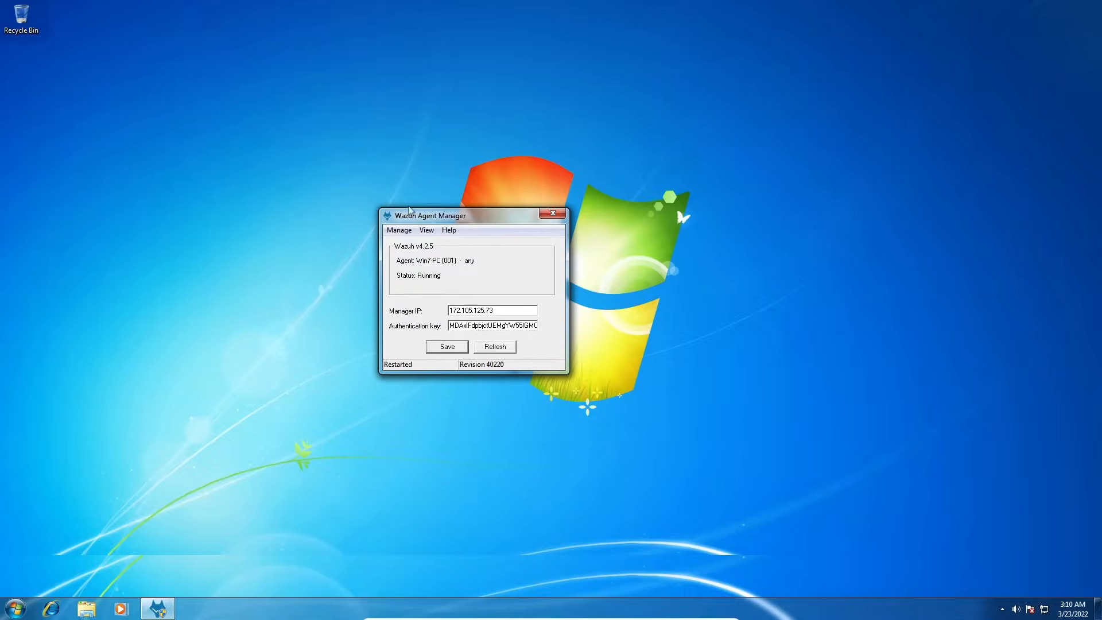
# - On the Windows 7 machine, view the wazuh-agent-4.2.5-1 installer in the Downloads folder, and close the folder
pyautogui.click(86, 609)
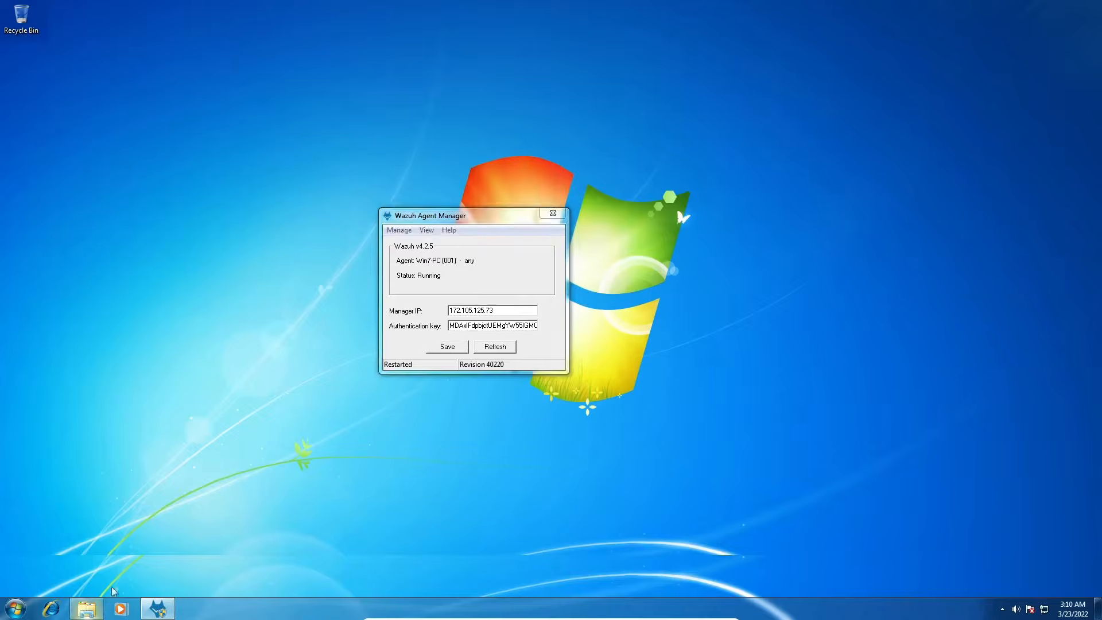
pyautogui.click(263, 200)
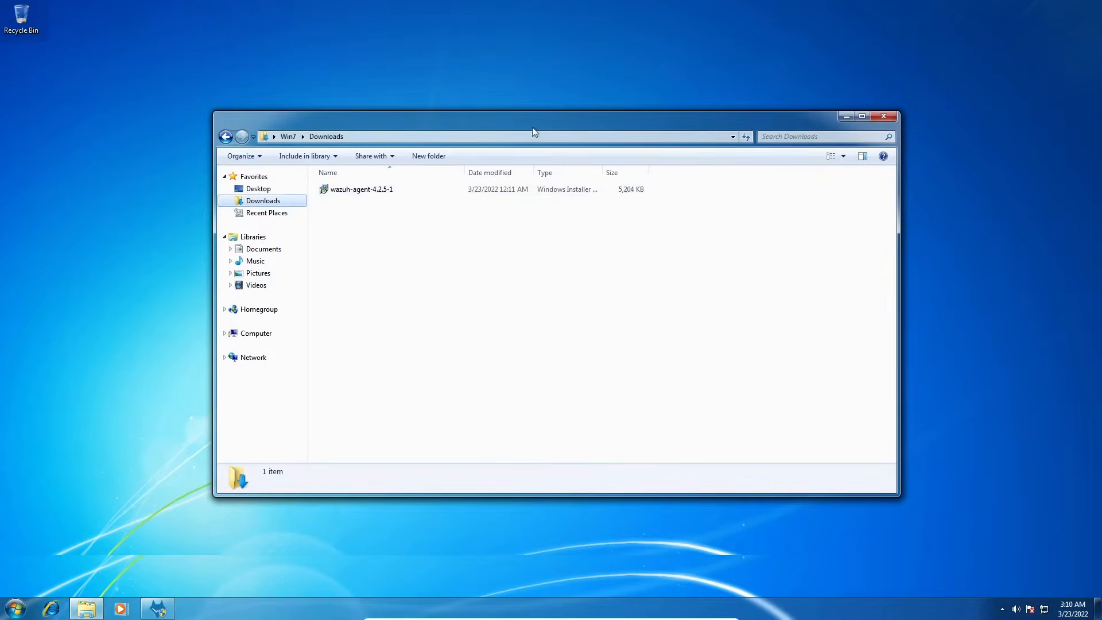
pyautogui.moveTo(532, 126); pyautogui.dragTo(611, 126)
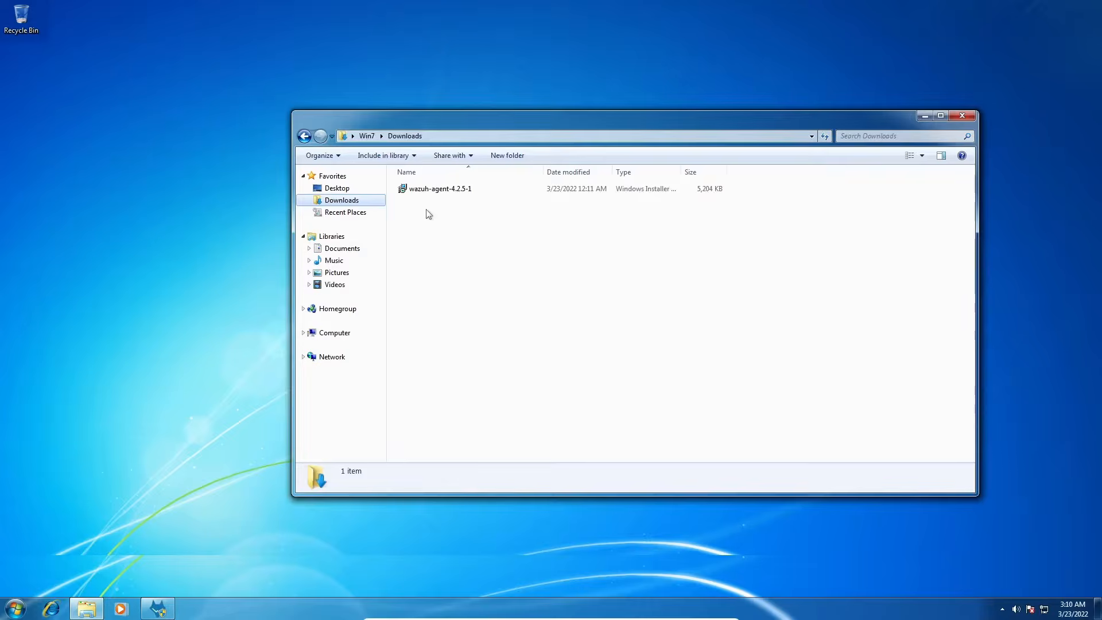
pyautogui.click(962, 115)
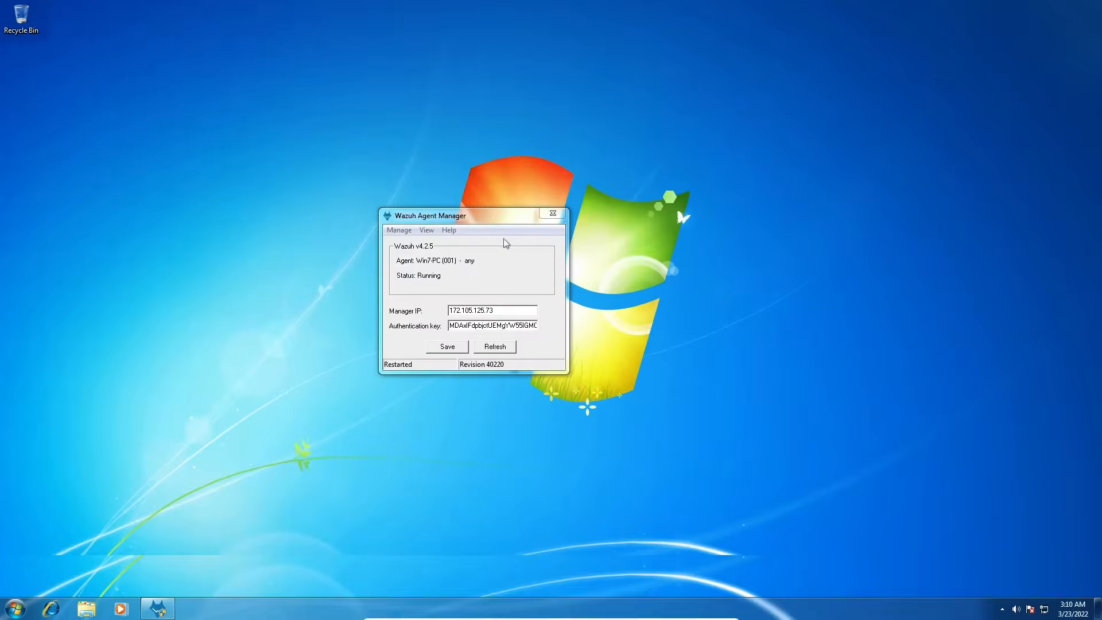
# - Check the agent's status in Wazuh Agent Manager and dismiss the status message
pyautogui.moveTo(485, 223); pyautogui.dragTo(540, 190)
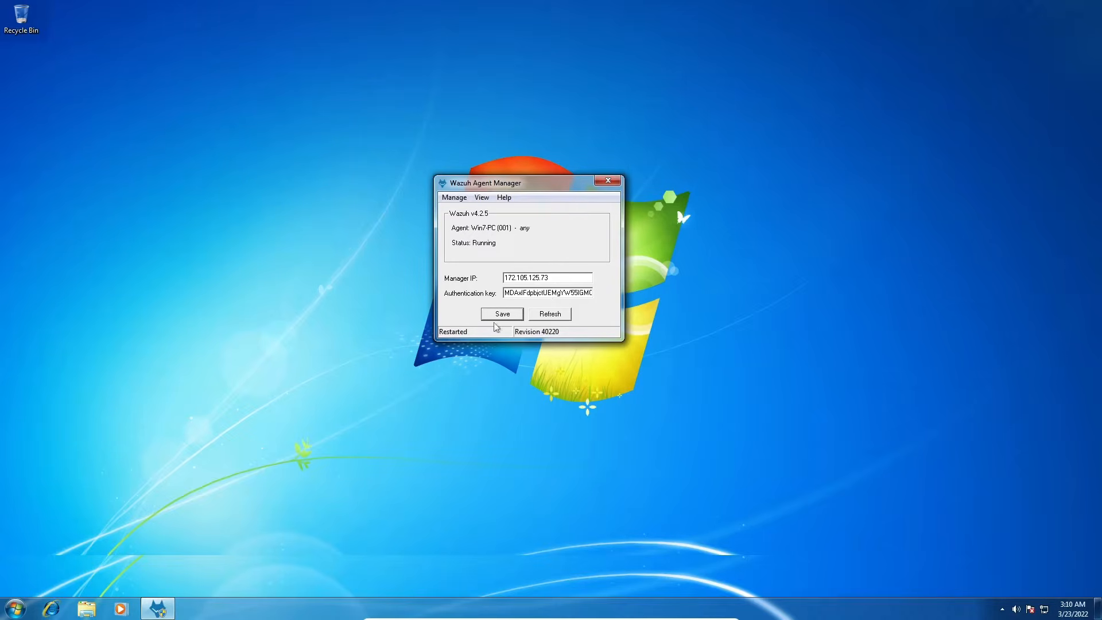
pyautogui.click(452, 198)
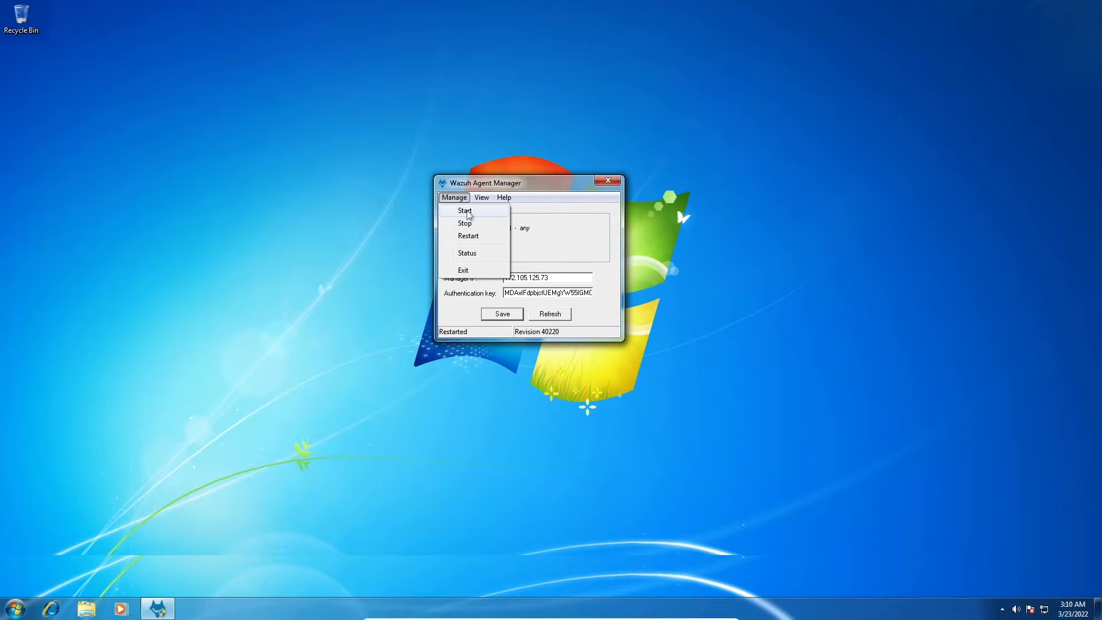
pyautogui.click(466, 253)
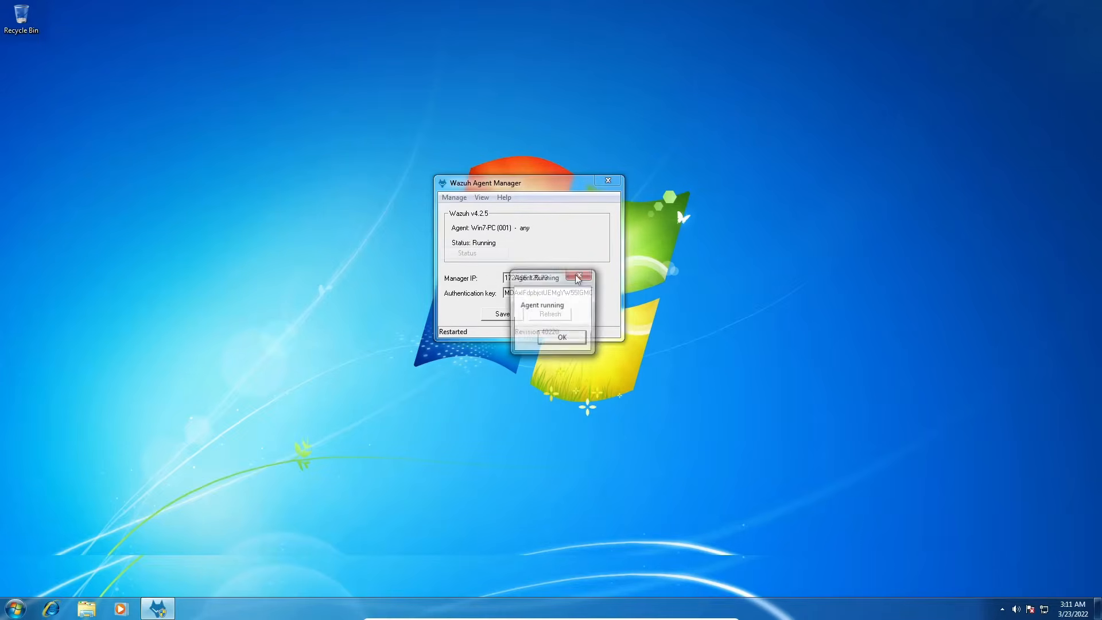
pyautogui.moveTo(556, 283); pyautogui.dragTo(538, 240)
pyautogui.click(544, 294)
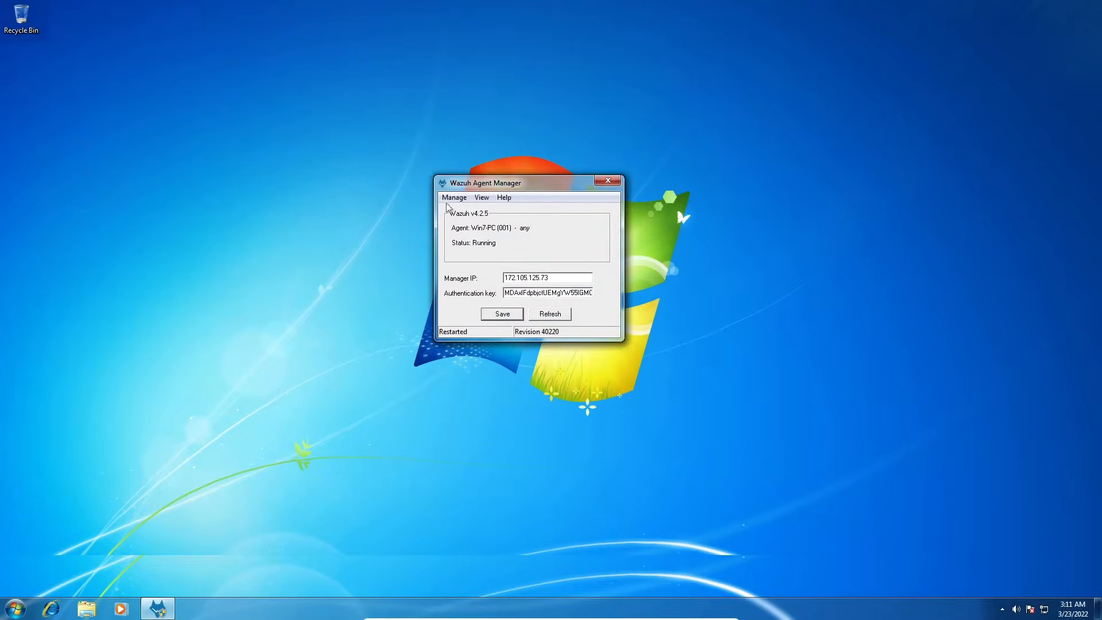
pyautogui.click(454, 197)
pyautogui.click(542, 218)
# - Open the agent's logs from Wazuh Agent Manager and read through the ossec log entries
pyautogui.click(480, 199)
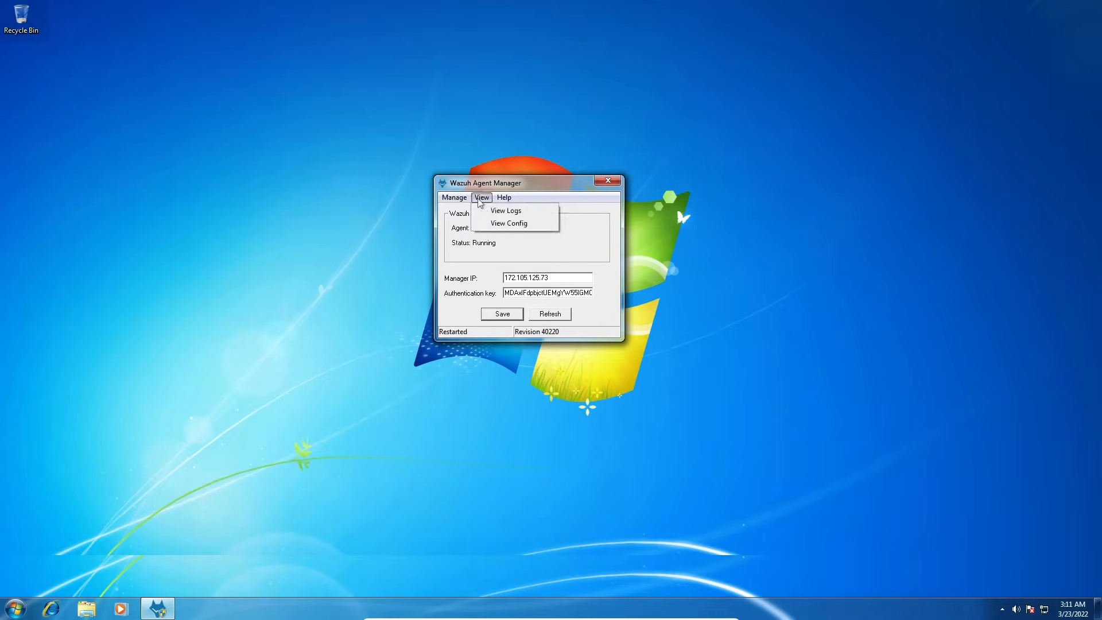
pyautogui.click(506, 211)
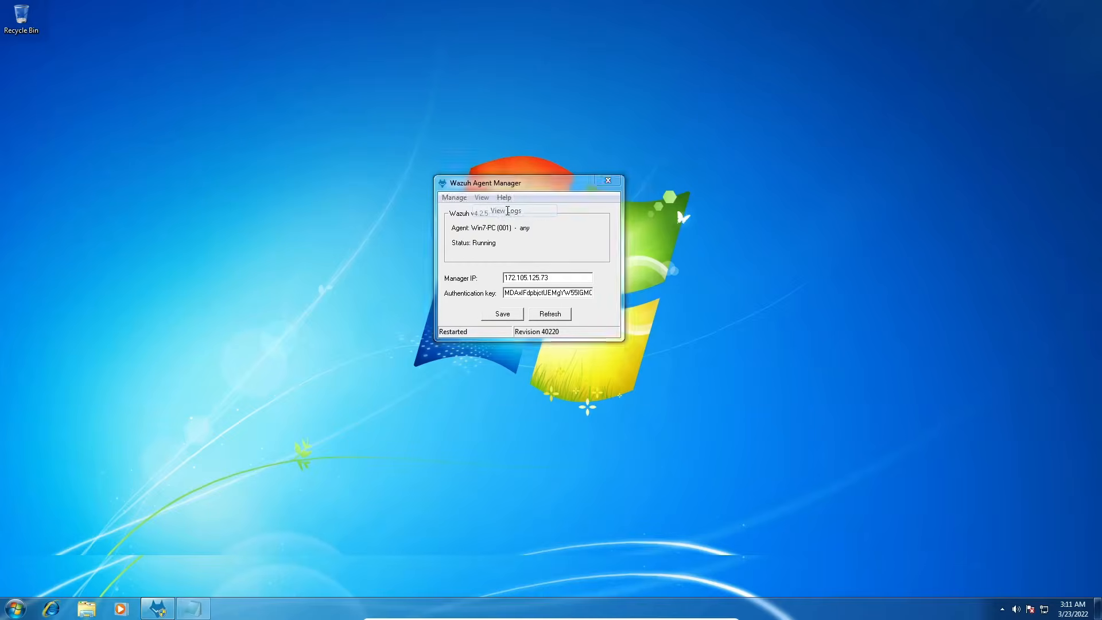
pyautogui.scroll(-10, 561, 131)
pyautogui.scroll(-20, 561, 131)
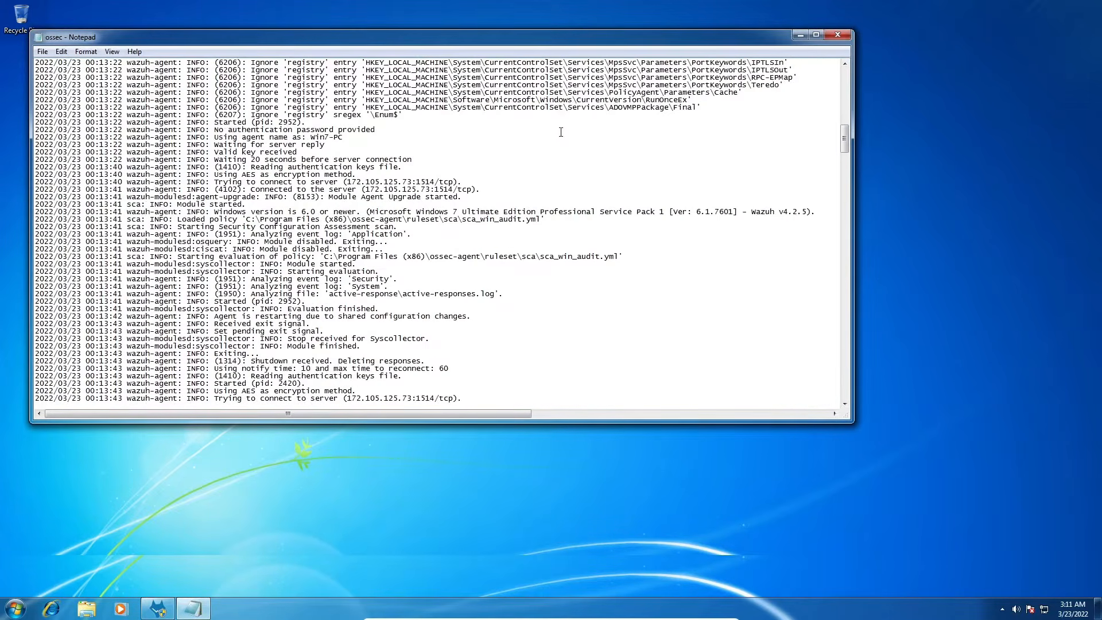
pyautogui.scroll(-20, 561, 131)
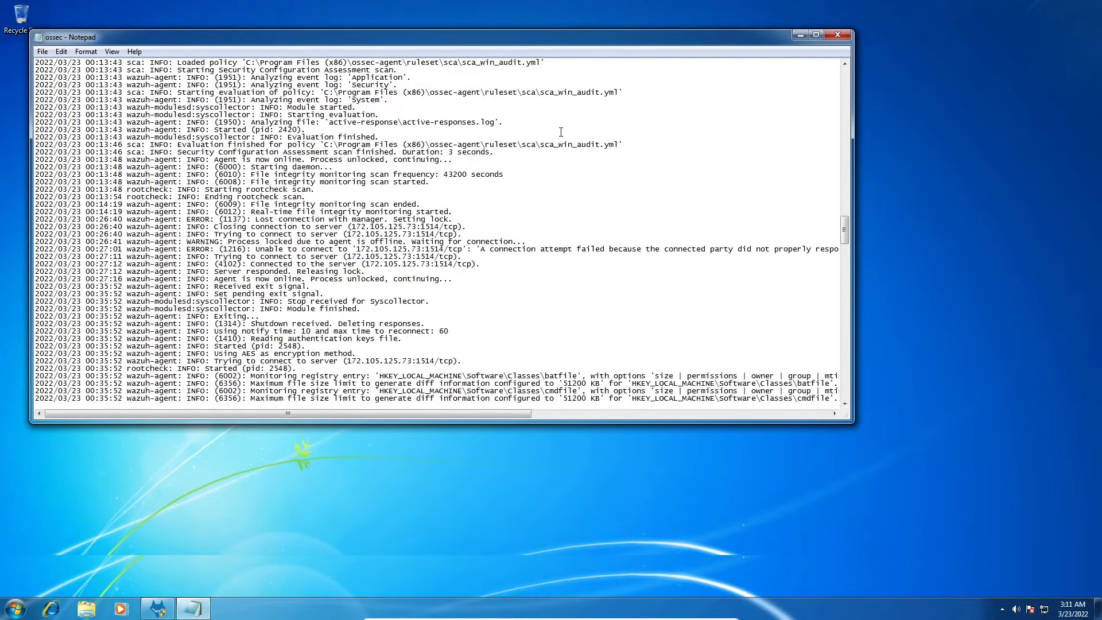
# - Close the ossec log, open the agent's ossec.conf configuration from Wazuh Agent Manager, and maximize the file window
pyautogui.click(837, 35)
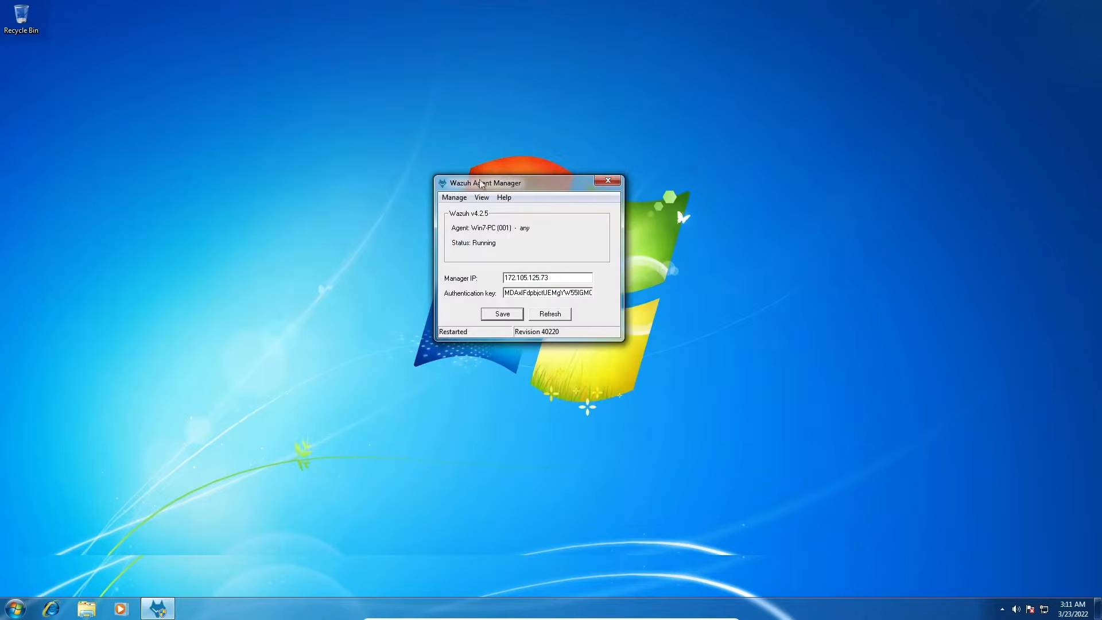
pyautogui.click(481, 198)
pyautogui.click(508, 223)
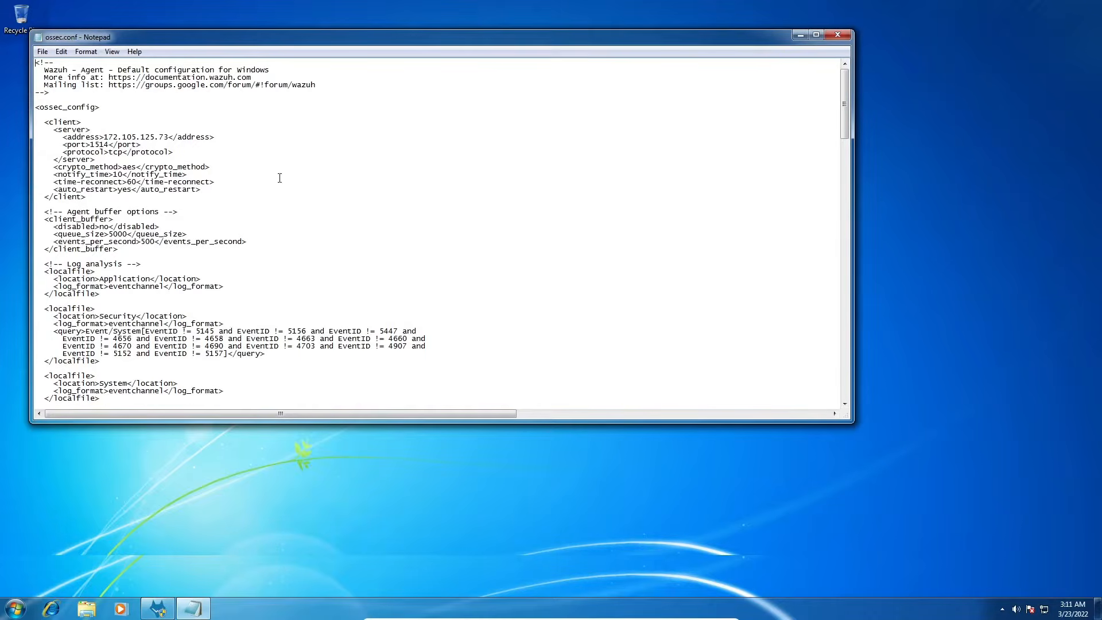
pyautogui.doubleClick(282, 36)
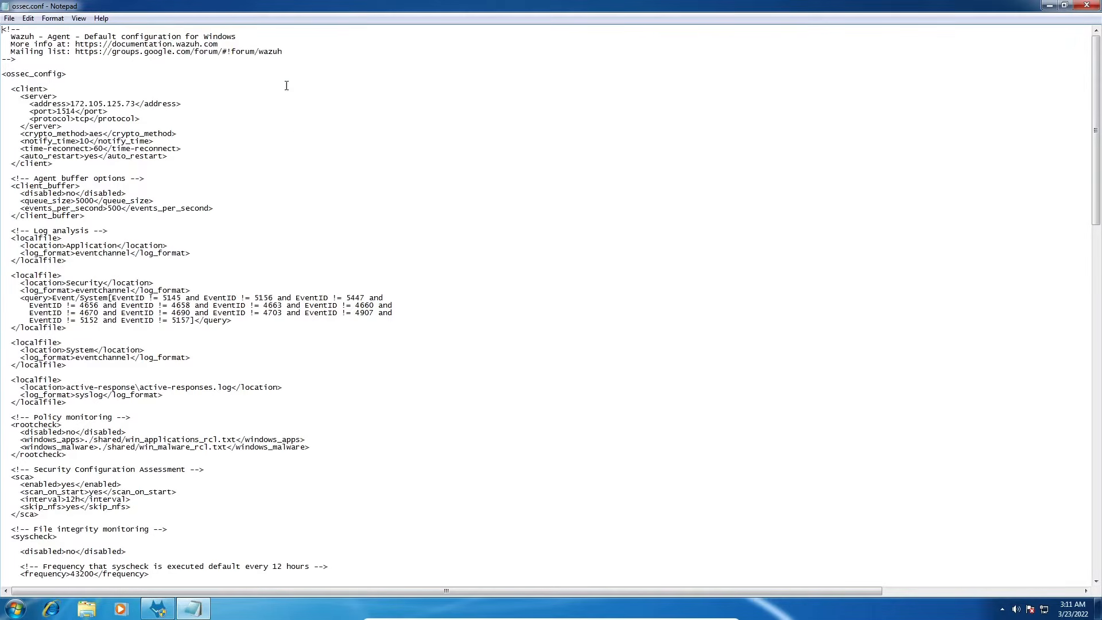
# - Set the Notepad font size to 16
pyautogui.click(101, 18)
pyautogui.moveTo(26, 22)
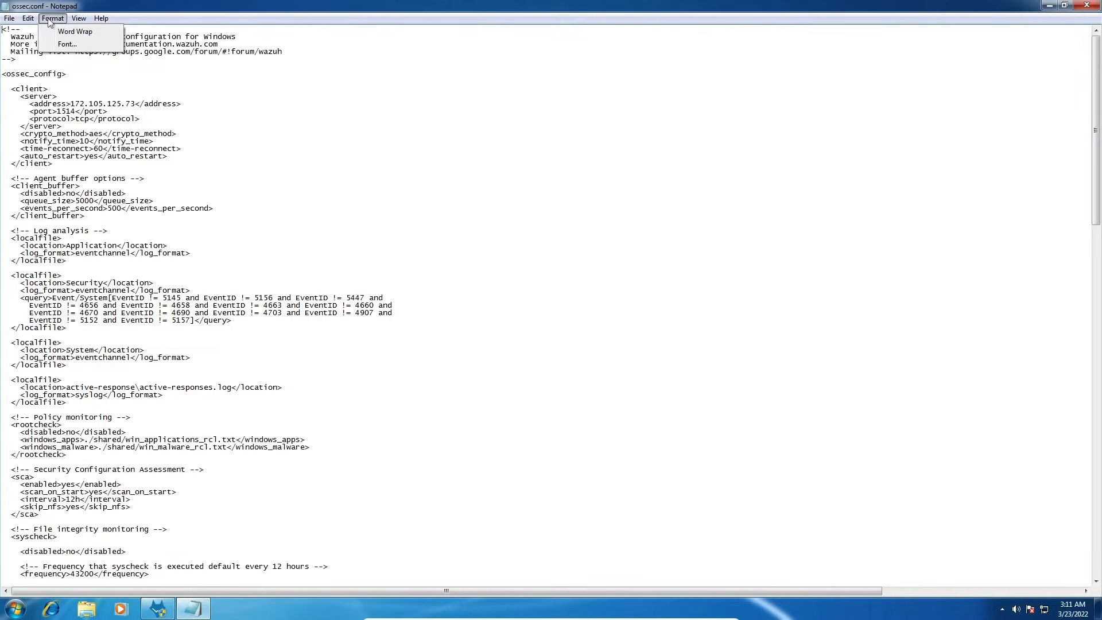
pyautogui.click(67, 45)
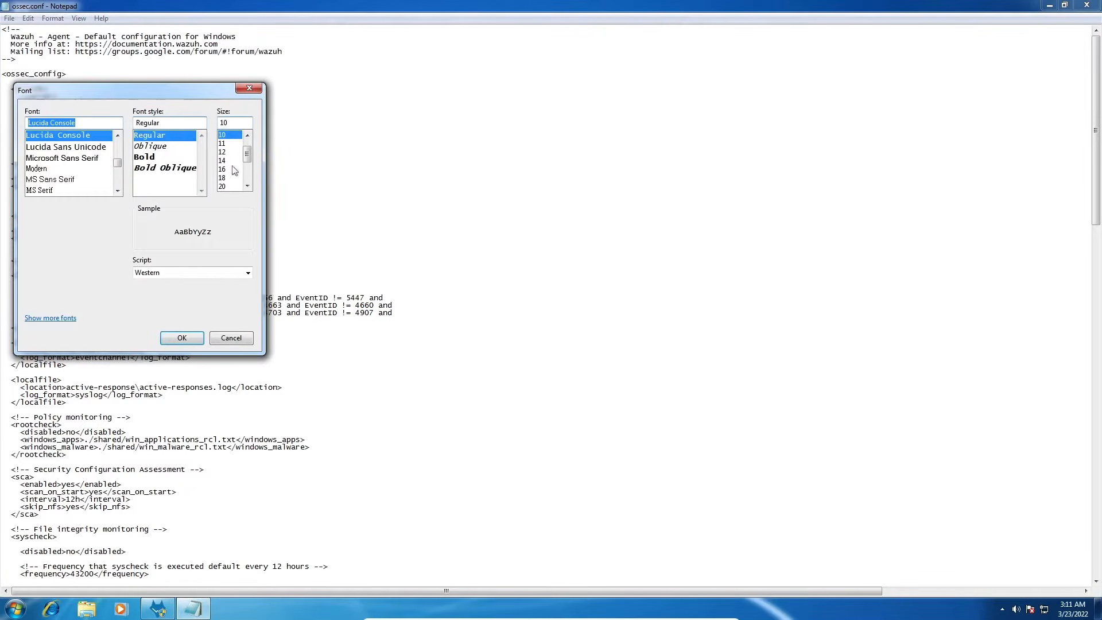
pyautogui.click(225, 170)
pyautogui.click(182, 337)
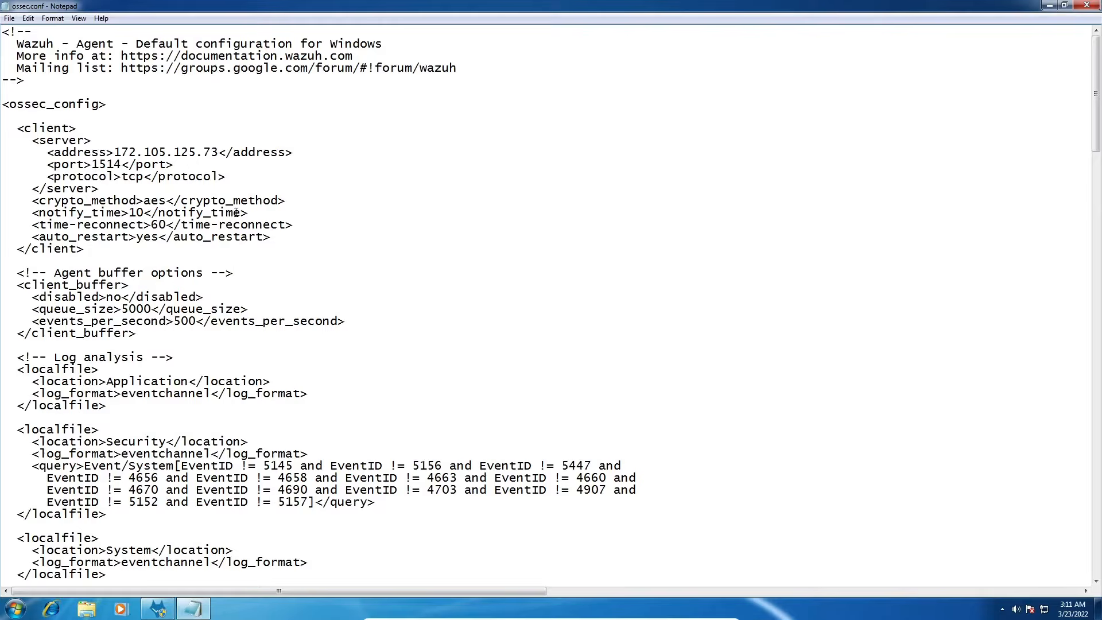
# - Read through the ossec.conf sections from the client settings to the end of the default configuration
pyautogui.scroll(-2, 235, 212)
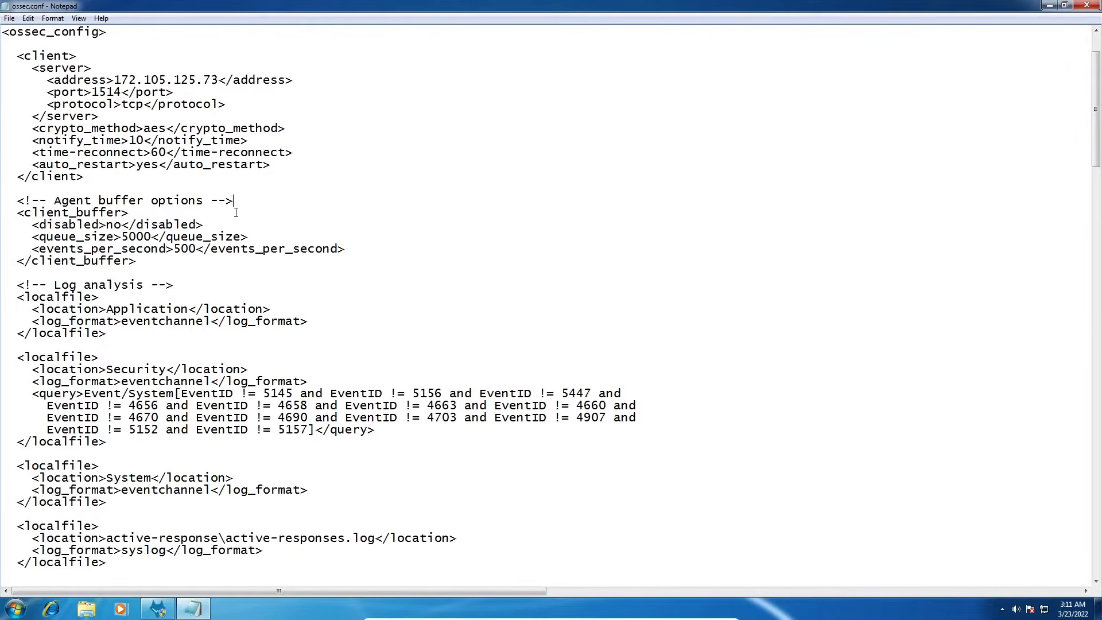
pyautogui.scroll(-4, 236, 212)
pyautogui.scroll(-6, 235, 212)
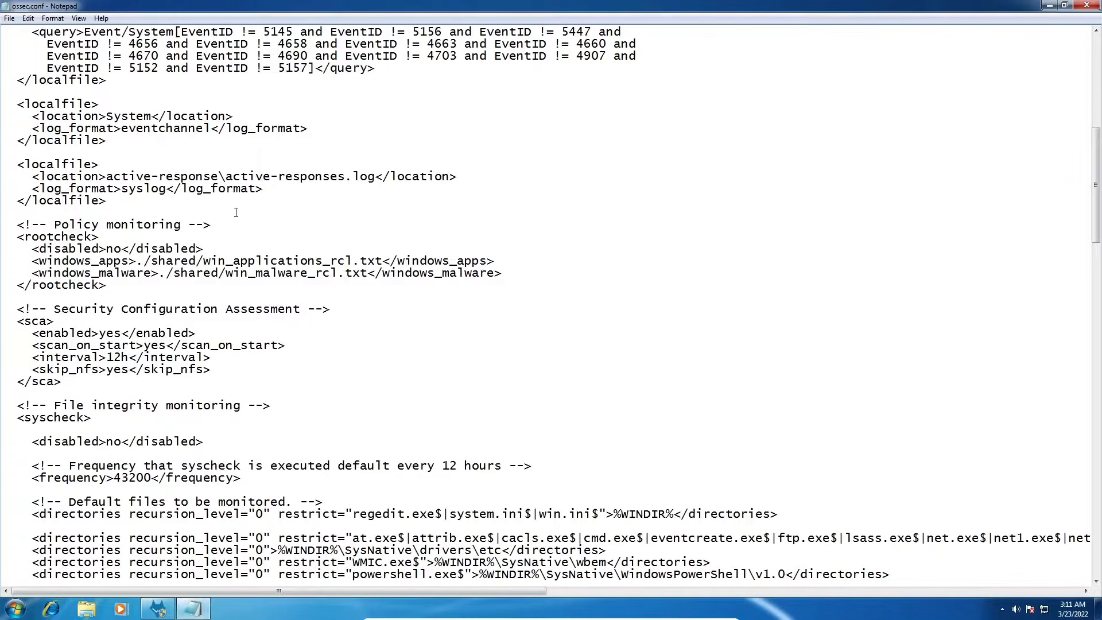
pyautogui.scroll(-5, 236, 212)
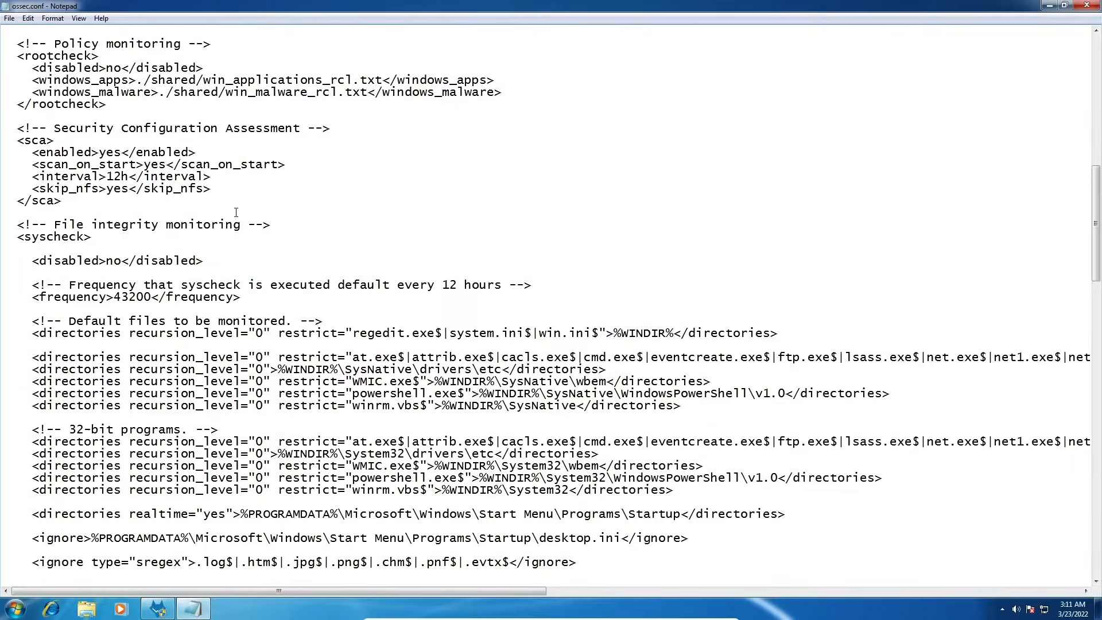
pyautogui.scroll(-20, 235, 212)
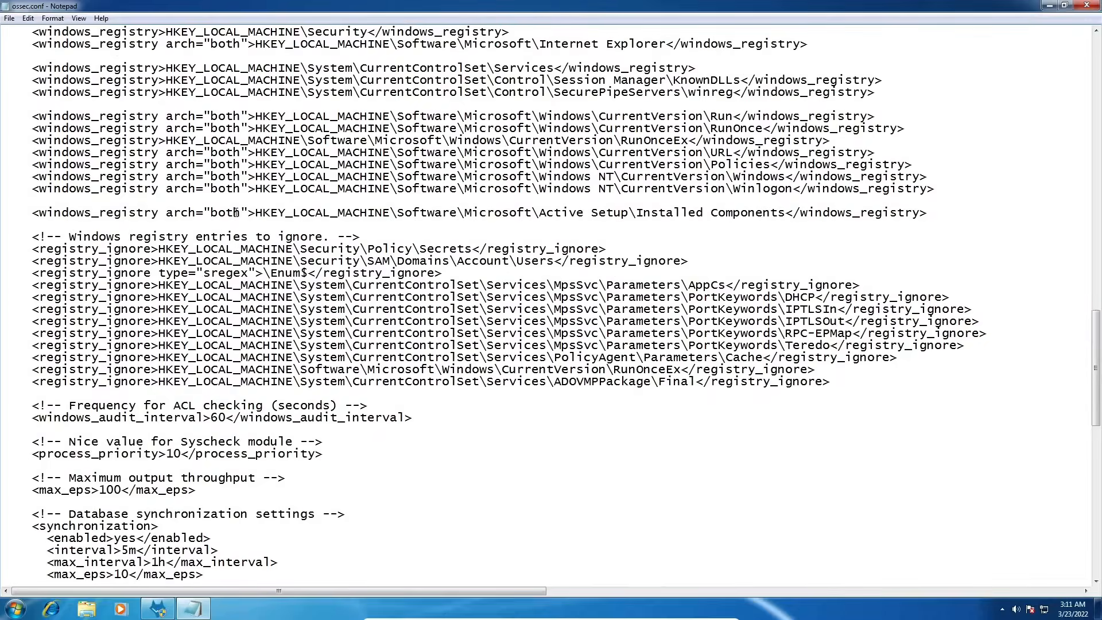
pyautogui.scroll(-5, 236, 212)
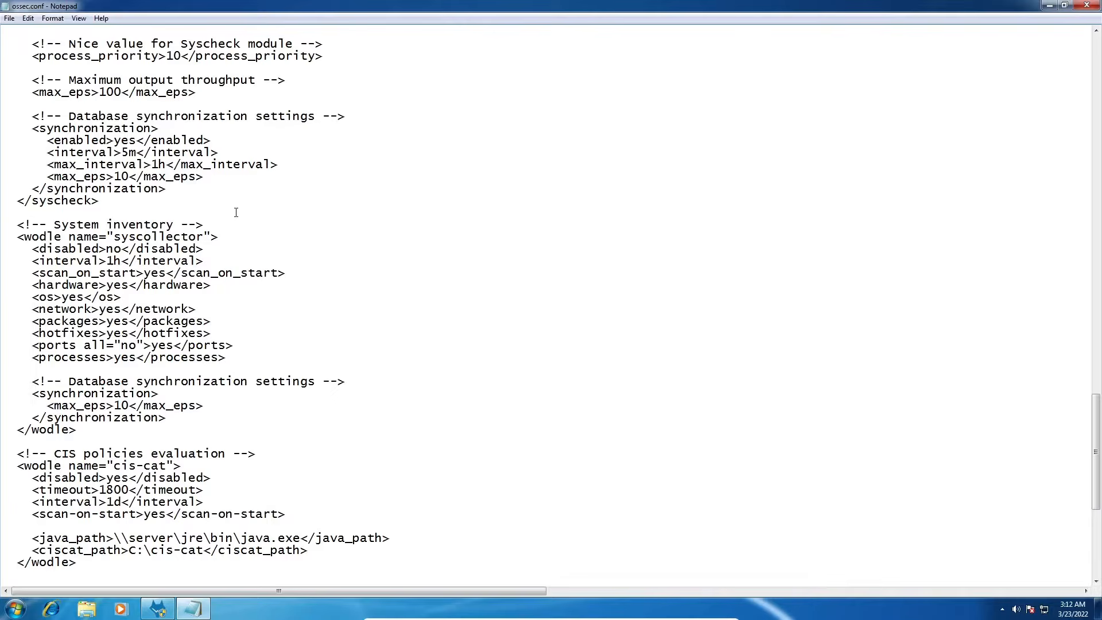
pyautogui.scroll(-9, 236, 212)
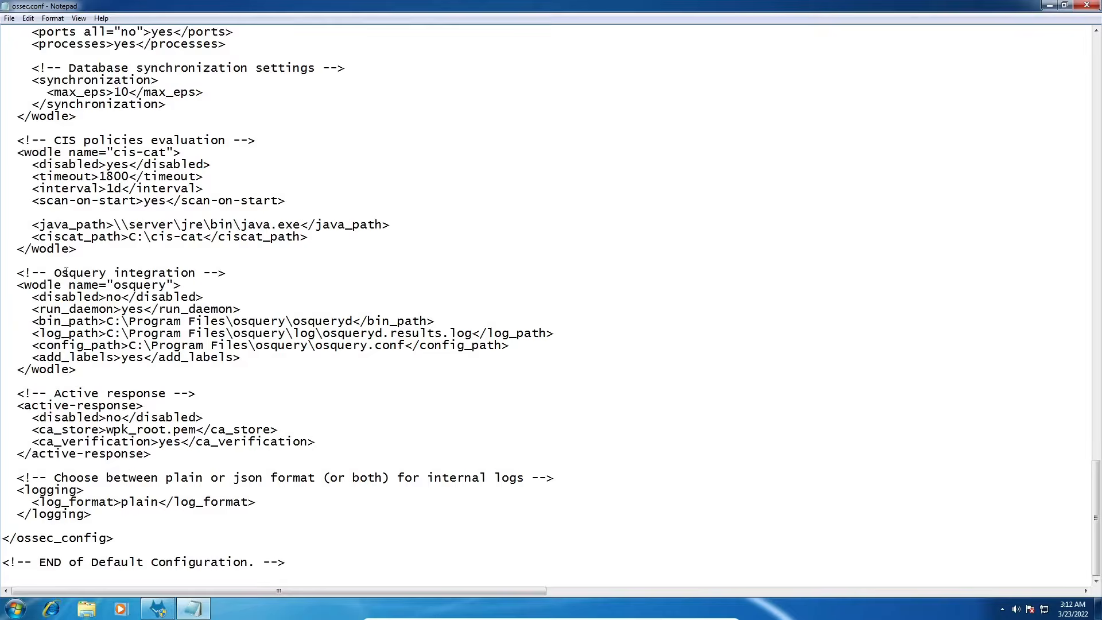
# - Highlight the Osquery integration heading and its disabled setting in ossec.conf, and close the file
pyautogui.moveTo(54, 274); pyautogui.dragTo(324, 273)
pyautogui.click(324, 273)
pyautogui.doubleClick(117, 297)
pyautogui.moveTo(106, 297)
pyautogui.mouseDown()
pyautogui.moveTo(121, 308)
pyautogui.moveTo(120, 294)
pyautogui.mouseUp()
pyautogui.click(1087, 5)
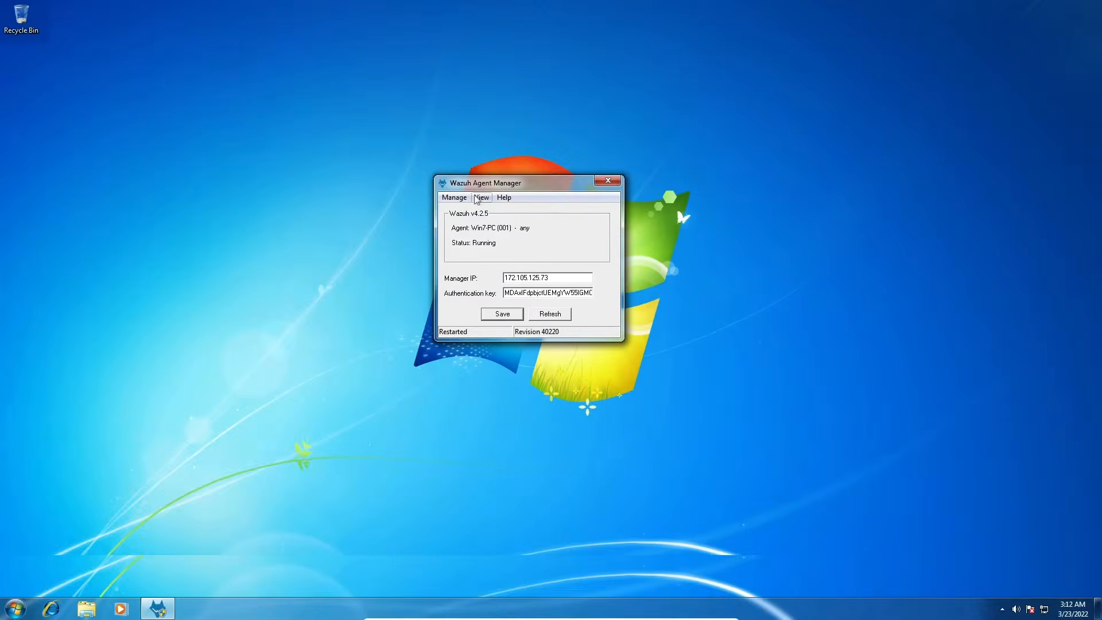
# - Check the agent's status once more in Wazuh Agent Manager after viewing the configuration
pyautogui.click(454, 196)
pyautogui.click(466, 252)
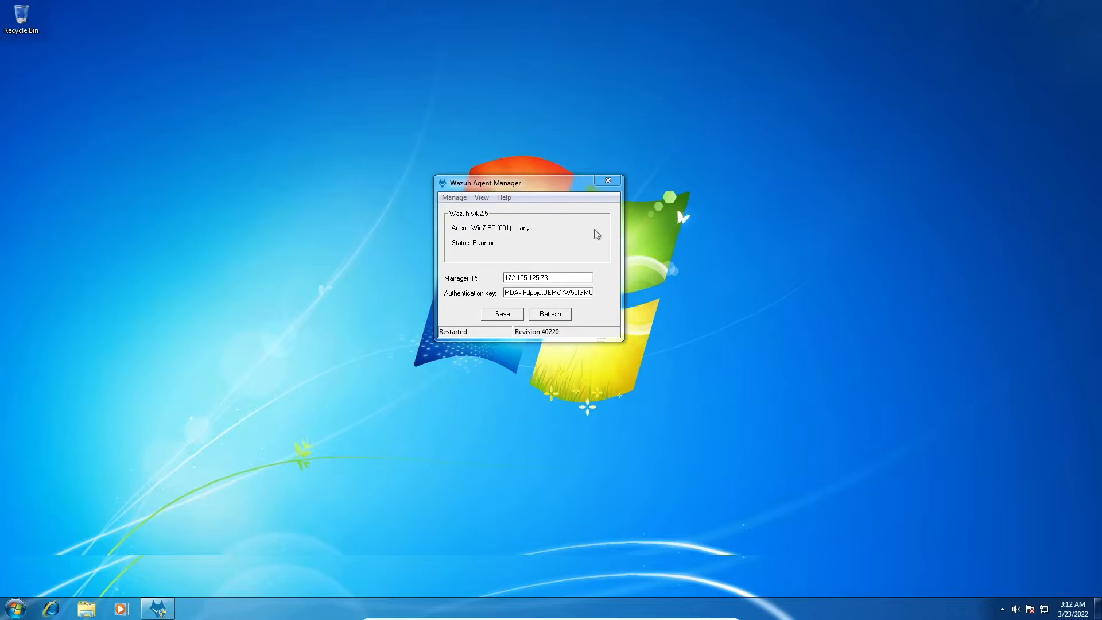
pyautogui.moveTo(546, 190); pyautogui.dragTo(500, 241)
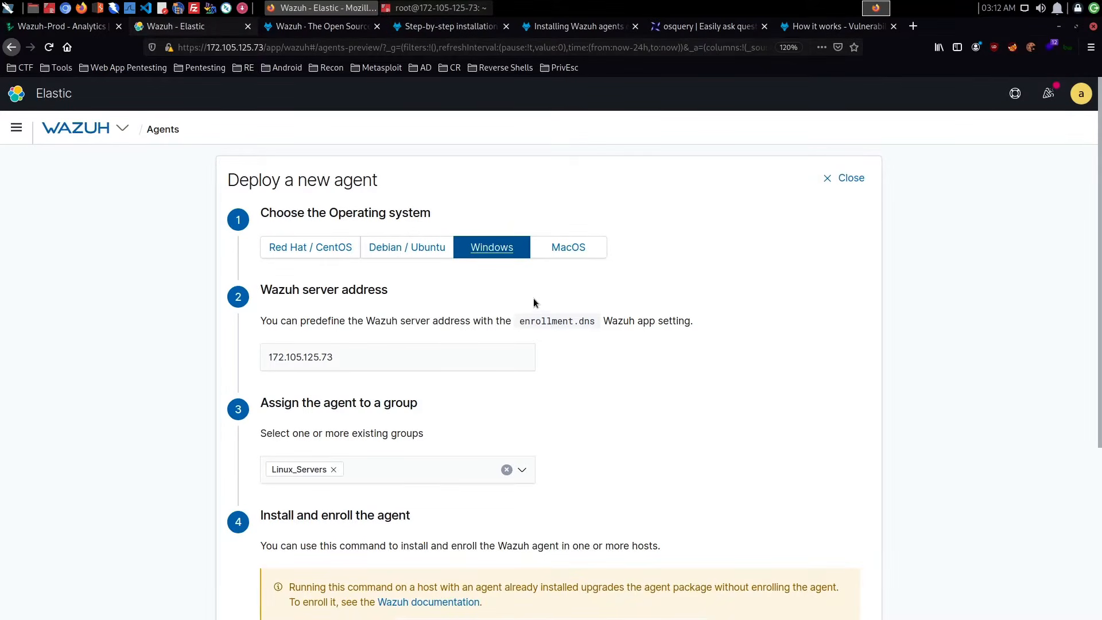
# - In the Wazuh dashboard's agent deployment form, choose Debian / Ubuntu with the x86_64 architecture and go to the generated install command
pyautogui.click(428, 255)
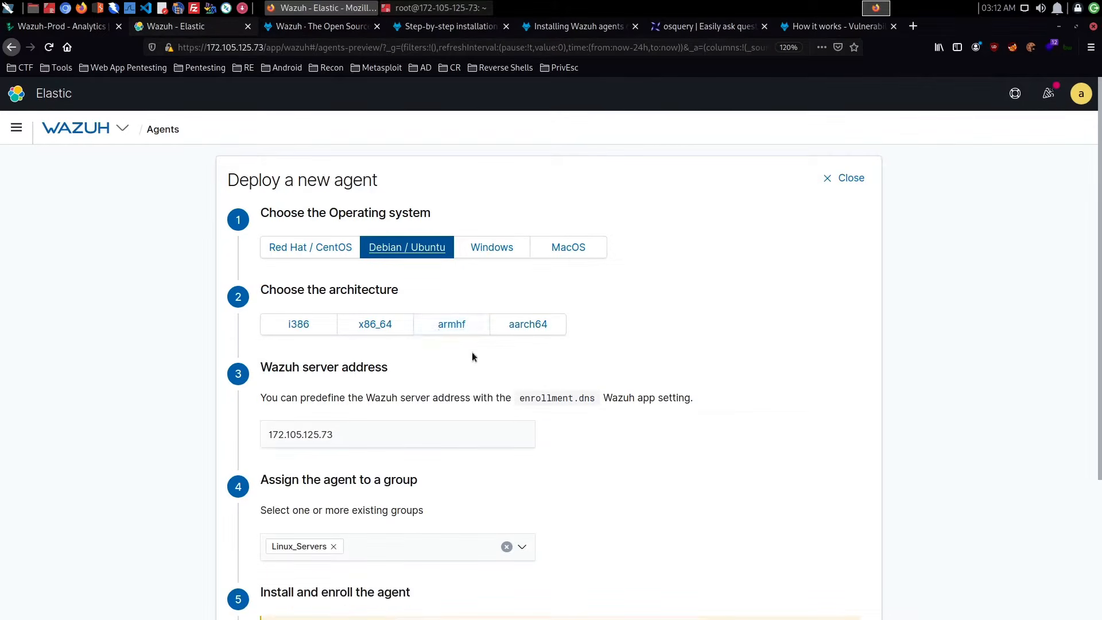
pyautogui.click(379, 326)
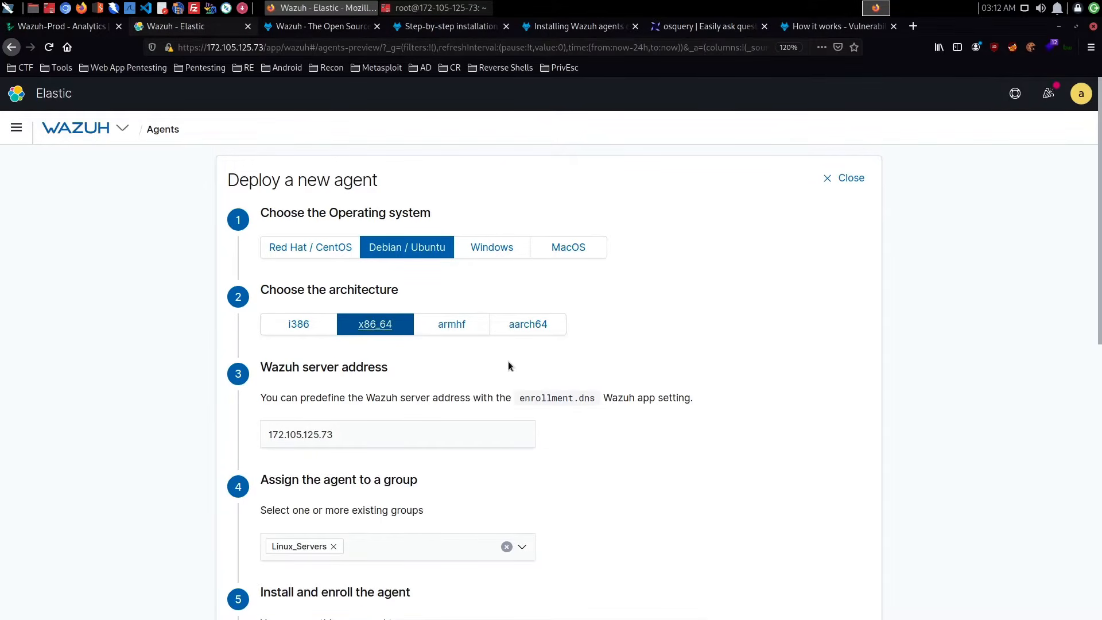
pyautogui.scroll(-3, 508, 365)
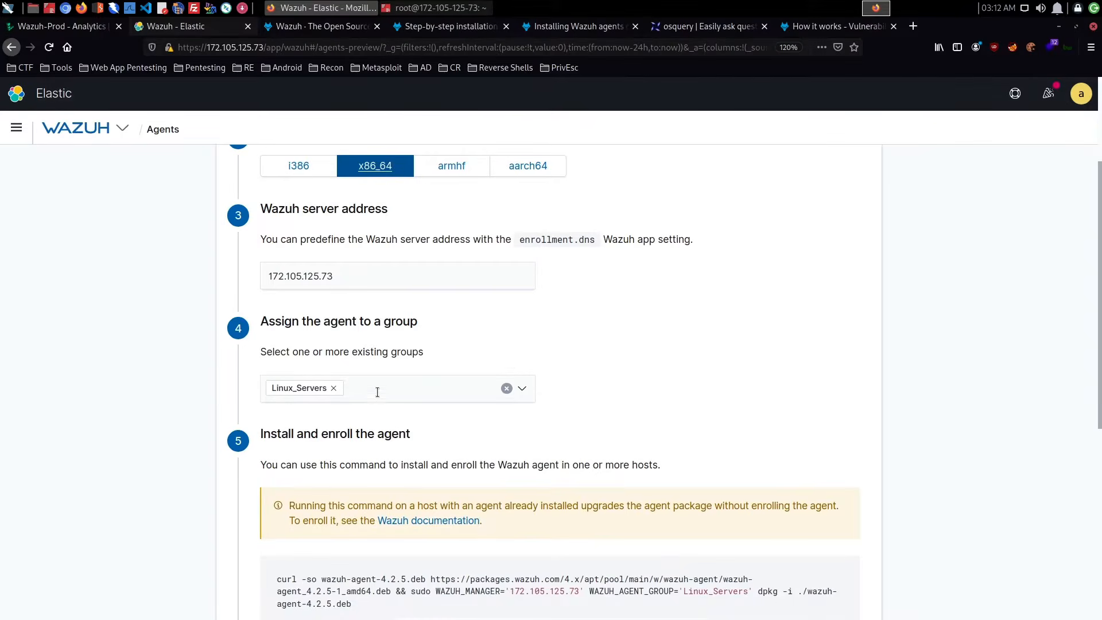
pyautogui.scroll(-4, 377, 392)
# - Examine the generated Debian / Ubuntu install command and the systemctl commands for starting the agent
pyautogui.moveTo(352, 406); pyautogui.dragTo(273, 382)
pyautogui.scroll(-3, 356, 437)
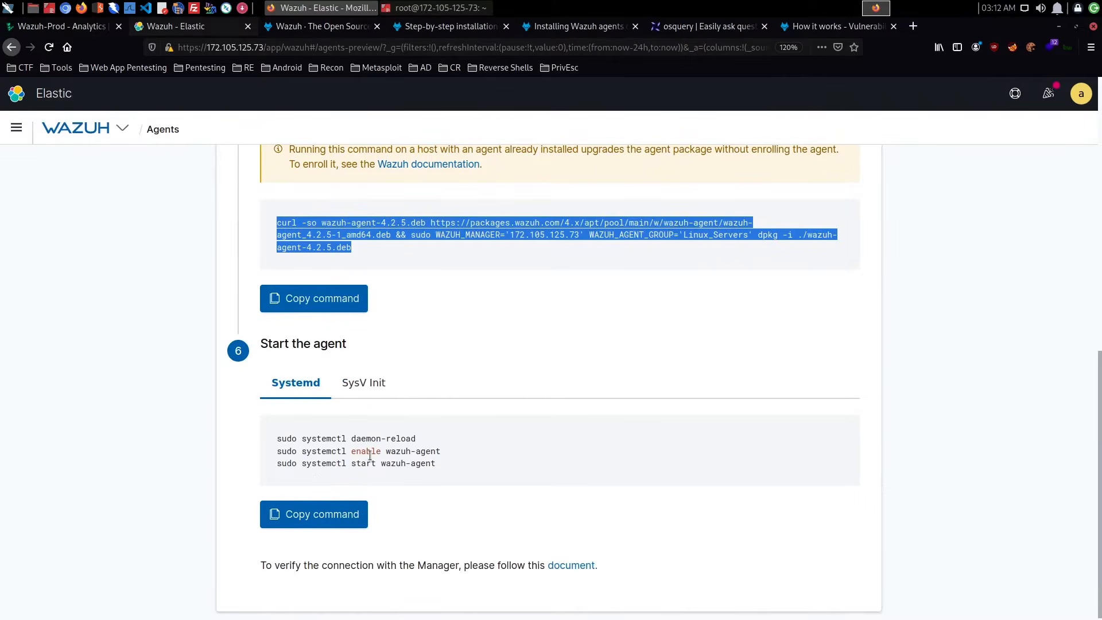
pyautogui.moveTo(349, 451); pyautogui.dragTo(559, 458)
pyautogui.click(557, 454)
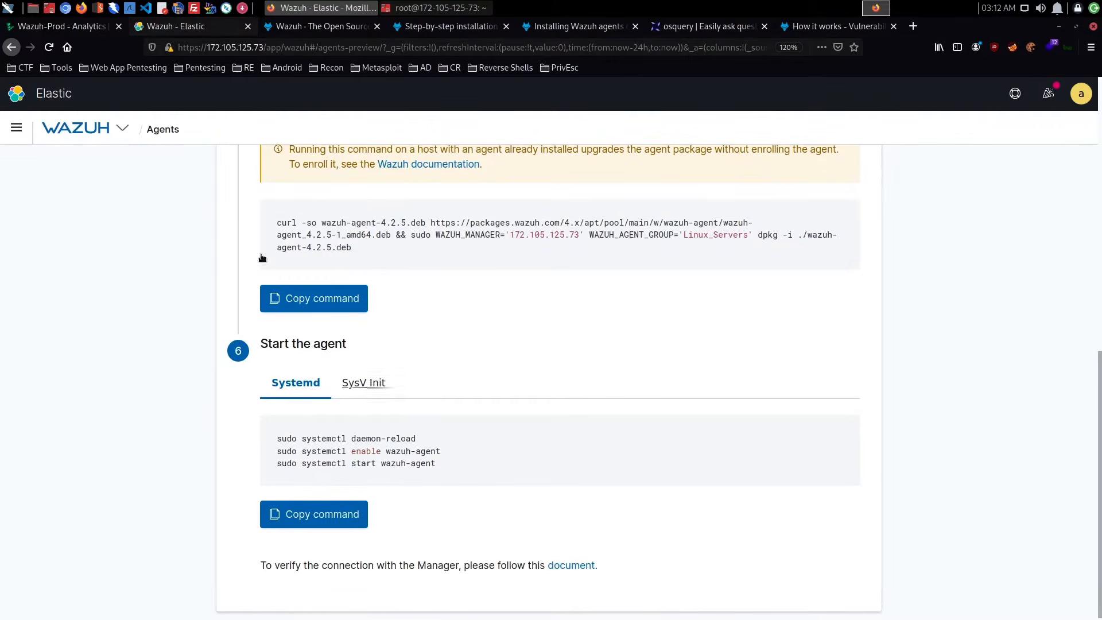
# - Open the list of Linodes in Linode Manager and copy the Ubuntu-Server's IP address
pyautogui.click(84, 27)
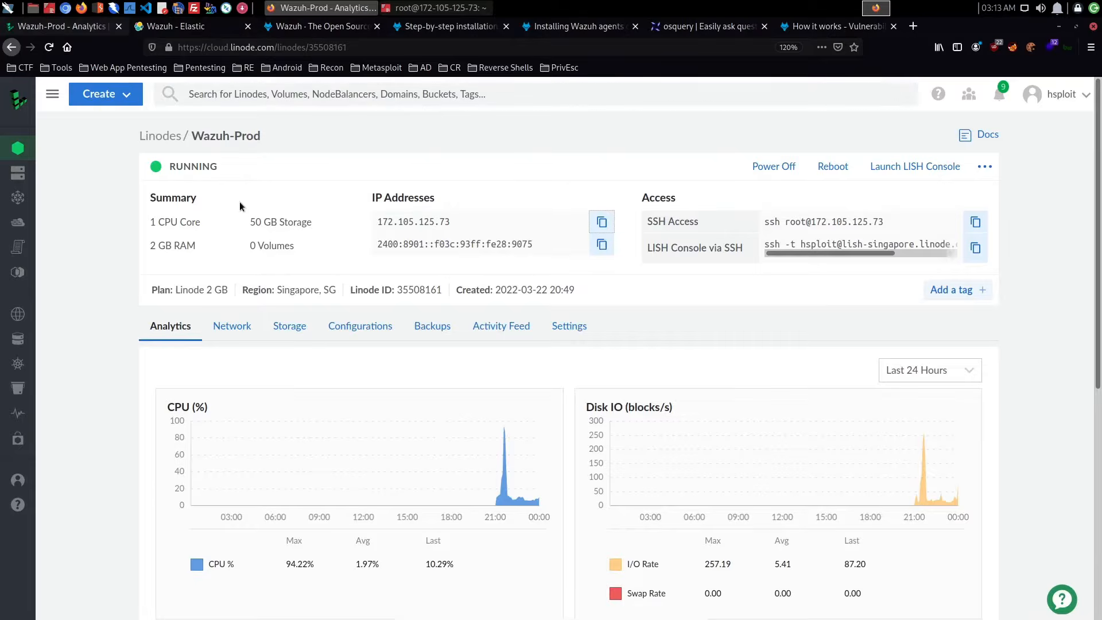
pyautogui.click(18, 148)
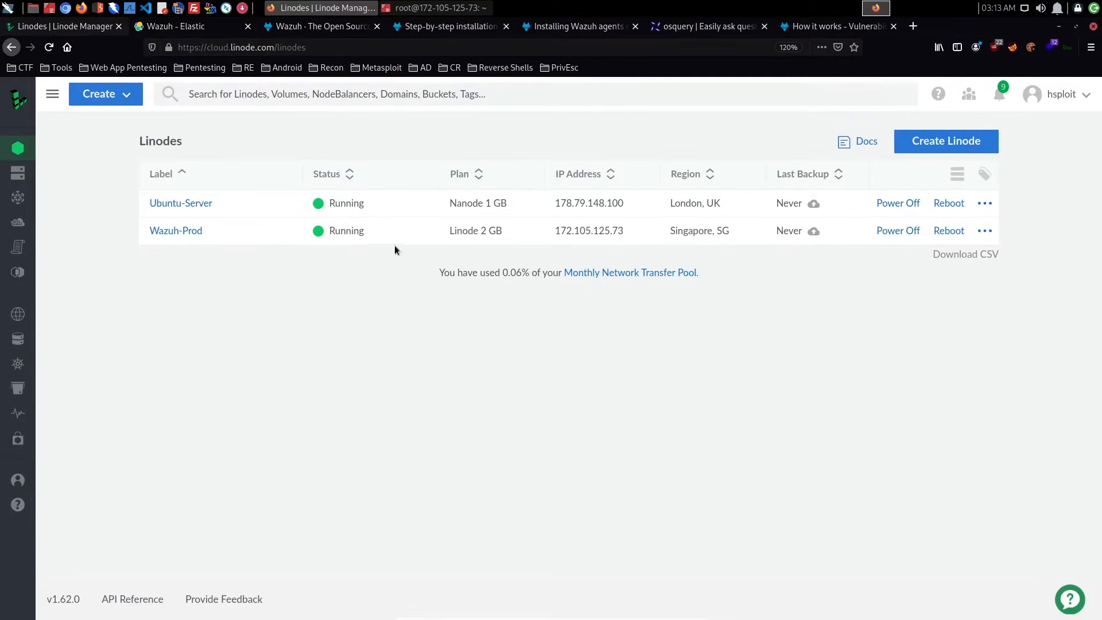
# - Switch to the terminal, exit the SSH session on the Wazuh server, and clear the screen
pyautogui.click(427, 8)
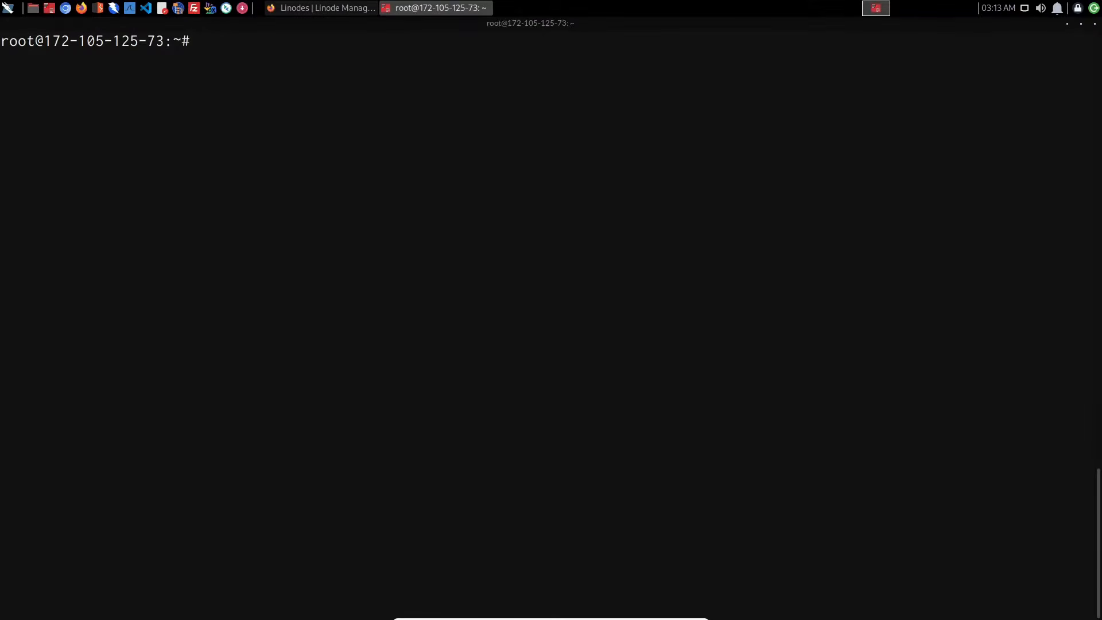
pyautogui.write('exit')
pyautogui.press('Return')
pyautogui.hotkey('ctrl', 'l')
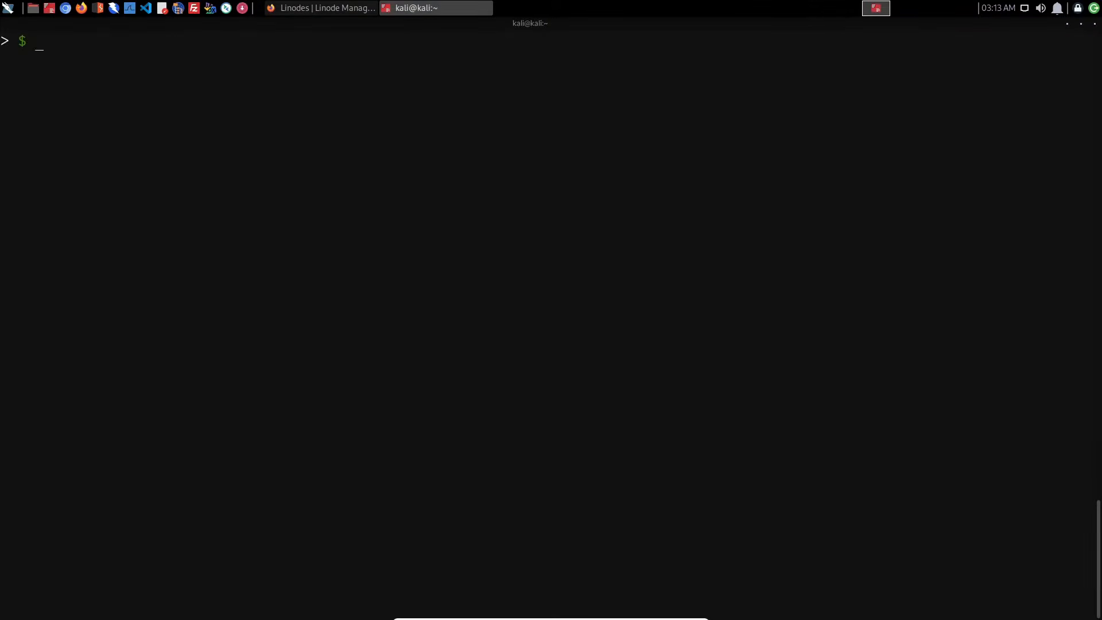
# - Connect over SSH as root to the Ubuntu server at 178.79.148.100, accept its host key, and enter the root password
pyautogui.write('ssh root@')
pyautogui.write('178.79.148.100')
pyautogui.press('Return')
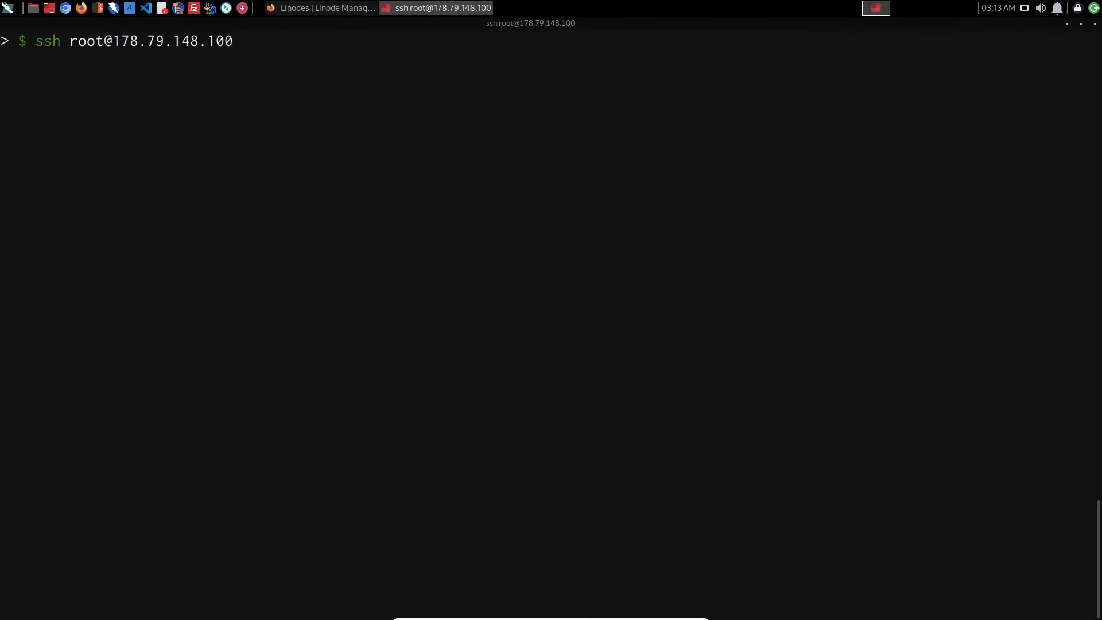
pyautogui.write('yes')
pyautogui.press('Return')
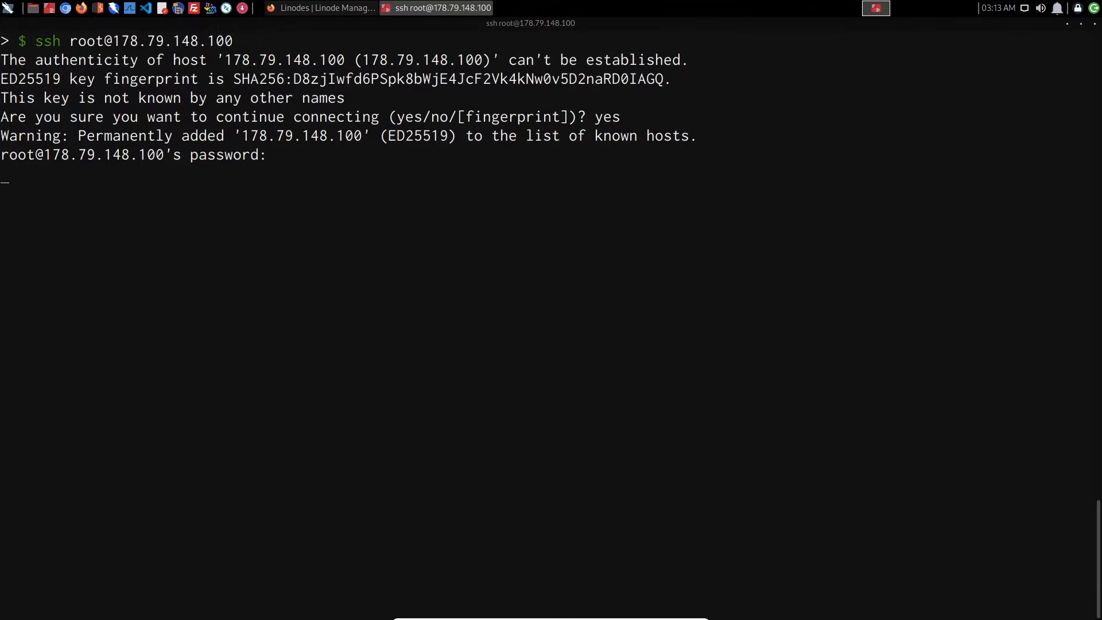
pyautogui.press('Return')
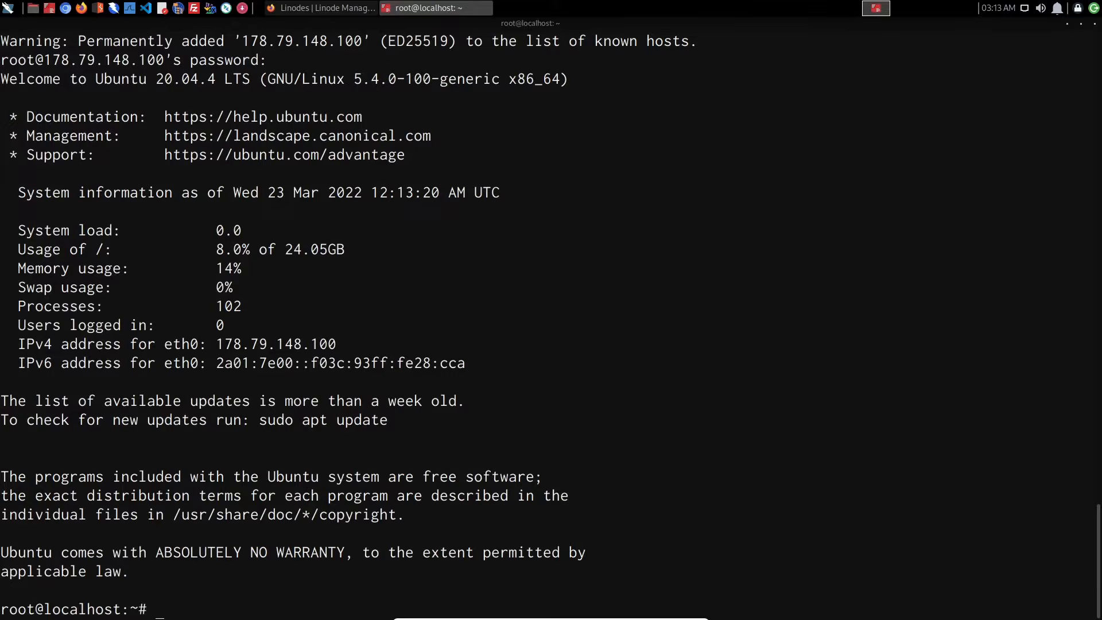
# - Clear the terminal and run sudo apt-get update && sudo apt-get upgrade -y on the Ubuntu server
pyautogui.hotkey('ctrl', 'l')
pyautogui.write('sudo a-t')
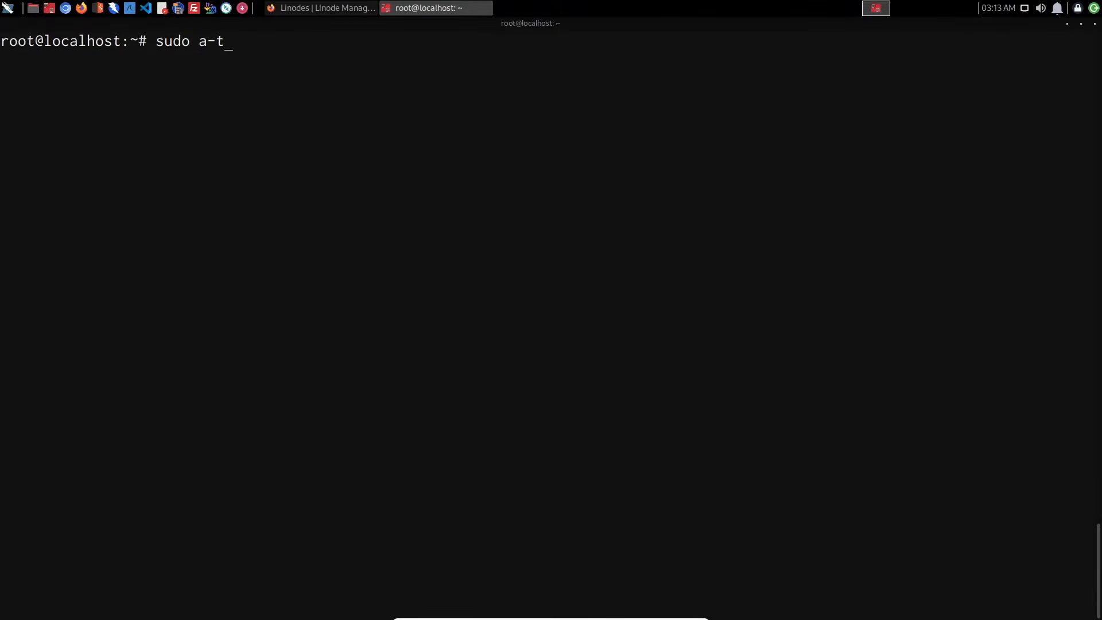
pyautogui.press('BackSpace')
pyautogui.press('BackSpace')
pyautogui.write('pt-get update && sudo ')
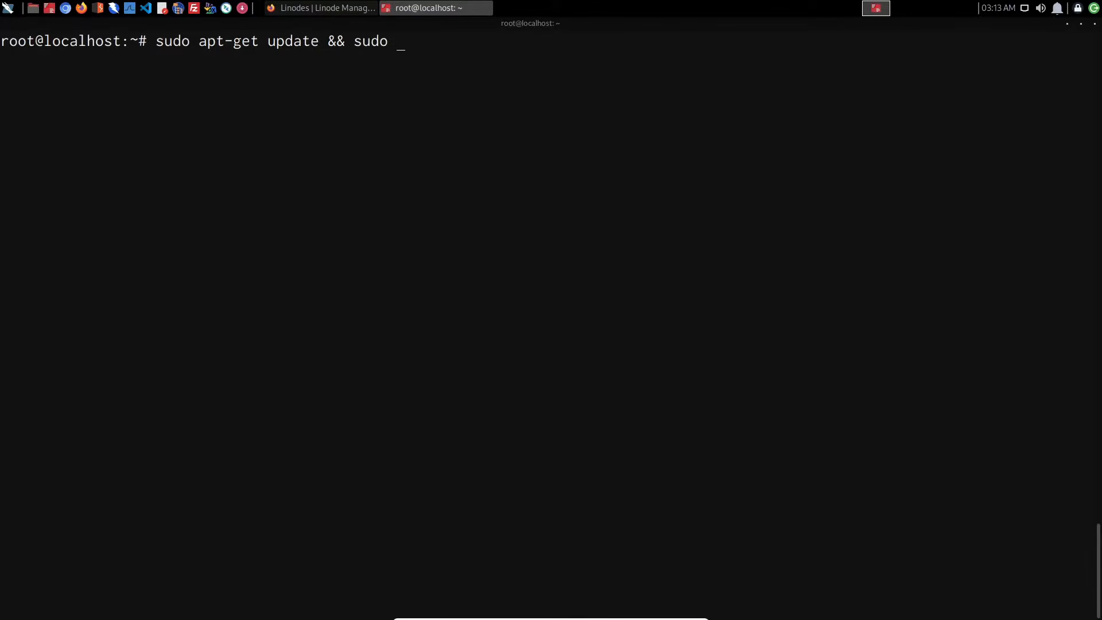
pyautogui.write('apt-get upf')
pyautogui.press('BackSpace')
pyautogui.write('grade ')
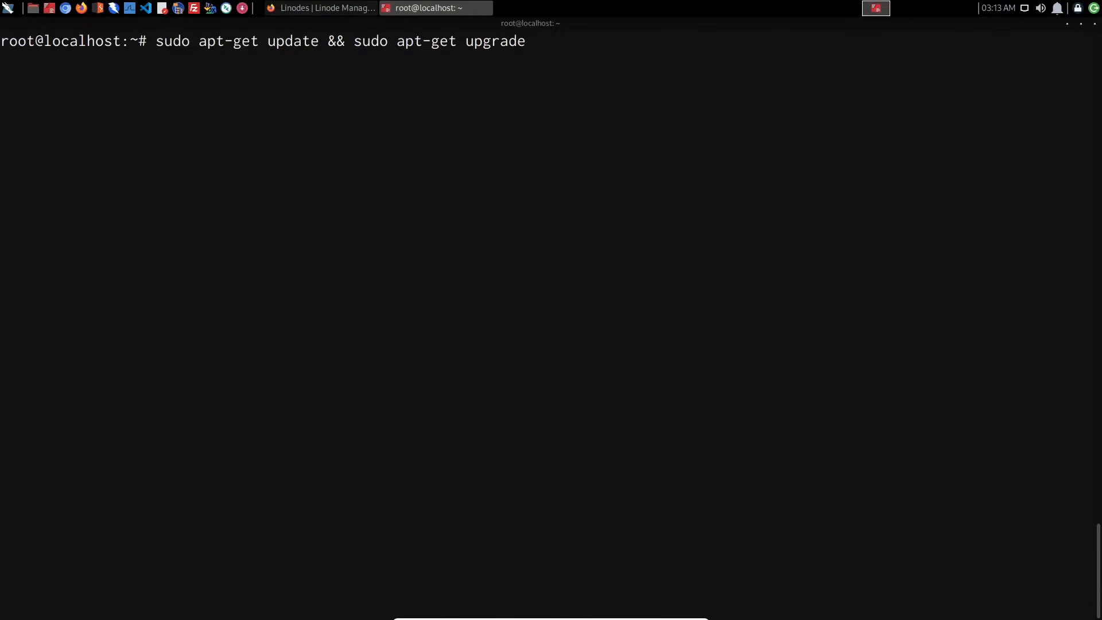
pyautogui.write('-y')
pyautogui.press('Return')
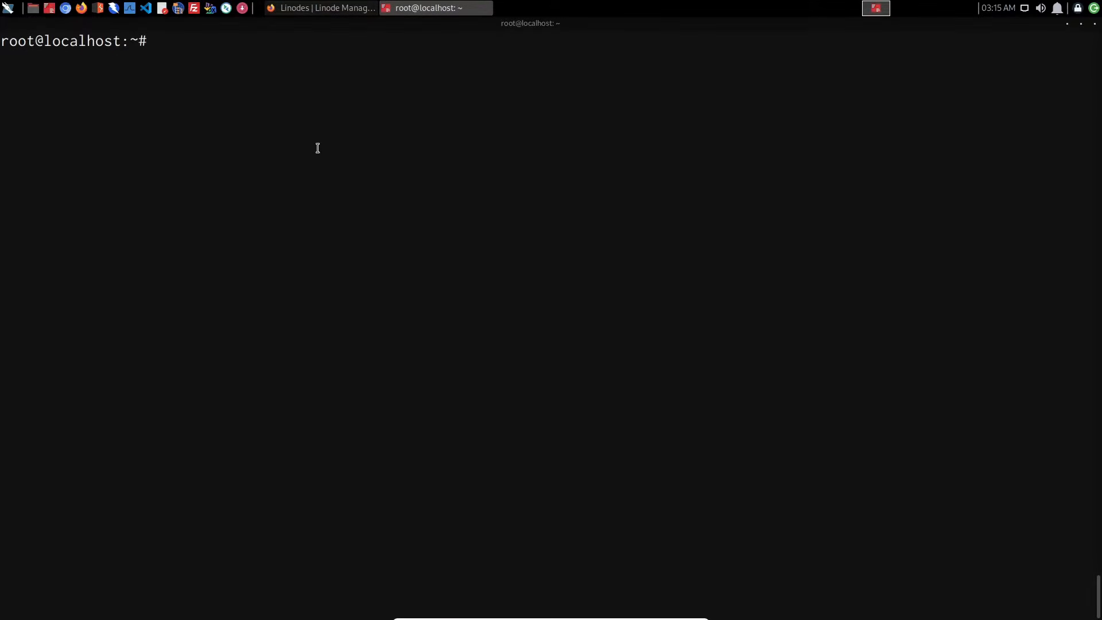
# - Copy the Debian / Ubuntu agent install command from the Wazuh dashboard and return to the Ubuntu server's terminal
pyautogui.click(337, 14)
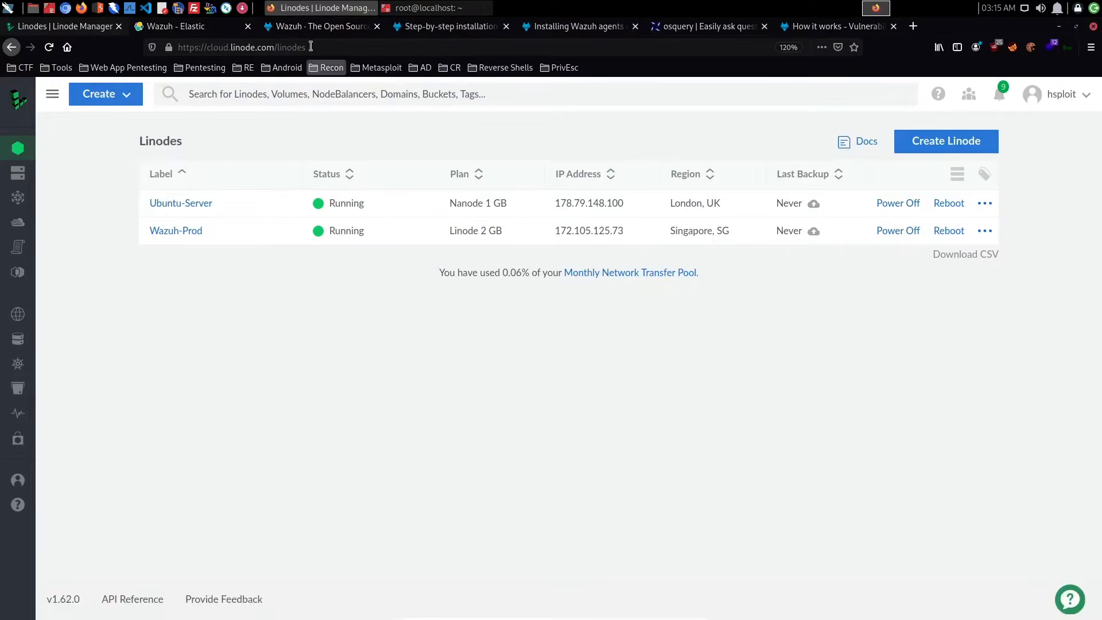
pyautogui.click(302, 28)
pyautogui.click(192, 26)
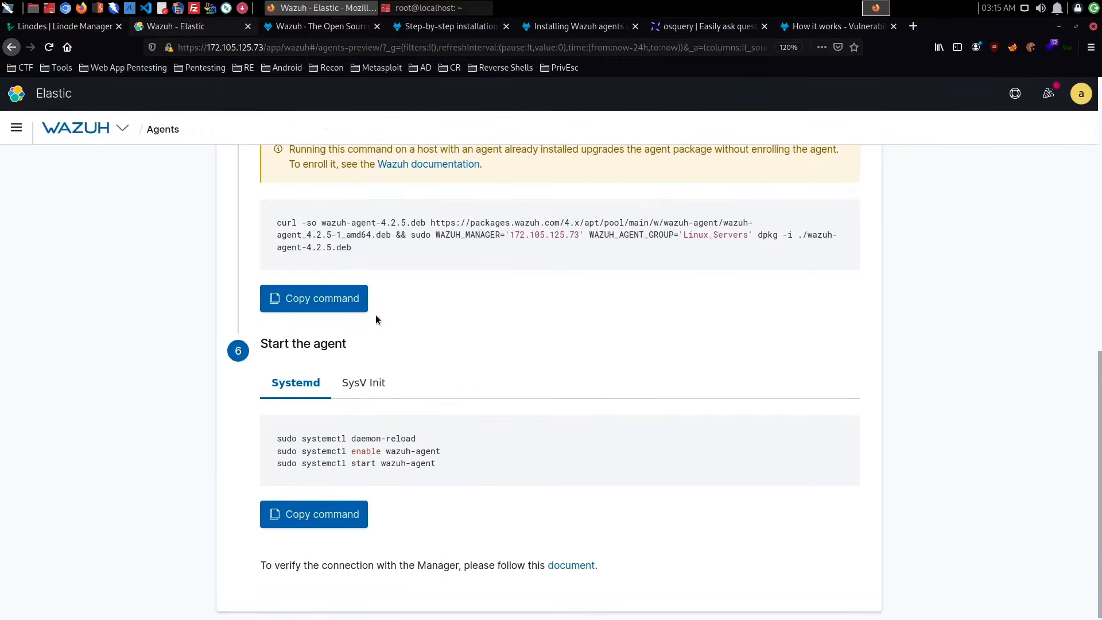
pyautogui.click(352, 303)
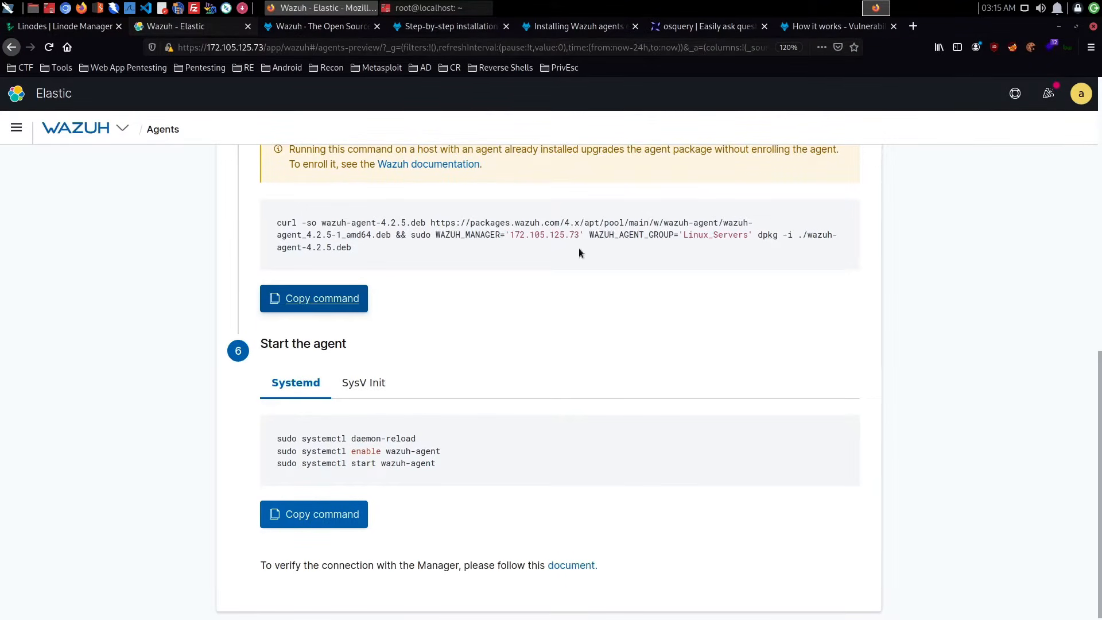
pyautogui.click(435, 8)
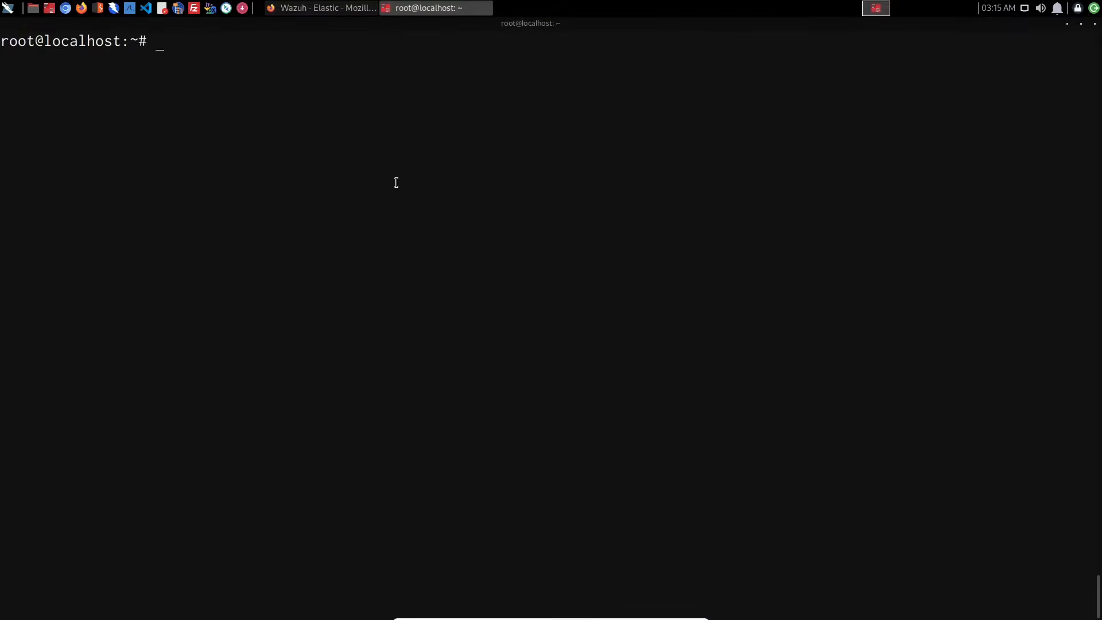
# - Run the copied wazuh-agent 4.2.5 install command on the Ubuntu server, and review the Systemd commands for starting the agent in the Wazuh dashboard
pyautogui.hotkey('ctrl', 'shift', 'v')
pyautogui.press('Return')
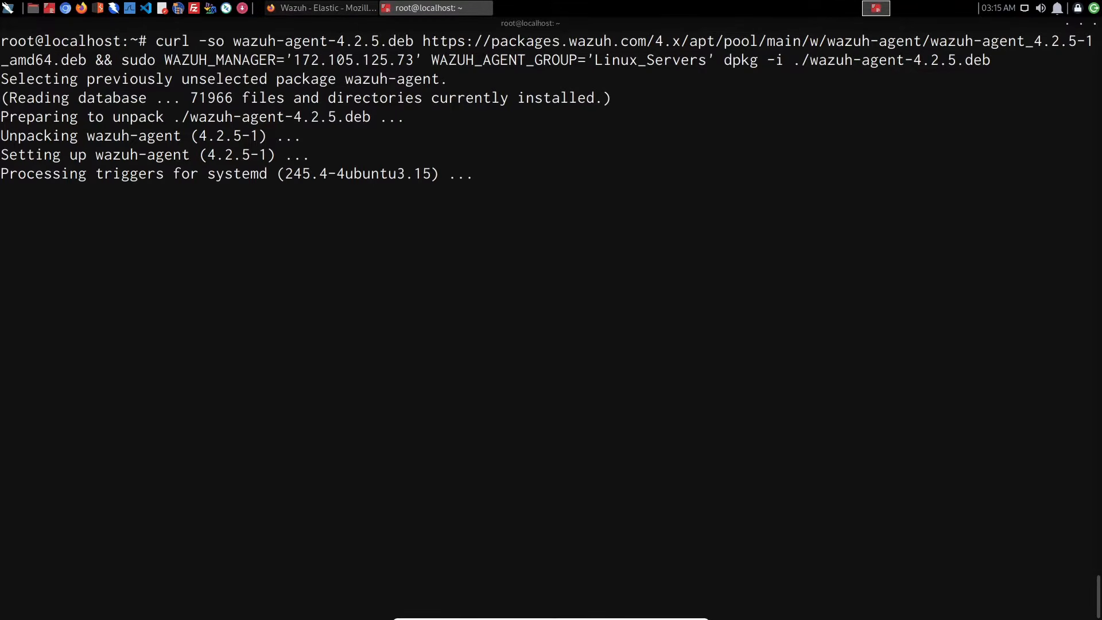
pyautogui.click(336, 8)
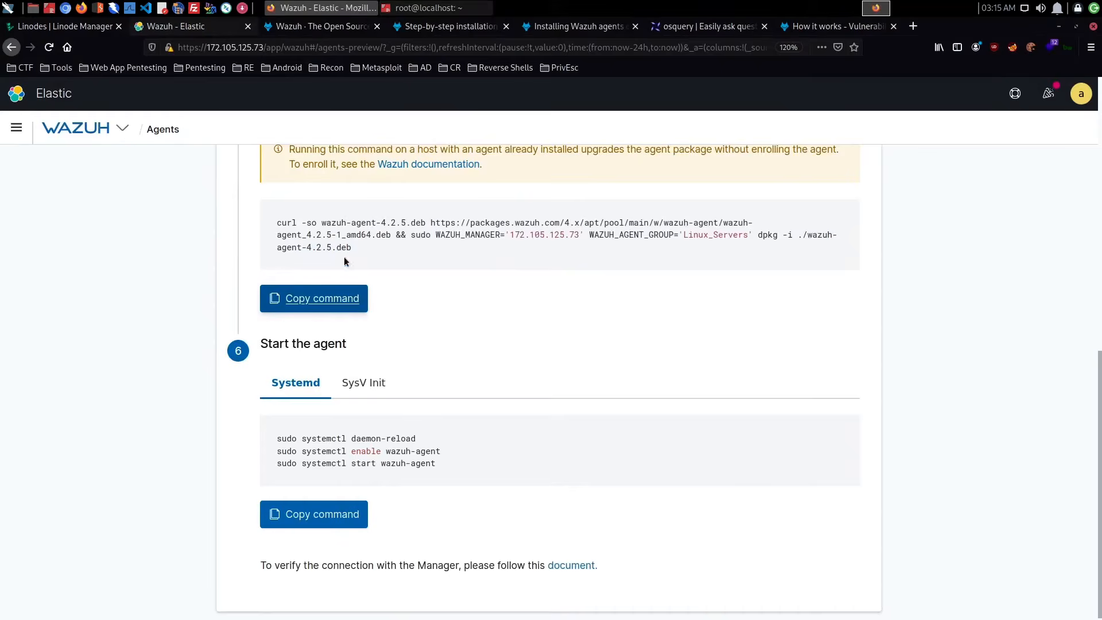
pyautogui.click(361, 396)
pyautogui.click(300, 393)
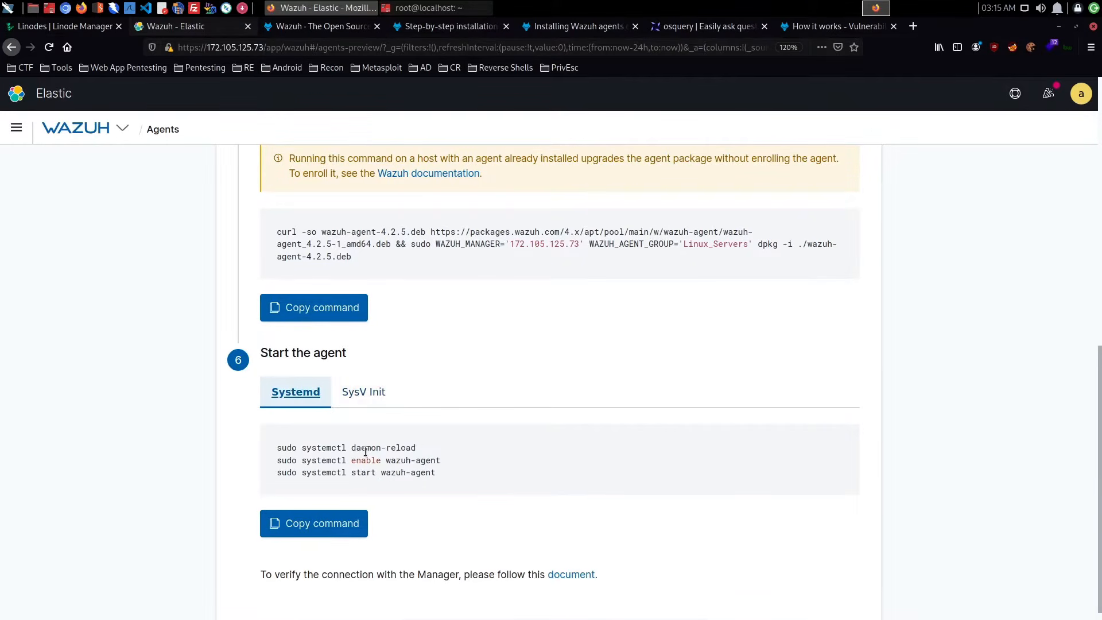
pyautogui.tripleClick(365, 460)
pyautogui.click(477, 482)
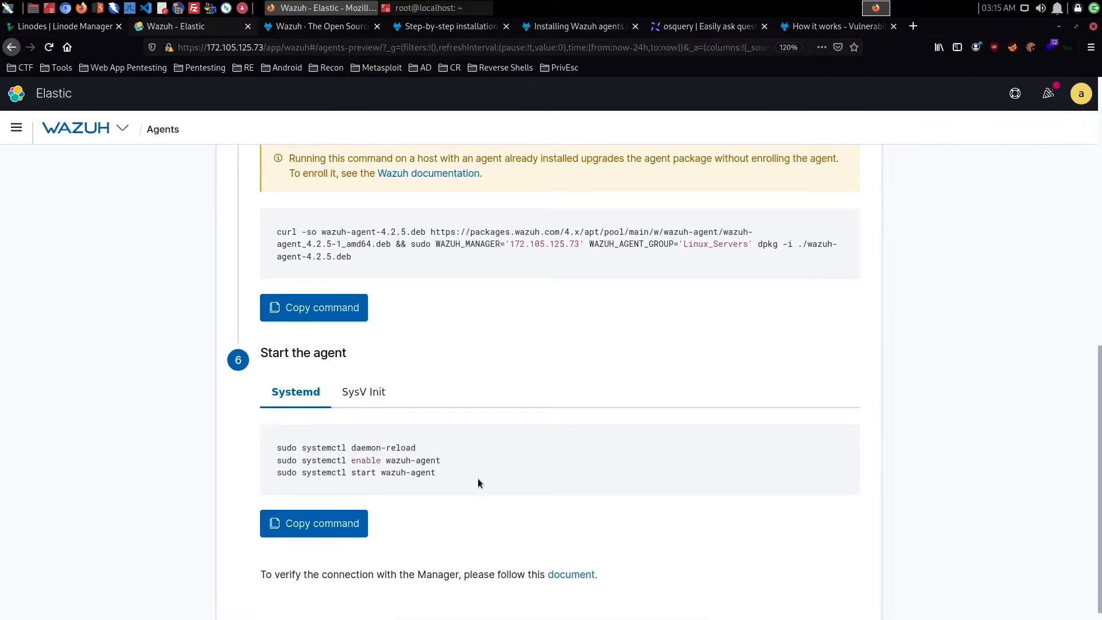
# - Return to the Ubuntu server's terminal and run sudo systemctl daemon-reload
pyautogui.click(416, 8)
pyautogui.write('su')
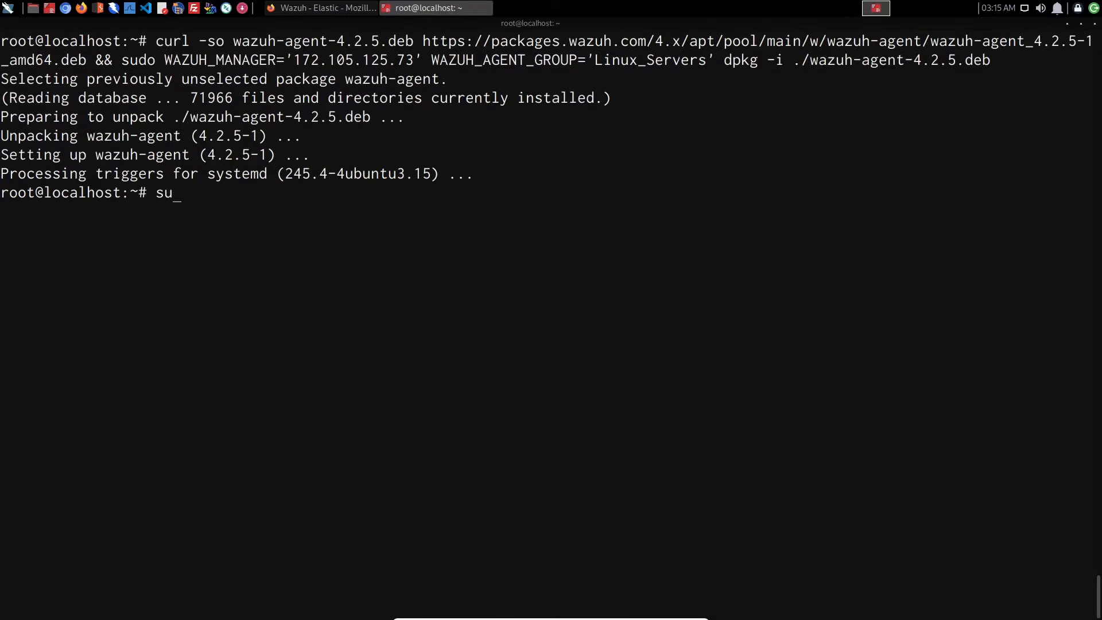
pyautogui.write('do systemctl daemon-re')
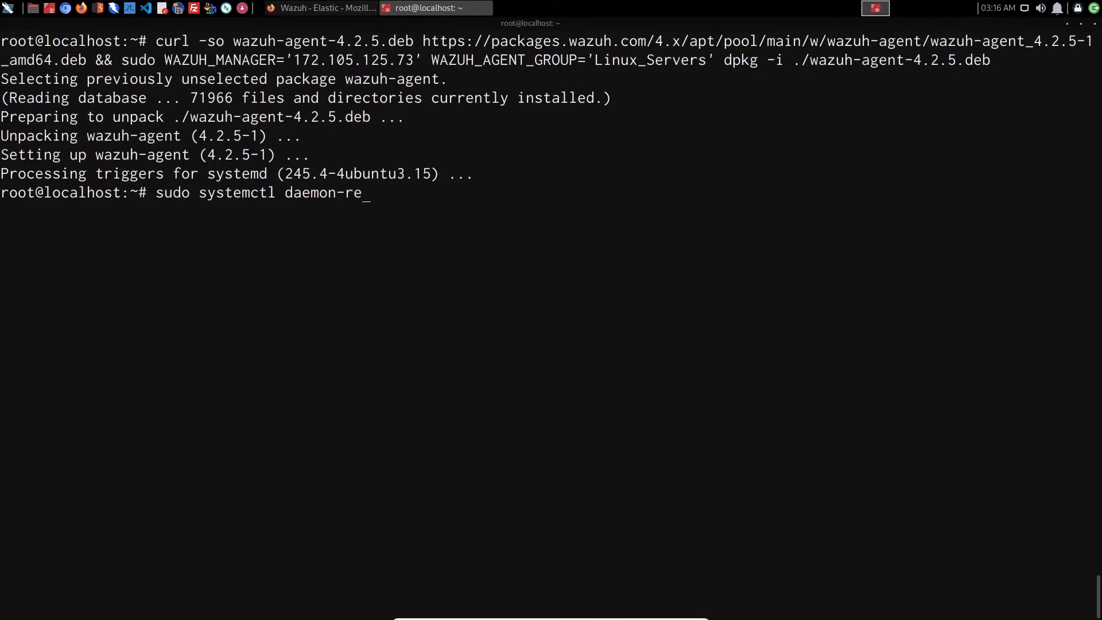
pyautogui.write('load root@localhost:~# ')
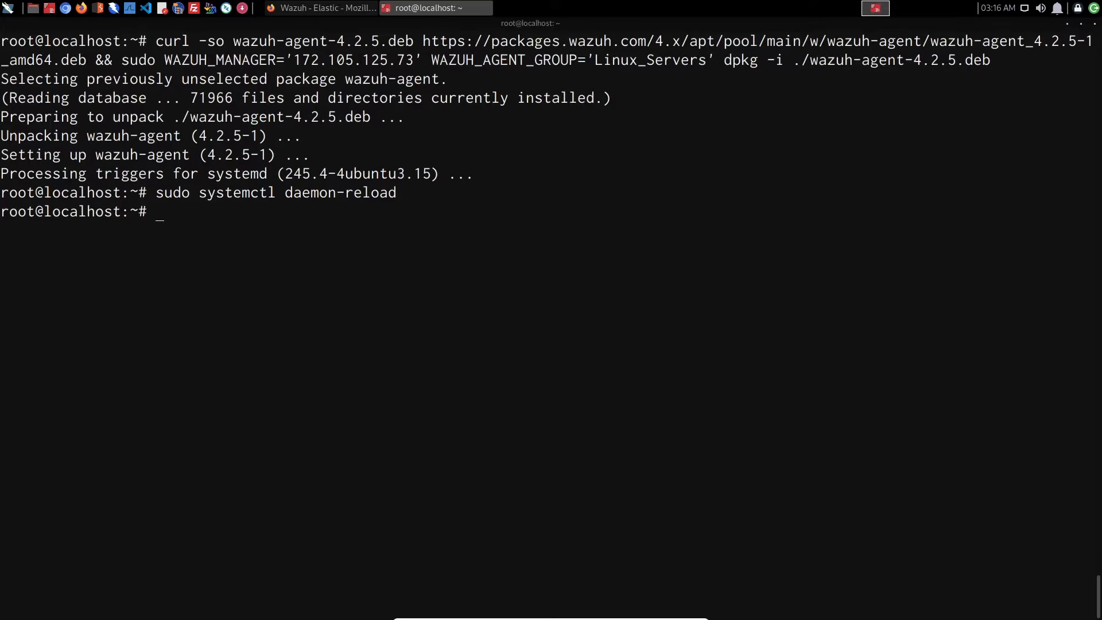
pyautogui.write('sudo systemctl enable ')
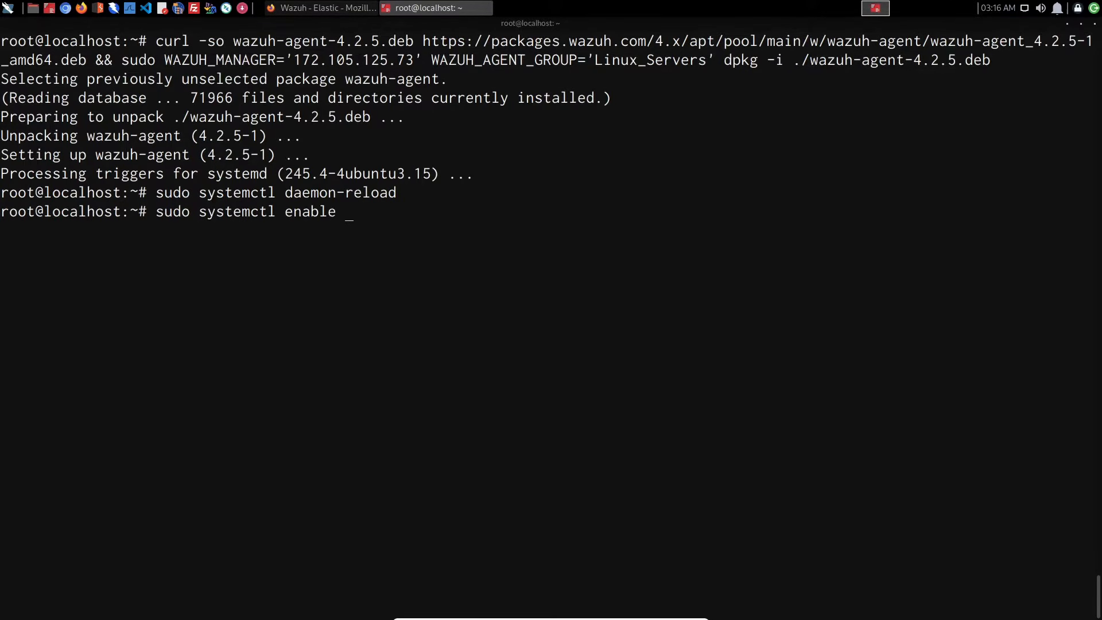
pyautogui.write('waz')
# - Enable the agent service at boot with sudo systemctl enable wazuh-agent.service
pyautogui.press('Tab')
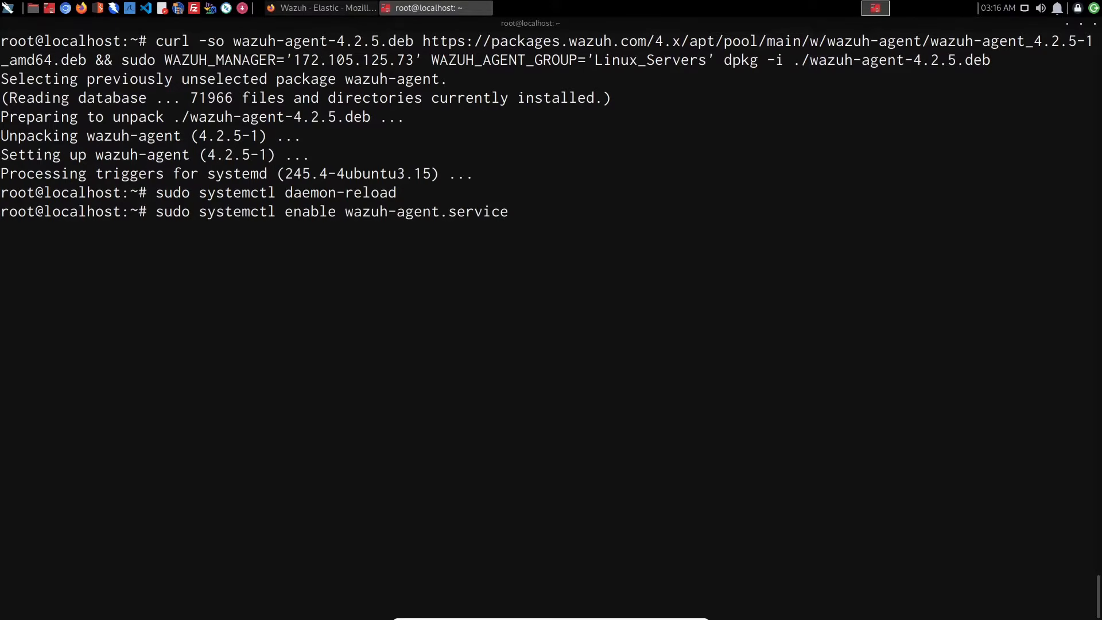
pyautogui.press('Return')
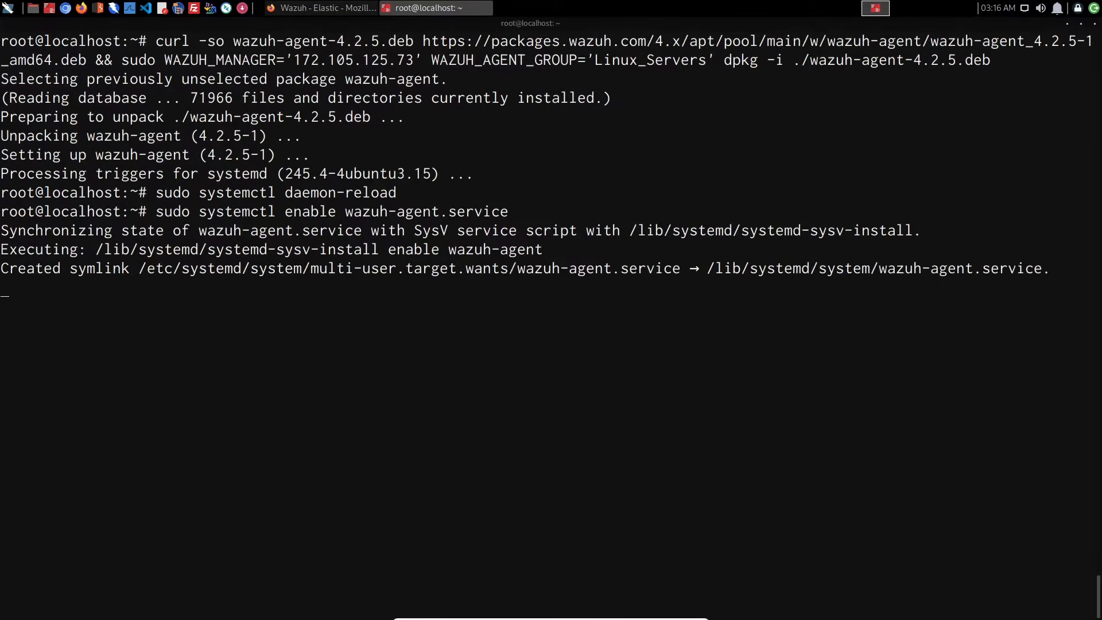
# - Check the start command in the Wazuh dashboard, and run sudo systemctl start wazuh-agent.service in the Ubuntu server's terminal
pyautogui.click(333, 10)
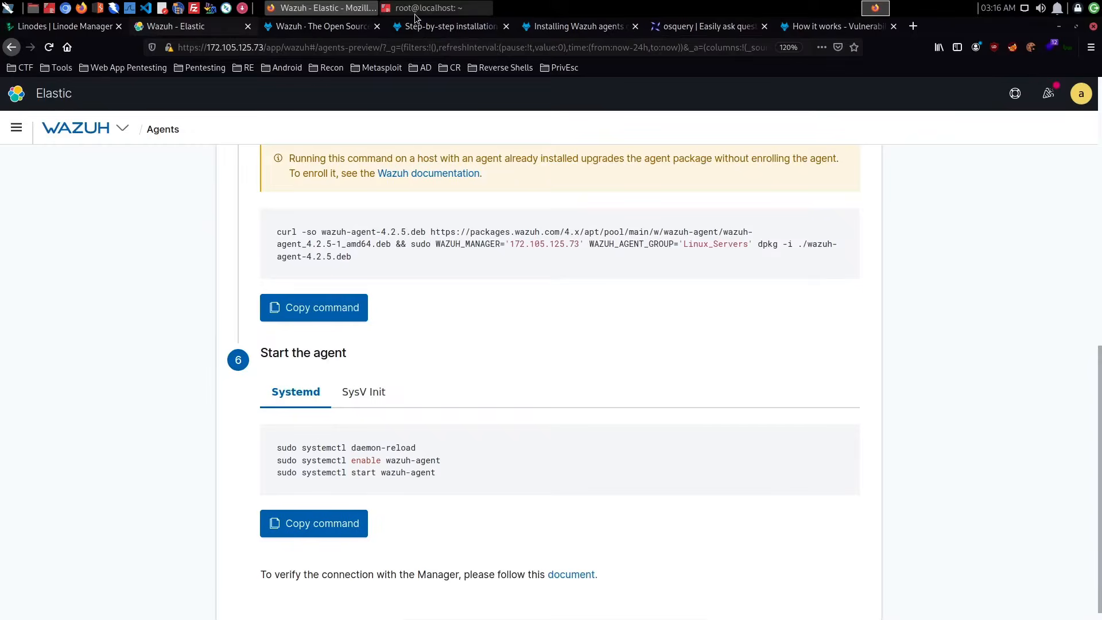
pyautogui.click(417, 9)
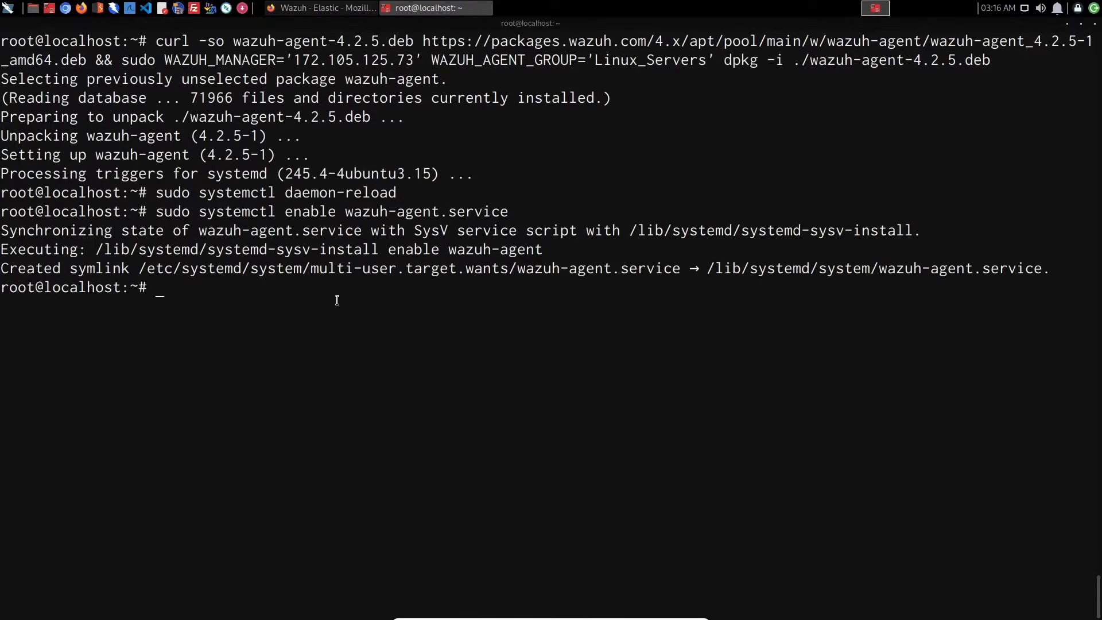
pyautogui.press('Up')
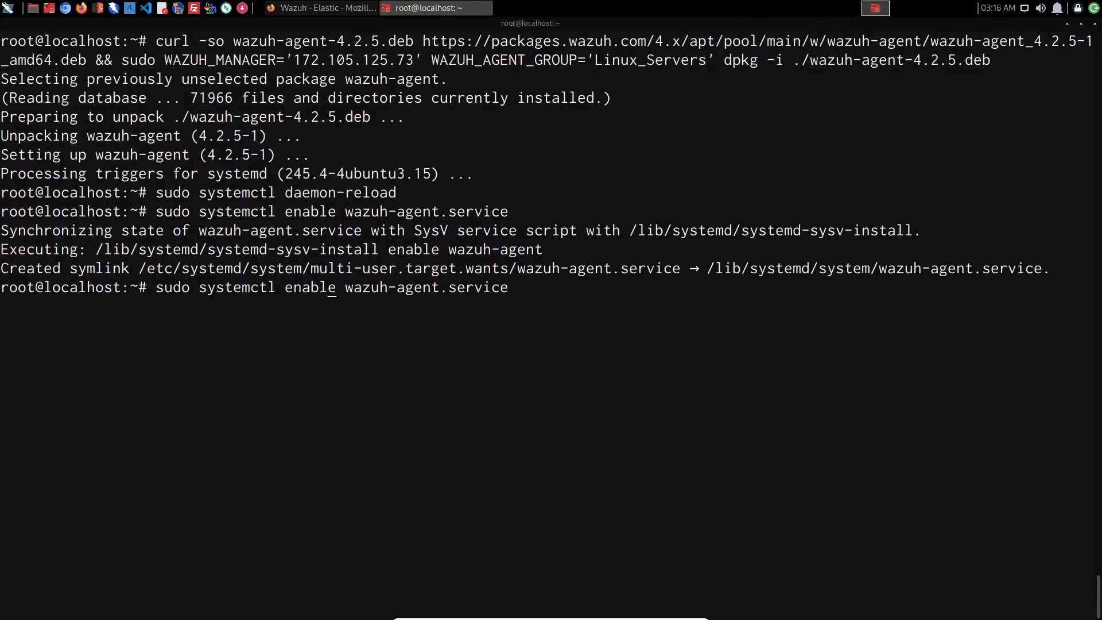
pyautogui.press('BackSpace')
pyautogui.press('BackSpace')
pyautogui.press('BackSpace')
pyautogui.press('BackSpace')
pyautogui.press('BackSpace')
pyautogui.press('BackSpace')
pyautogui.write('st')
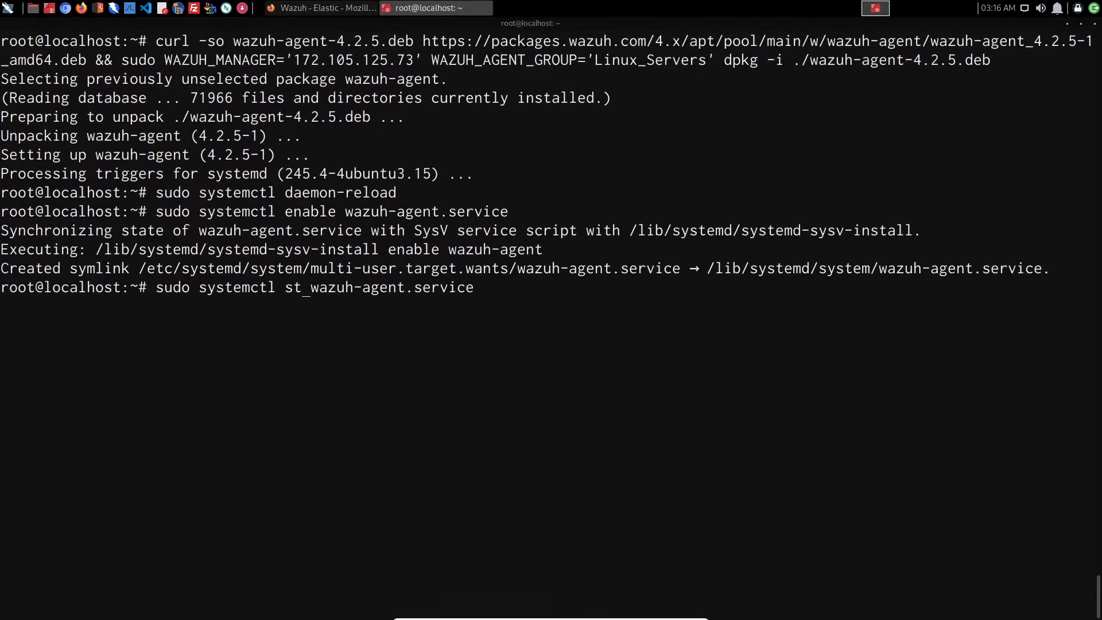
pyautogui.write('art')
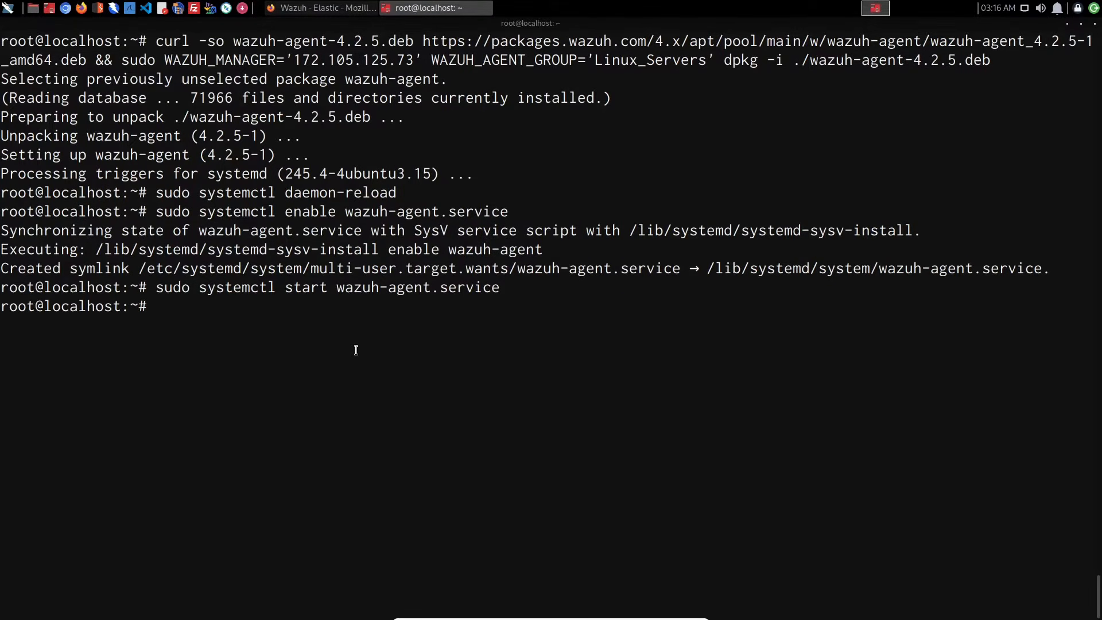
# - Check the agent service with sudo systemctl status wazuh-agent.service
pyautogui.press('Up')
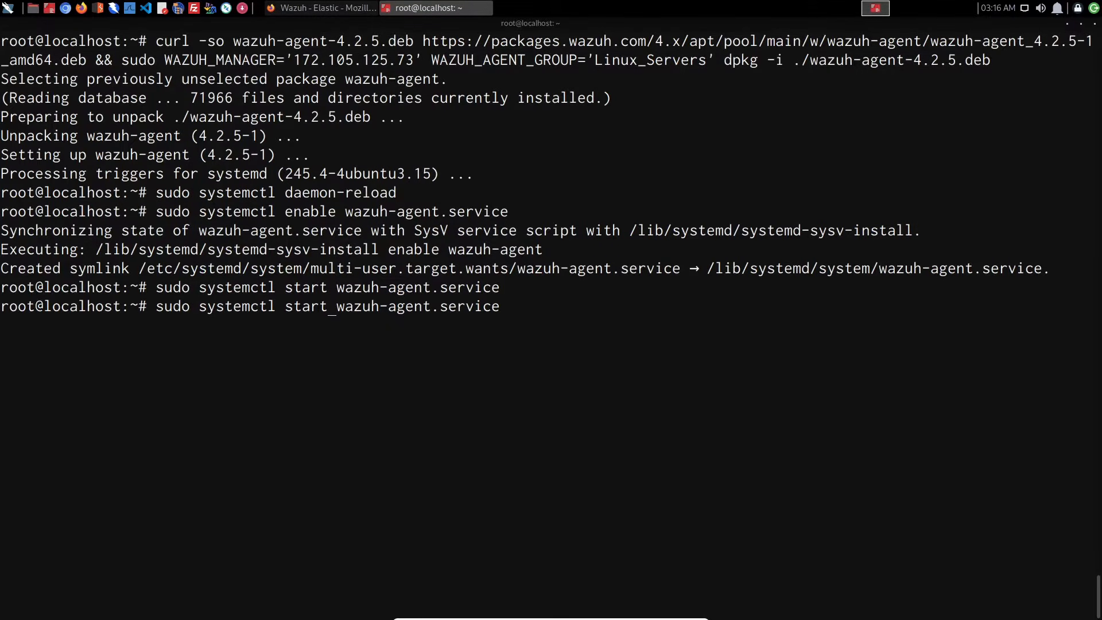
pyautogui.press('BackSpace')
pyautogui.press('BackSpace')
pyautogui.write('tus')
pyautogui.press('Return')
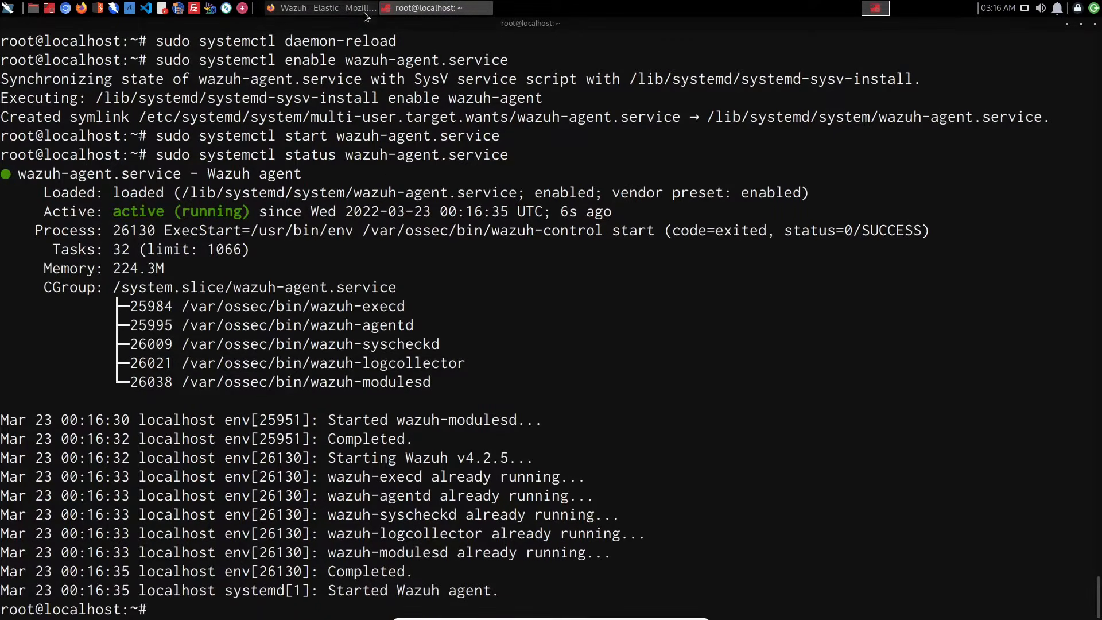
# - Switch to the Wazuh dashboard in the browser, close the agent deployment guide, and reload the Agents page
pyautogui.click(321, 8)
pyautogui.scroll(-1, 393, 192)
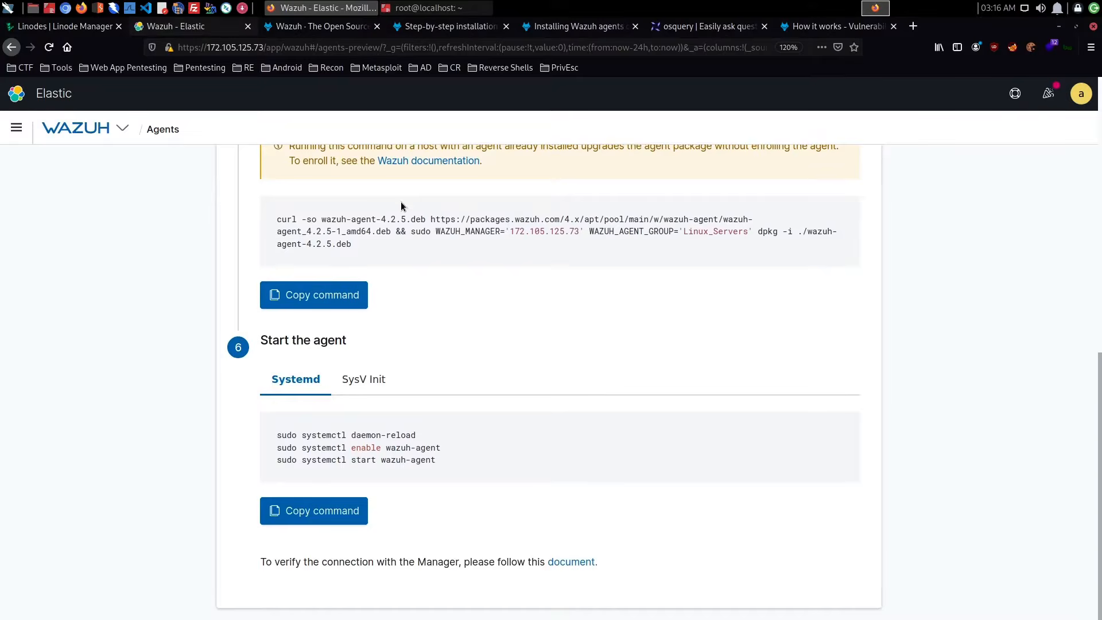
pyautogui.scroll(10, 401, 203)
pyautogui.click(839, 179)
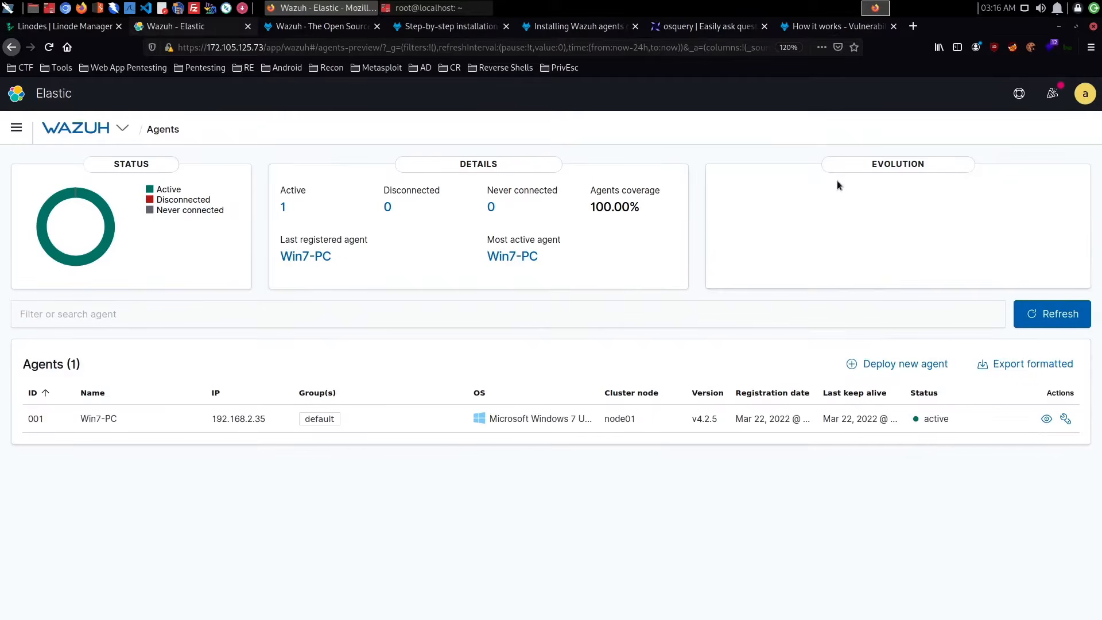
pyautogui.click(48, 47)
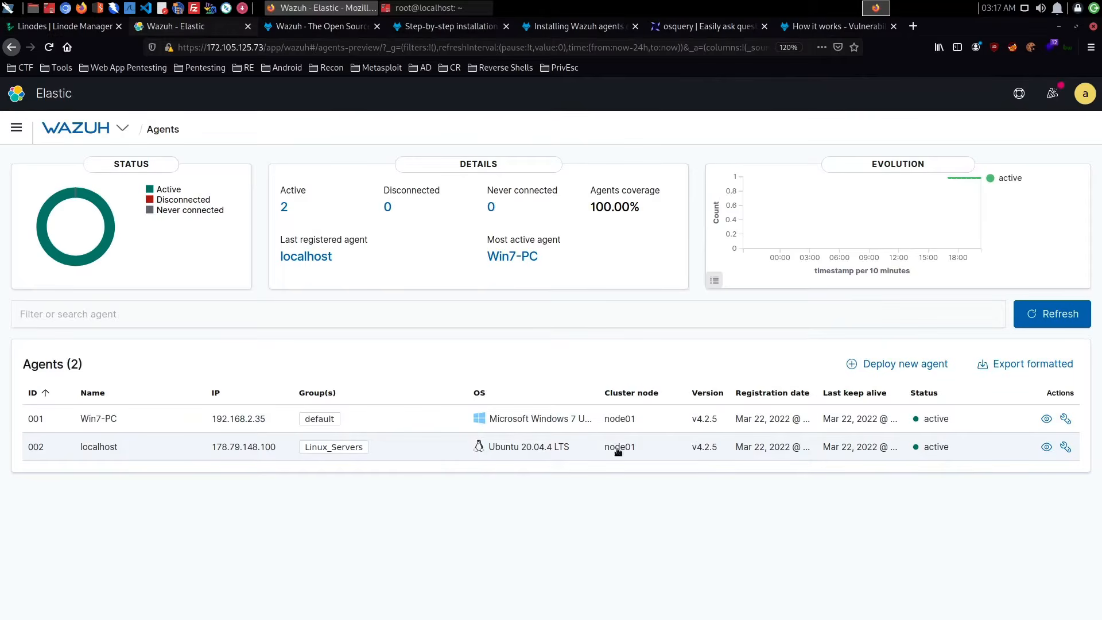
# - Open the localhost Ubuntu agent and examine its overview widgets and the list of additional modules
pyautogui.click(129, 450)
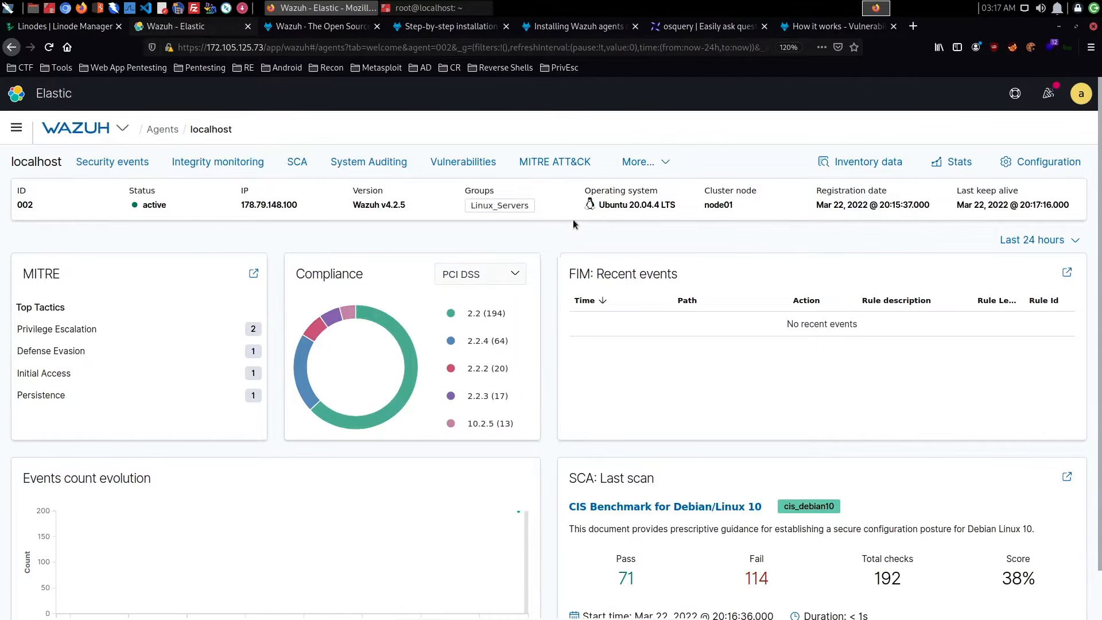
pyautogui.scroll(-1, 572, 219)
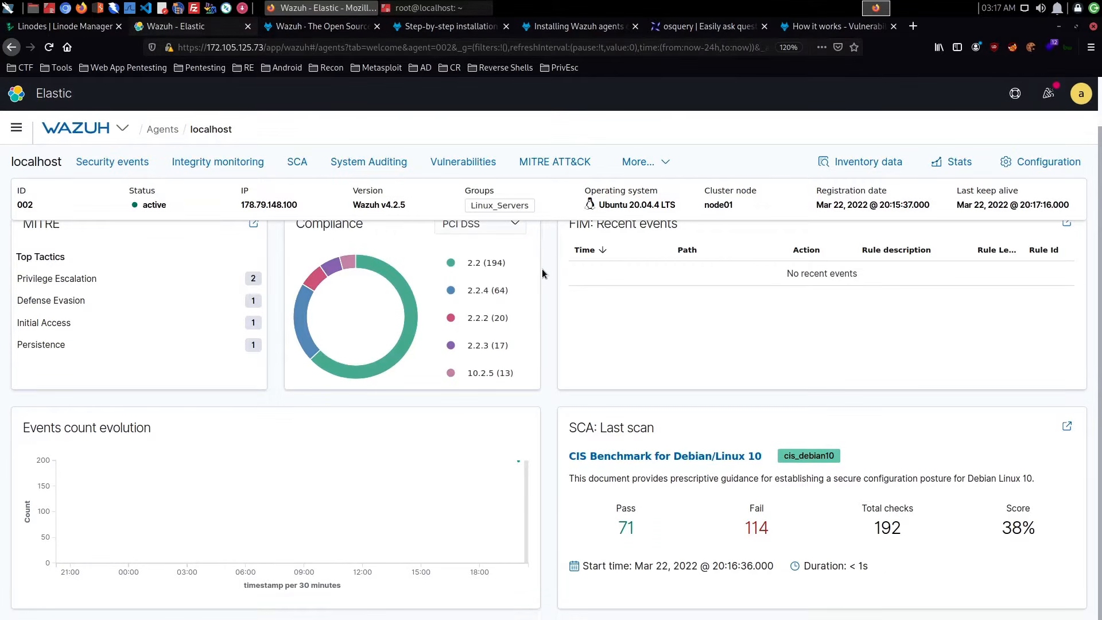
pyautogui.scroll(1, 543, 270)
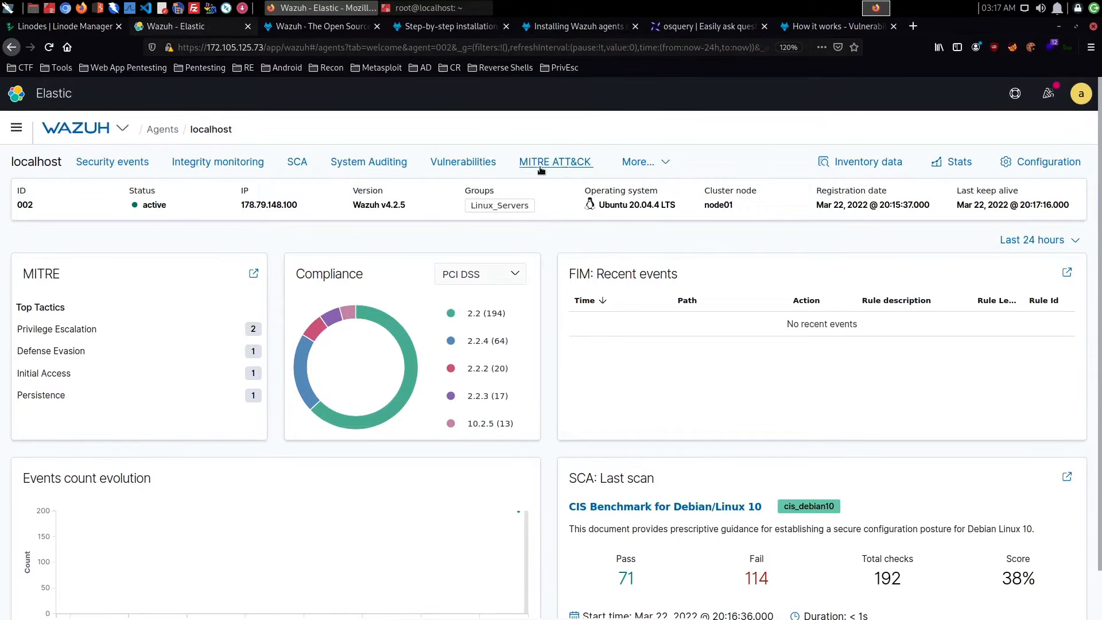
pyautogui.click(666, 164)
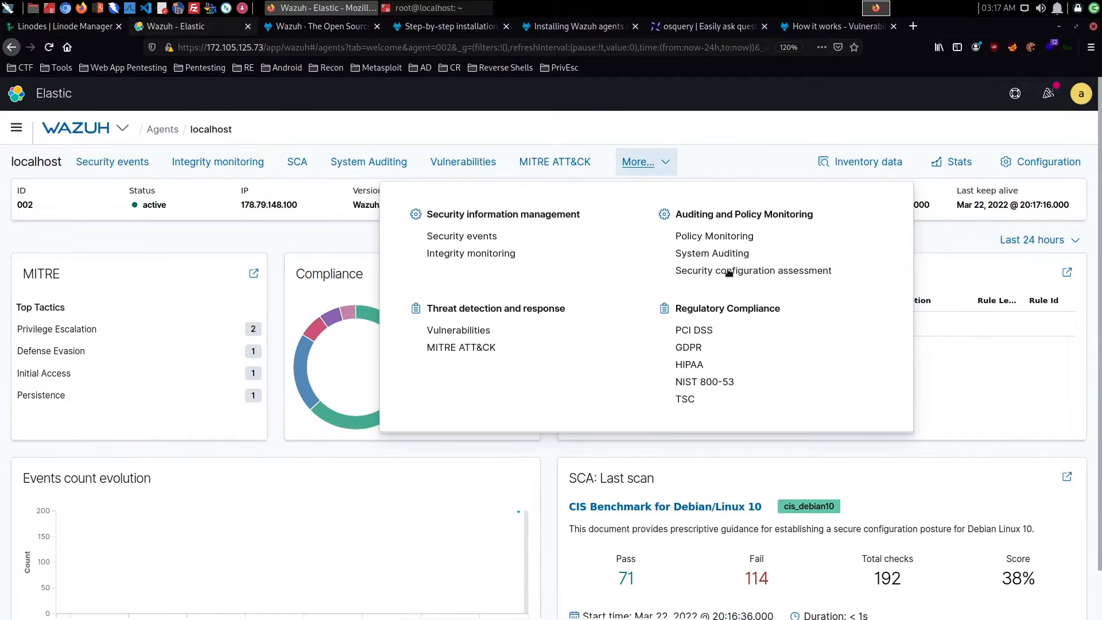
pyautogui.click(723, 157)
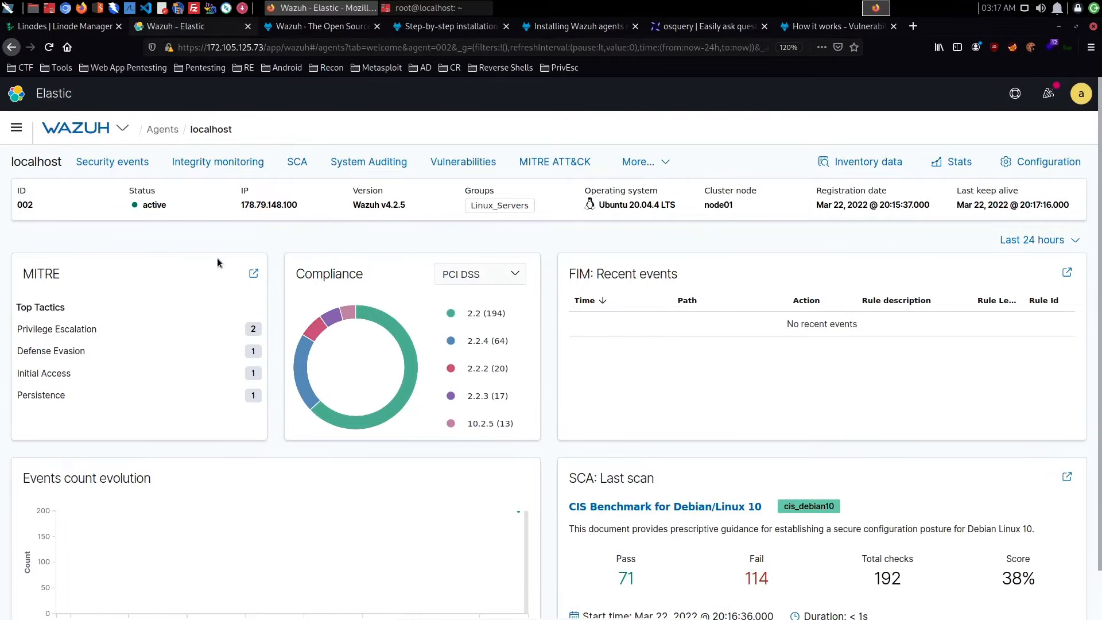
pyautogui.scroll(-1, 269, 312)
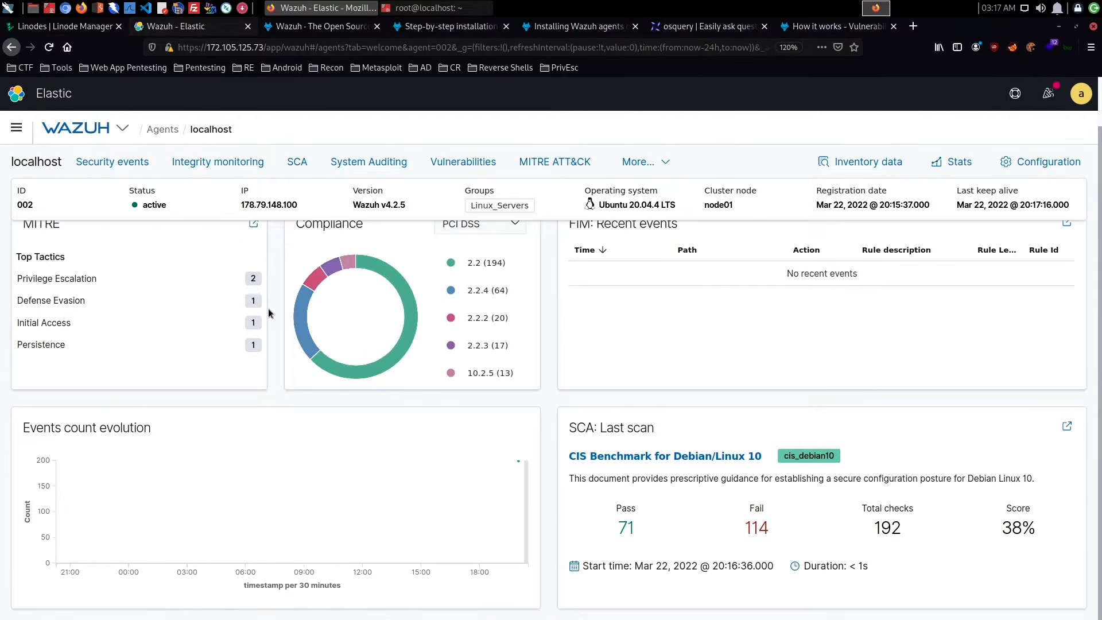
pyautogui.scroll(1, 268, 313)
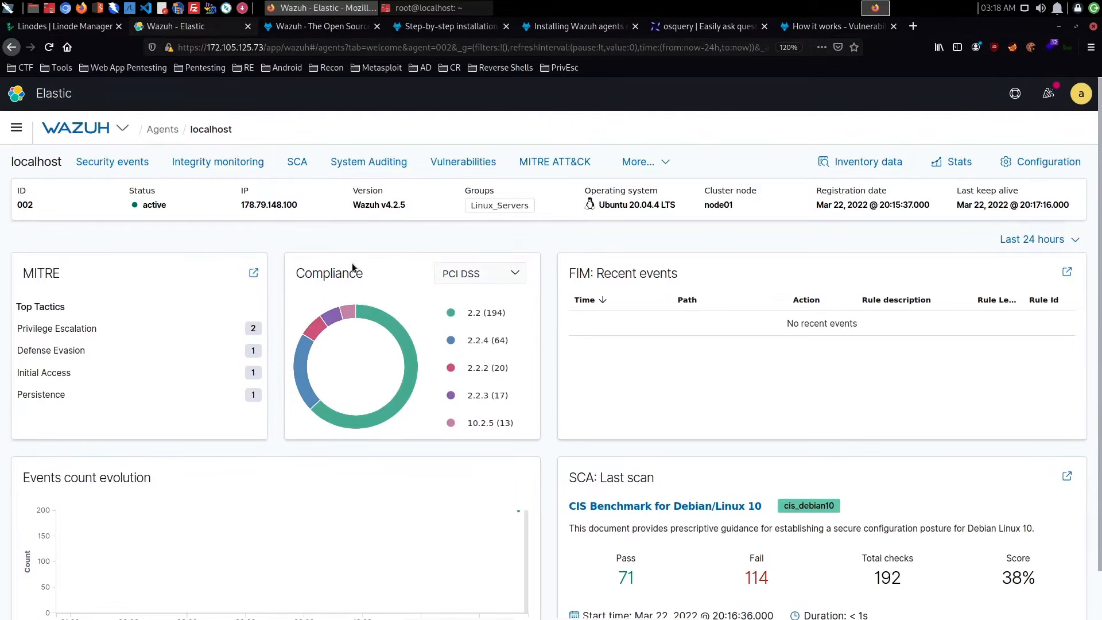
pyautogui.scroll(-1, 353, 265)
pyautogui.scroll(1, 352, 265)
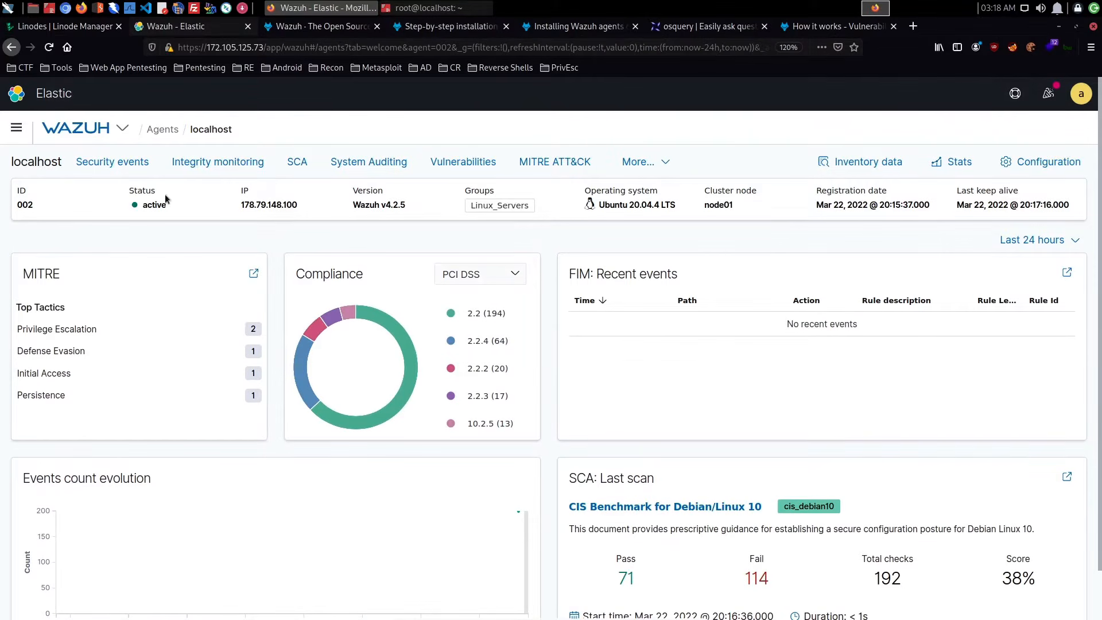
# - Open the Ubuntu agent's security events and examine the charts and the Security Alerts table
pyautogui.click(111, 161)
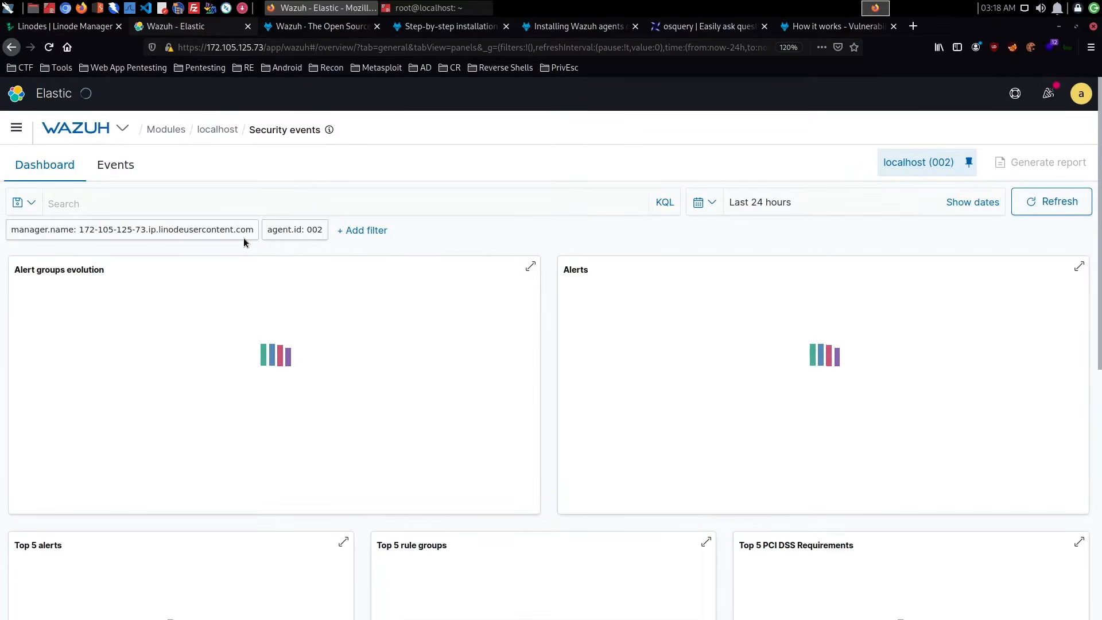
pyautogui.scroll(-5, 243, 238)
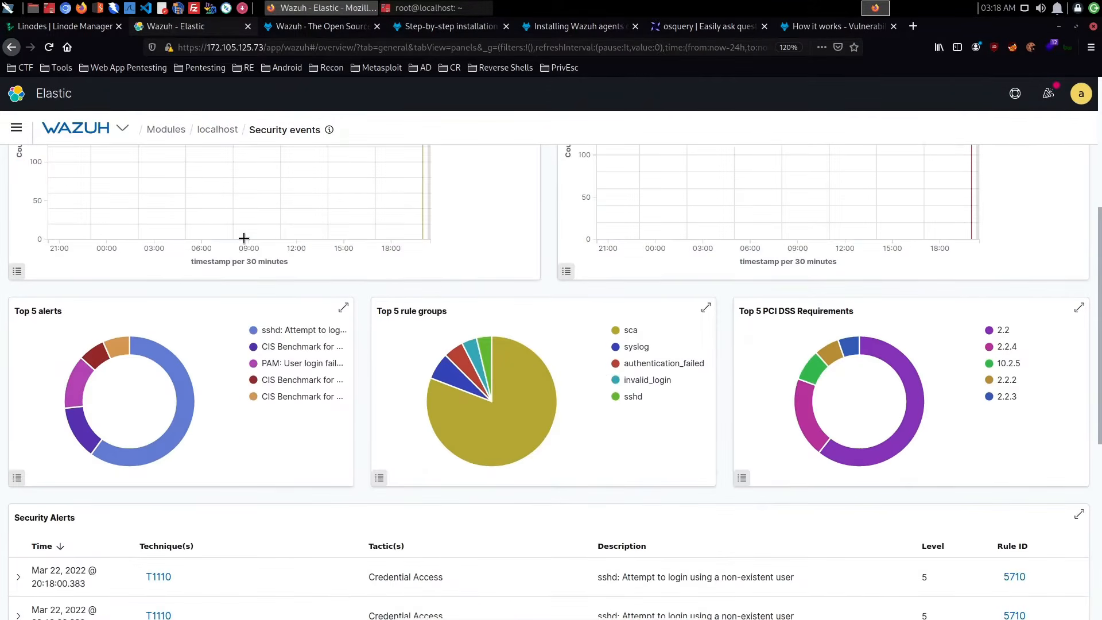
pyautogui.scroll(-5, 243, 238)
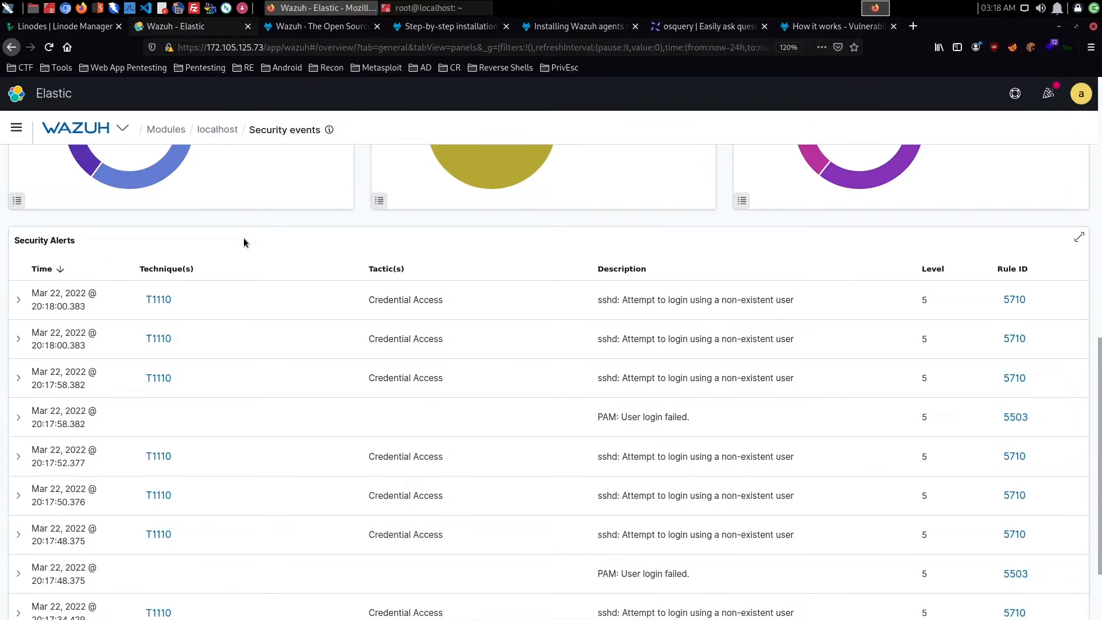
pyautogui.scroll(10, 248, 242)
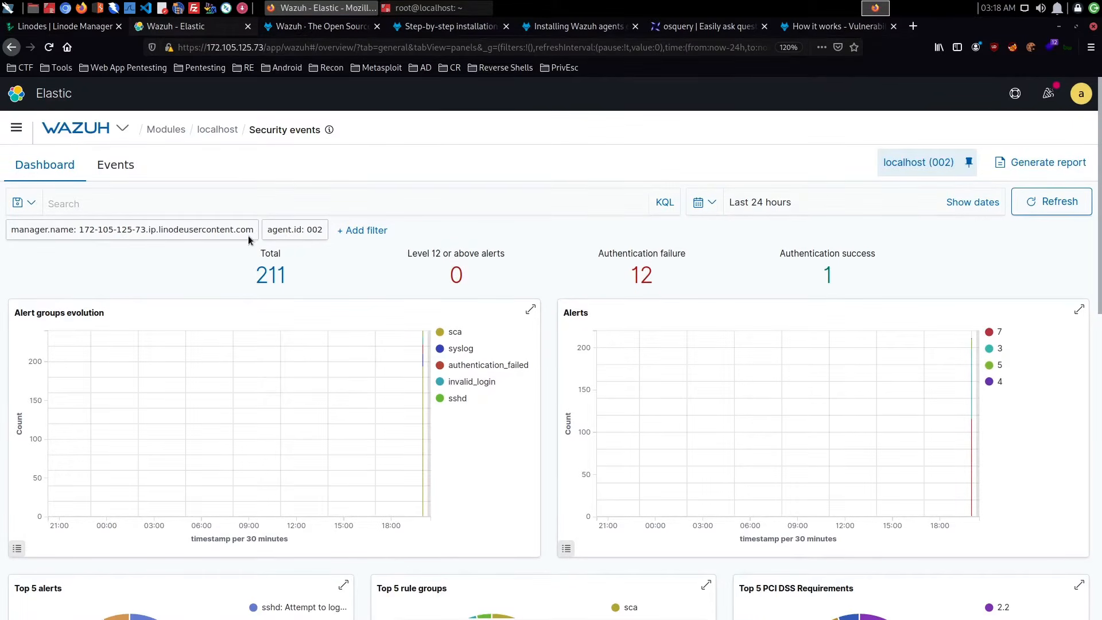
pyautogui.click(359, 230)
pyautogui.click(383, 310)
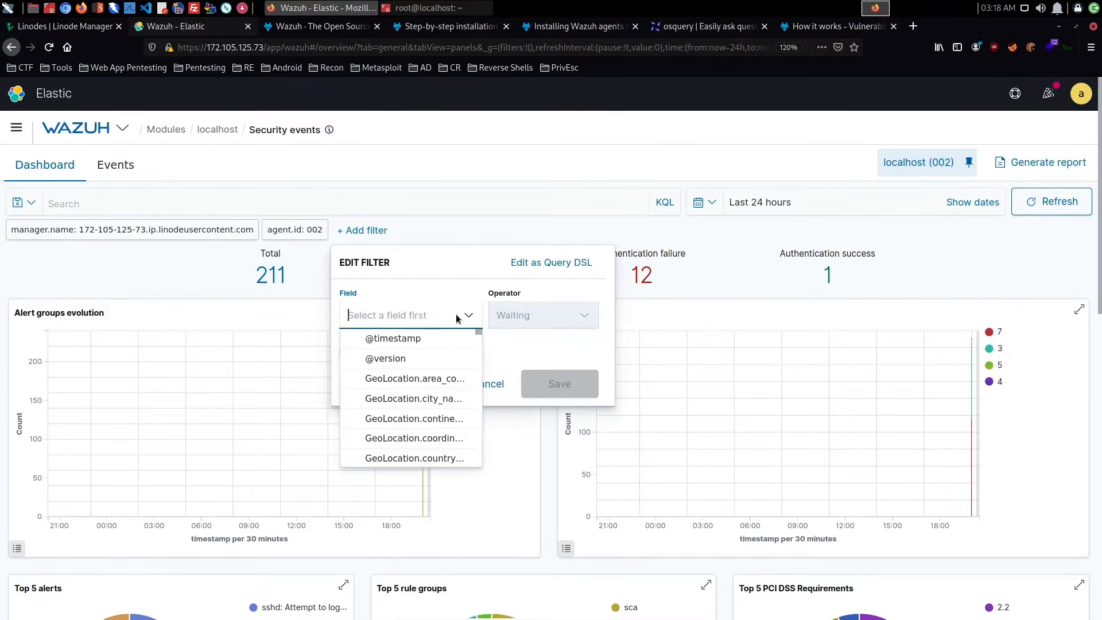
pyautogui.write('agent.')
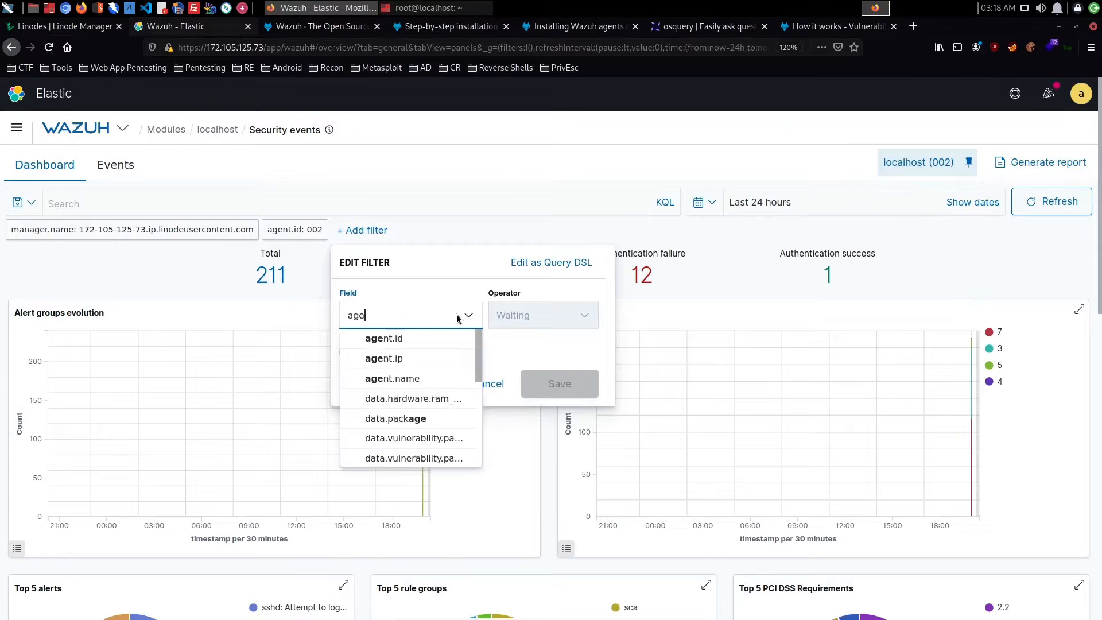
pyautogui.click(425, 341)
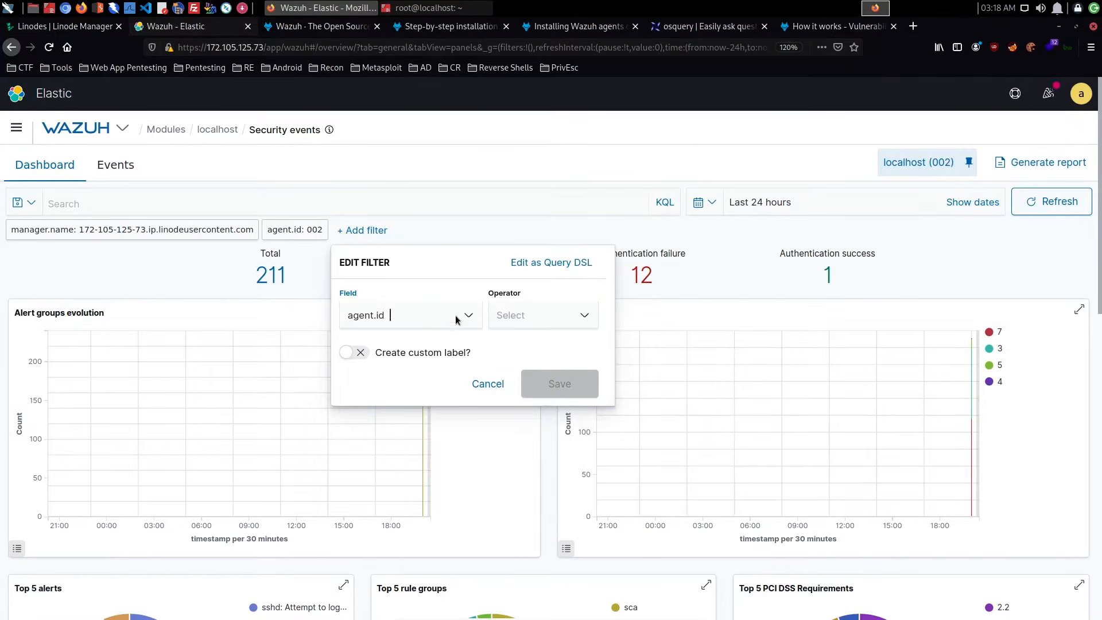
pyautogui.click(559, 326)
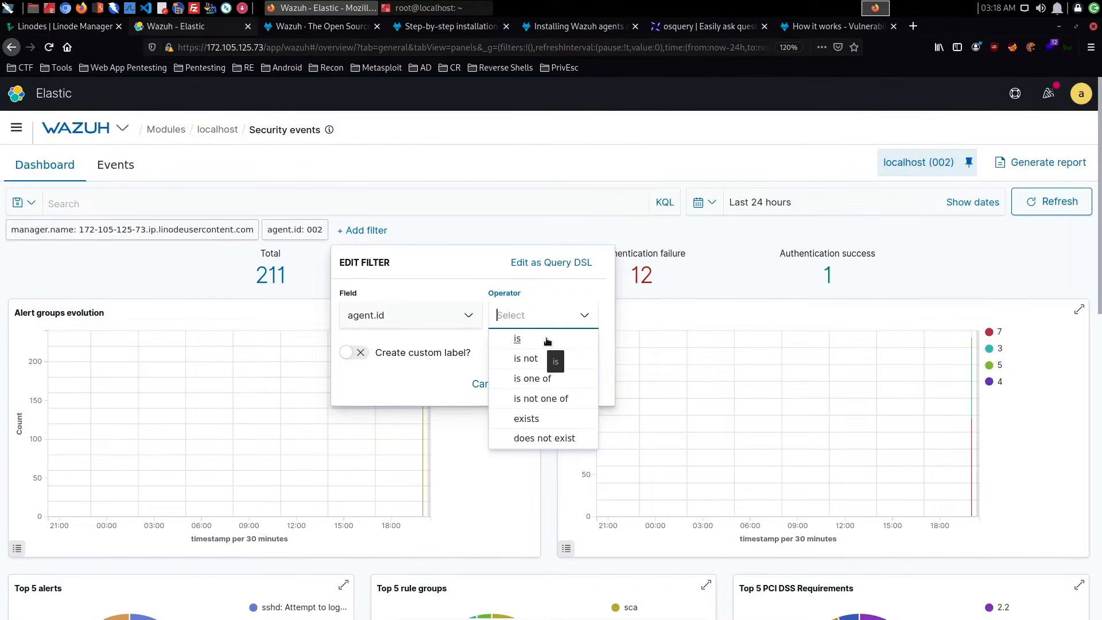
pyautogui.click(547, 340)
pyautogui.click(407, 370)
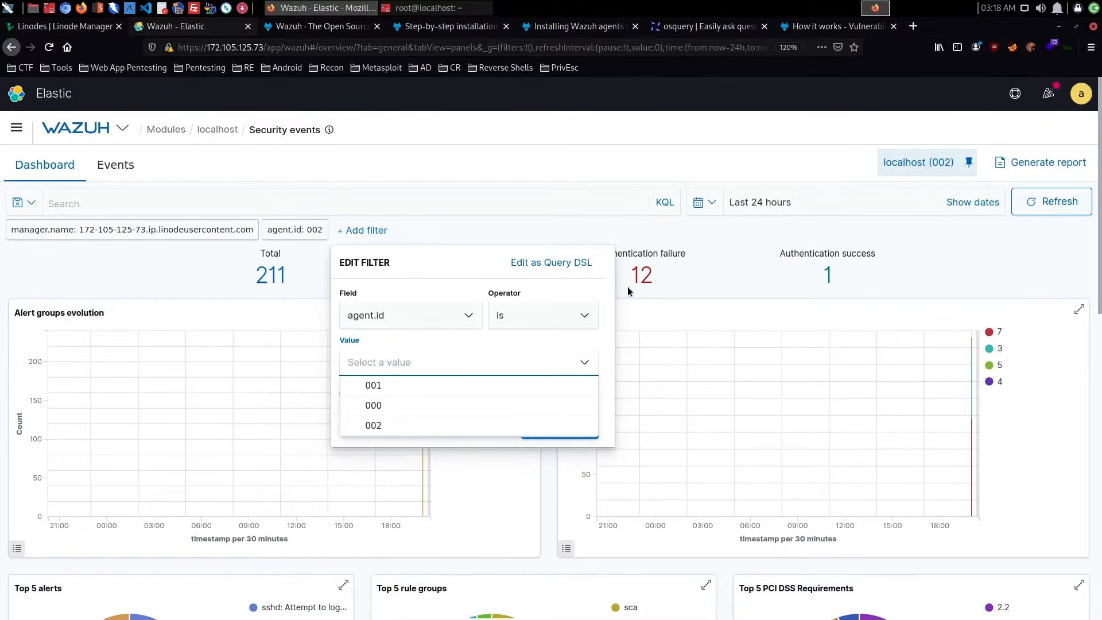
pyautogui.click(516, 221)
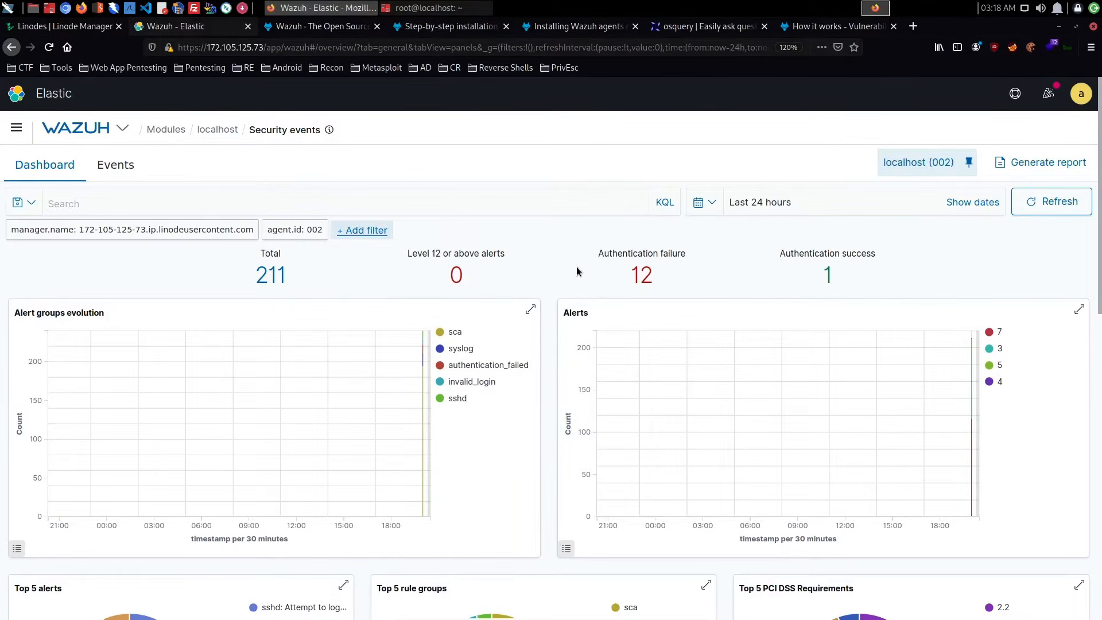
# - Review the authentication counts and charts, read the T1110 technique details of the first security alert, and close them
pyautogui.scroll(-5, 576, 267)
pyautogui.scroll(5, 576, 267)
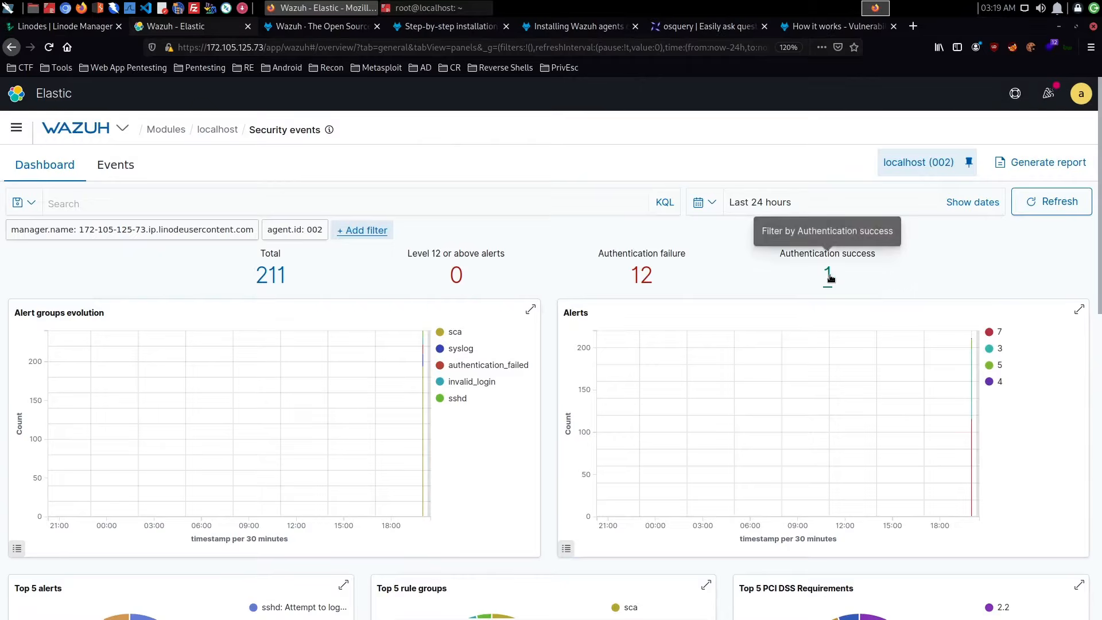
pyautogui.scroll(-3, 829, 278)
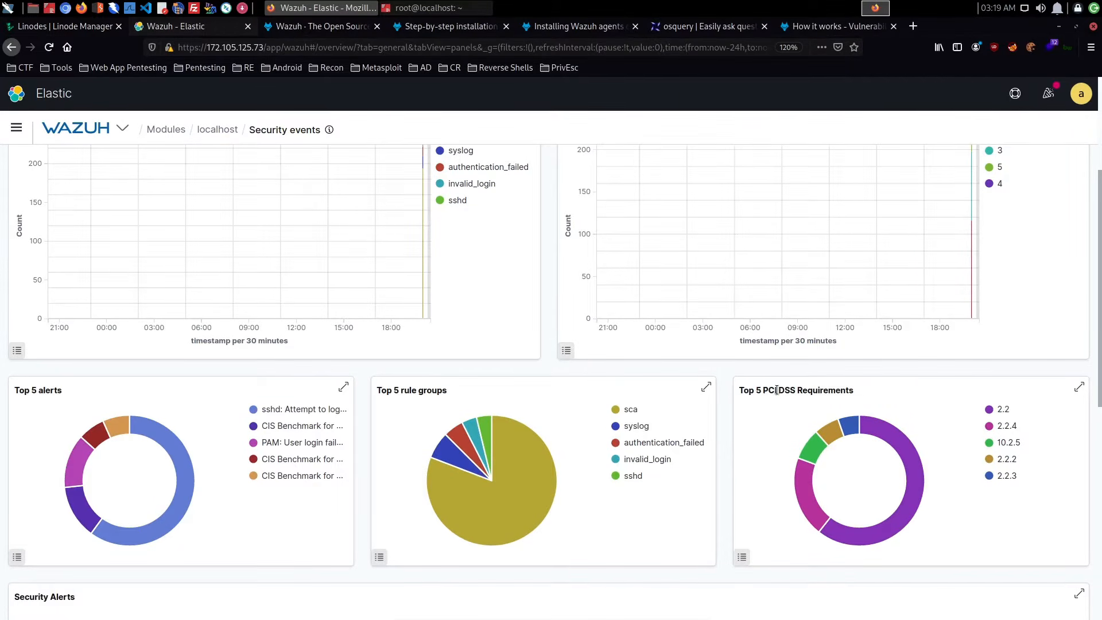
pyautogui.scroll(-7, 867, 394)
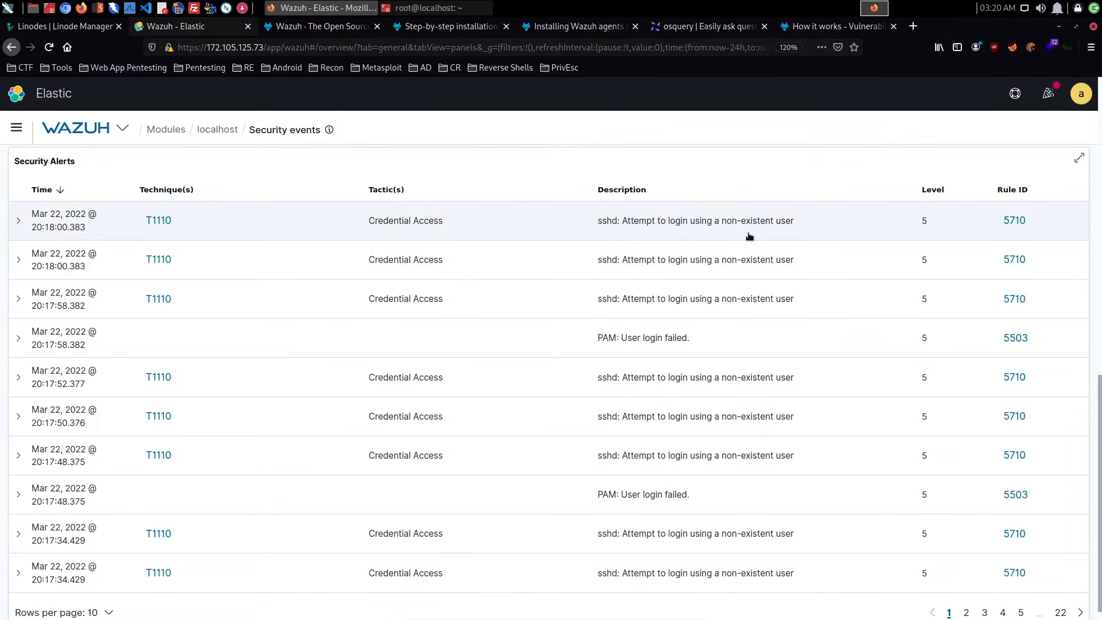
pyautogui.click(158, 216)
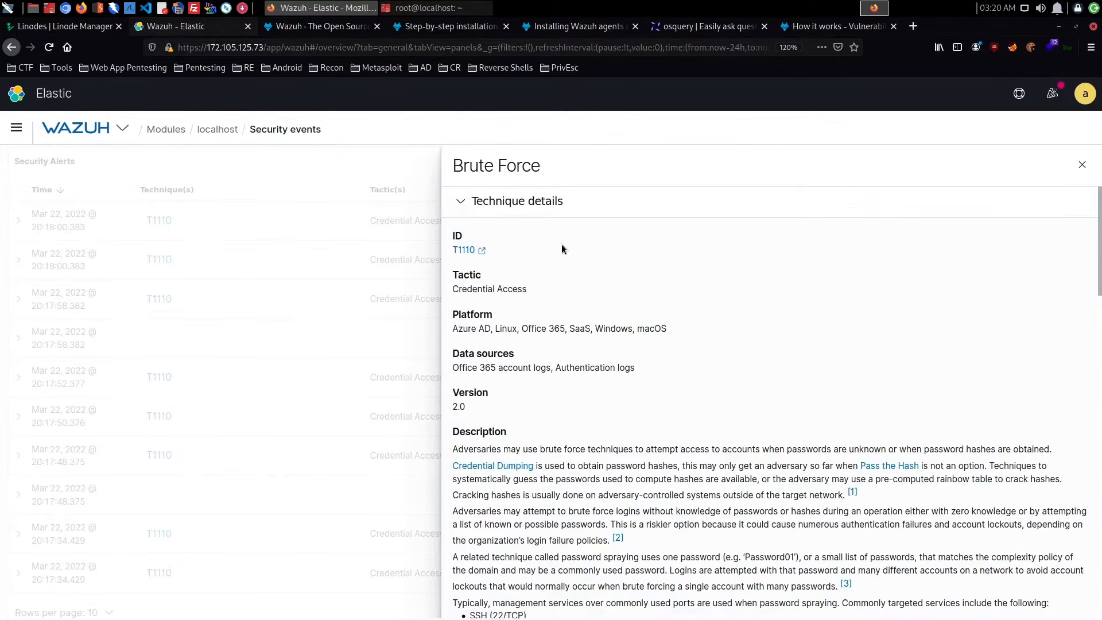
pyautogui.scroll(-3, 561, 243)
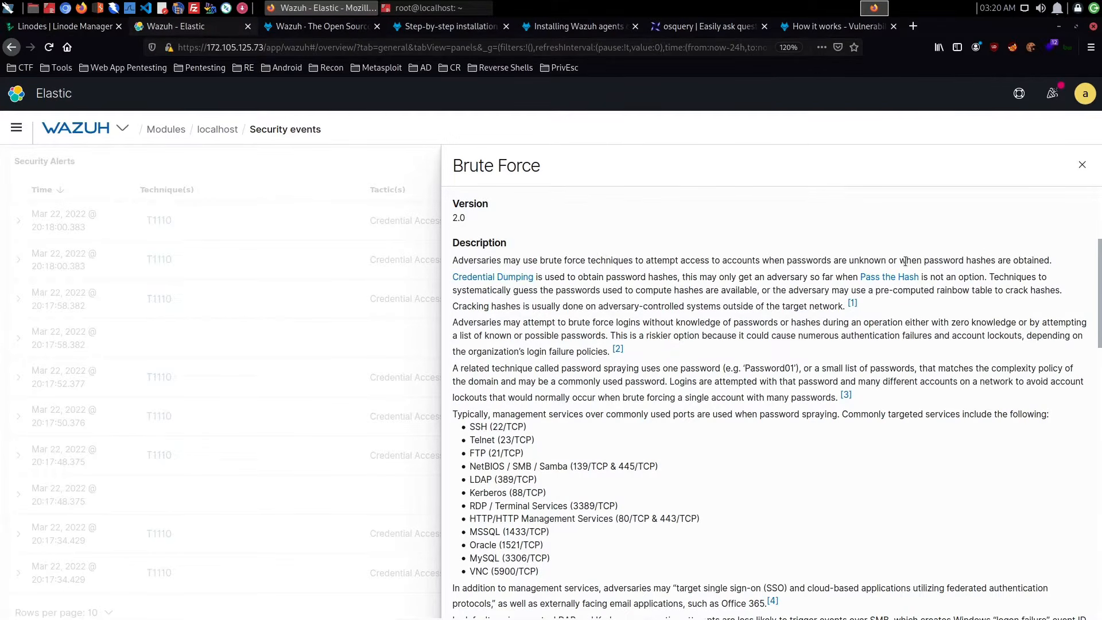
pyautogui.click(1081, 167)
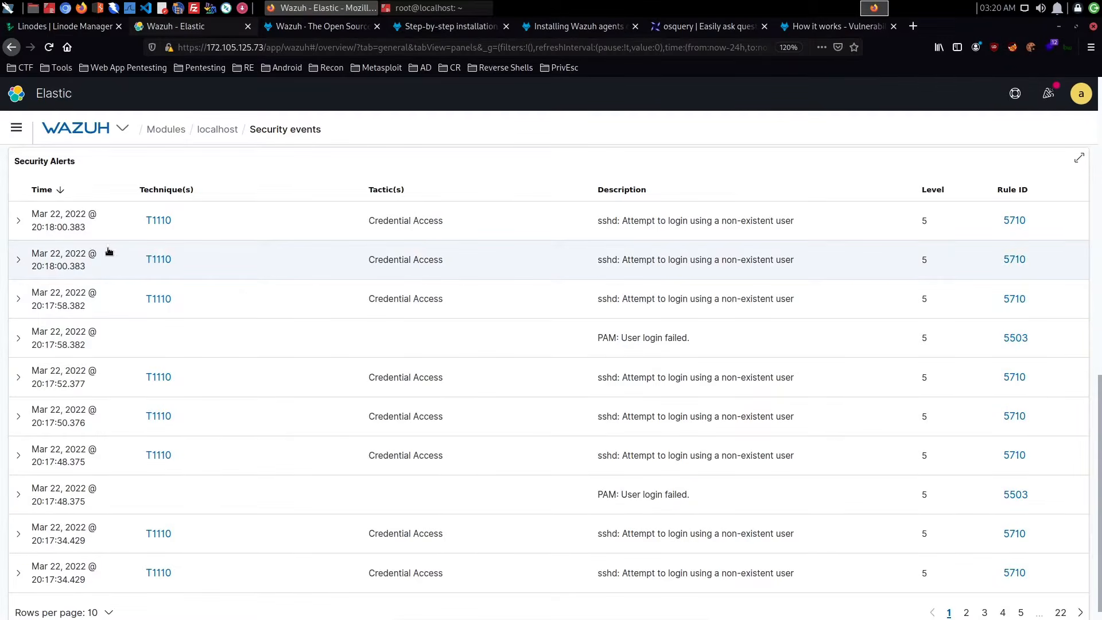
# - Expand the first security alert and examine its rule and MITRE fields, highlighting the username, source IP and port in full_log
pyautogui.click(18, 220)
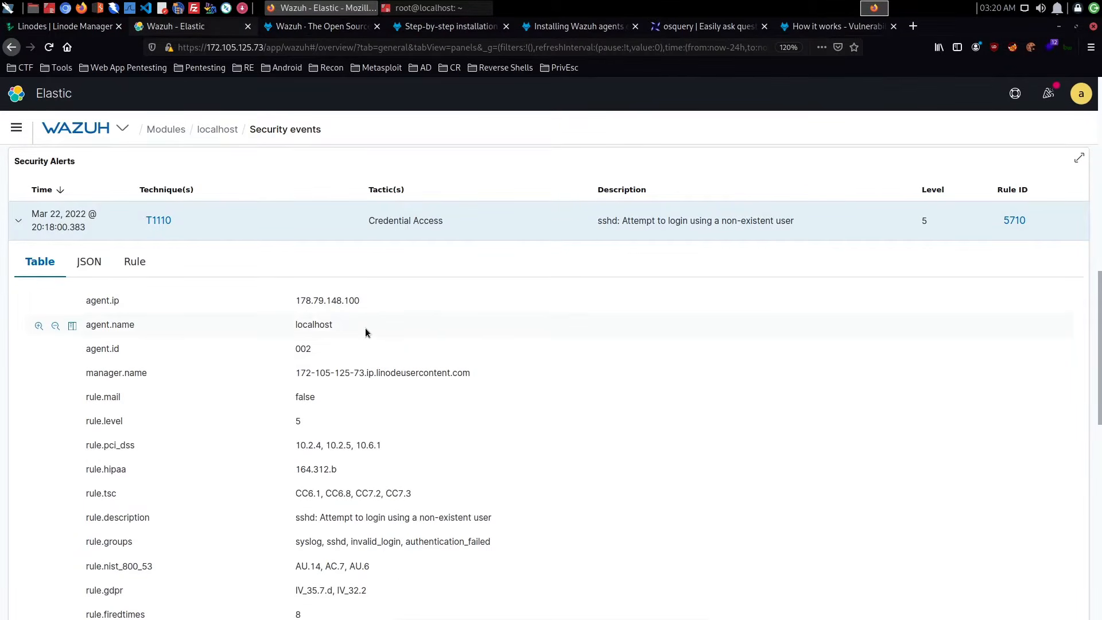
pyautogui.scroll(-5, 388, 320)
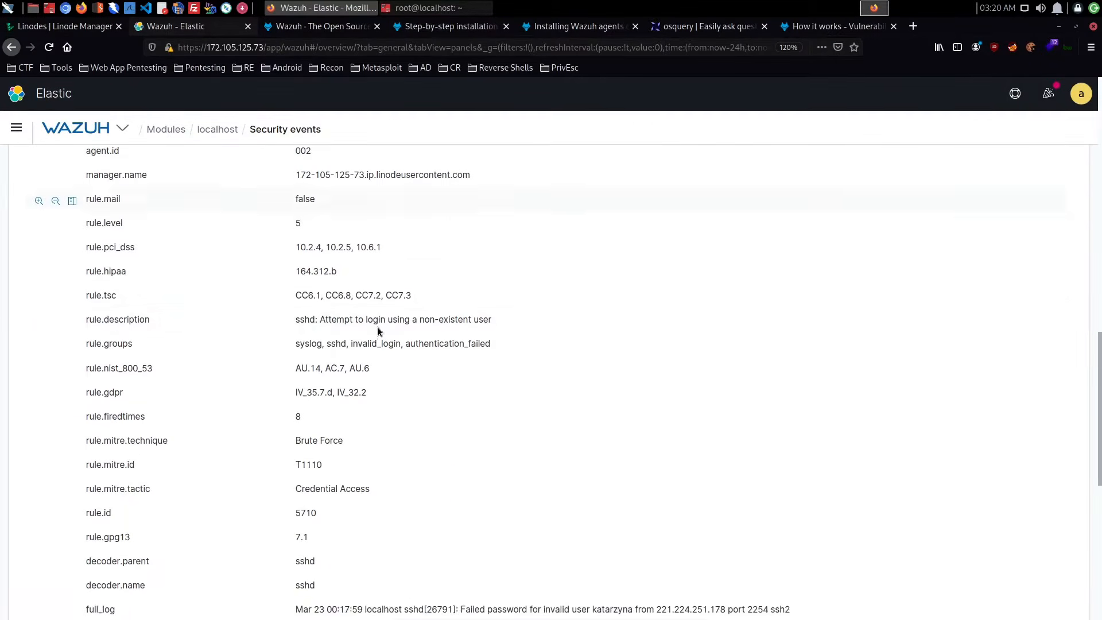
pyautogui.scroll(-6, 381, 332)
pyautogui.scroll(11, 381, 332)
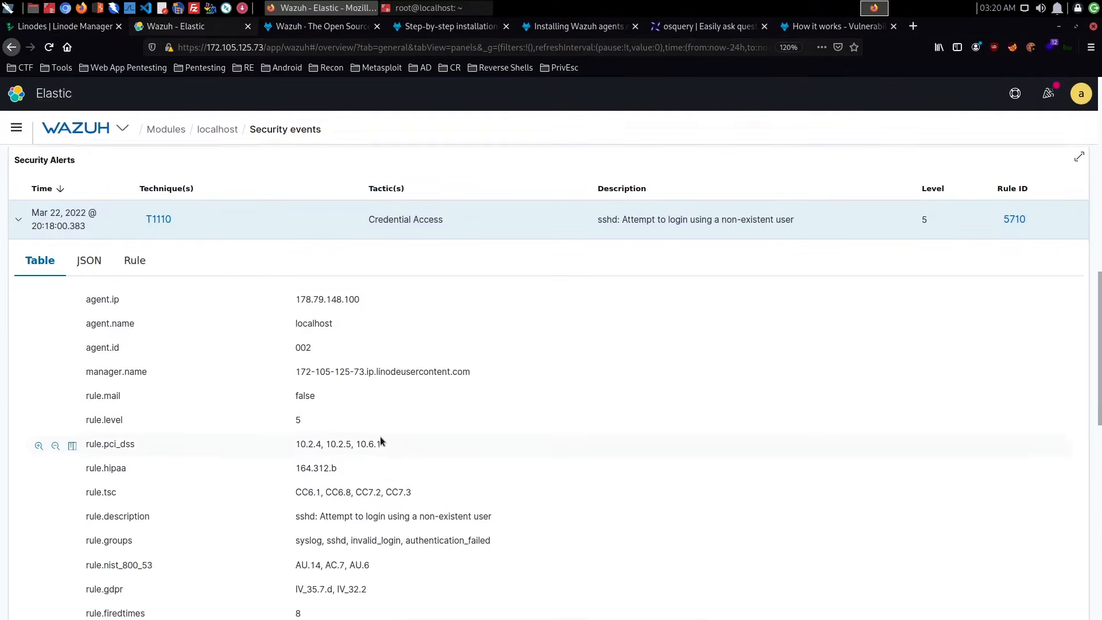
pyautogui.scroll(-6, 380, 438)
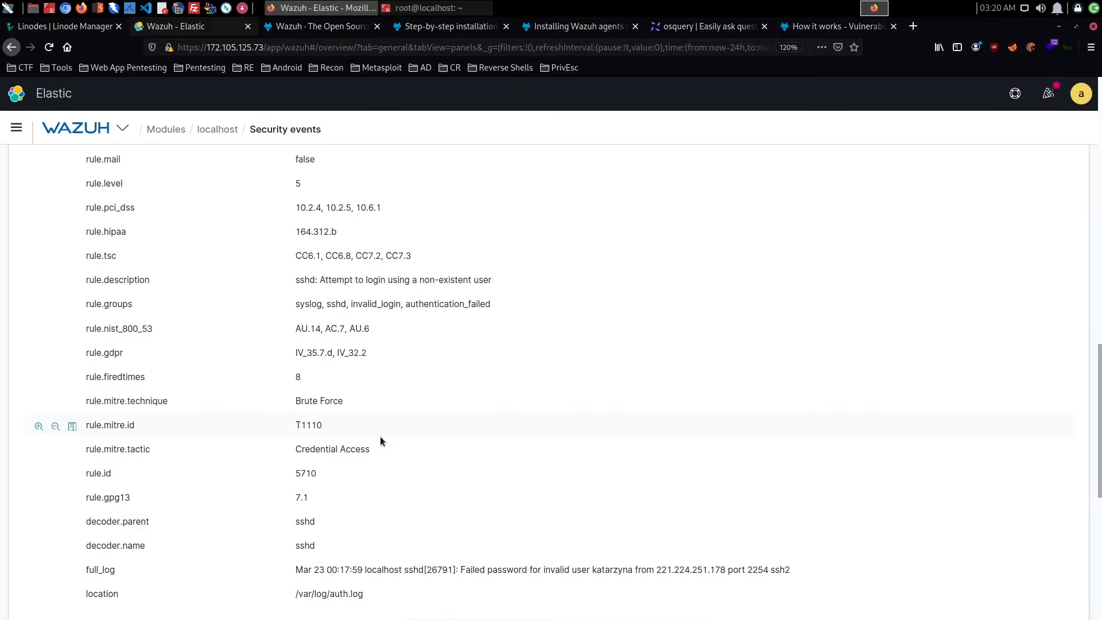
pyautogui.scroll(-3, 380, 441)
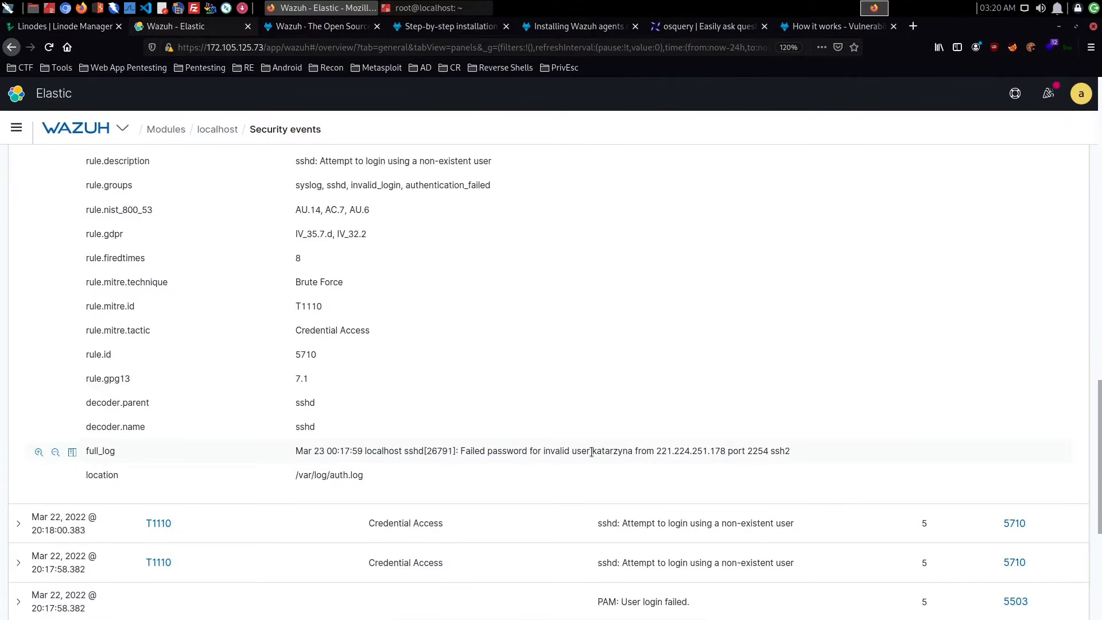
pyautogui.moveTo(592, 452); pyautogui.dragTo(797, 452)
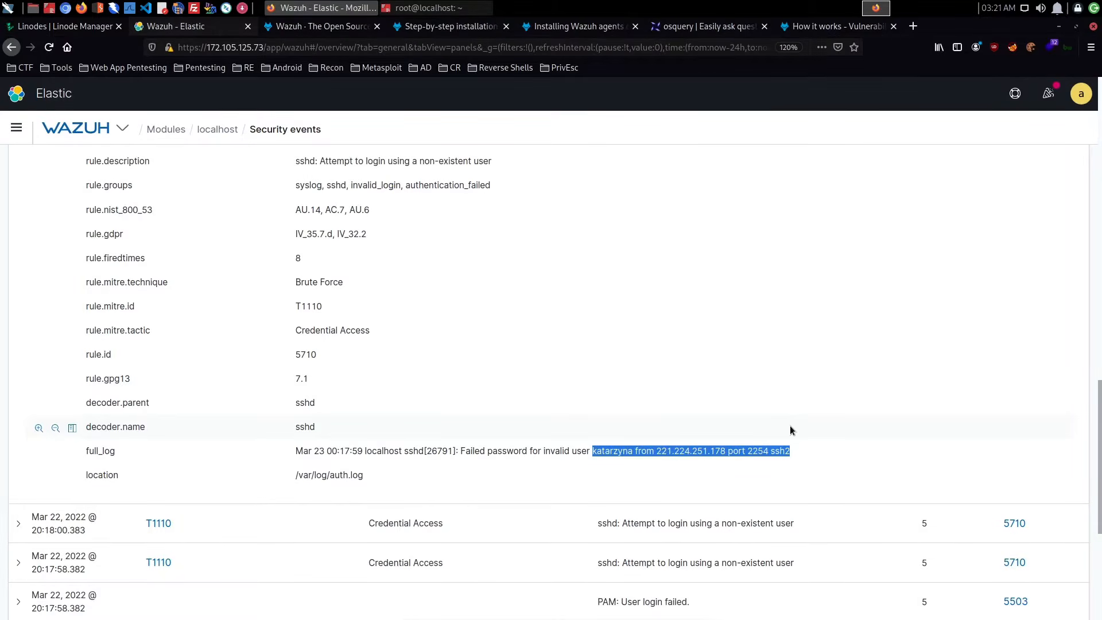
pyautogui.scroll(2, 369, 378)
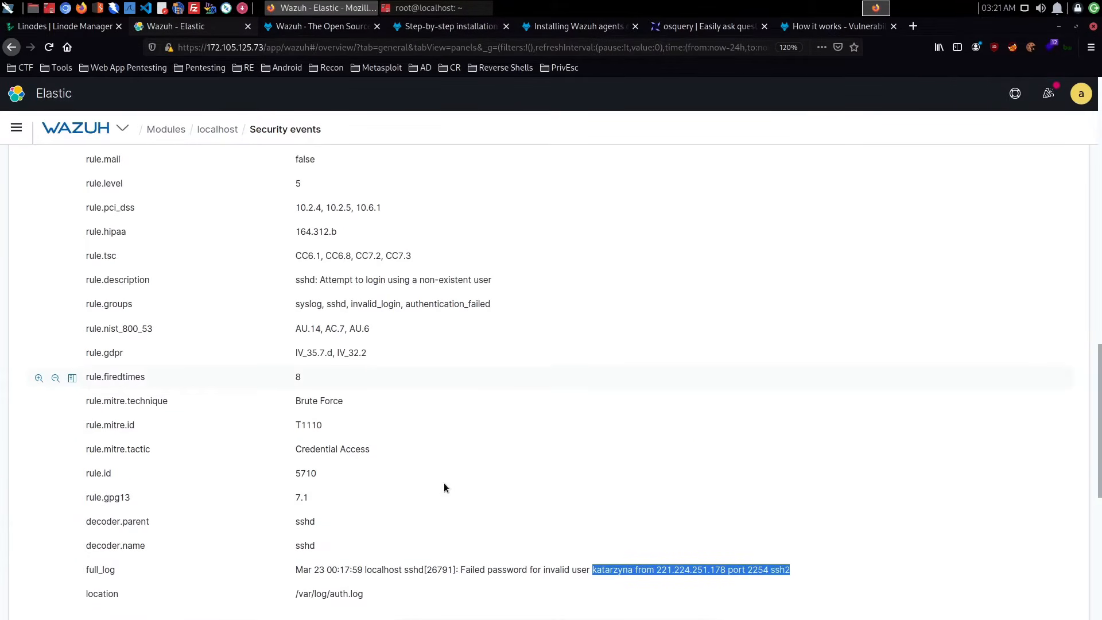
pyautogui.scroll(5, 335, 581)
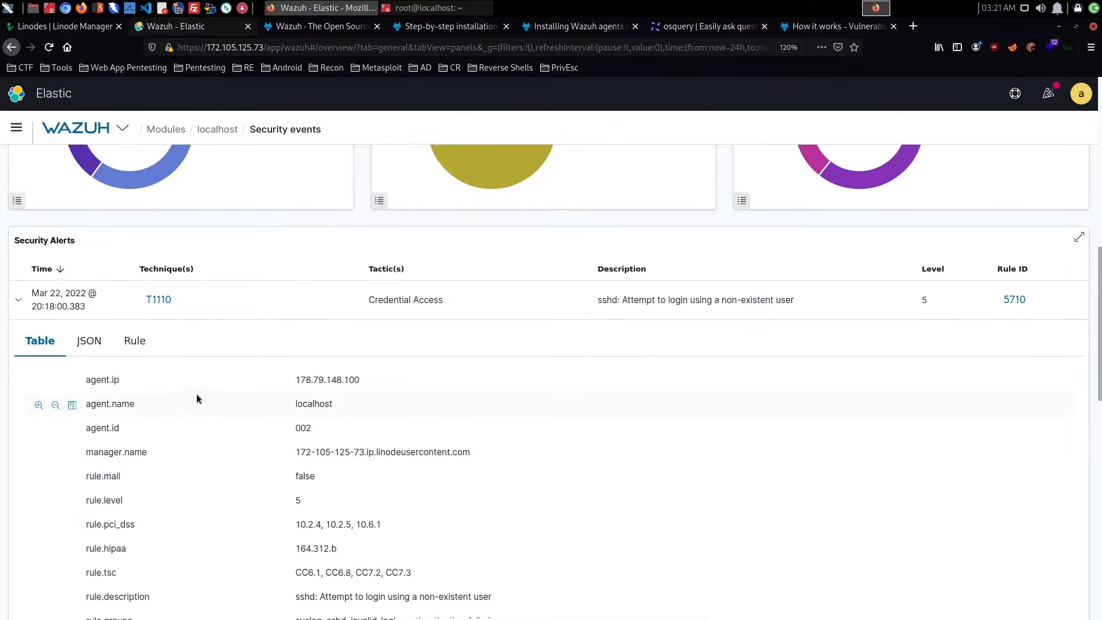
pyautogui.scroll(-6, 258, 398)
pyautogui.scroll(-1, 354, 449)
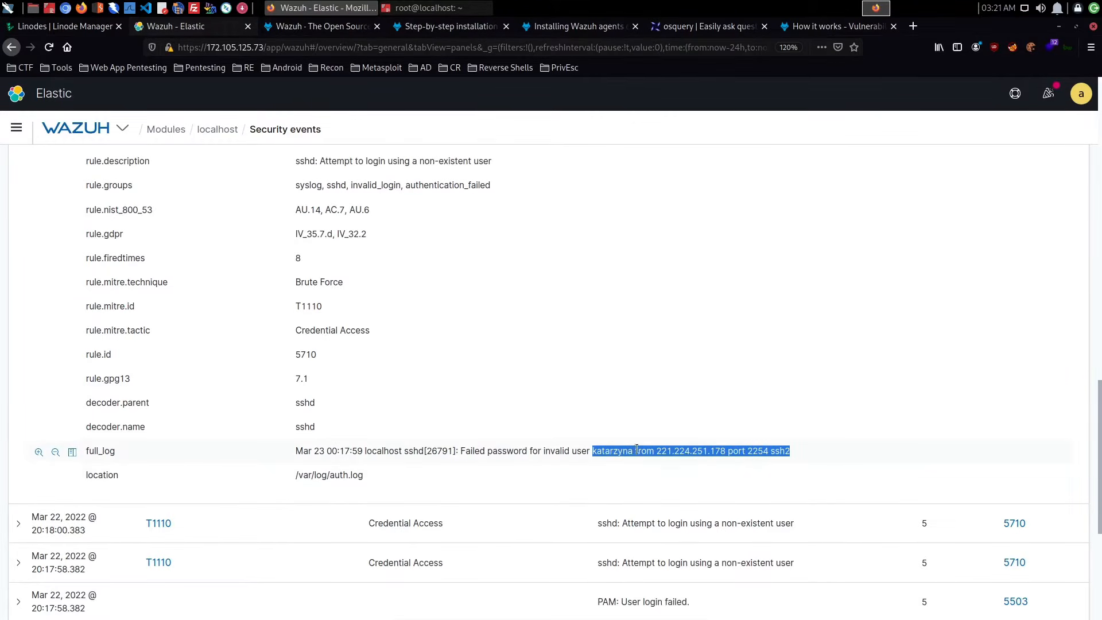
# - Expand the Mar 22, 2022 @ 20:17:34.429 sshd alert second from the end of the page and examine its fields through full_log
pyautogui.scroll(-3, 699, 450)
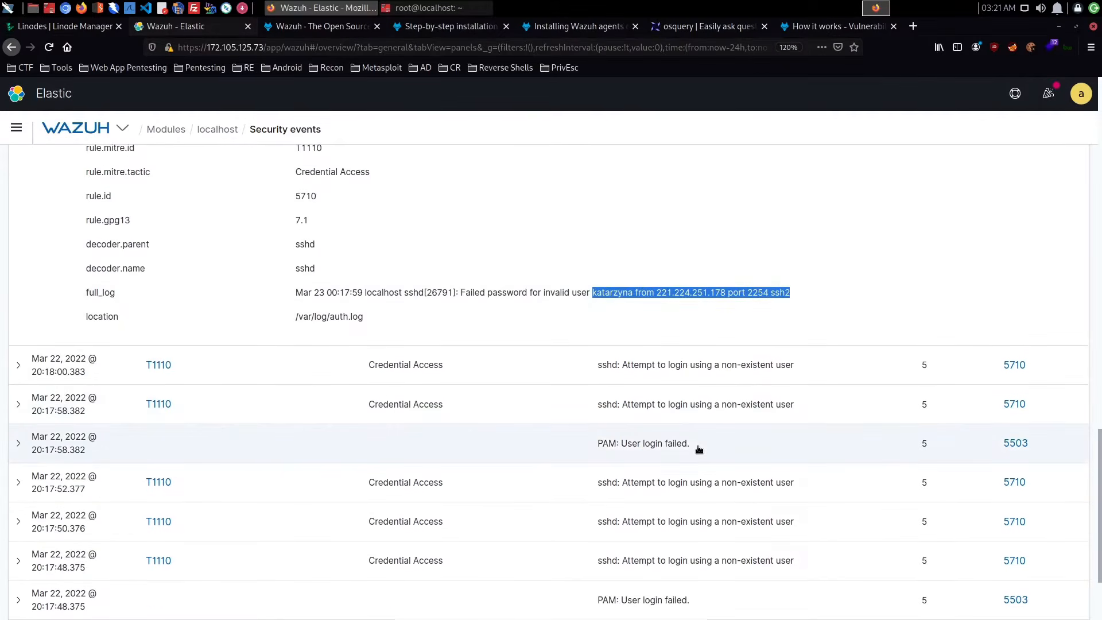
pyautogui.scroll(-2, 699, 448)
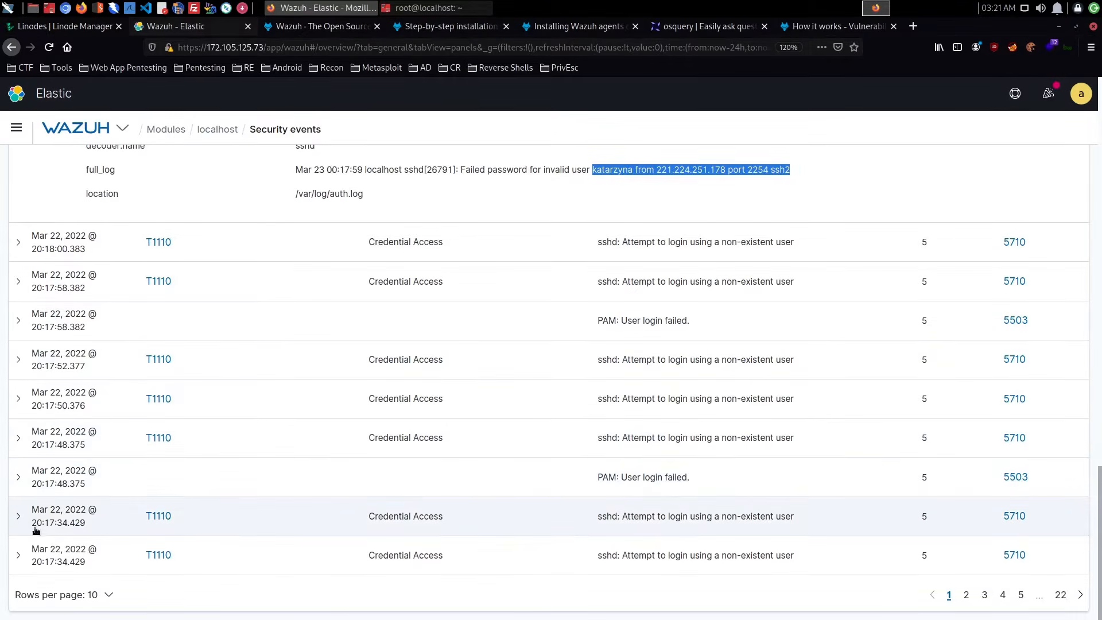
pyautogui.click(19, 516)
pyautogui.scroll(-9, 295, 518)
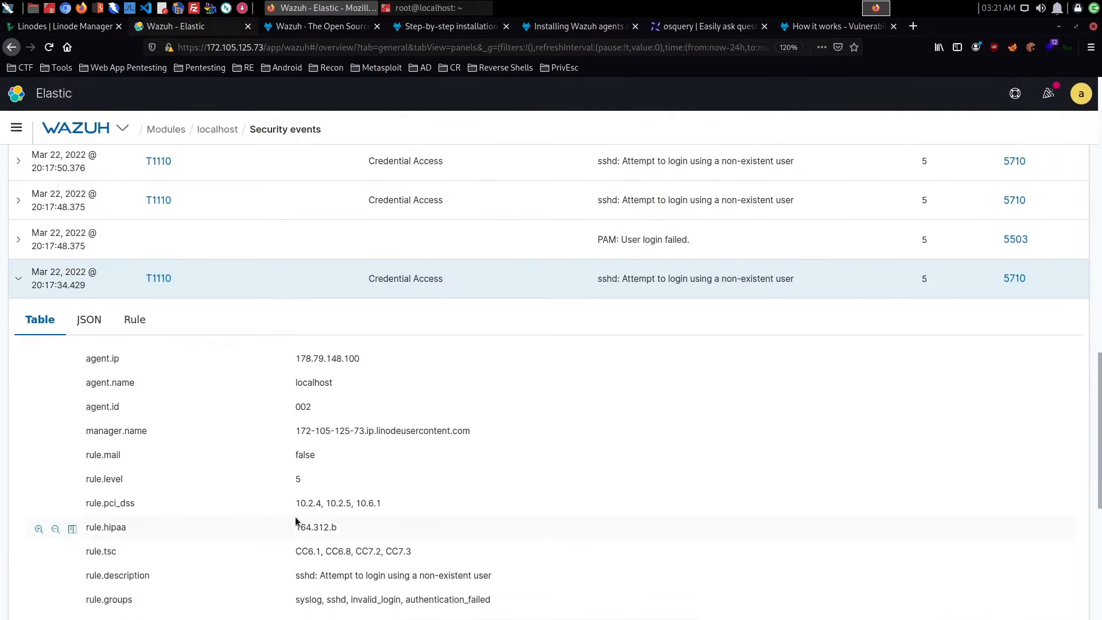
pyautogui.scroll(-2, 295, 517)
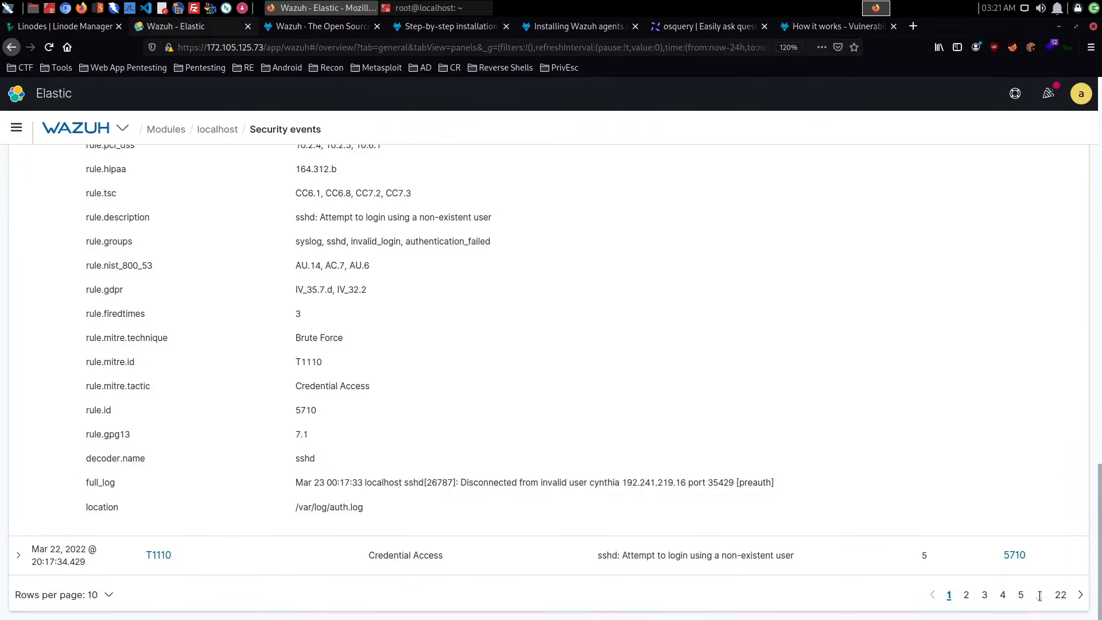
# - Browse pages 5, 35 and 34 of the Security Alerts table, reading the alert descriptions, and return to page 1
pyautogui.click(1020, 594)
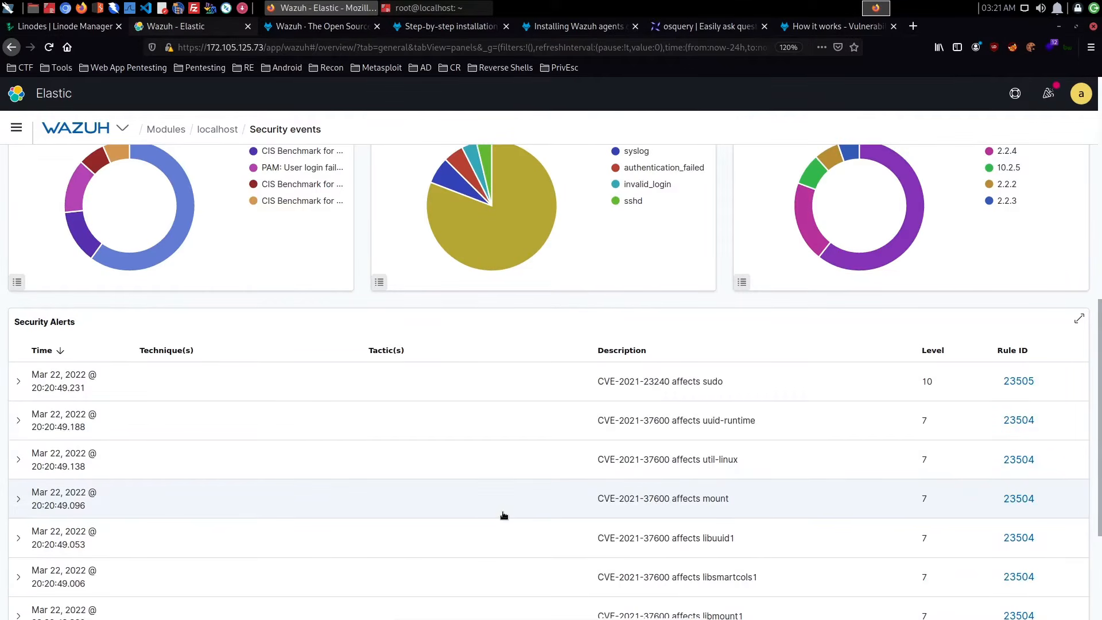
pyautogui.scroll(-3, 504, 515)
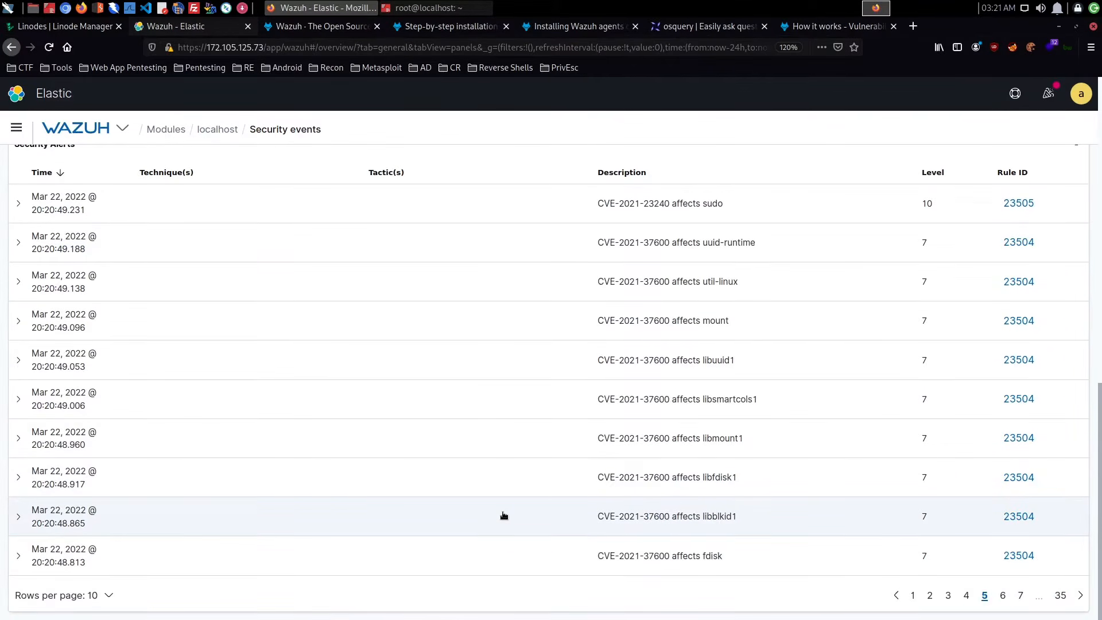
pyautogui.click(1059, 595)
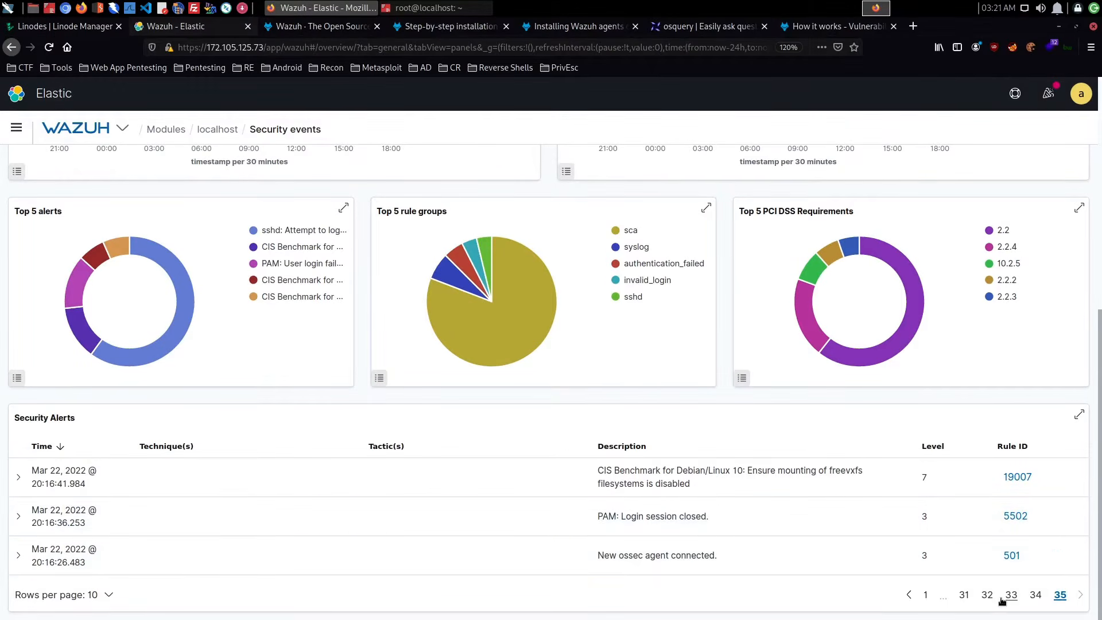
pyautogui.click(1035, 595)
pyautogui.scroll(-6, 786, 560)
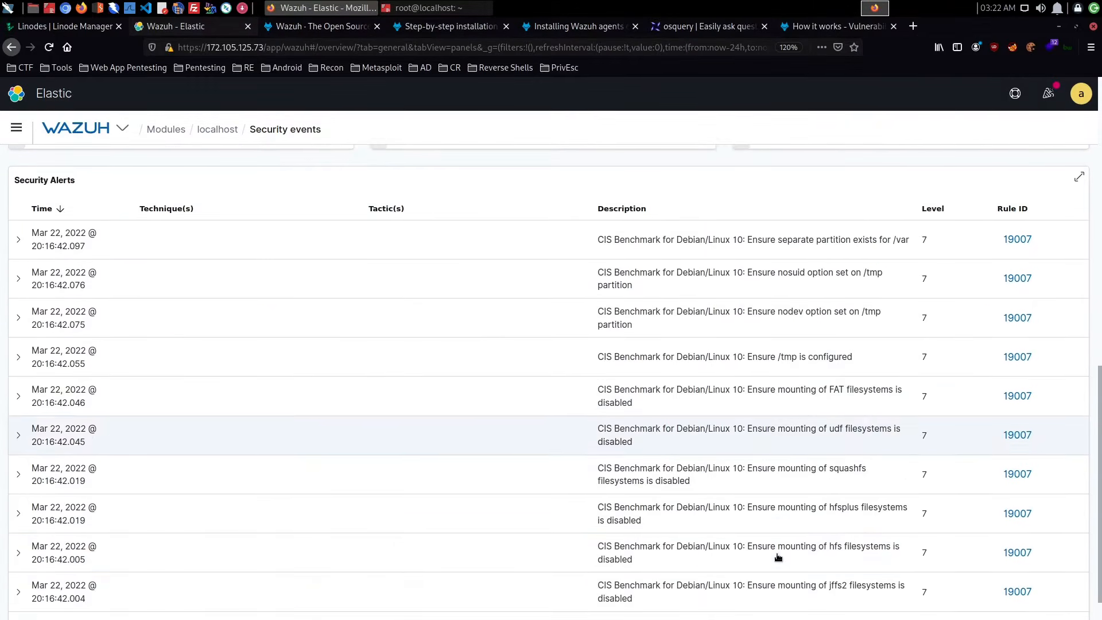
pyautogui.scroll(3, 777, 557)
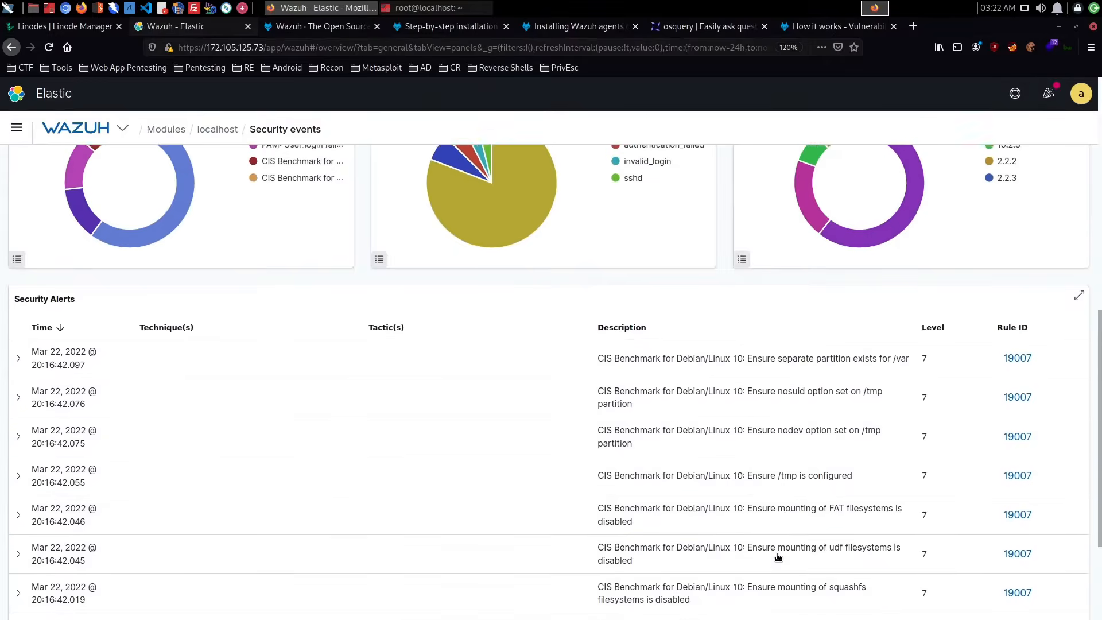
pyautogui.scroll(-3, 777, 556)
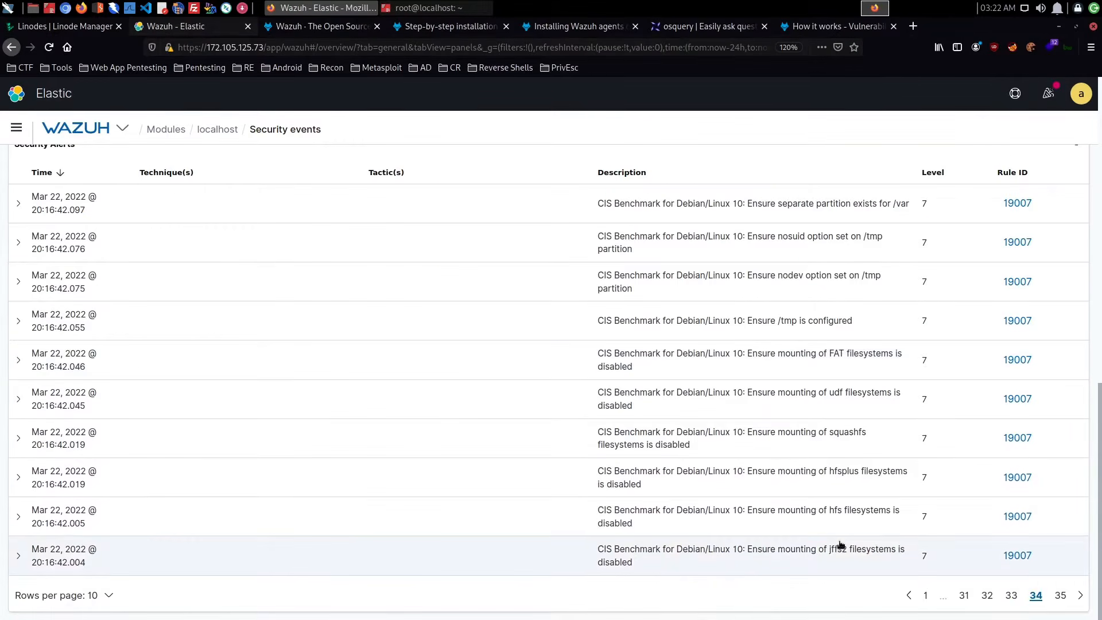
pyautogui.click(930, 595)
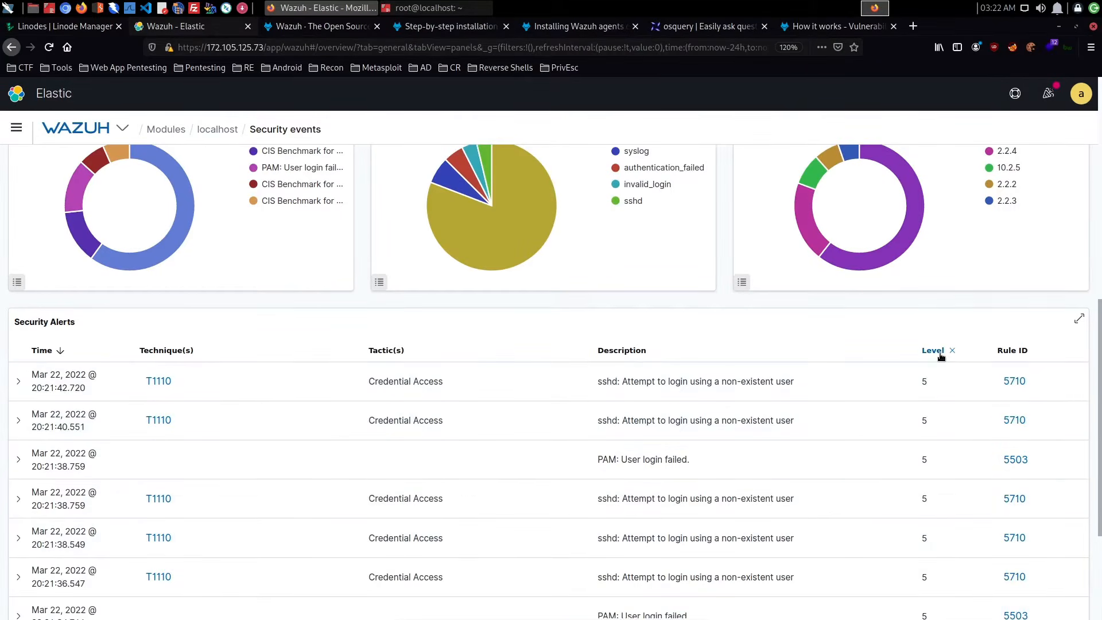
# - Sort the Security Alerts by level in descending order, then expand the CVE-2021-35942 locales alert and examine its rule fields
pyautogui.click(932, 351)
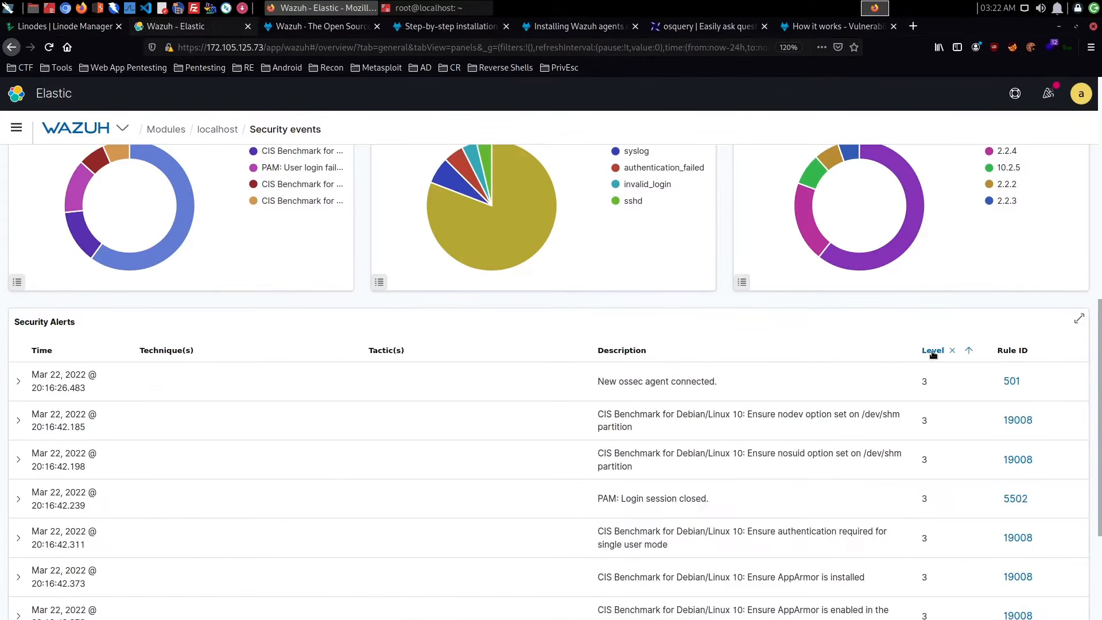
pyautogui.click(932, 352)
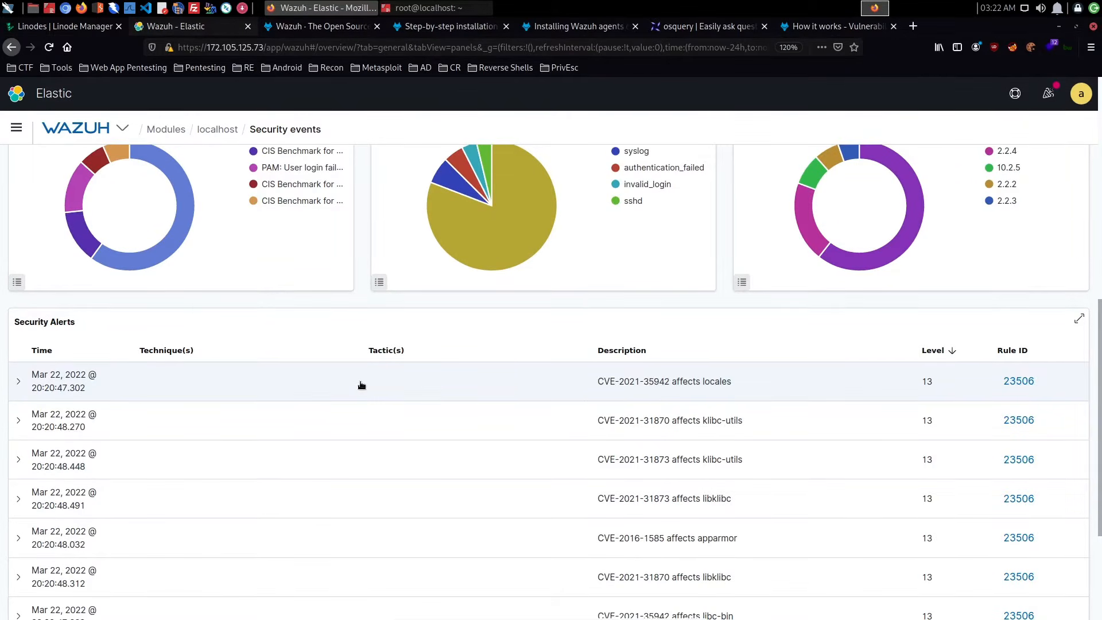
pyautogui.click(361, 384)
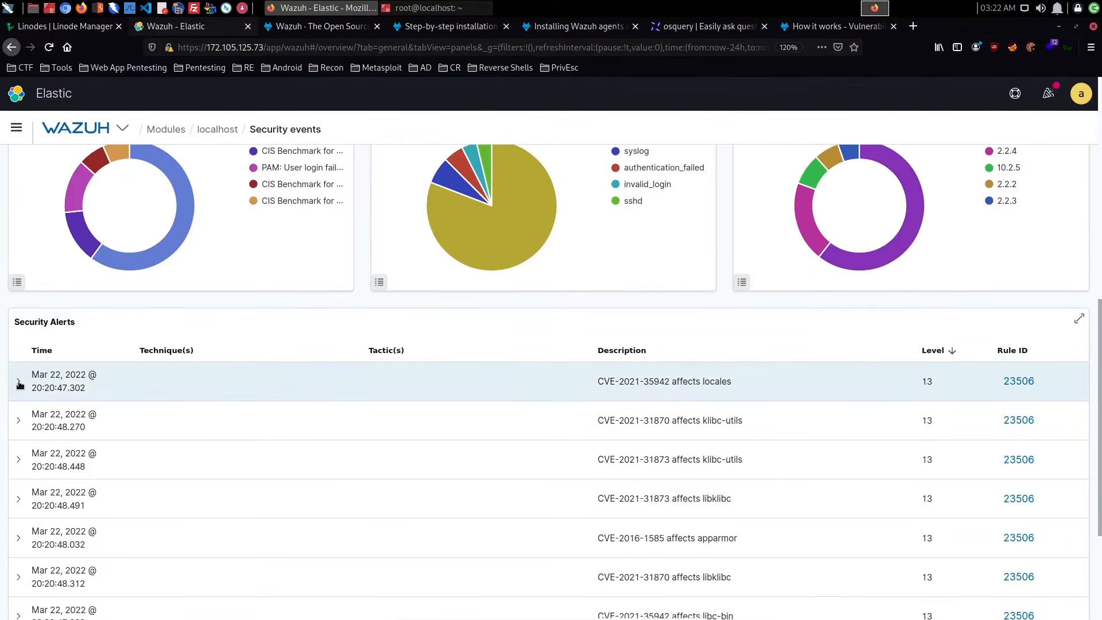
pyautogui.scroll(-3, 366, 392)
pyautogui.scroll(-3, 366, 393)
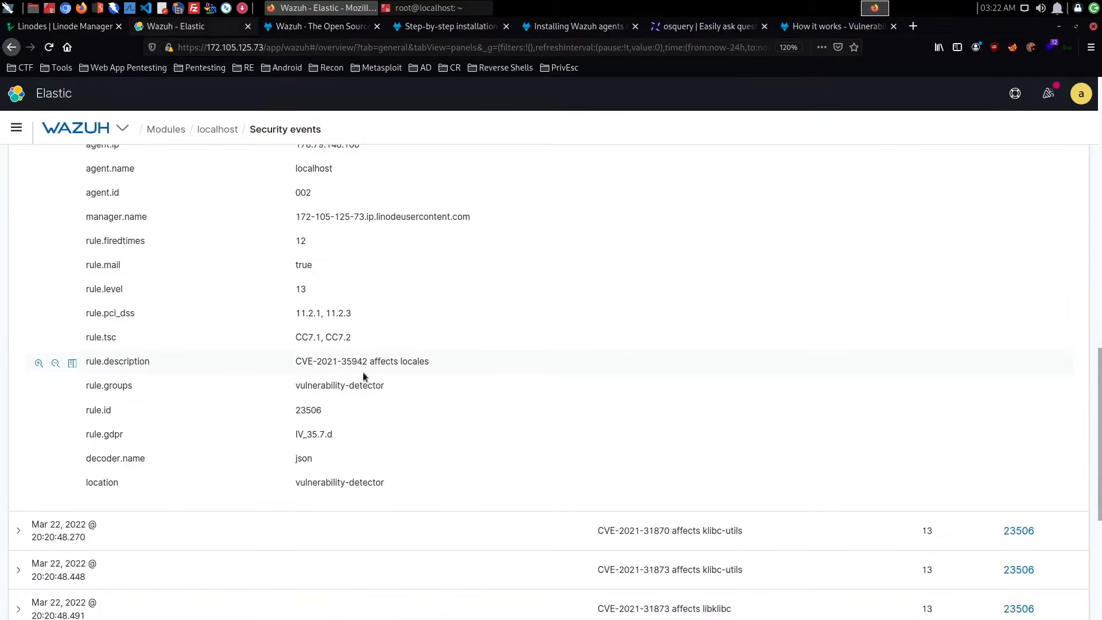
pyautogui.scroll(4, 364, 370)
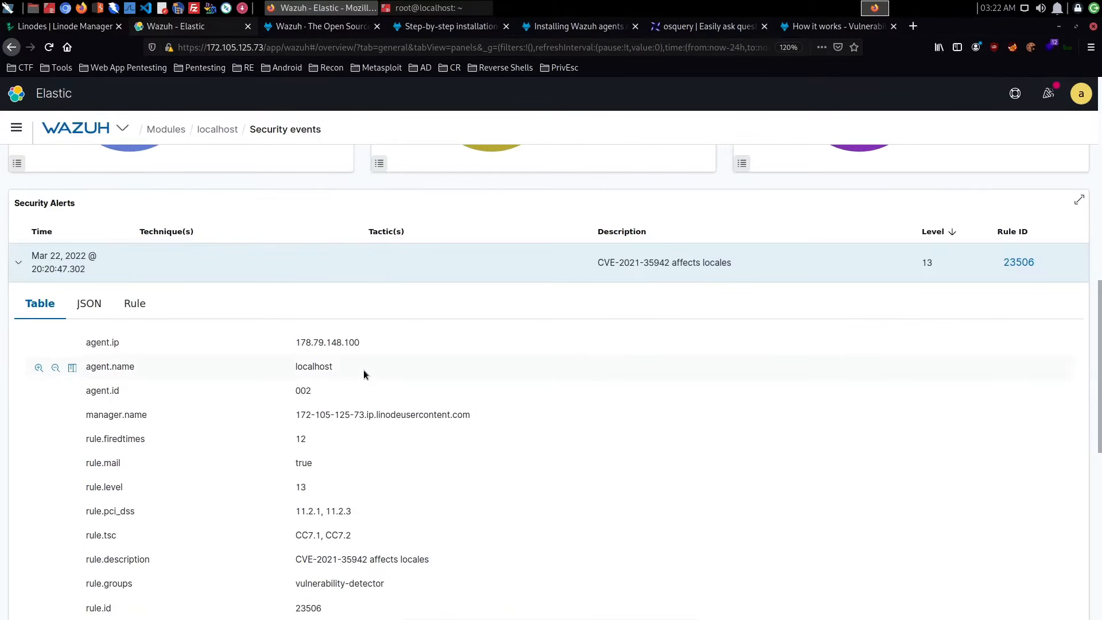
pyautogui.scroll(-3, 363, 374)
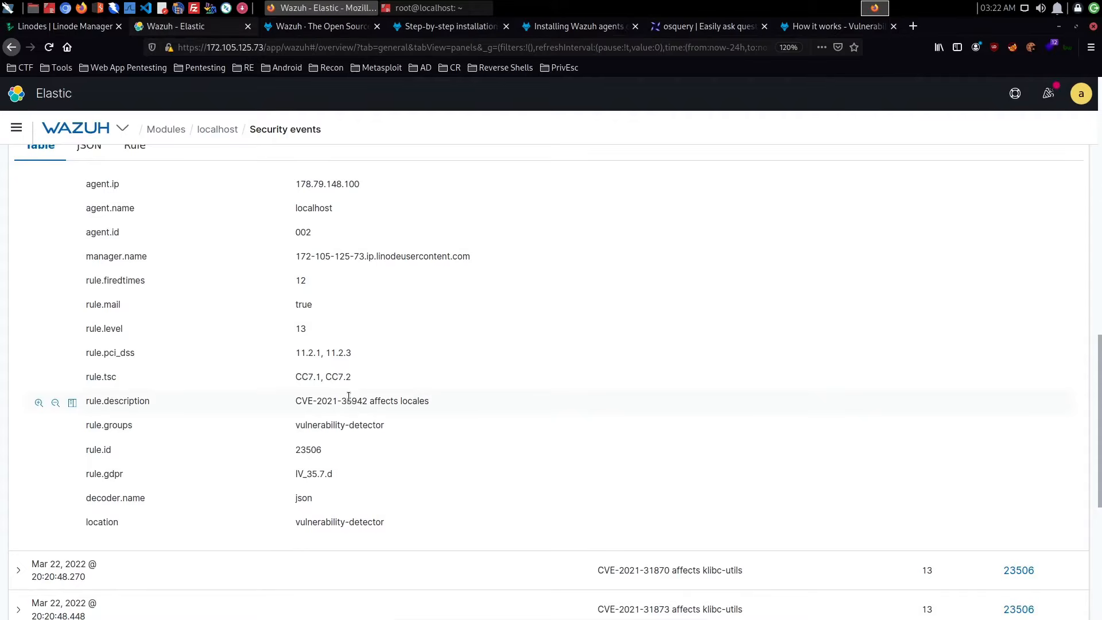
pyautogui.scroll(5, 349, 396)
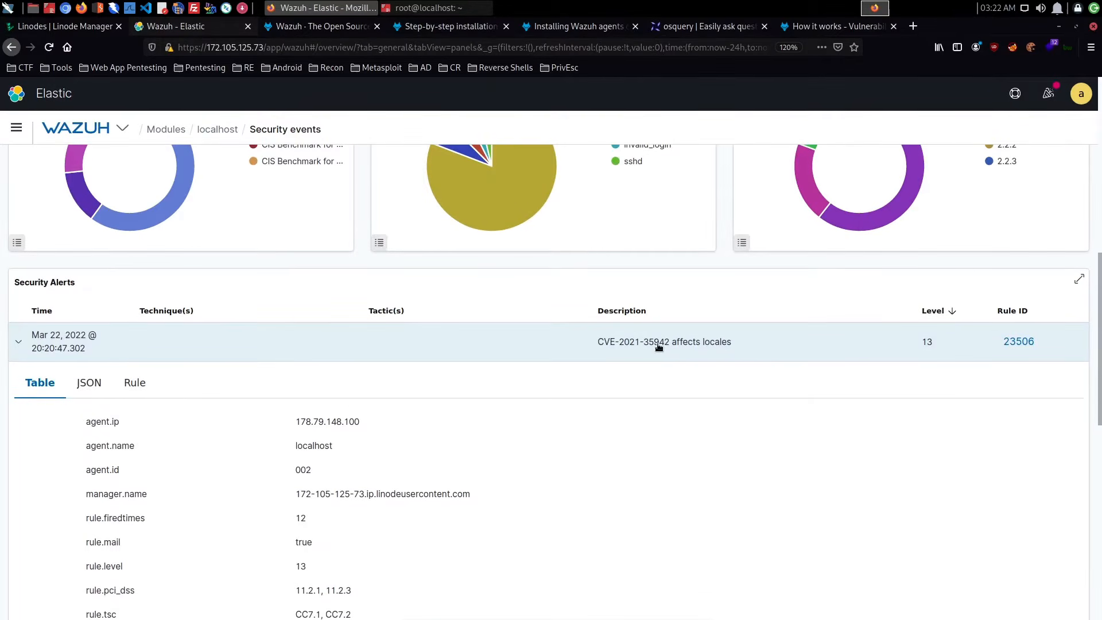
# - Open rule 23506 from the expanded alert, read its severity, compliance and related rules, and return to the rules list
pyautogui.click(1015, 343)
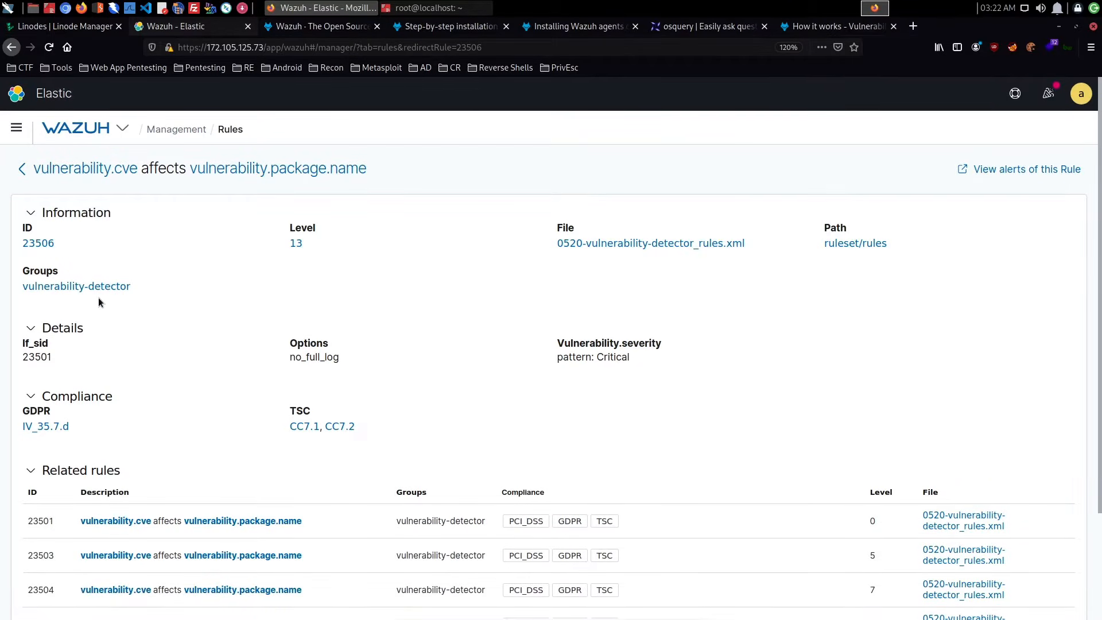
pyautogui.scroll(-2, 467, 302)
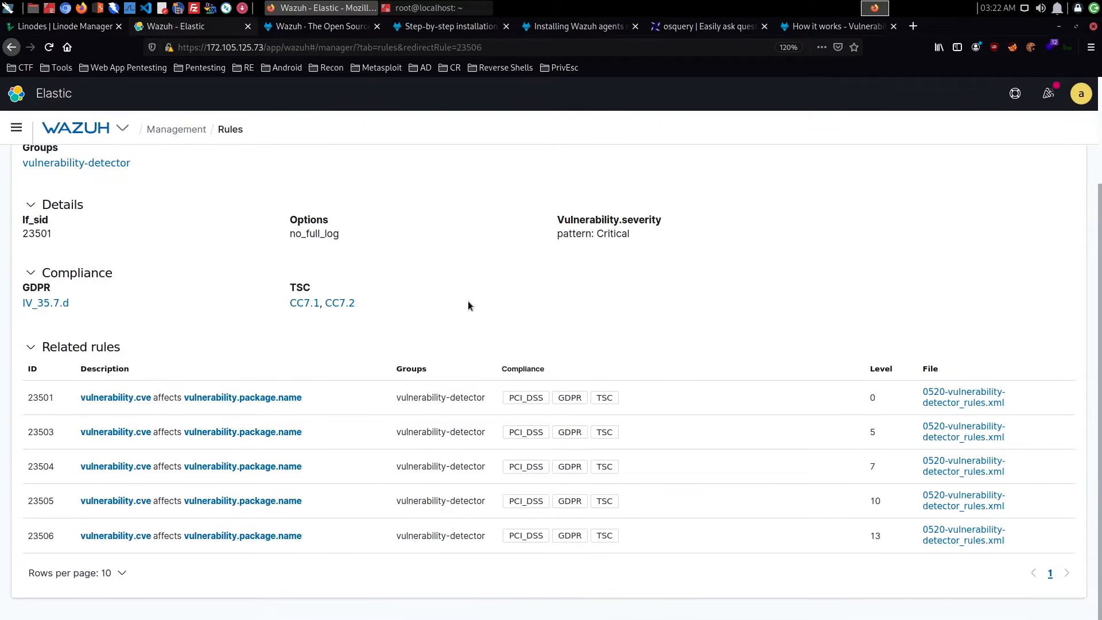
pyautogui.scroll(2, 278, 329)
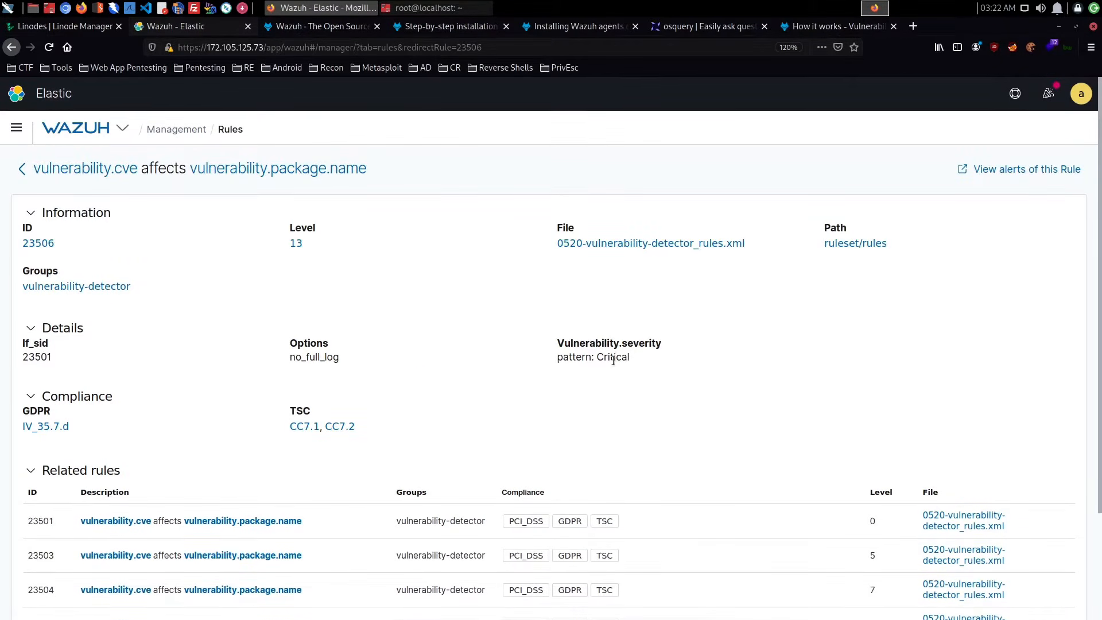
pyautogui.click(21, 168)
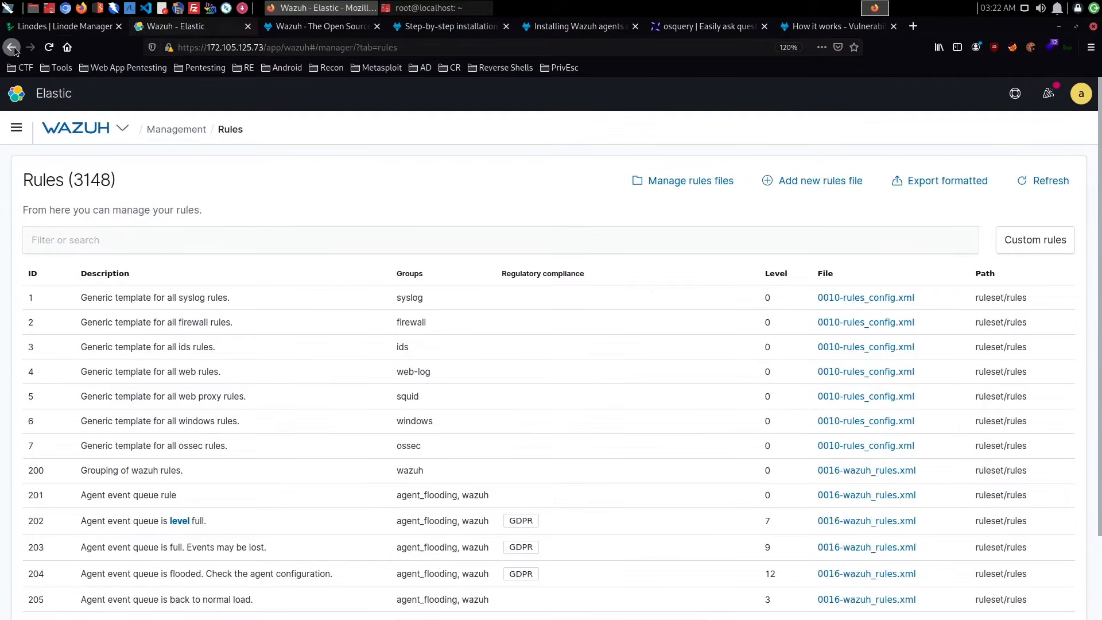
# - Open the localhost agent (002) from the agents list and review its MITRE, compliance, event count and SCA summaries
pyautogui.click(122, 127)
pyautogui.click(133, 248)
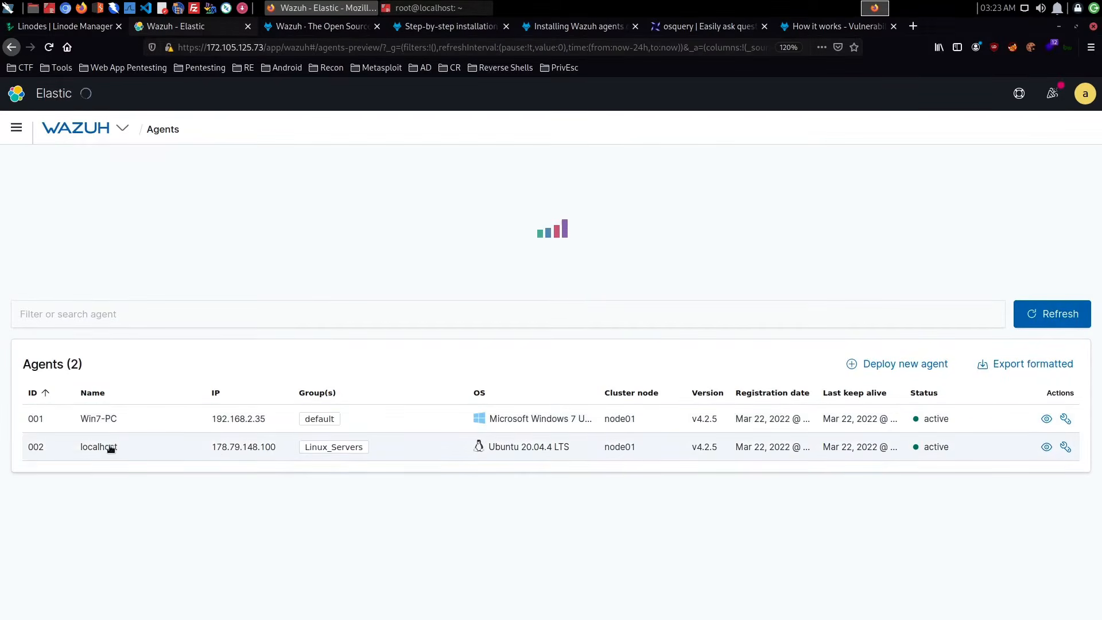
pyautogui.click(108, 447)
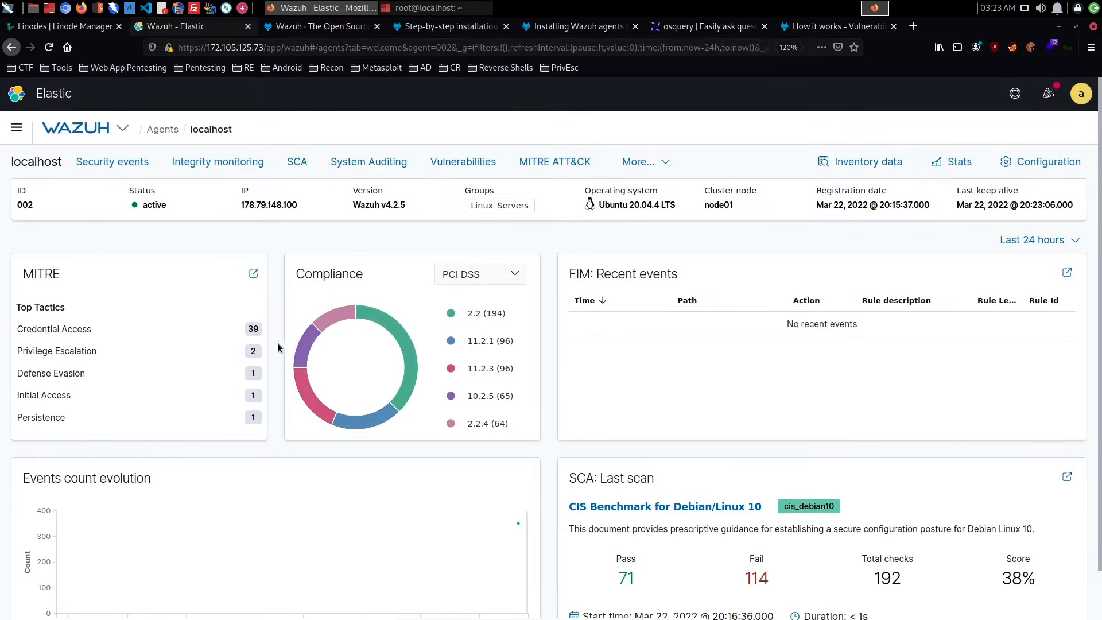
pyautogui.scroll(-1, 631, 337)
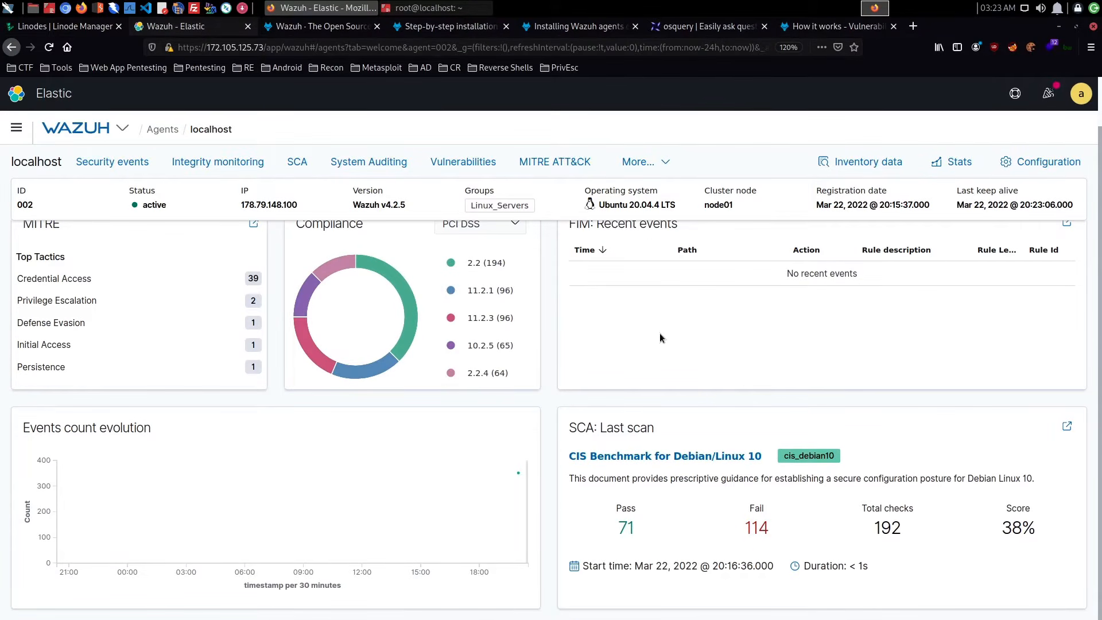
pyautogui.scroll(1, 659, 334)
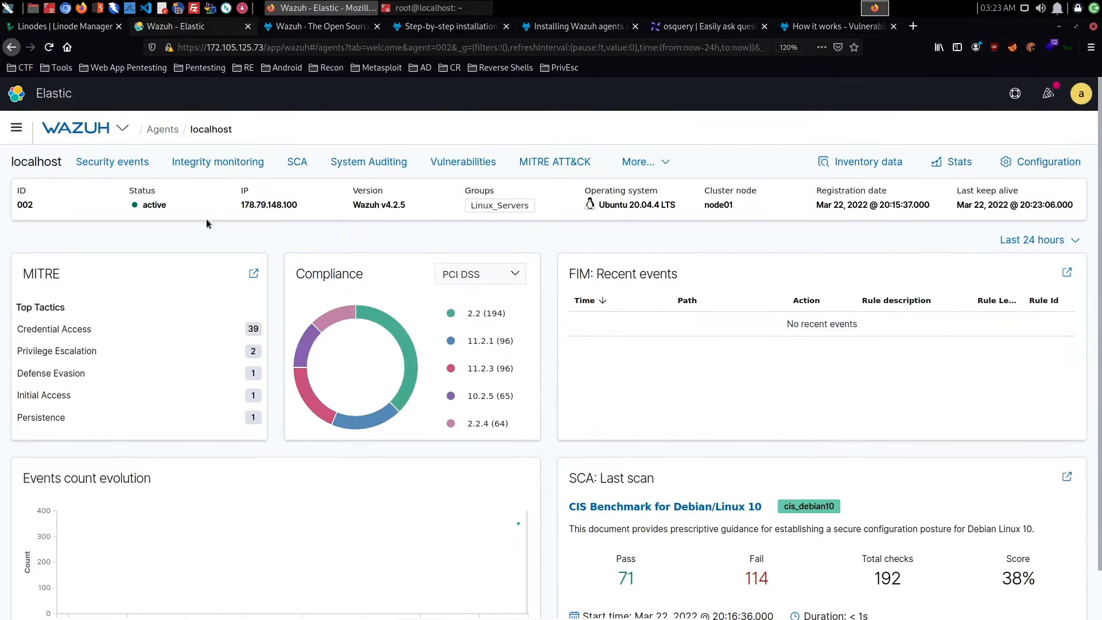
# - Open the localhost agent's Security events dashboard and review its alert counts and charts
pyautogui.click(133, 170)
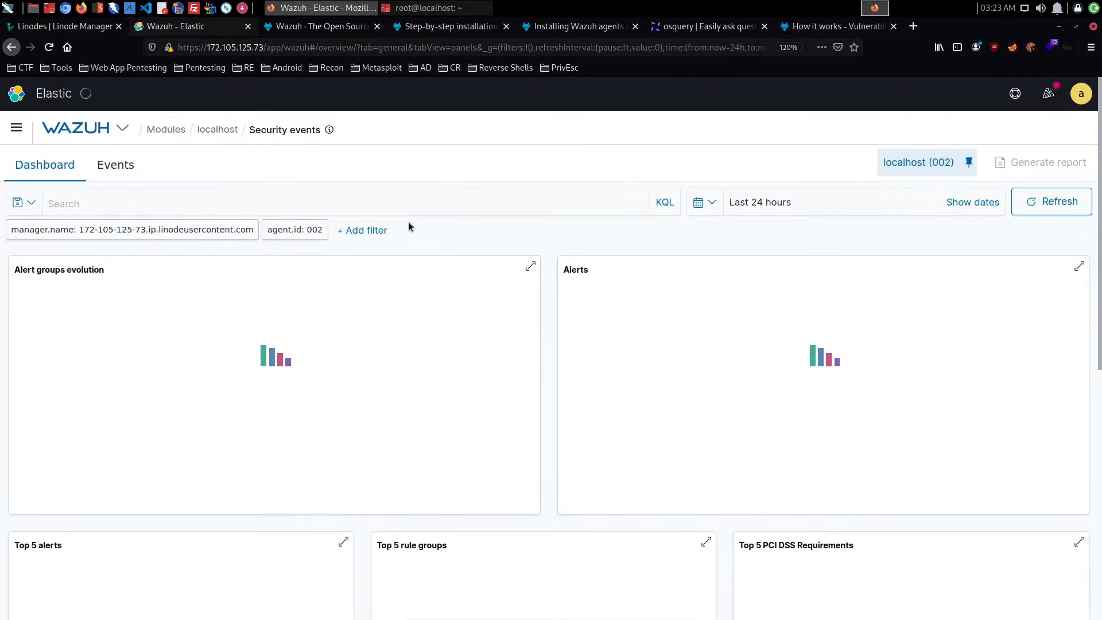
pyautogui.scroll(-2, 408, 222)
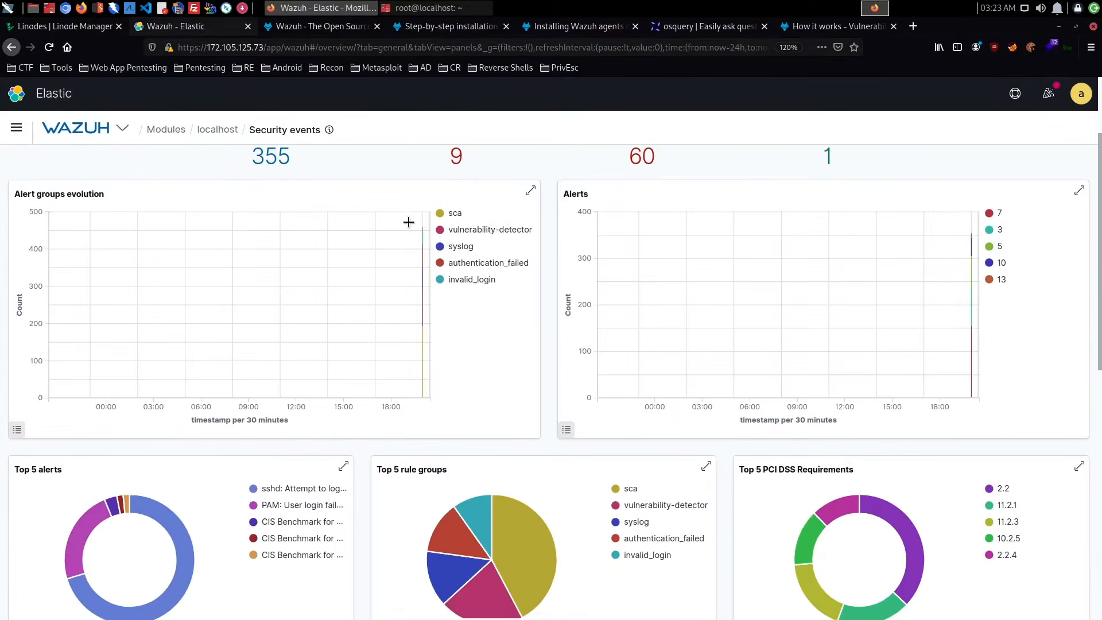
pyautogui.scroll(2, 408, 221)
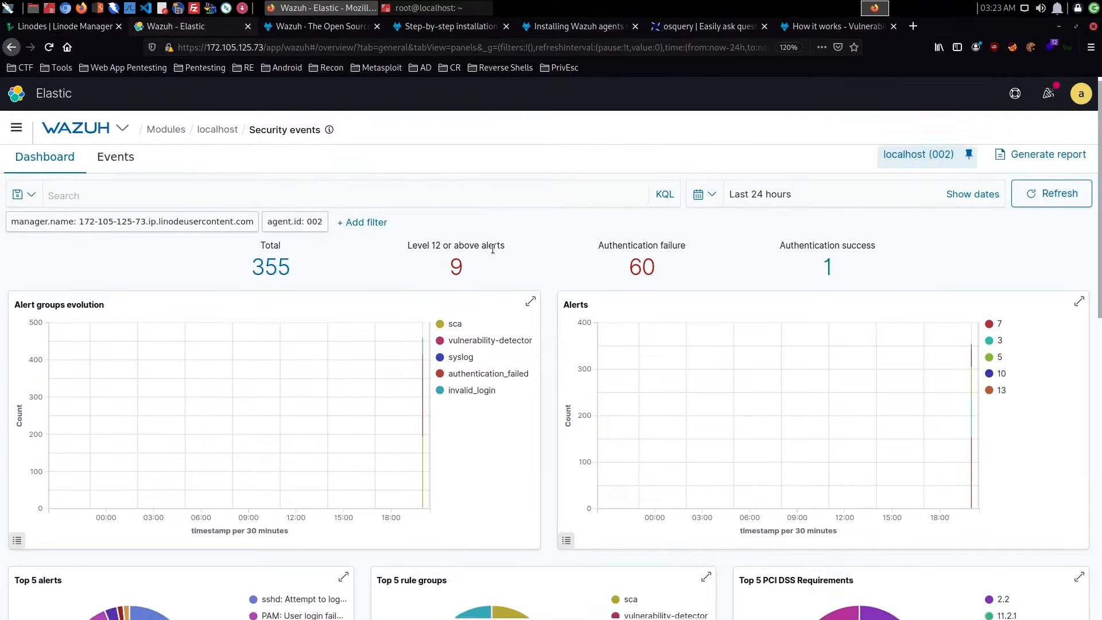
pyautogui.scroll(-4, 493, 253)
pyautogui.scroll(-3, 492, 253)
pyautogui.scroll(7, 490, 251)
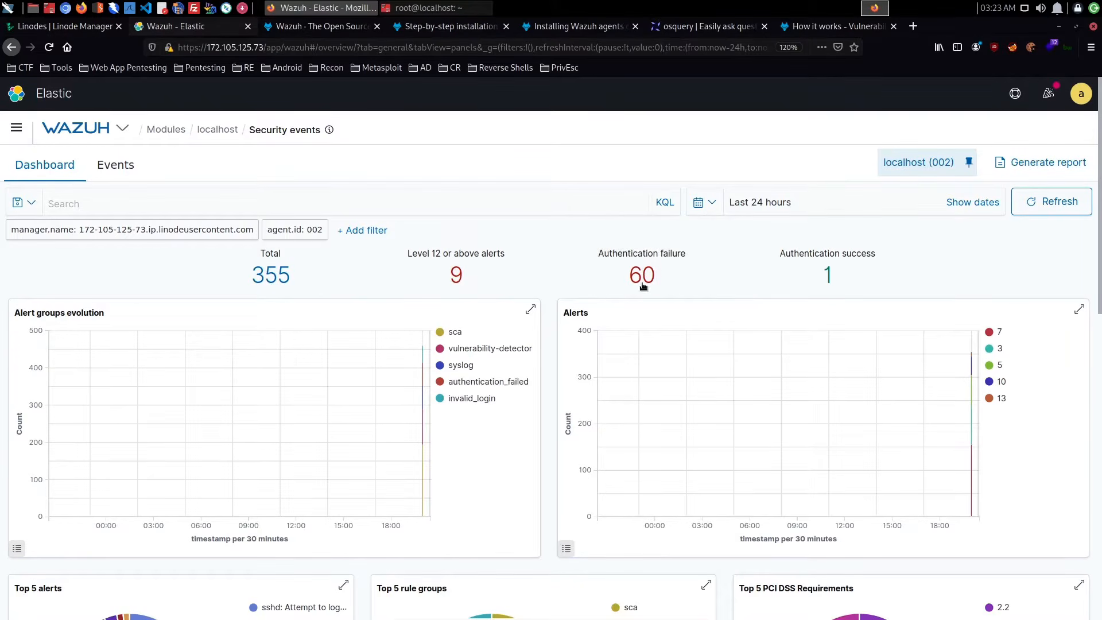
# - Filter the dashboard to authentication_success events, review the matching charts and security alert, and remove the filter
pyautogui.click(826, 279)
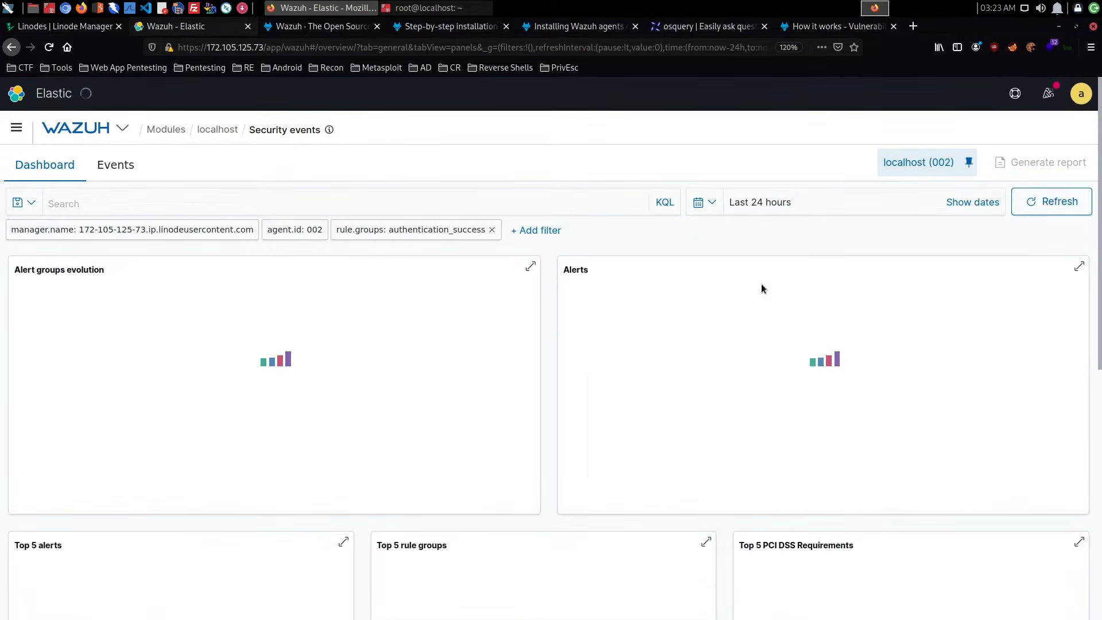
pyautogui.scroll(-5, 669, 302)
pyautogui.scroll(-1, 668, 297)
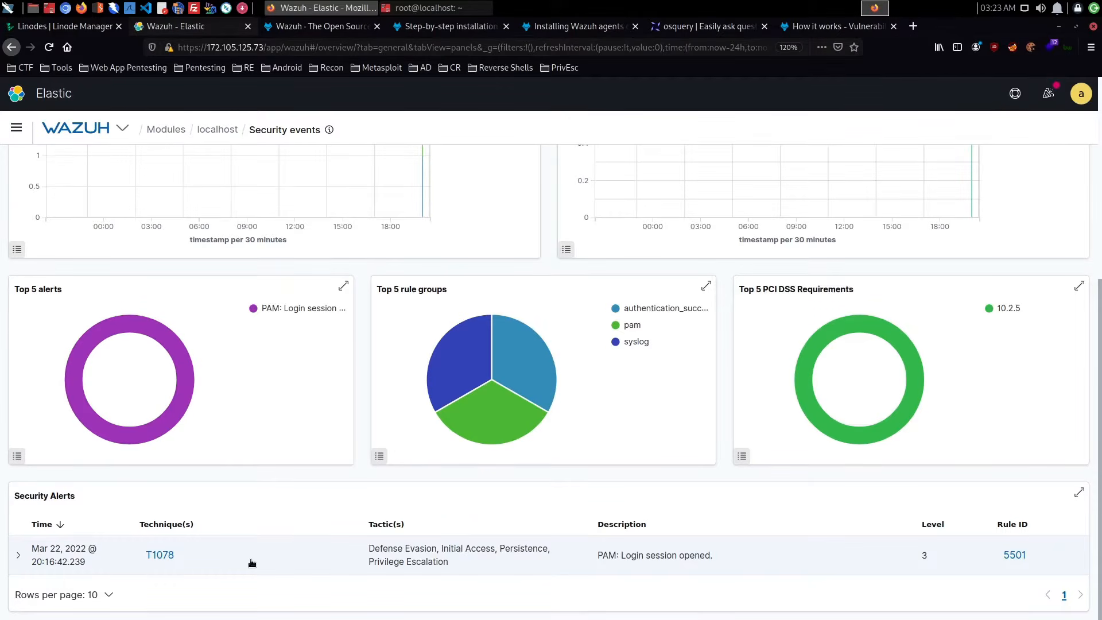
pyautogui.scroll(5, 251, 563)
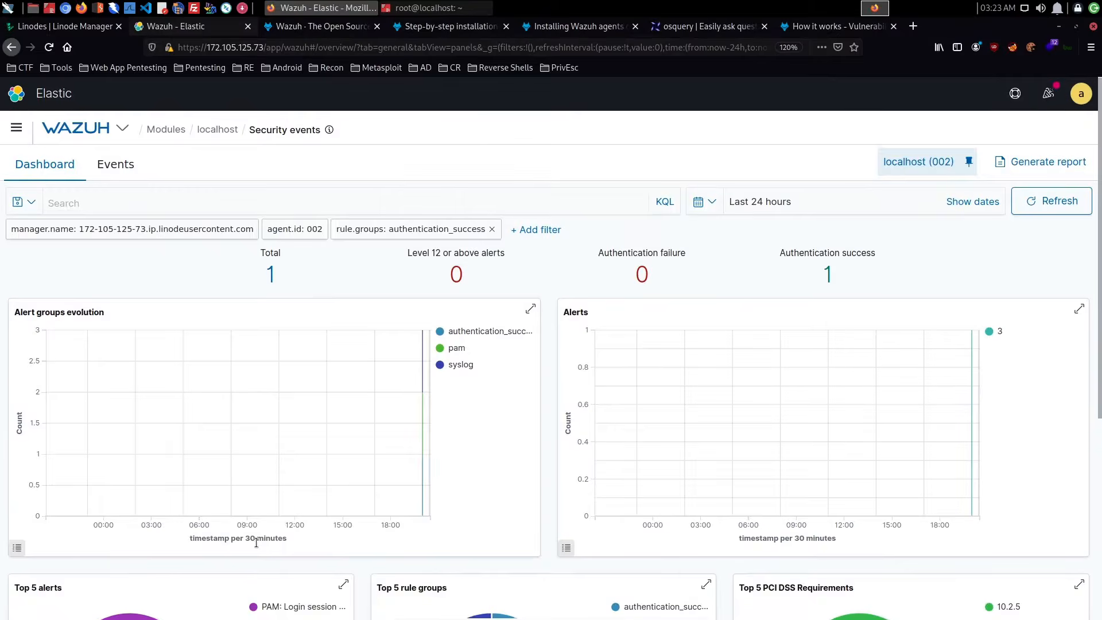
pyautogui.scroll(-5, 256, 542)
pyautogui.scroll(5, 514, 305)
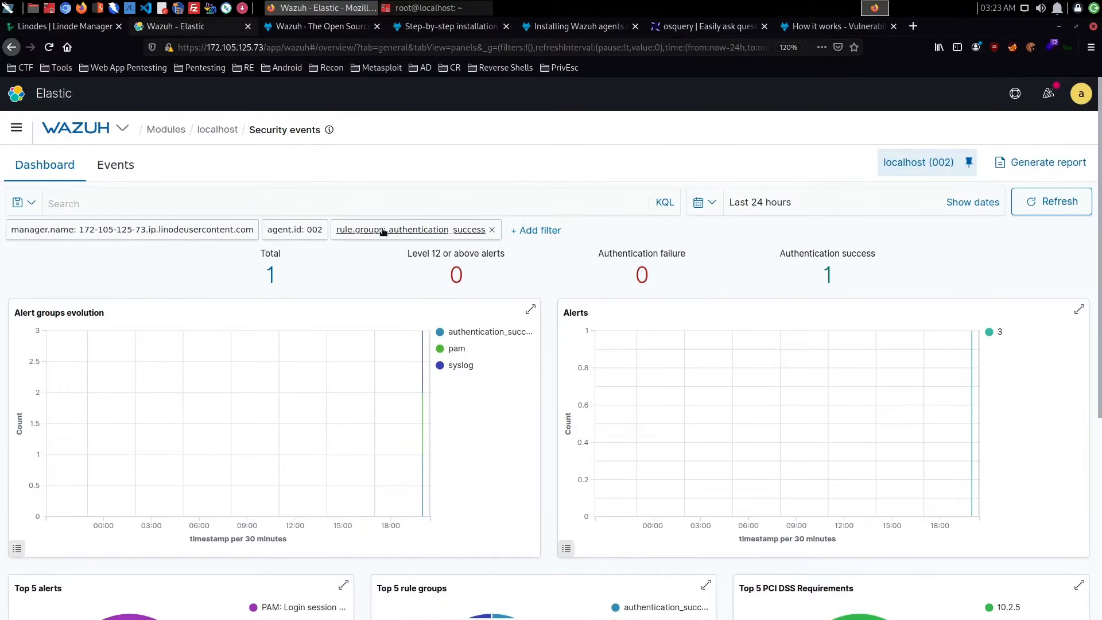
pyautogui.click(492, 229)
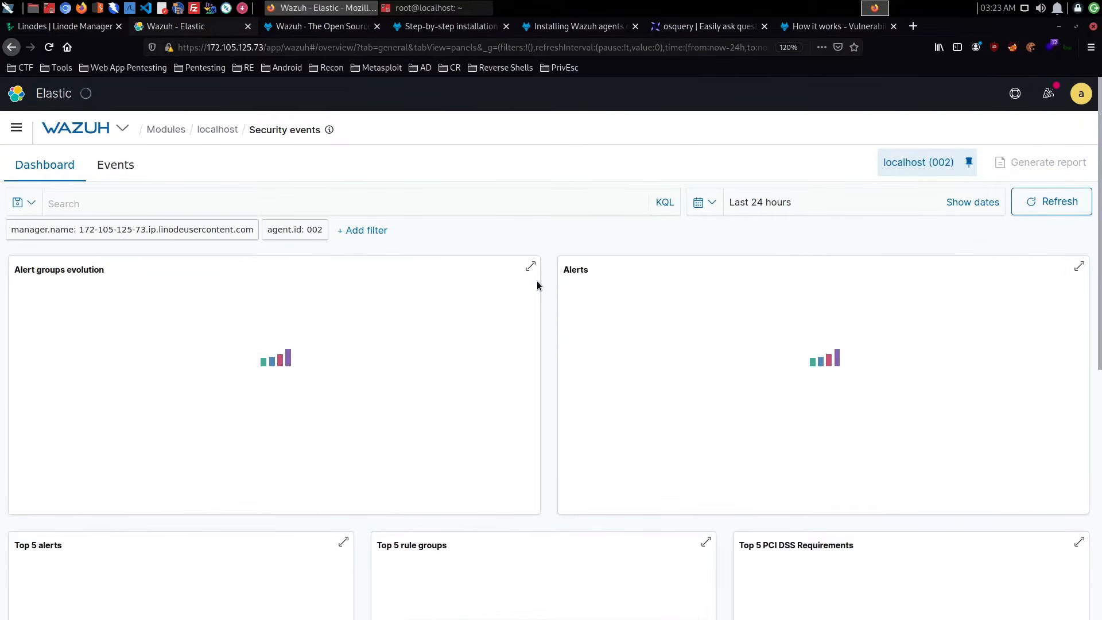
# - Expand the latest sshd alert in the Security Alerts table, examine its fields through full_log, and collapse it
pyautogui.scroll(-1, 528, 290)
pyautogui.scroll(-10, 524, 288)
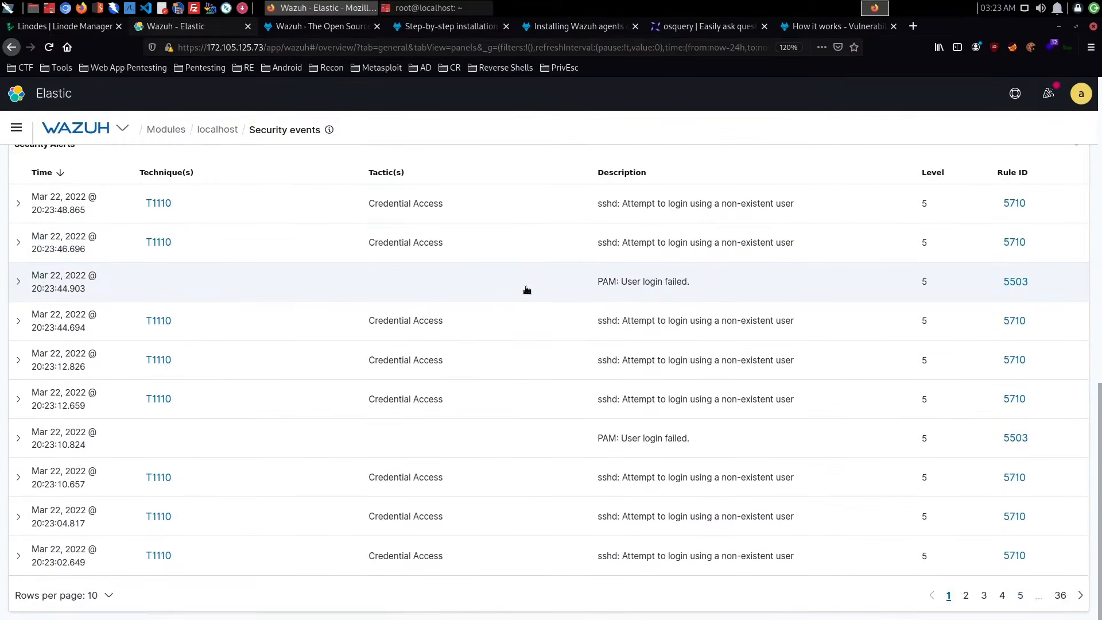
pyautogui.scroll(6, 299, 444)
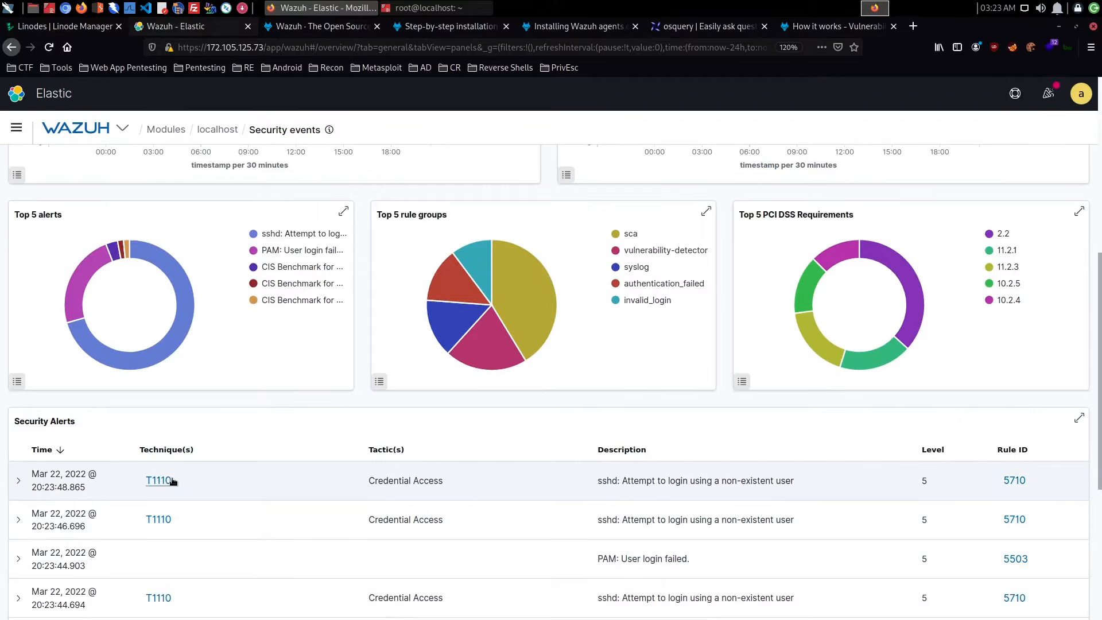
pyautogui.click(549, 488)
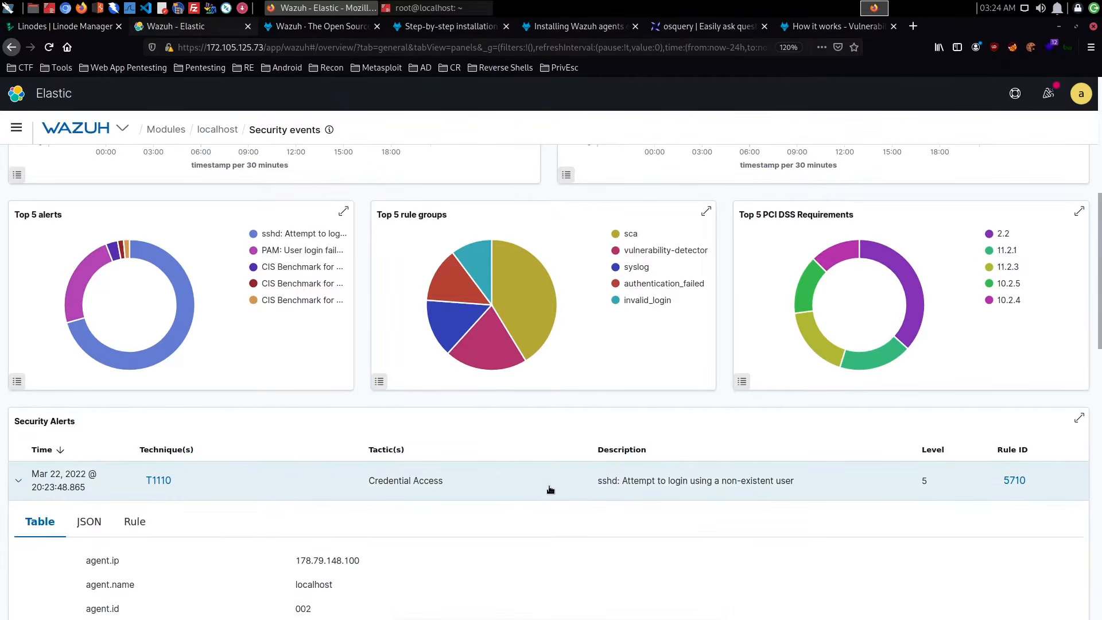
pyautogui.scroll(-2, 550, 489)
pyautogui.scroll(-8, 550, 489)
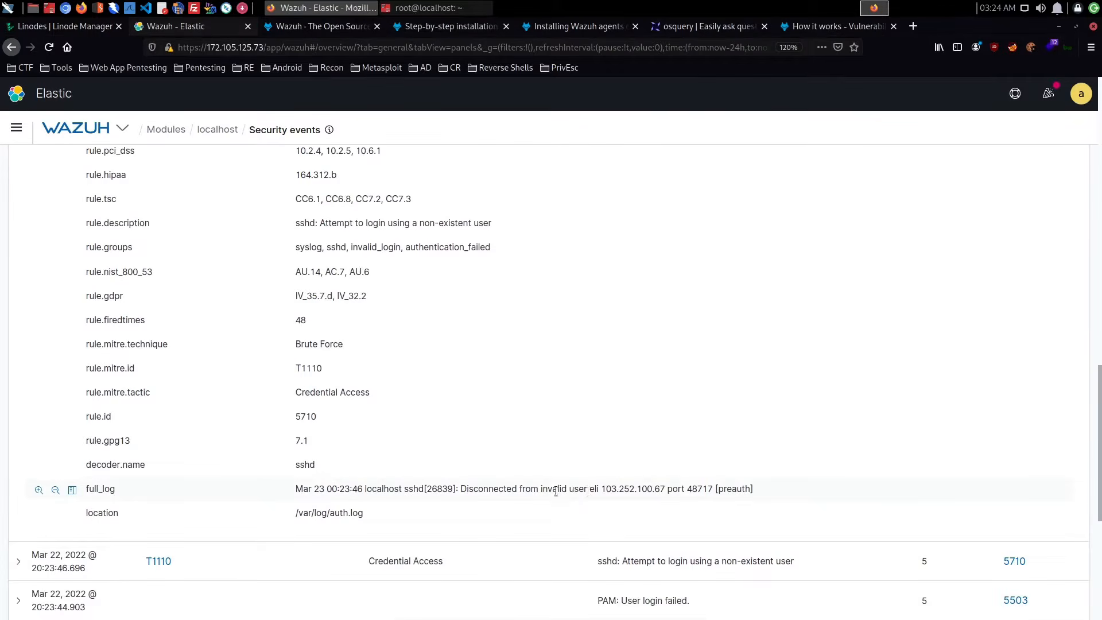
pyautogui.scroll(12, 556, 491)
pyautogui.scroll(-4, 222, 452)
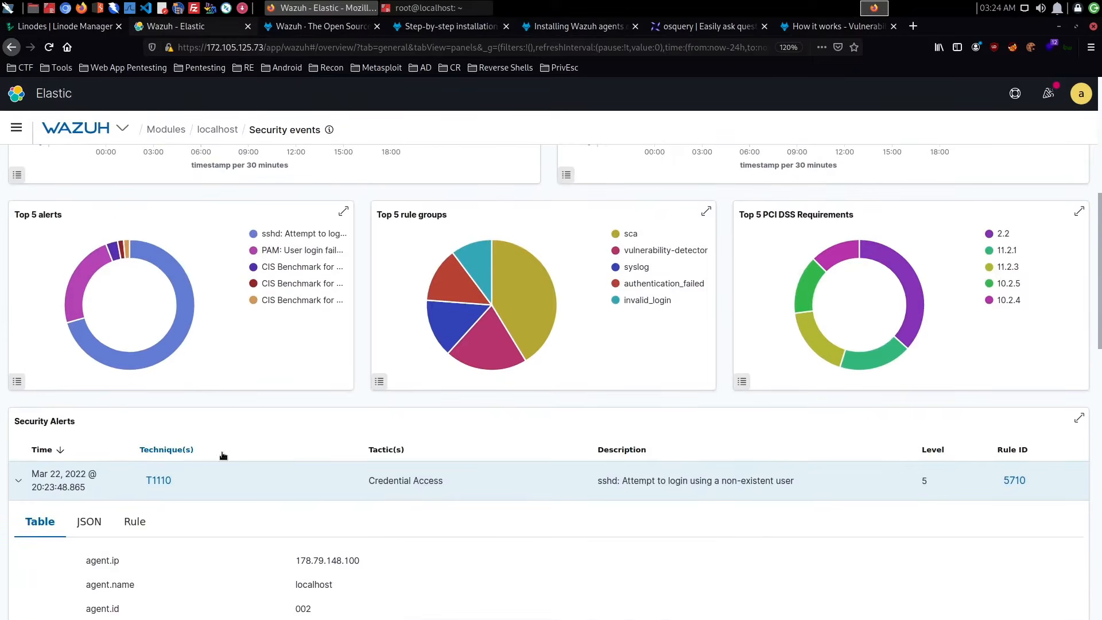
pyautogui.click(20, 481)
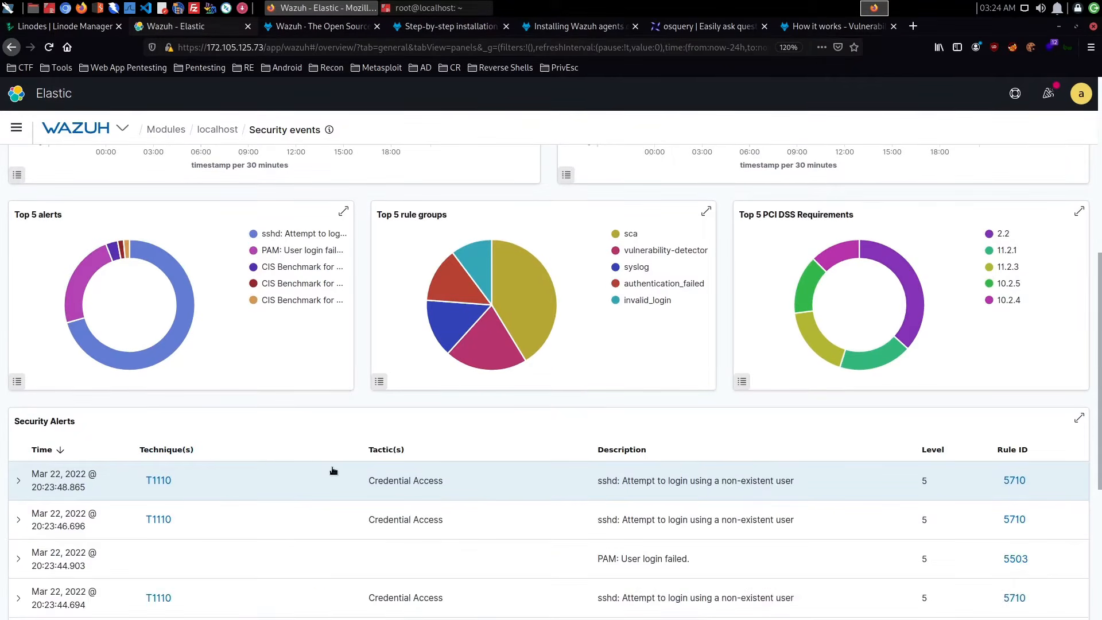
# - Reopen the Security events module for the localhost agent and display its individual events list
pyautogui.scroll(7, 333, 471)
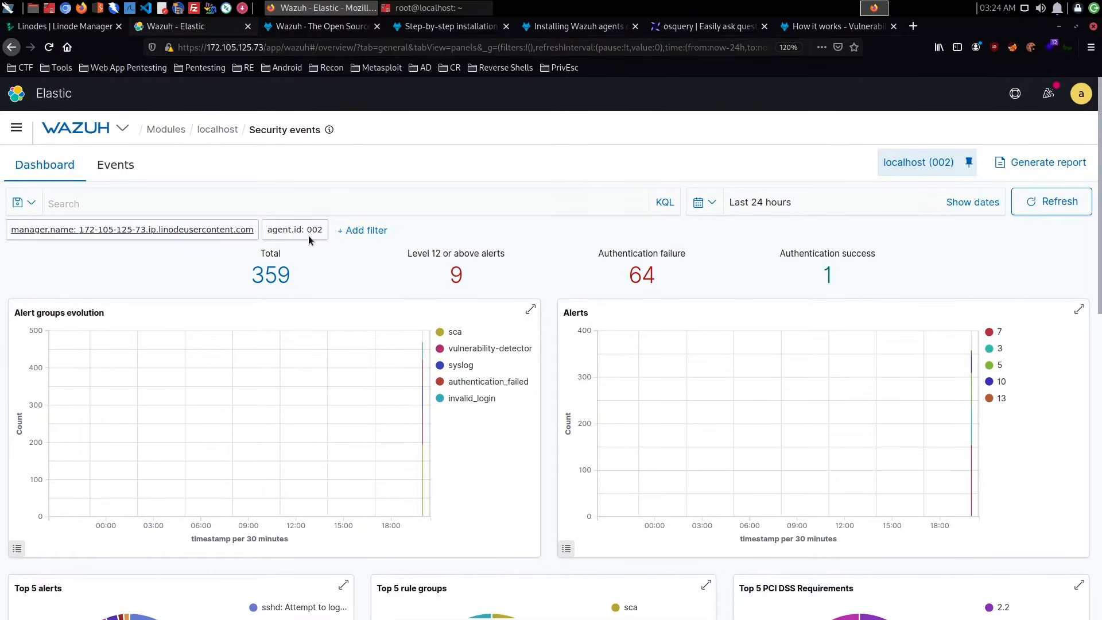
pyautogui.click(123, 128)
pyautogui.click(58, 166)
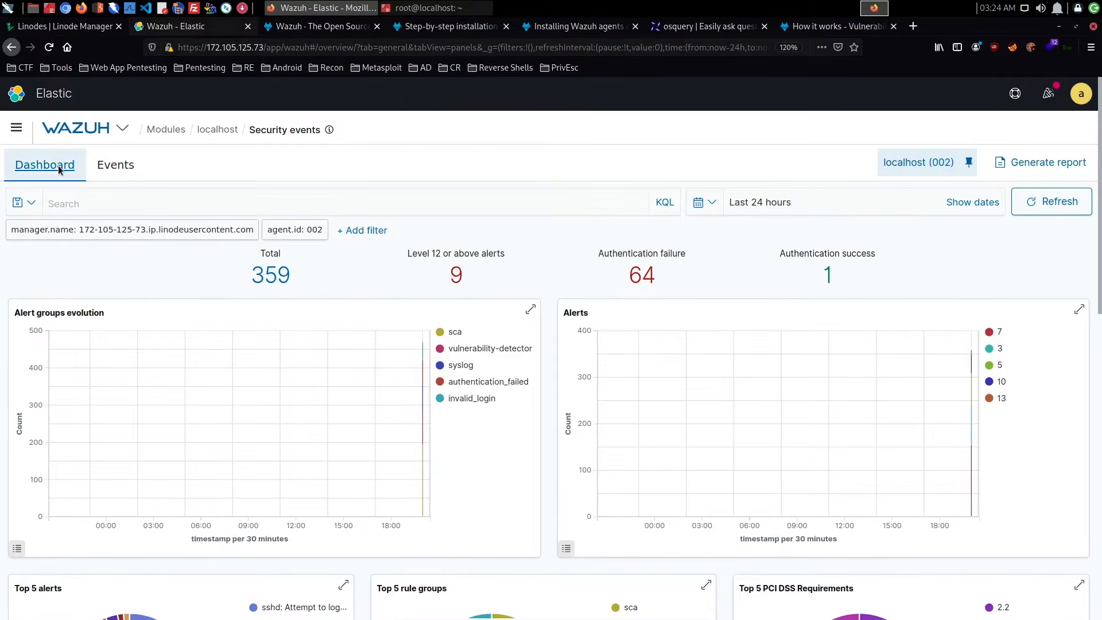
pyautogui.click(166, 129)
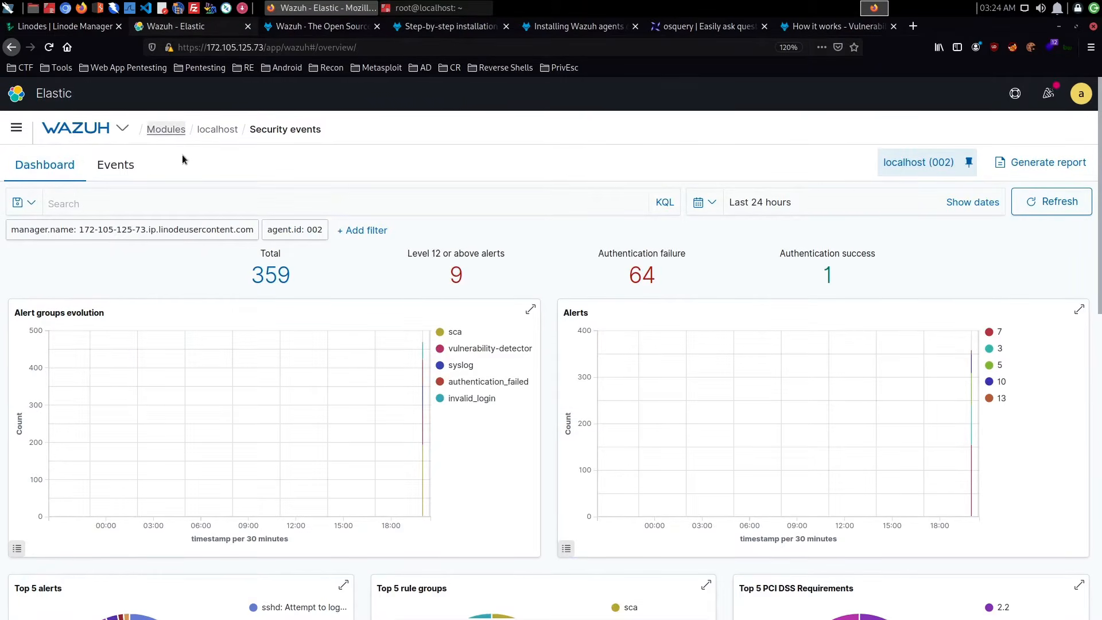
pyautogui.click(133, 277)
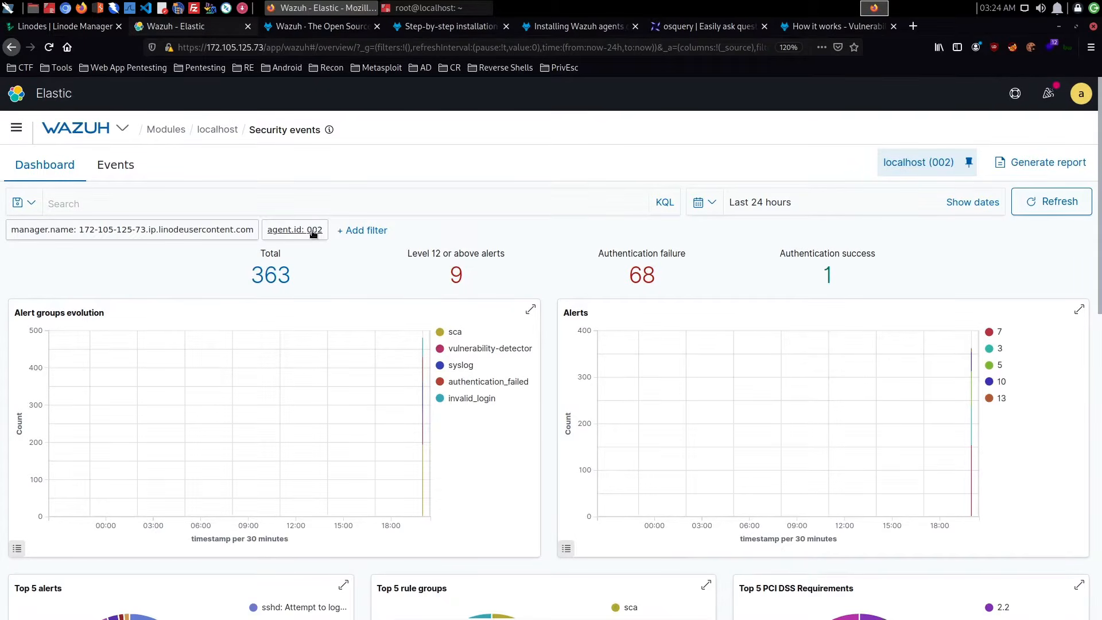
pyautogui.click(124, 173)
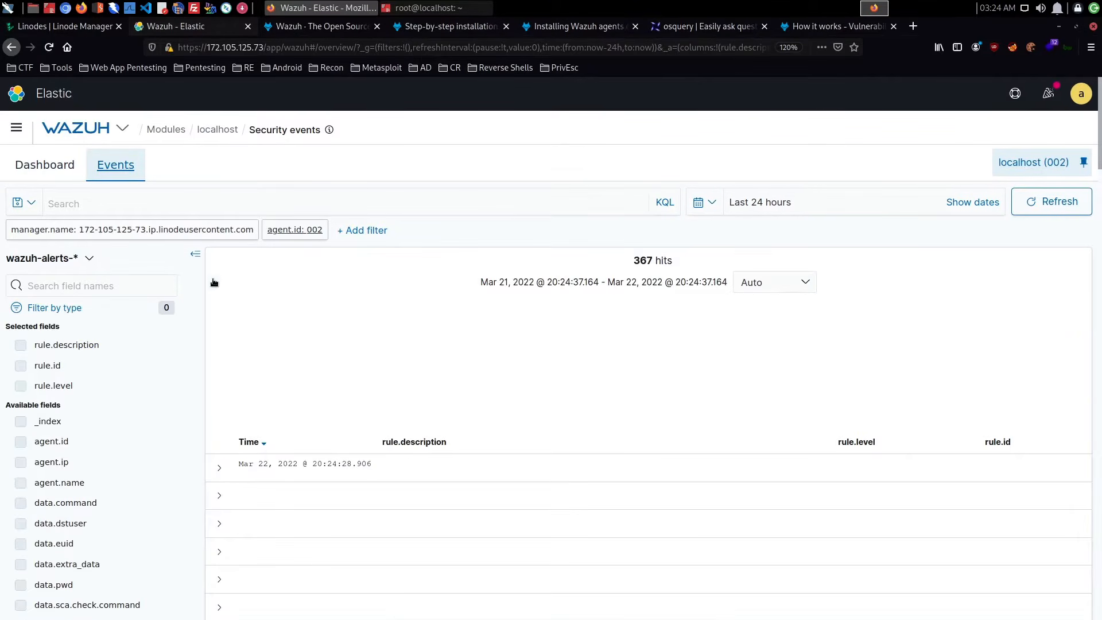
# - Return to the agents list and reopen the Security events dashboard for the localhost agent
pyautogui.click(123, 128)
pyautogui.click(112, 238)
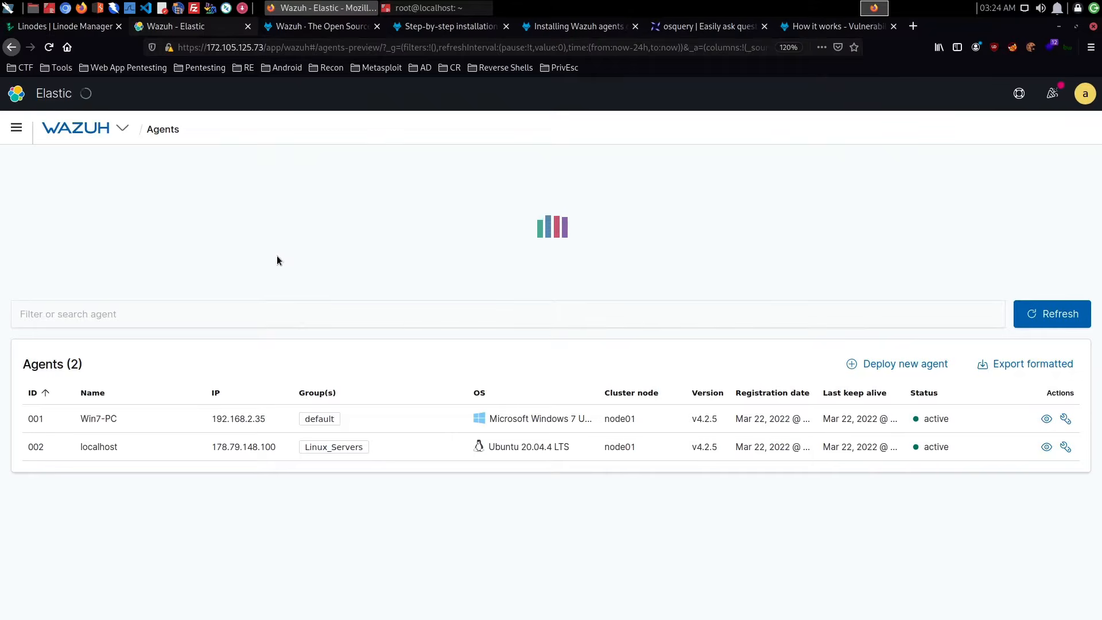
pyautogui.click(116, 449)
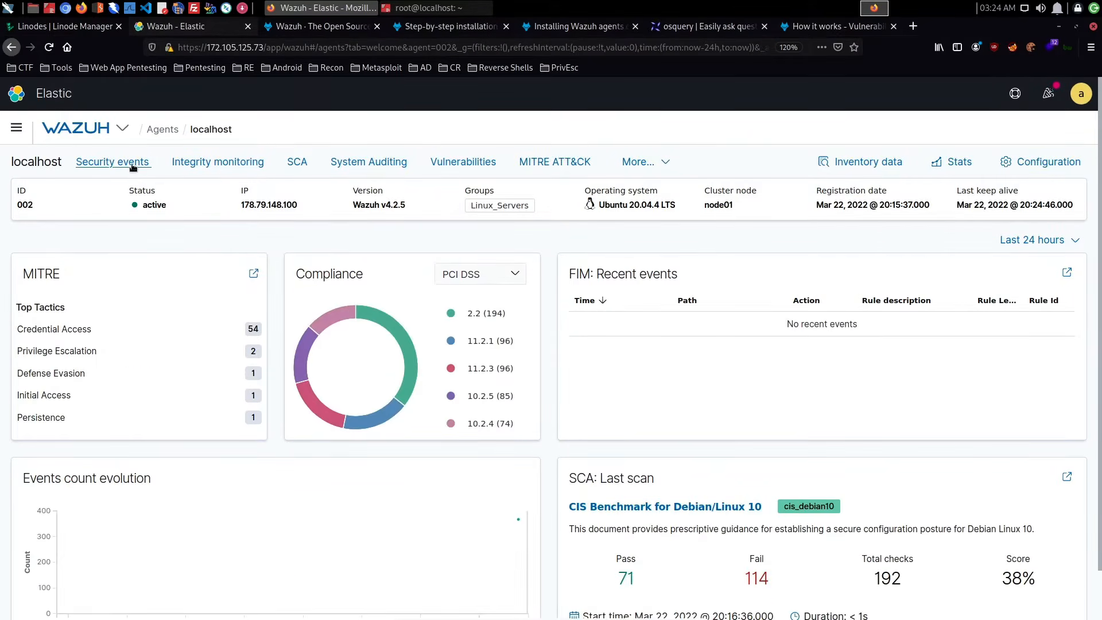
pyautogui.click(134, 164)
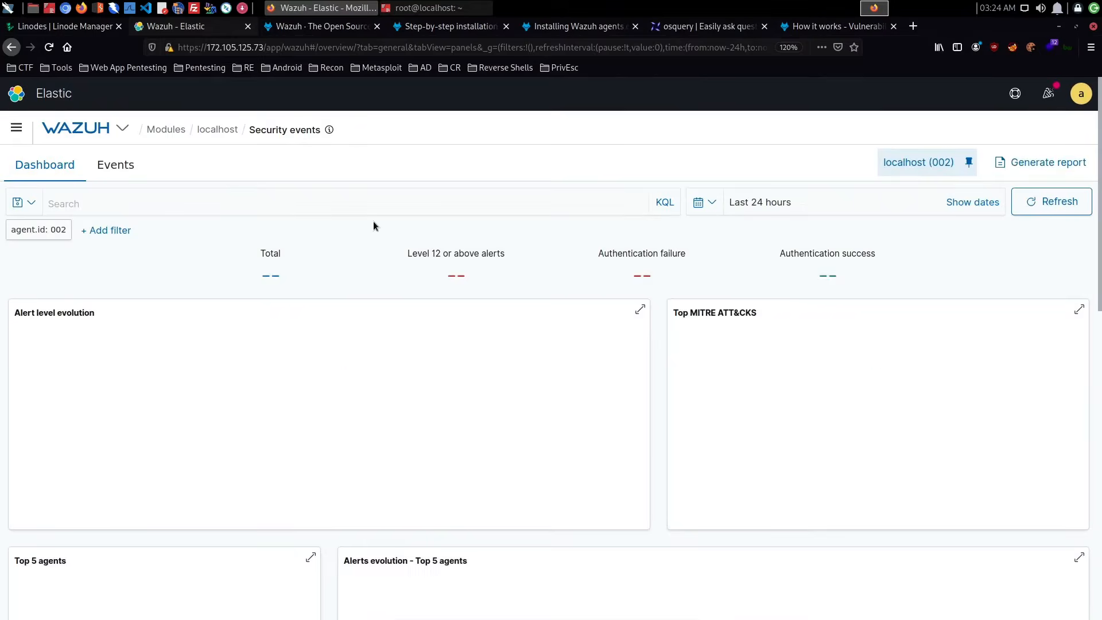
# - Review the dashboard charts and inspect the filter options for authentication_failed in Alert groups evolution, leaving them unapplied
pyautogui.scroll(-3, 358, 253)
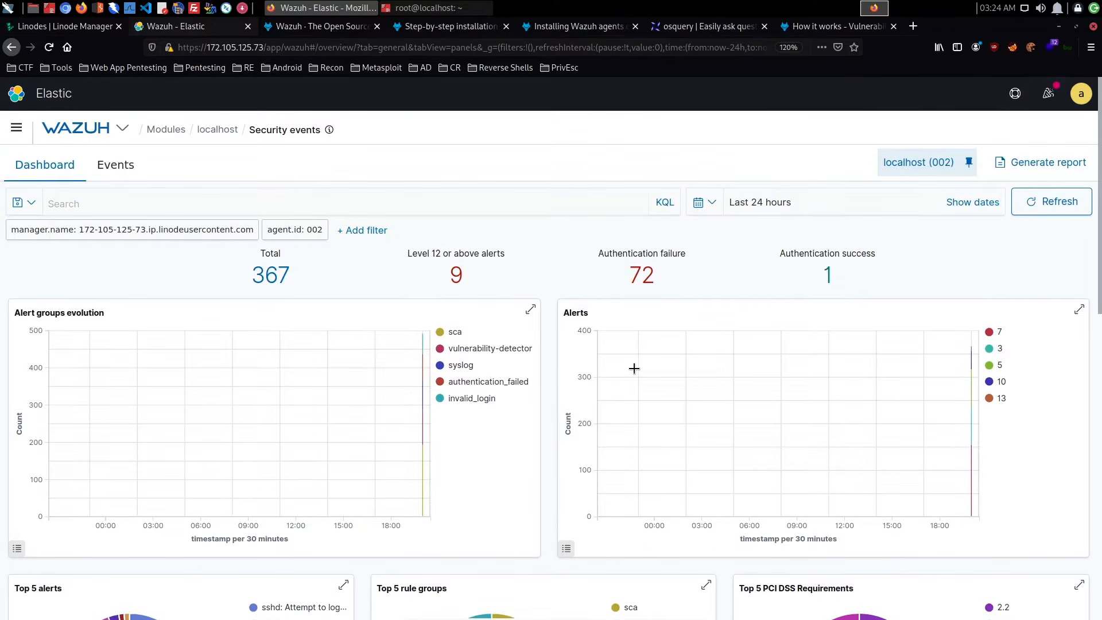
pyautogui.scroll(-5, 603, 370)
pyautogui.scroll(5, 568, 376)
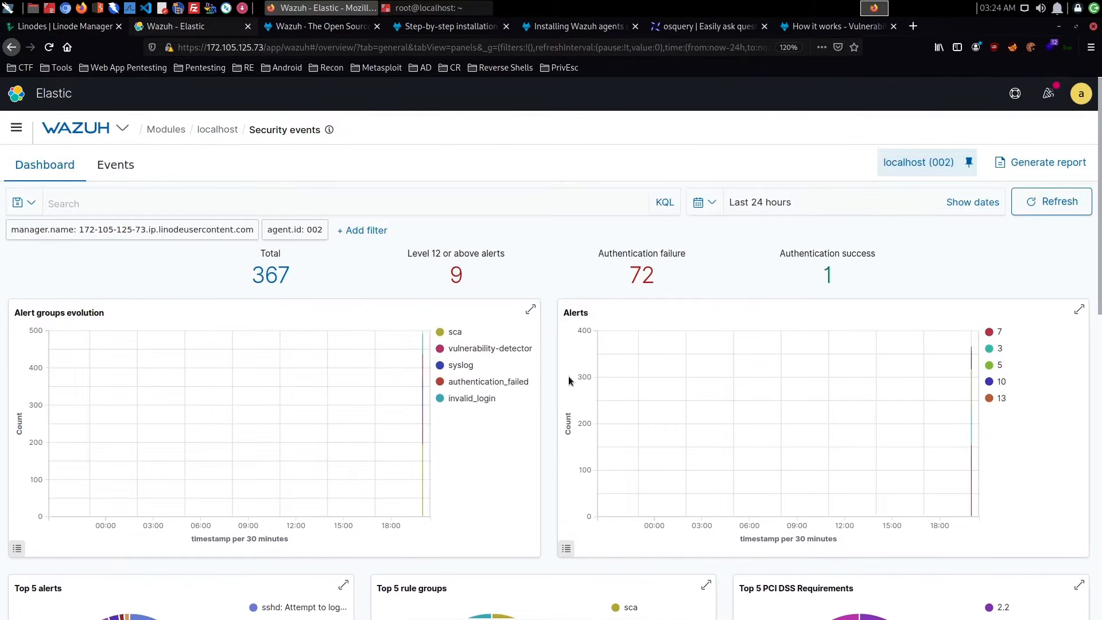
pyautogui.click(475, 385)
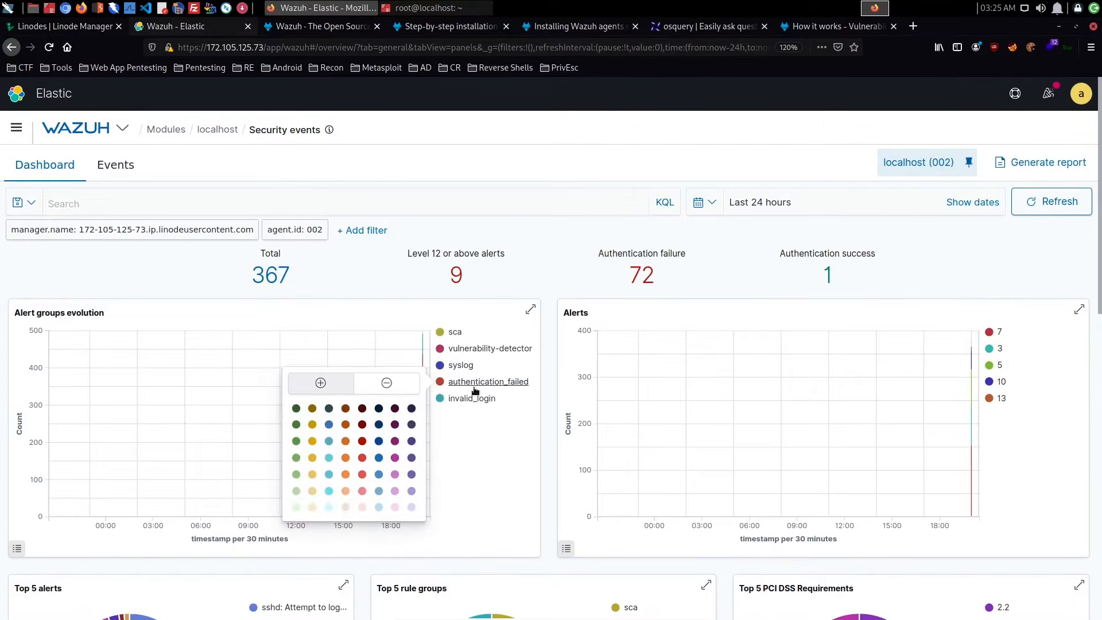
pyautogui.click(479, 382)
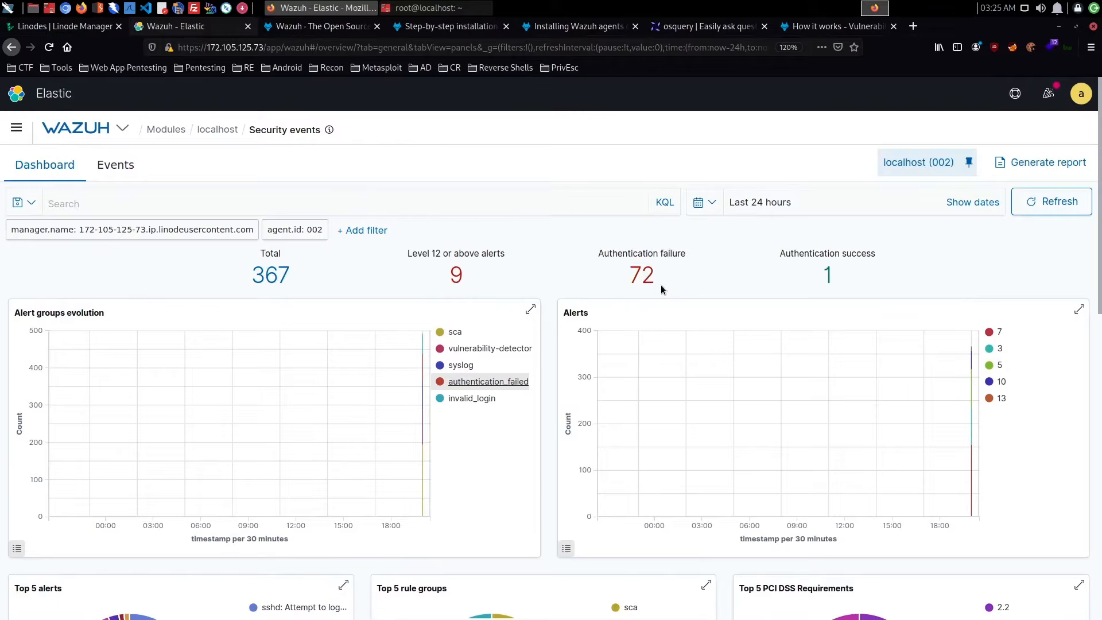
# - Expand the latest sshd alert in the Security Alerts table and examine its rule, full_log and location fields
pyautogui.scroll(-5, 660, 284)
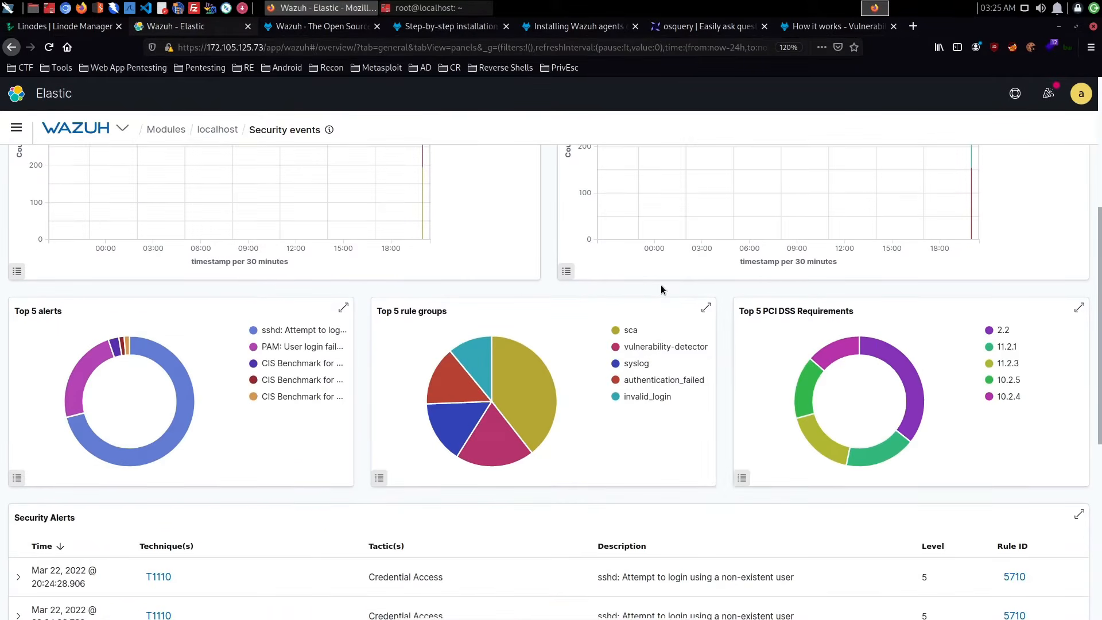
pyautogui.scroll(-4, 660, 285)
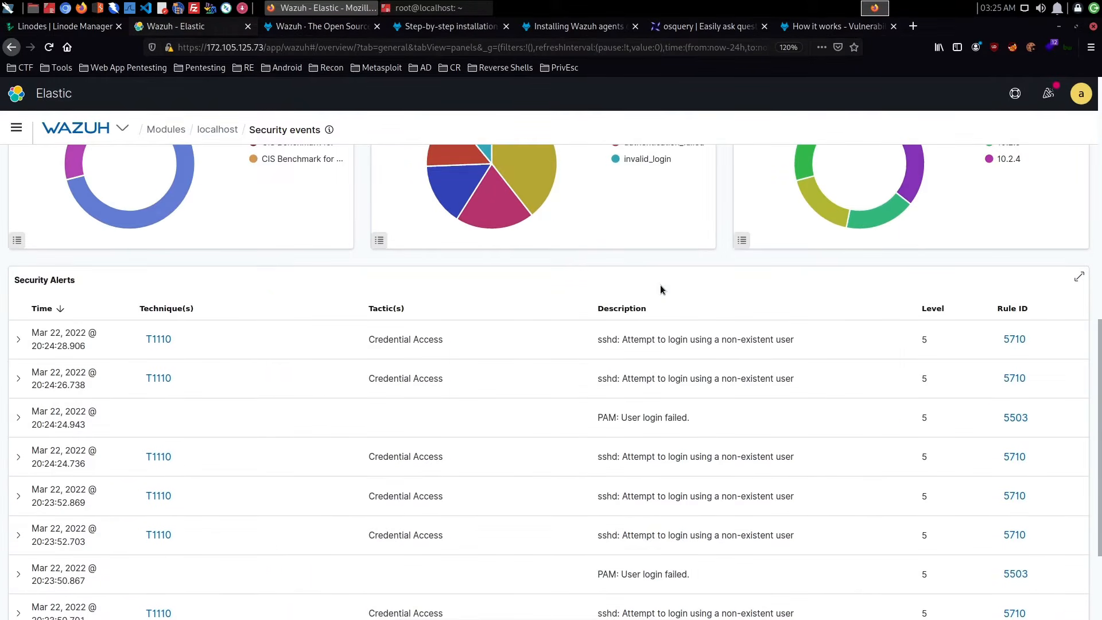
pyautogui.click(20, 341)
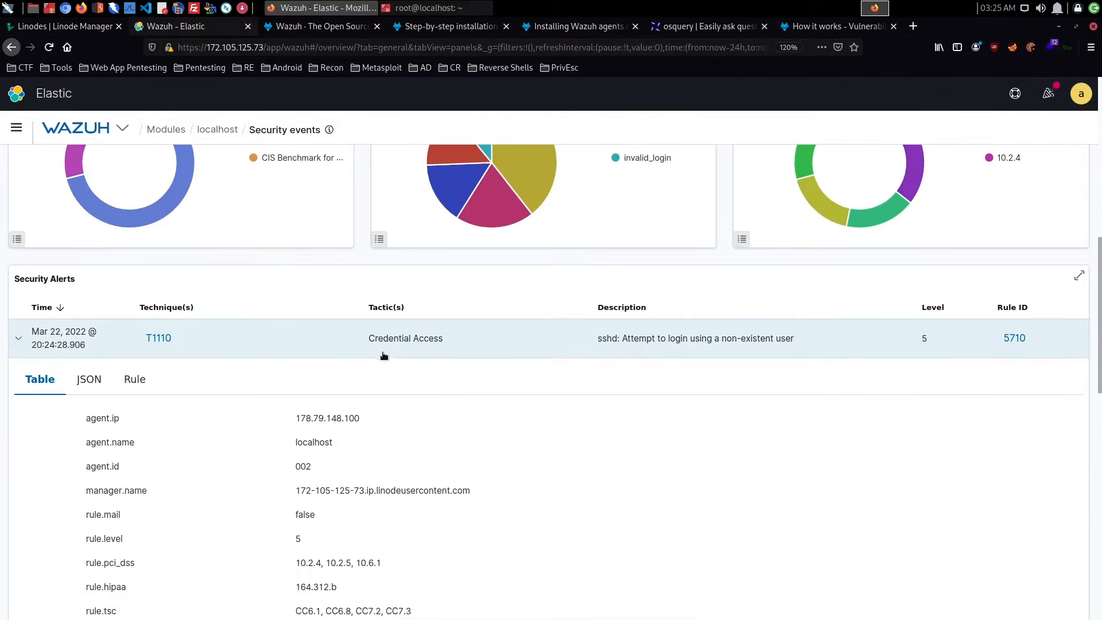
pyautogui.scroll(-4, 382, 352)
pyautogui.scroll(-5, 382, 352)
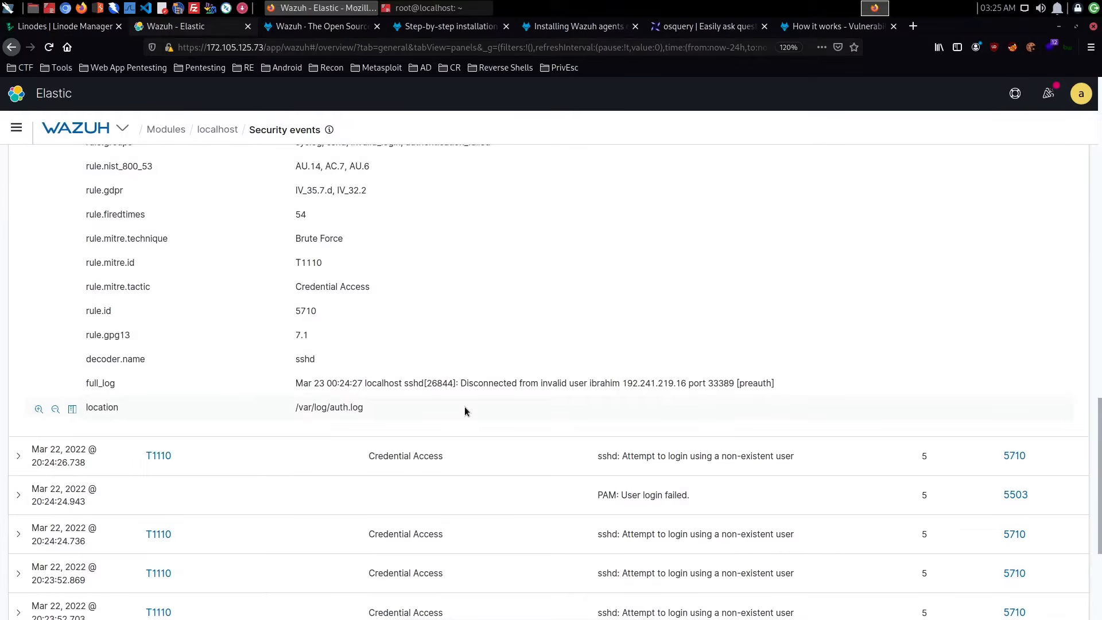
pyautogui.scroll(-4, 463, 407)
pyautogui.scroll(4, 465, 410)
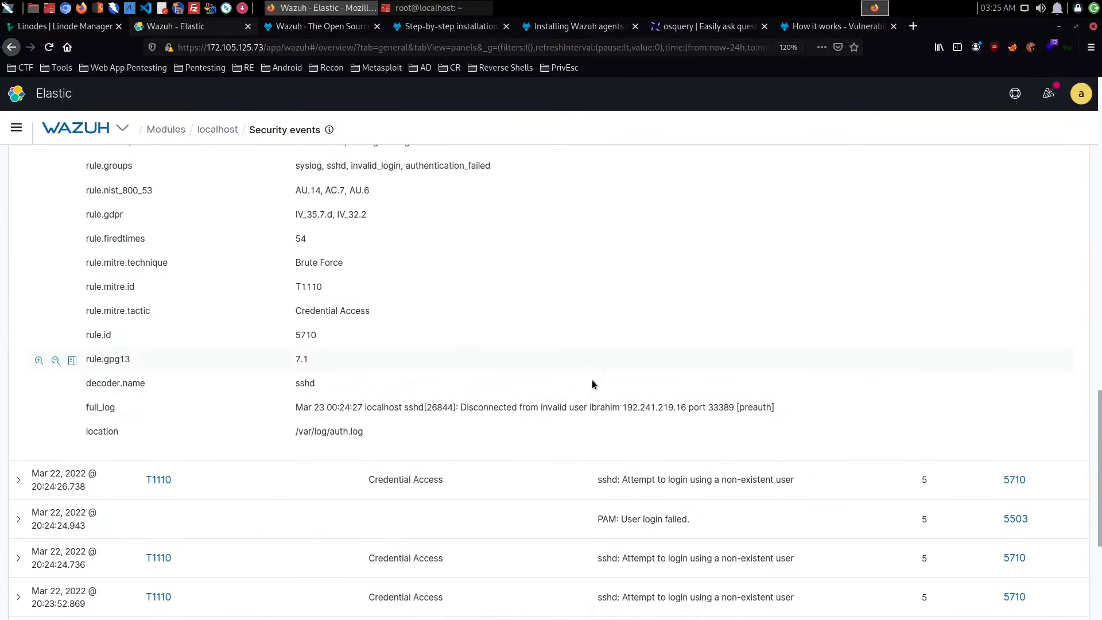
pyautogui.scroll(20, 644, 416)
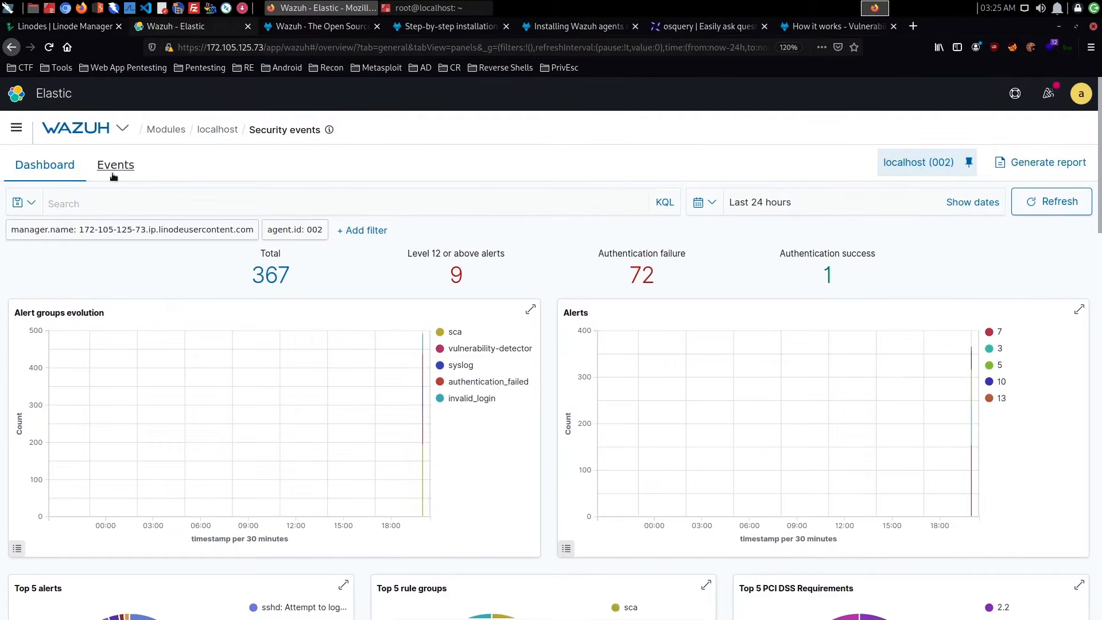
# - Display the localhost agent's individual events list and sort it by rule.level ascending
pyautogui.click(114, 176)
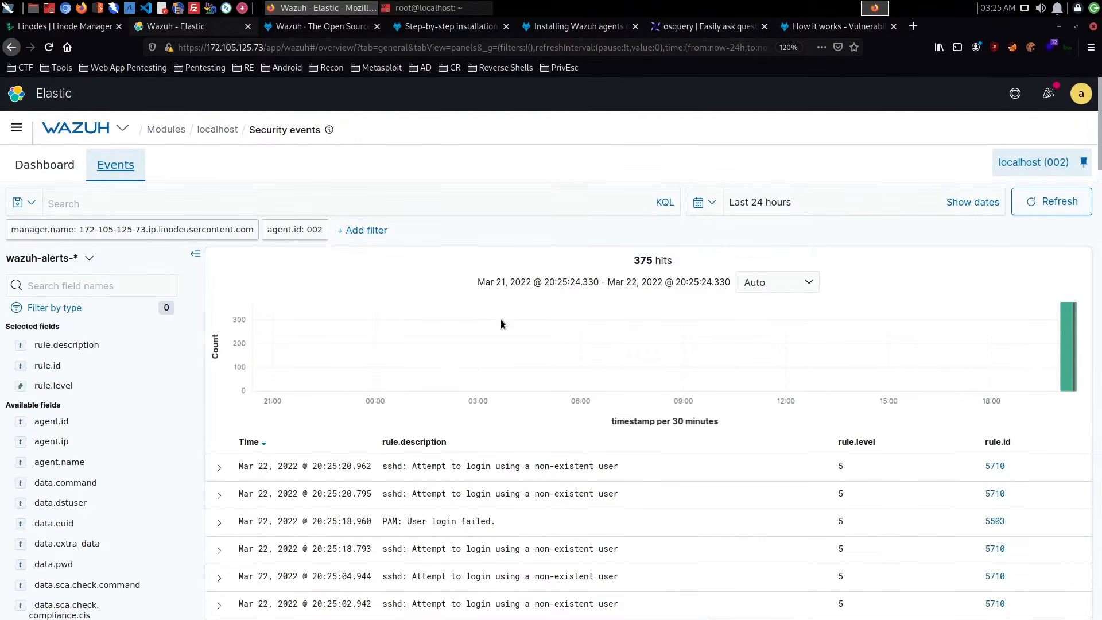
pyautogui.scroll(-3, 500, 323)
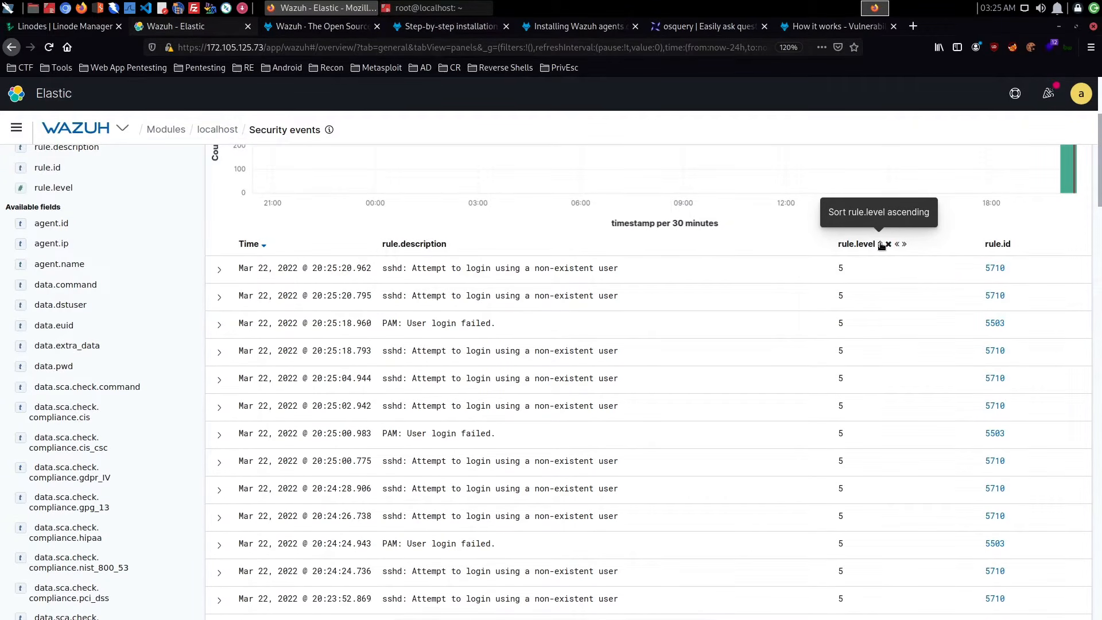
pyautogui.click(882, 244)
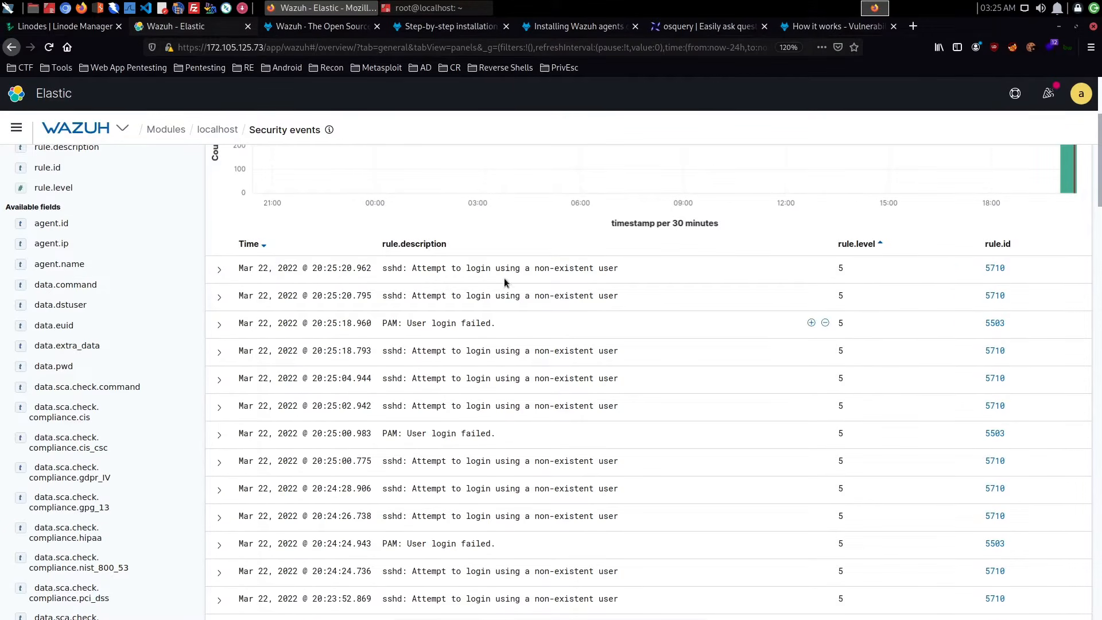
# - Expand the first sshd event in the list and examine its fields from _index through timestamp
pyautogui.click(219, 271)
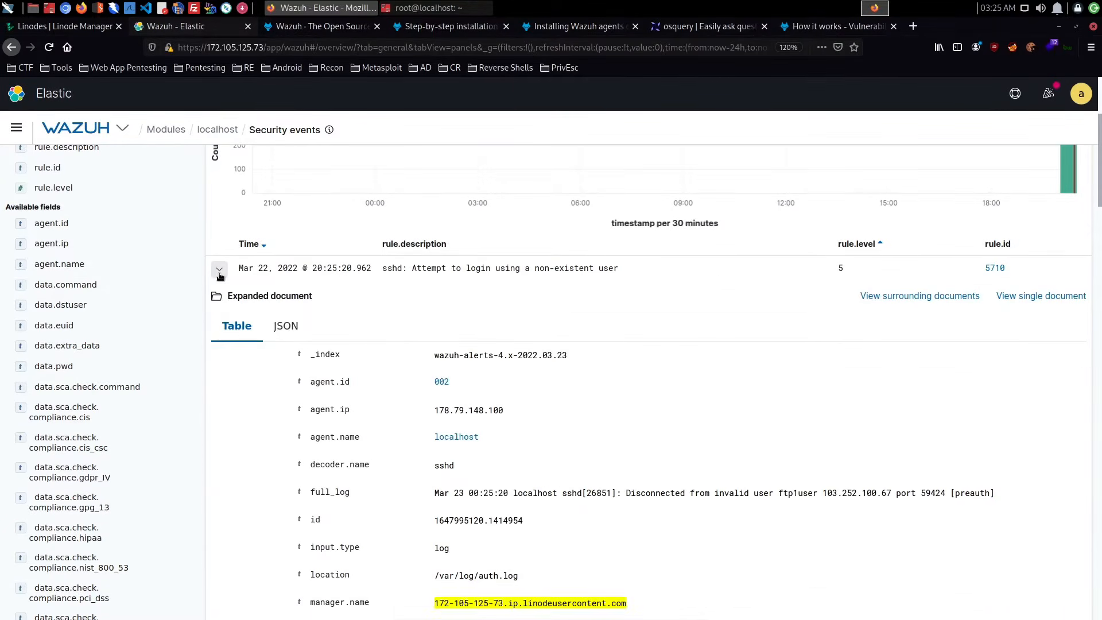
pyautogui.scroll(-4, 397, 325)
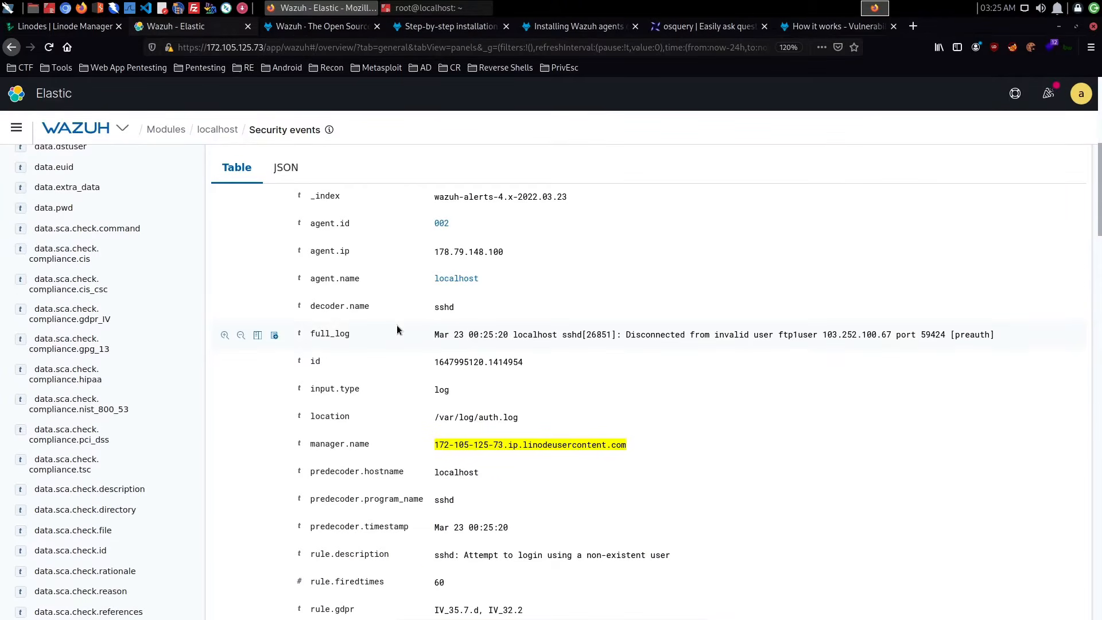
pyautogui.scroll(-2, 397, 325)
pyautogui.scroll(-4, 398, 325)
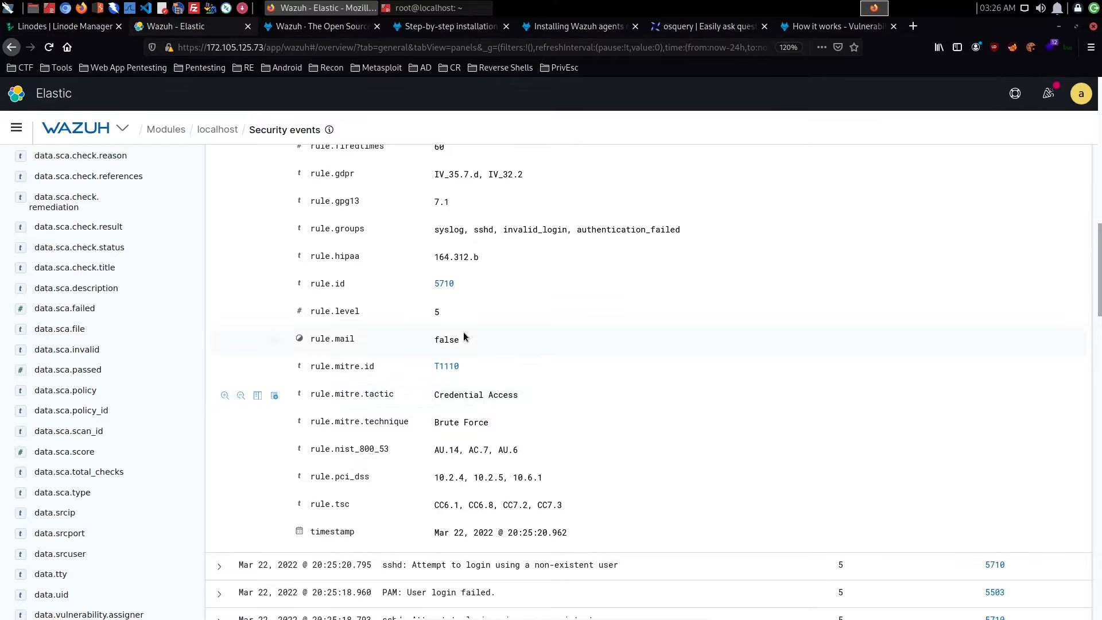
pyautogui.scroll(7, 463, 332)
pyautogui.scroll(3, 292, 377)
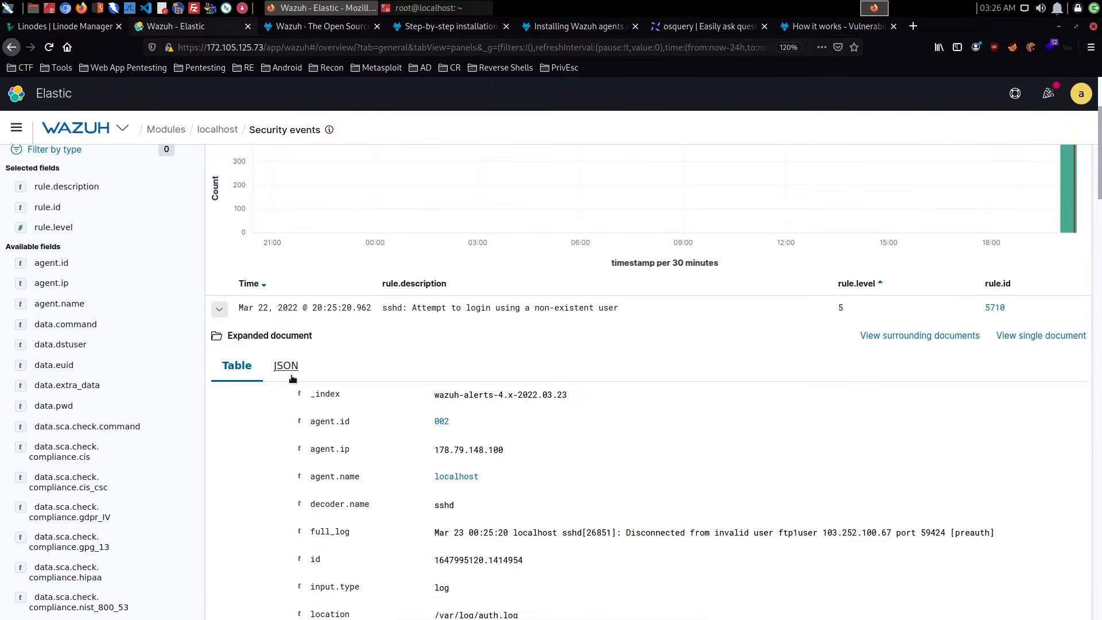
pyautogui.scroll(3, 291, 377)
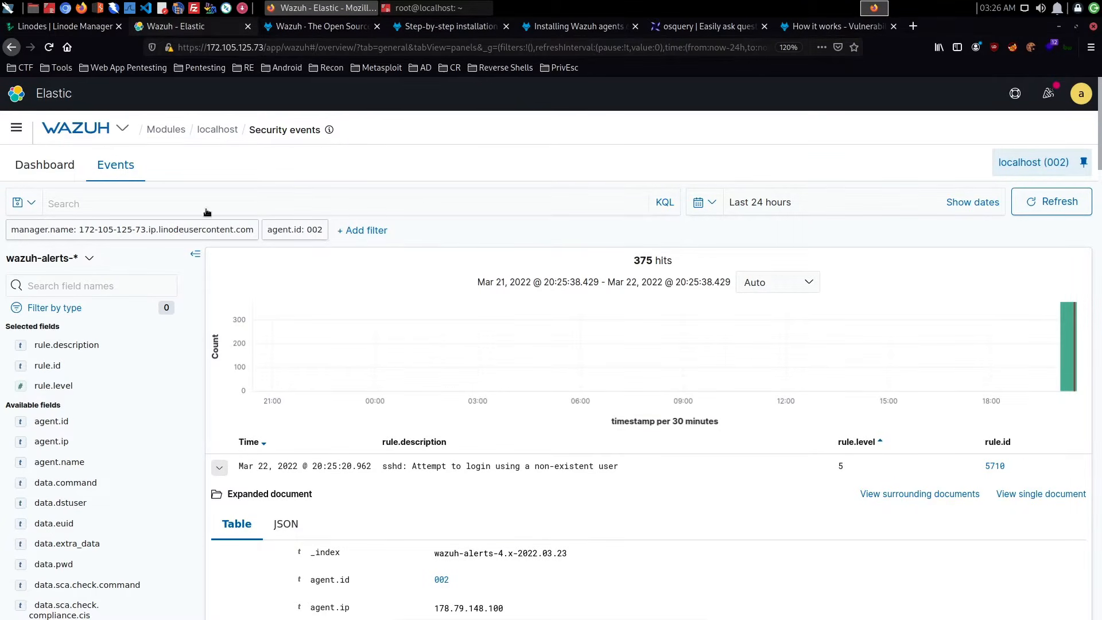
# - Look through the available fields and add GeoLocation.city_name as a column in the events list
pyautogui.scroll(-3, 457, 353)
pyautogui.scroll(-4, 452, 359)
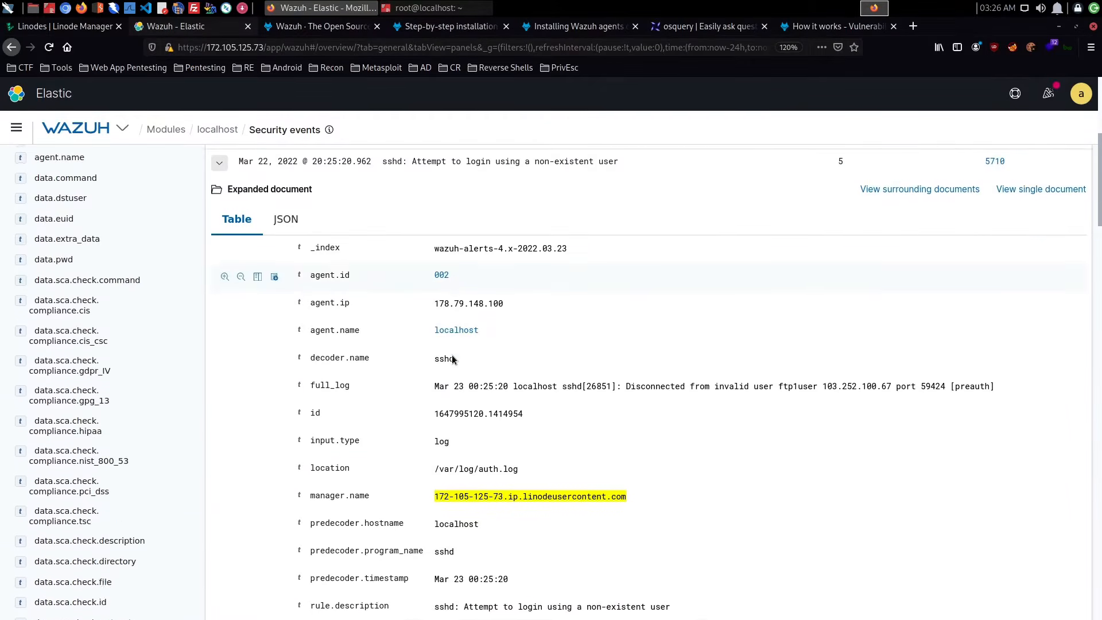
pyautogui.scroll(4, 386, 373)
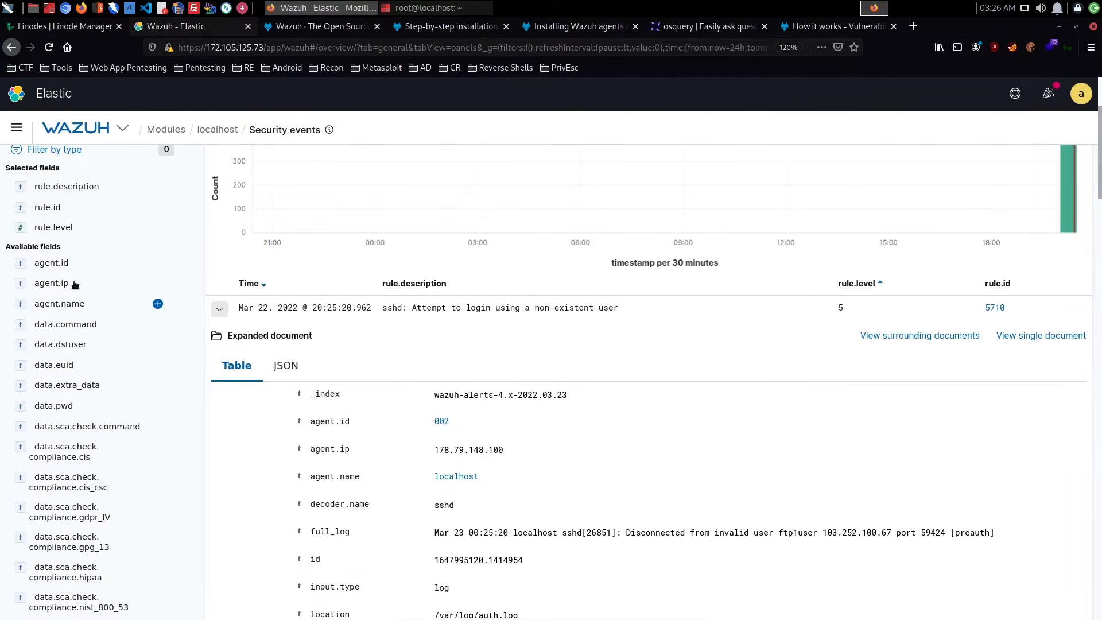
pyautogui.scroll(-3, 97, 322)
pyautogui.scroll(-15, 97, 323)
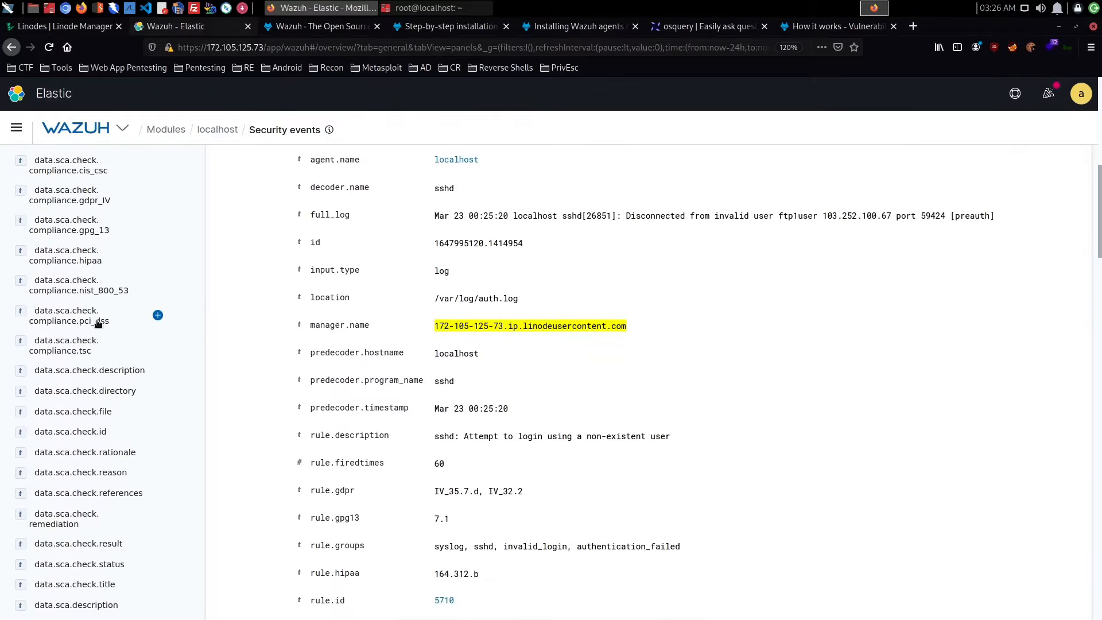
pyautogui.scroll(-5, 97, 323)
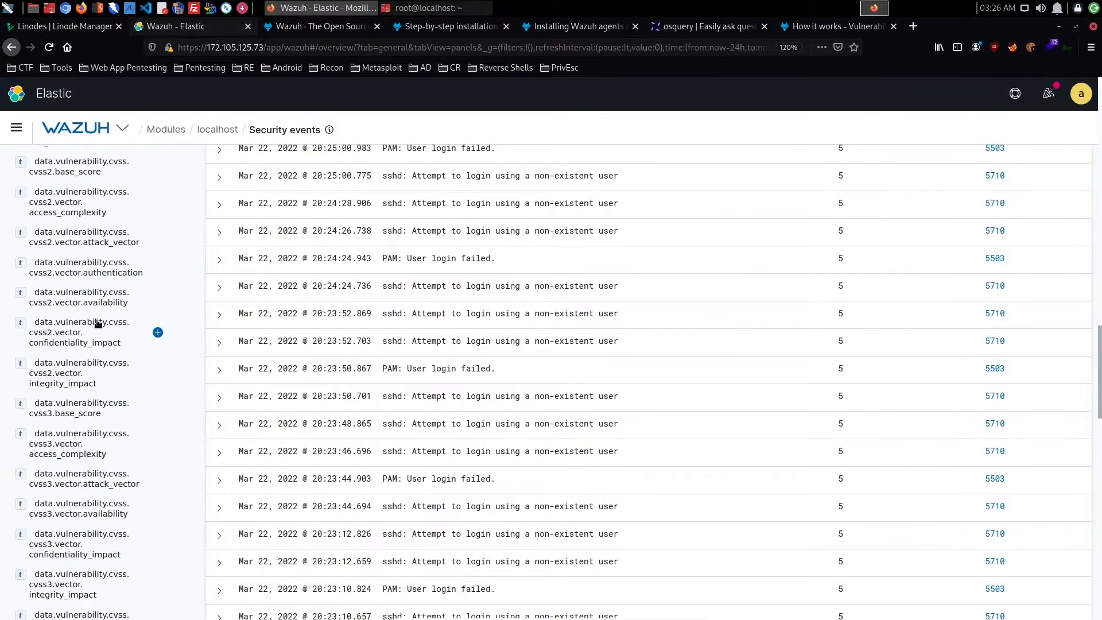
pyautogui.scroll(-9, 97, 323)
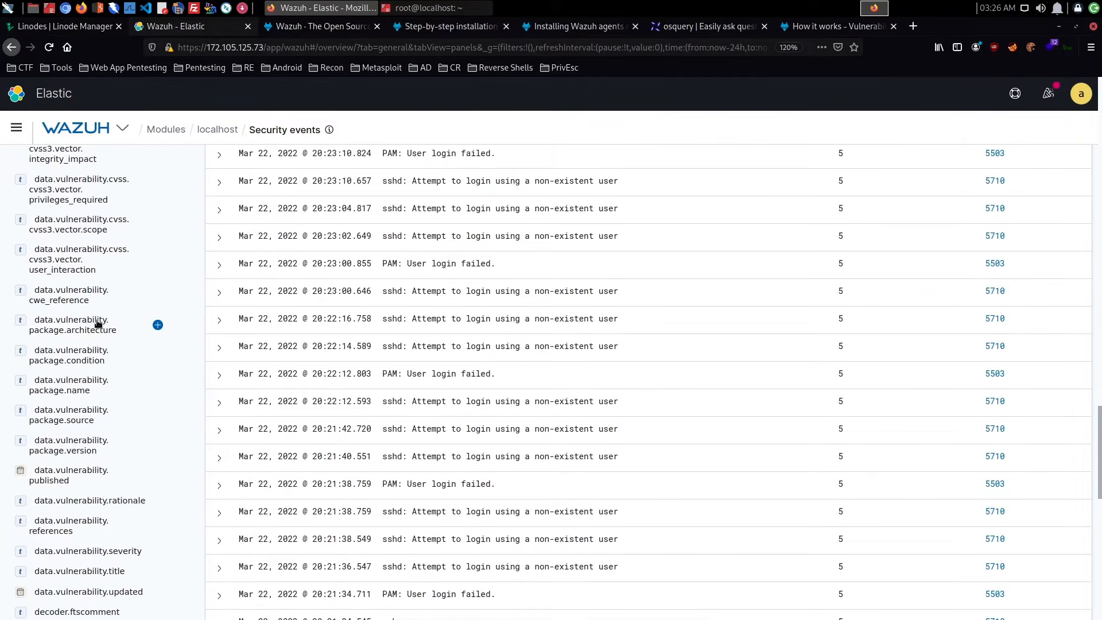
pyautogui.scroll(-5, 97, 323)
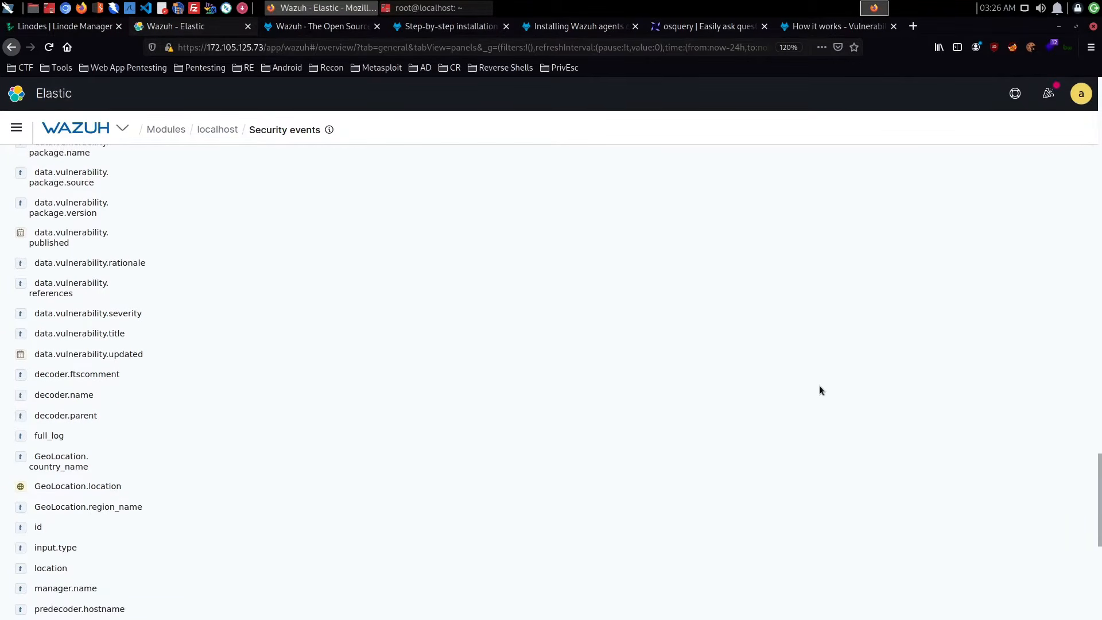
# - Expand the second sshd event, the one from Bandung, and examine its geolocation, source IP, full_log and MITRE rule fields
pyautogui.scroll(6, 819, 389)
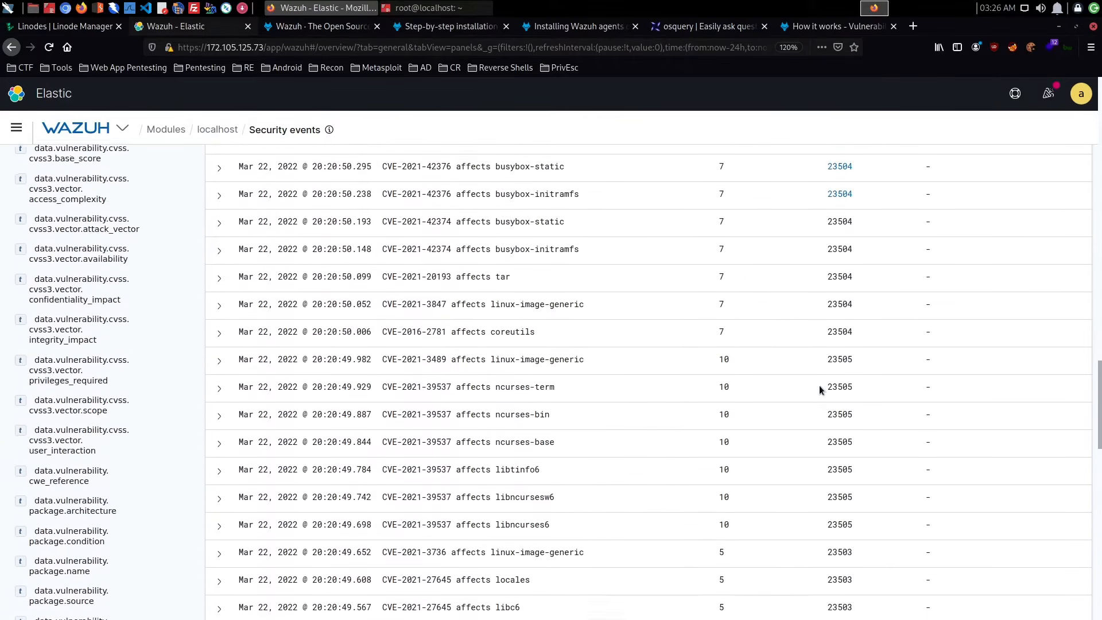
pyautogui.scroll(15, 818, 385)
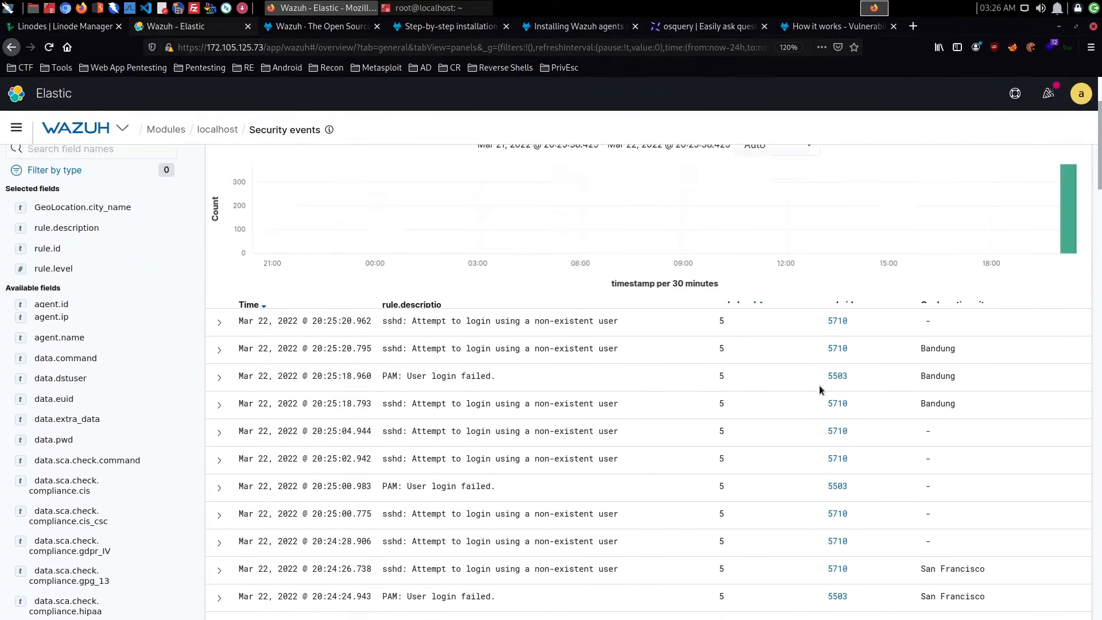
pyautogui.scroll(-3, 818, 385)
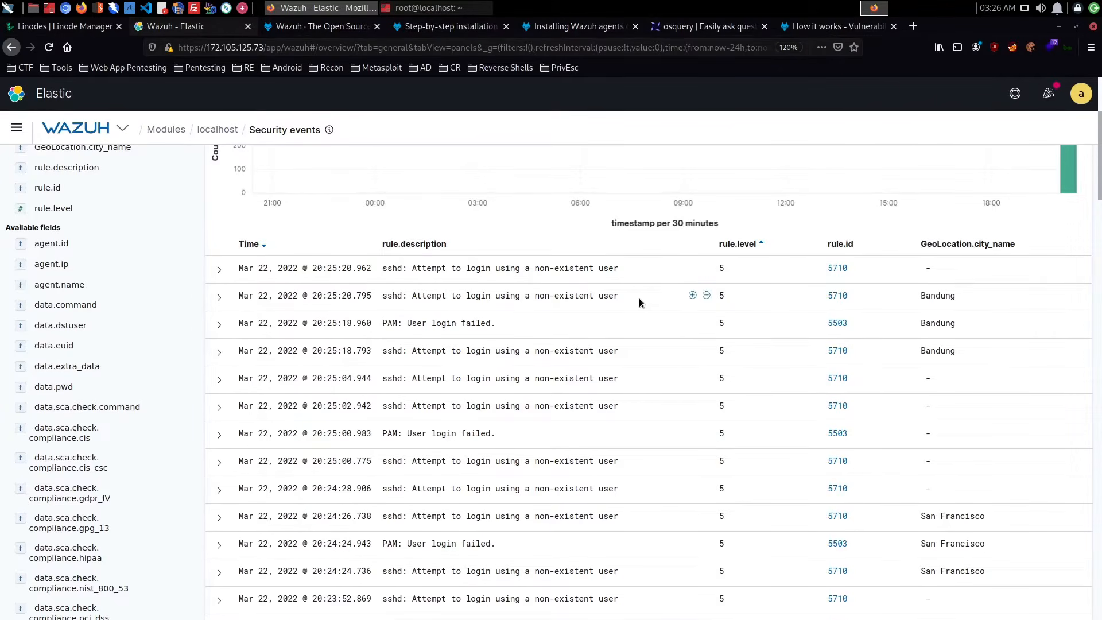
pyautogui.click(220, 299)
pyautogui.scroll(-5, 425, 334)
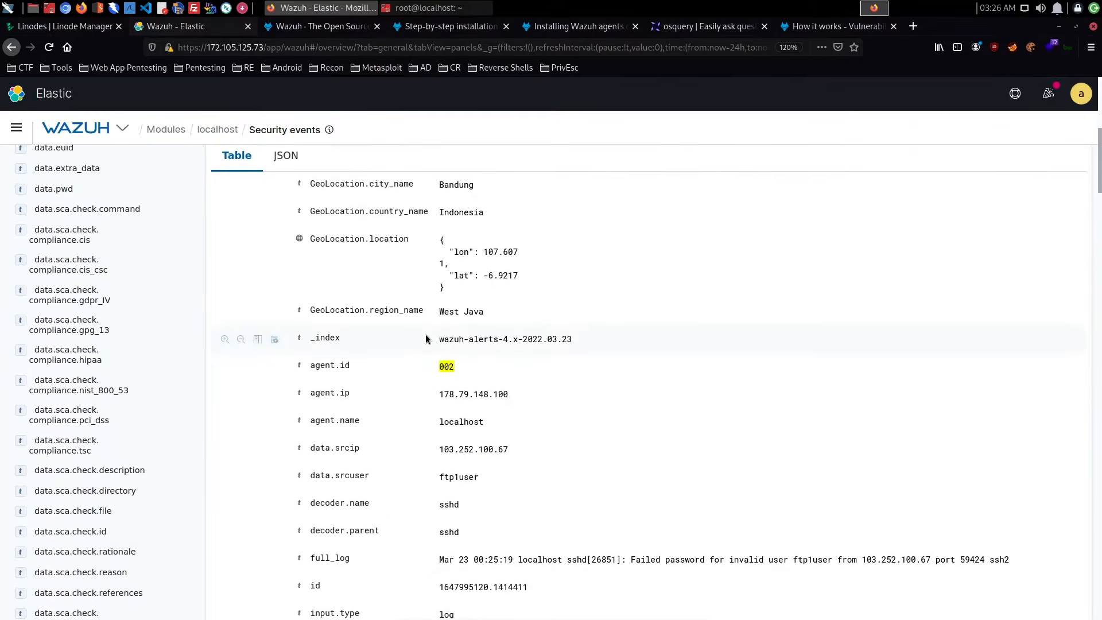
pyautogui.scroll(-8, 426, 338)
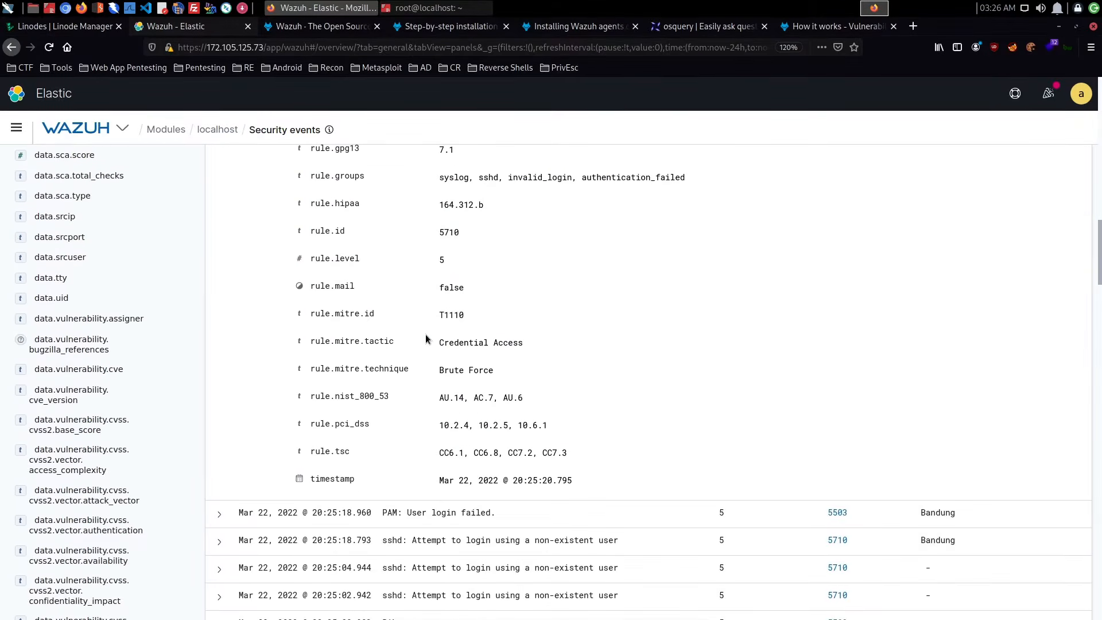
pyautogui.scroll(4, 426, 339)
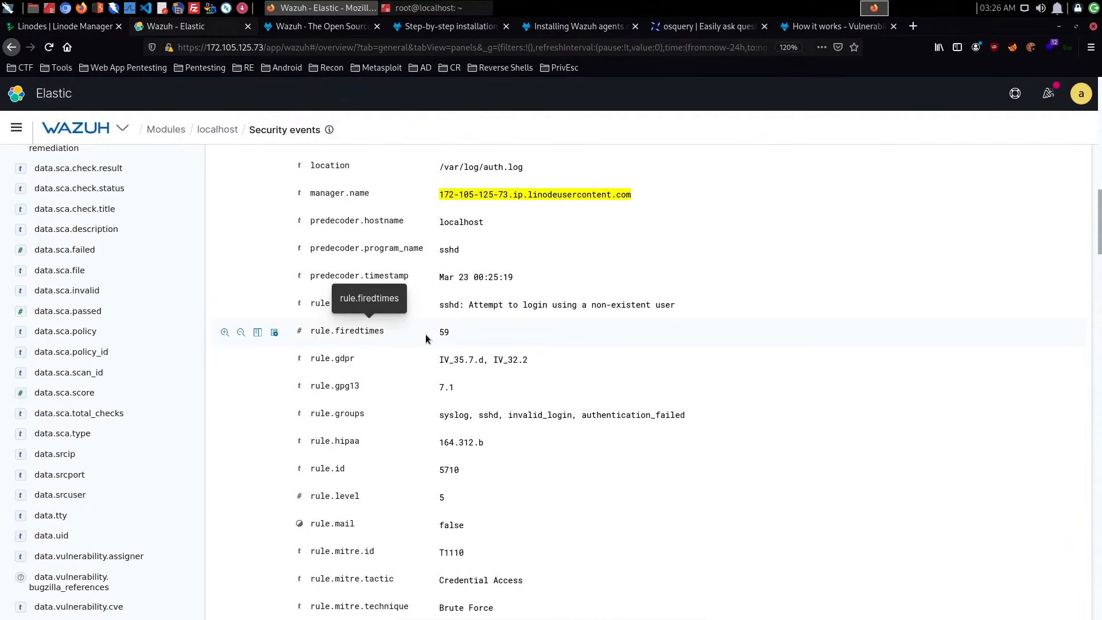
pyautogui.scroll(-3, 537, 353)
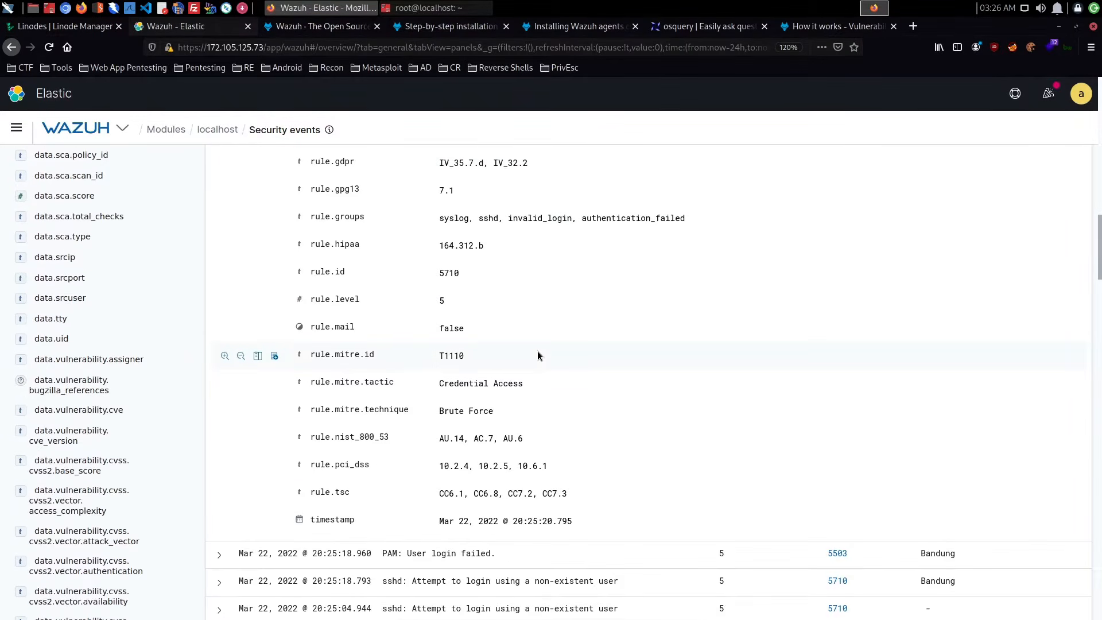
pyautogui.scroll(7, 537, 356)
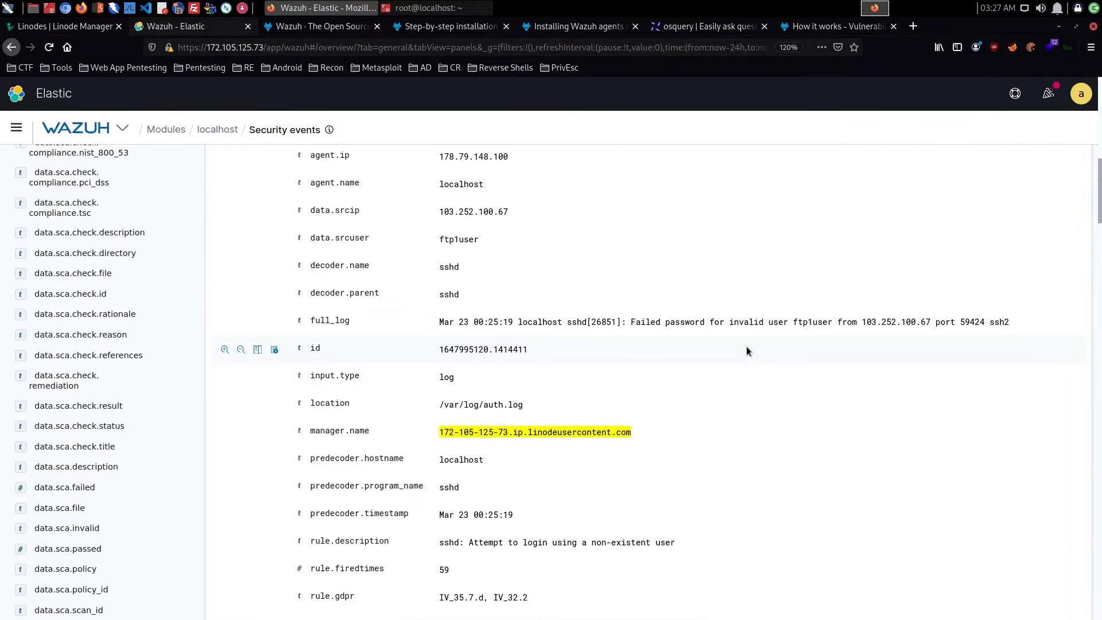
# - Return to the localhost agent's summary and open its Integrity monitoring module
pyautogui.scroll(5, 747, 350)
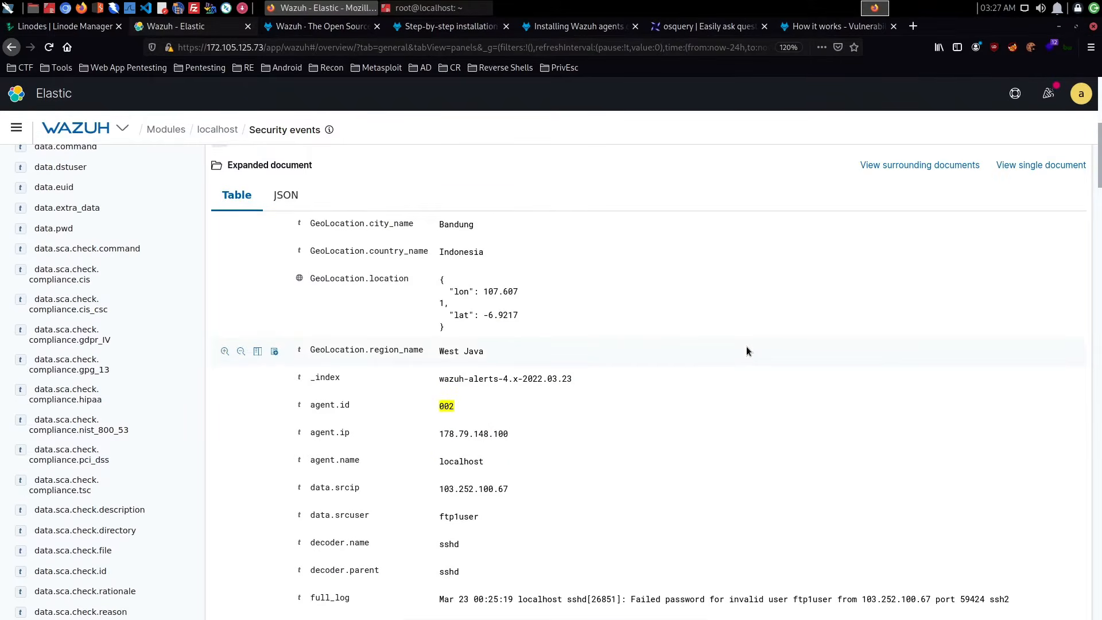
pyautogui.scroll(6, 747, 348)
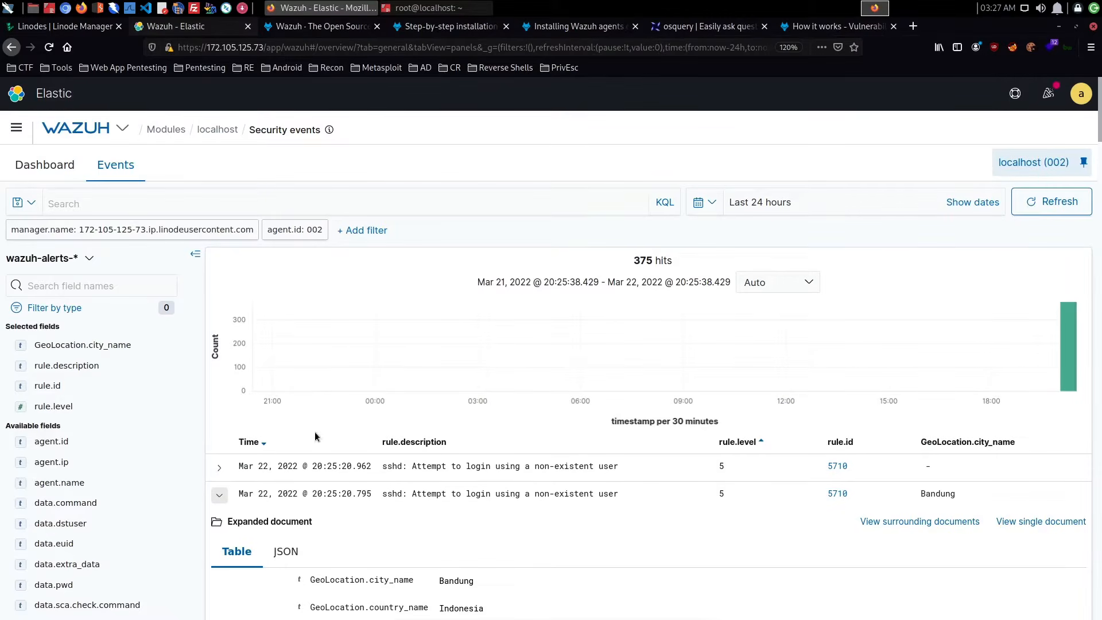
pyautogui.click(232, 134)
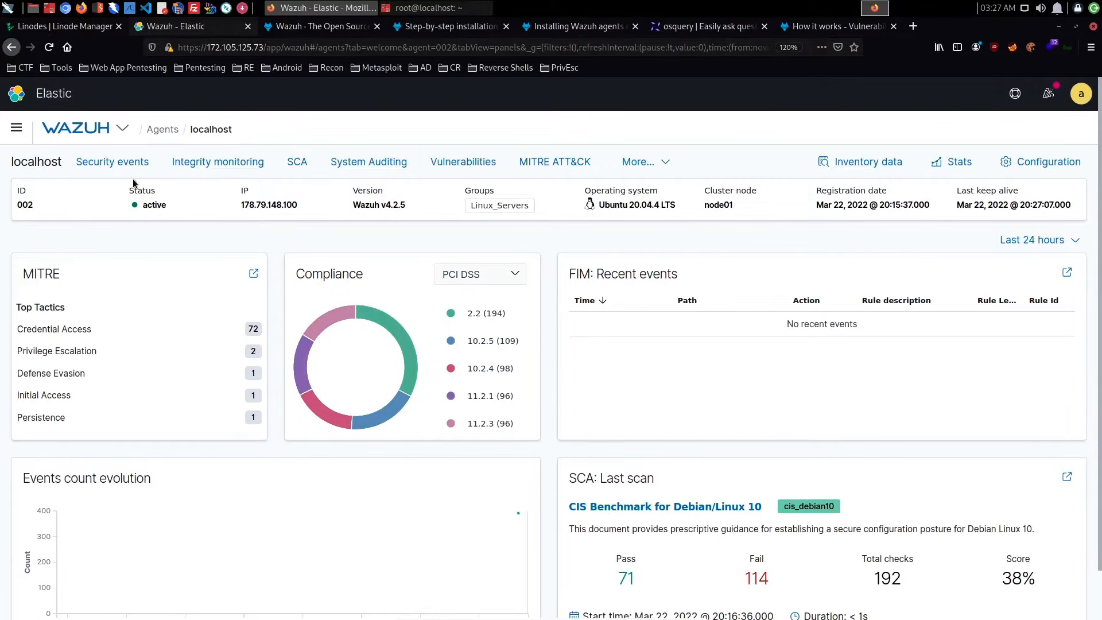
pyautogui.click(234, 164)
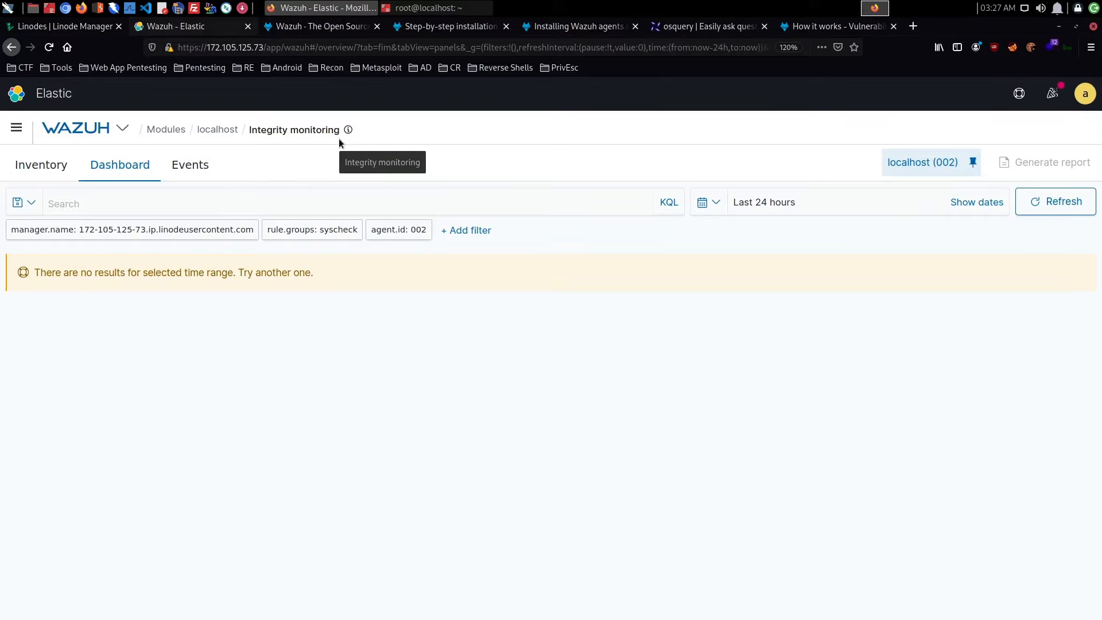
# - Look through the localhost agent's monitored file inventory and display its integrity monitoring events
pyautogui.click(52, 165)
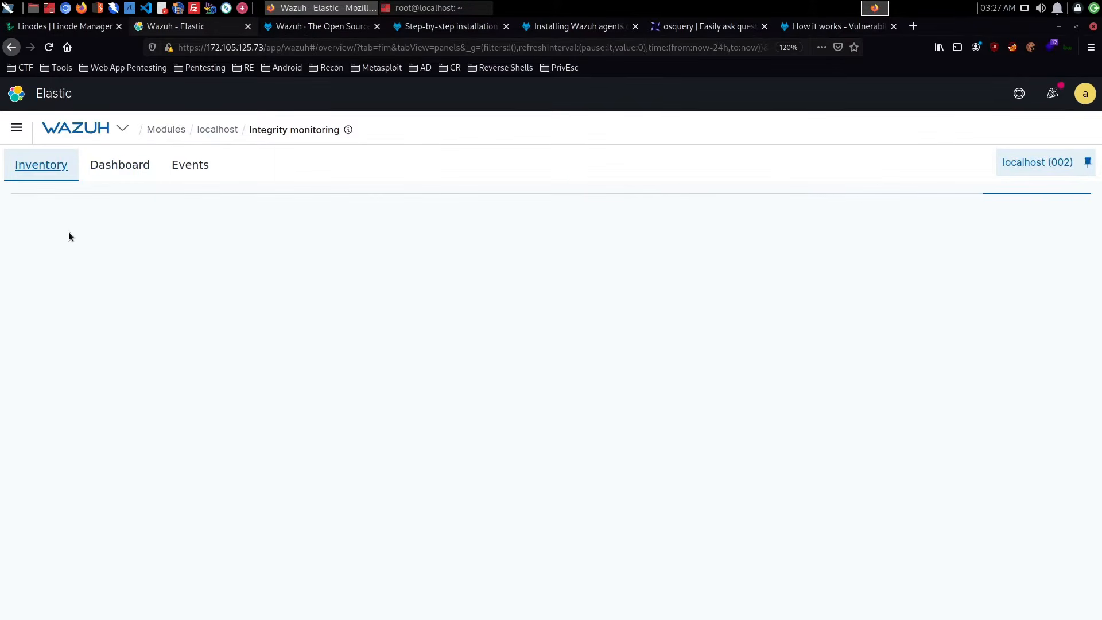
pyautogui.scroll(-3, 235, 261)
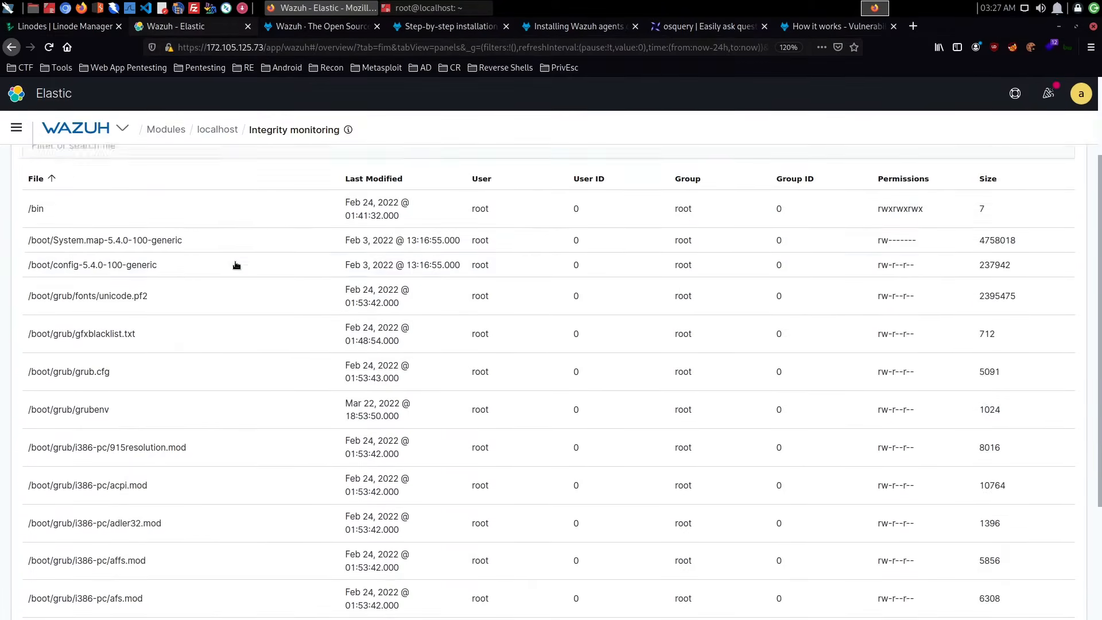
pyautogui.scroll(3, 235, 262)
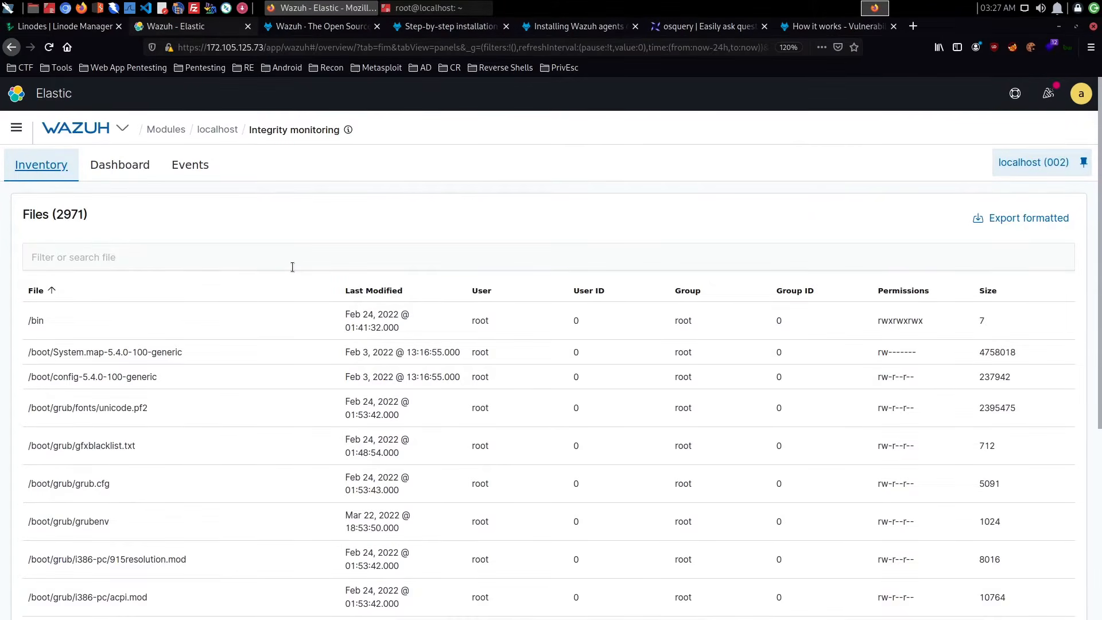
pyautogui.scroll(-5, 292, 270)
pyautogui.scroll(5, 292, 269)
pyautogui.click(195, 163)
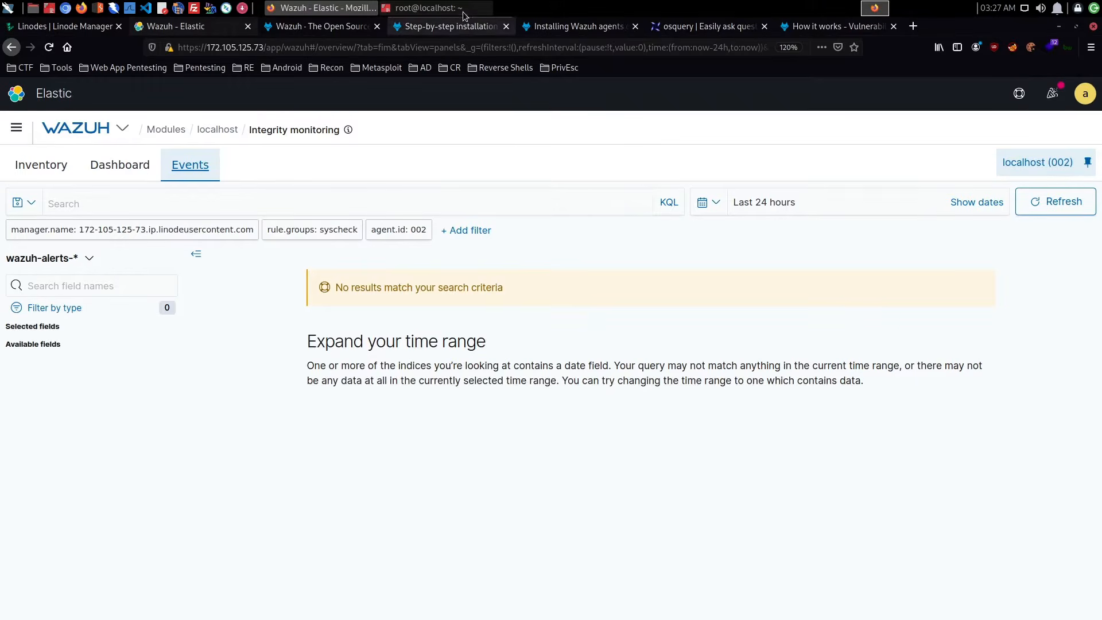
# - Switch to the root@localhost terminal, clear it, and check the running processes with htop before quitting it
pyautogui.click(437, 7)
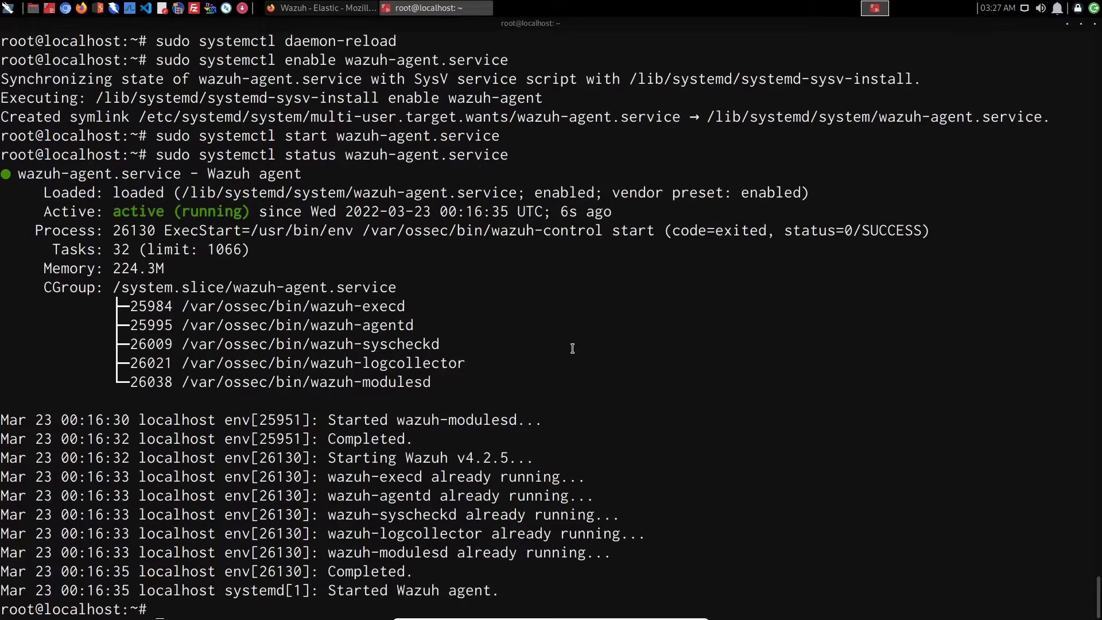
pyautogui.hotkey('ctrl', 'l')
pyautogui.write('htop')
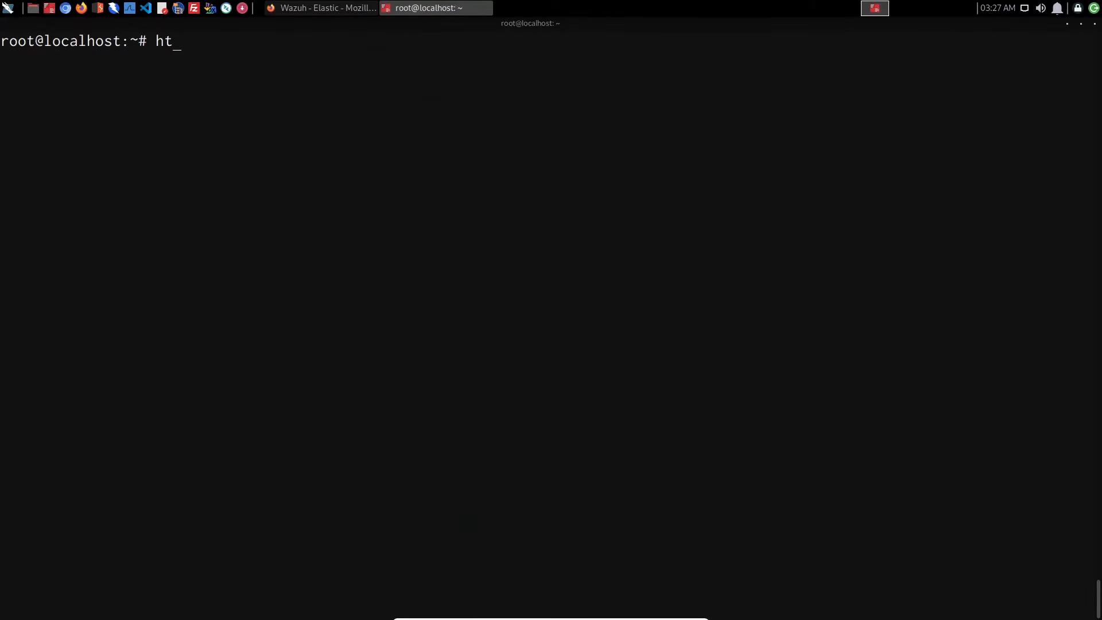
pyautogui.press('Return')
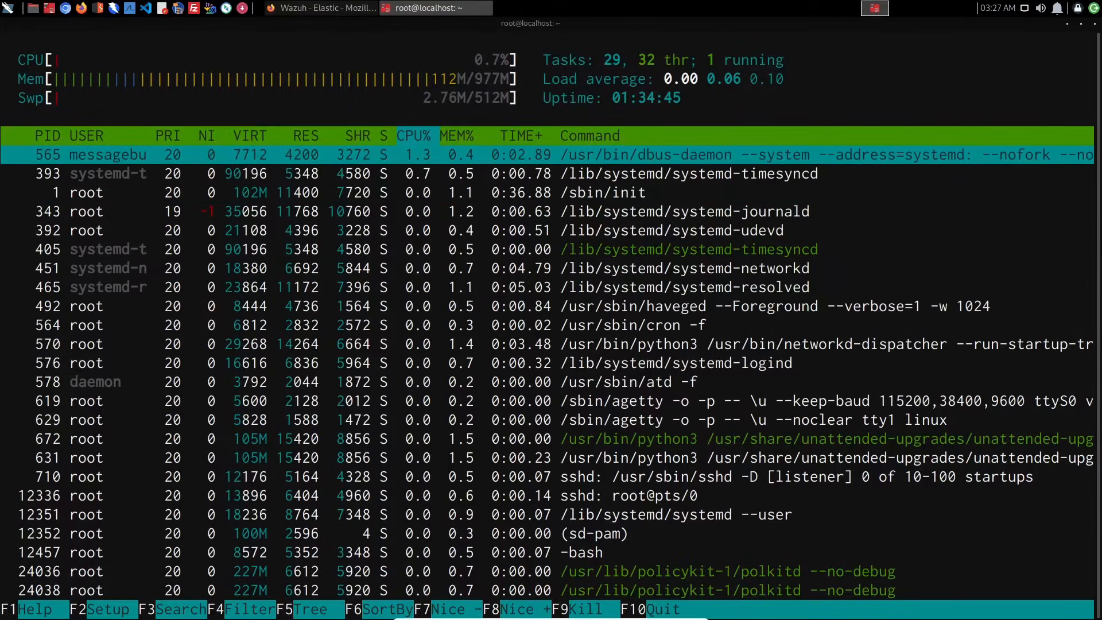
pyautogui.write('qnet')
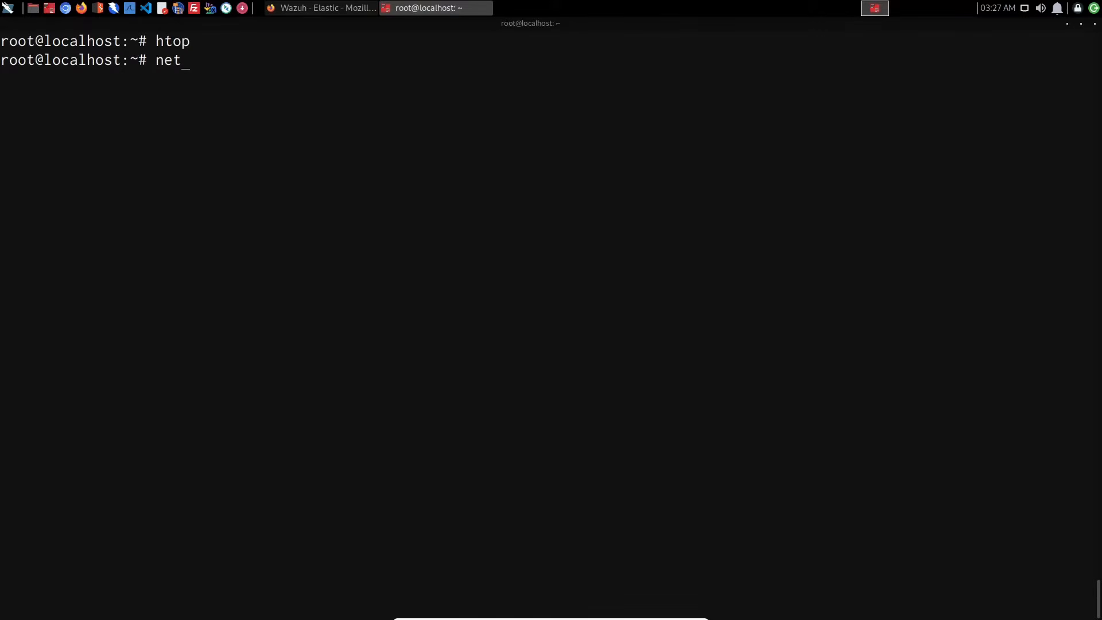
pyautogui.write('stat -antp')
# - Try to list the server's TCP connections with netstat -antp
pyautogui.press('Return')
# - Install the net-tools package with sudo apt-get install net-tools
pyautogui.write('sudo ')
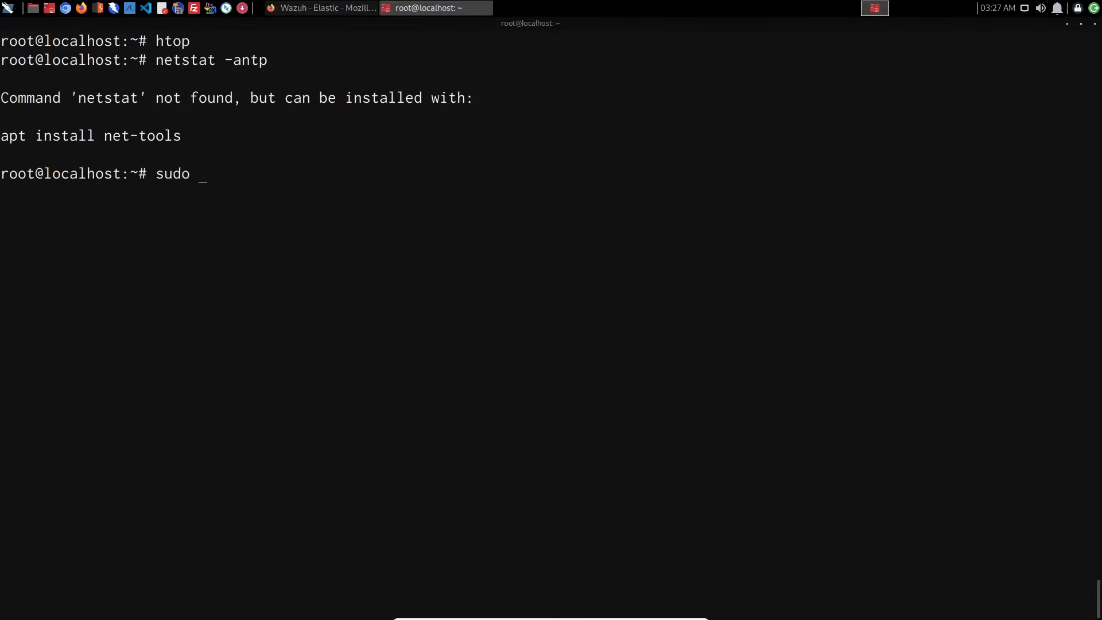
pyautogui.write('apt-get install net-tools')
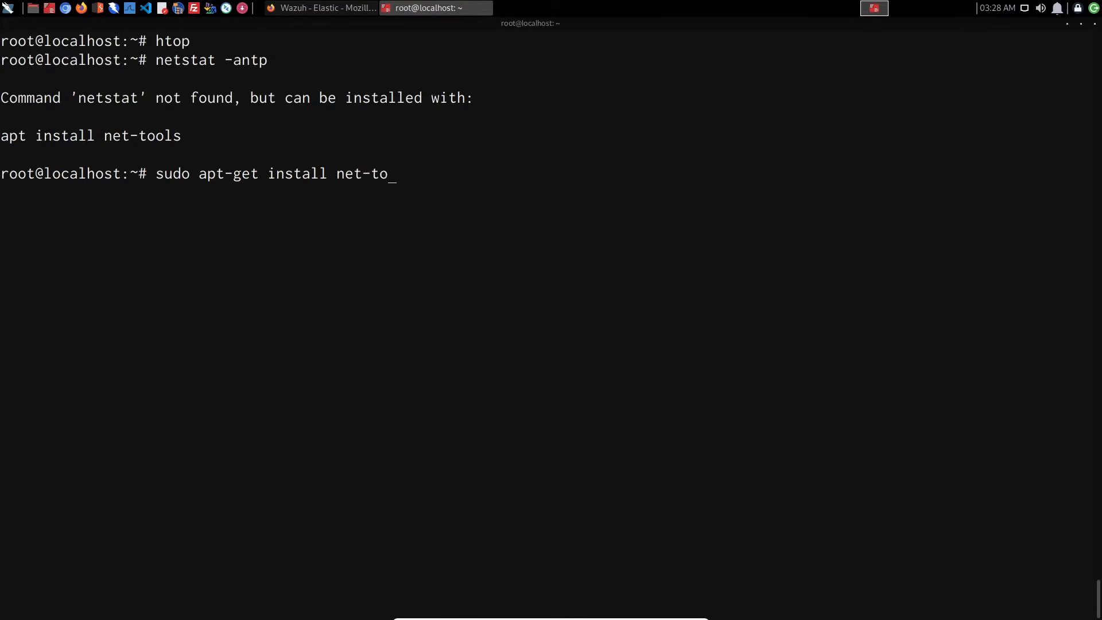
pyautogui.press('Return')
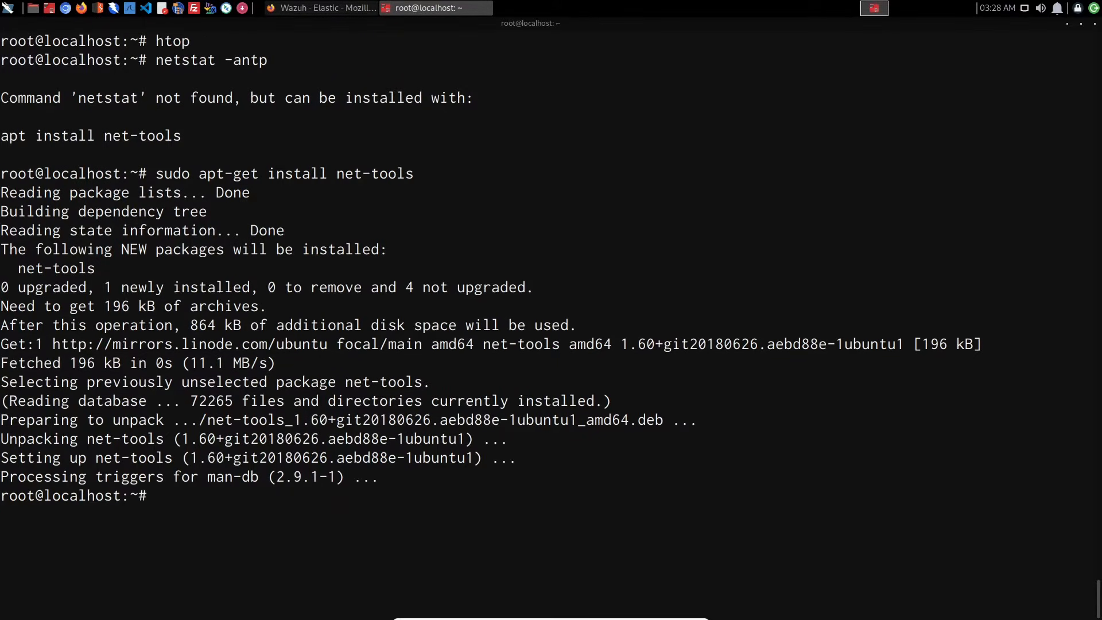
# - Rerun netstat -antp to examine the TCP connections and list the logged-in users with who
pyautogui.press('Up')
pyautogui.press('Up')
pyautogui.press('Return')
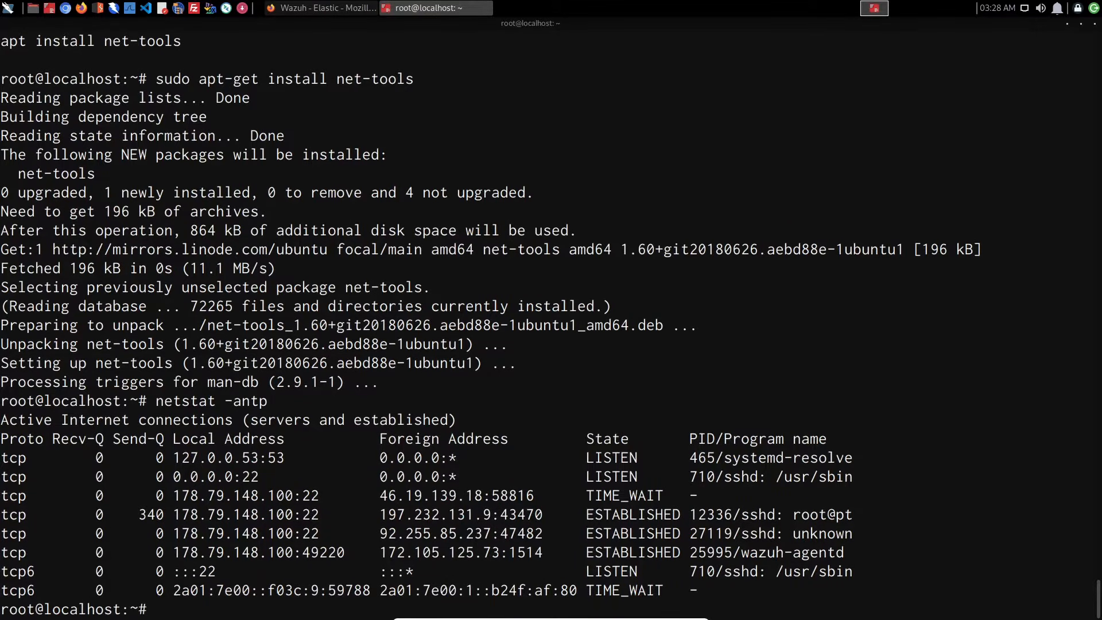
pyautogui.write('who')
pyautogui.press('Return')
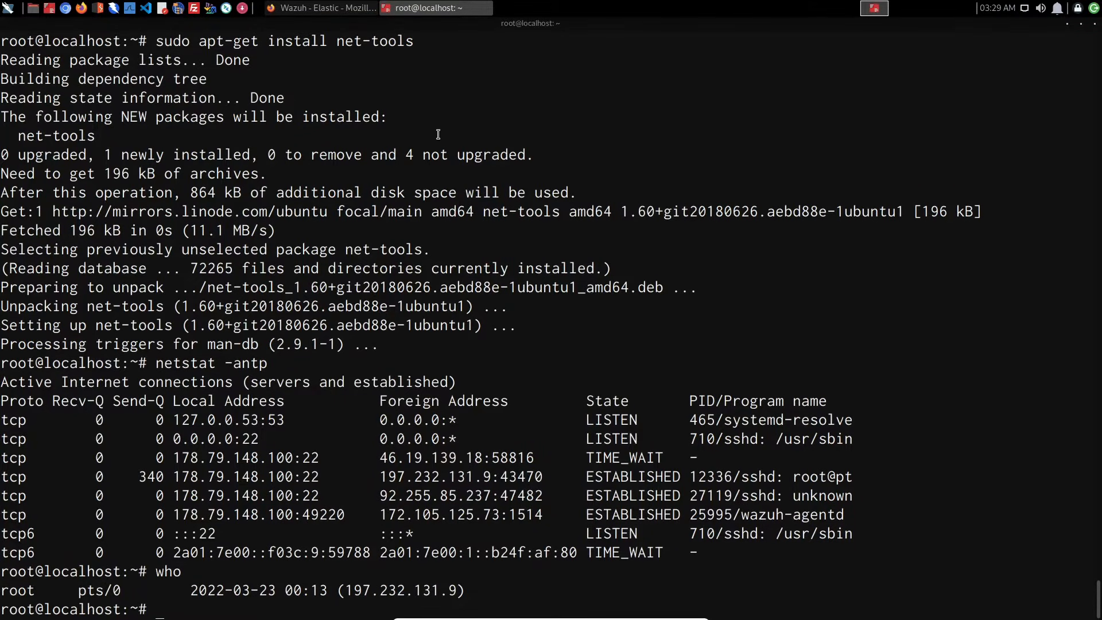
# - Switch to the Wazuh dashboard in Firefox and open the manager's ossec.conf for editing in the management configuration
pyautogui.click(358, 13)
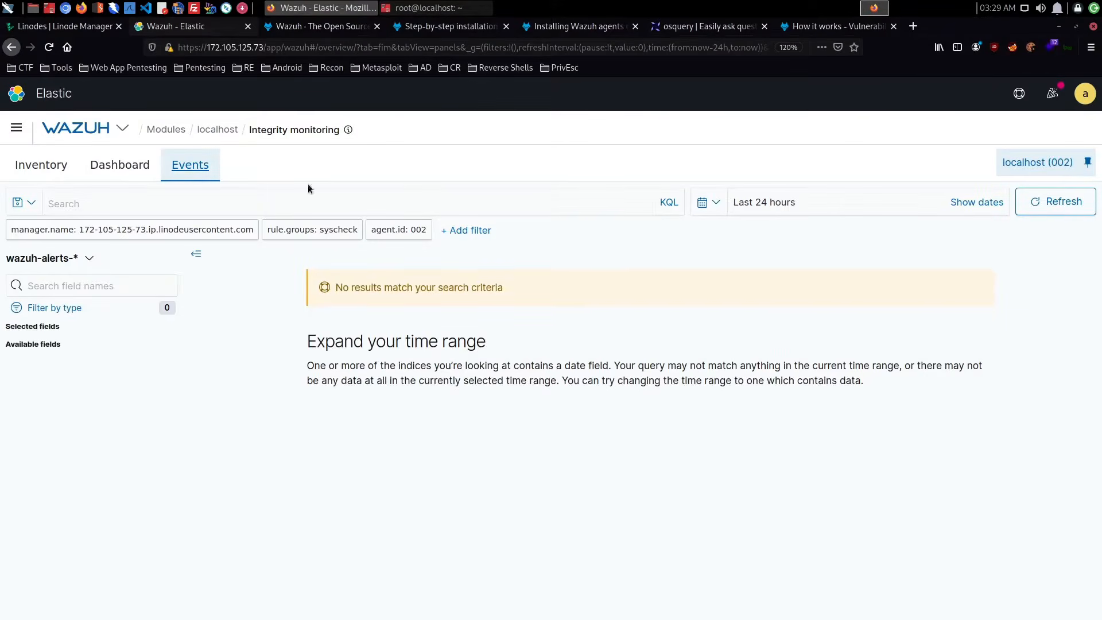
pyautogui.click(115, 128)
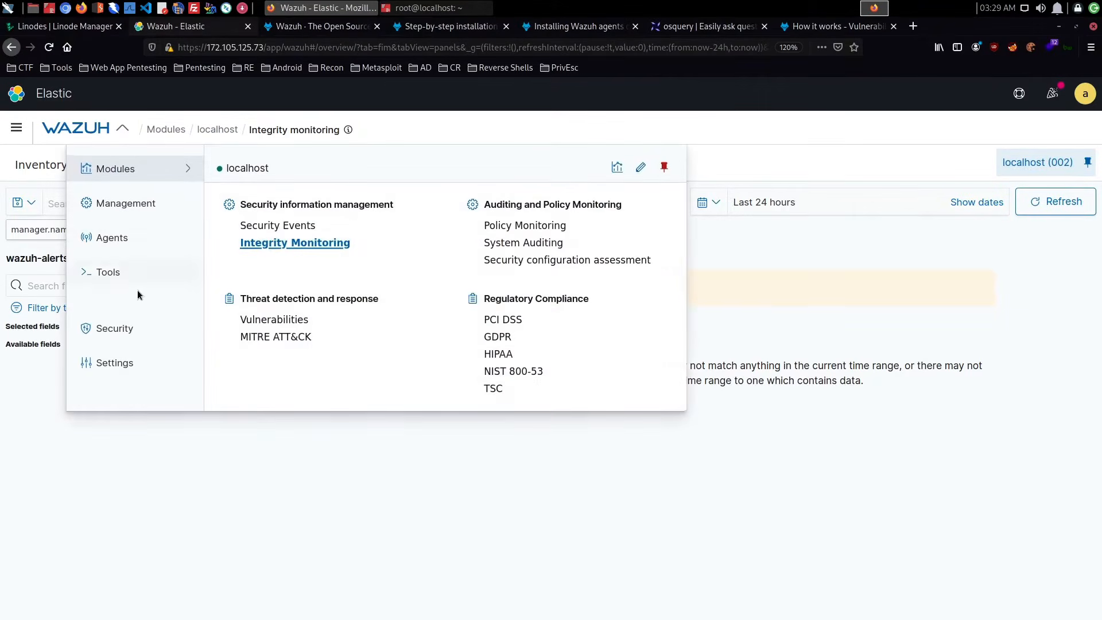
pyautogui.click(147, 209)
pyautogui.click(287, 290)
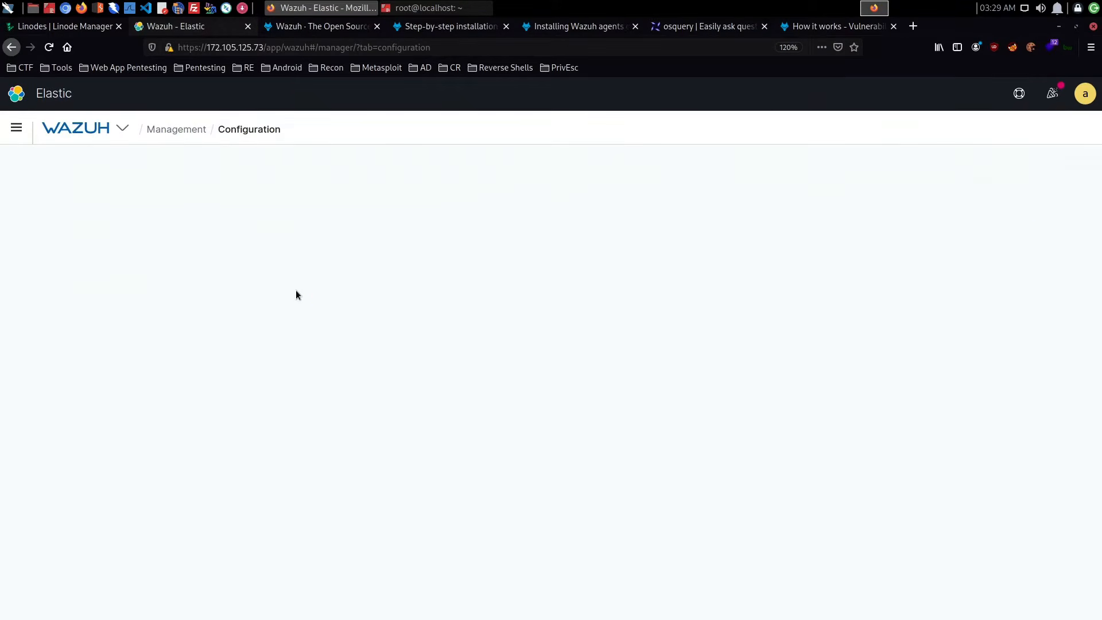
pyautogui.click(979, 180)
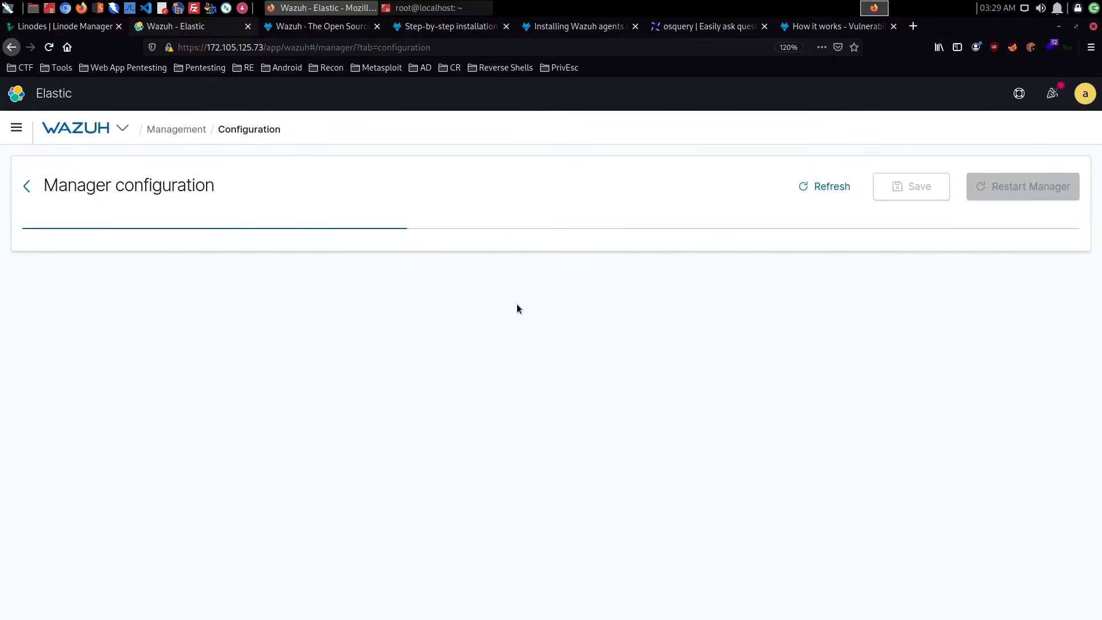
# - Insert a new active-response block in ossec.conf between the netsh command block and the commented-out active-response example
pyautogui.scroll(-10, 516, 304)
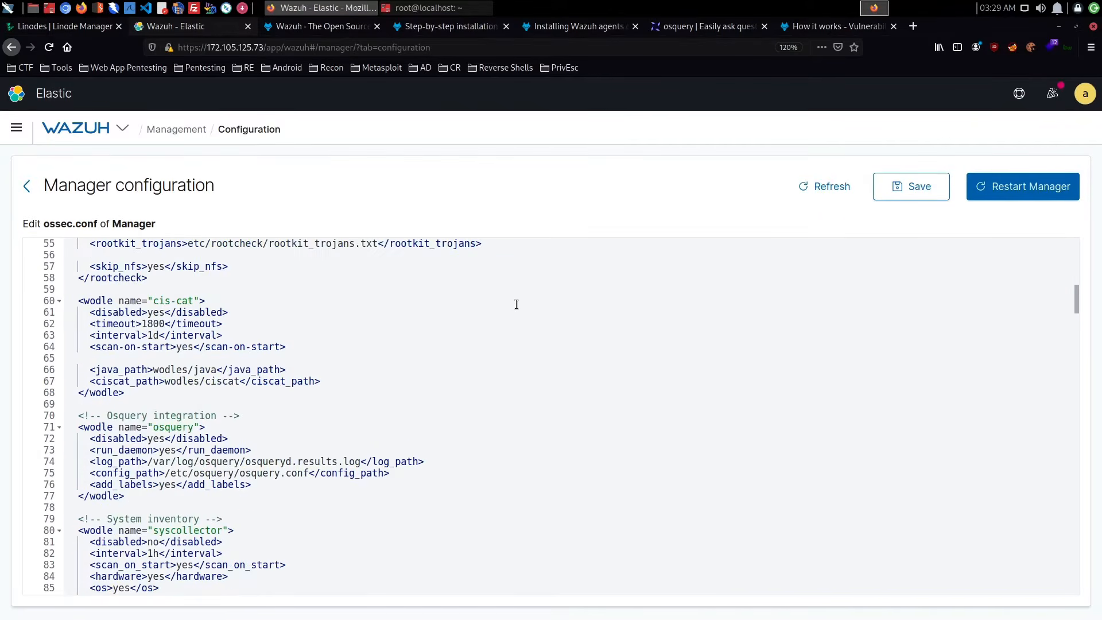
pyautogui.scroll(-15, 541, 336)
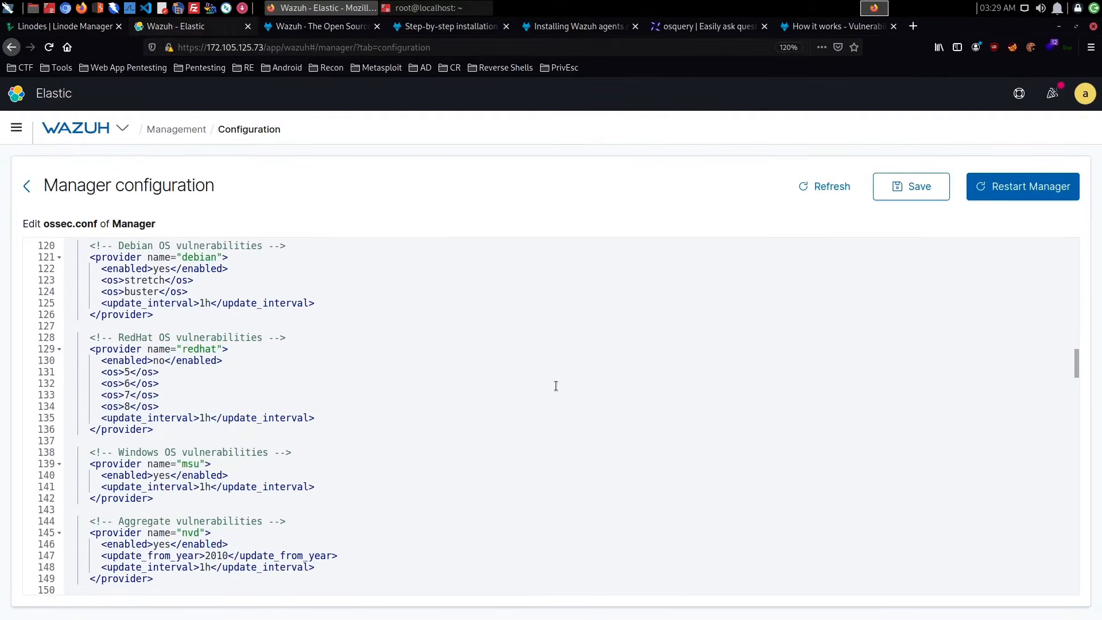
pyautogui.scroll(-10, 555, 385)
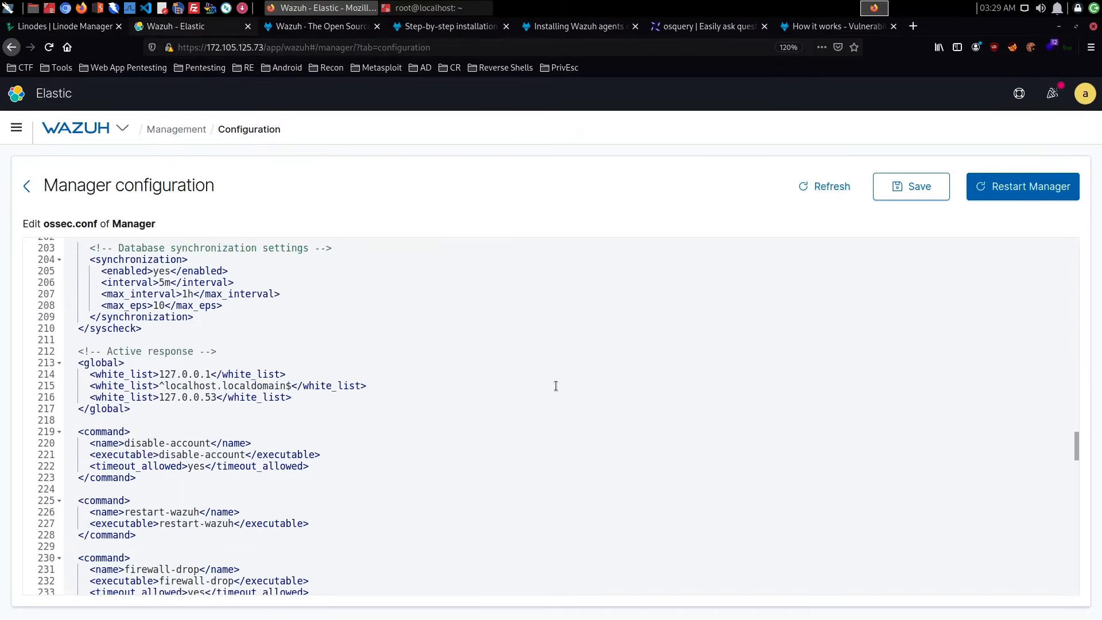
pyautogui.scroll(-3, 555, 386)
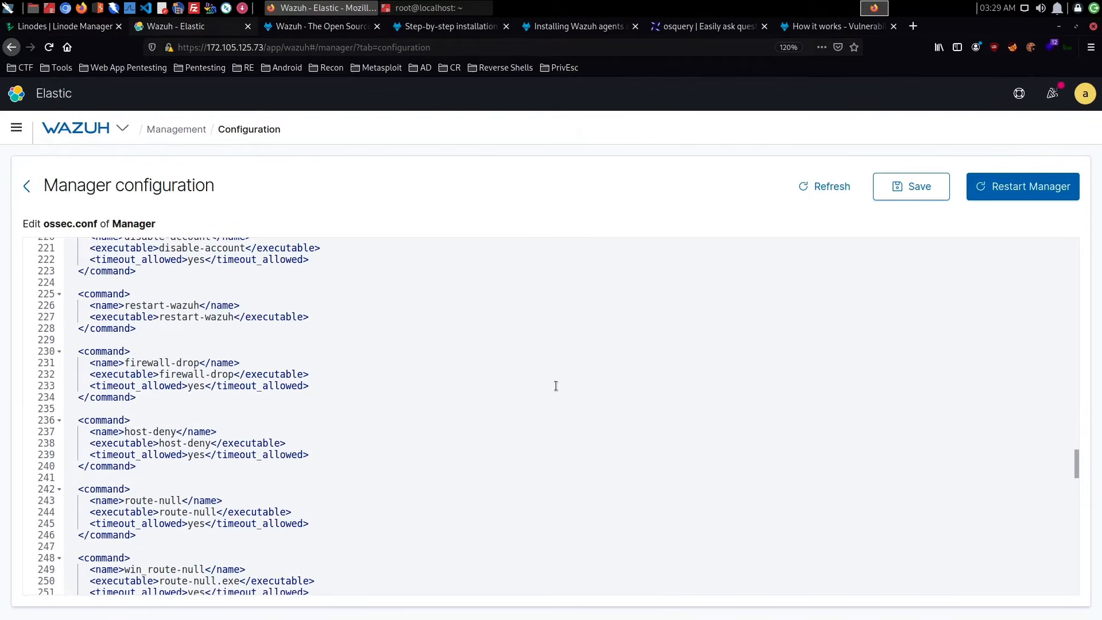
pyautogui.scroll(-7, 555, 386)
pyautogui.scroll(2, 319, 413)
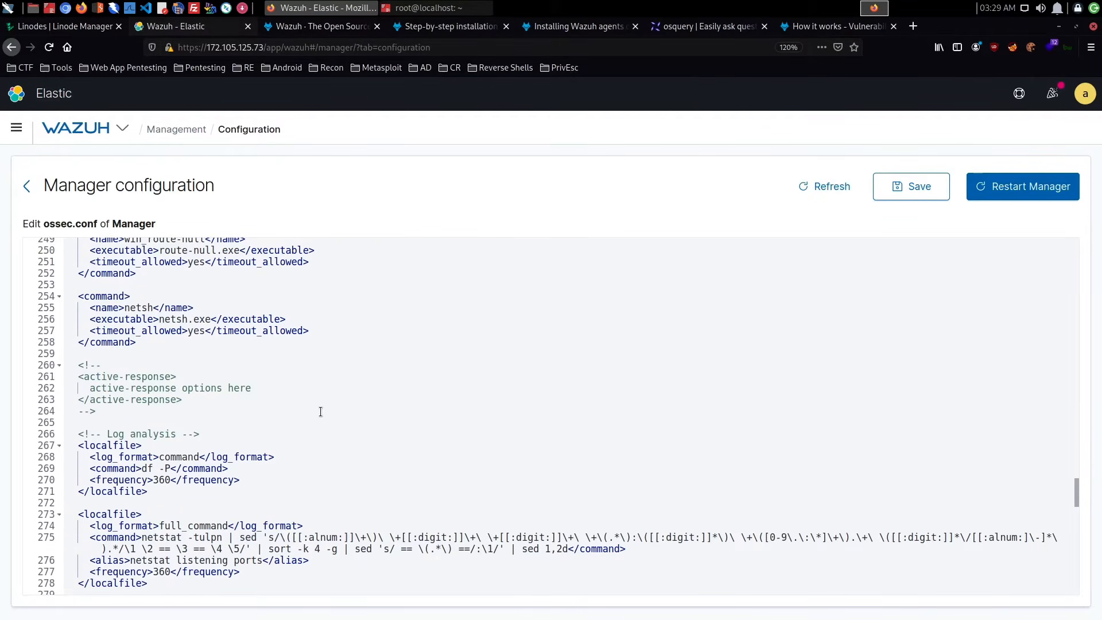
pyautogui.click(202, 352)
pyautogui.press('Return')
pyautogui.press('Return')
pyautogui.press('Up')
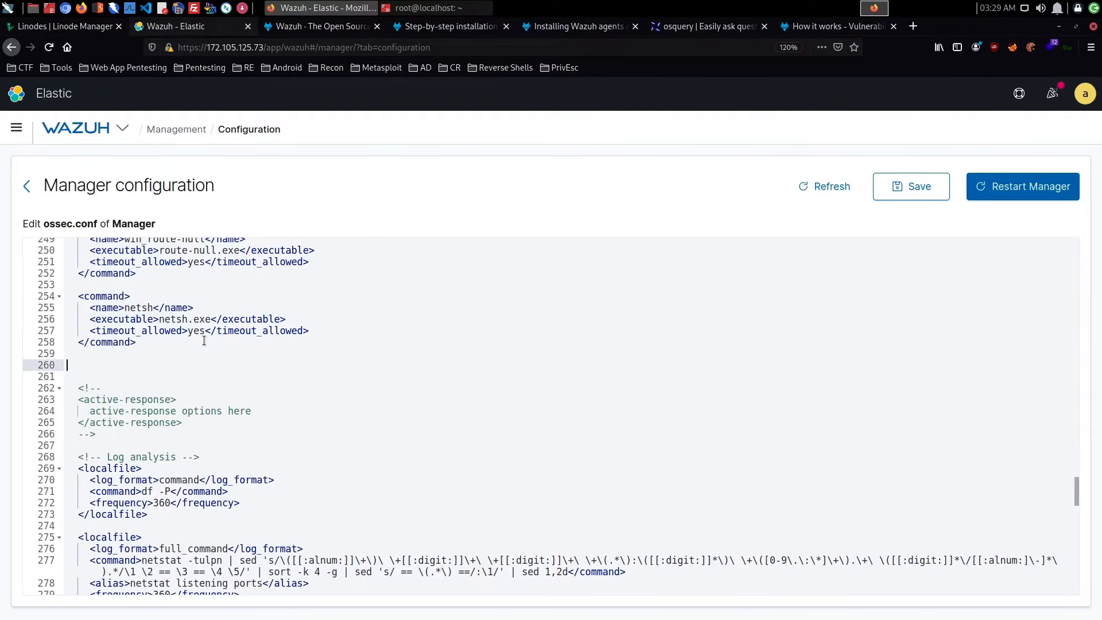
pyautogui.write('<')
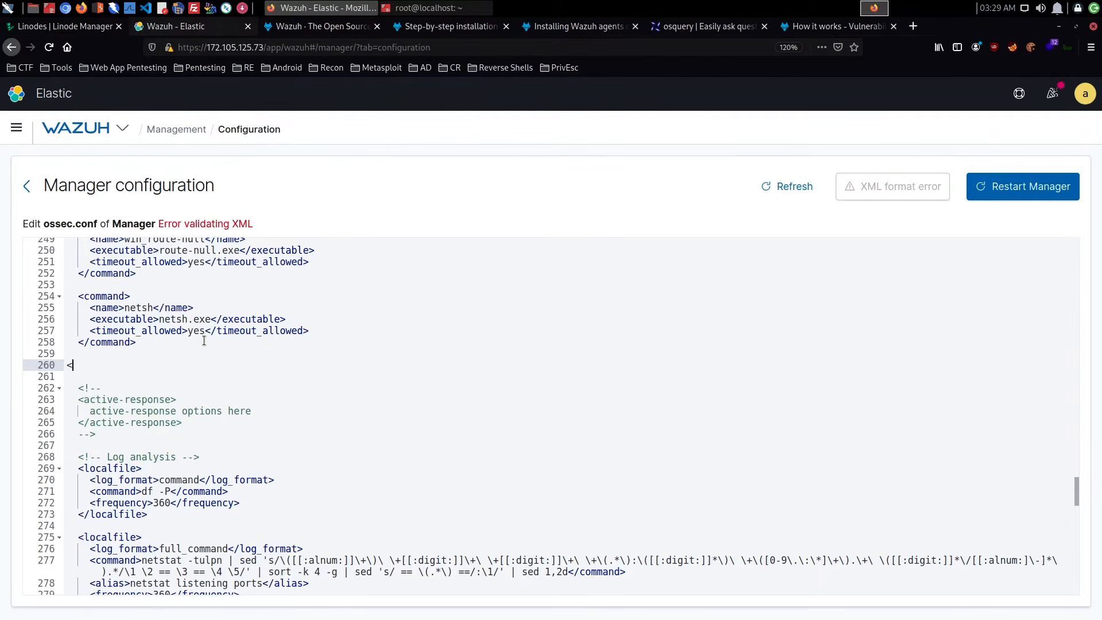
pyautogui.write('active-response>')
pyautogui.press('Return')
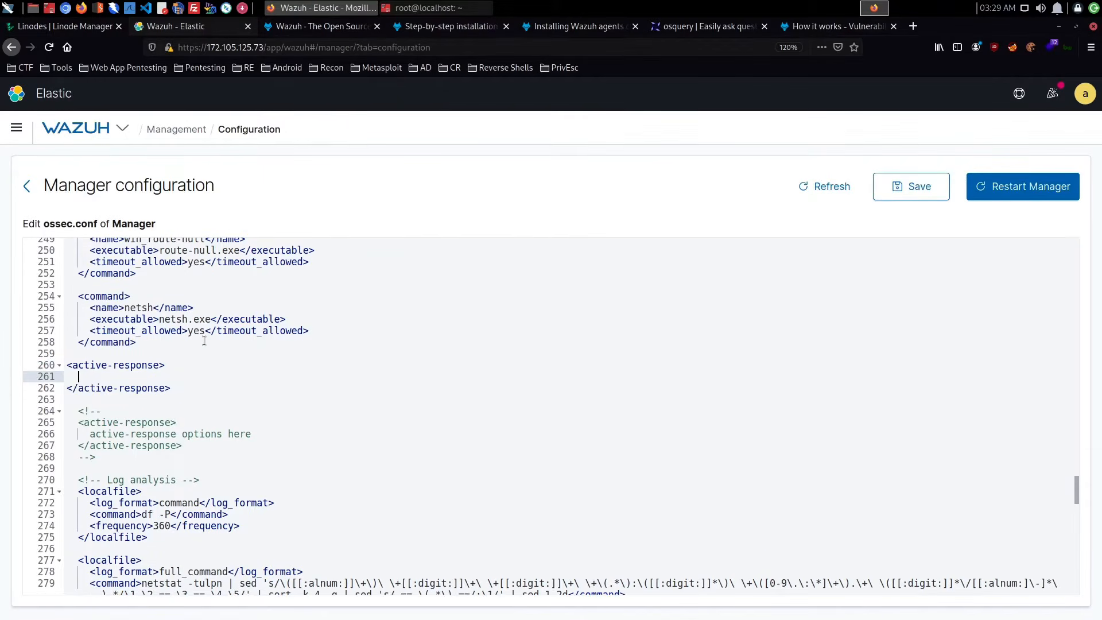
# - Add a command element with the value firewall-drop inside the new active-response block
pyautogui.write('<command>')
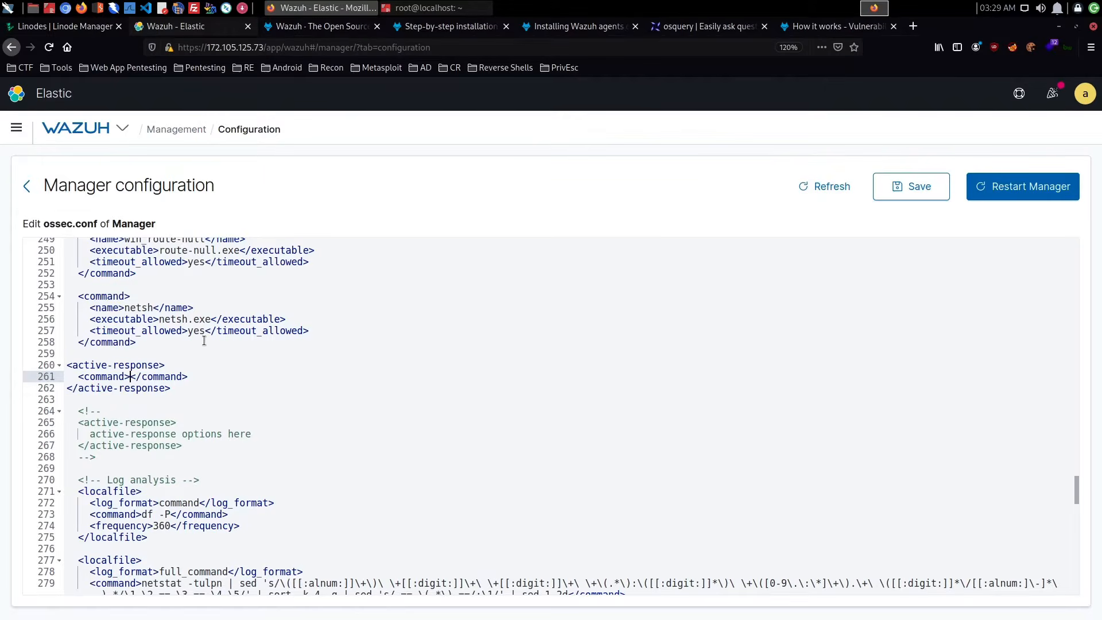
pyautogui.write('firewall')
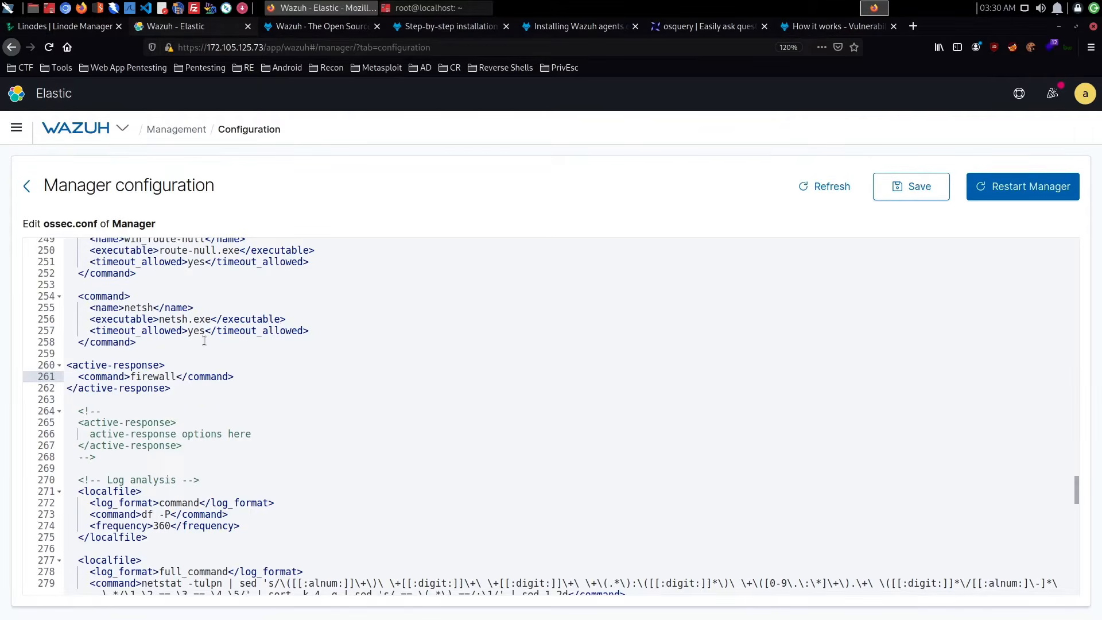
pyautogui.write('-drop')
pyautogui.press('Return')
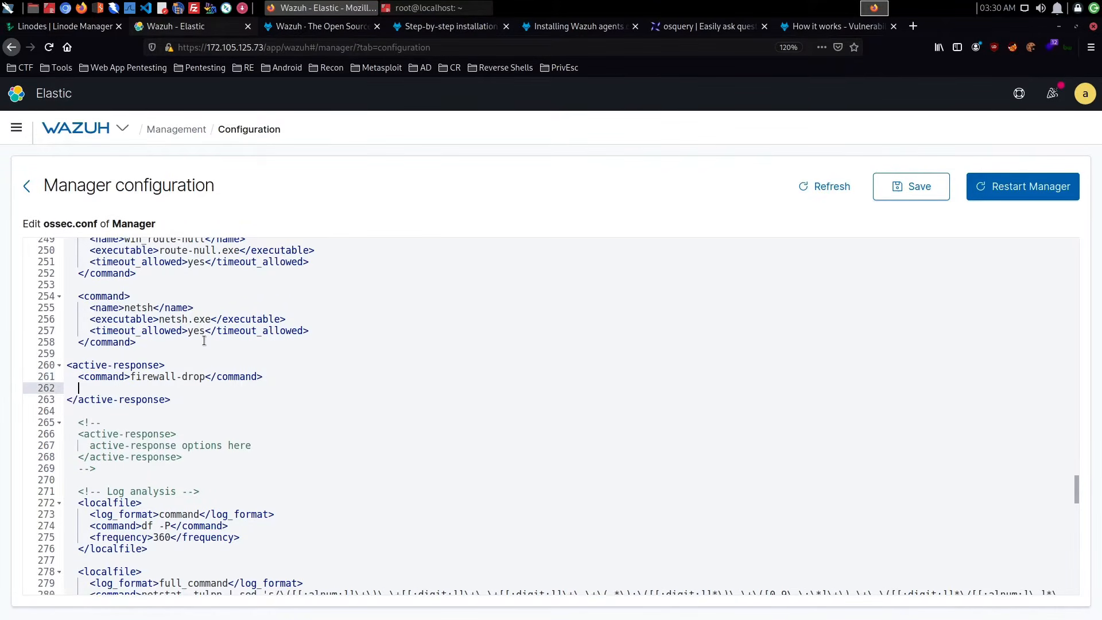
# - Add an empty location element below the firewall-drop command in the active-response block
pyautogui.write('localtion')
pyautogui.press('BackSpace')
pyautogui.press('BackSpace')
pyautogui.press('BackSpace')
pyautogui.press('BackSpace')
pyautogui.press('BackSpace')
pyautogui.press('BackSpace')
pyautogui.write('ation')
pyautogui.press('BackSpace')
pyautogui.press('BackSpace')
pyautogui.press('BackSpace')
pyautogui.press('BackSpace')
pyautogui.press('BackSpace')
pyautogui.press('BackSpace')
pyautogui.press('BackSpace')
pyautogui.press('BackSpace')
pyautogui.write('<')
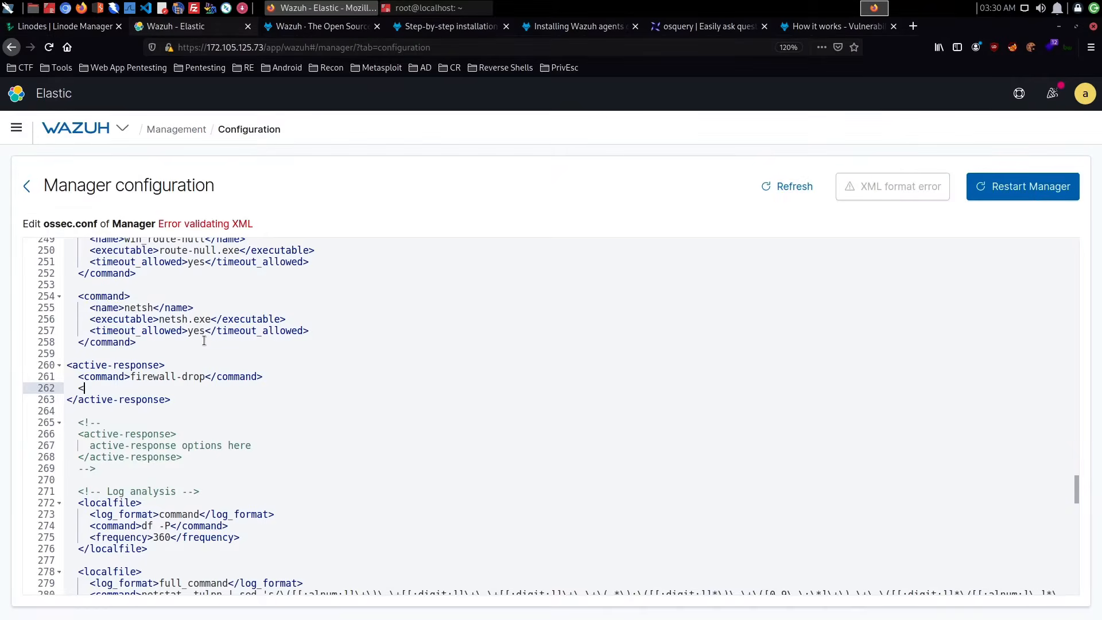
pyautogui.write('location></location>')
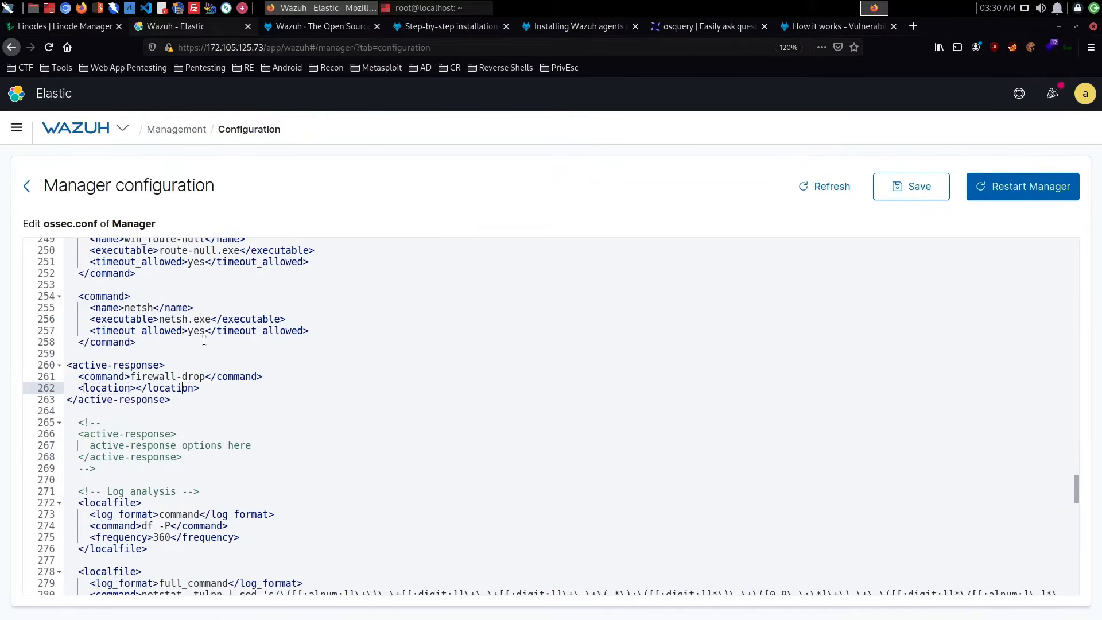
pyautogui.press('End')
pyautogui.press('Return')
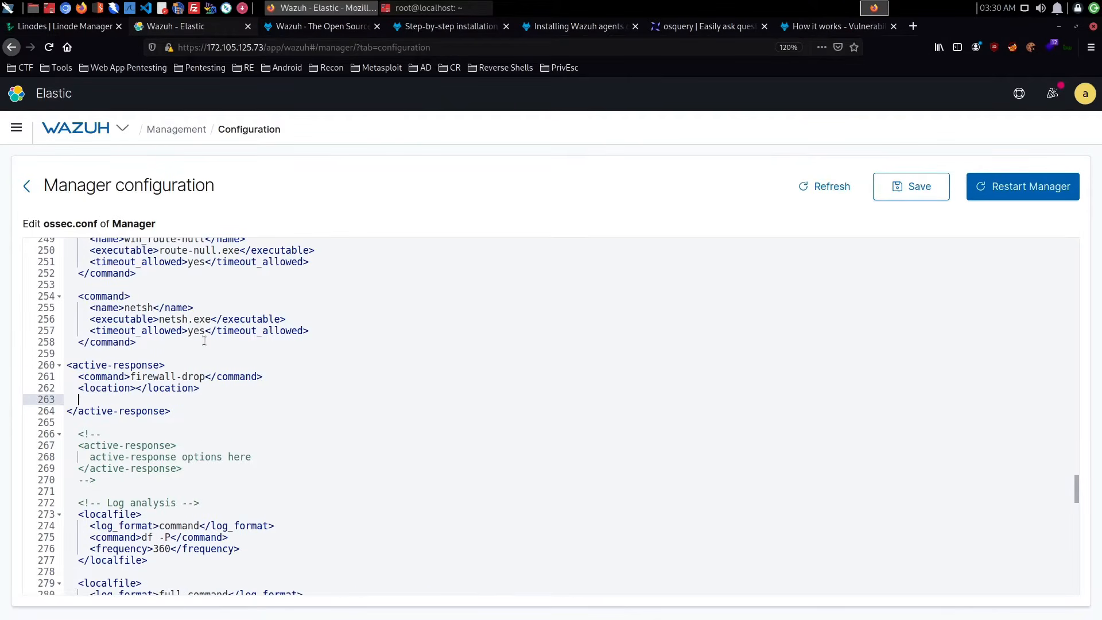
# - Add an empty rules_id element below the location element in the active-response block
pyautogui.write('<rules')
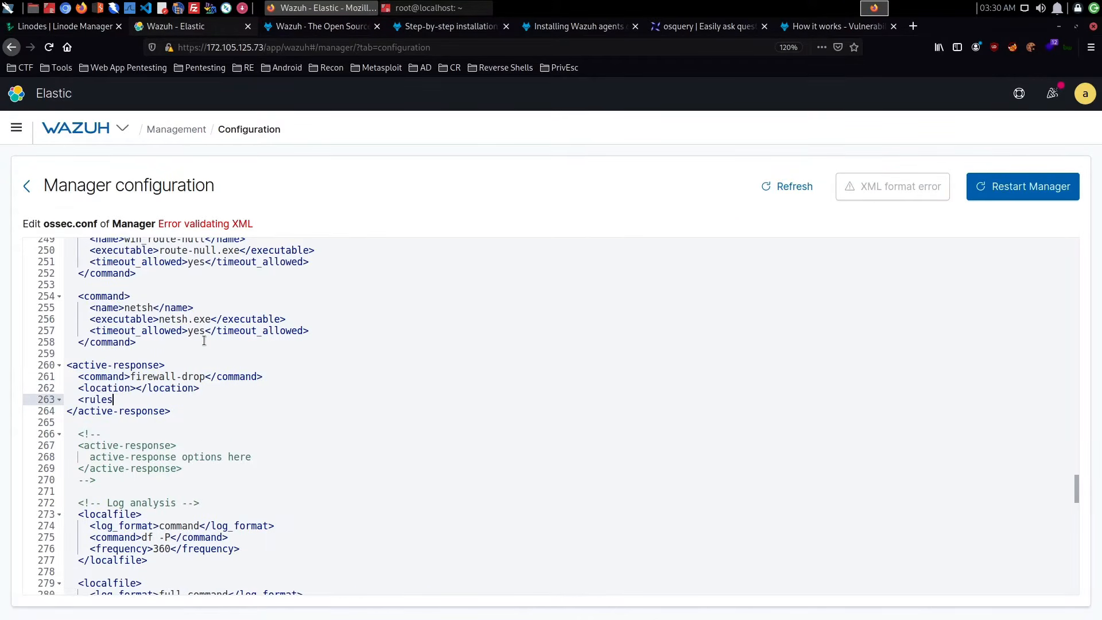
pyautogui.write('_id></rules_id>')
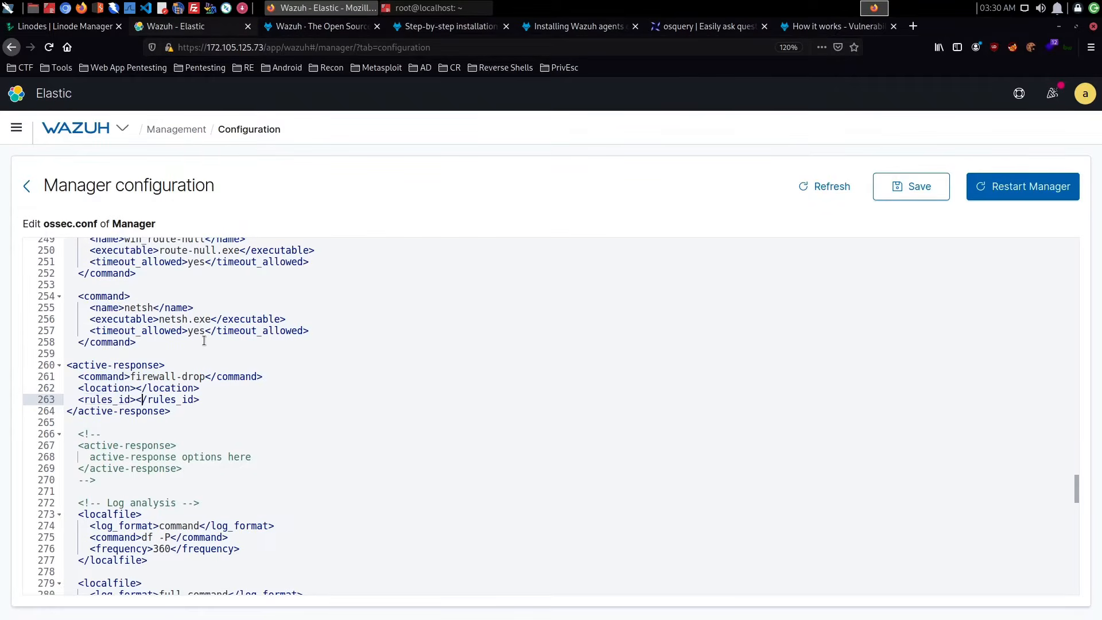
pyautogui.press('Right')
pyautogui.press('Right')
pyautogui.press('Right')
pyautogui.press('Right')
pyautogui.press('Right')
pyautogui.press('End')
pyautogui.press('Return')
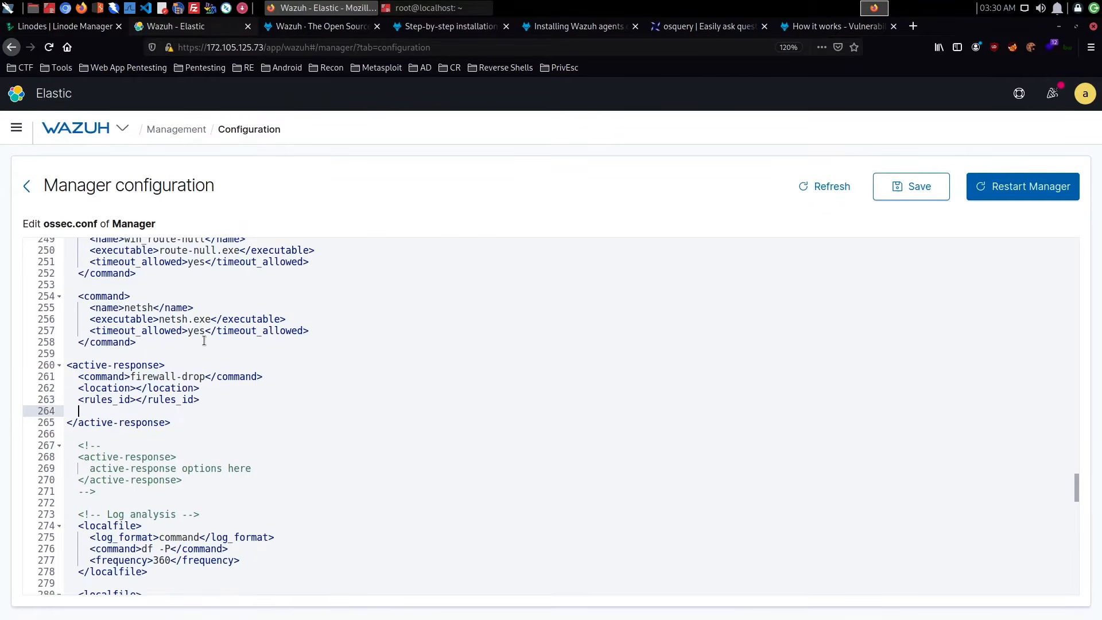
# - Add a timeout element with the value 1000 below the rules_id element in the active-response block
pyautogui.write('<time')
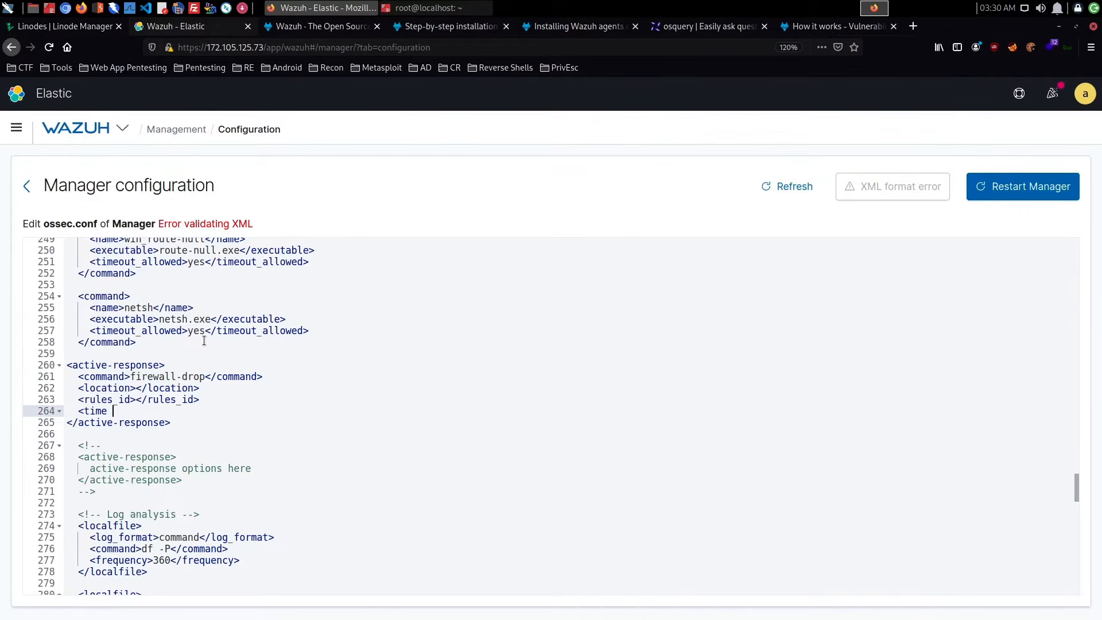
pyautogui.write('ou')
pyautogui.press('BackSpace')
pyautogui.write('t')
pyautogui.write('>')
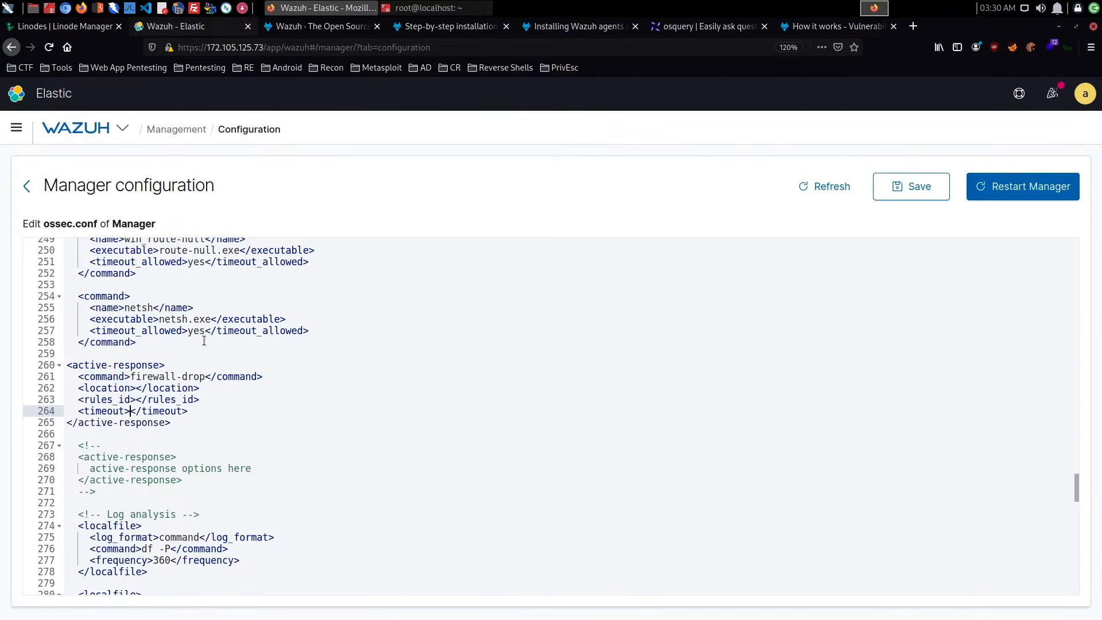
pyautogui.write('1000')
pyautogui.scroll(2, 211, 354)
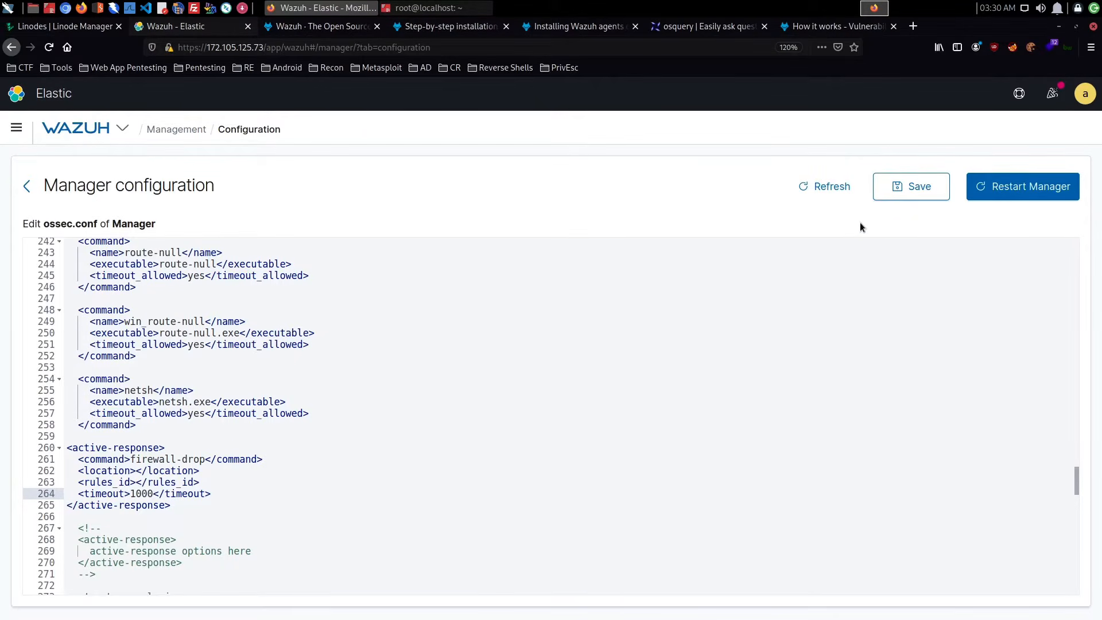
# - Open the Wazuh app in a new browser tab, switch to it and dismiss the tenant selection
pyautogui.click(122, 128)
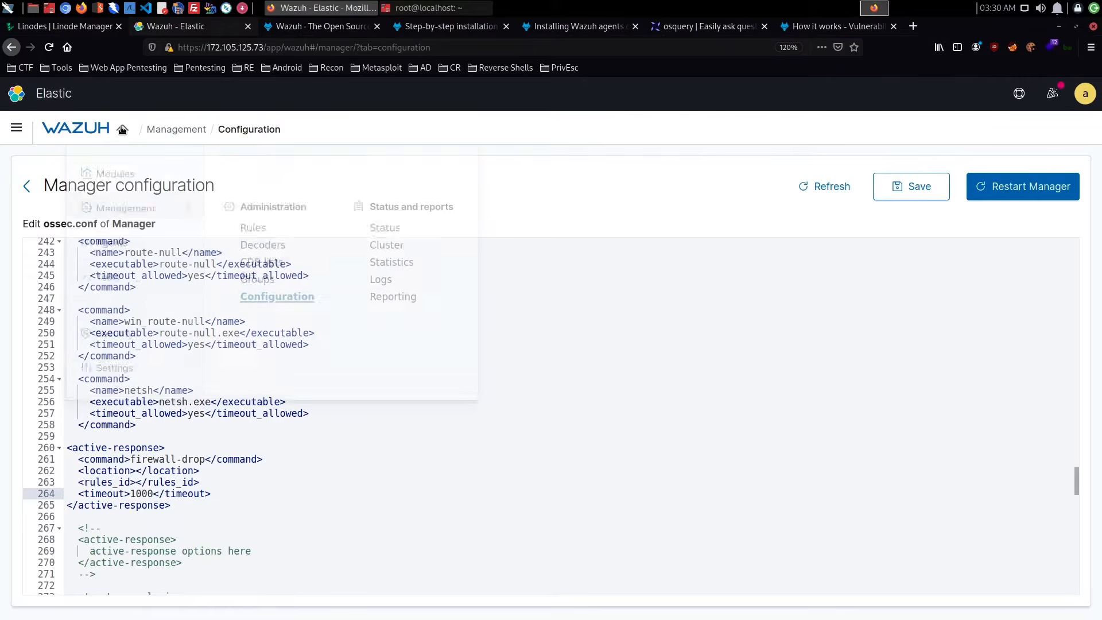
pyautogui.click(122, 130)
pyautogui.click(16, 128)
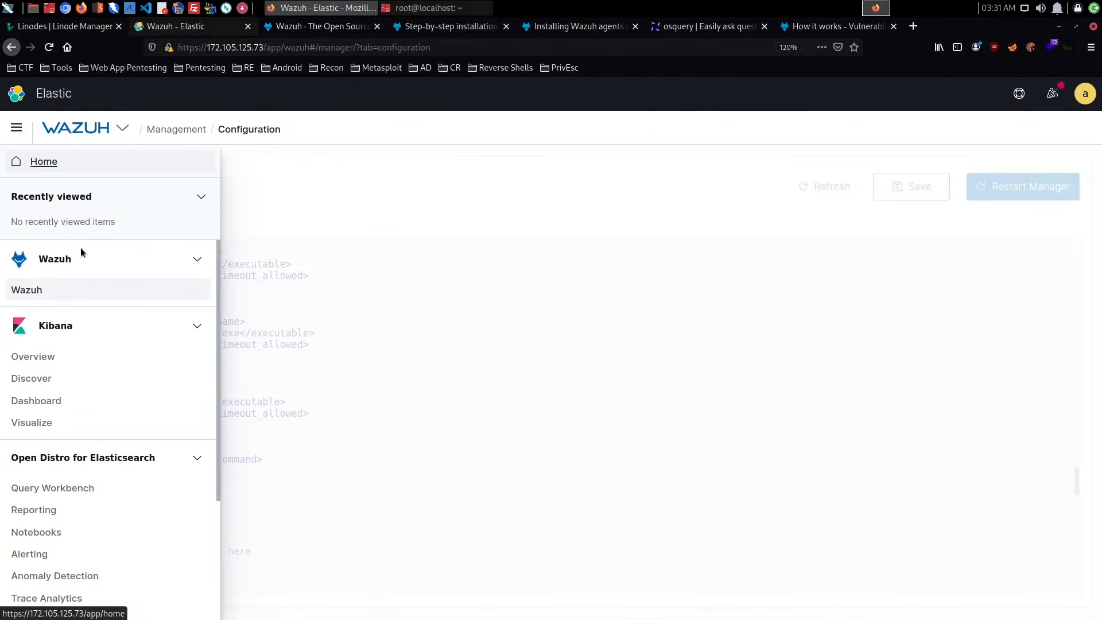
pyautogui.rightClick(46, 299)
pyautogui.click(64, 305)
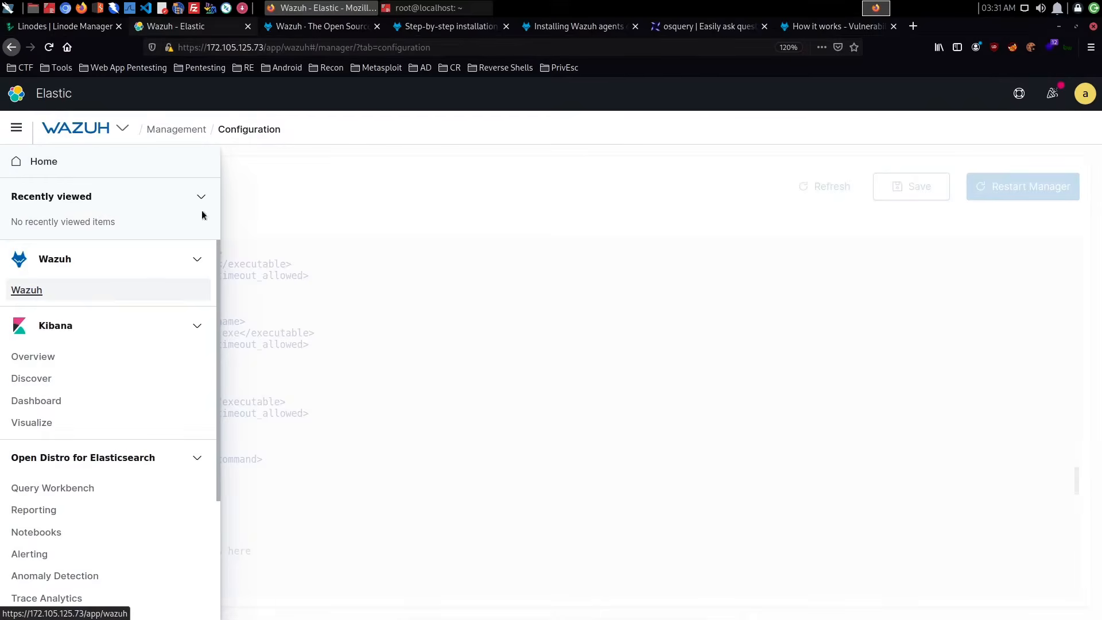
pyautogui.click(318, 29)
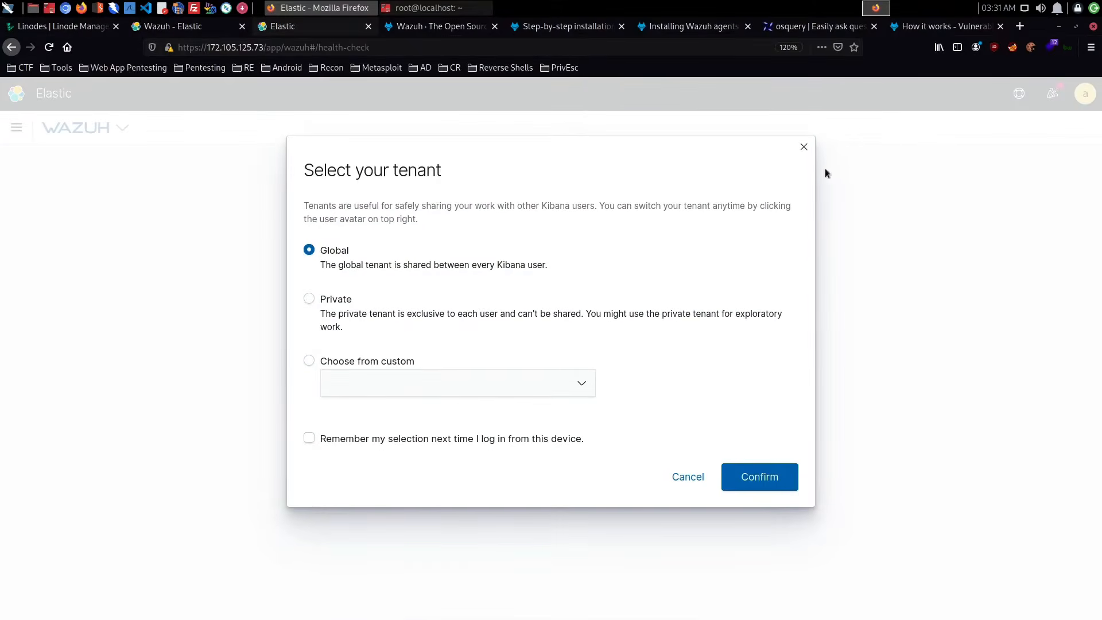
pyautogui.click(802, 147)
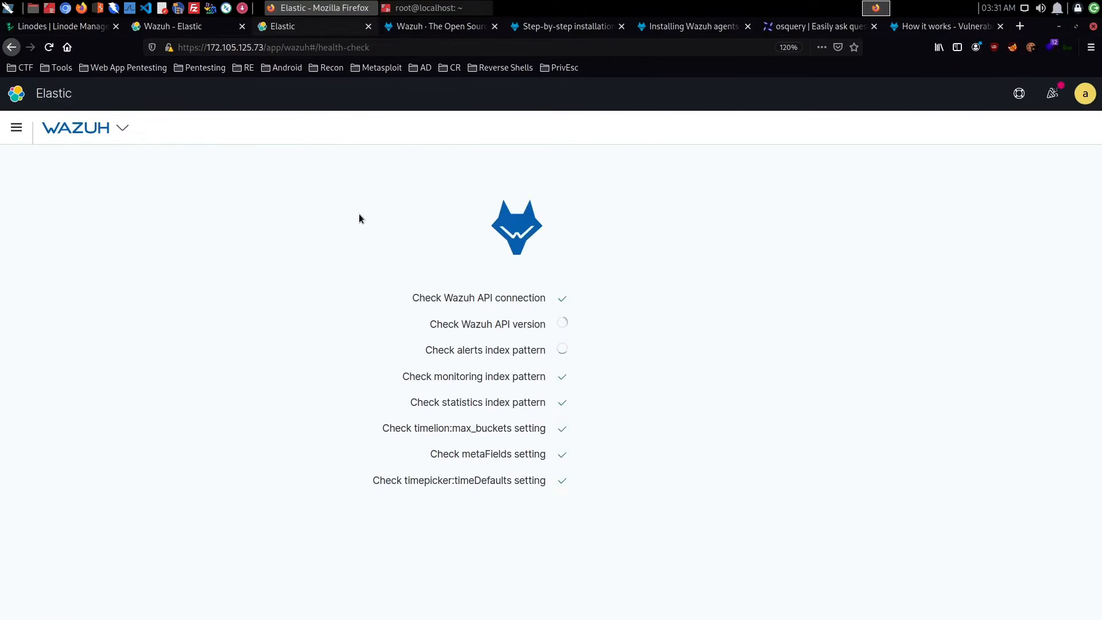
# - Open the overview of the Ubuntu agent localhost (002) from the Wazuh agents list
pyautogui.click(122, 129)
pyautogui.click(112, 239)
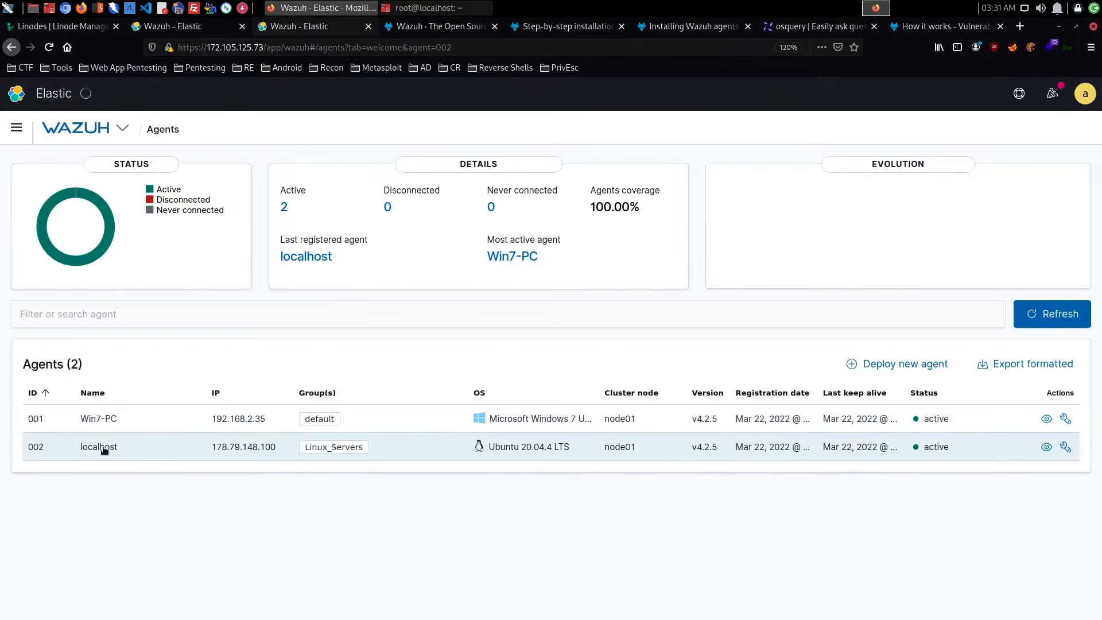
pyautogui.click(102, 446)
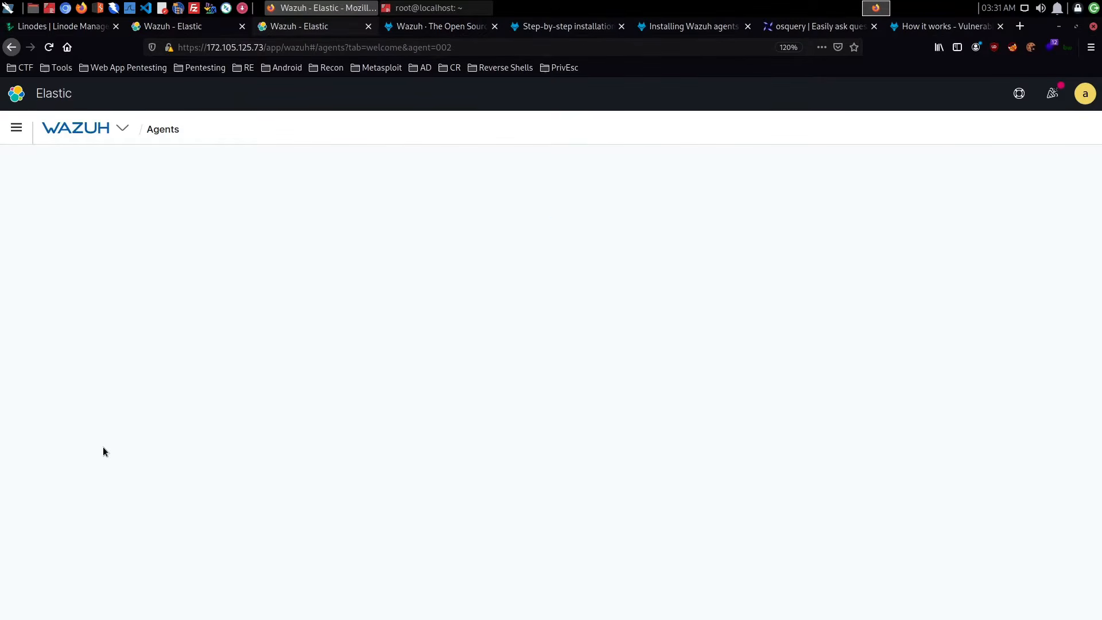
# - Switch to the root@localhost terminal and list the logged-in users again with who
pyautogui.click(436, 8)
pyautogui.press('Up')
pyautogui.press('Up')
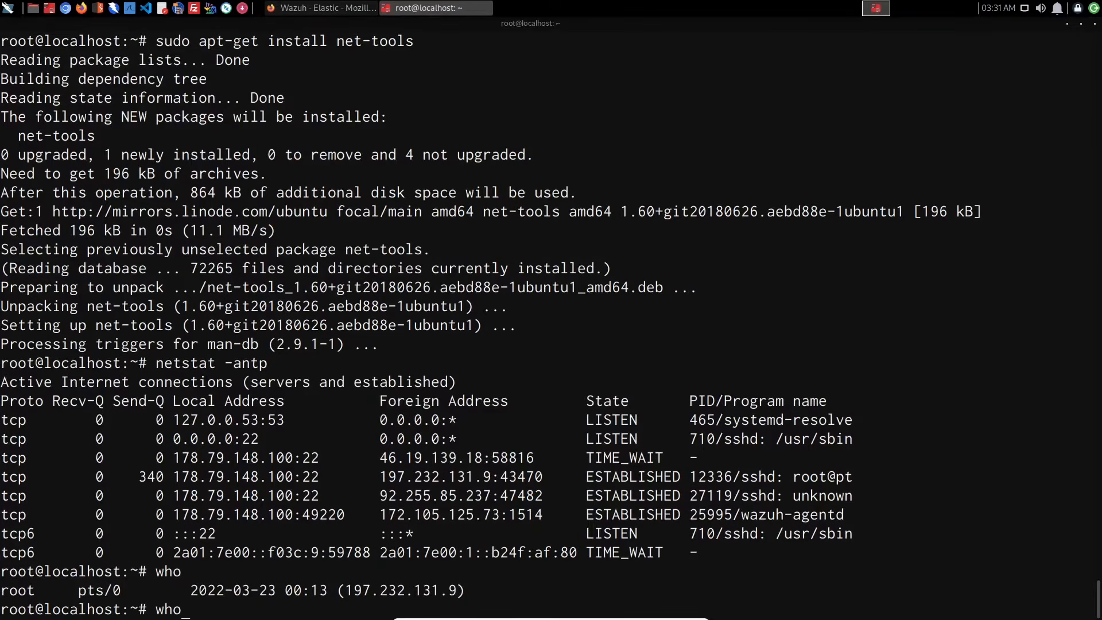
pyautogui.press('Down')
pyautogui.press('Return')
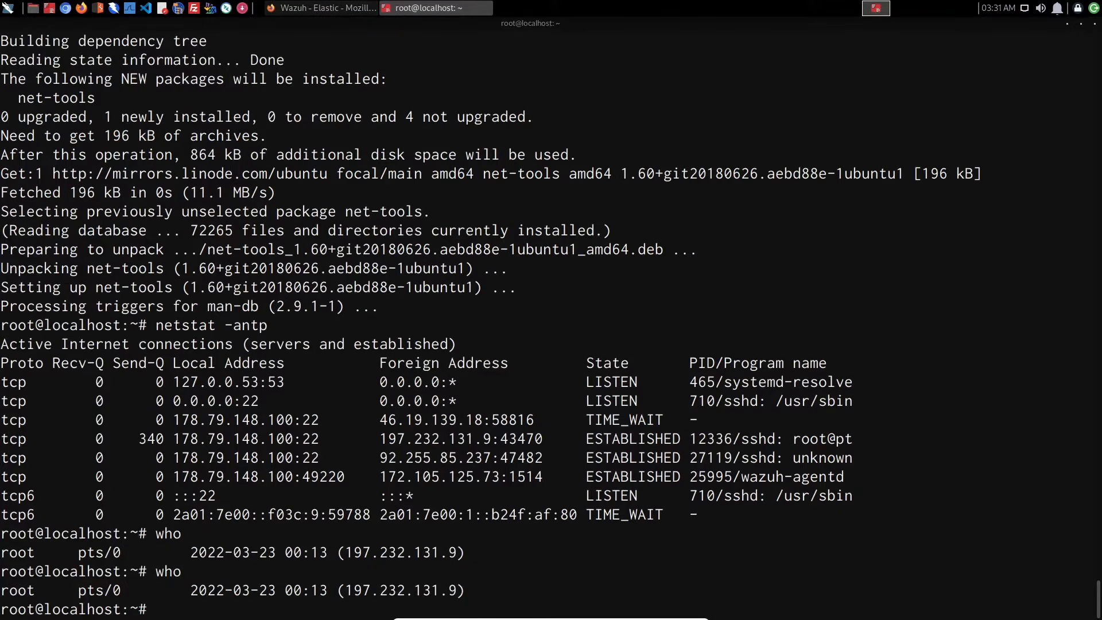
# - Switch to the Linode Manager in the browser, open the Ubuntu-Server Linode and launch its LISH console
pyautogui.click(350, 8)
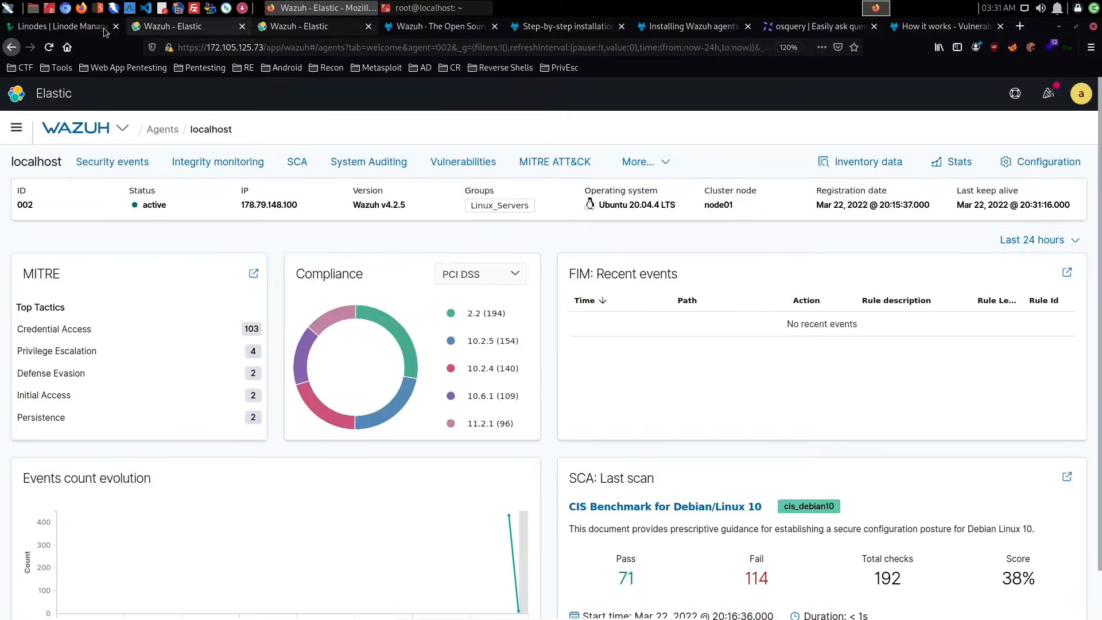
pyautogui.click(86, 25)
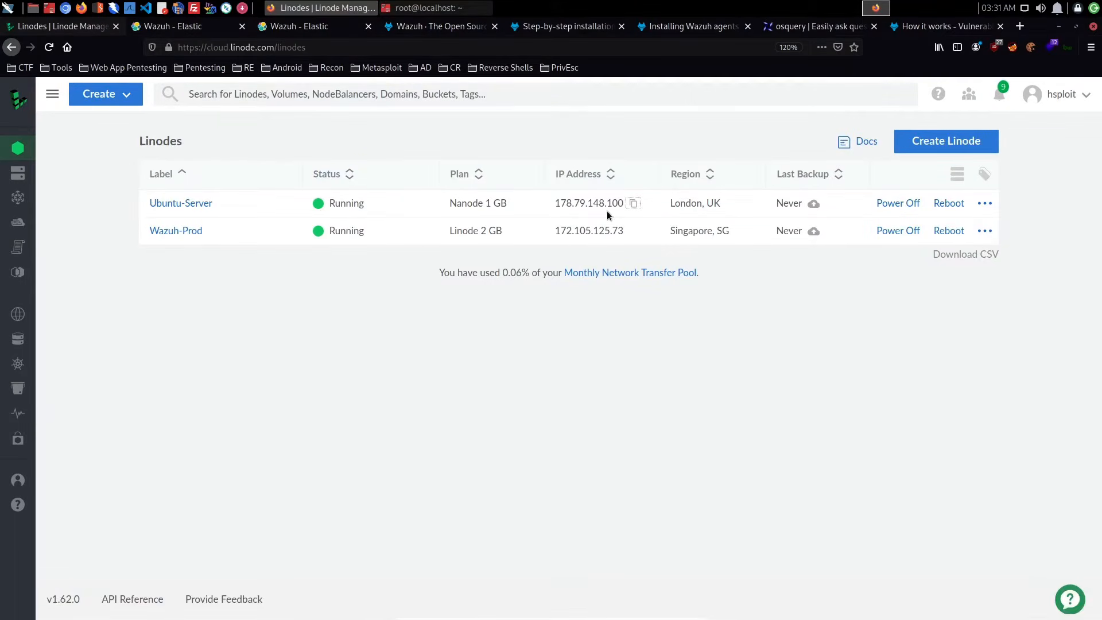
pyautogui.click(198, 205)
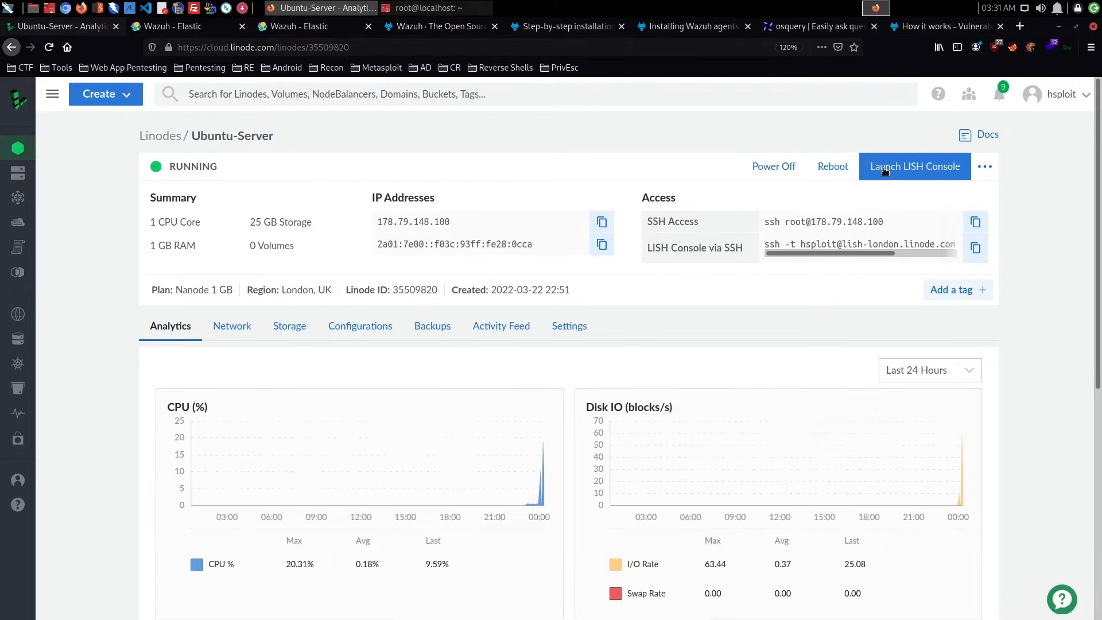
pyautogui.click(887, 169)
# - Return to the root@localhost terminal and run who three times to check for logged-in users
pyautogui.click(533, 8)
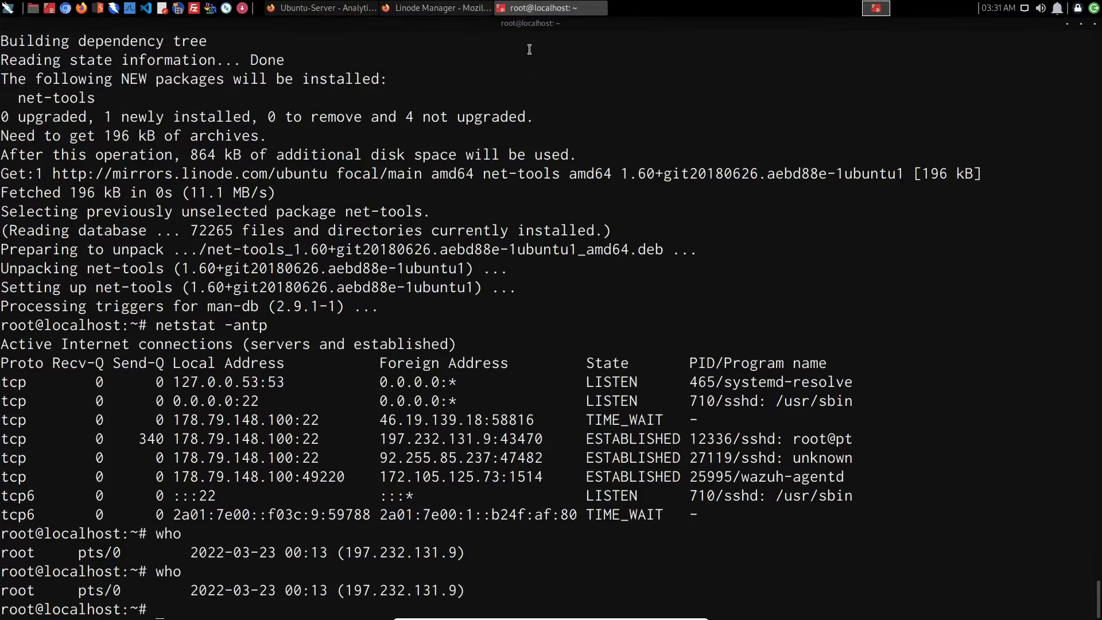
pyautogui.write('who')
pyautogui.press('Return')
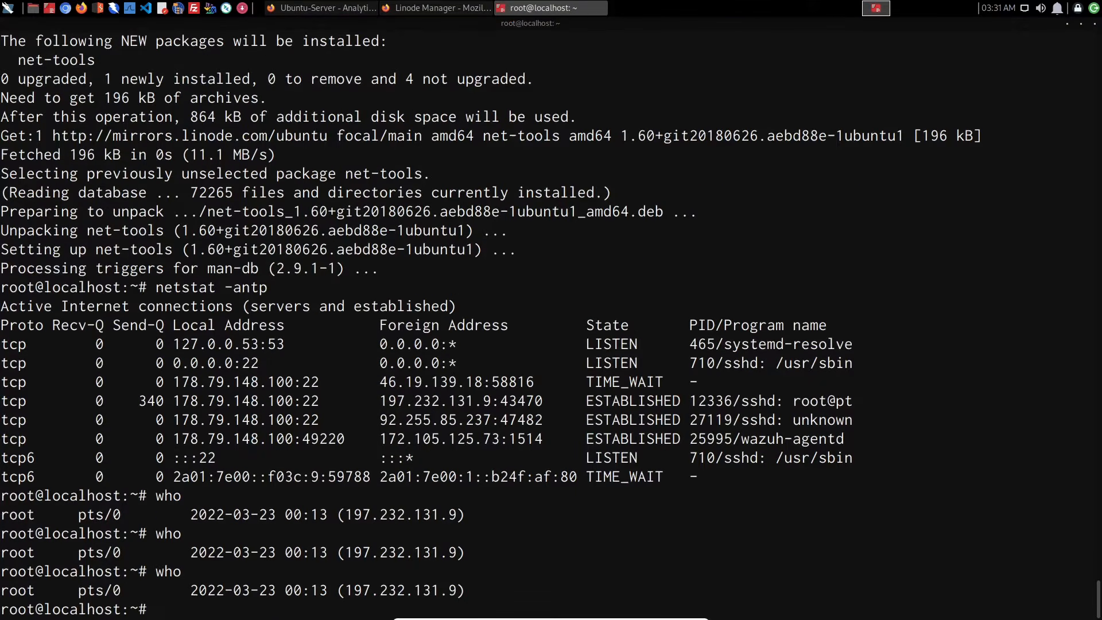
pyautogui.write('who')
pyautogui.press('Return')
pyautogui.write('who')
pyautogui.press('Return')
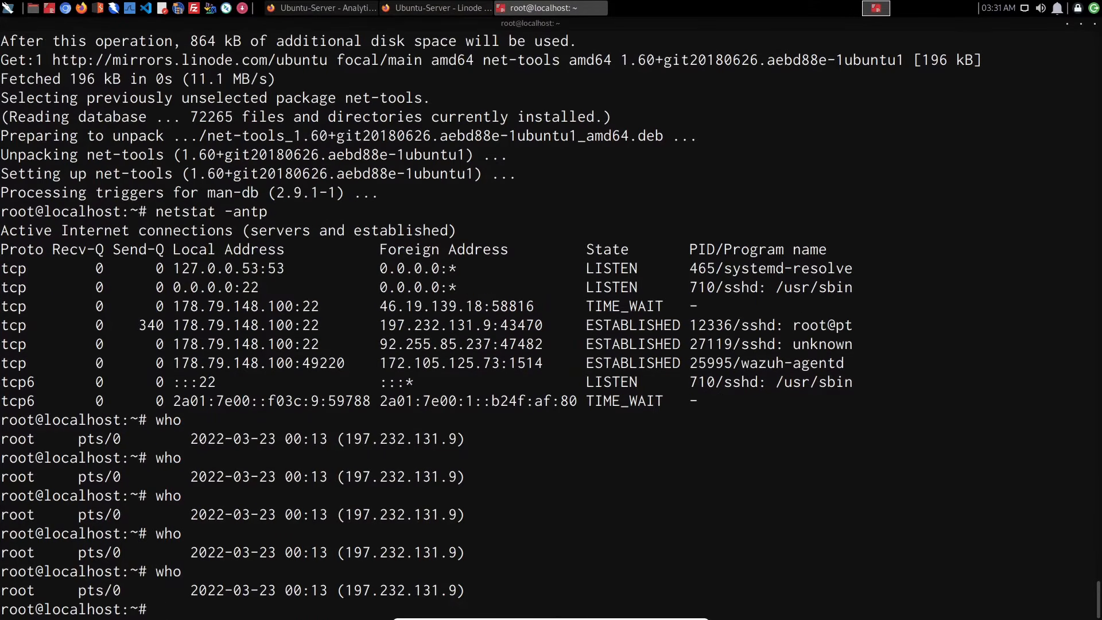
# - Rerun netstat -antp from the command history to list the server's current TCP connections
pyautogui.press('Up')
pyautogui.press('Up')
pyautogui.press('Up')
pyautogui.press('Down')
pyautogui.press('Return')
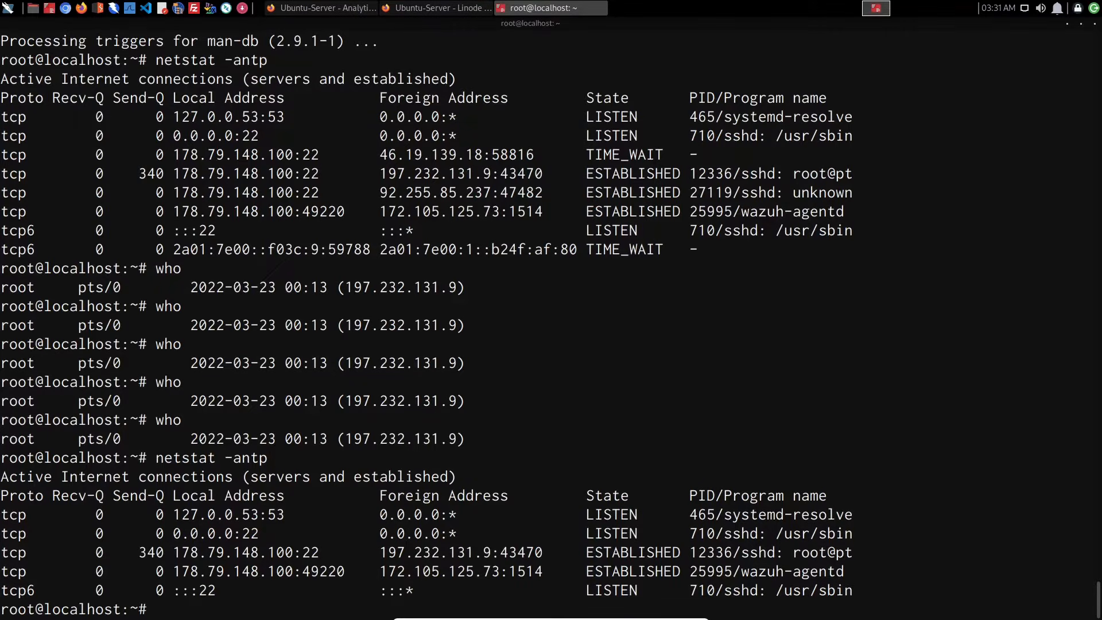
# - Recheck the logged-in users with who, followed by the TCP connections with netstat -antp
pyautogui.press('Up')
pyautogui.press('Up')
pyautogui.press('Return')
pyautogui.press('Up')
pyautogui.press('Up')
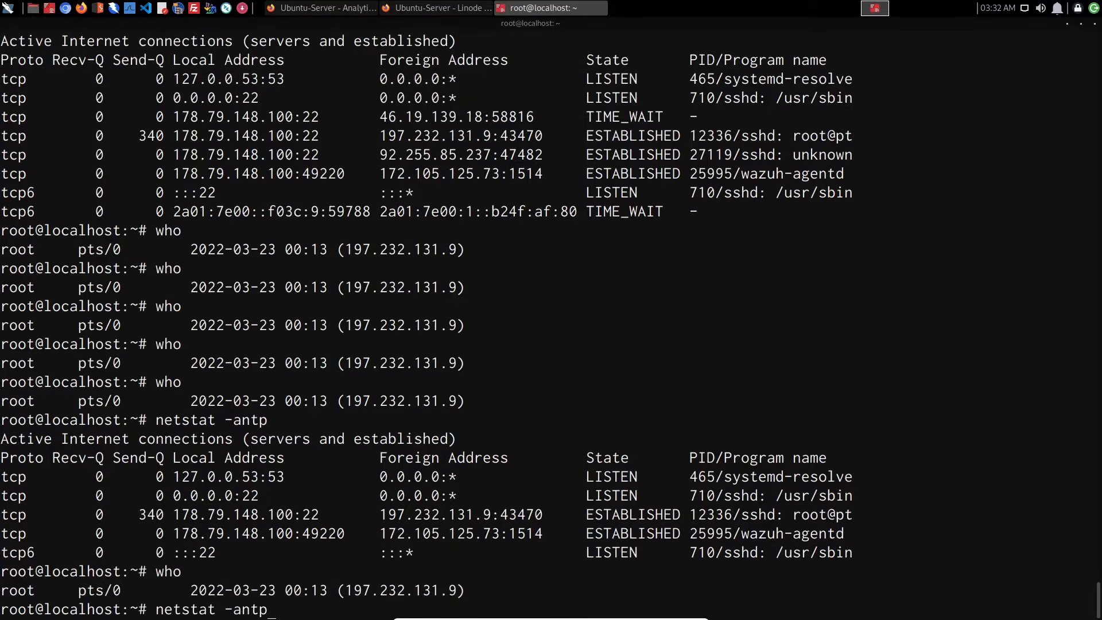
pyautogui.press('Return')
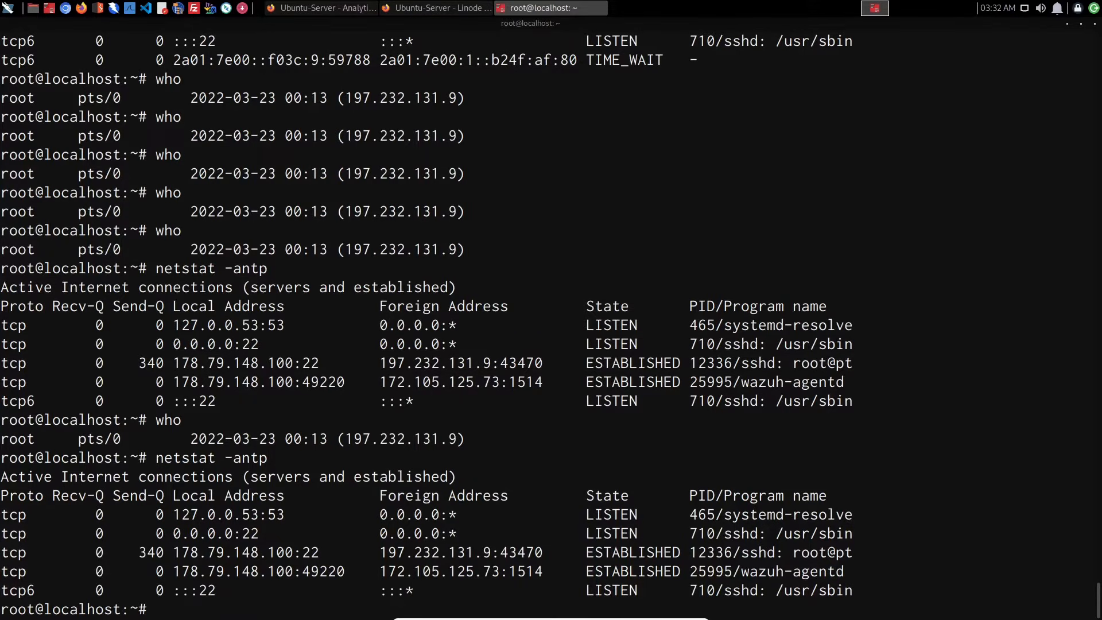
# - Examine the SSH connections from 46.19.139.18 and 92.255.85.237 in the earlier netstat output, highlighting their rows
pyautogui.scroll(7, 501, 228)
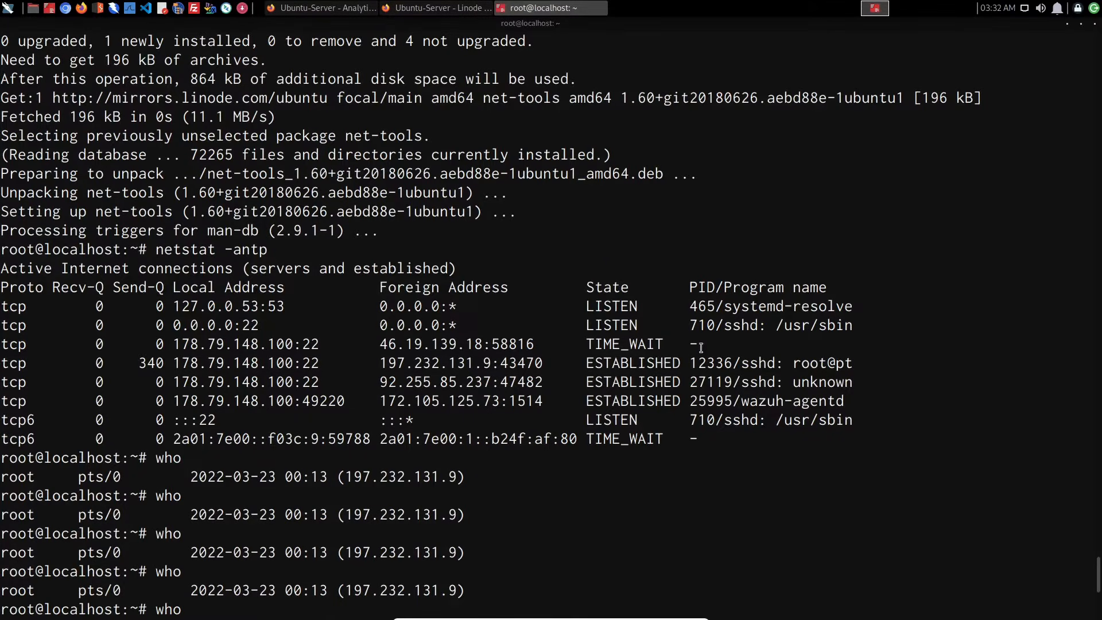
pyautogui.moveTo(704, 344); pyautogui.dragTo(176, 344)
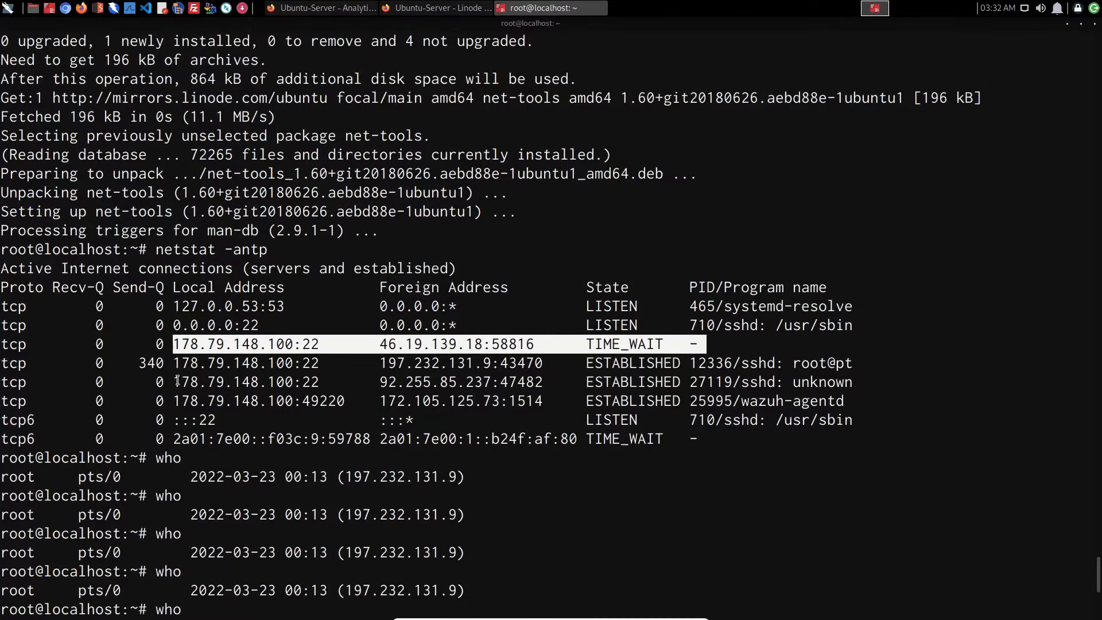
pyautogui.moveTo(181, 382); pyautogui.dragTo(728, 384)
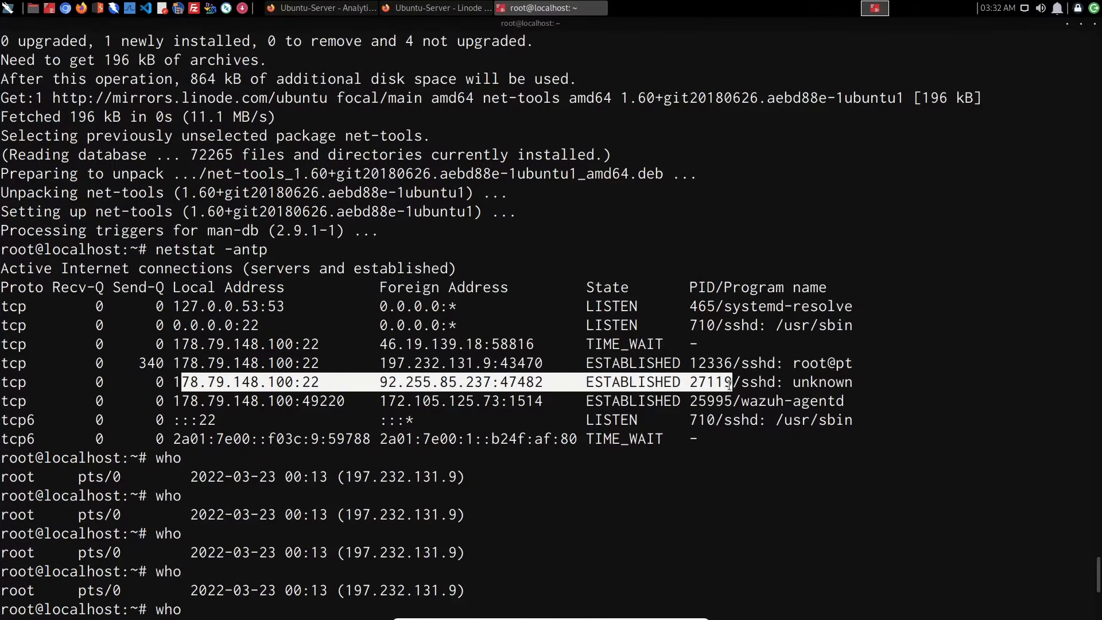
pyautogui.moveTo(729, 385); pyautogui.dragTo(487, 379)
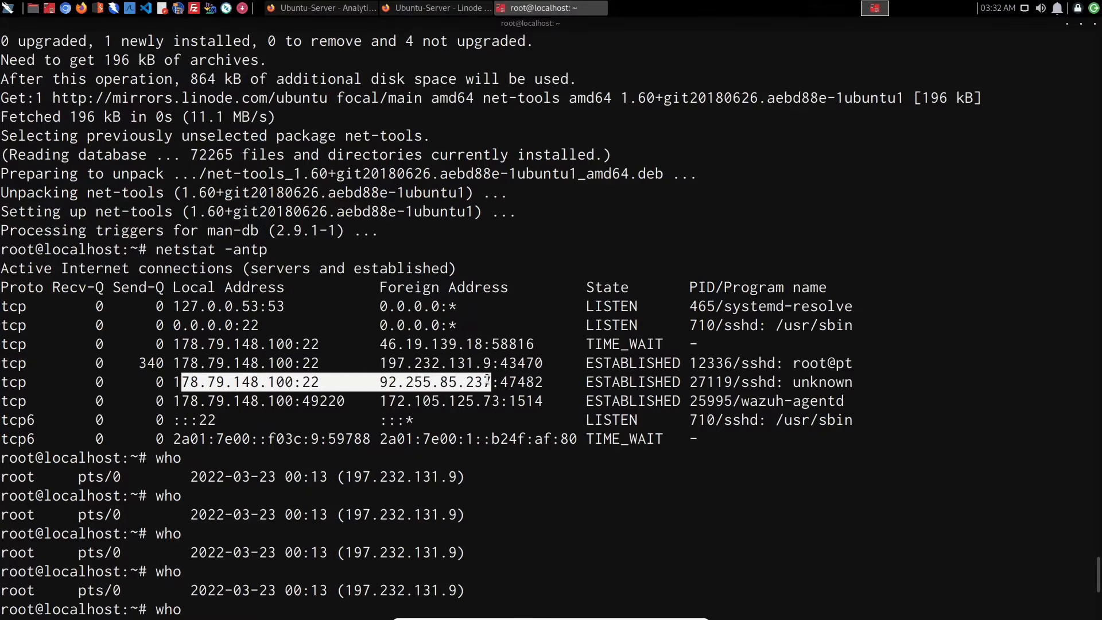
pyautogui.click(487, 380)
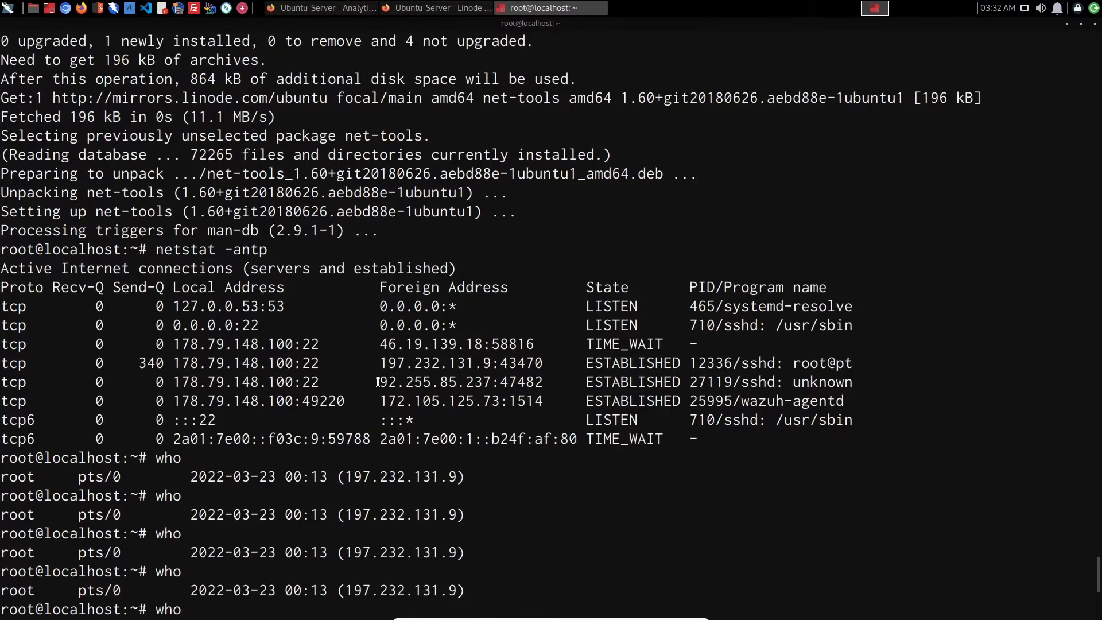
pyautogui.moveTo(379, 383); pyautogui.dragTo(491, 383)
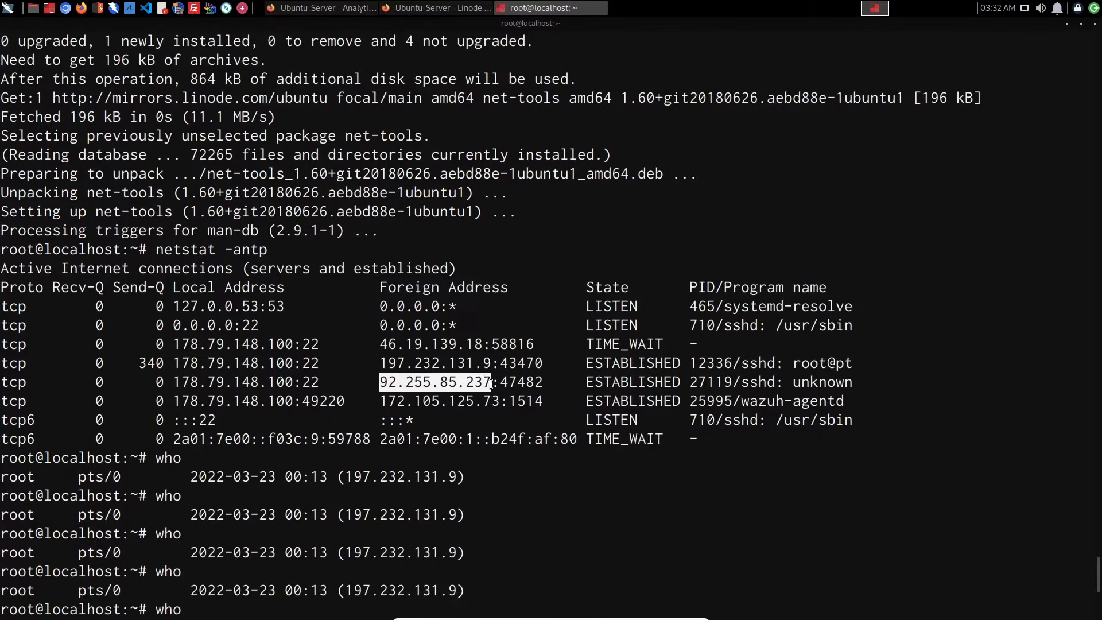
pyautogui.click(462, 390)
pyautogui.moveTo(379, 345); pyautogui.dragTo(634, 347)
pyautogui.moveTo(361, 383); pyautogui.dragTo(807, 383)
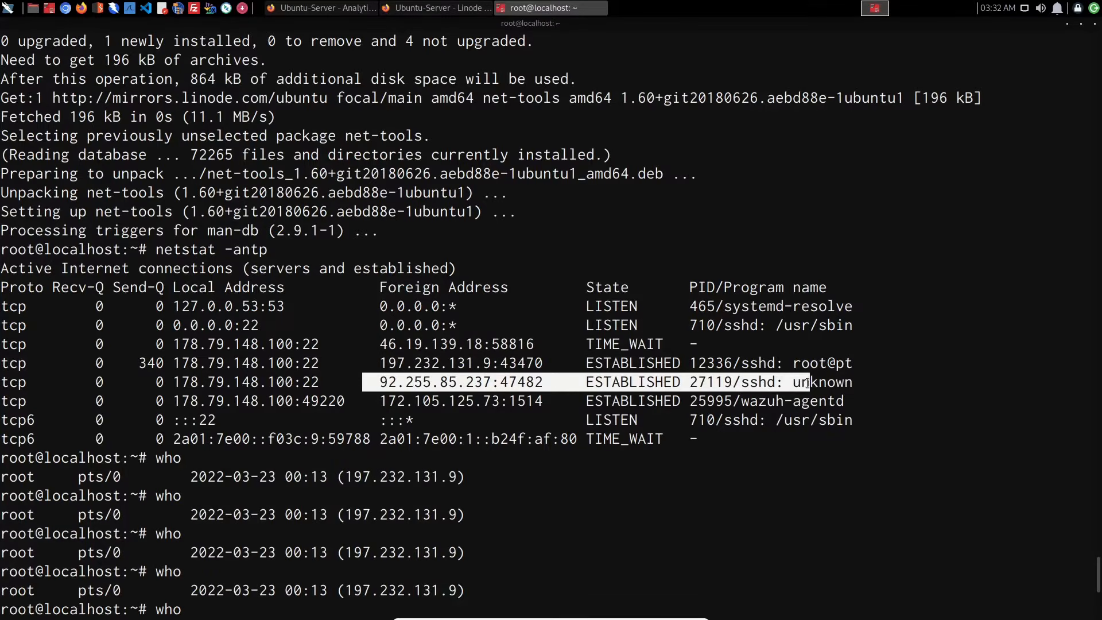
pyautogui.click(782, 416)
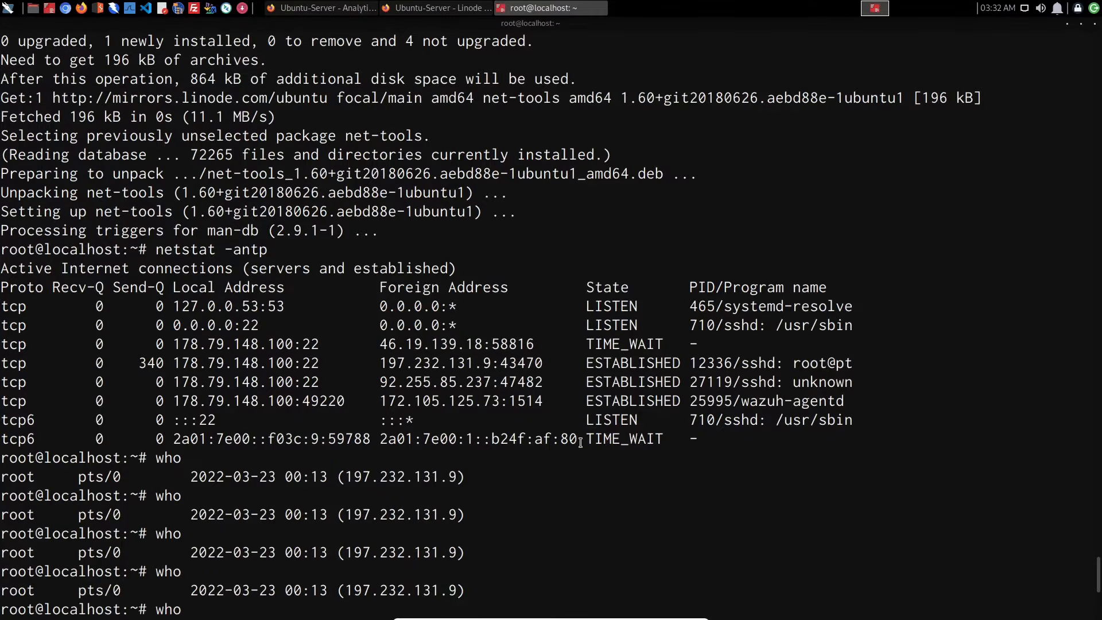
# - Switch to the Ubuntu-Server Lish console and submit the login and password prompts blank to get a fresh login prompt
pyautogui.click(438, 8)
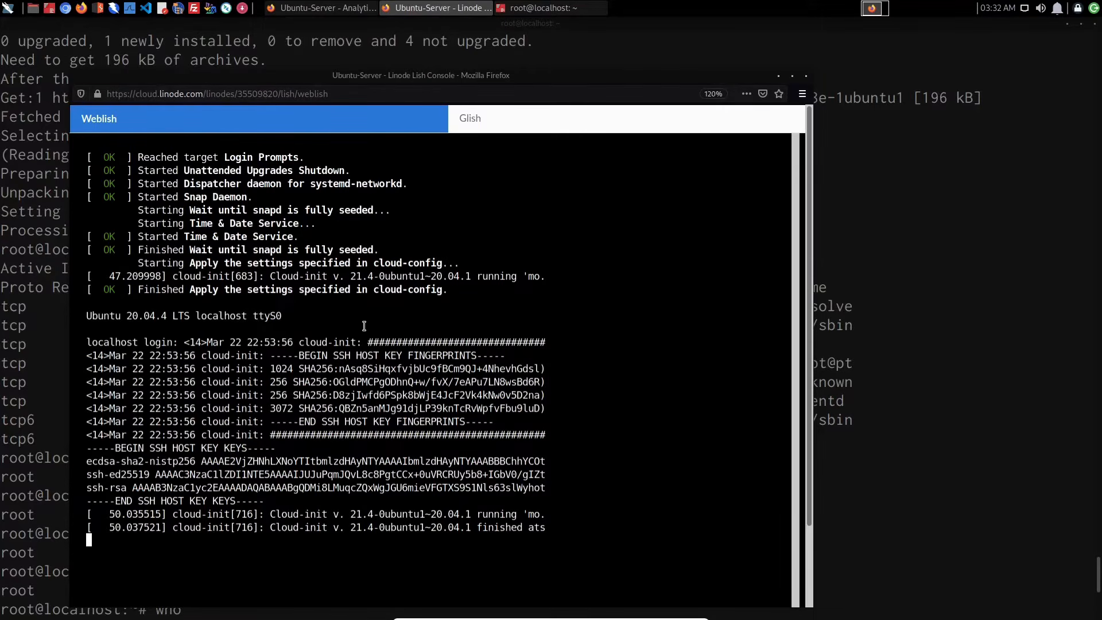
pyautogui.press('Return')
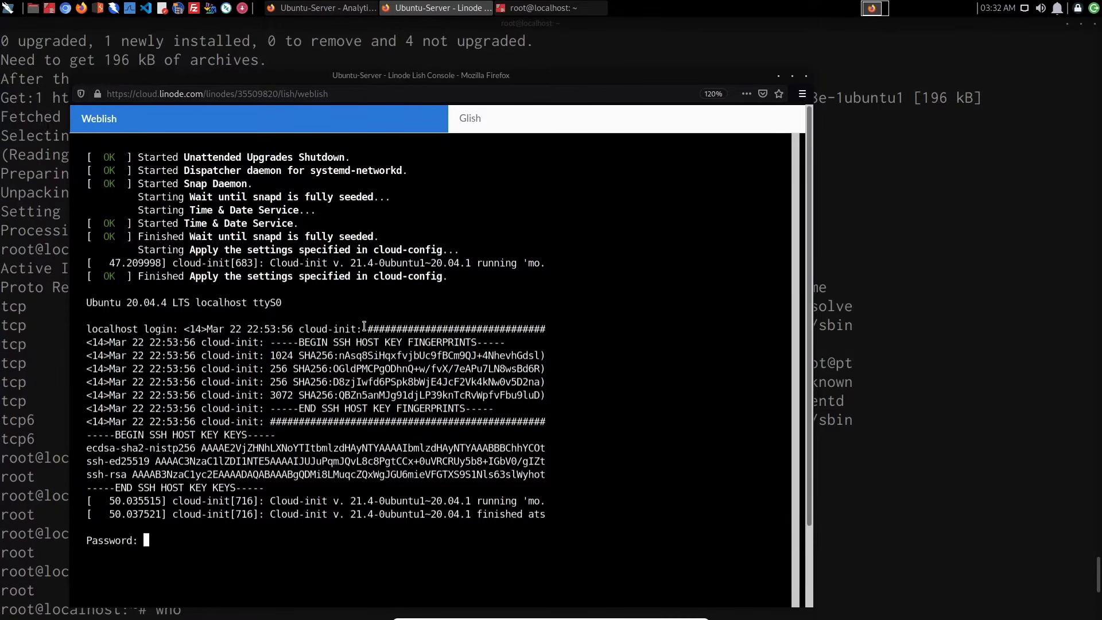
pyautogui.press('Return')
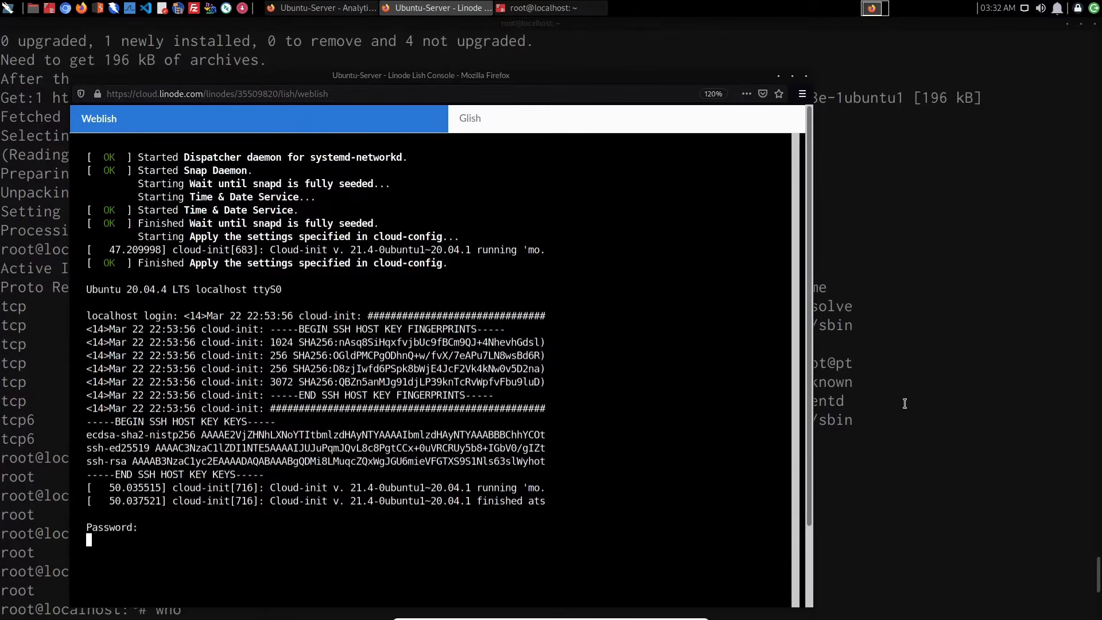
pyautogui.click(452, 11)
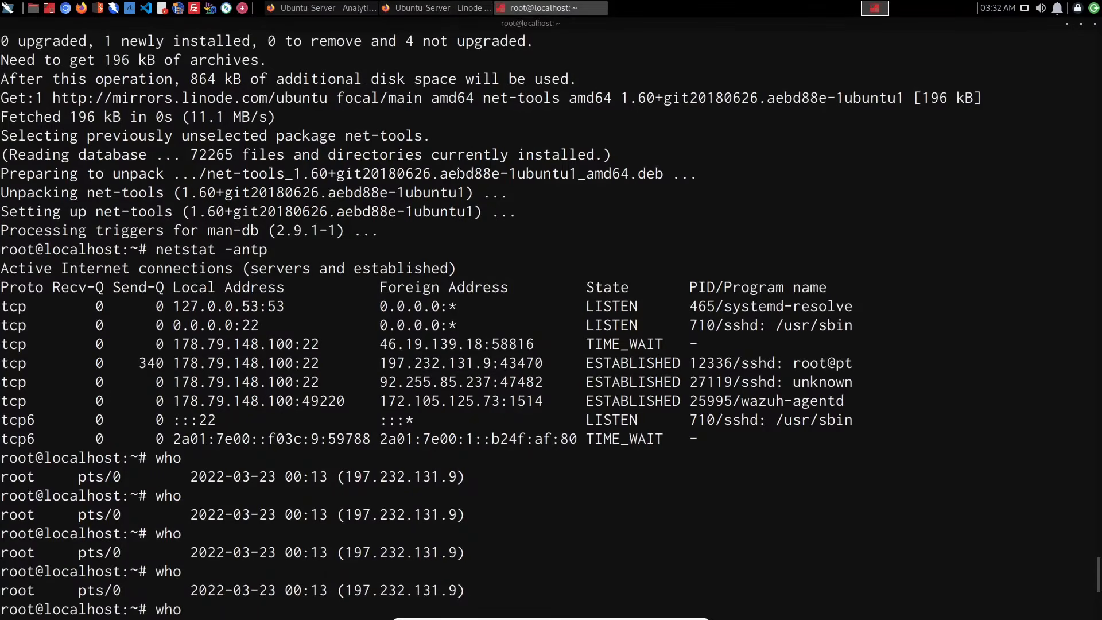
pyautogui.click(452, 11)
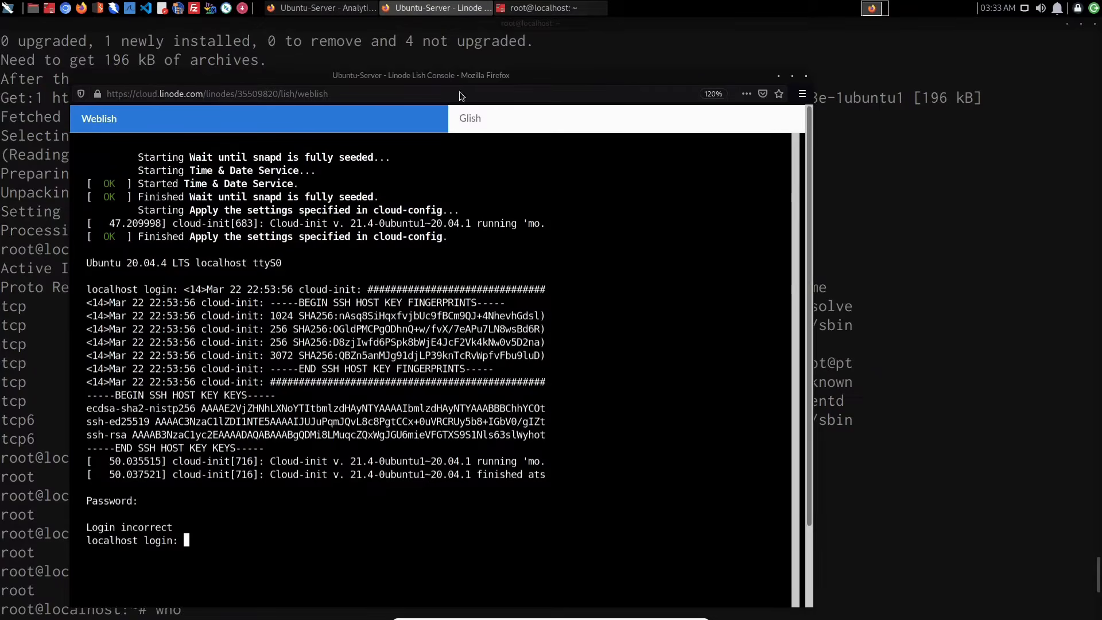
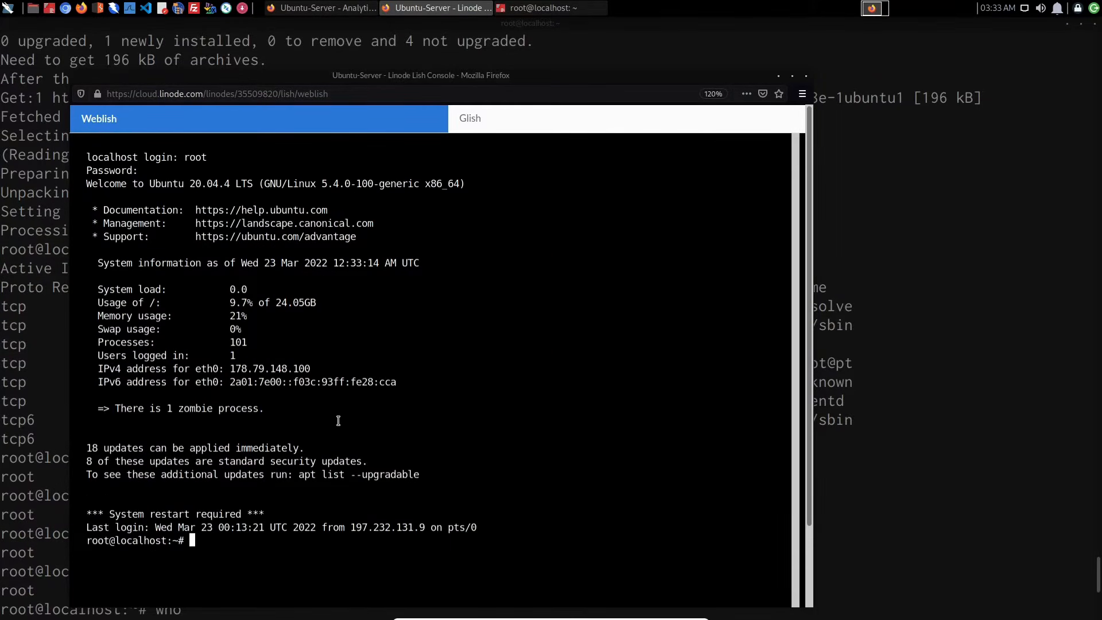
# - Switch to the server's root@localhost terminal and rerun who from the command history to list the logged-in users
pyautogui.click(891, 473)
pyautogui.press('Up')
pyautogui.press('Up')
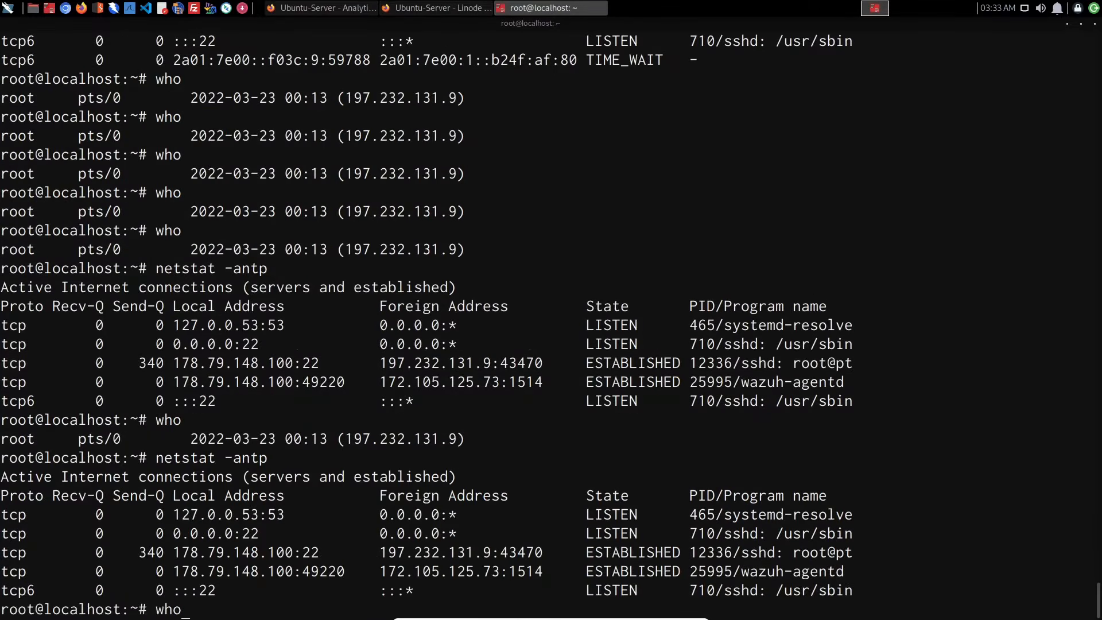
pyautogui.press('Return')
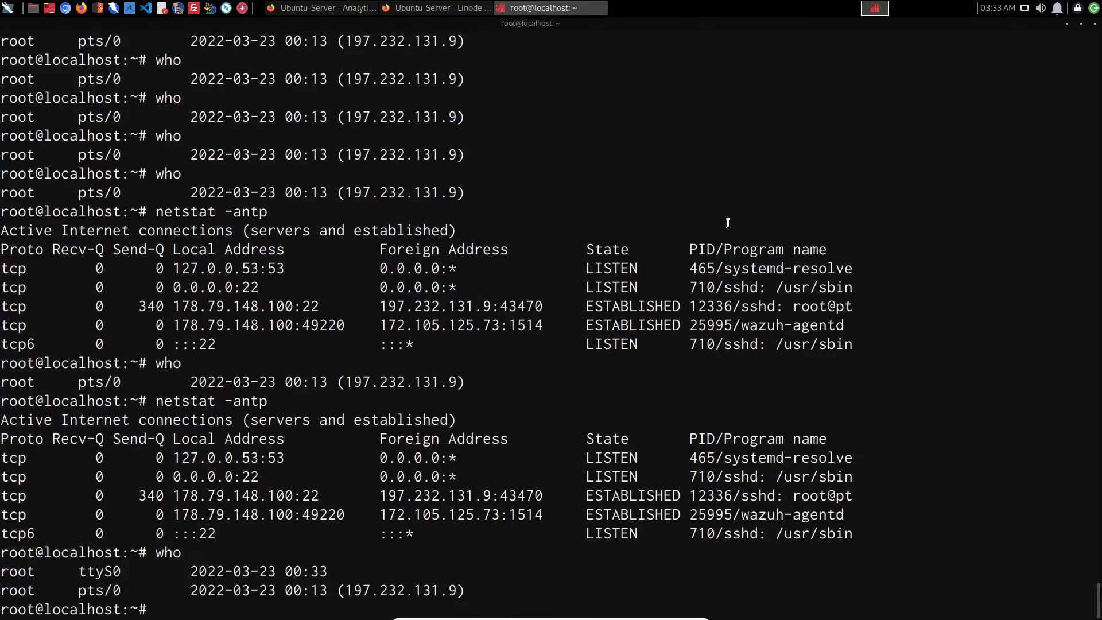
# - In Wazuh, open the localhost agent's security events and filter them to the authentication_success rule group
pyautogui.click(474, 12)
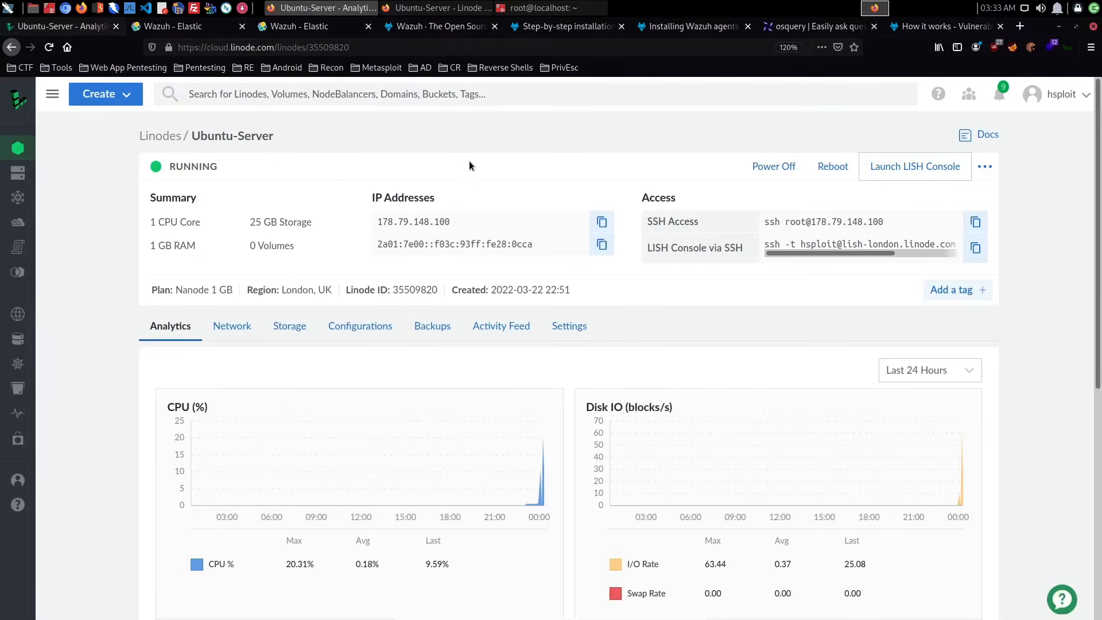
pyautogui.click(315, 29)
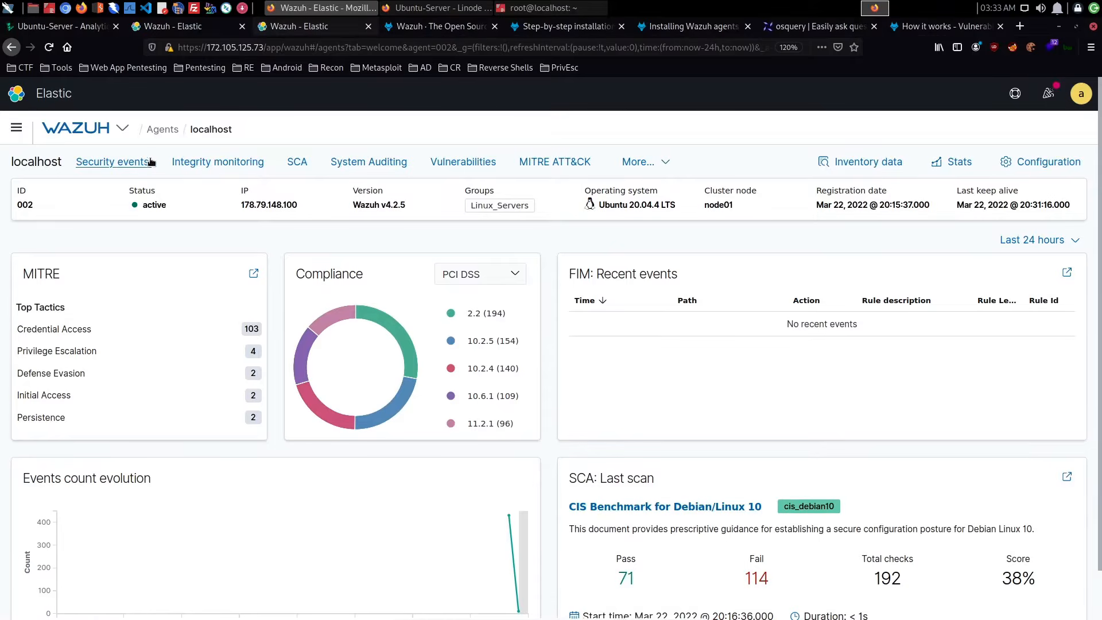
pyautogui.click(113, 162)
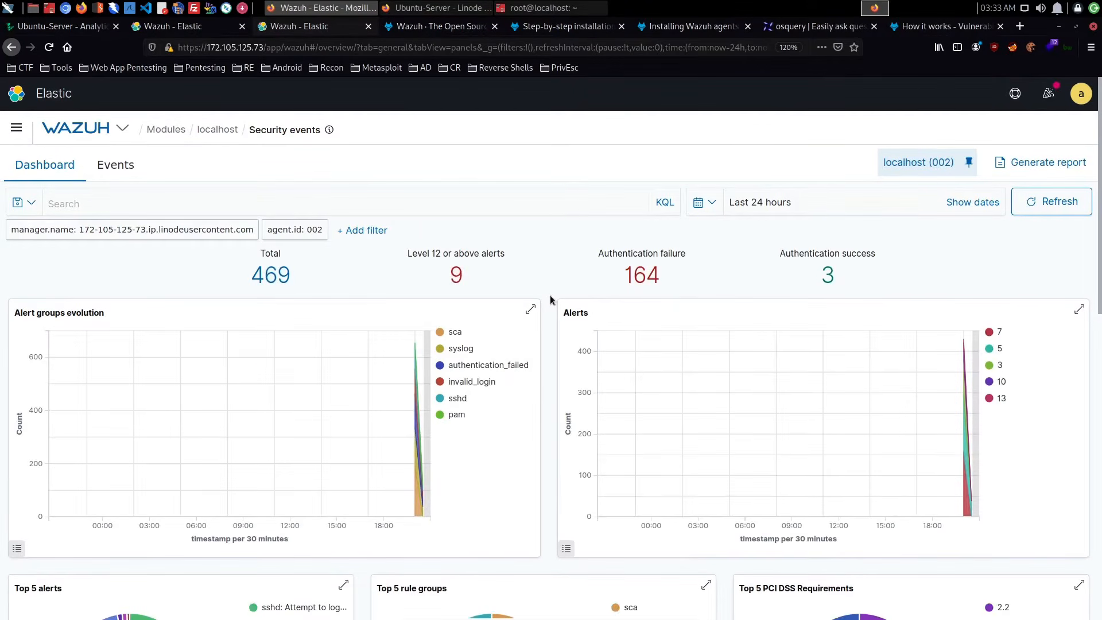
pyautogui.click(828, 274)
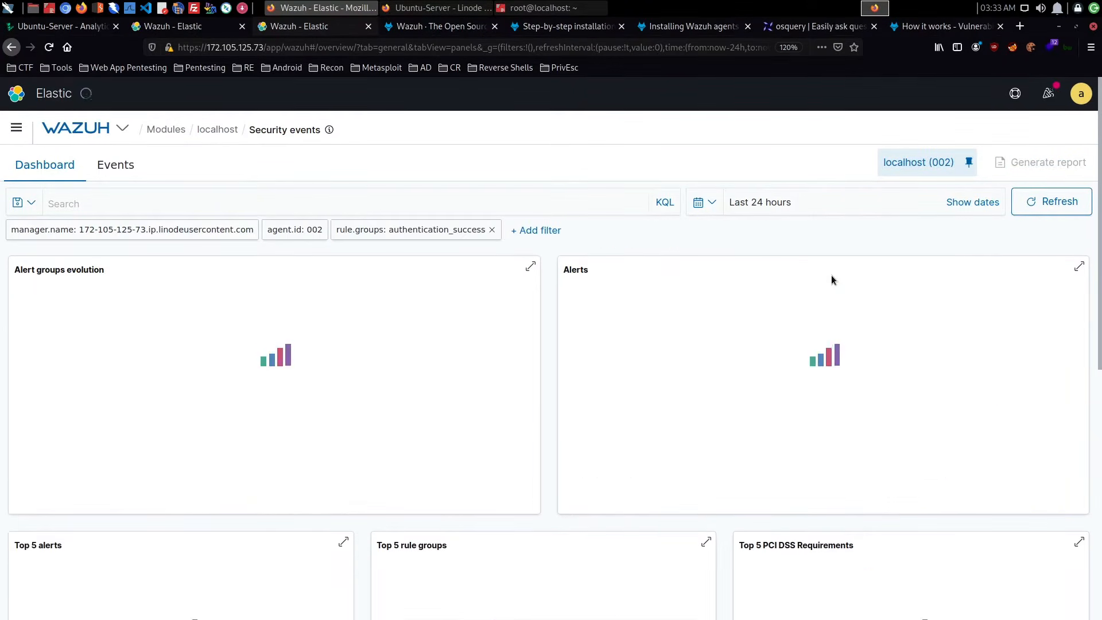
pyautogui.scroll(-6, 657, 333)
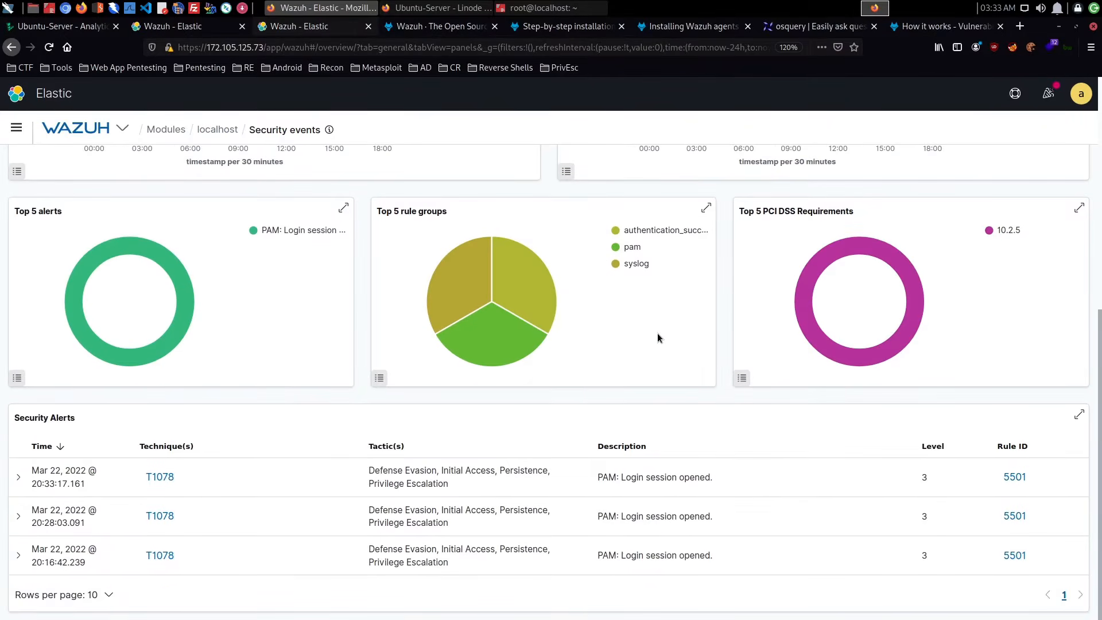
# - Expand the 20:16:42 and 20:28:03 PAM login session alerts and read their full_log details
pyautogui.click(20, 557)
pyautogui.scroll(-3, 205, 536)
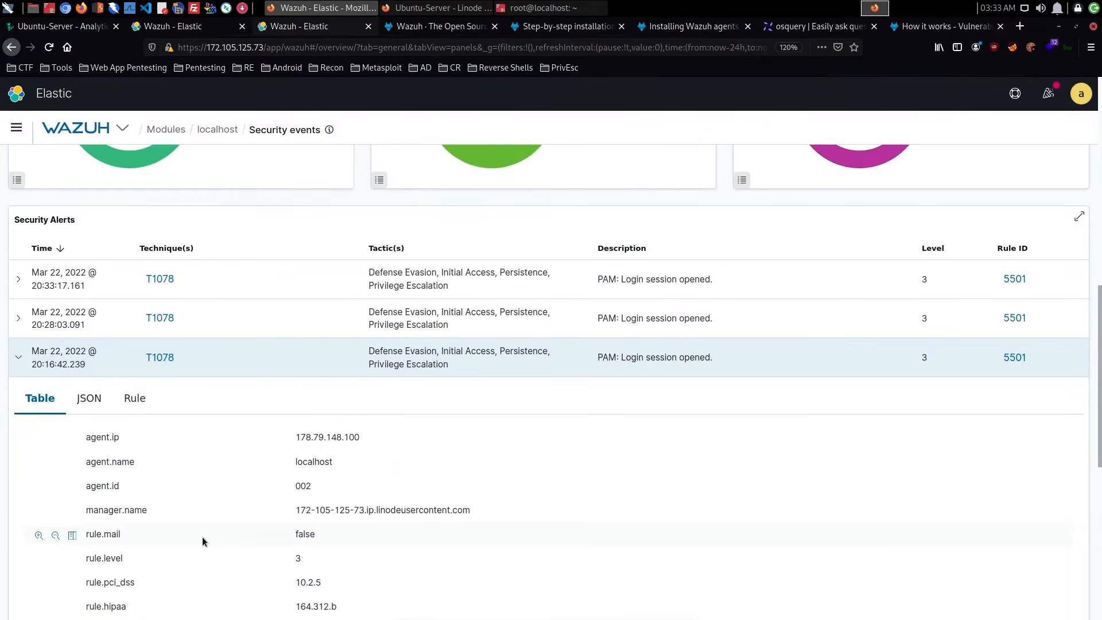
pyautogui.scroll(-6, 202, 535)
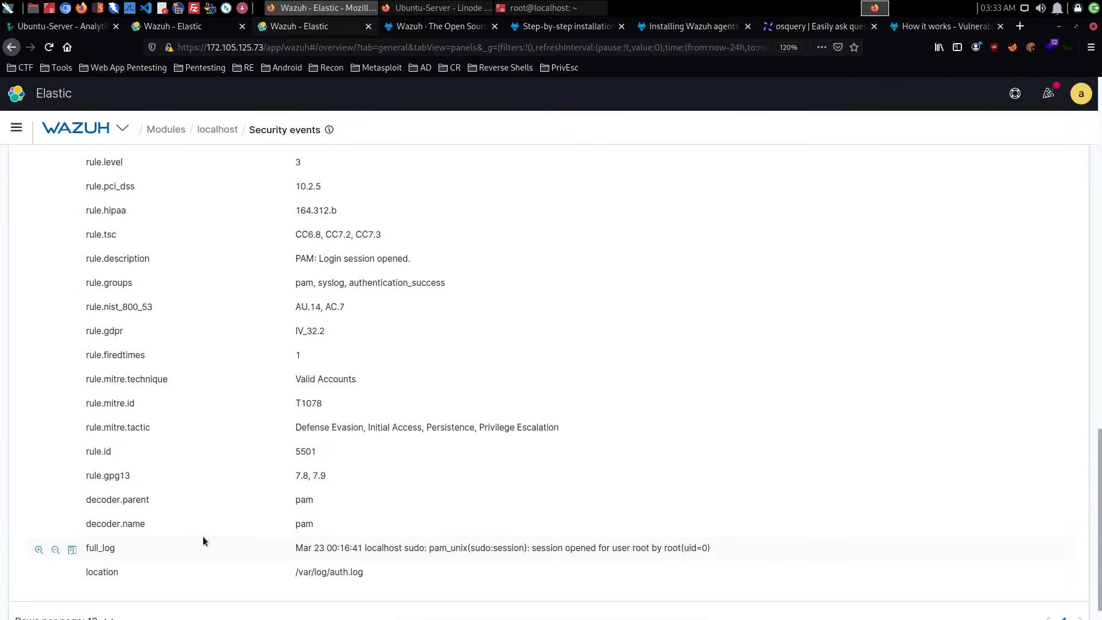
pyautogui.scroll(6, 202, 536)
pyautogui.click(24, 399)
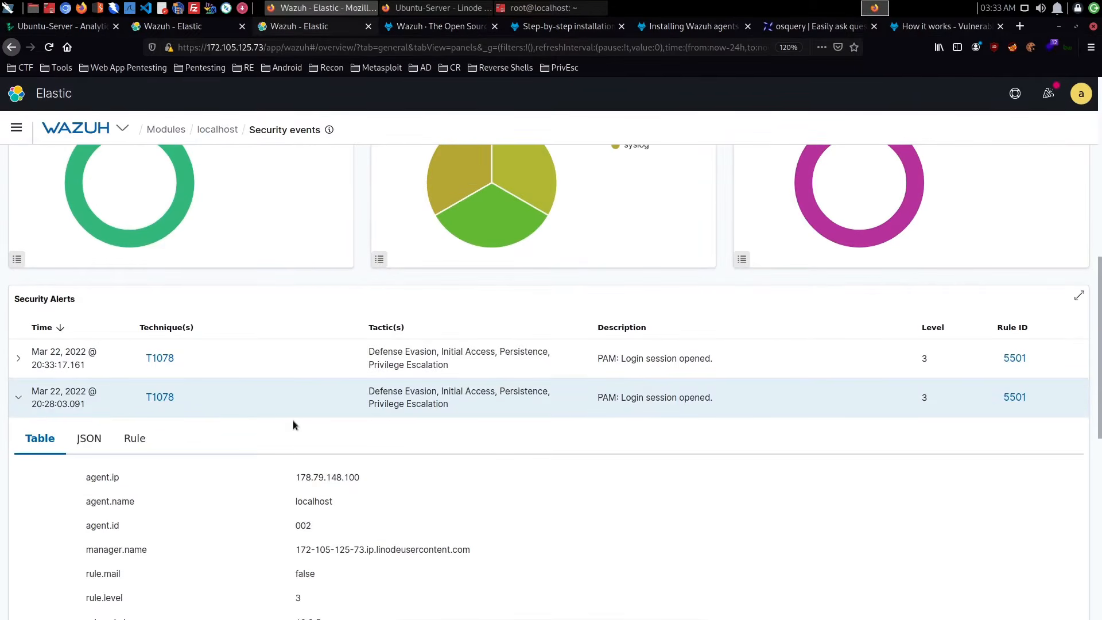
pyautogui.scroll(-8, 292, 420)
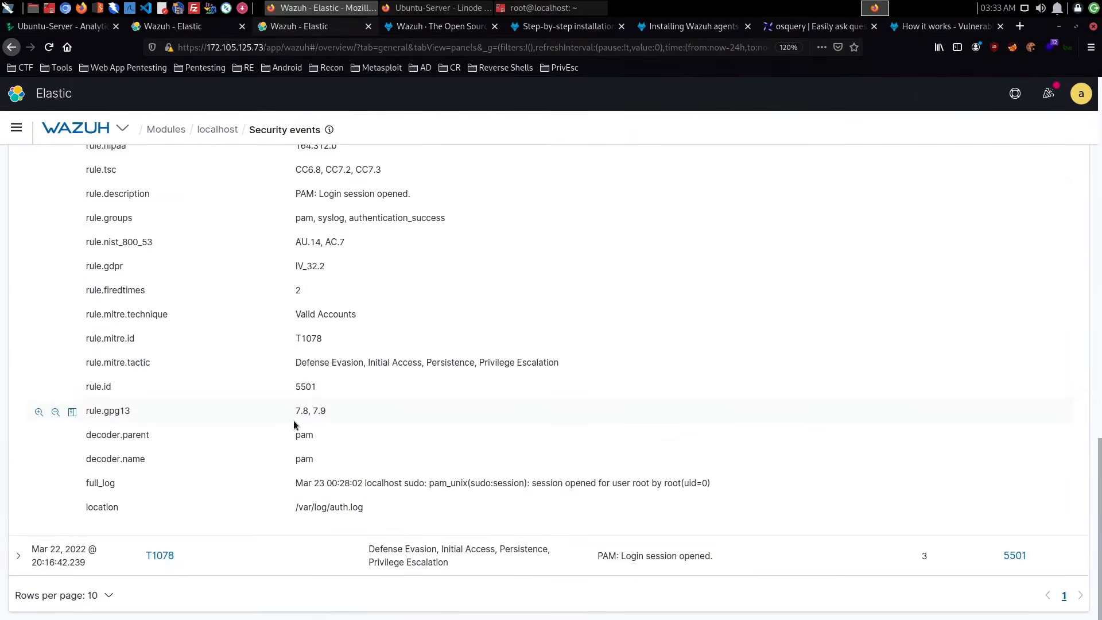
pyautogui.scroll(8, 294, 420)
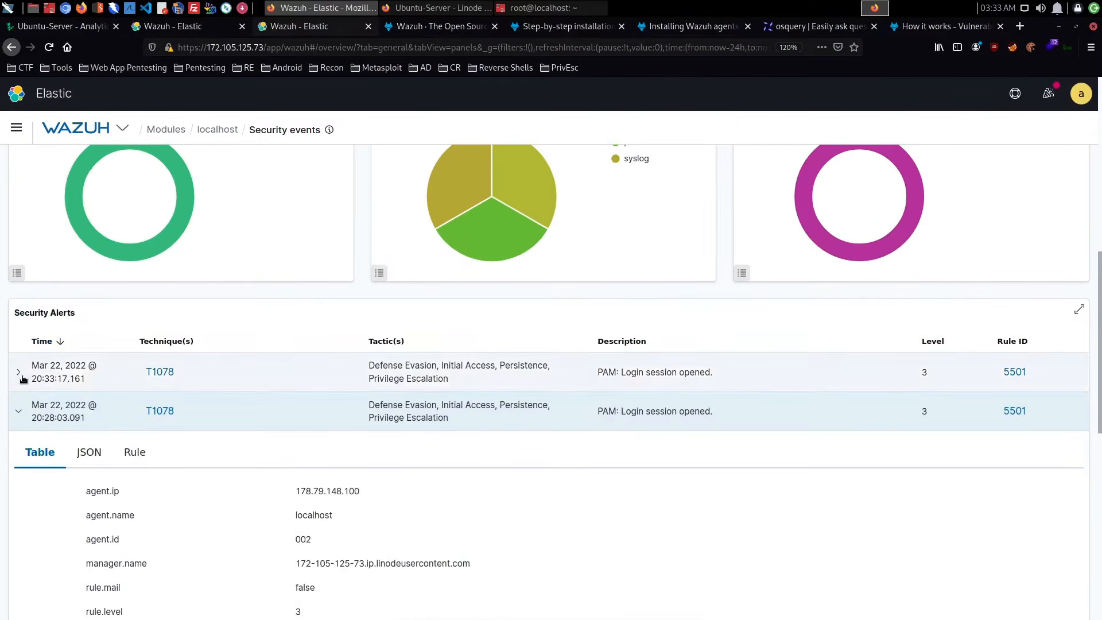
# - Examine the 20:33:17 PAM login session alert's details and recheck the full_log of the 20:16:42 alert
pyautogui.click(23, 376)
pyautogui.scroll(-6, 281, 400)
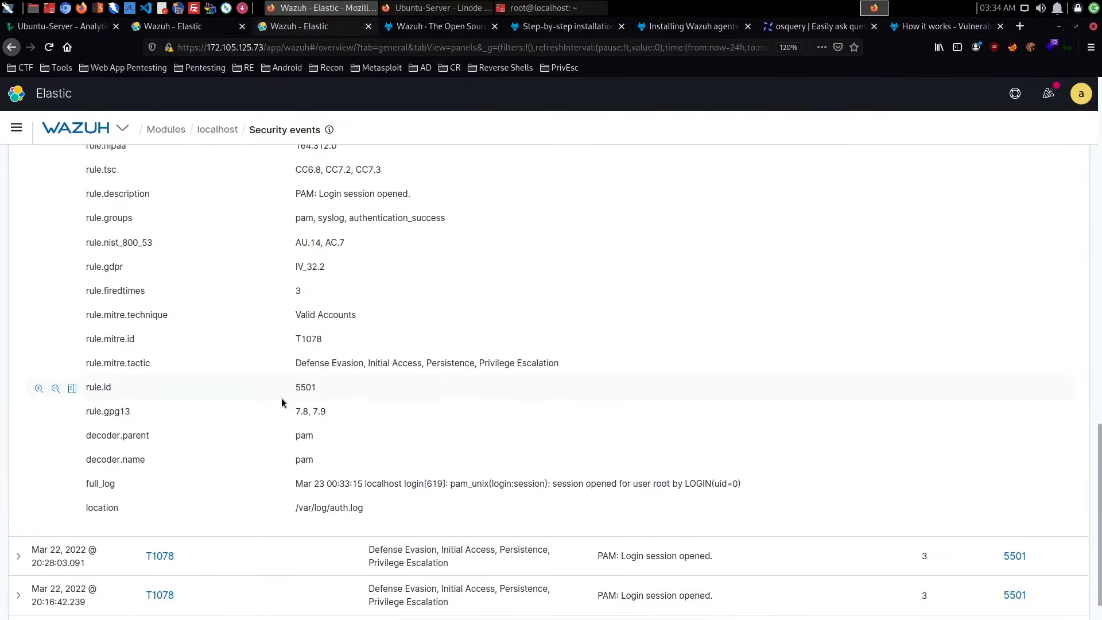
pyautogui.scroll(6, 281, 398)
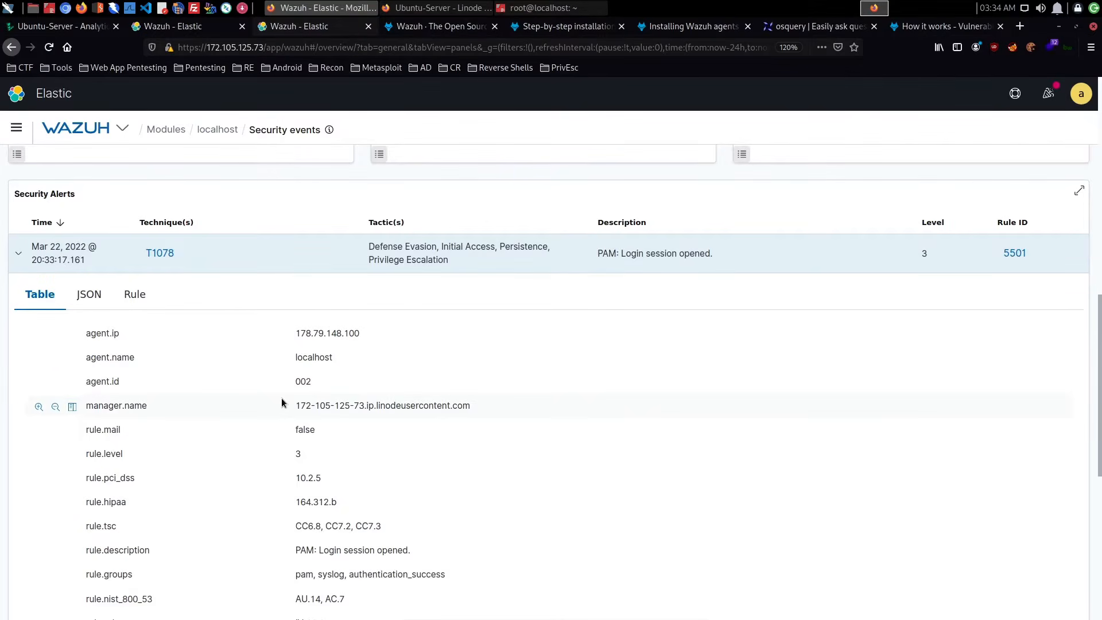
pyautogui.scroll(-7, 281, 398)
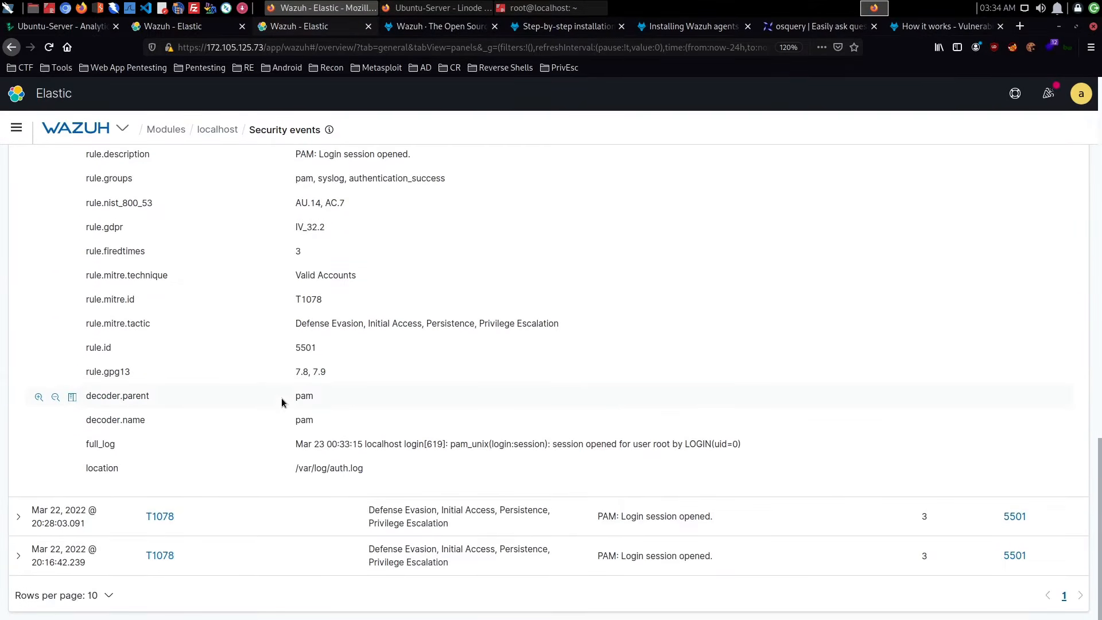
pyautogui.click(35, 555)
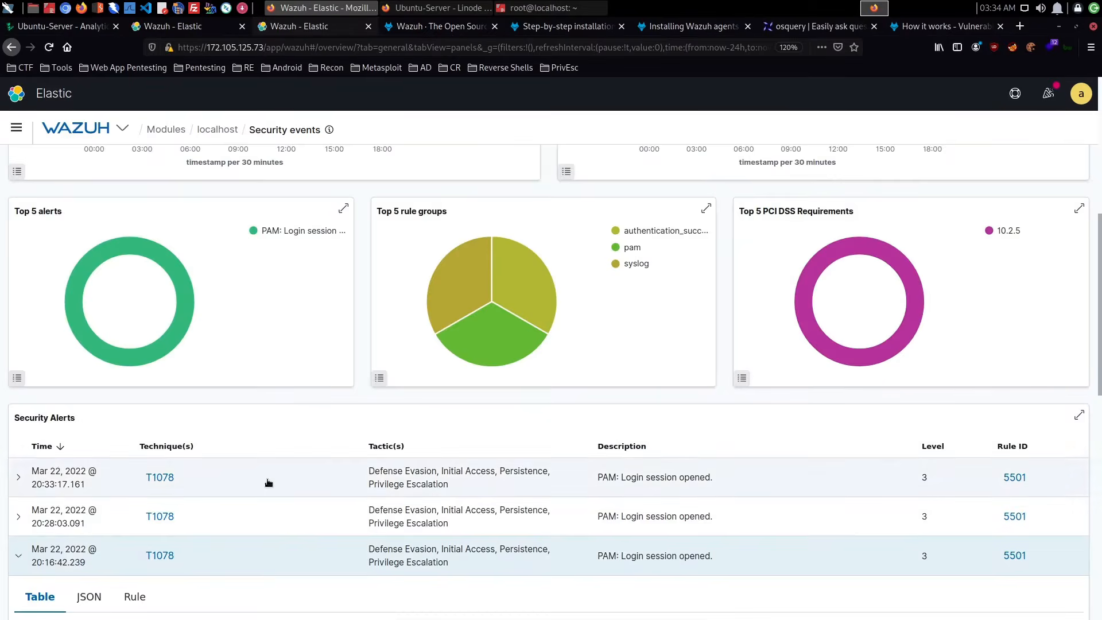
pyautogui.scroll(-13, 268, 482)
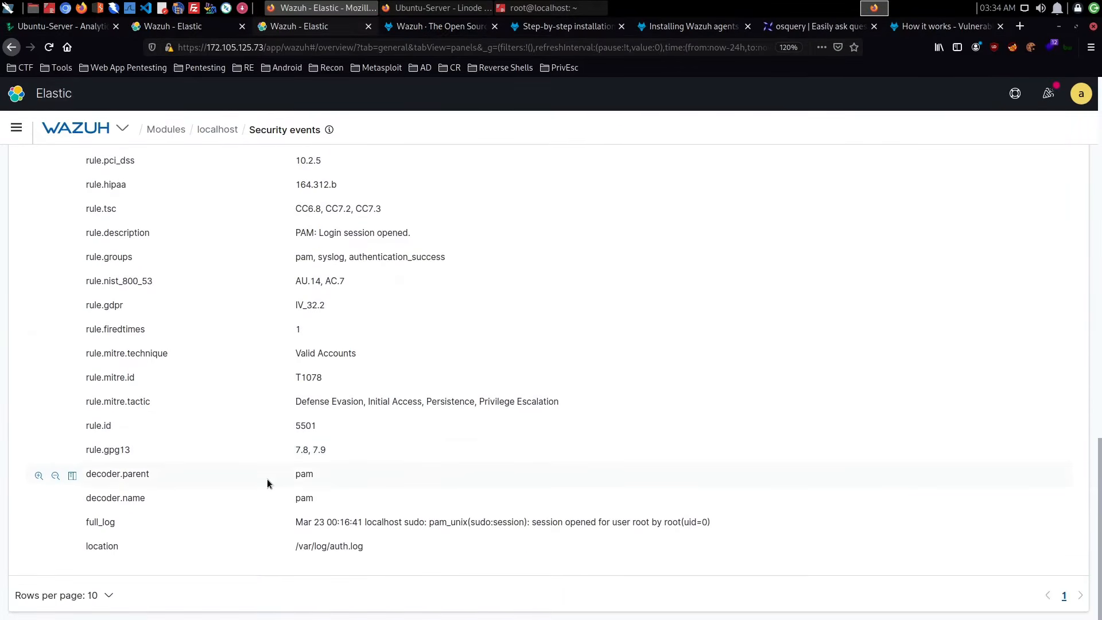
pyautogui.scroll(15, 268, 478)
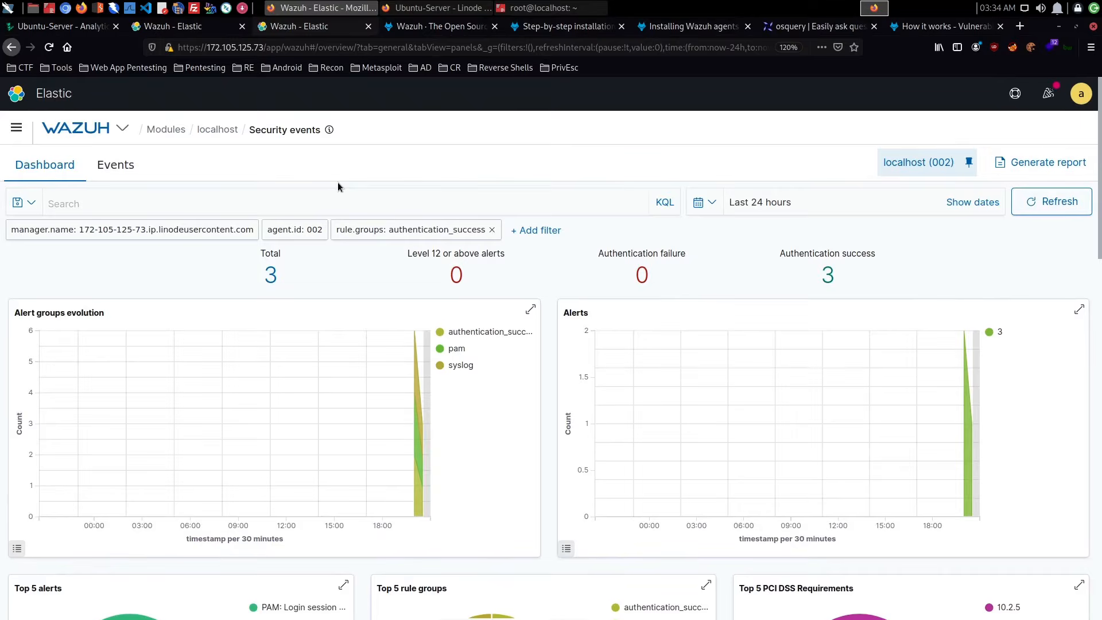
# - Reopen the localhost agent's security events unfiltered and examine the newest sshd non-existent user alert to find its rule ID
pyautogui.click(313, 27)
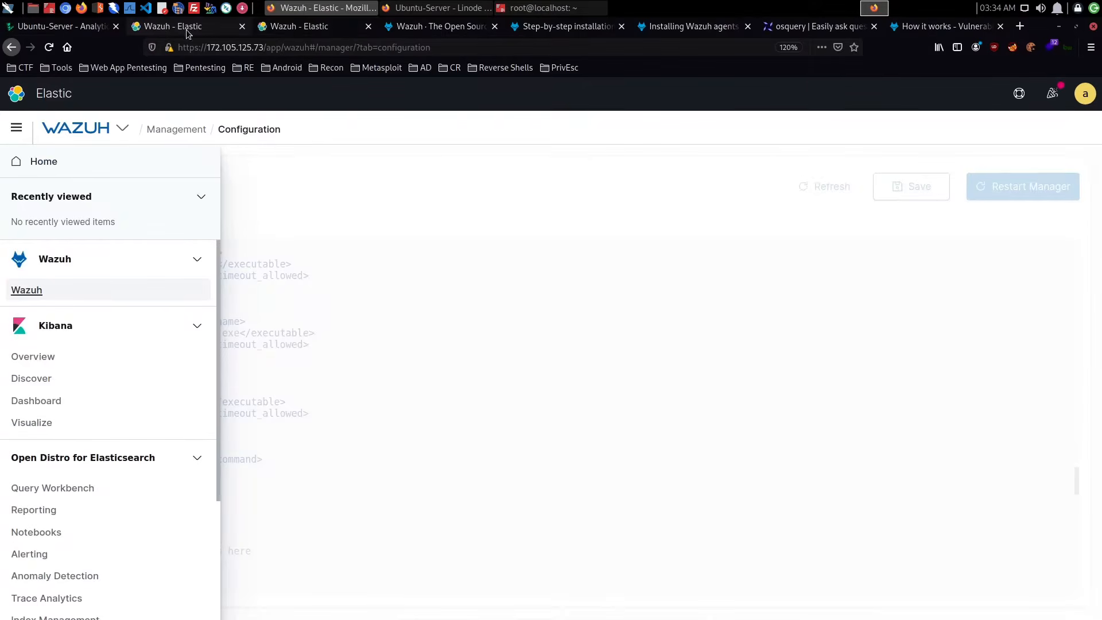
pyautogui.click(315, 31)
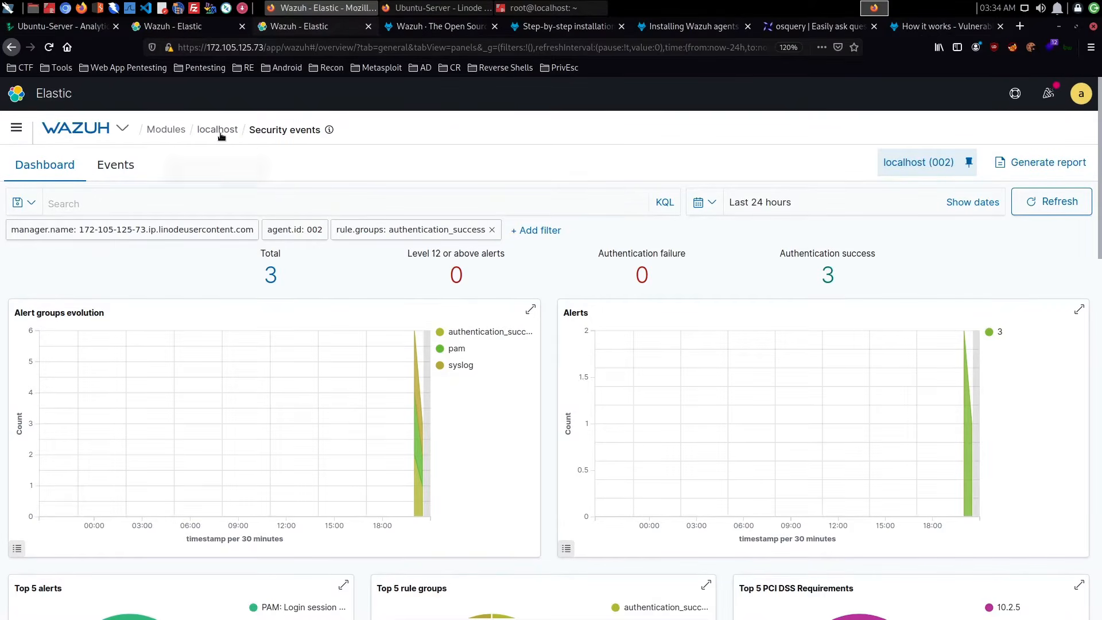
pyautogui.click(219, 131)
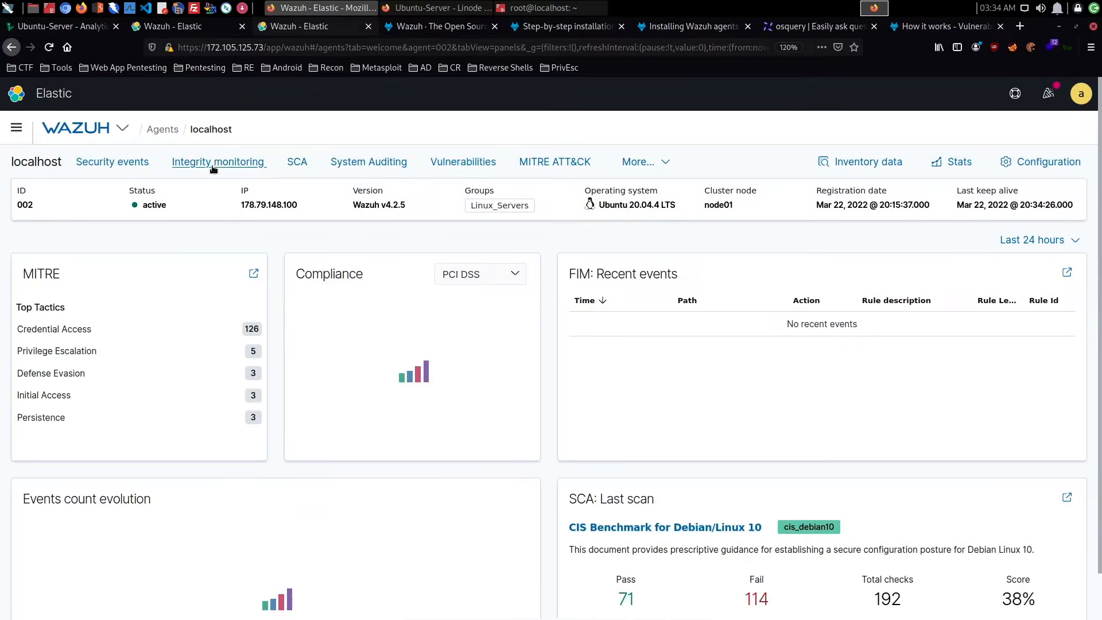
pyautogui.click(125, 165)
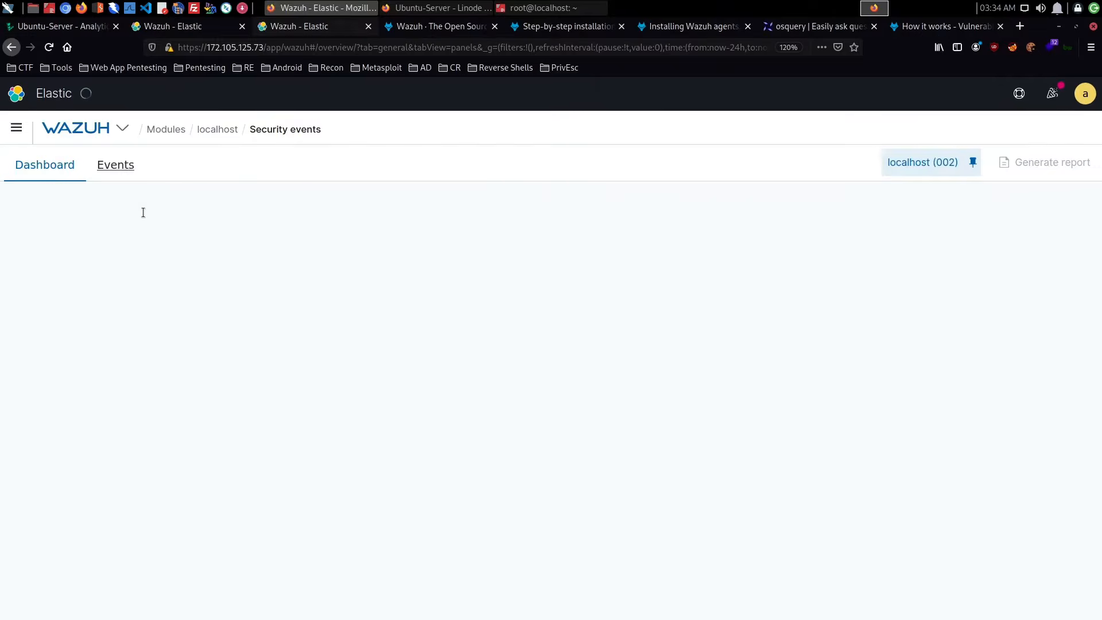
pyautogui.scroll(-4, 378, 261)
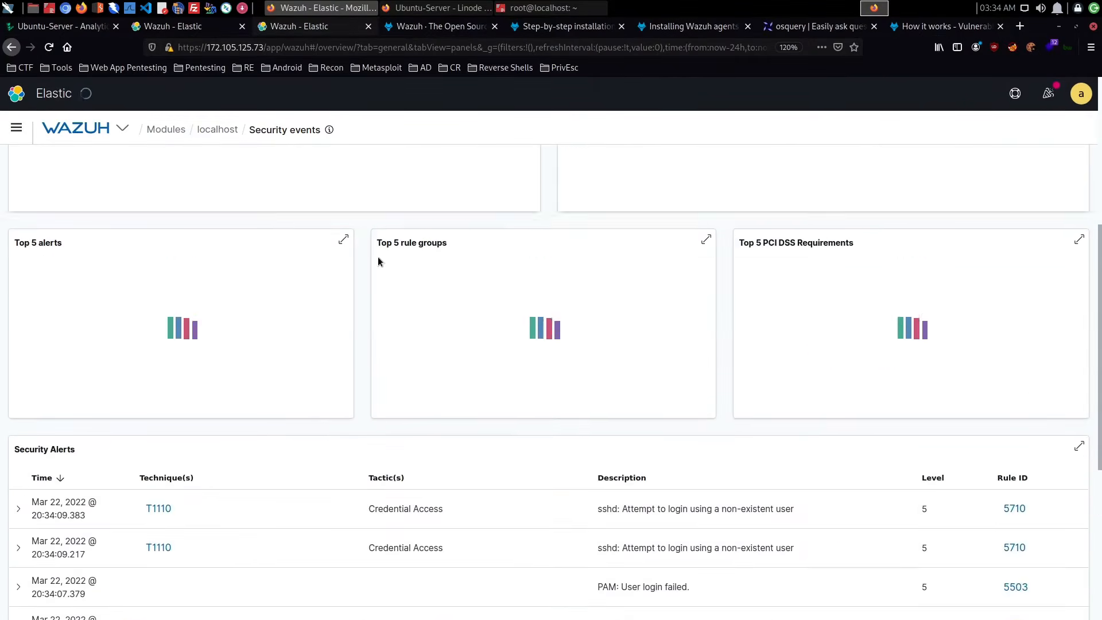
pyautogui.scroll(-7, 378, 262)
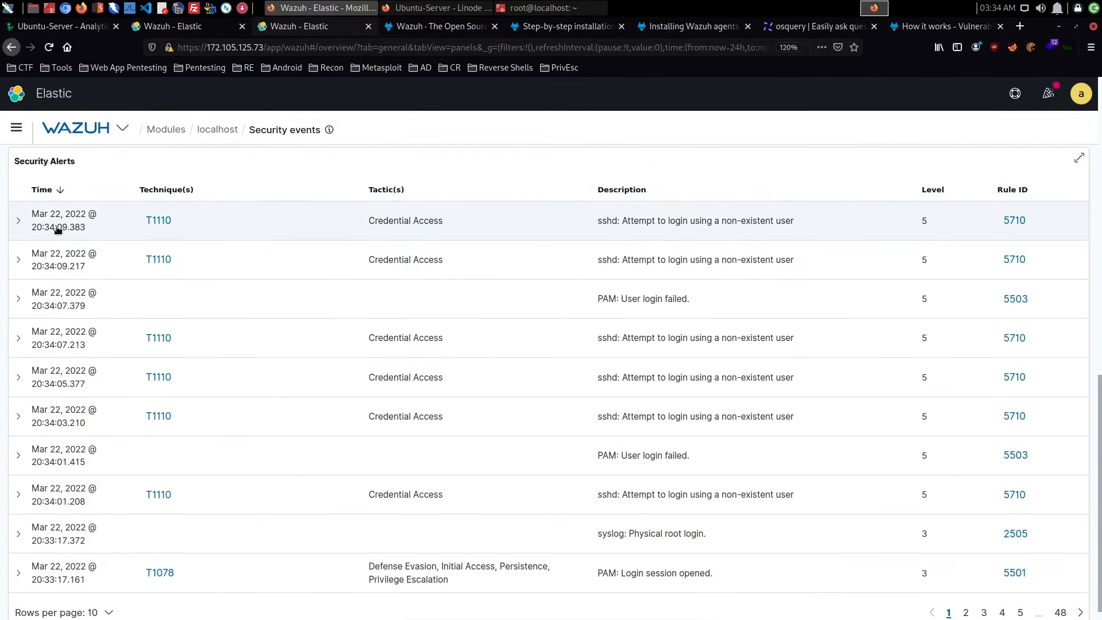
pyautogui.click(18, 220)
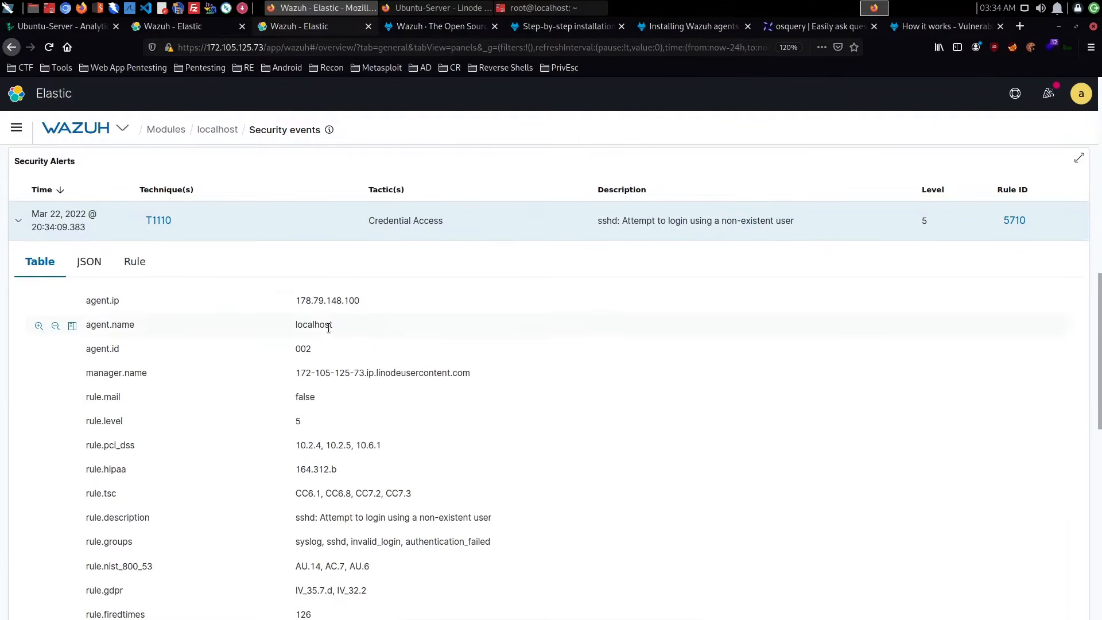
pyautogui.scroll(-1, 328, 327)
pyautogui.scroll(-3, 329, 331)
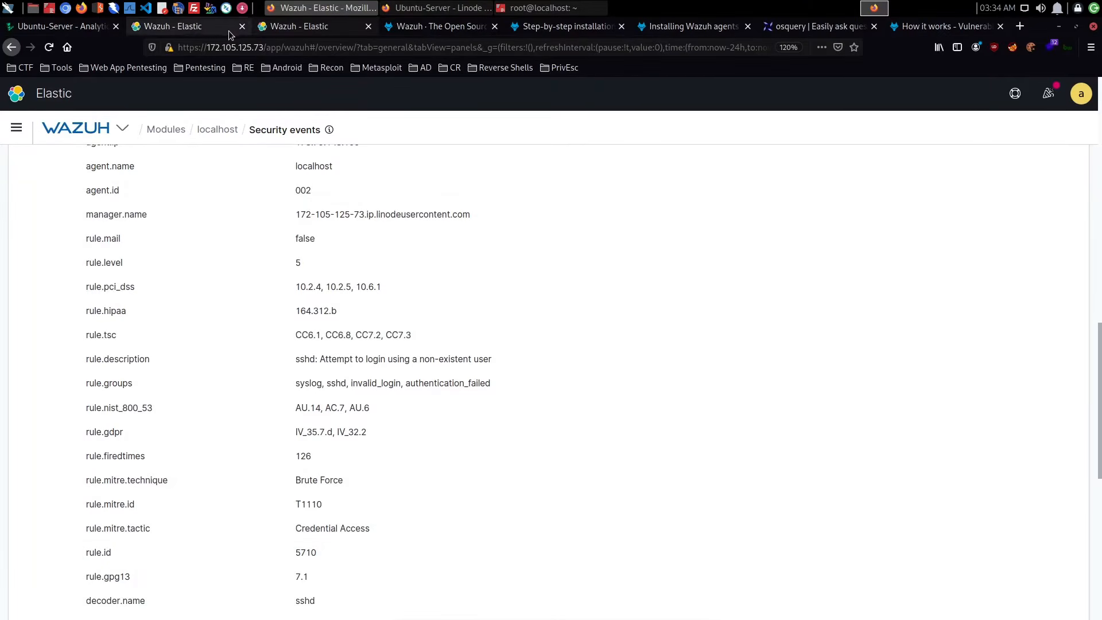
# - In the manager's ossec.conf, set the firewall-drop active response's rules_id to 5710 and its location to local
pyautogui.click(177, 27)
pyautogui.click(310, 372)
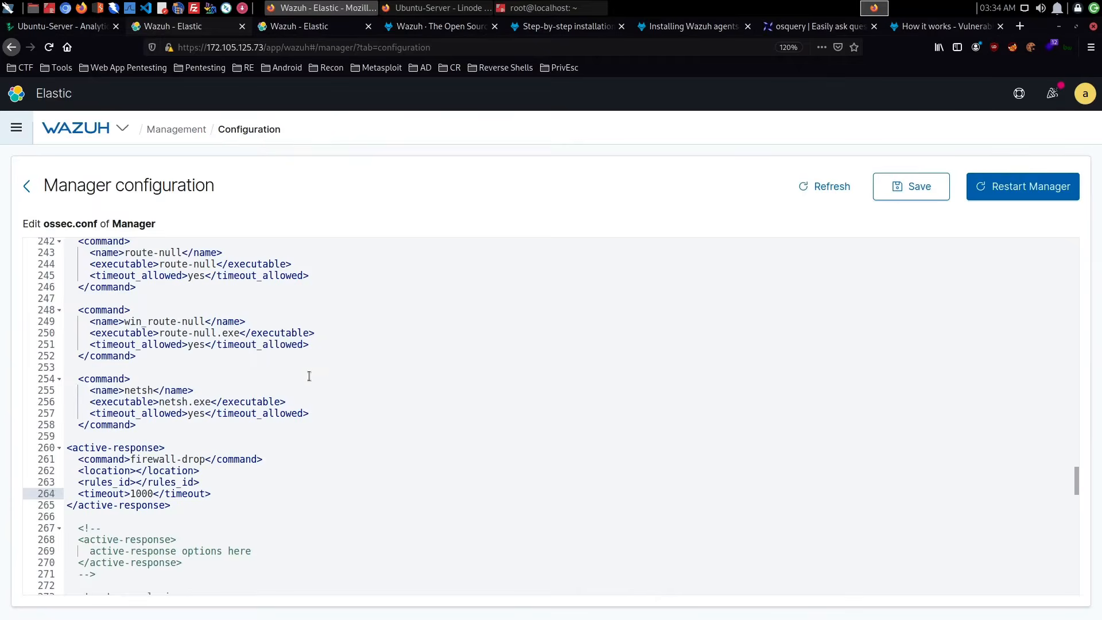
pyautogui.click(136, 482)
pyautogui.write('5710')
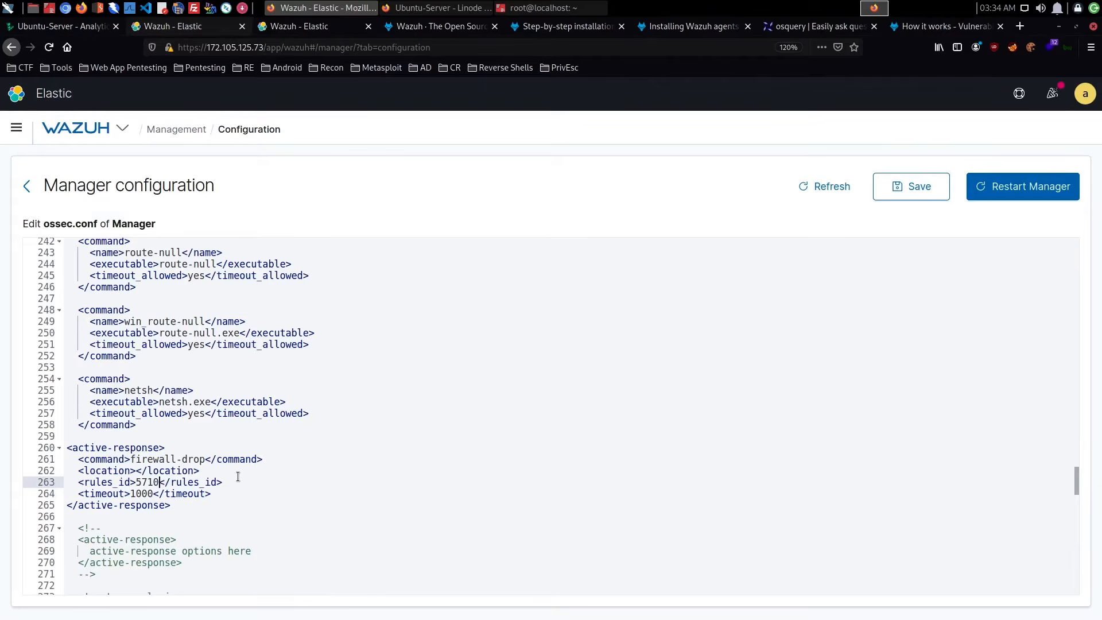
pyautogui.click(136, 471)
pyautogui.write('local')
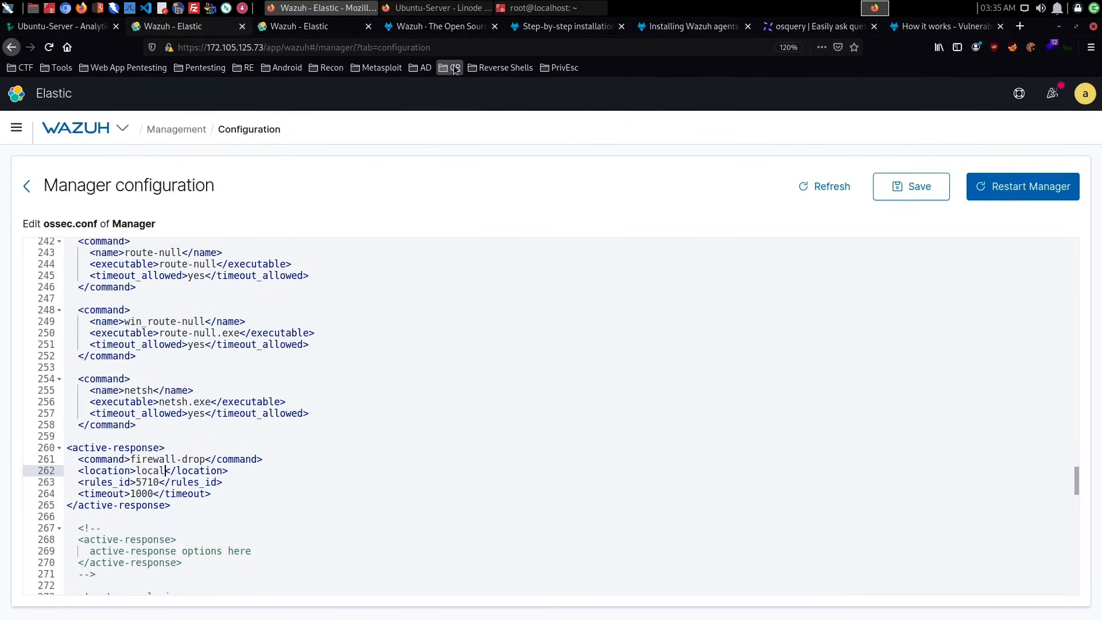
# - Check the agent name in the sshd alert, and extend the active response's location in ossec.conf to localhost
pyautogui.click(304, 27)
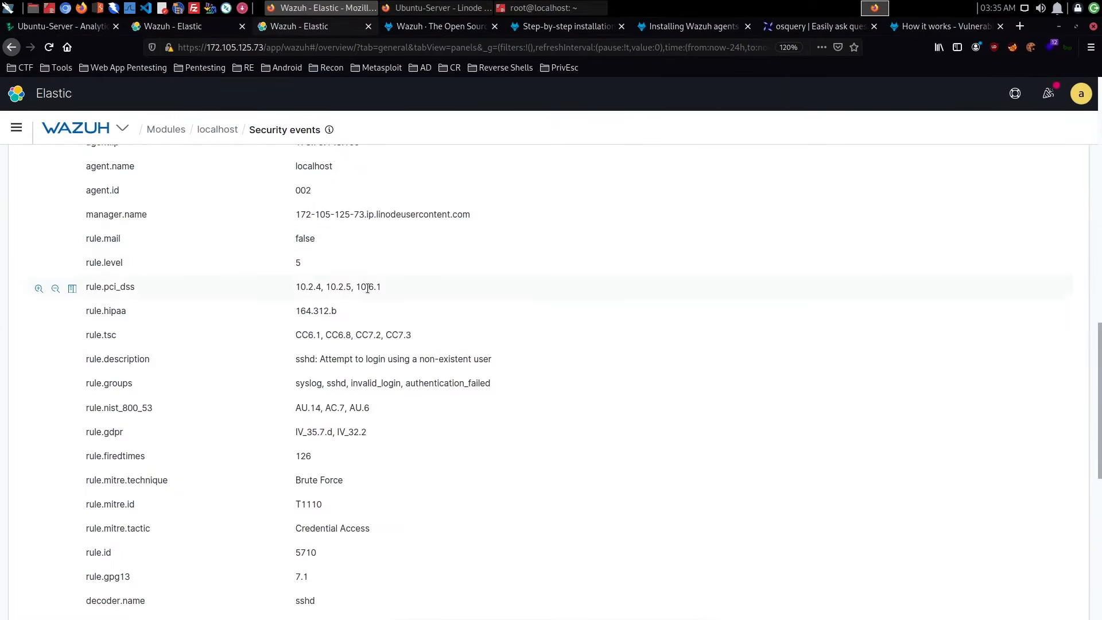
pyautogui.scroll(5, 367, 288)
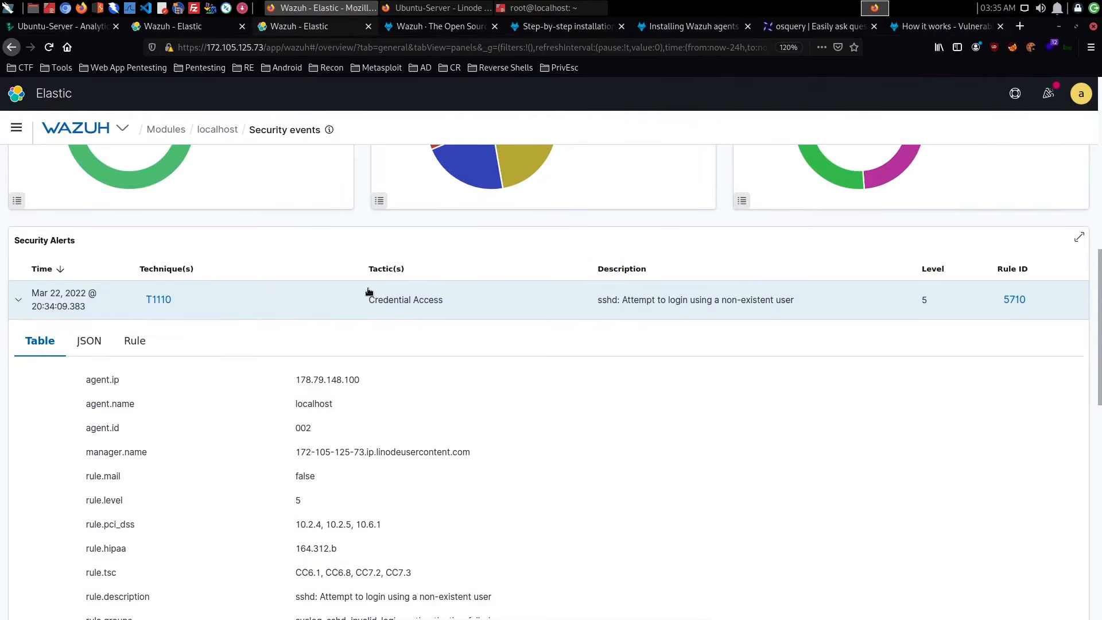
pyautogui.click(172, 26)
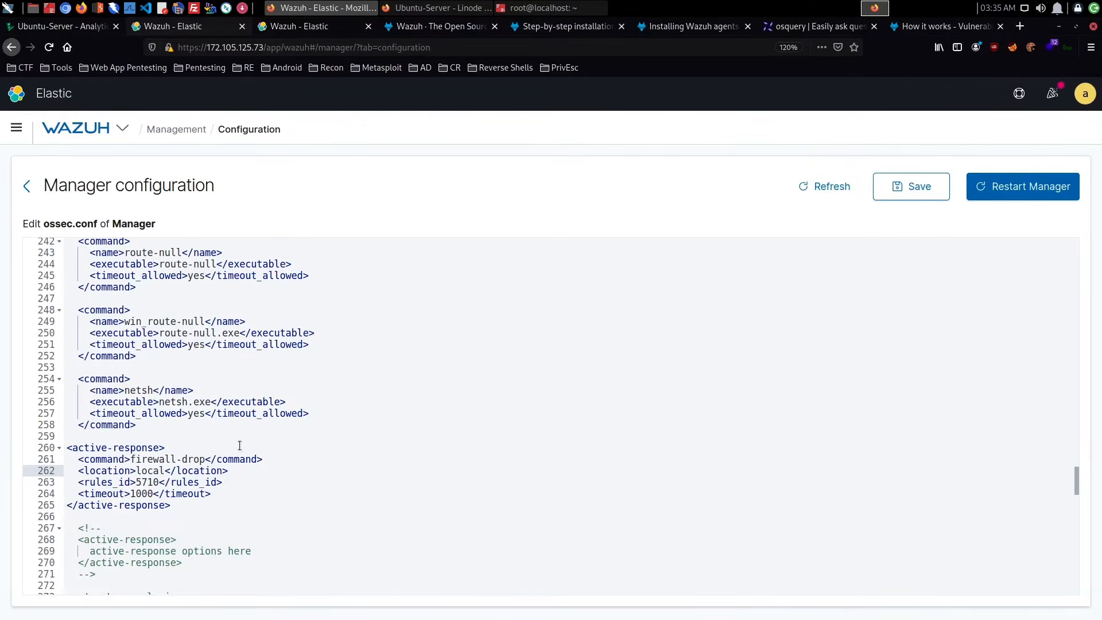
pyautogui.write('host')
pyautogui.click(580, 365)
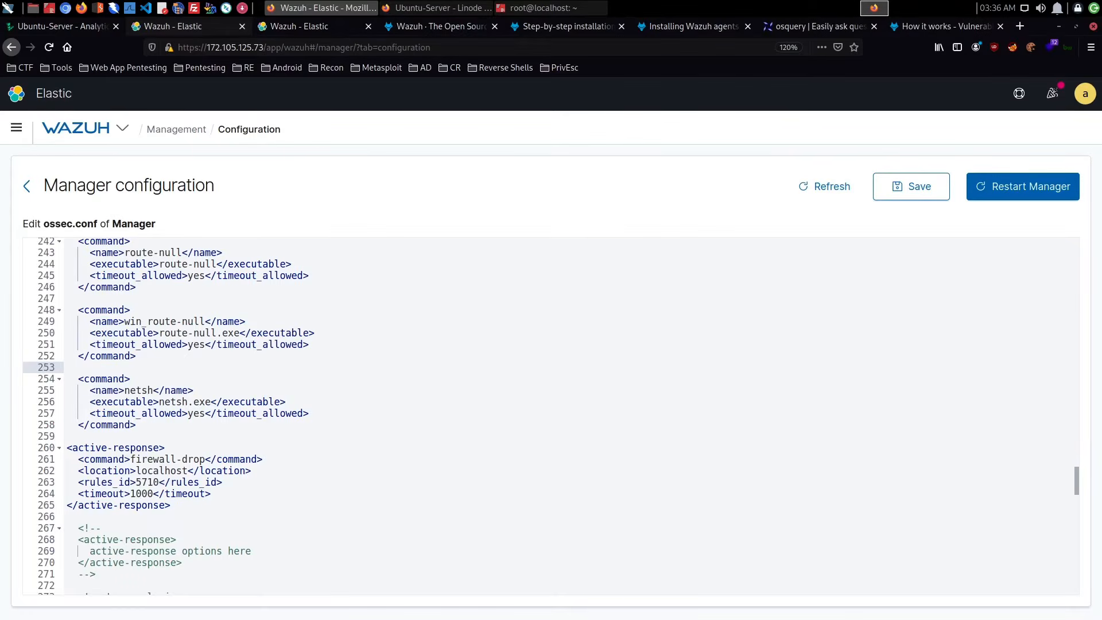
# - Save the edited ossec.conf and restart the Wazuh manager, confirming the restart
pyautogui.click(928, 192)
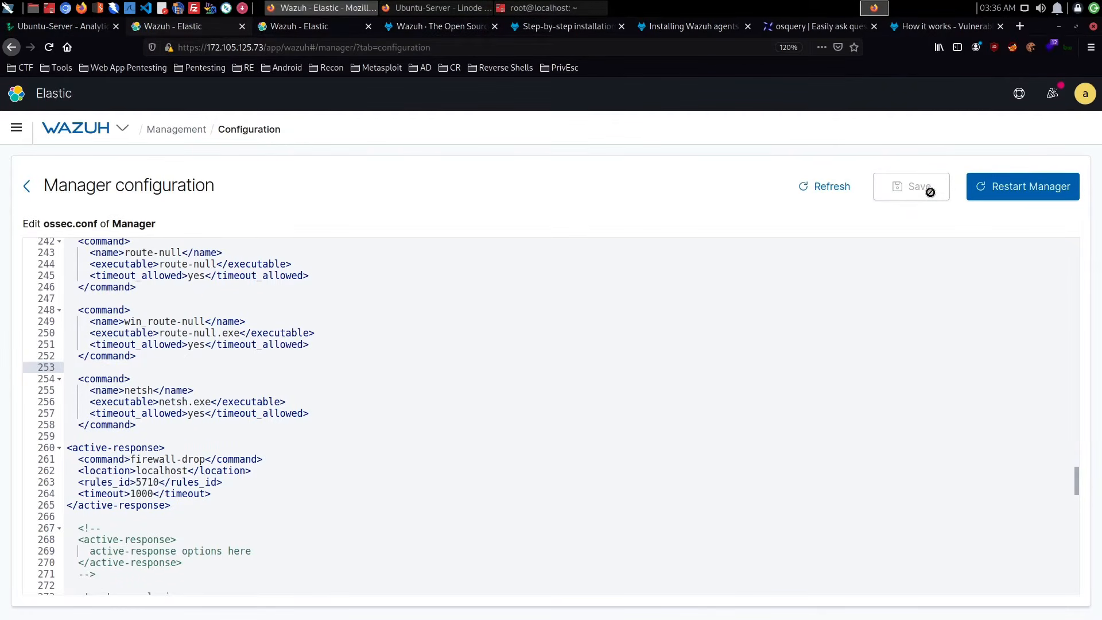
pyautogui.click(1028, 193)
pyautogui.click(629, 342)
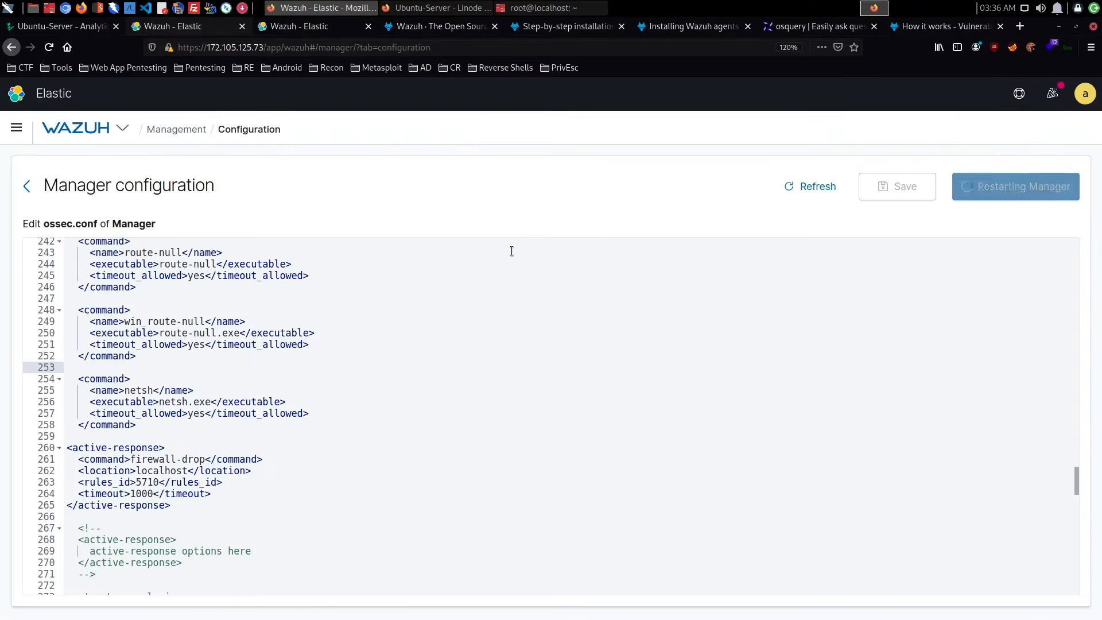
# - Open the localhost agent's overview and examine the recent events of technique T1078 under the Privilege Escalation tactic
pyautogui.click(368, 27)
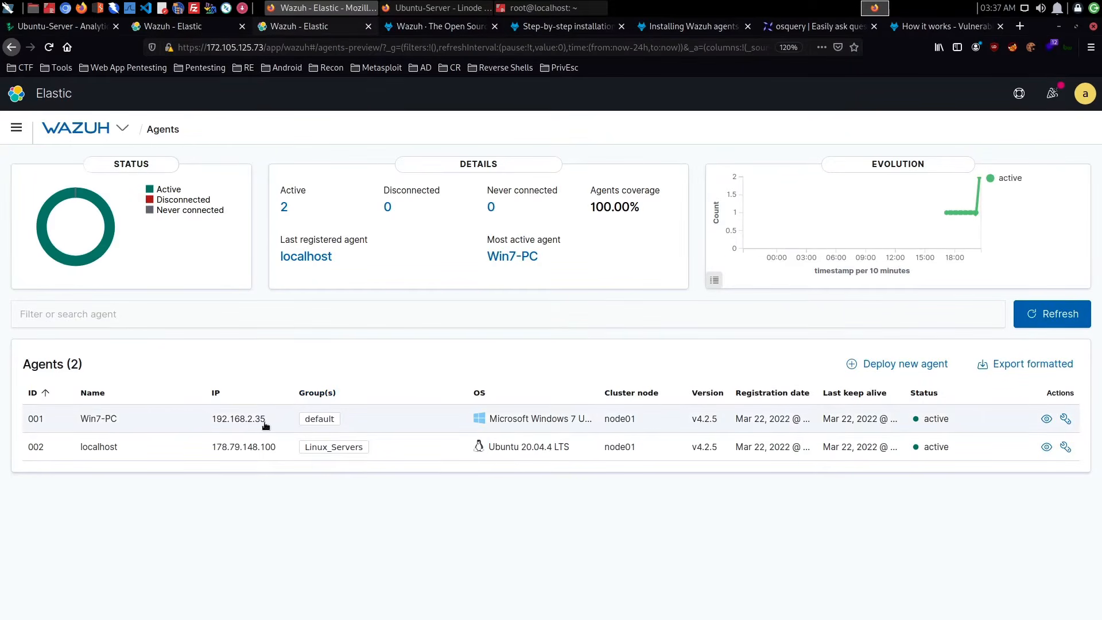
pyautogui.click(115, 450)
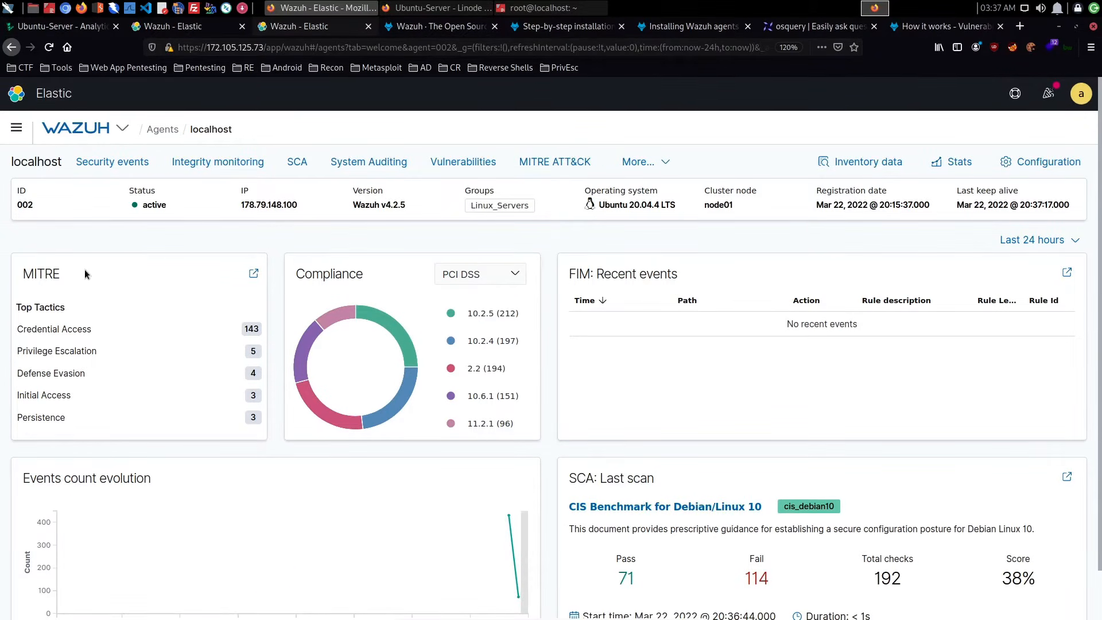
pyautogui.click(74, 352)
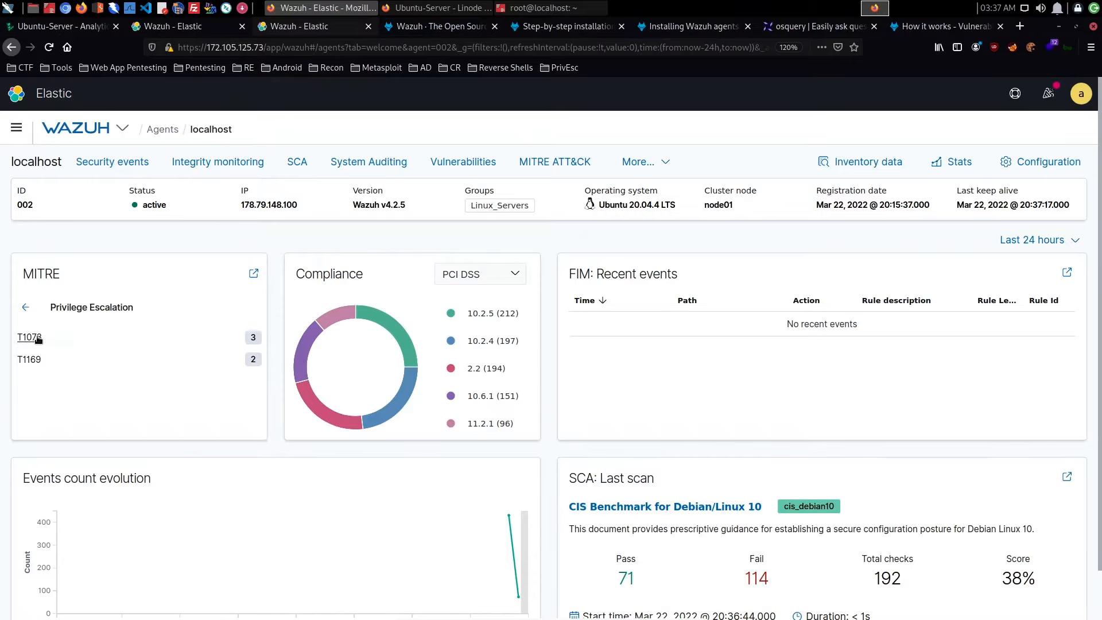
pyautogui.click(37, 337)
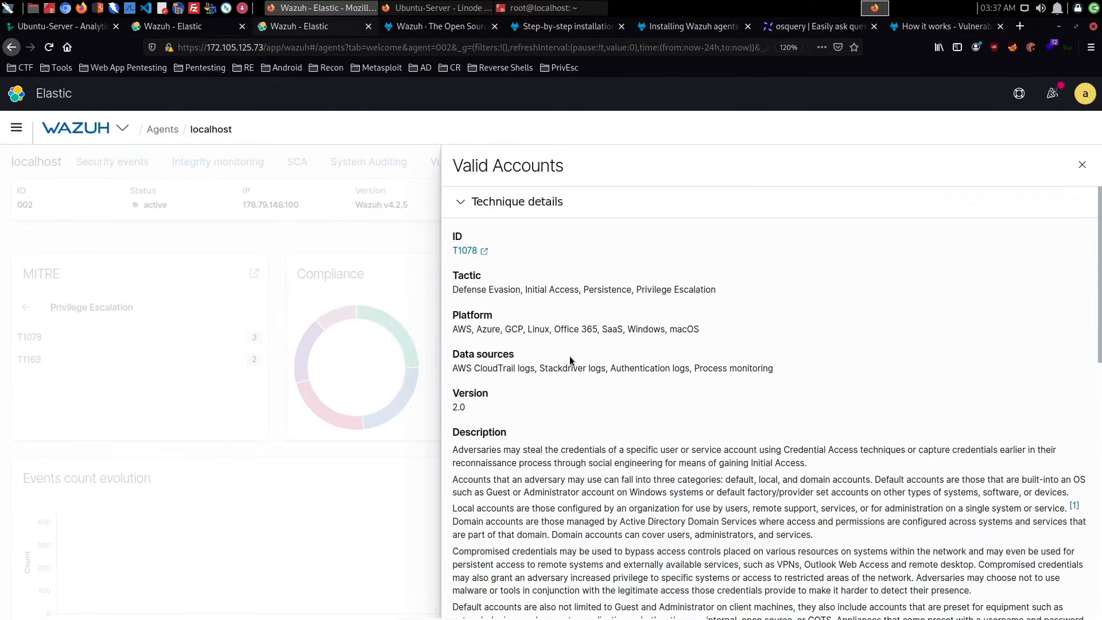
pyautogui.scroll(-10, 570, 360)
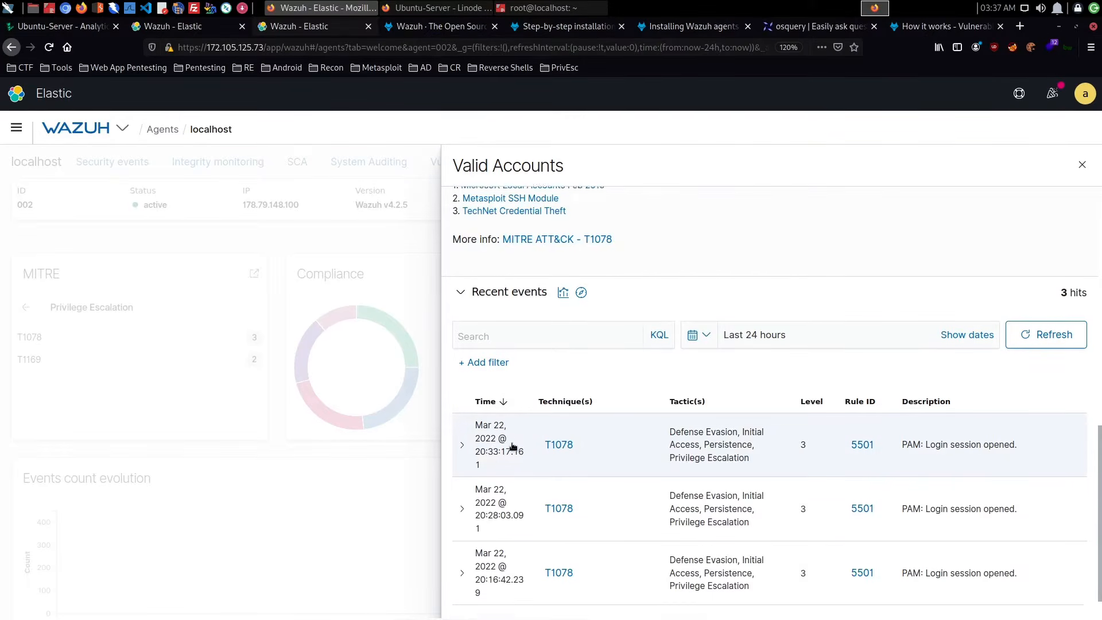
pyautogui.scroll(-1, 512, 447)
pyautogui.click(353, 462)
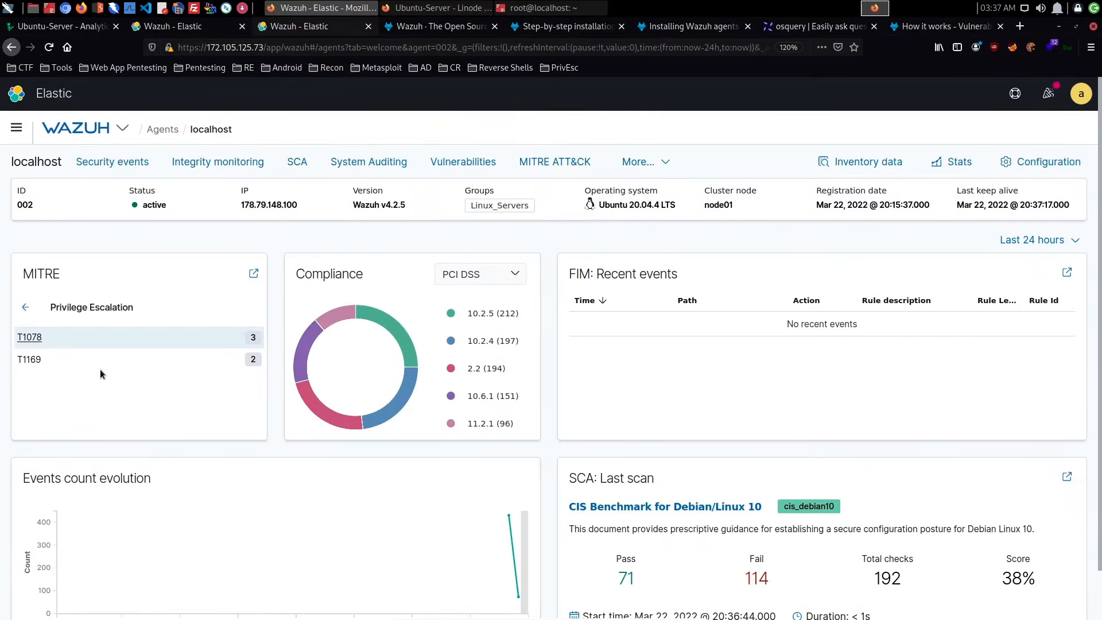
# - Examine the recent events of technique T1078 under the Defense Evasion tactic
pyautogui.click(24, 310)
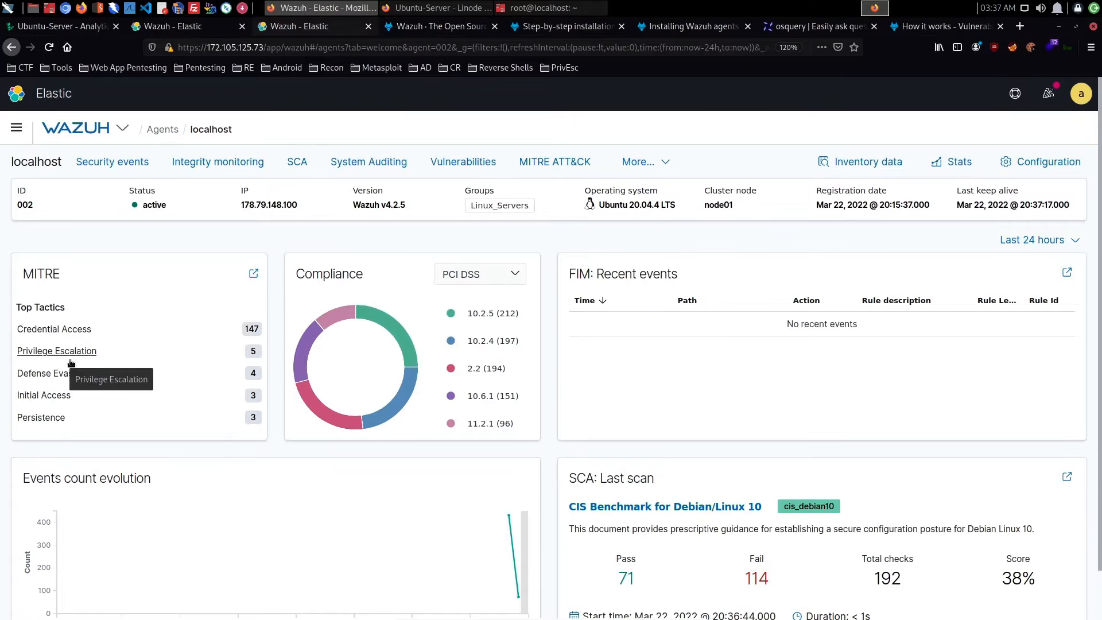
pyautogui.click(67, 374)
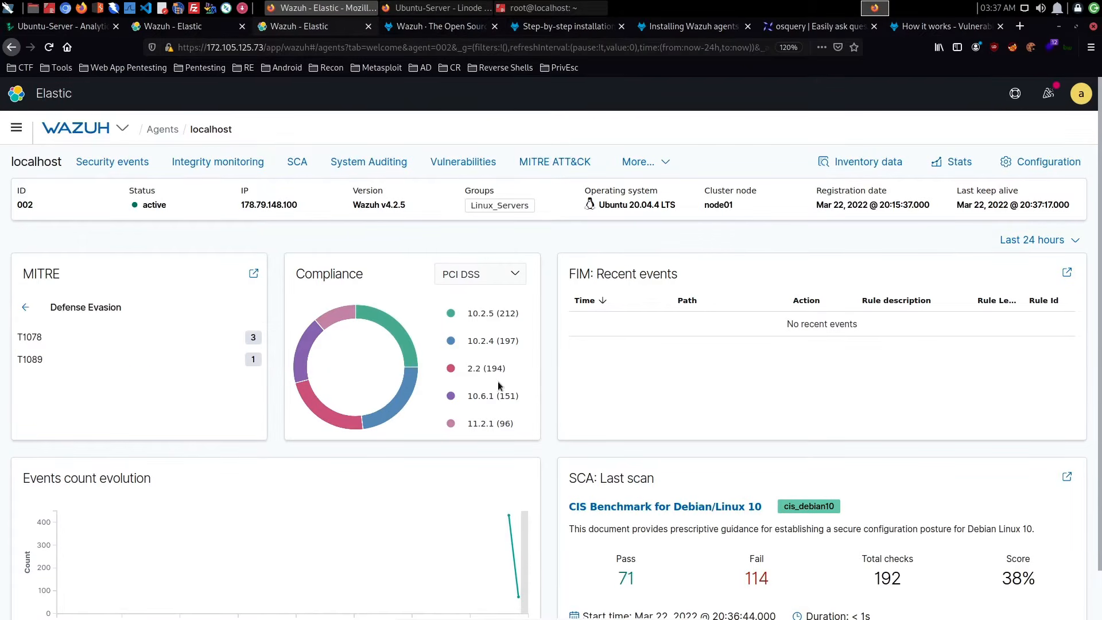
pyautogui.click(35, 339)
pyautogui.scroll(-2, 779, 350)
pyautogui.scroll(-10, 780, 351)
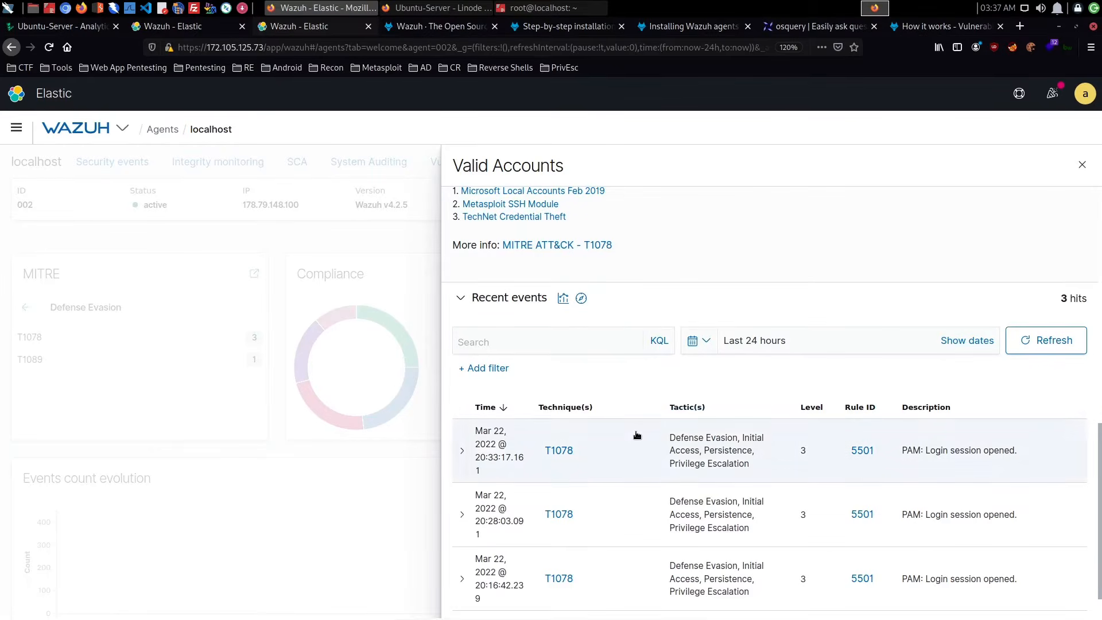
pyautogui.click(270, 471)
# - Examine technique T1089's recent events under Defense Evasion, and check the techniques listed for the Persistence tactic
pyautogui.click(176, 367)
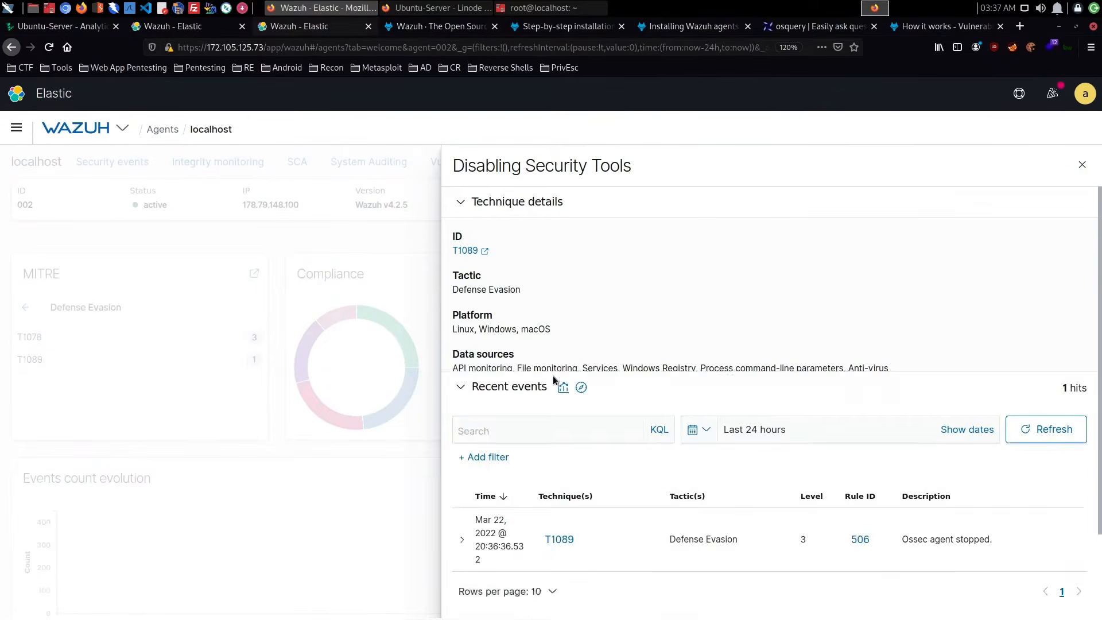
pyautogui.scroll(-3, 622, 376)
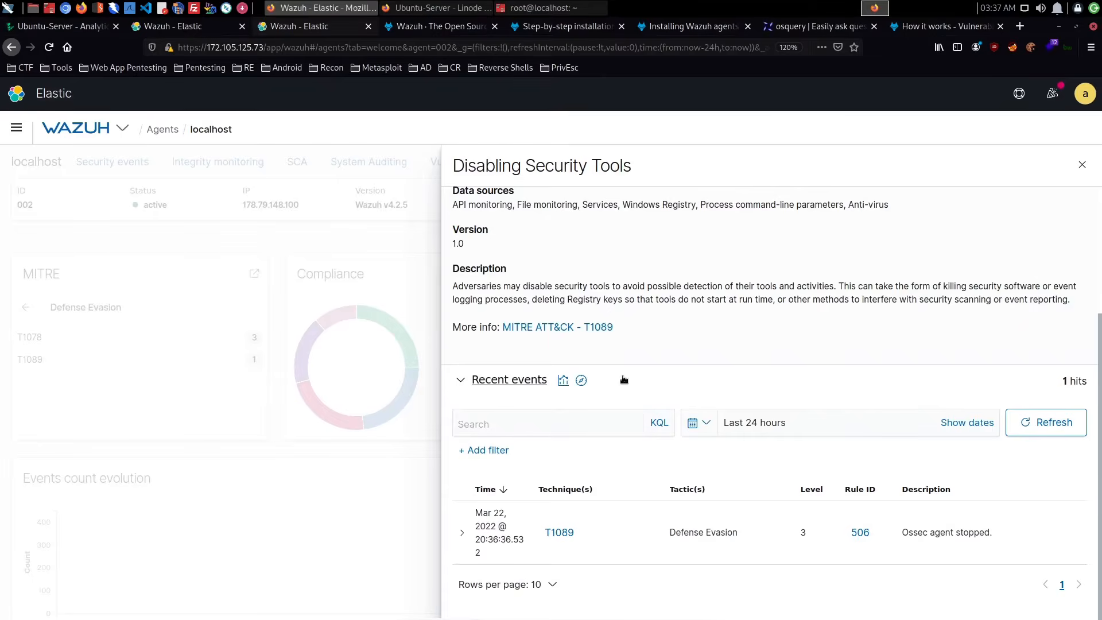
pyautogui.click(222, 423)
pyautogui.click(26, 307)
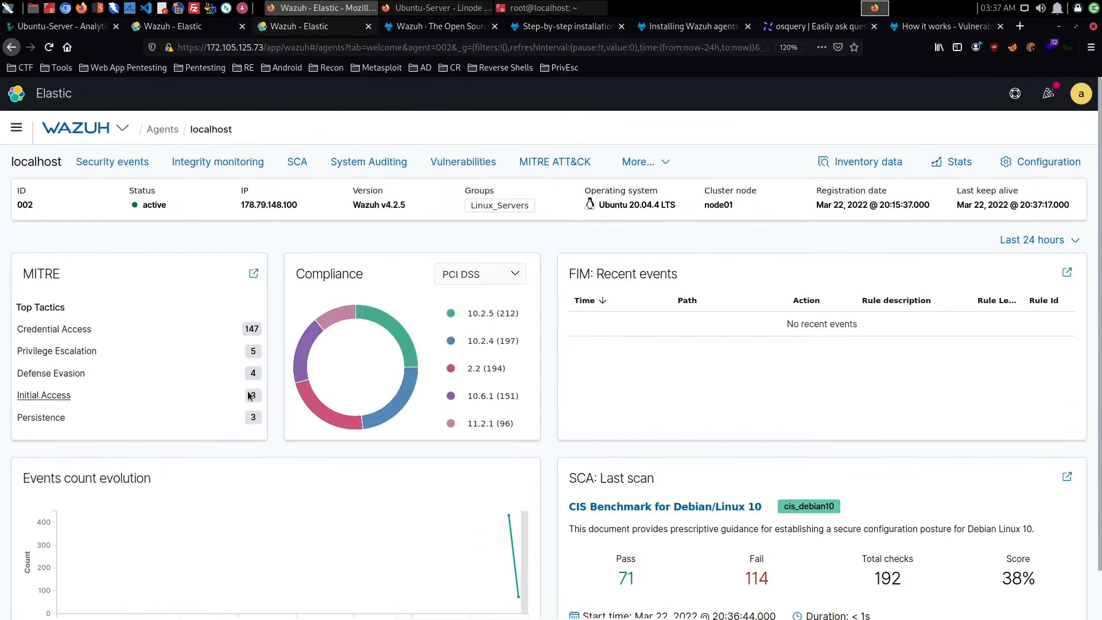
pyautogui.click(53, 418)
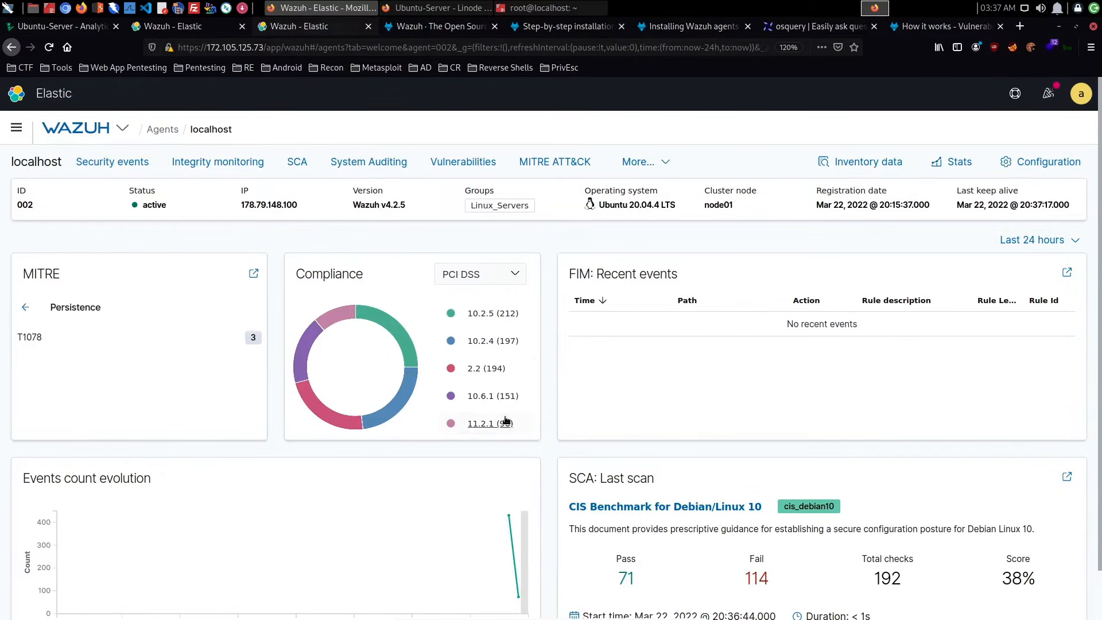
pyautogui.click(25, 307)
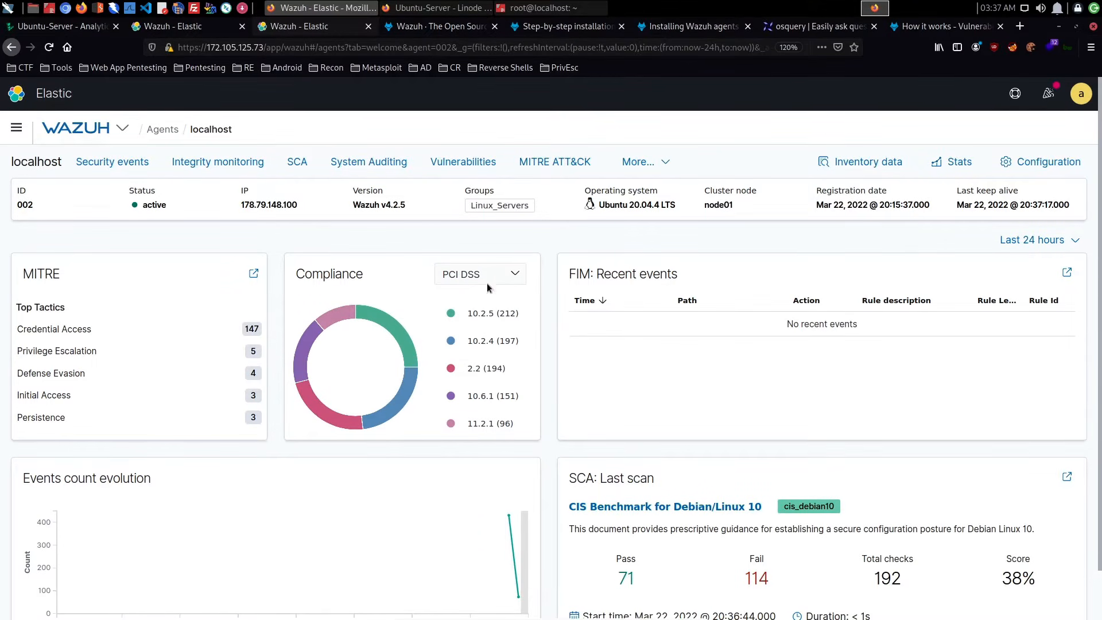
# - Filter the localhost agent's security events by authentication failure and examine the newest sshd alert's details, including its full log
pyautogui.click(122, 160)
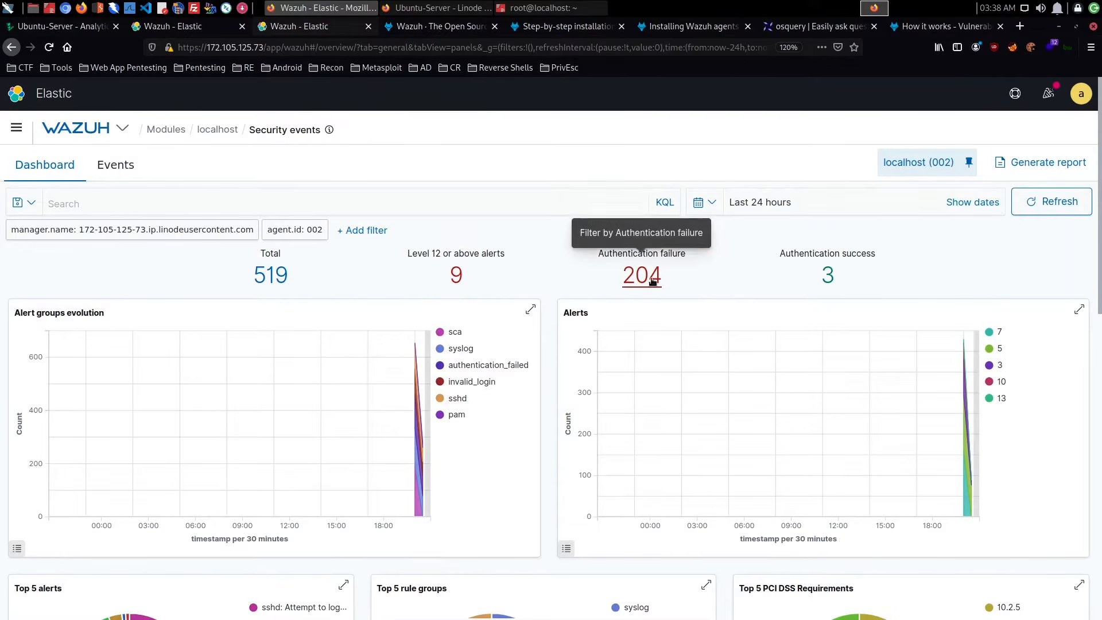
pyautogui.click(652, 279)
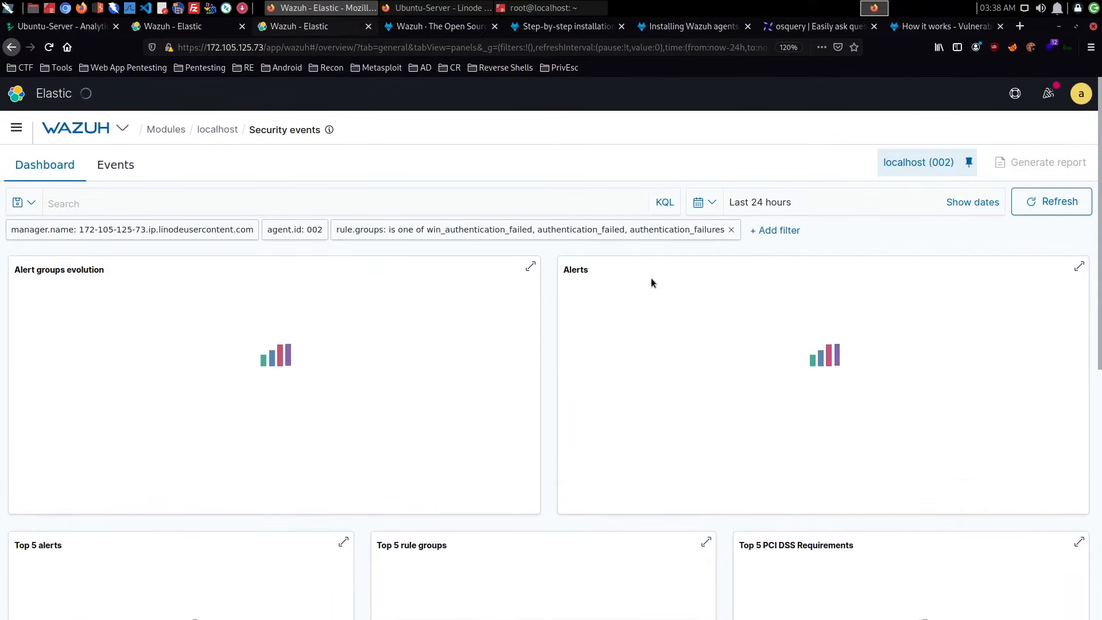
pyautogui.scroll(-10, 651, 278)
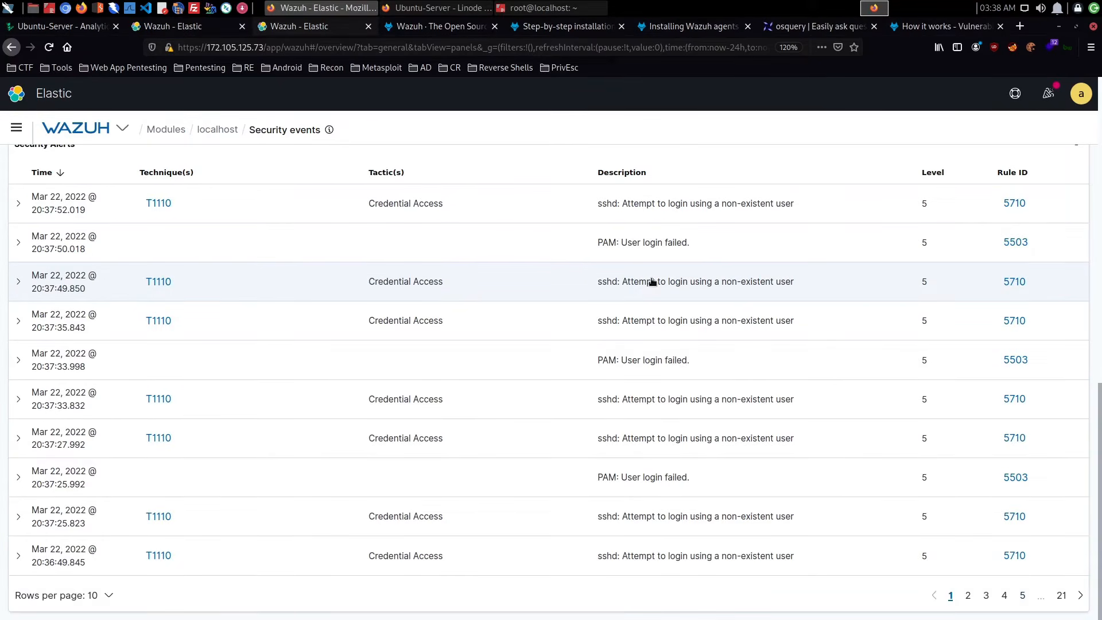
pyautogui.click(23, 208)
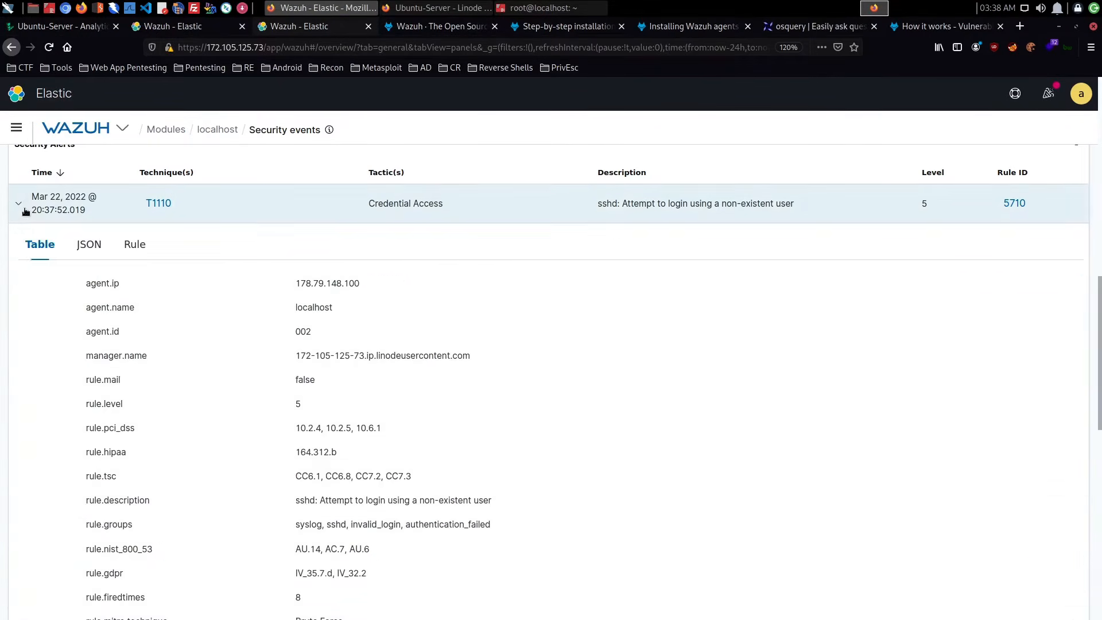
pyautogui.scroll(-4, 368, 281)
pyautogui.scroll(6, 368, 282)
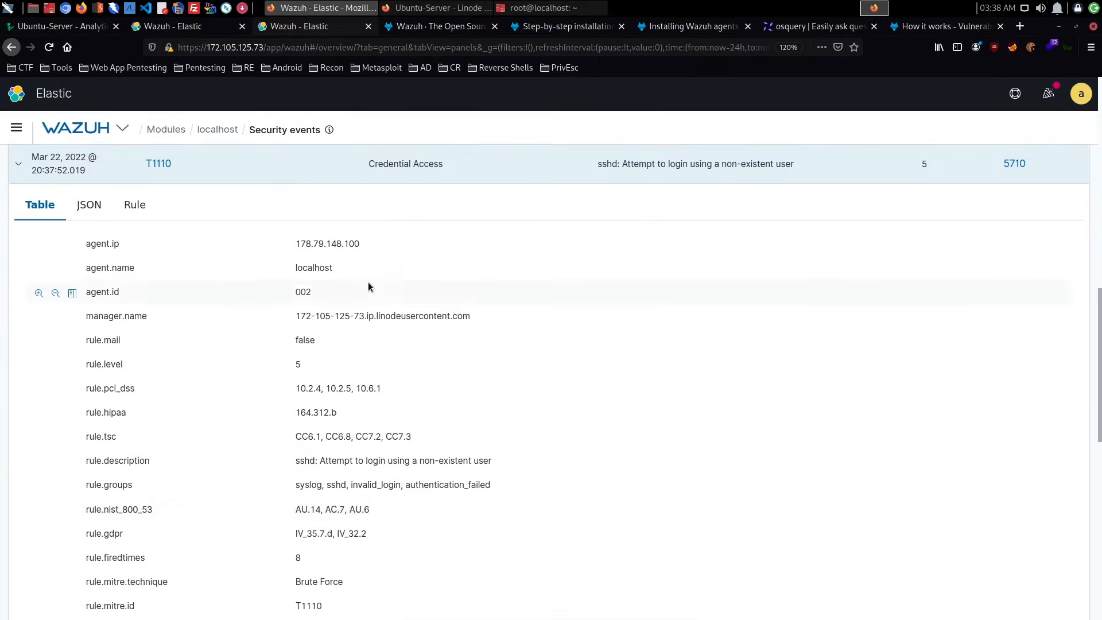
pyautogui.scroll(-10, 369, 285)
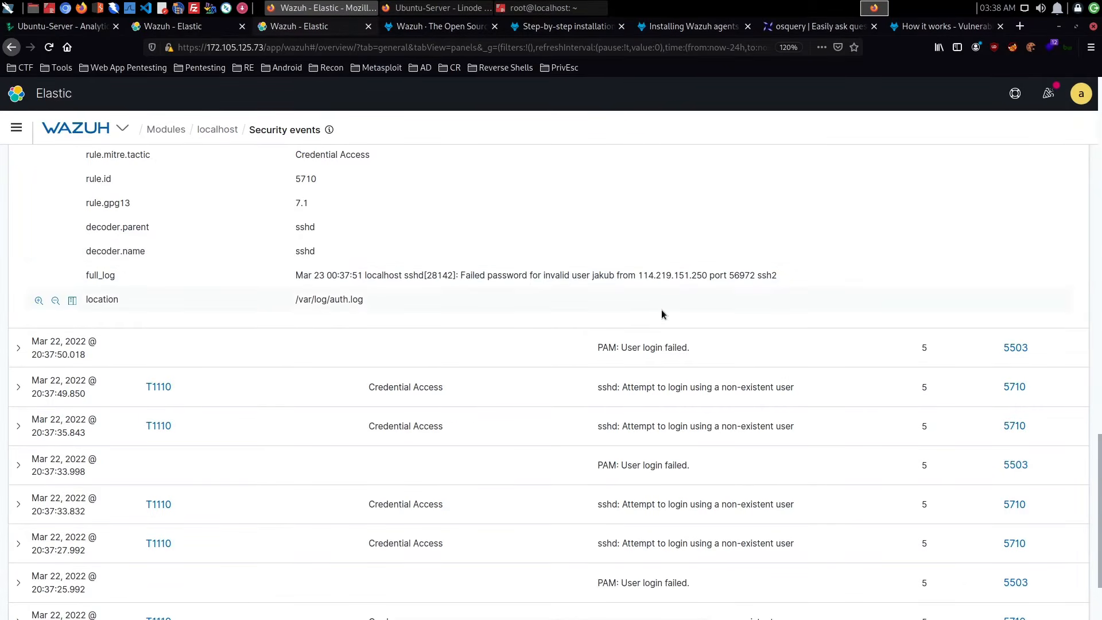
pyautogui.scroll(10, 502, 307)
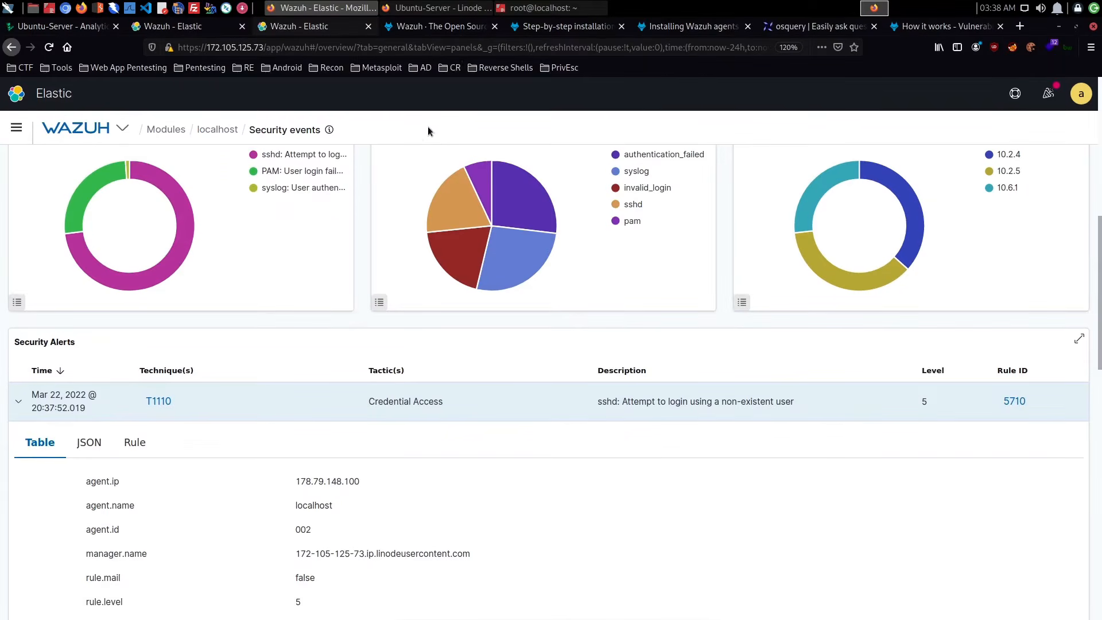
pyautogui.scroll(7, 428, 130)
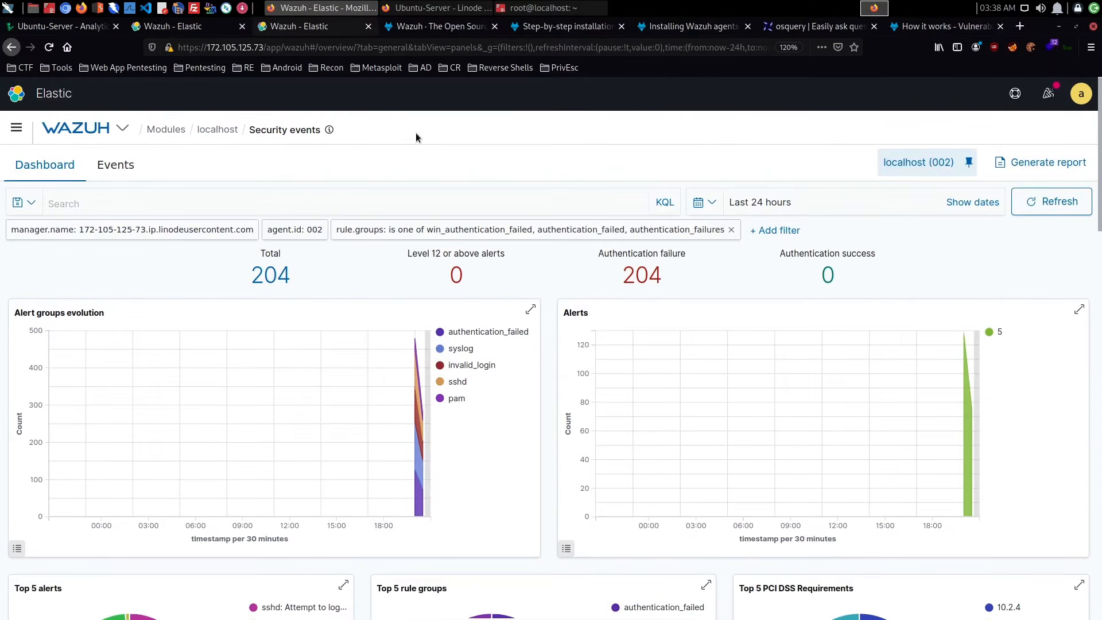
# - Switch to the root SSH terminal and list the users logged in to the Ubuntu server with who
pyautogui.click(534, 7)
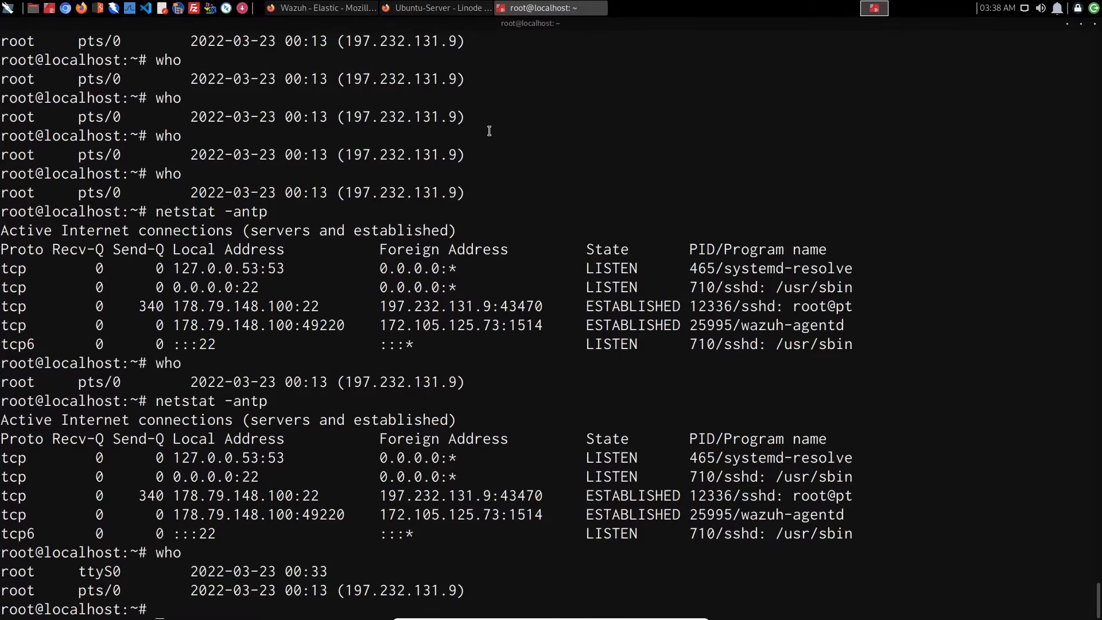
pyautogui.write('who')
pyautogui.press('Return')
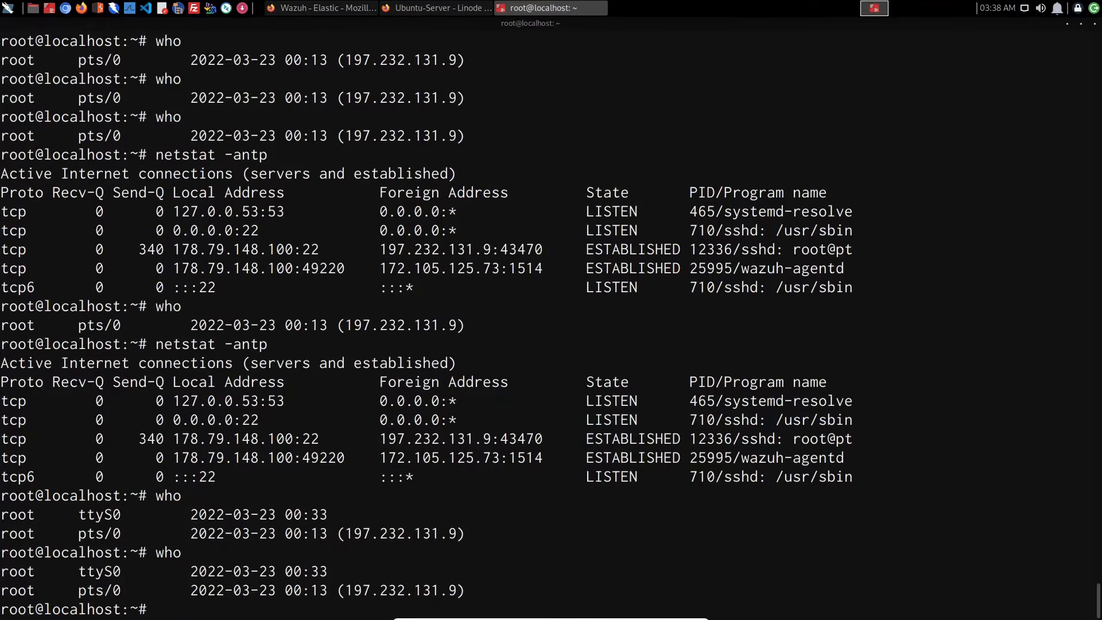
# - Close the Linode Lish console window and log out of the Ubuntu server's SSH session
pyautogui.click(436, 7)
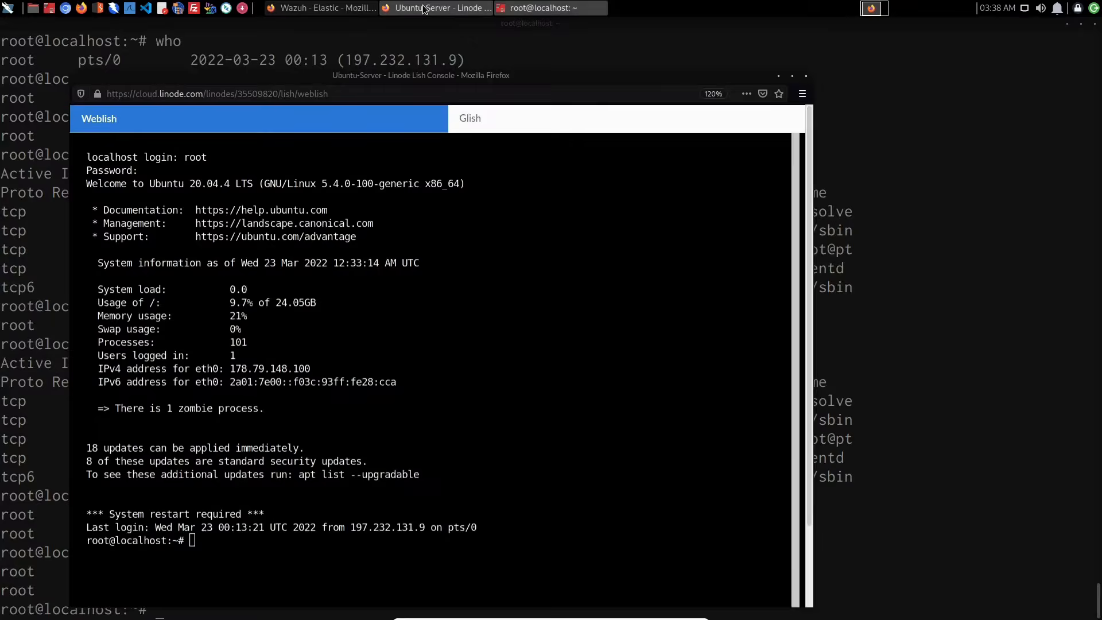
pyautogui.click(805, 76)
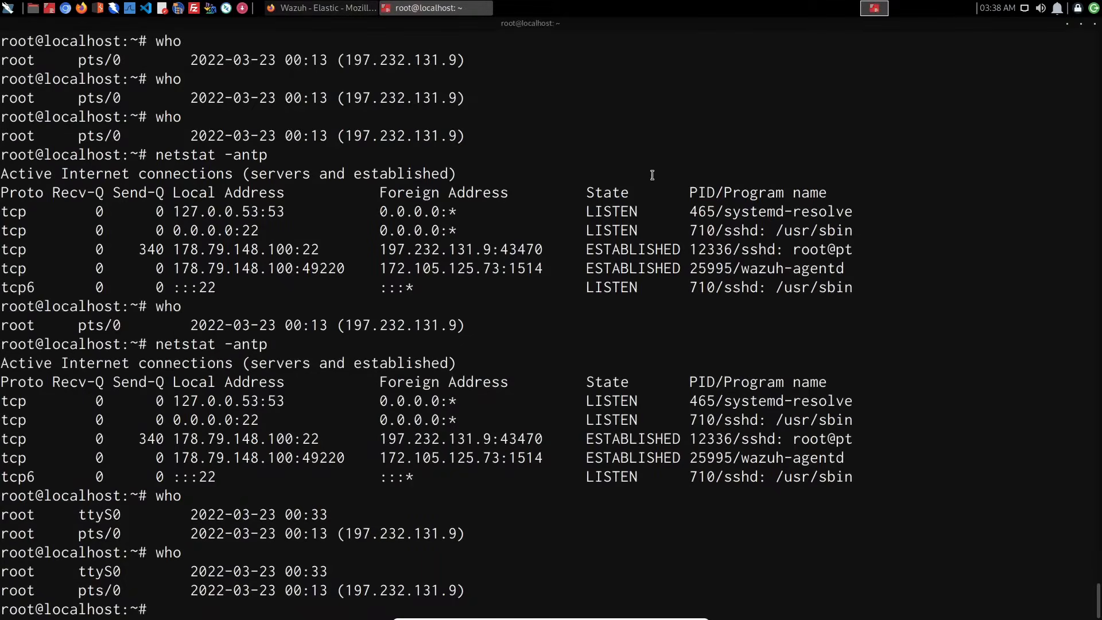
pyautogui.write('exit')
pyautogui.press('Return')
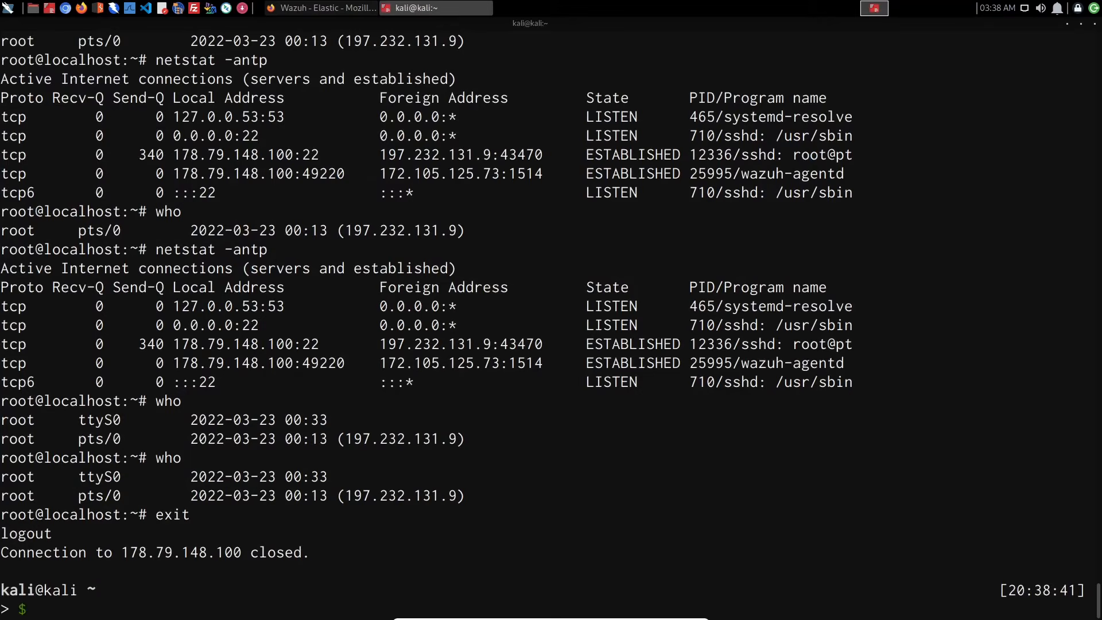
# - Ping the Ubuntu server at 178.79.148.100 from the local Kali terminal, stopping after several replies
pyautogui.write('ssh')
pyautogui.press('Right')
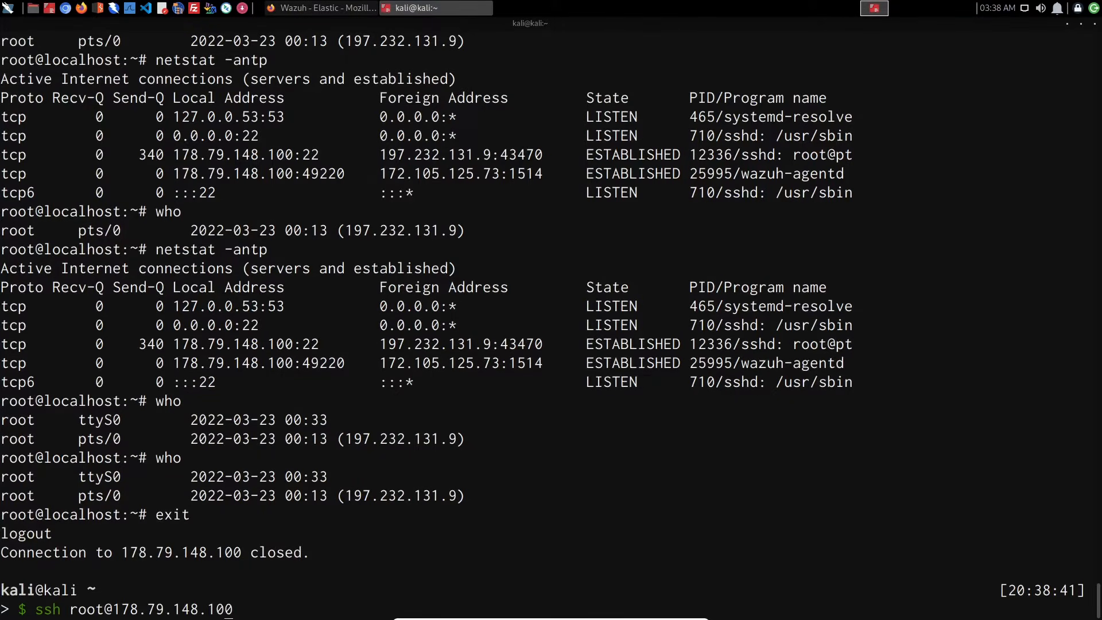
pyautogui.press('BackSpace')
pyautogui.press('BackSpace')
pyautogui.press('BackSpace')
pyautogui.press('BackSpace')
pyautogui.press('BackSpace')
pyautogui.press('BackSpace')
pyautogui.press('BackSpace')
pyautogui.press('BackSpace')
pyautogui.press('BackSpace')
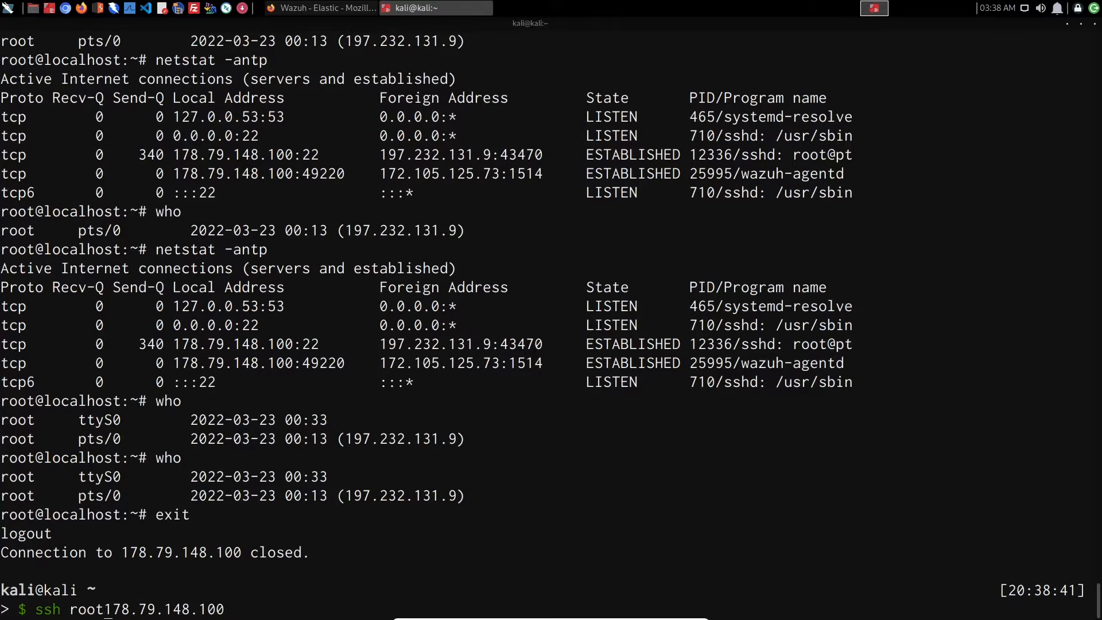
pyautogui.write('ping')
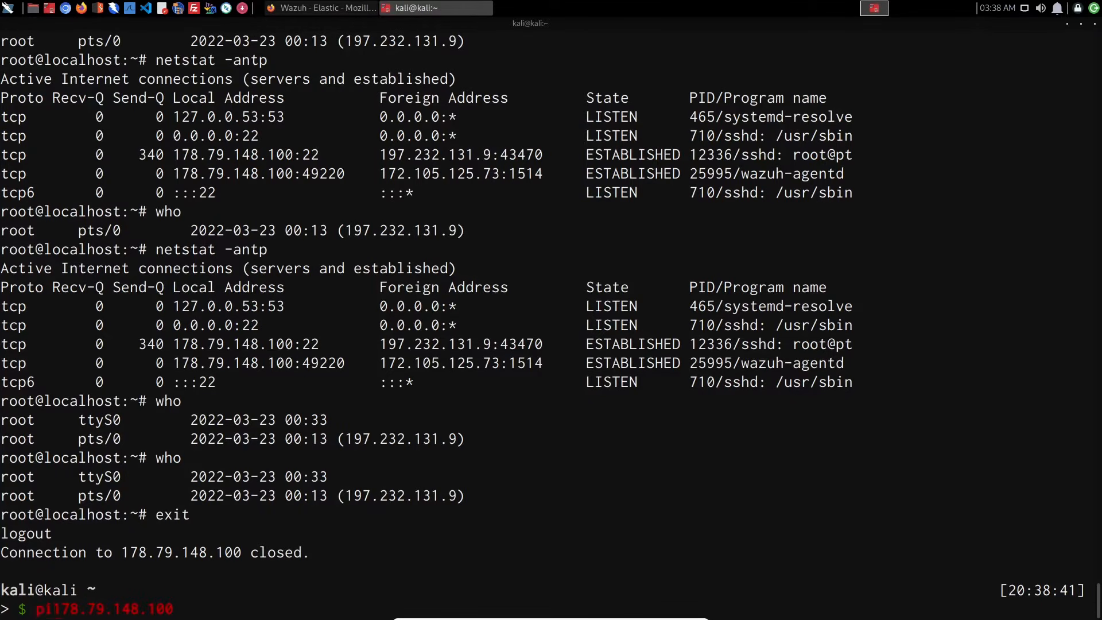
pyautogui.press('Return')
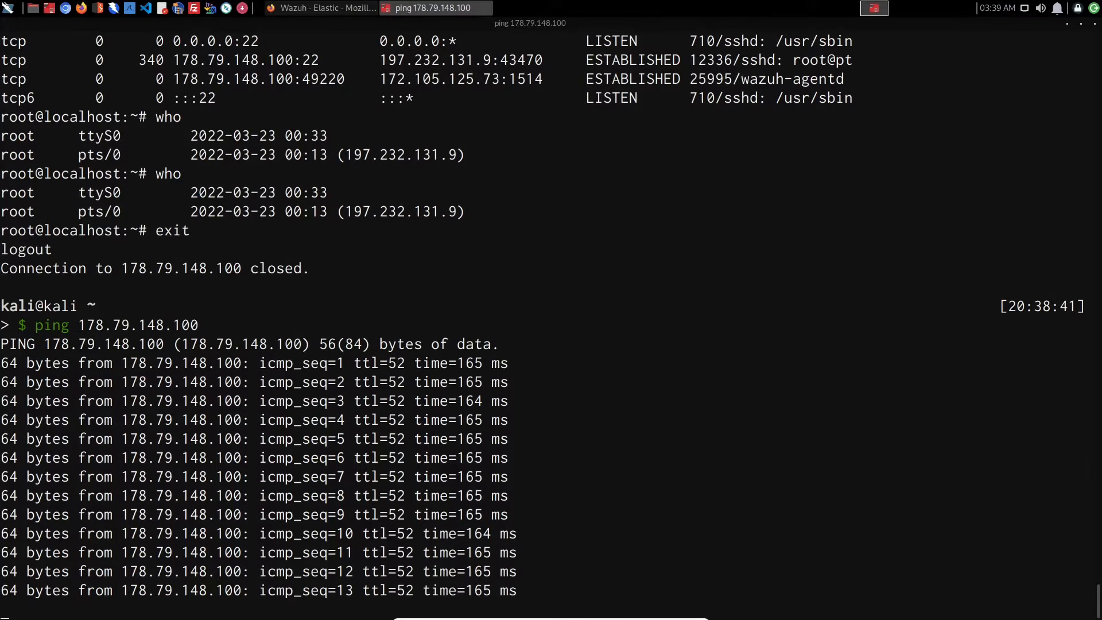
pyautogui.hotkey('ctrl', 'c')
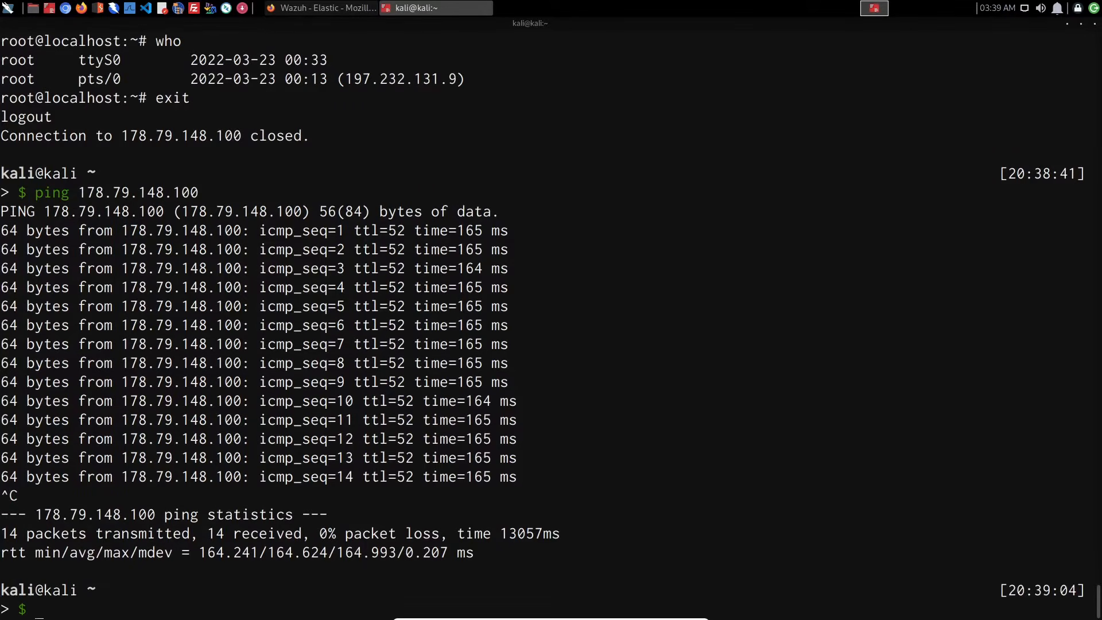
pyautogui.press('Up')
pyautogui.press('Up')
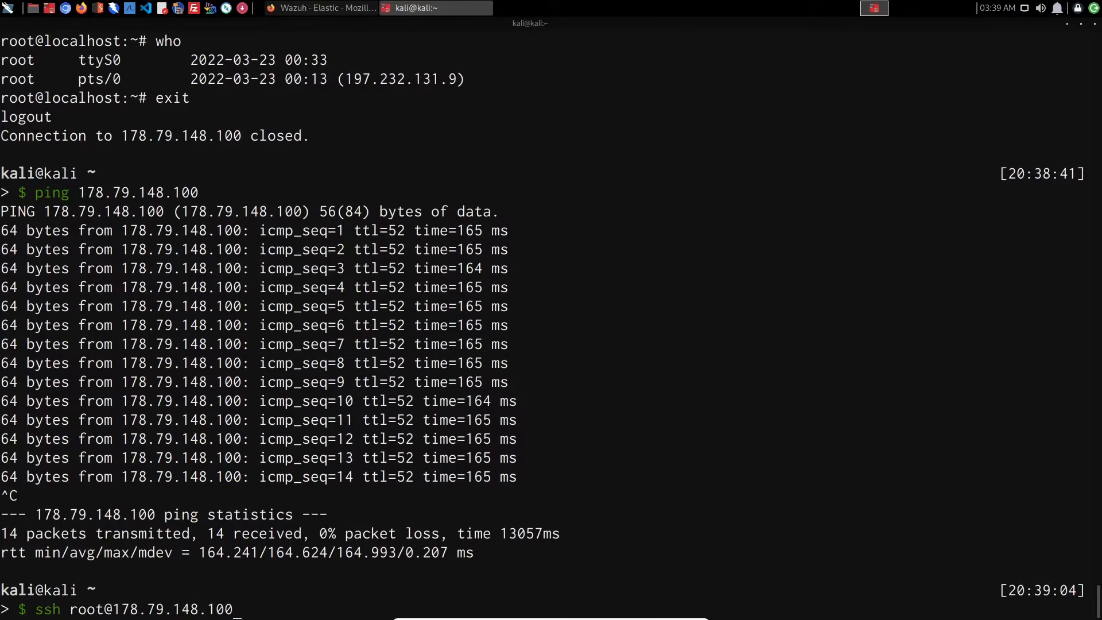
pyautogui.press('Return')
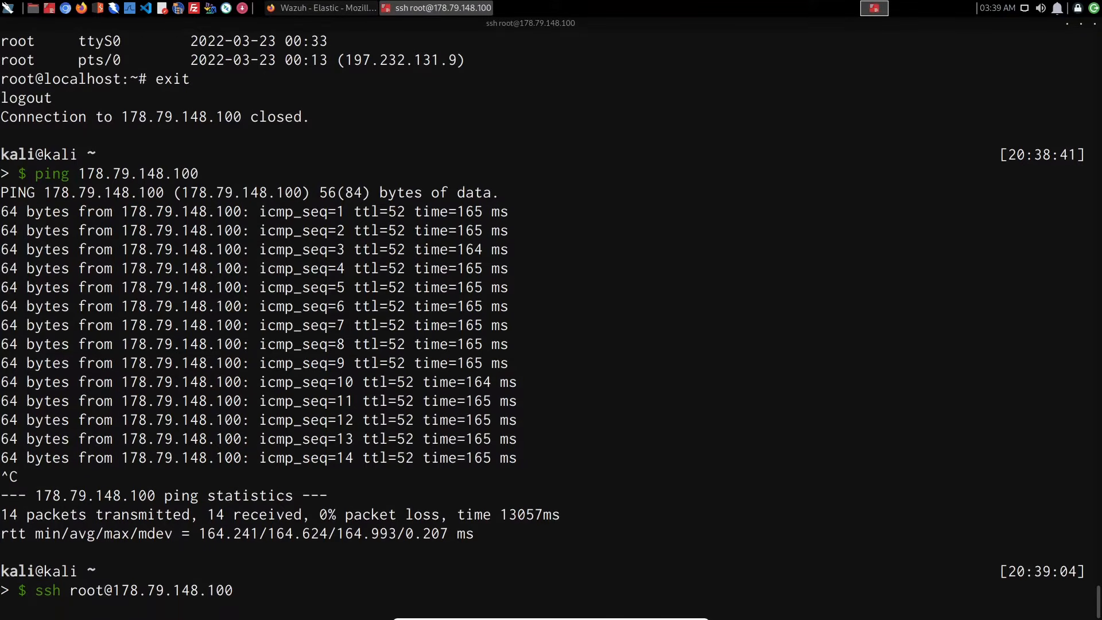
pyautogui.hotkey('ctrl', 'c')
# - Start an SSH login to 178.79.148.100 as the user test
pyautogui.press('Up')
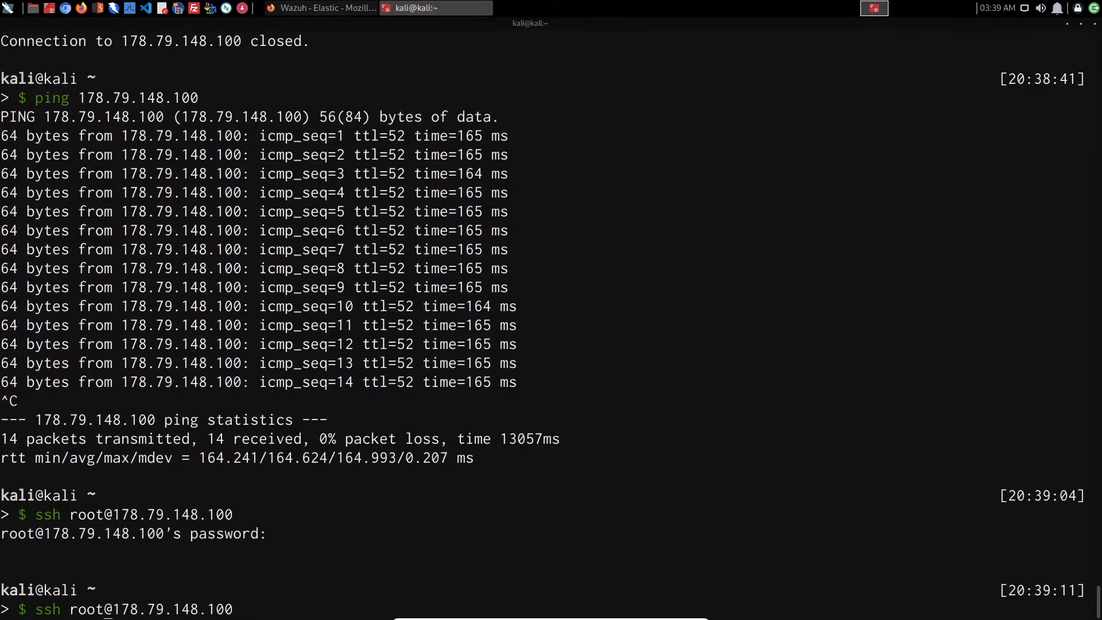
pyautogui.press('BackSpace')
pyautogui.press('BackSpace')
pyautogui.press('BackSpace')
pyautogui.press('BackSpace')
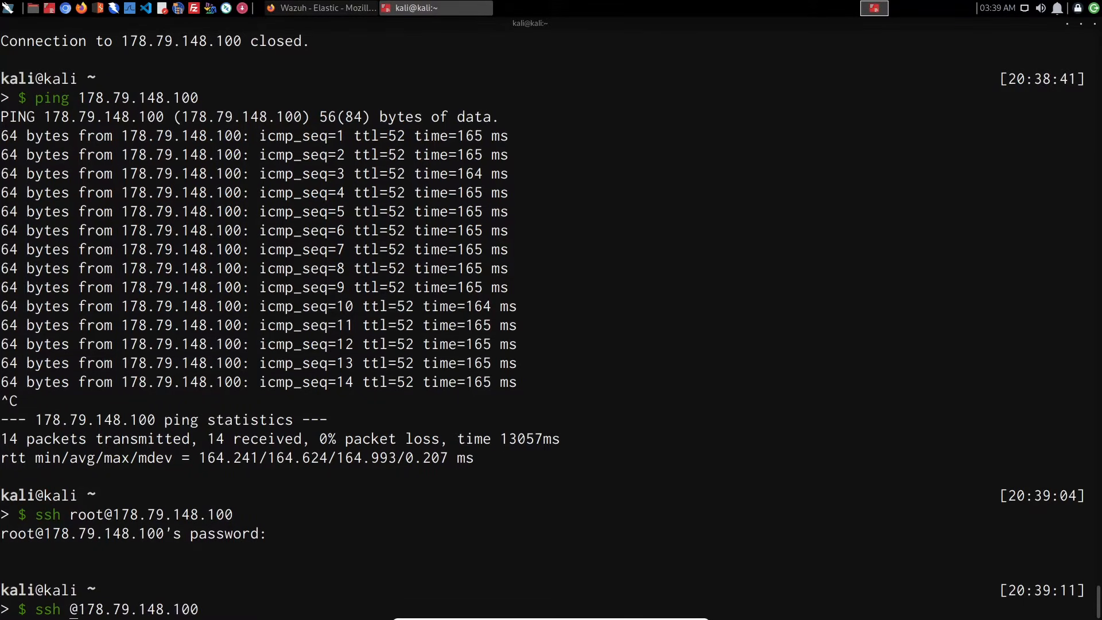
pyautogui.write('test')
pyautogui.press('Return')
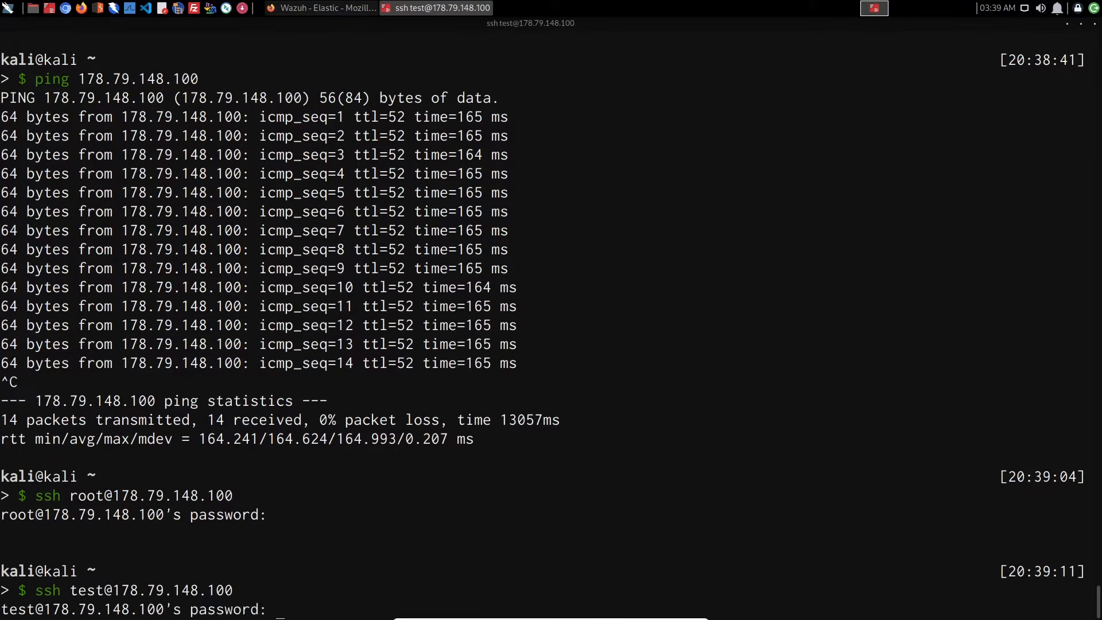
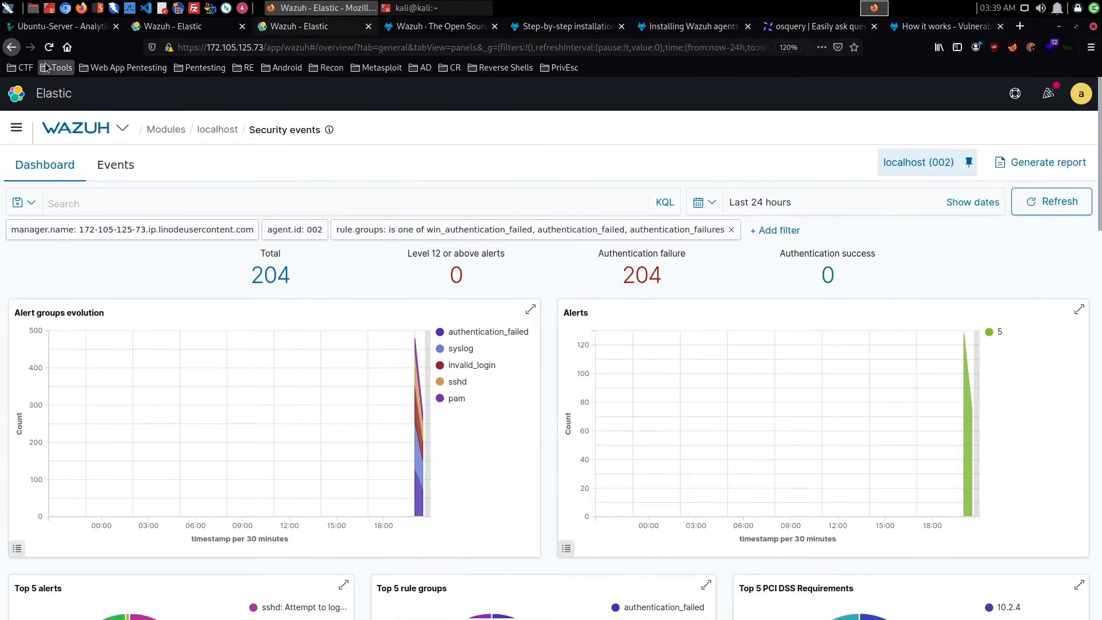
# - Reload the localhost agent's Security events dashboard and filter the Security Alerts list to authentication failures
pyautogui.click(49, 47)
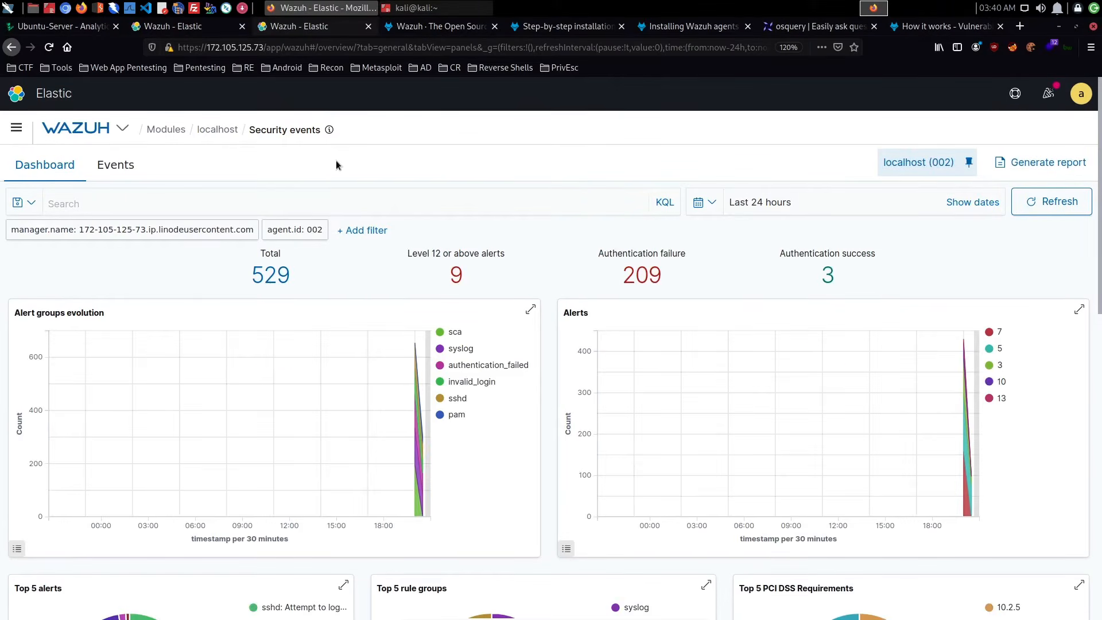
pyautogui.click(642, 275)
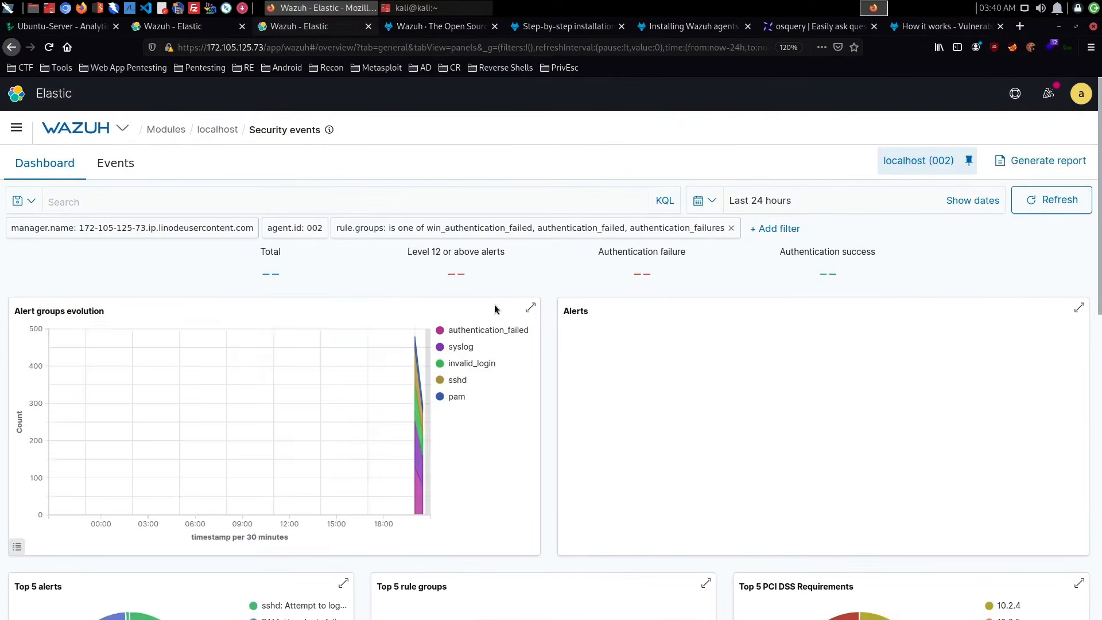
pyautogui.scroll(-10, 495, 309)
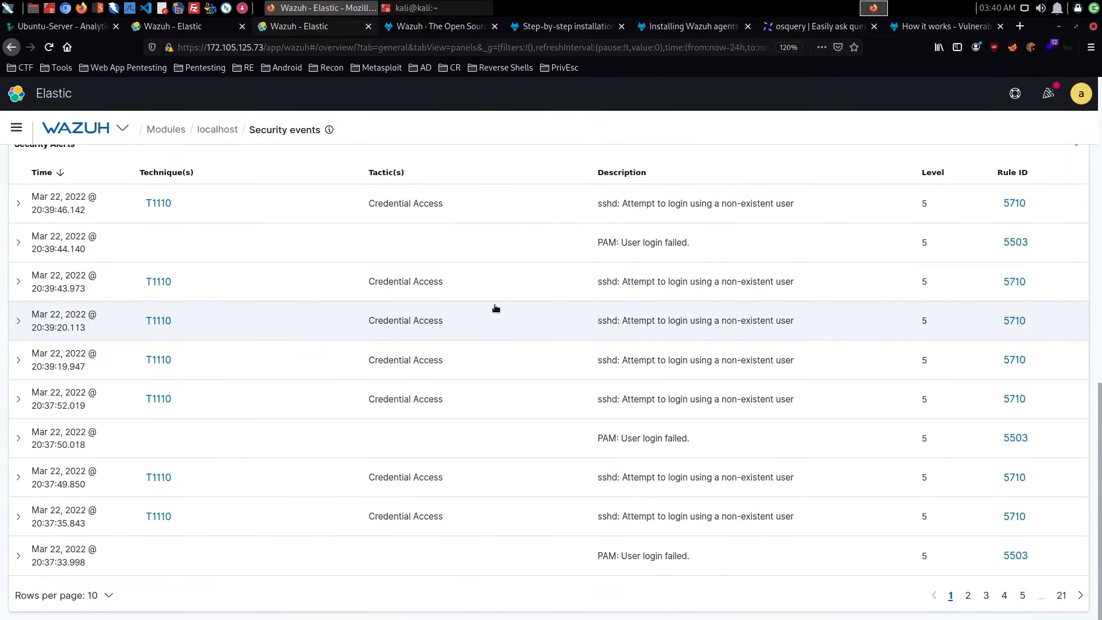
pyautogui.scroll(1, 496, 309)
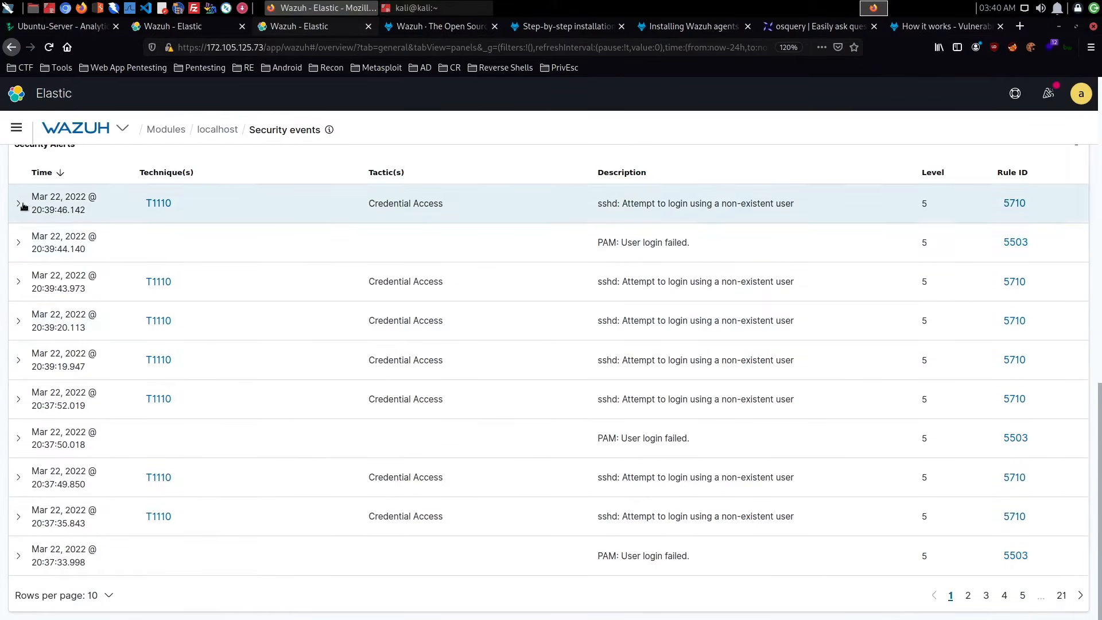
# - Examine the details and full logs of the newest rule 5710 alert and the PAM login failure alert directly before it
pyautogui.click(18, 274)
pyautogui.scroll(-4, 401, 266)
pyautogui.scroll(-3, 401, 267)
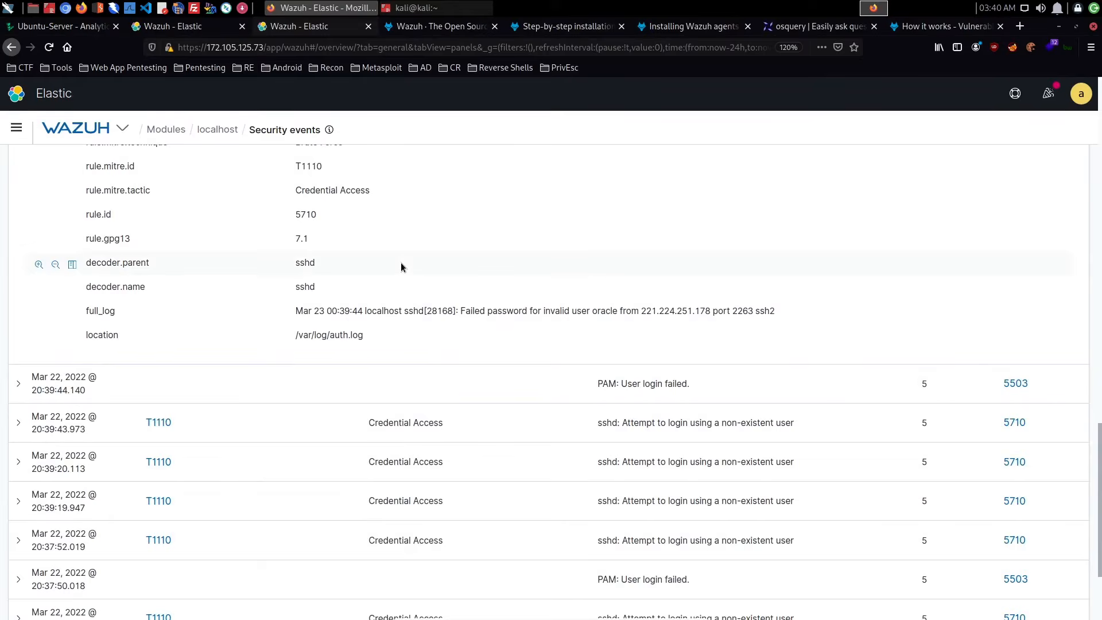
pyautogui.click(26, 390)
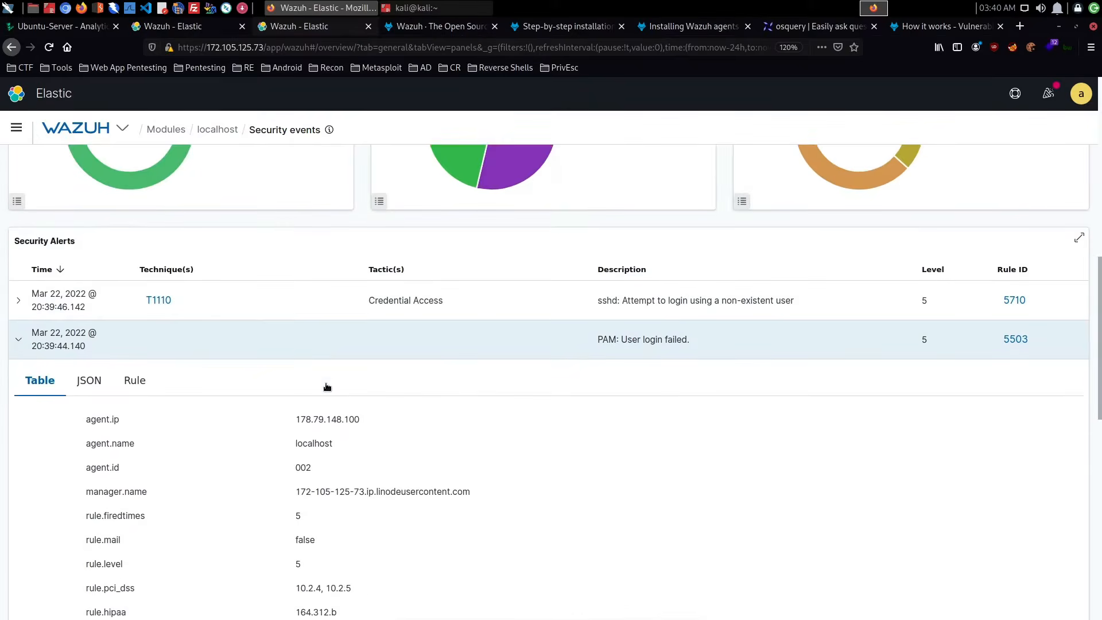
pyautogui.scroll(-6, 325, 383)
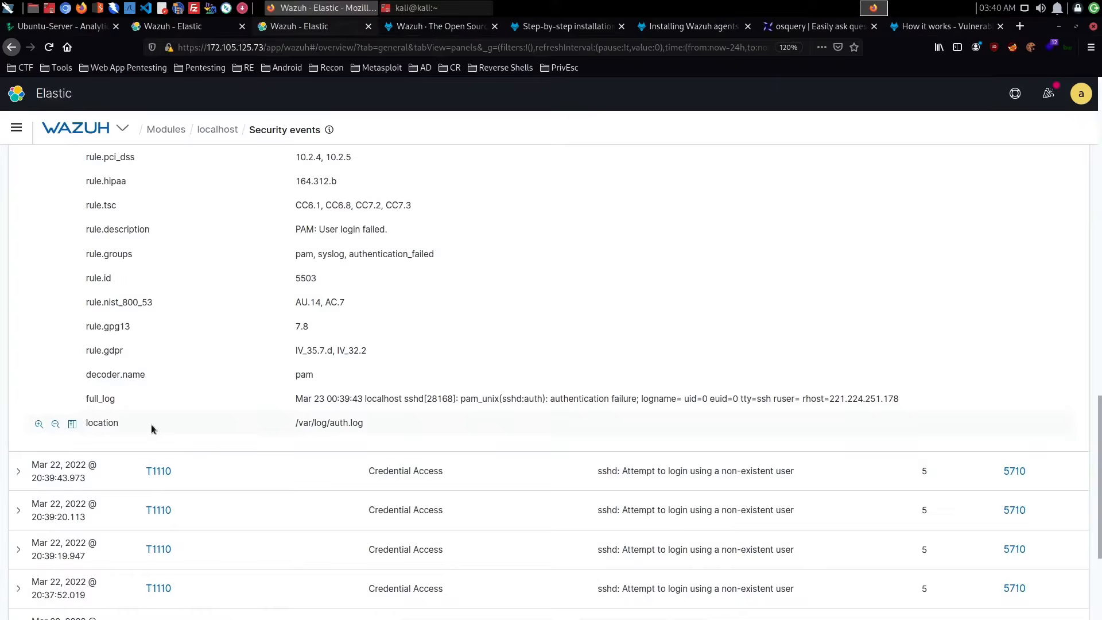
# - Examine the details of the rule 5710 alerts from 20:39:43.973 and 20:39:20.113, including source IP and attempted user
pyautogui.click(21, 472)
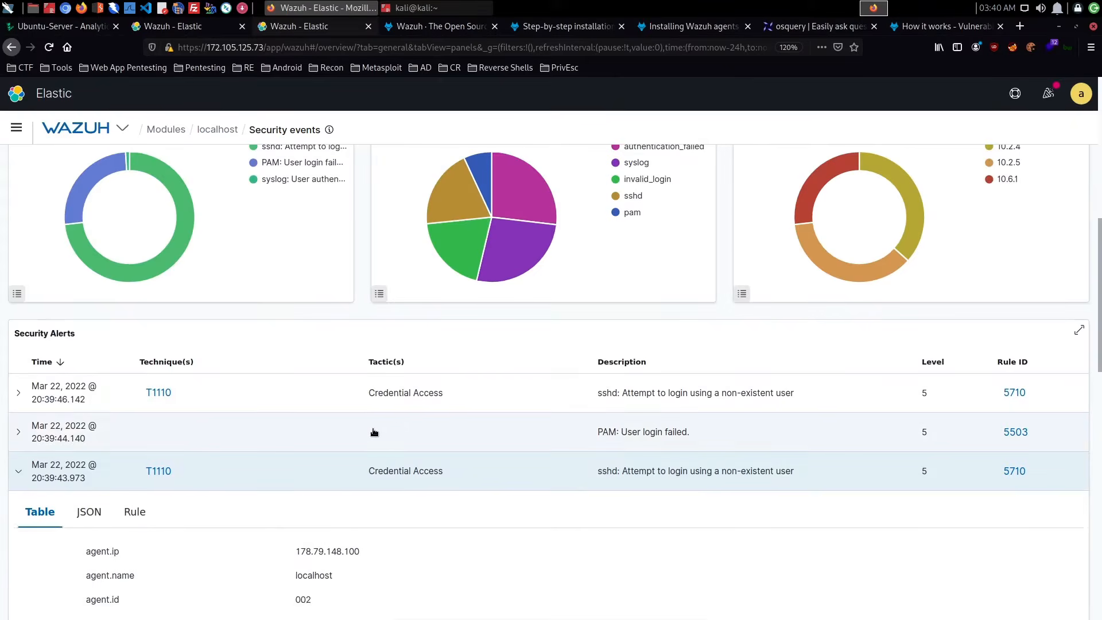
pyautogui.scroll(-10, 401, 427)
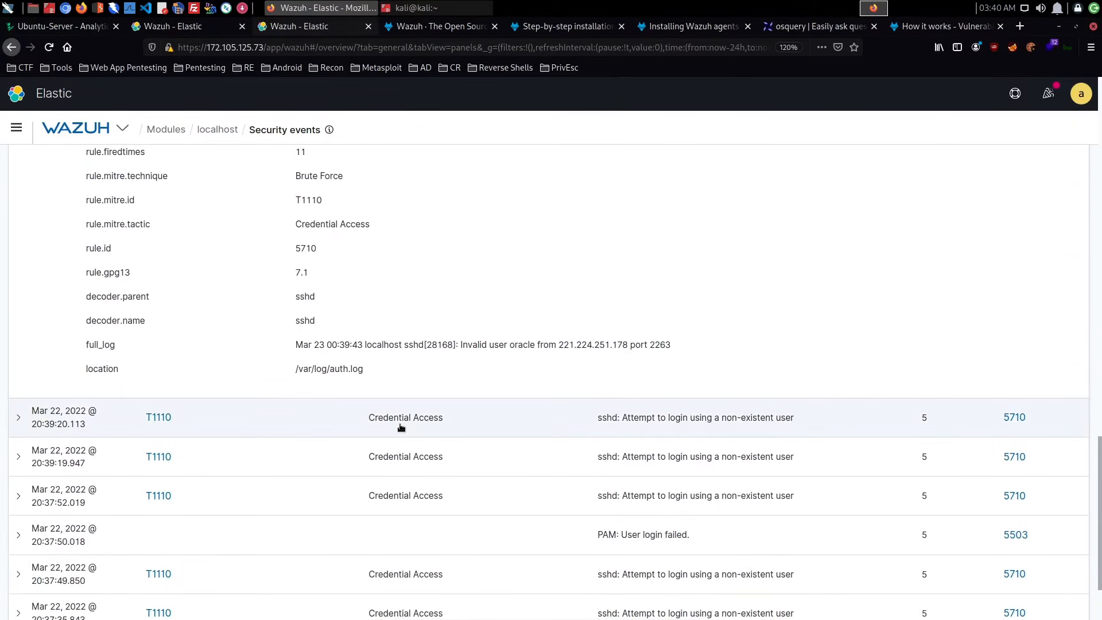
pyautogui.click(18, 418)
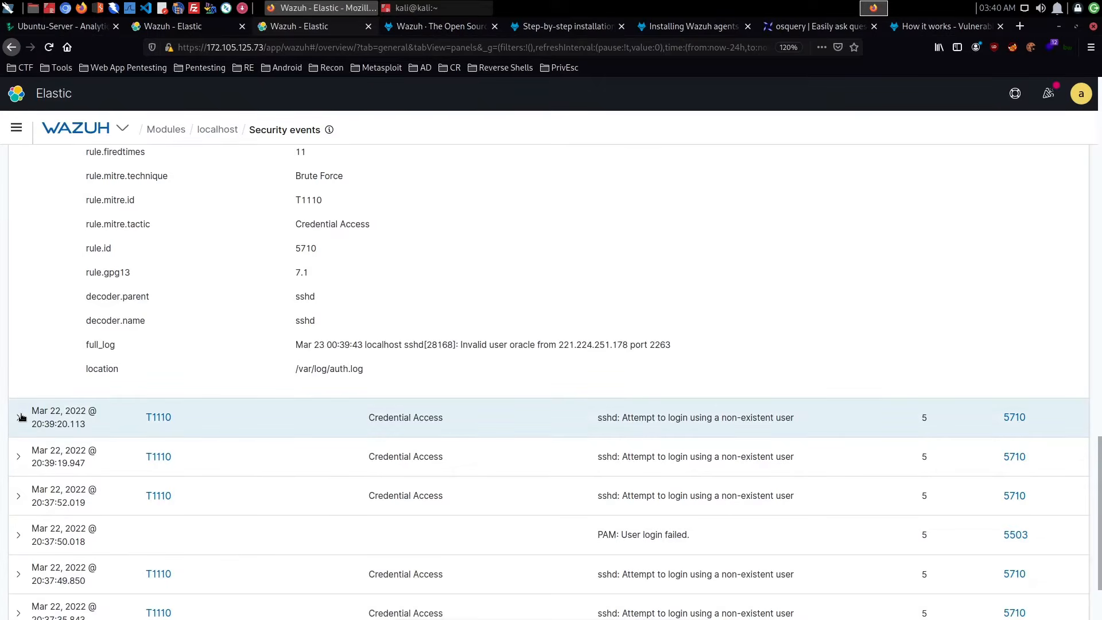
pyautogui.scroll(-10, 414, 422)
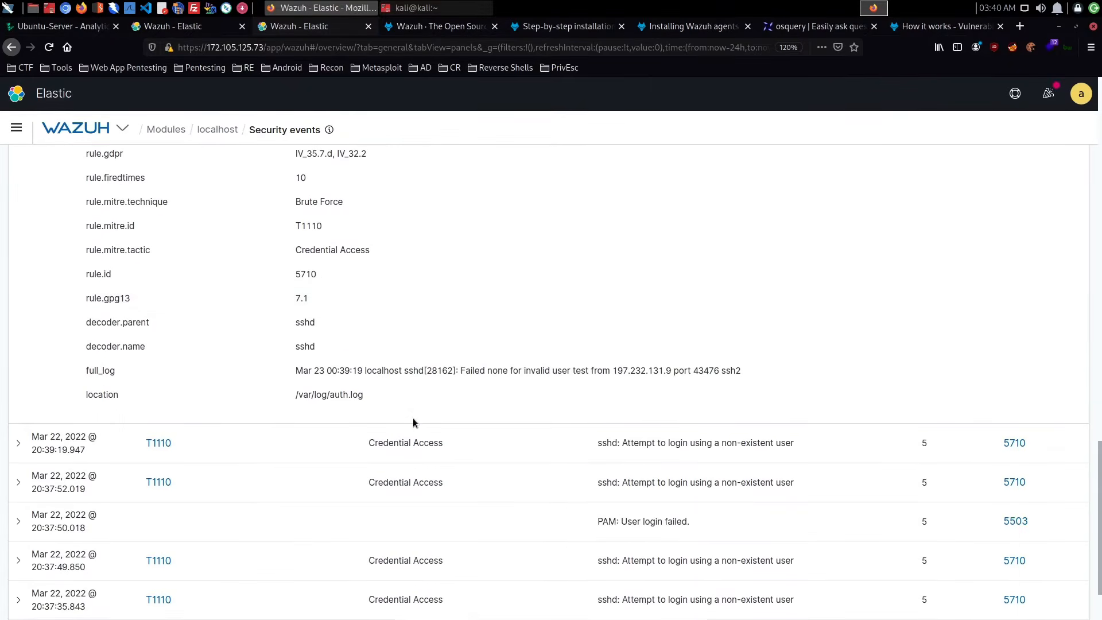
pyautogui.scroll(10, 413, 422)
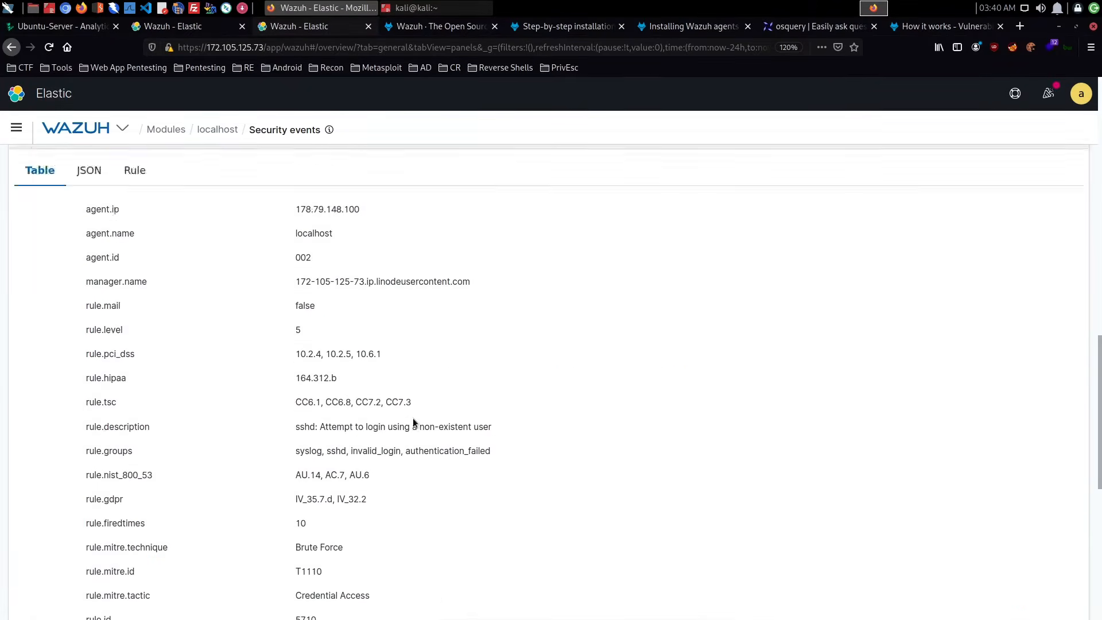
pyautogui.scroll(-3, 412, 419)
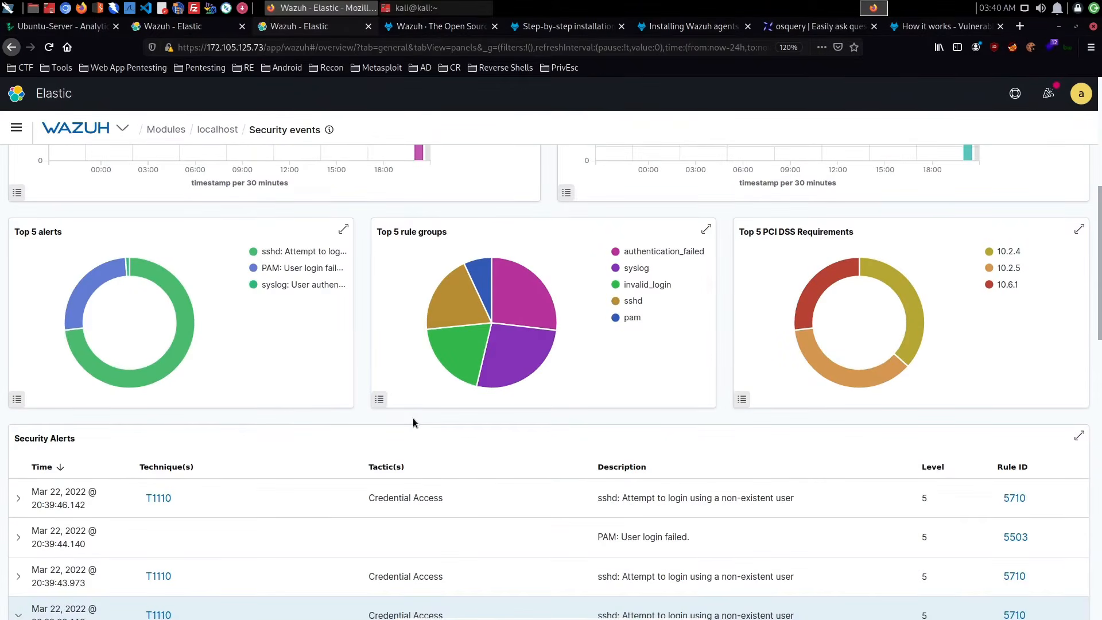
pyautogui.scroll(5, 412, 419)
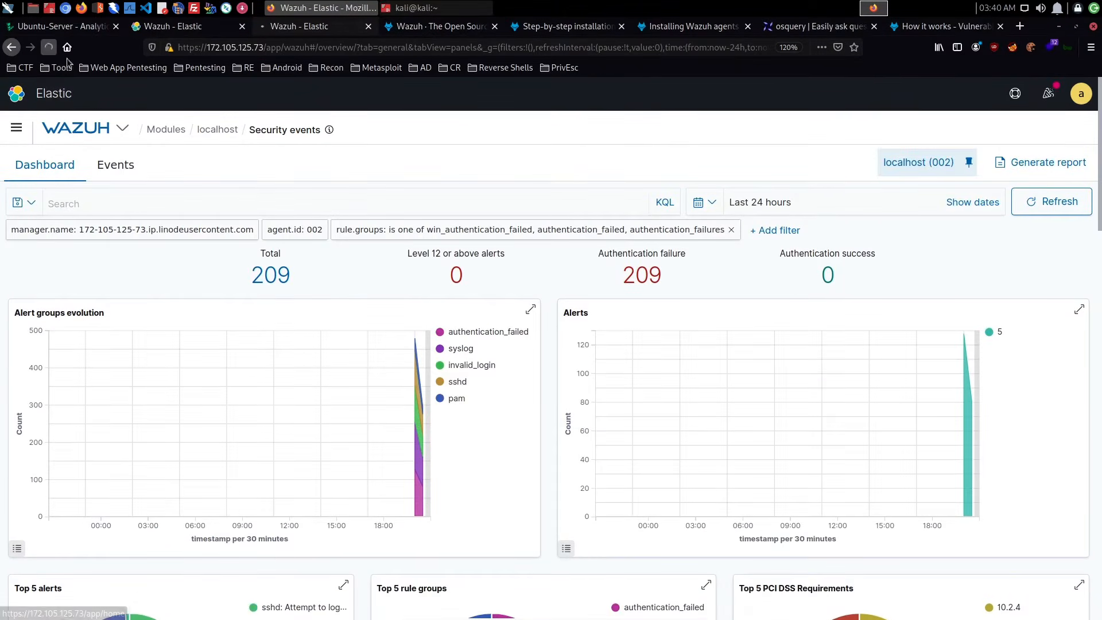
# - Refresh the security events, filter to authentication failures again, and check the full log of the newest alert
pyautogui.click(48, 48)
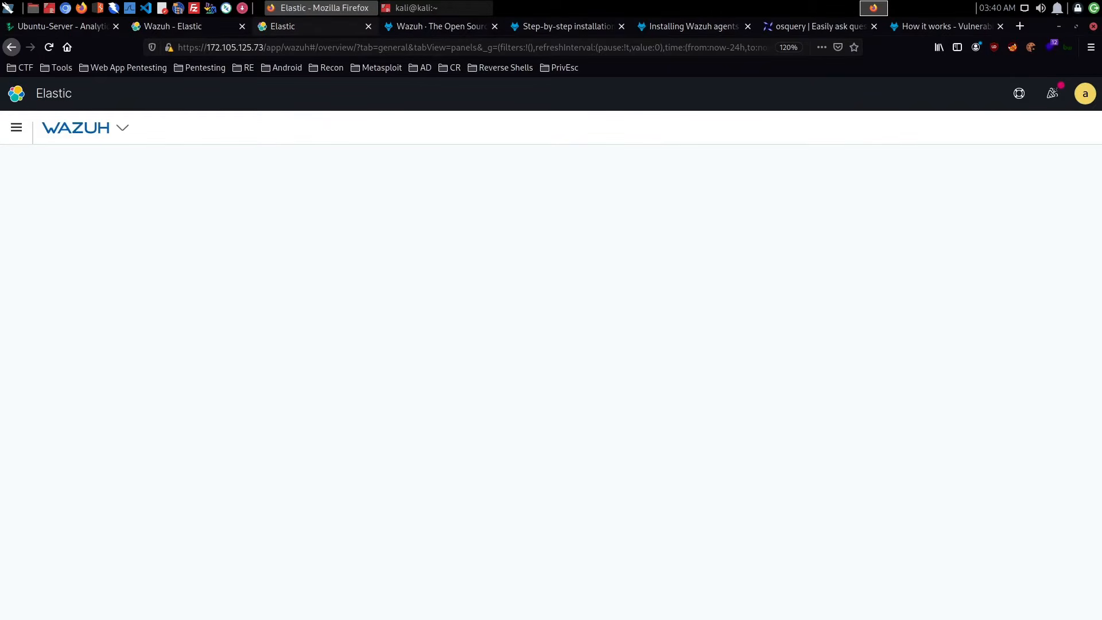
pyautogui.click(649, 282)
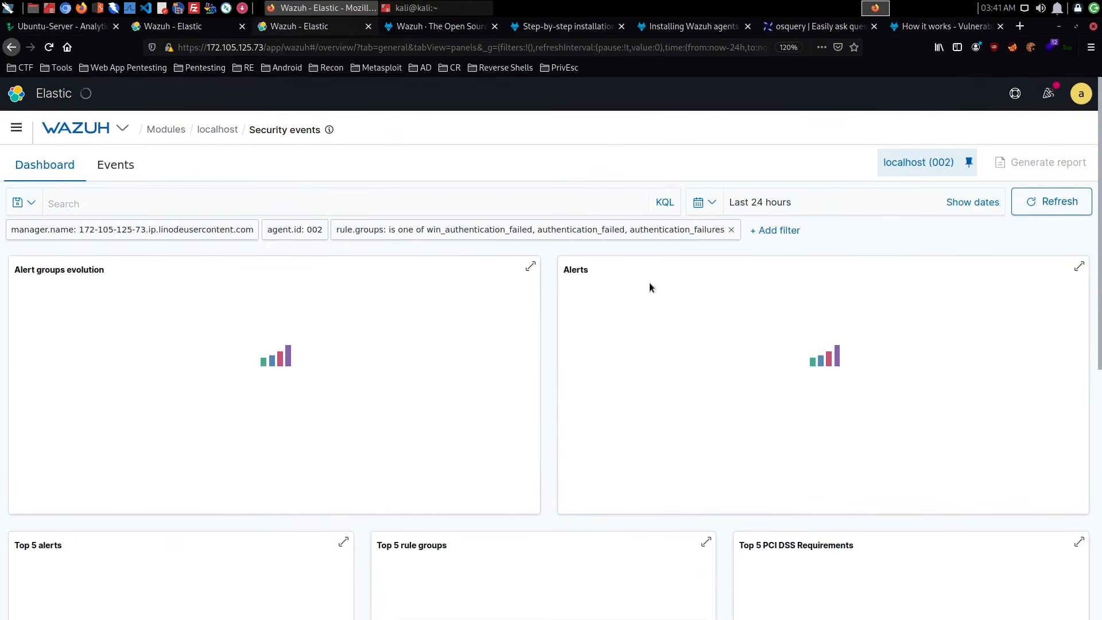
pyautogui.scroll(-10, 649, 283)
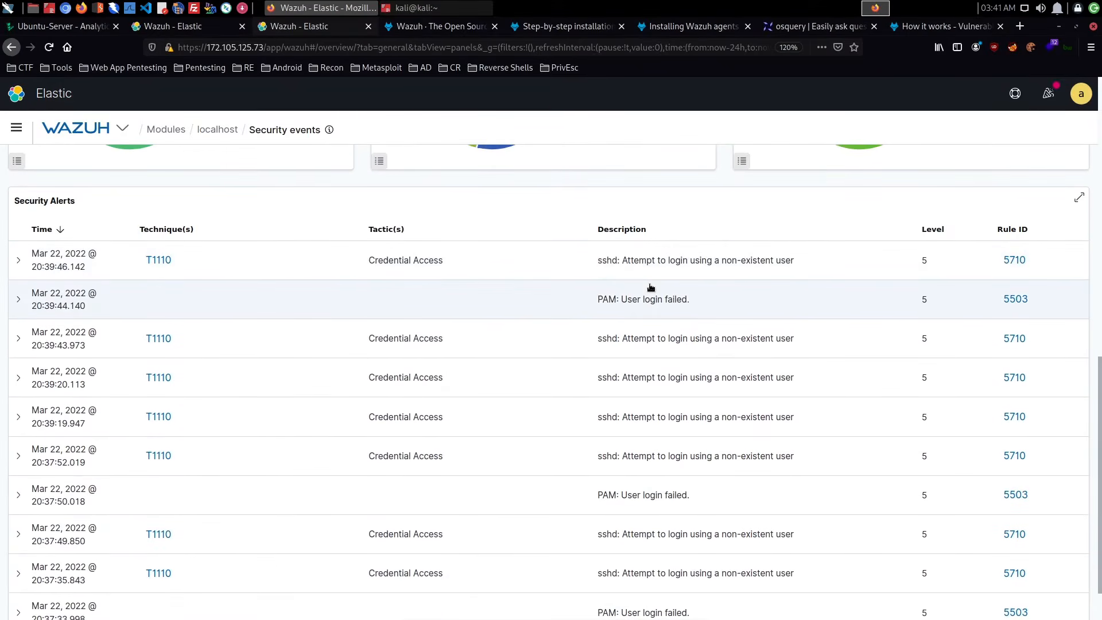
pyautogui.click(26, 266)
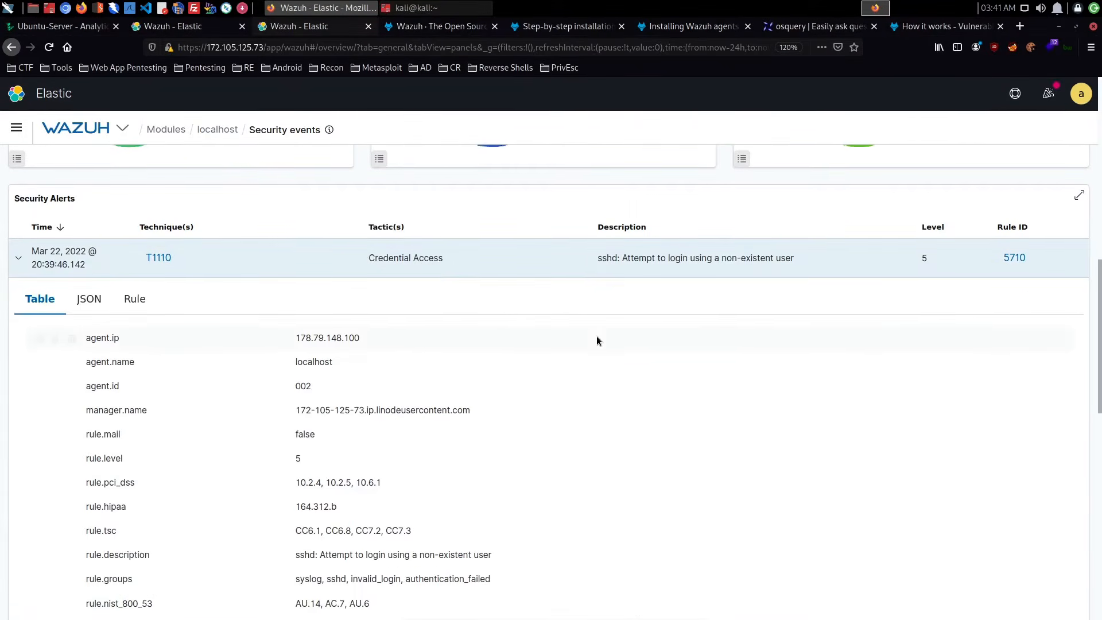
pyautogui.scroll(-9, 596, 339)
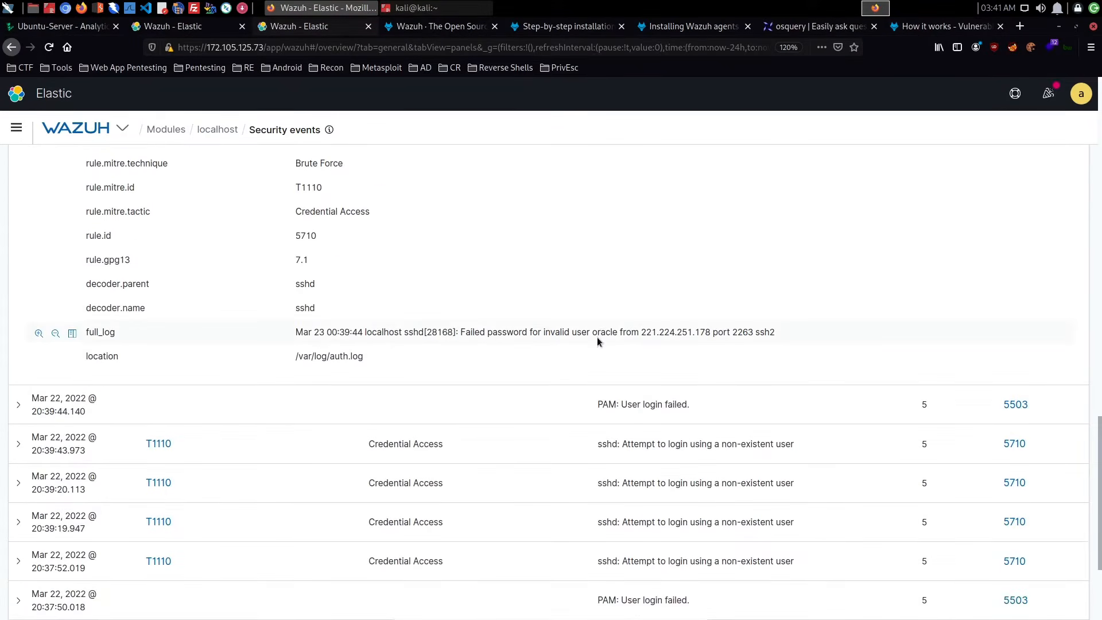
pyautogui.scroll(20, 597, 341)
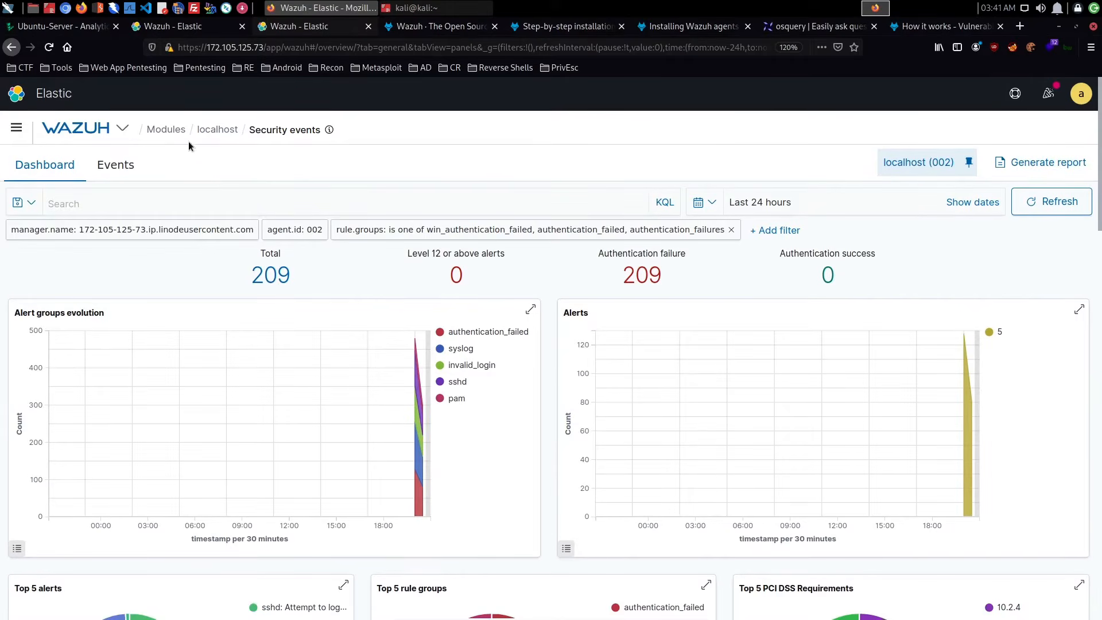
# - Return to the localhost agent overview and review its MITRE, compliance, FIM and SCA summaries
pyautogui.click(221, 130)
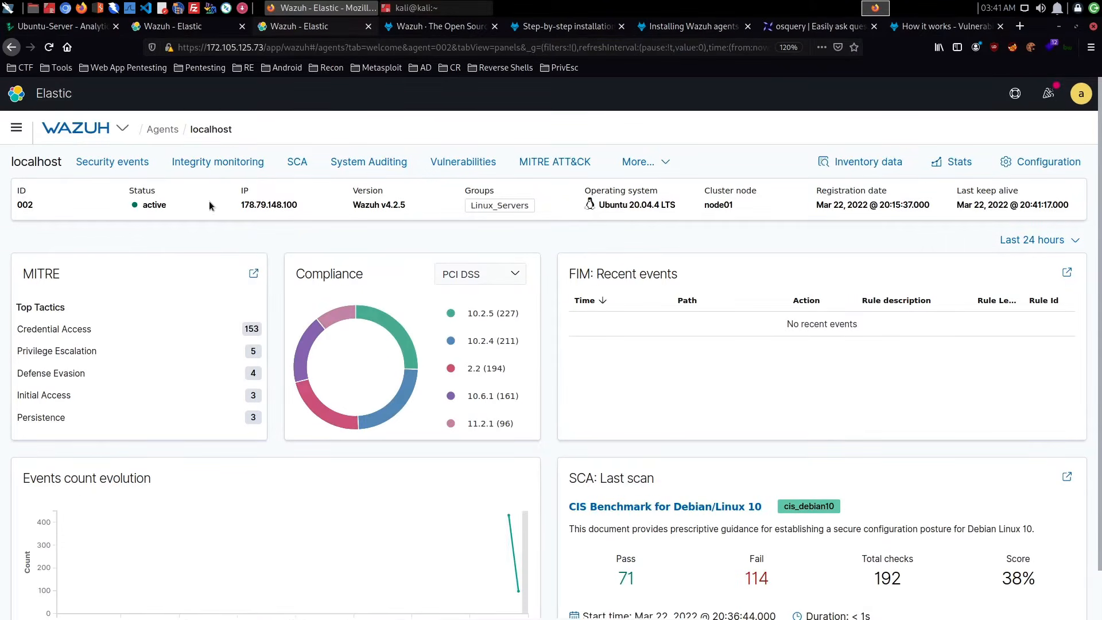
pyautogui.scroll(-1, 209, 202)
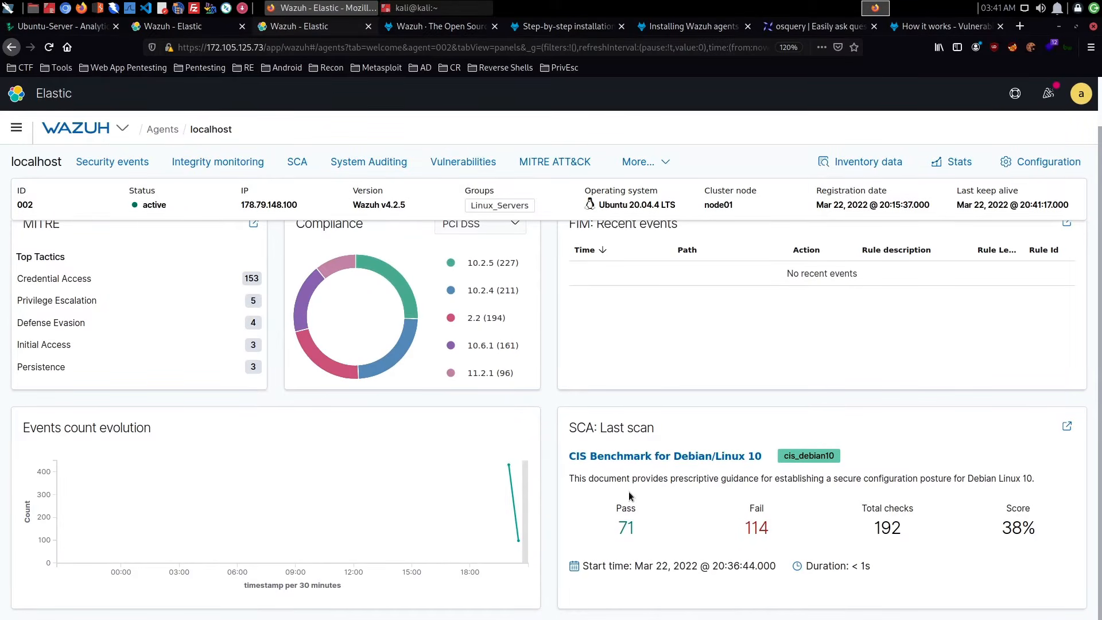
pyautogui.scroll(1, 329, 282)
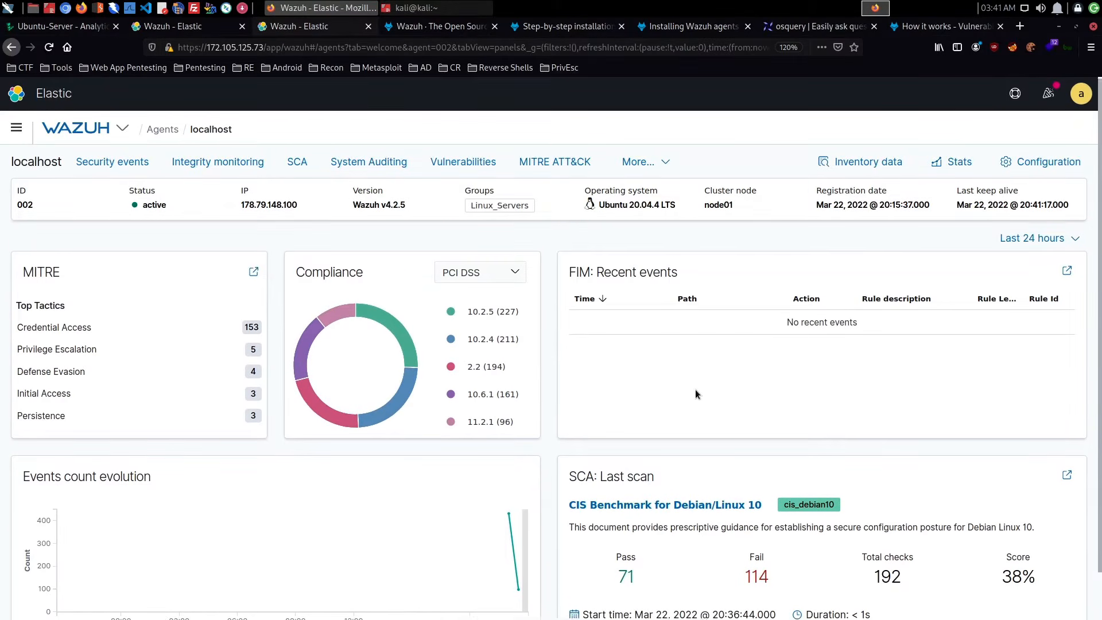
pyautogui.scroll(-1, 695, 393)
# - Open the localhost agent's Integrity monitoring module and view its events
pyautogui.click(228, 165)
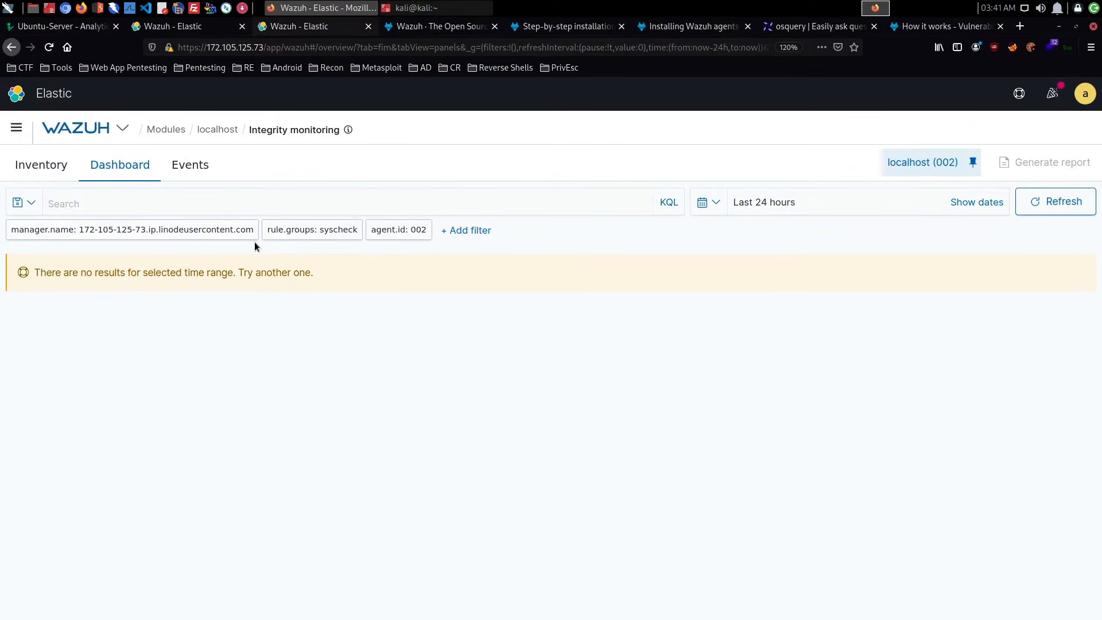
pyautogui.click(192, 168)
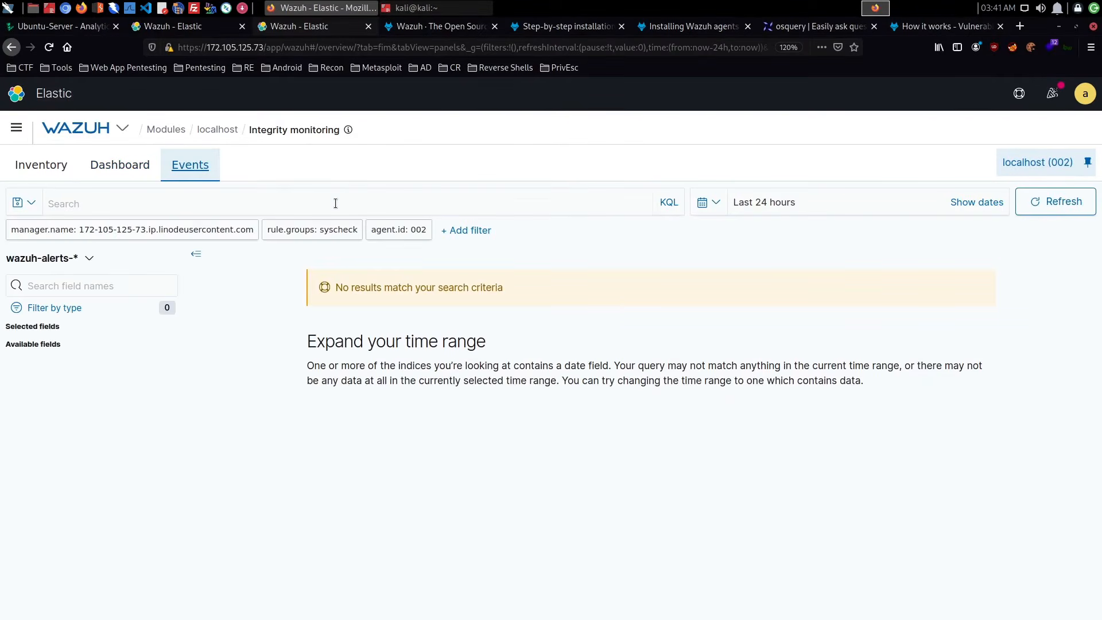
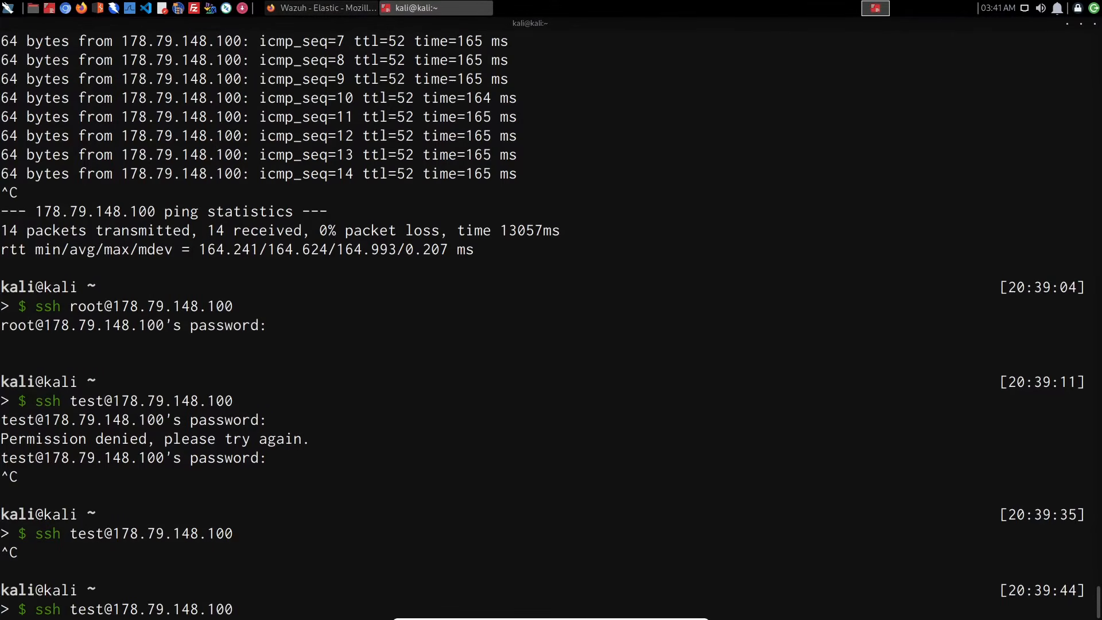
# - Run the SSH login attempt to 178.79.148.100 as user test again to retest the block
pyautogui.press('Return')
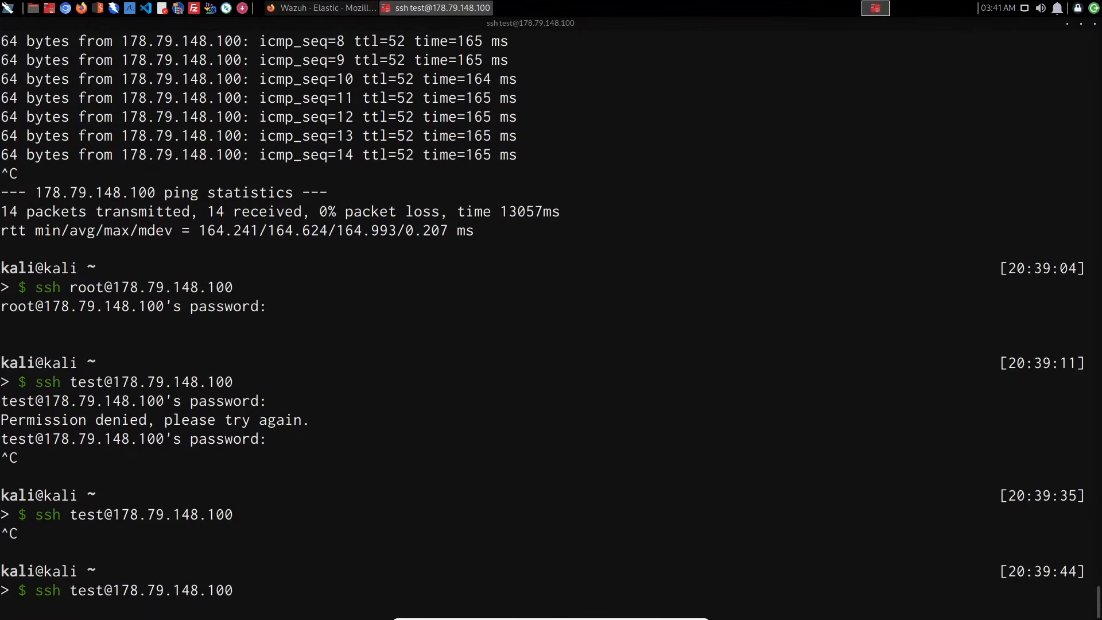
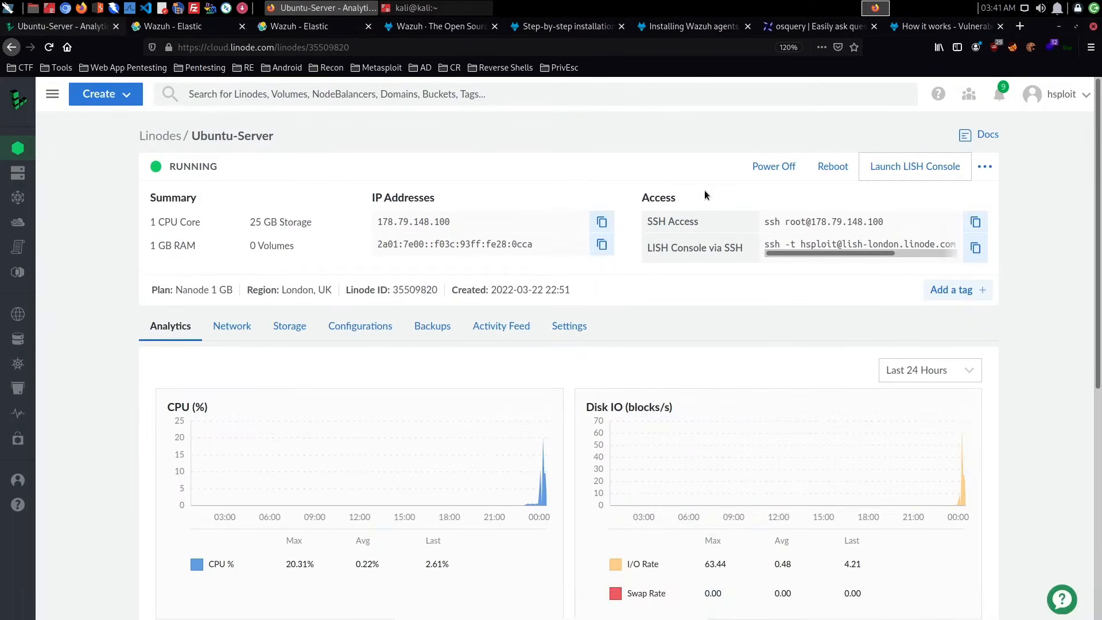
pyautogui.click(912, 167)
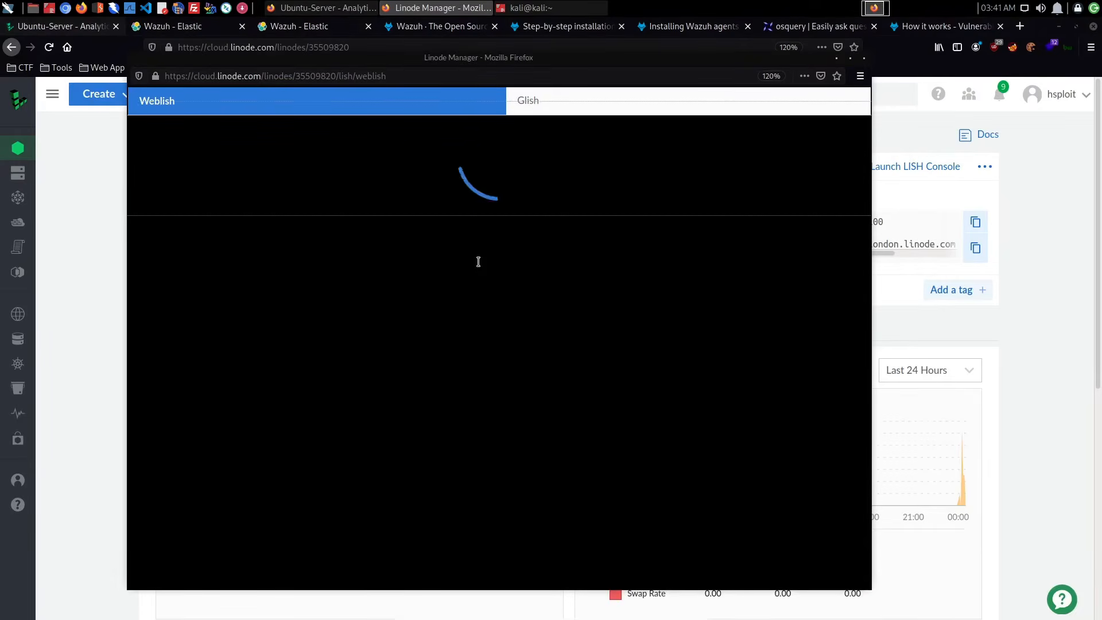
pyautogui.hotkey('ctrl', 'l')
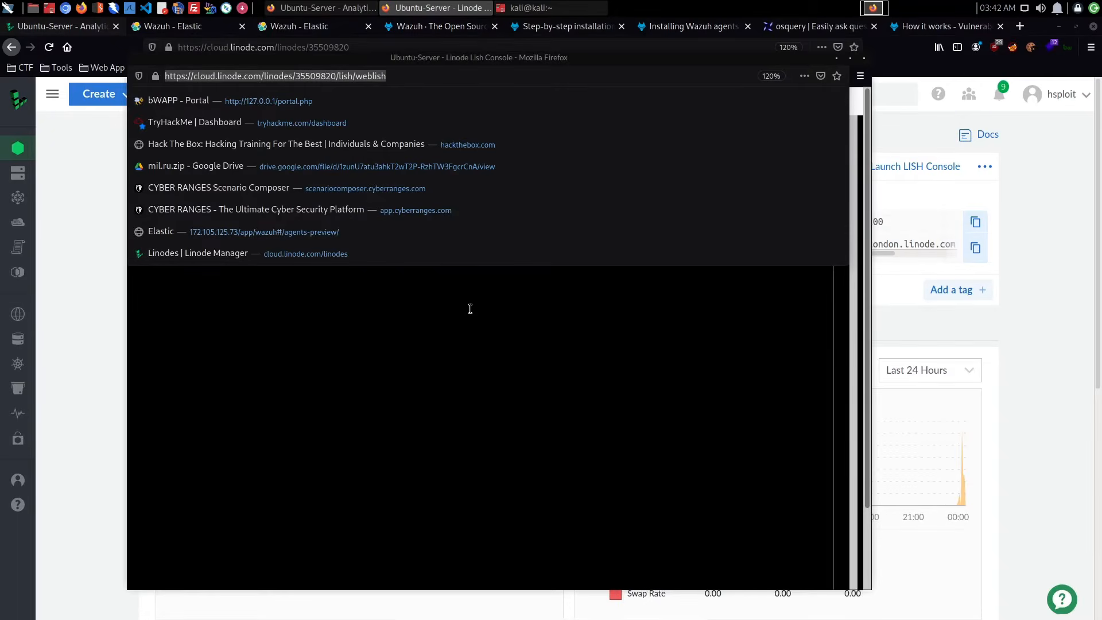
pyautogui.click(469, 308)
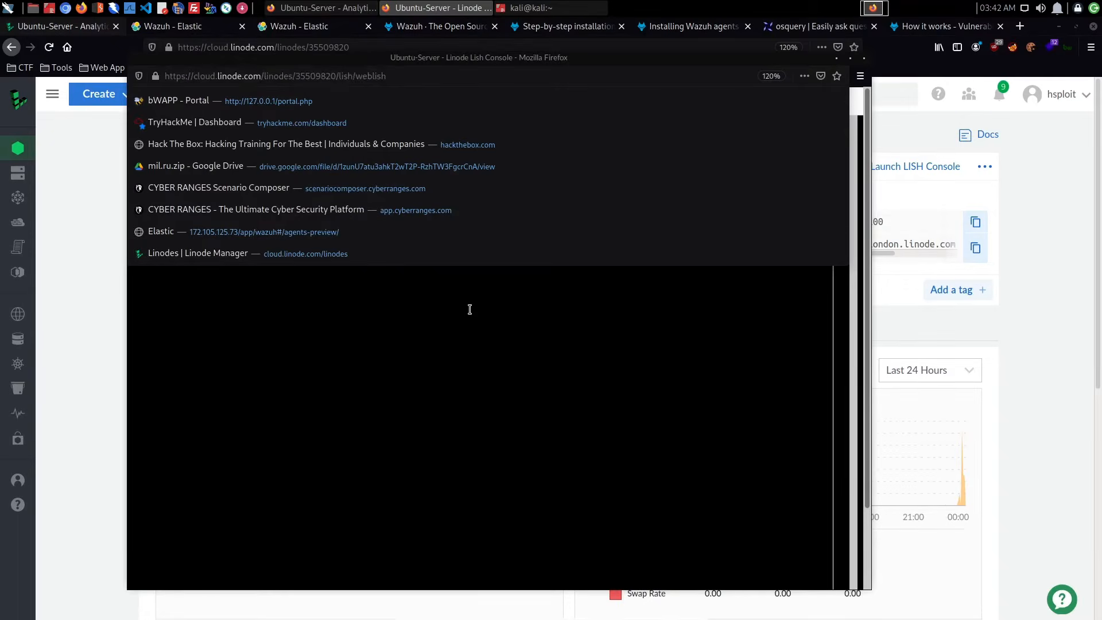
pyautogui.click(803, 81)
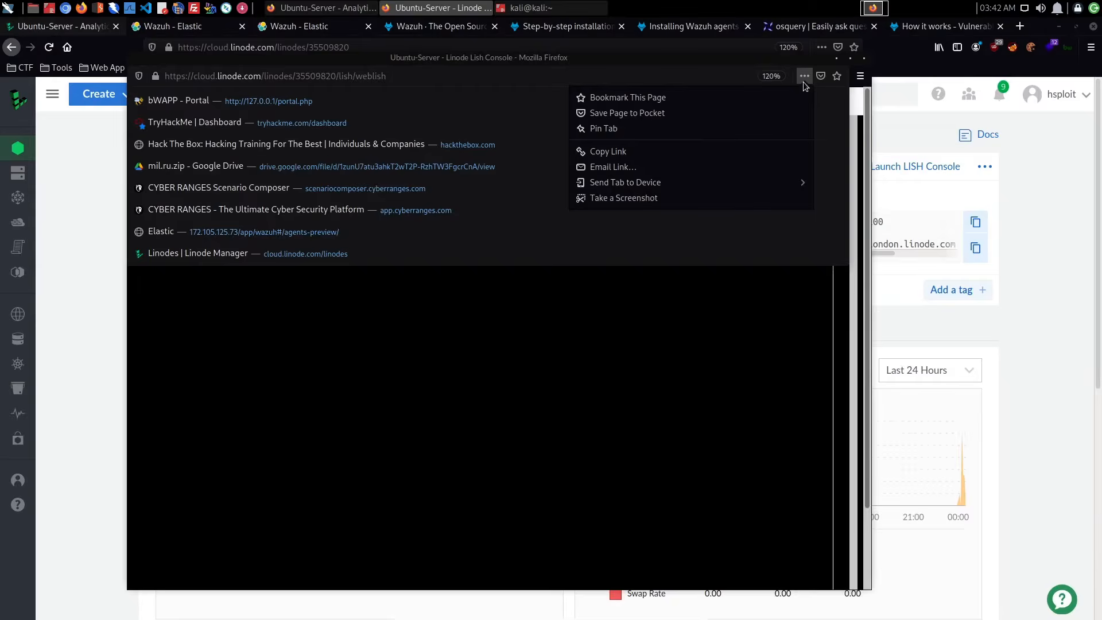
pyautogui.click(863, 64)
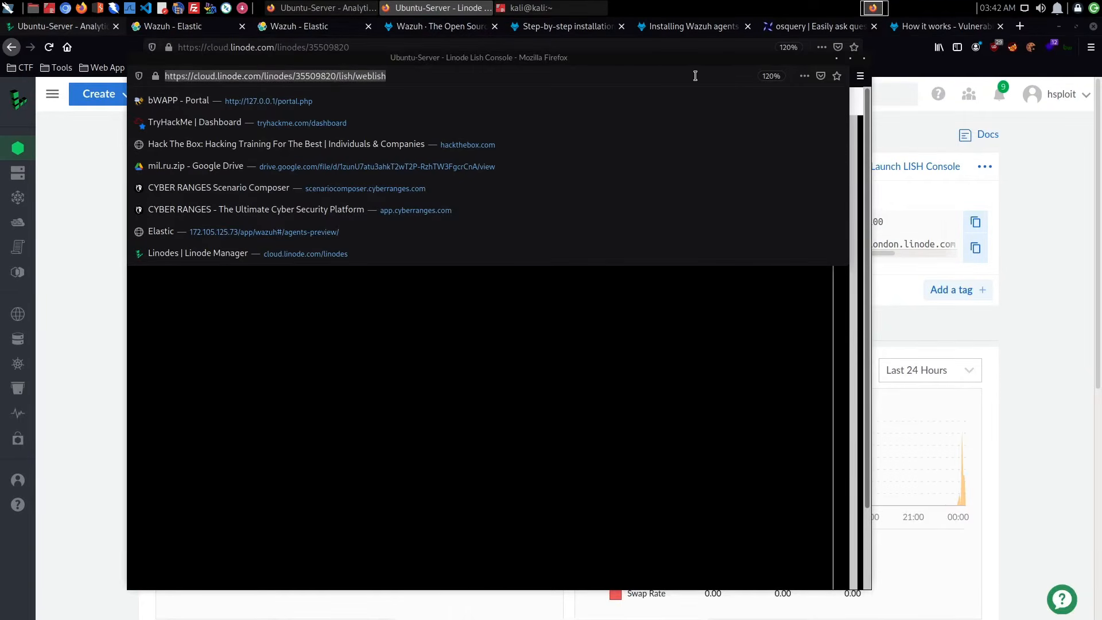
pyautogui.click(695, 76)
pyautogui.click(864, 58)
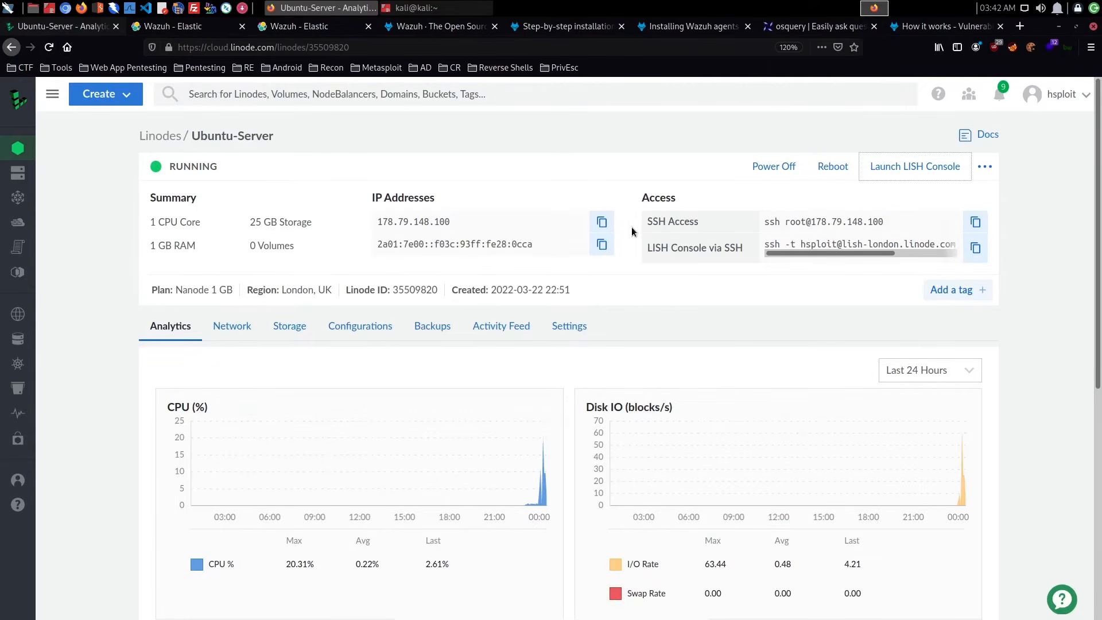
# - Launch the LISH console for Ubuntu-Server and list the logged-in users with who
pyautogui.click(914, 166)
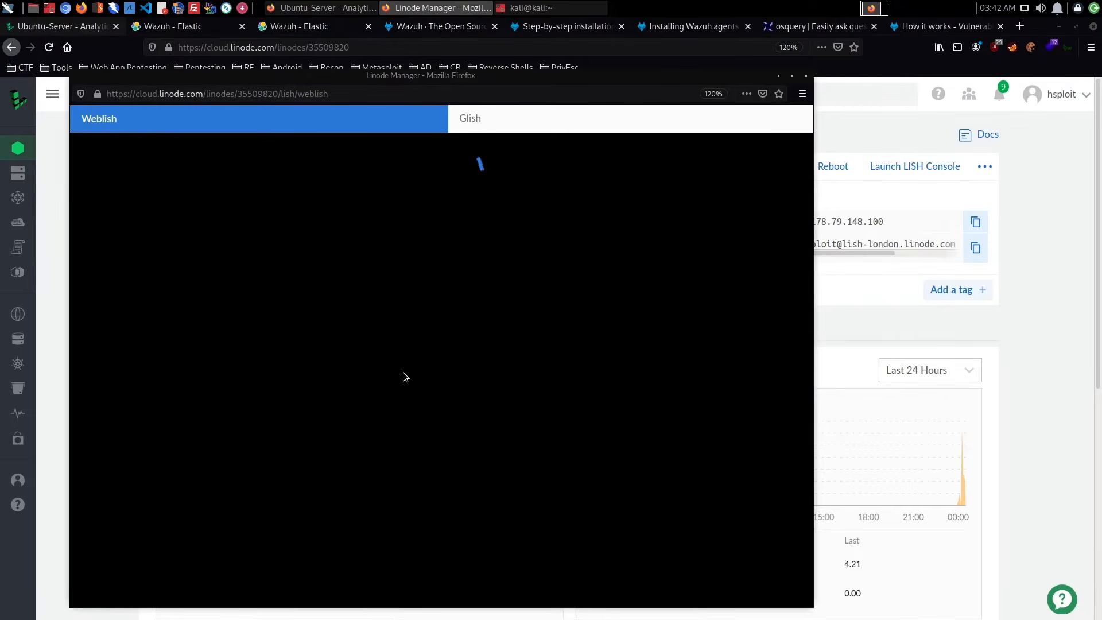
pyautogui.moveTo(514, 80); pyautogui.dragTo(601, 56)
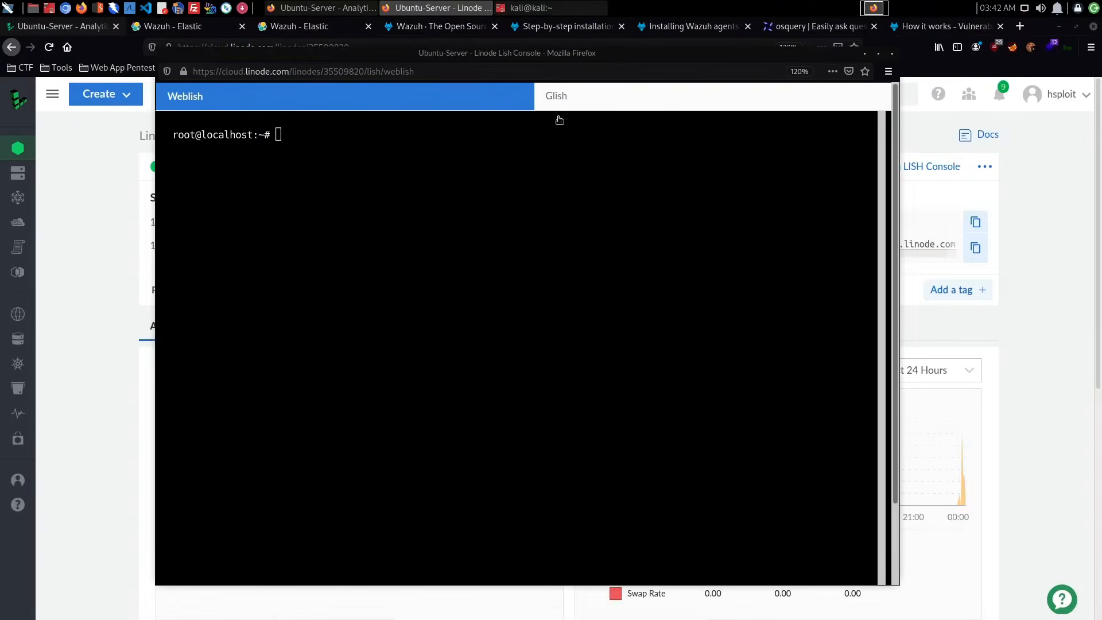
pyautogui.click(478, 203)
pyautogui.write('who')
pyautogui.press('Return')
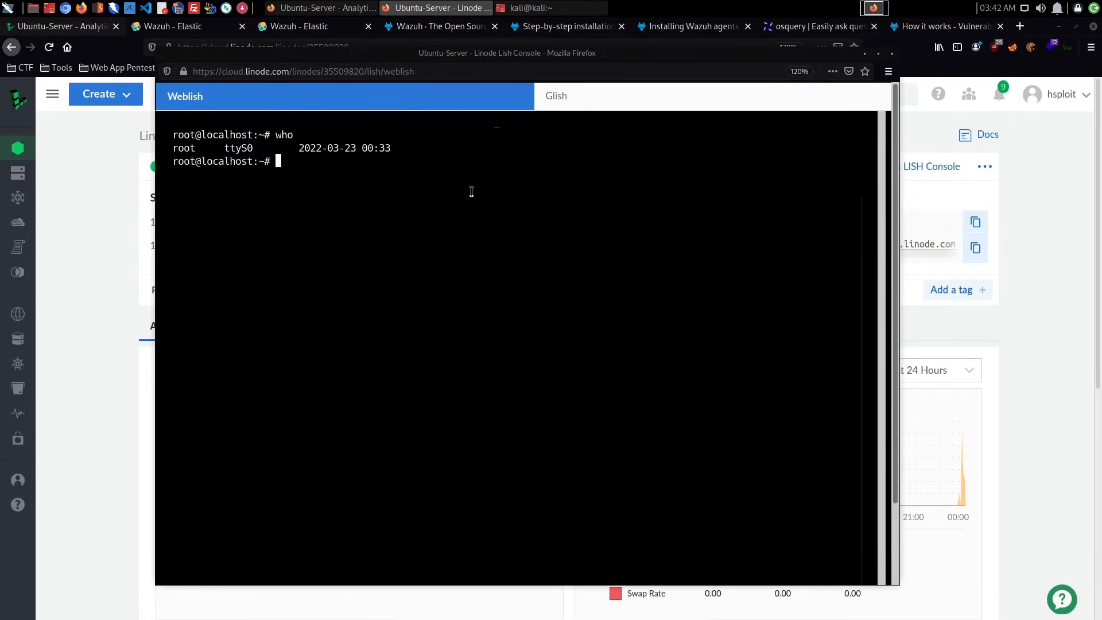
# - List the server's TCP connections with netstat -antp, and list the files in the current directory
pyautogui.write('netstat -antp')
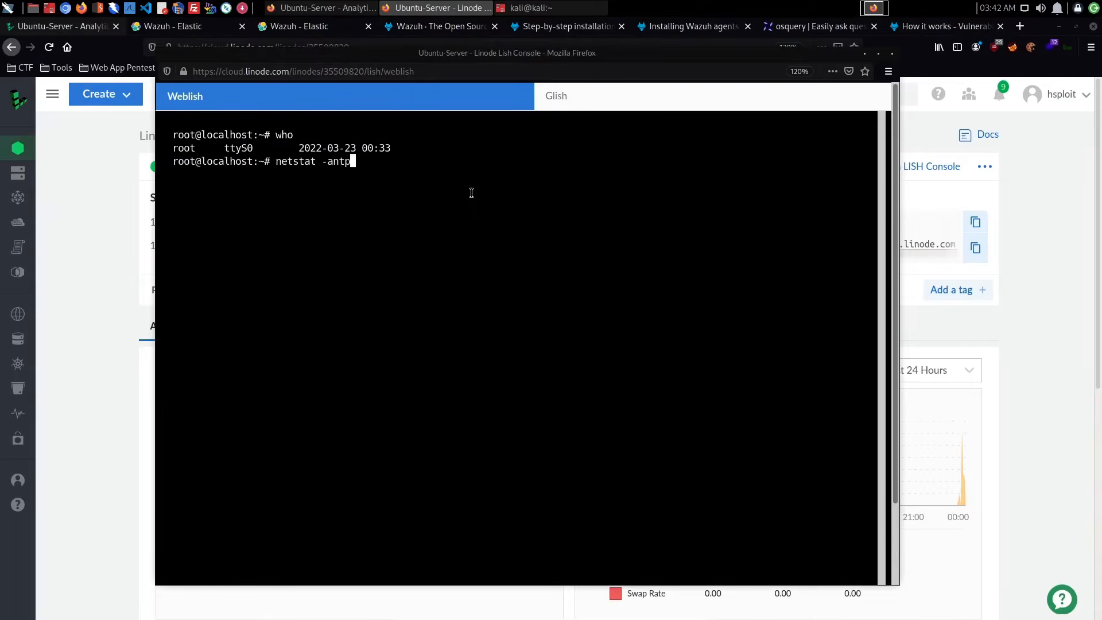
pyautogui.press('Return')
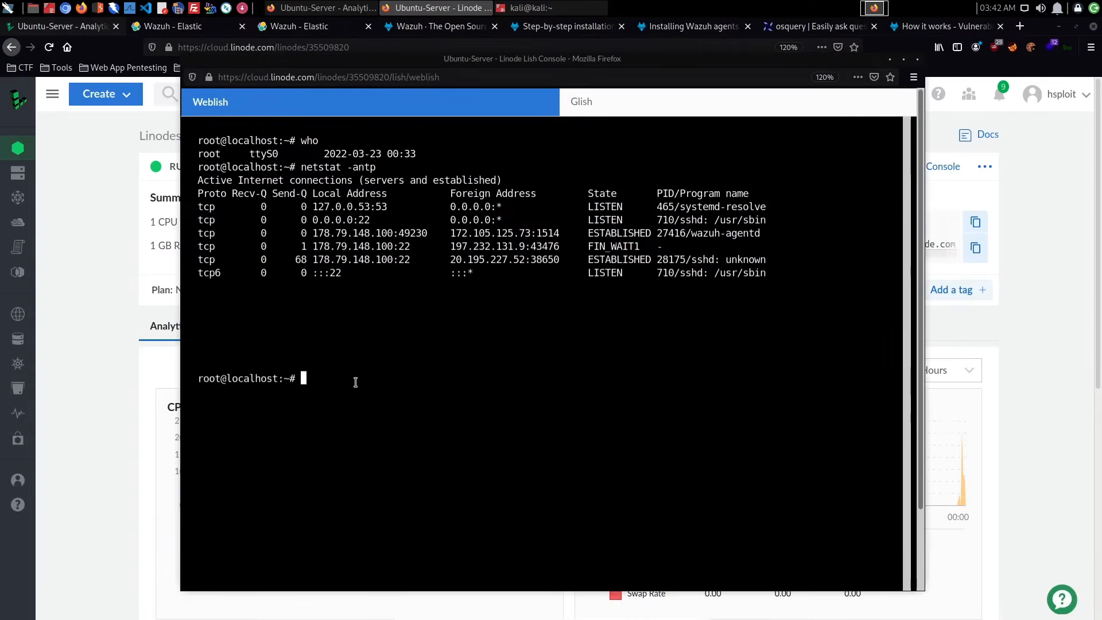
pyautogui.write('ls')
pyautogui.press('Return')
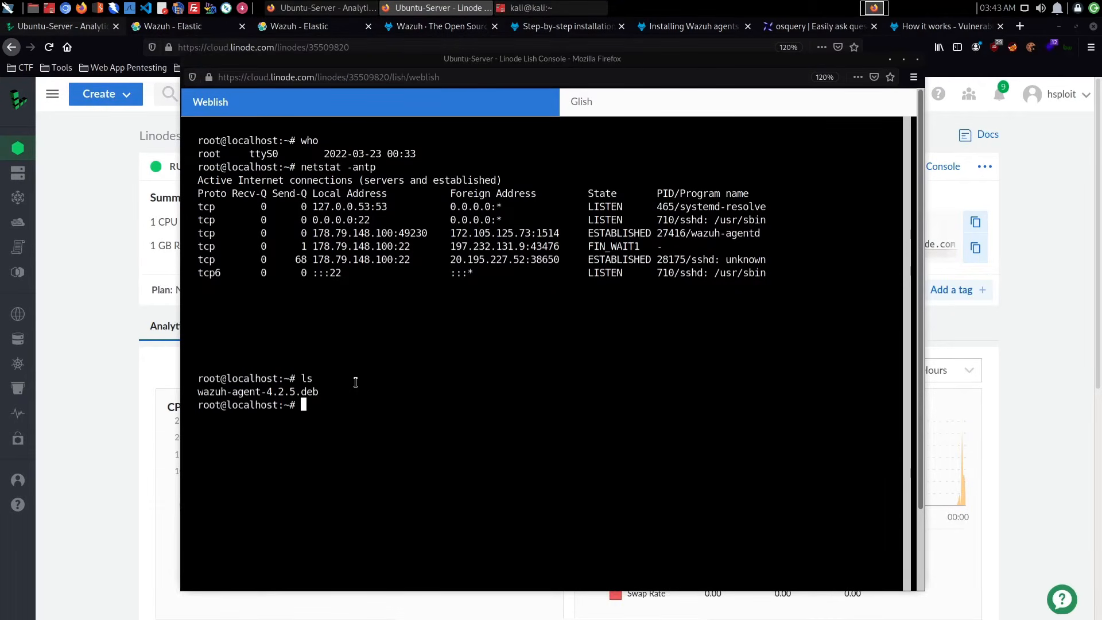
# - Display the server's user accounts by printing /etc/passwd
pyautogui.write('cat /etc/passwd')
pyautogui.press('Return')
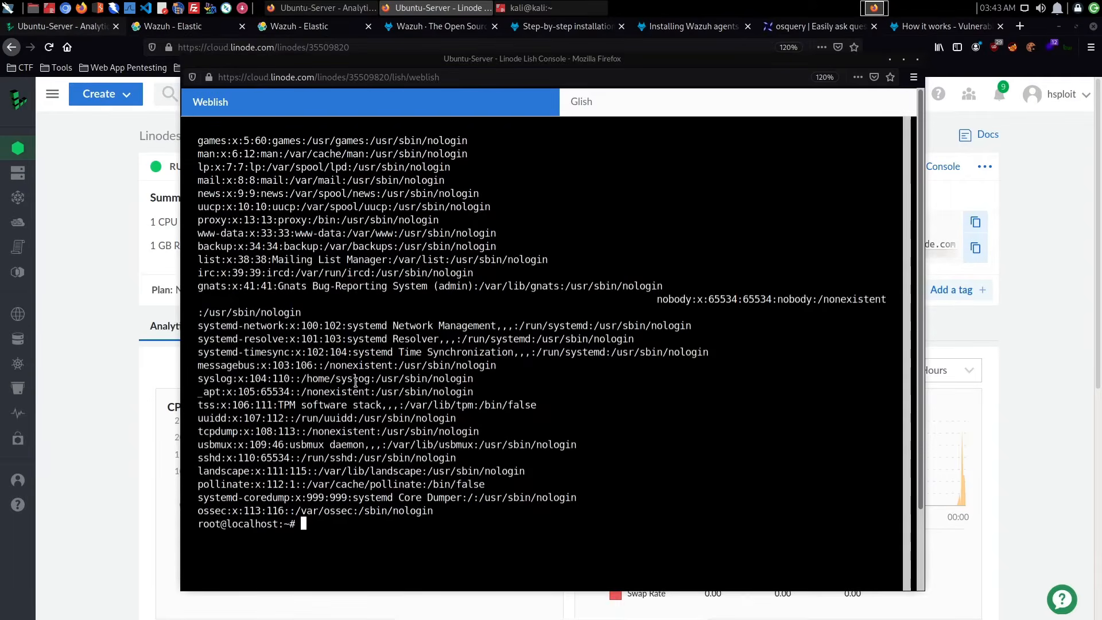
# - Create the user z3us with a home directory and /bin/bash as the shell using useradd
pyautogui.write('useradd -a')
pyautogui.press('BackSpace')
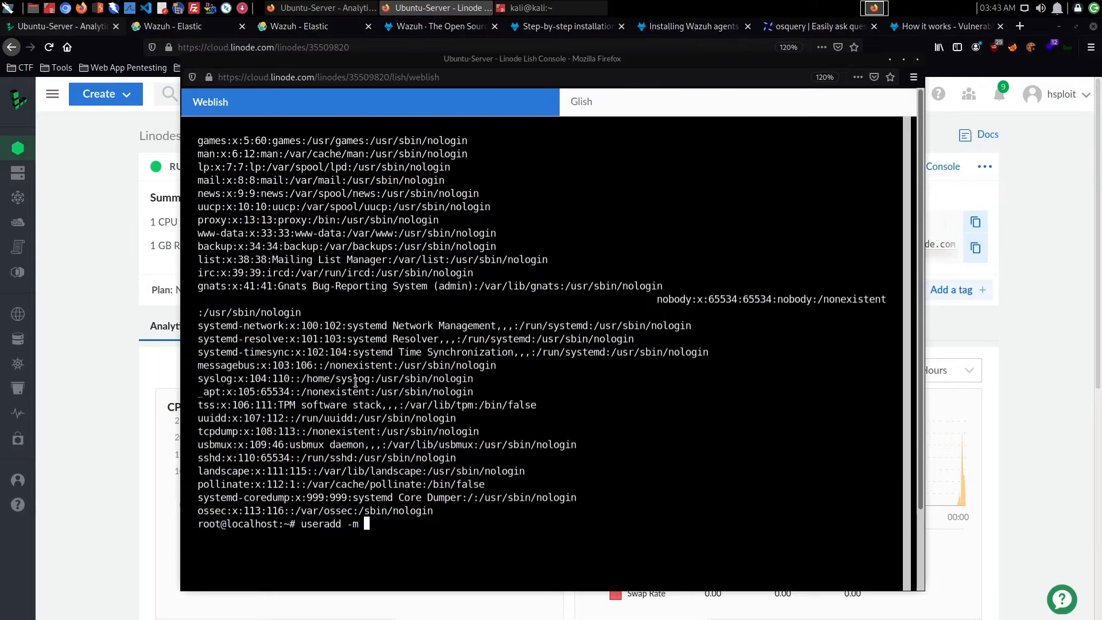
pyautogui.write('m ')
pyautogui.write('test')
pyautogui.press('BackSpace')
pyautogui.press('BackSpace')
pyautogui.press('BackSpace')
pyautogui.press('BackSpace')
pyautogui.write('z3us -s /bin/bash')
pyautogui.press('Return')
# - Enter the passwd command for setting the new account's password
pyautogui.write('usermod')
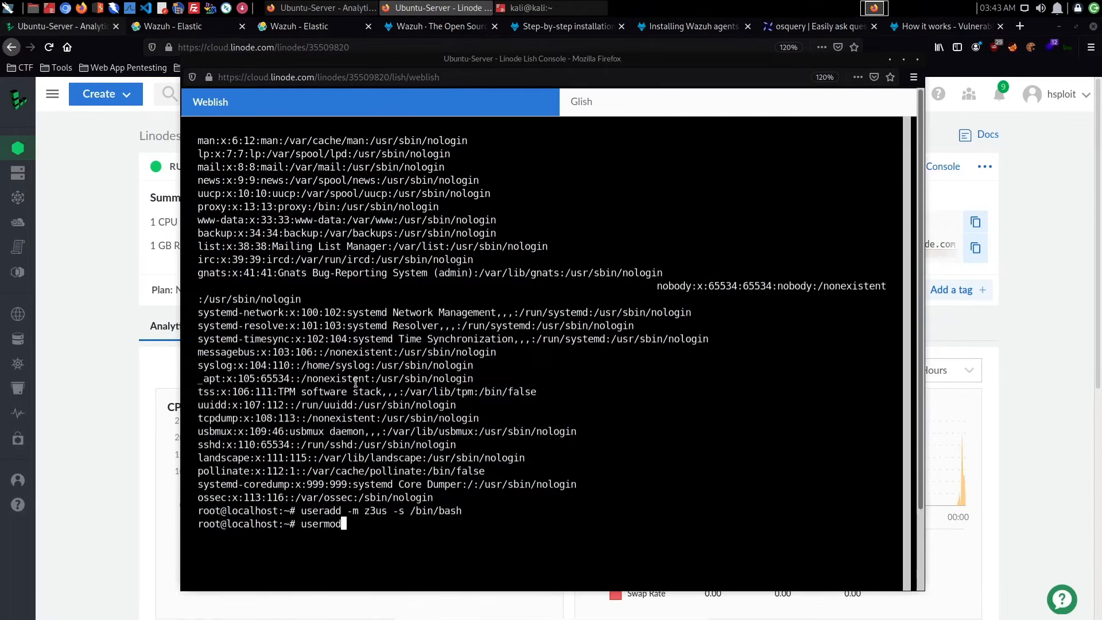
pyautogui.press('BackSpace')
pyautogui.press('BackSpace')
pyautogui.press('BackSpace')
pyautogui.press('BackSpace')
pyautogui.press('BackSpace')
pyautogui.press('BackSpace')
pyautogui.press('BackSpace')
pyautogui.press('BackSpace')
pyautogui.write('passwd z3')
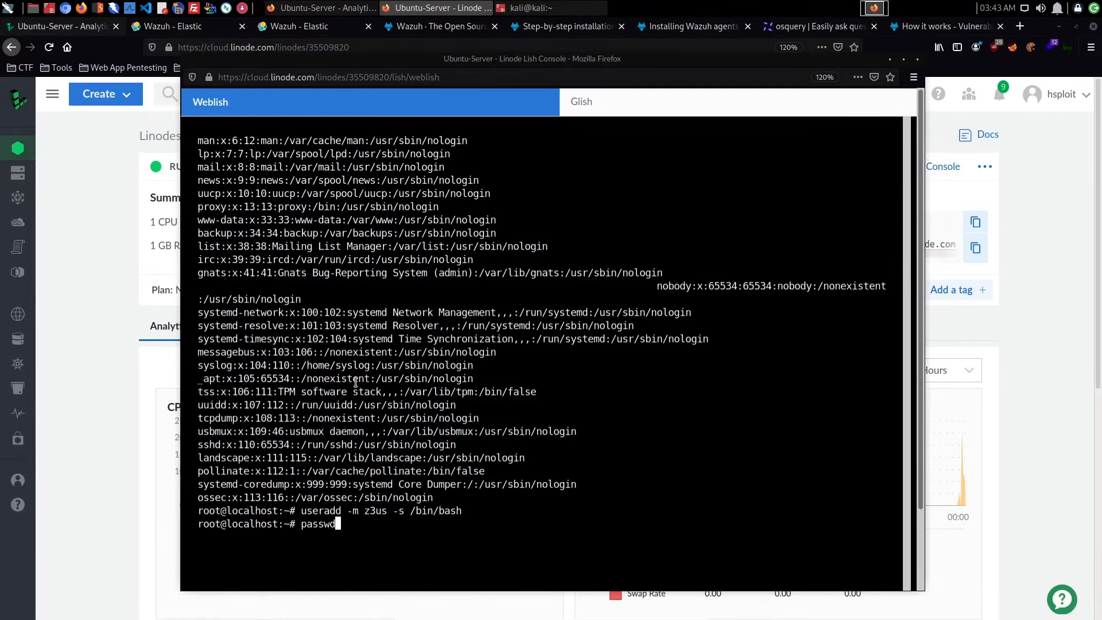
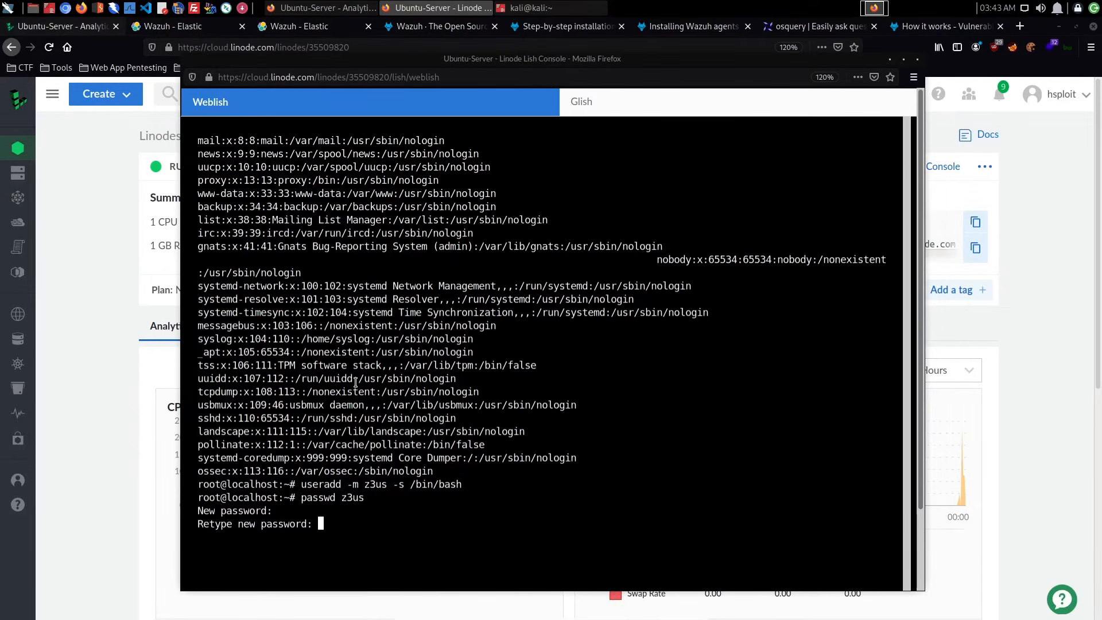
# - Confirm the retyped password for the z3us account to finish the password change
pyautogui.press('Return')
pyautogui.hotkey('ctrl', 'l')
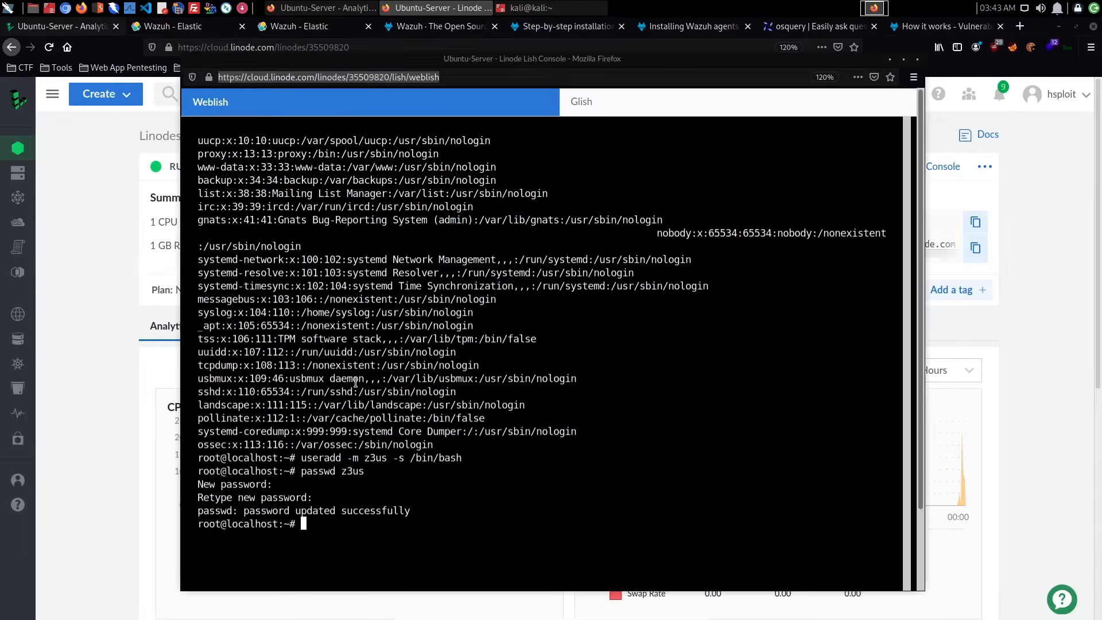
# - Close the Ubuntu-Server Lish console window and switch to the Kali terminal
pyautogui.click(917, 59)
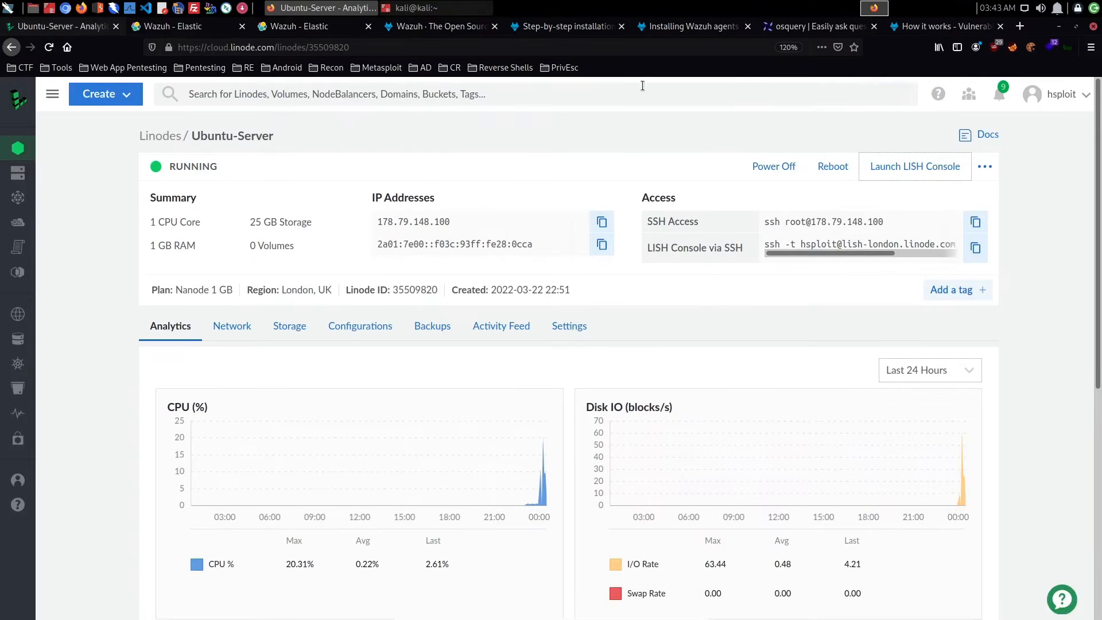
pyautogui.click(427, 8)
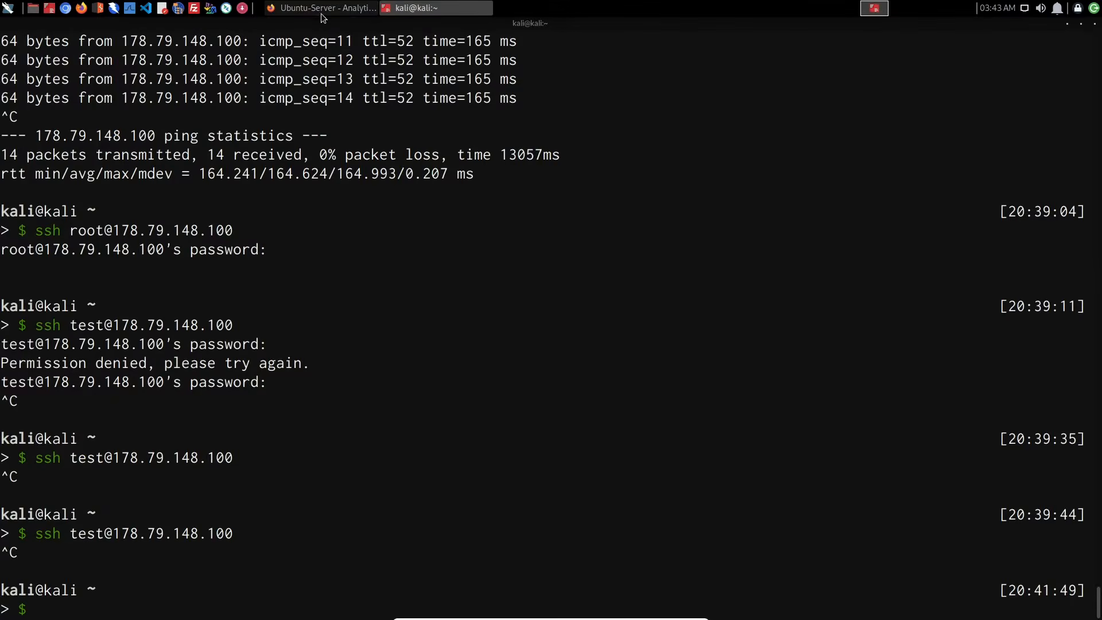
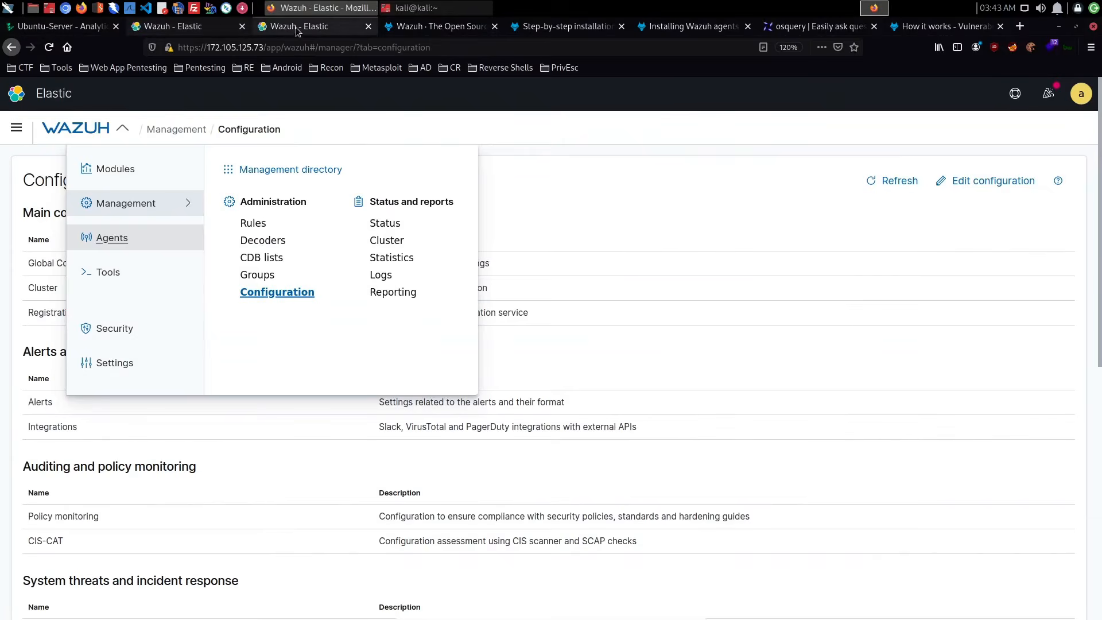
# - Open the System Auditing module for the localhost agent and check its events
pyautogui.click(306, 30)
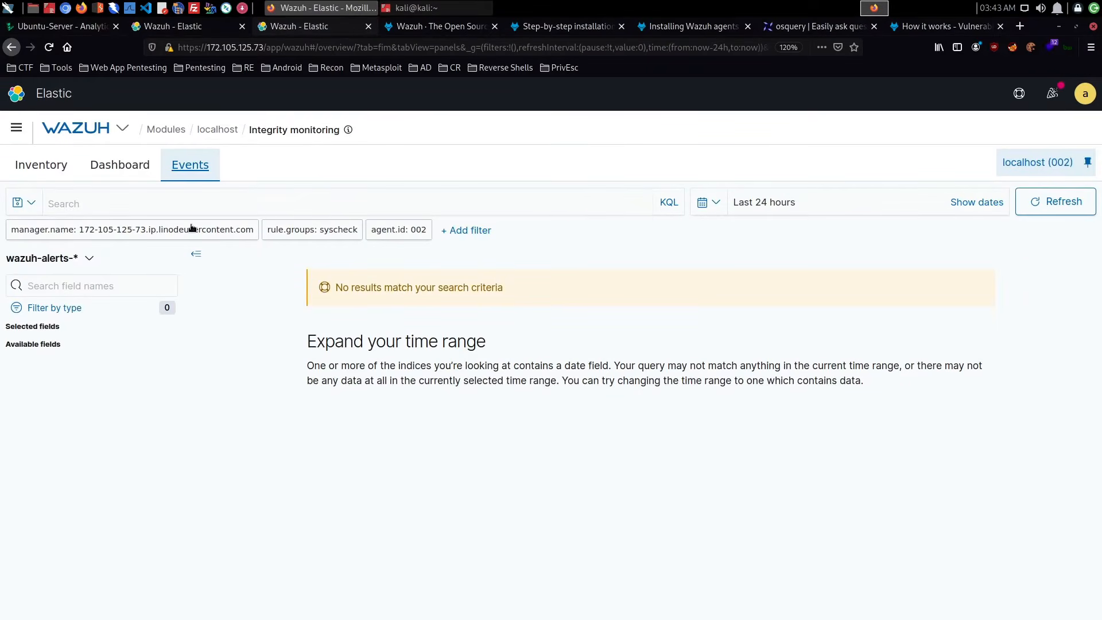
pyautogui.click(232, 134)
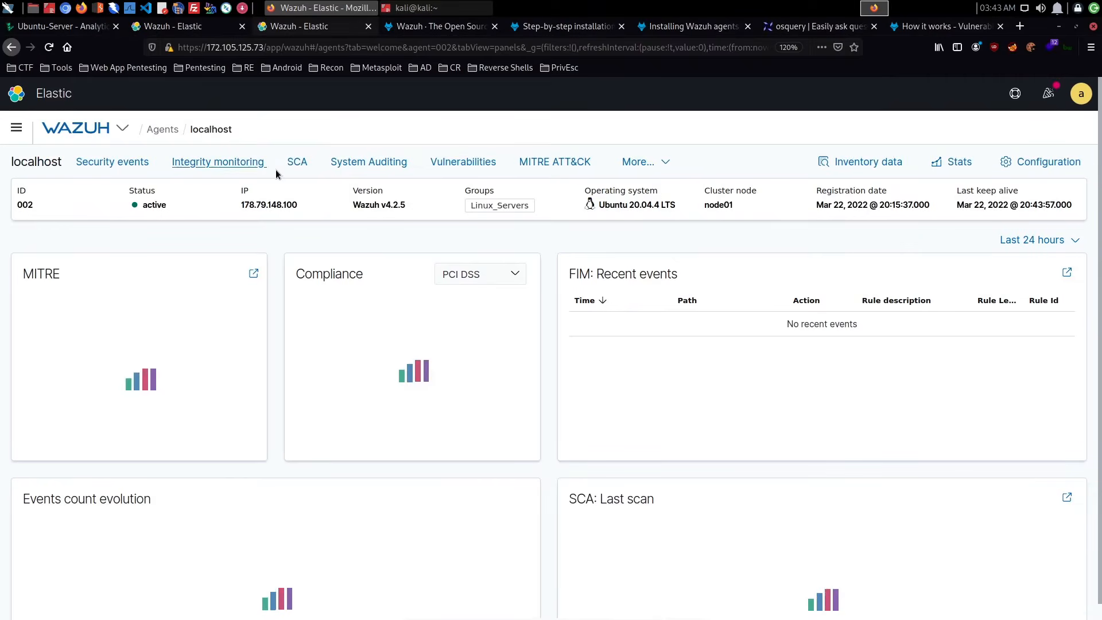
pyautogui.click(122, 128)
pyautogui.click(117, 169)
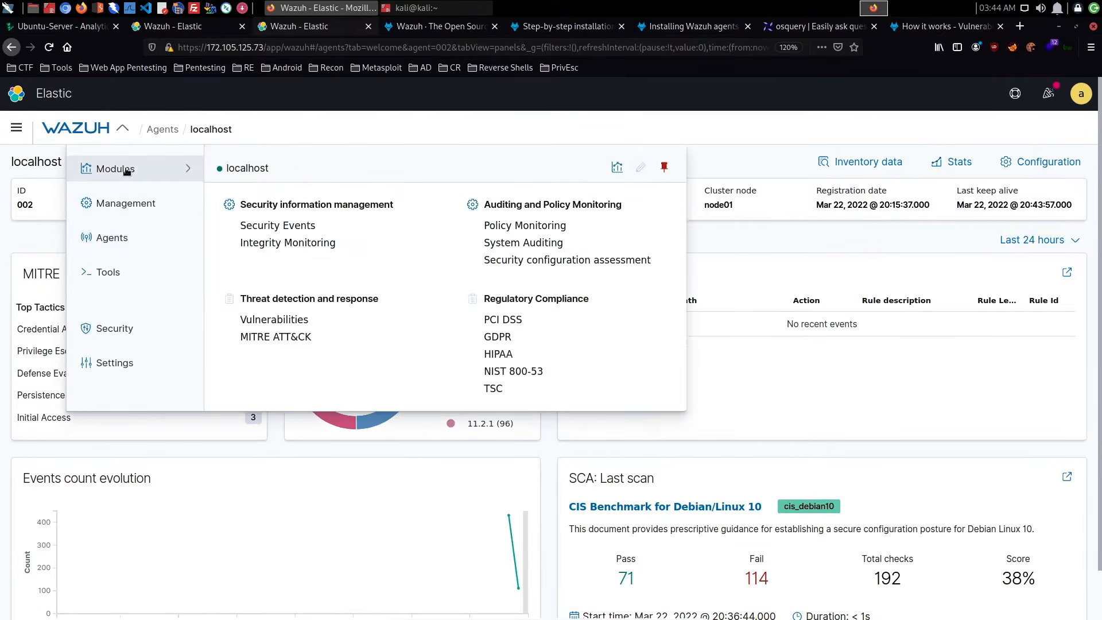
pyautogui.click(533, 244)
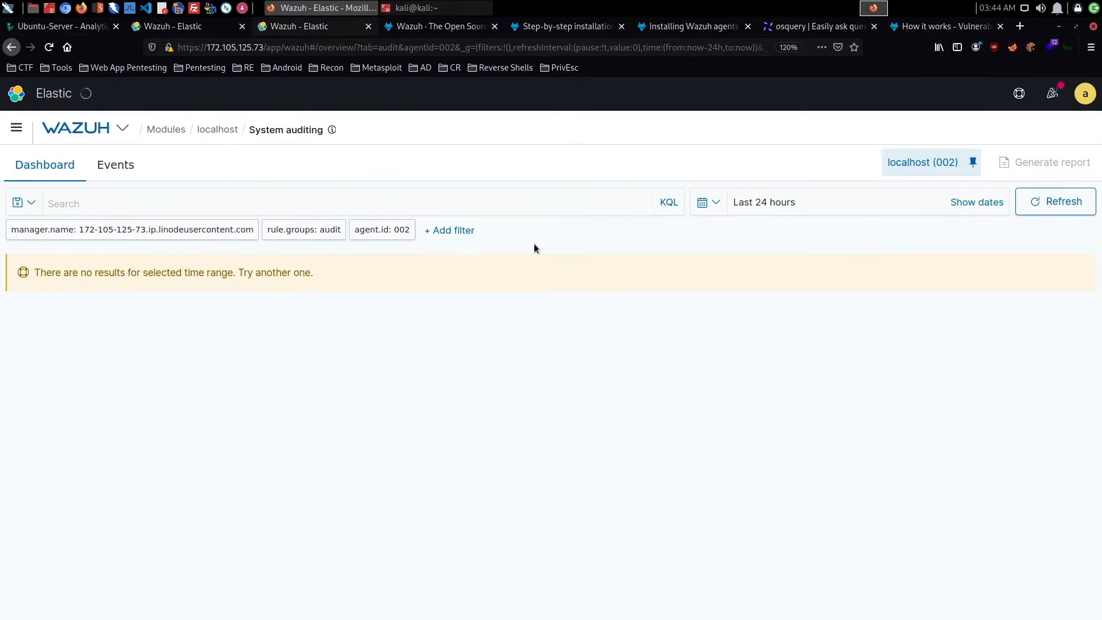
pyautogui.click(124, 174)
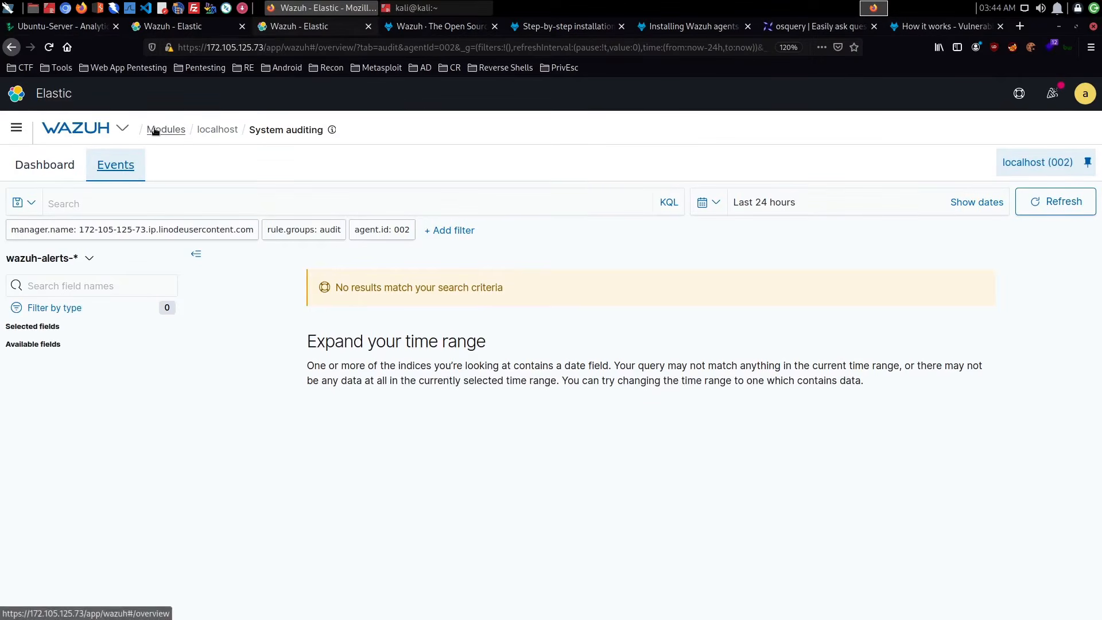
# - View the localhost agent's overview from the agents list, and return to the Wazuh modules overview
pyautogui.click(122, 129)
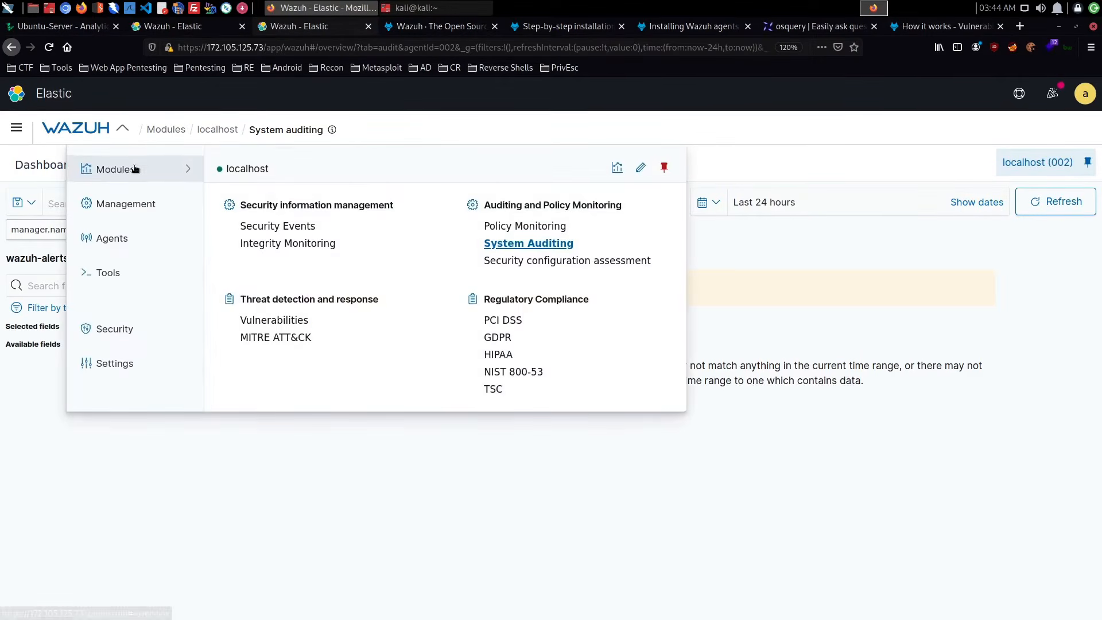
pyautogui.click(136, 241)
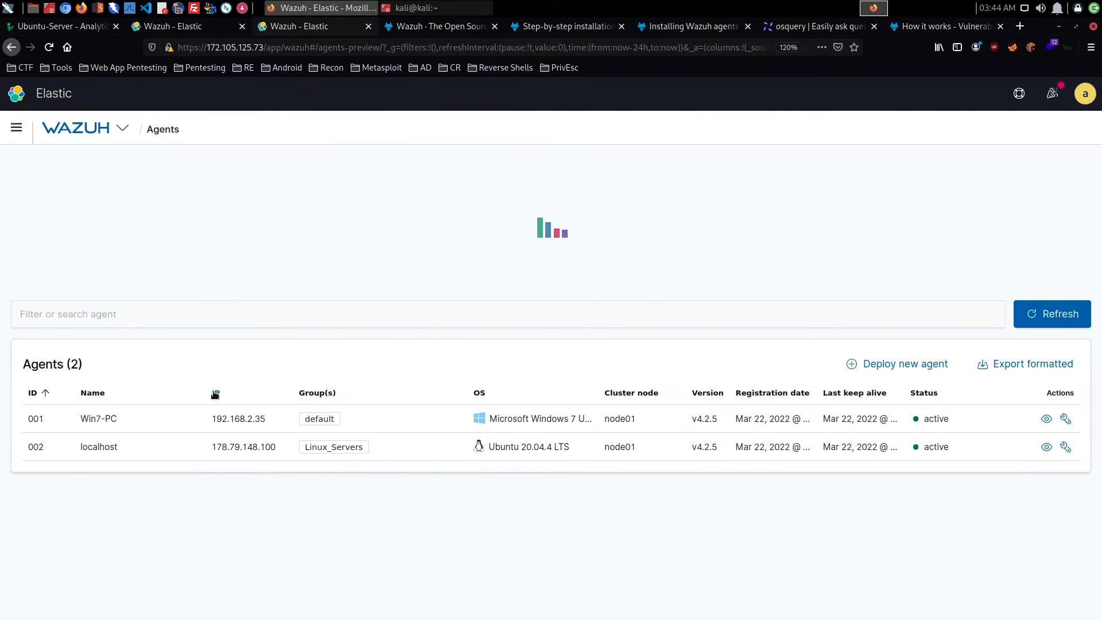
pyautogui.click(106, 452)
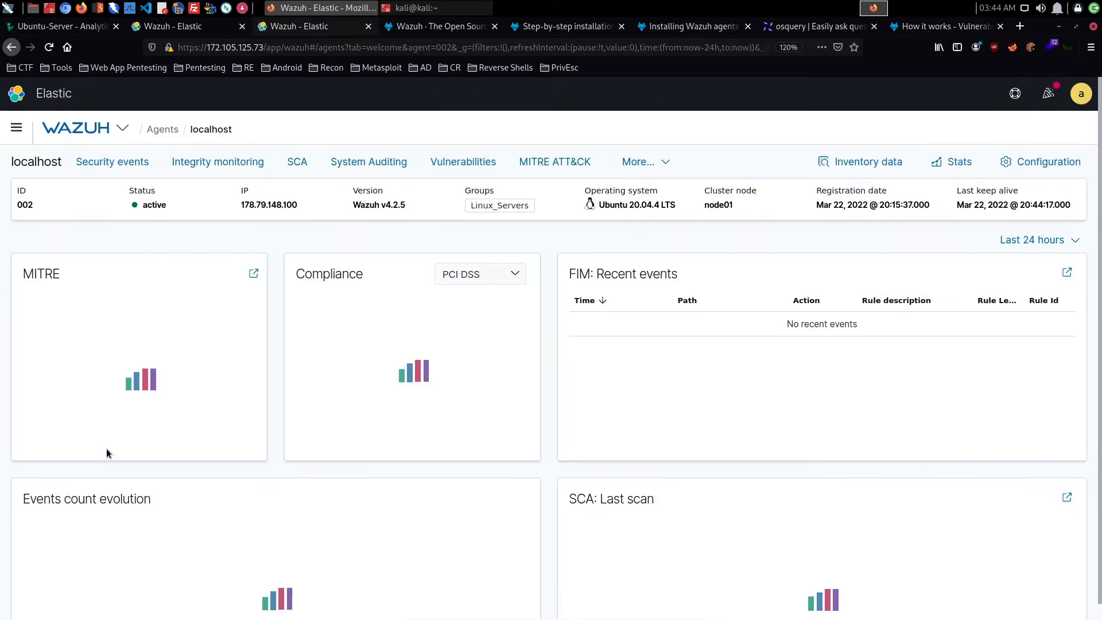
pyautogui.click(123, 129)
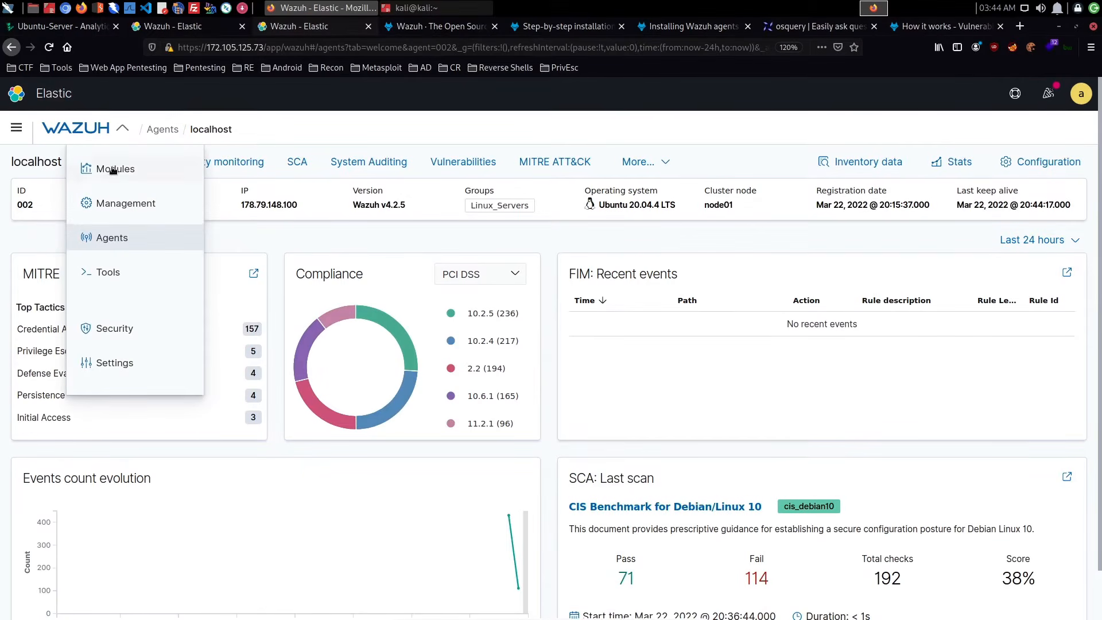
pyautogui.click(16, 128)
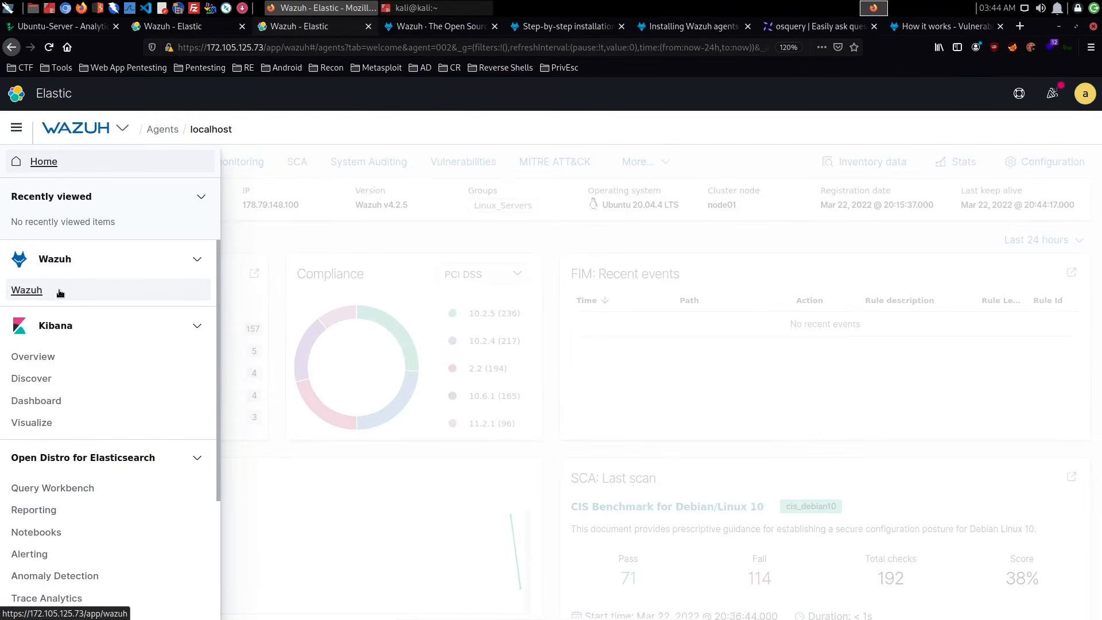
pyautogui.click(39, 290)
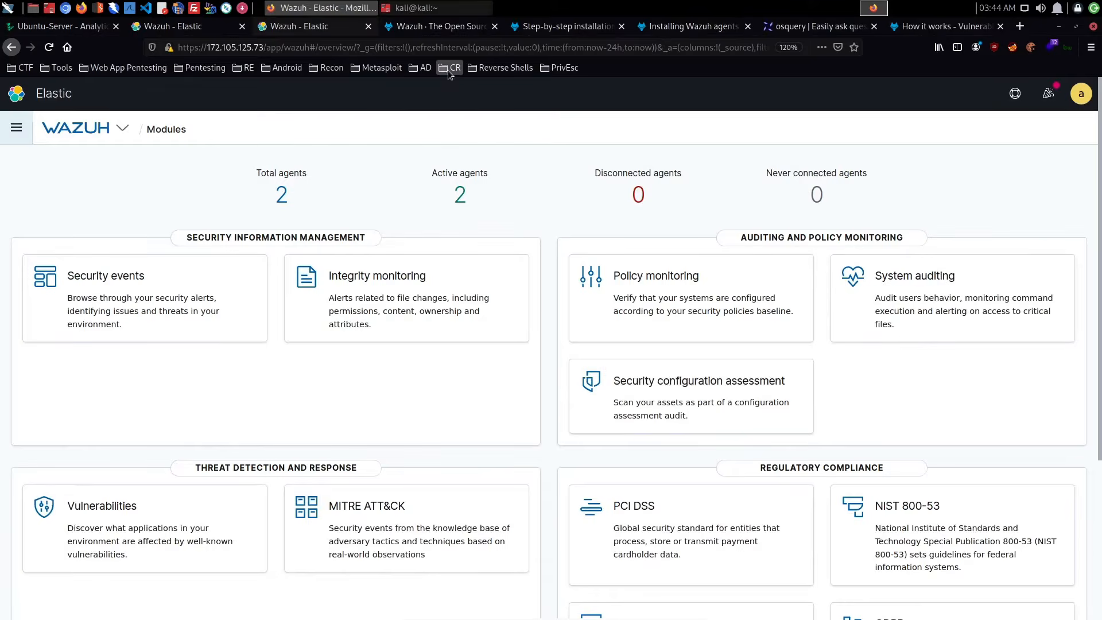
# - Open the localhost agent's security events dashboard from the full agents list and go to its Security Alerts table
pyautogui.click(436, 7)
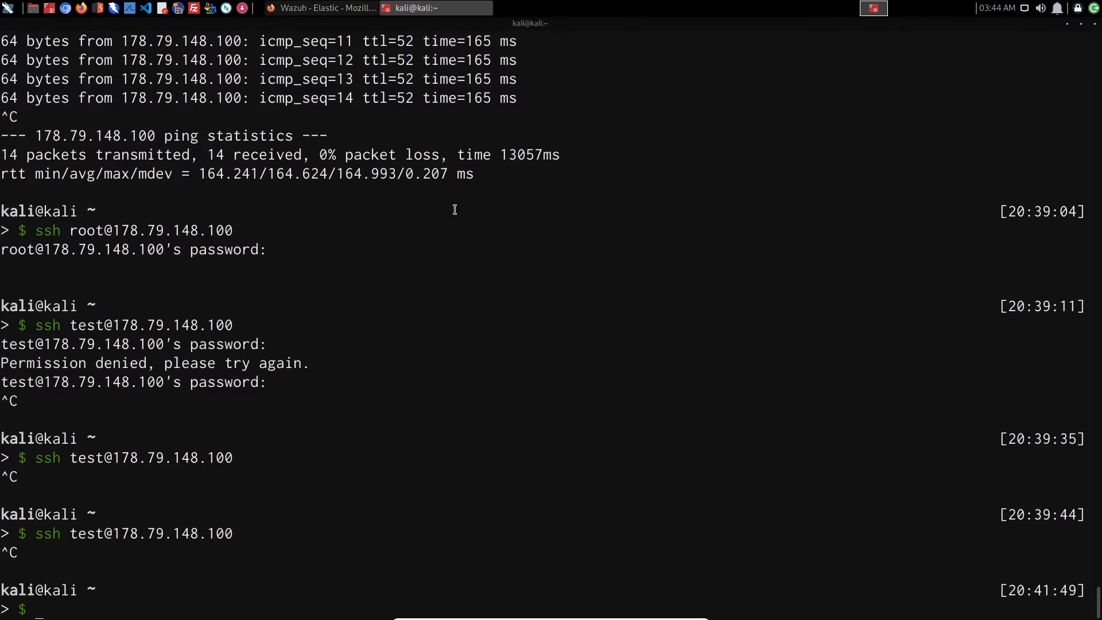
pyautogui.hotkey('alt', 'Tab')
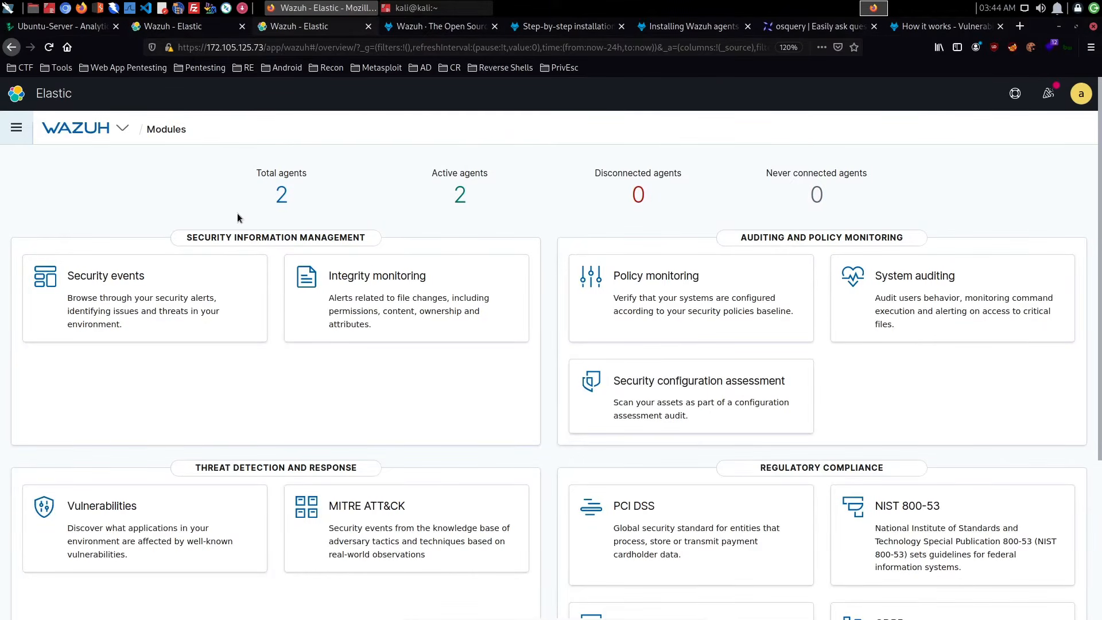
pyautogui.click(280, 195)
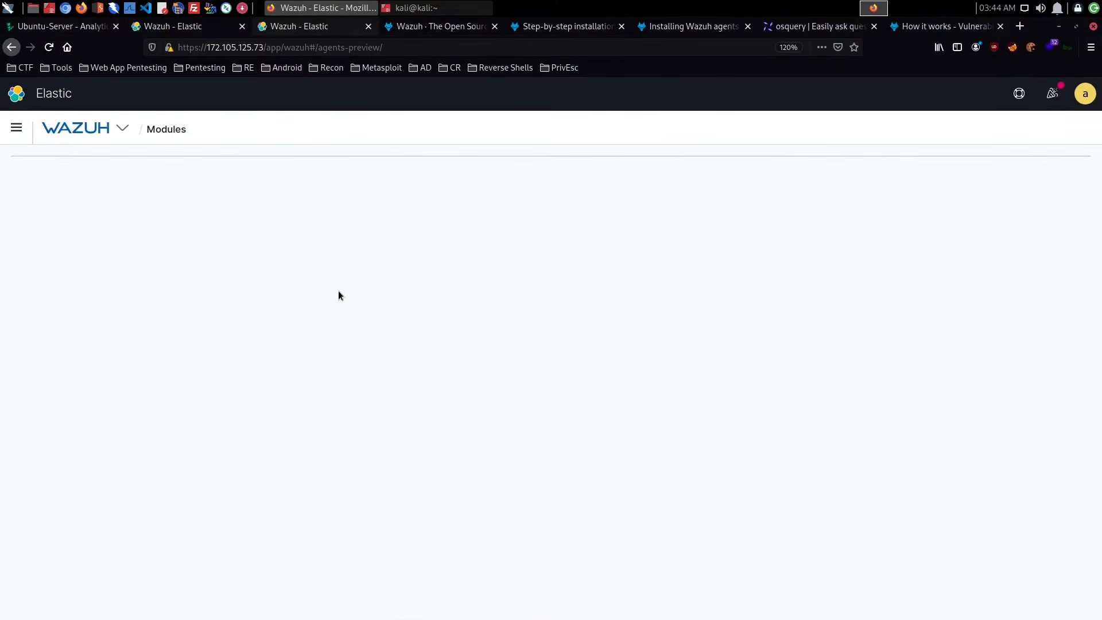
pyautogui.click(104, 447)
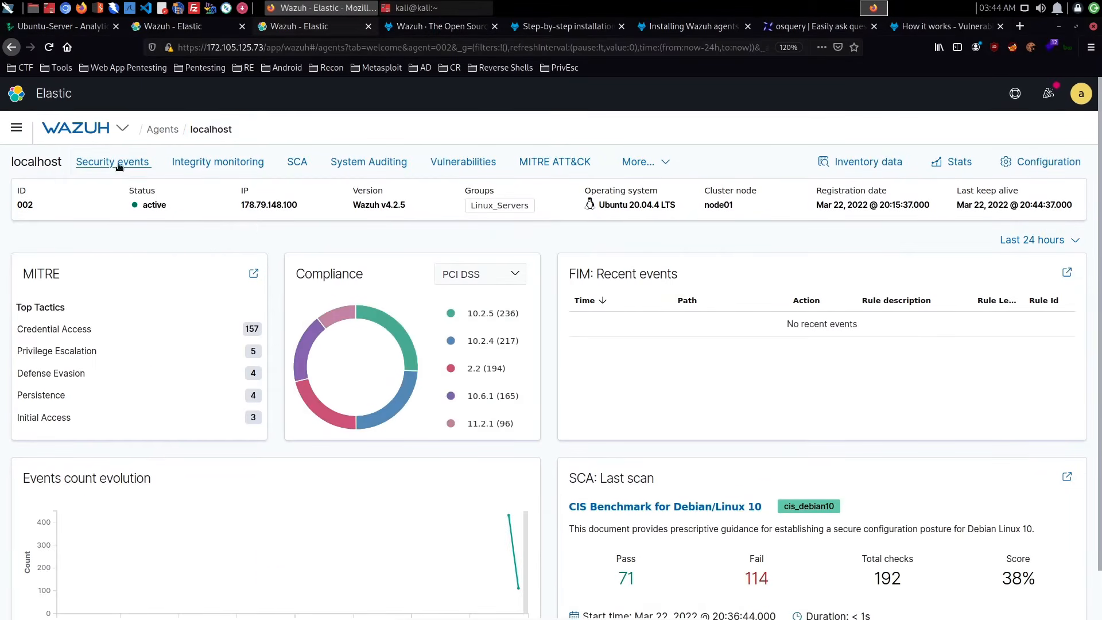
pyautogui.click(117, 163)
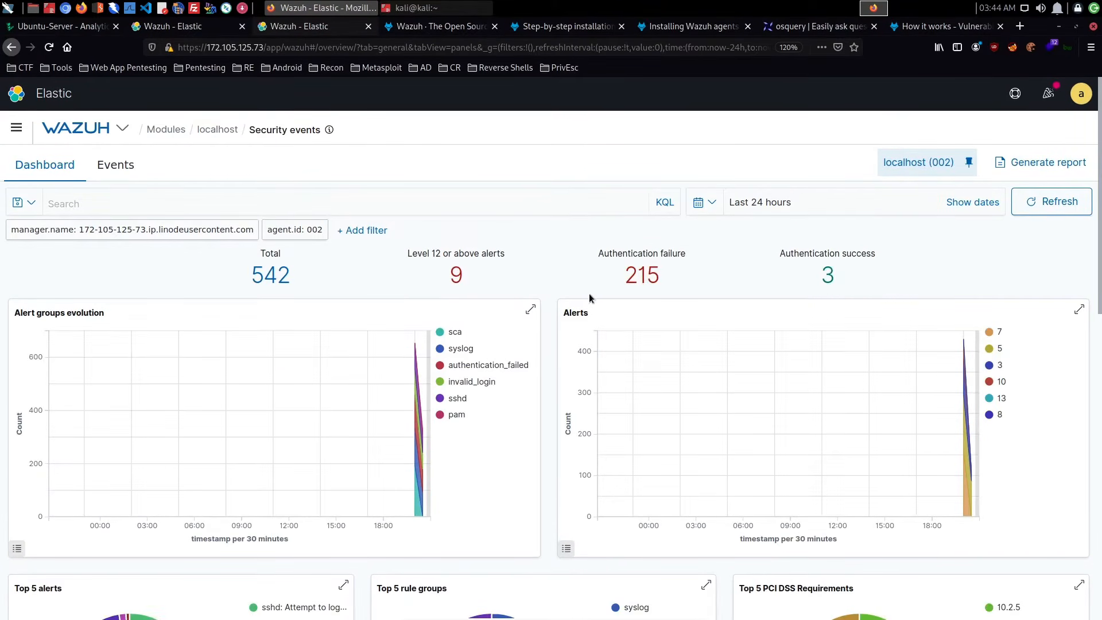
pyautogui.click(647, 278)
pyautogui.scroll(-10, 648, 279)
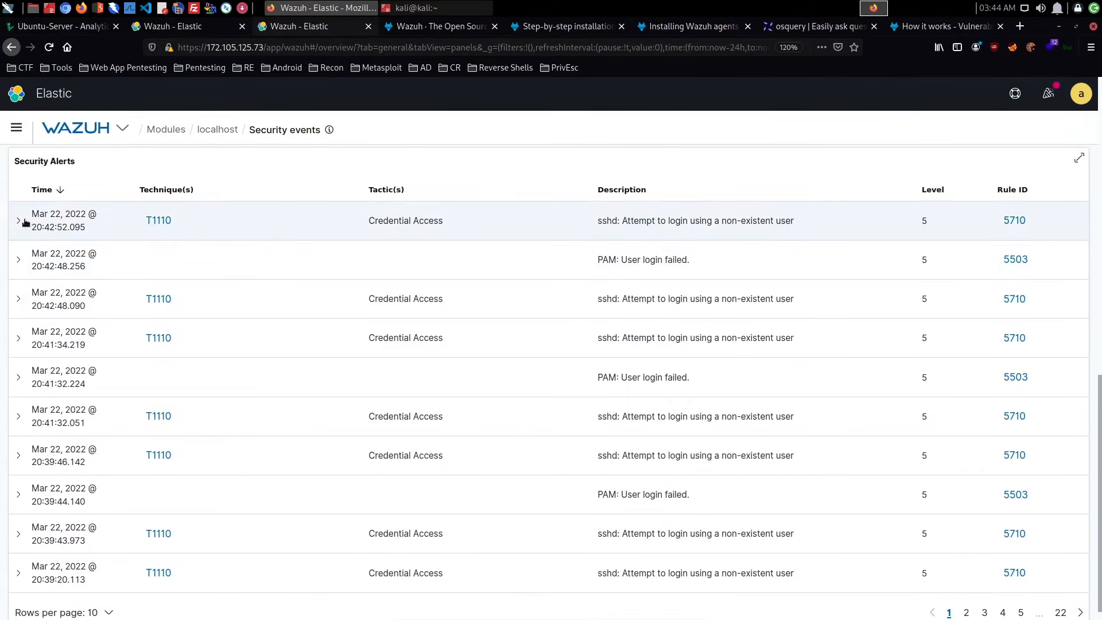
# - Expand the two most recent rule 5710 alerts and examine their details down to the full log entry
pyautogui.click(25, 223)
pyautogui.scroll(-8, 396, 287)
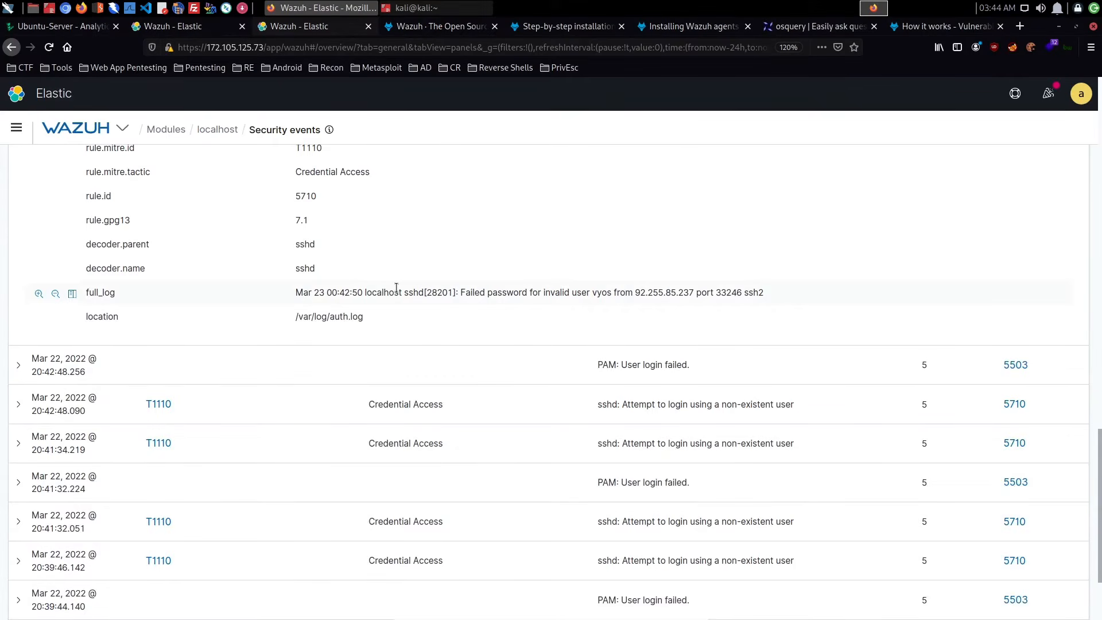
pyautogui.scroll(-3, 396, 287)
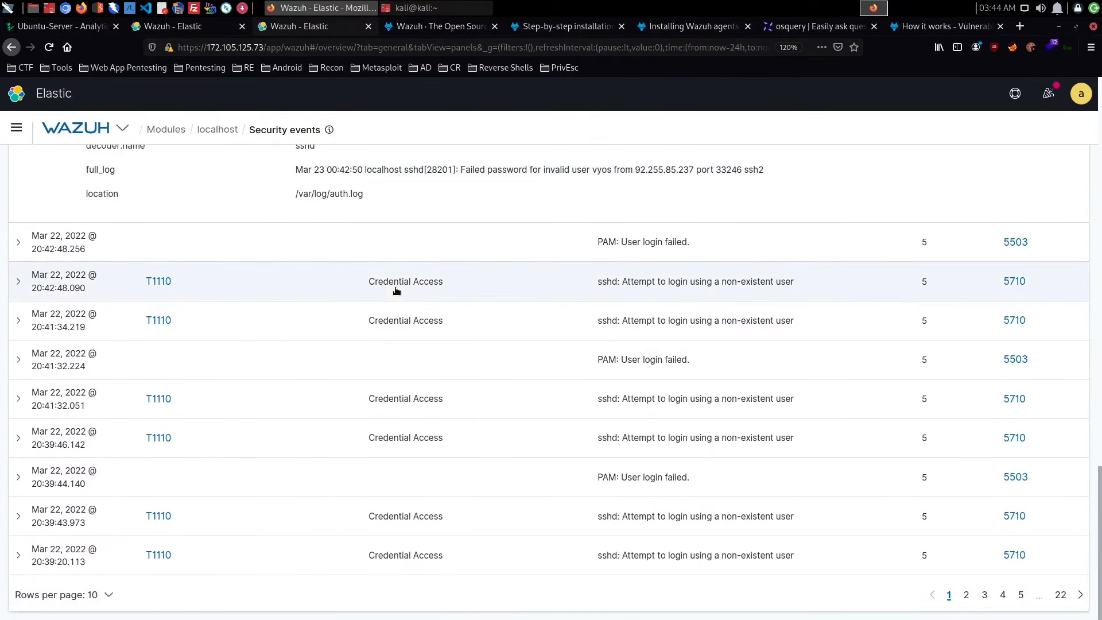
pyautogui.click(19, 284)
pyautogui.scroll(-3, 377, 297)
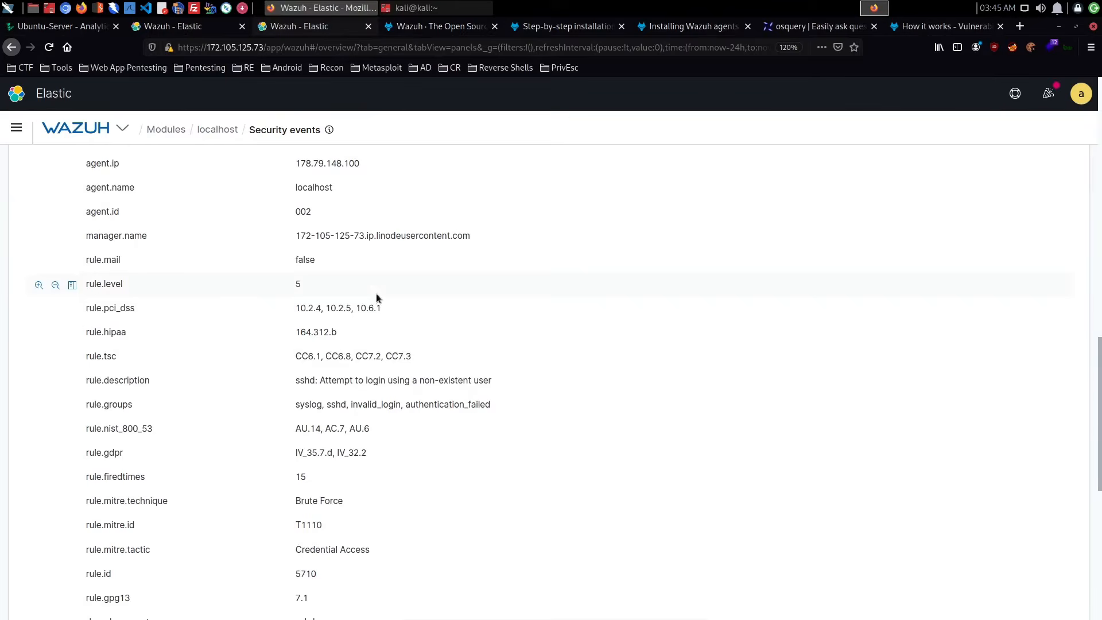
pyautogui.scroll(-4, 377, 294)
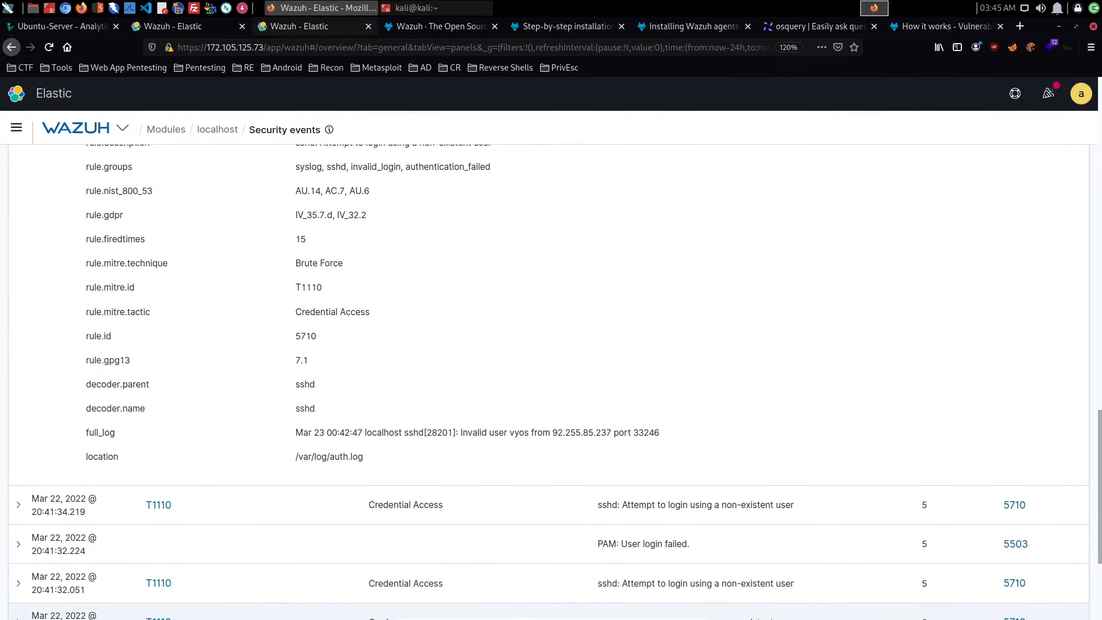
# - Open the manager's ossec.conf for editing and find the firewall-drop active-response block for rule 5710
pyautogui.click(204, 28)
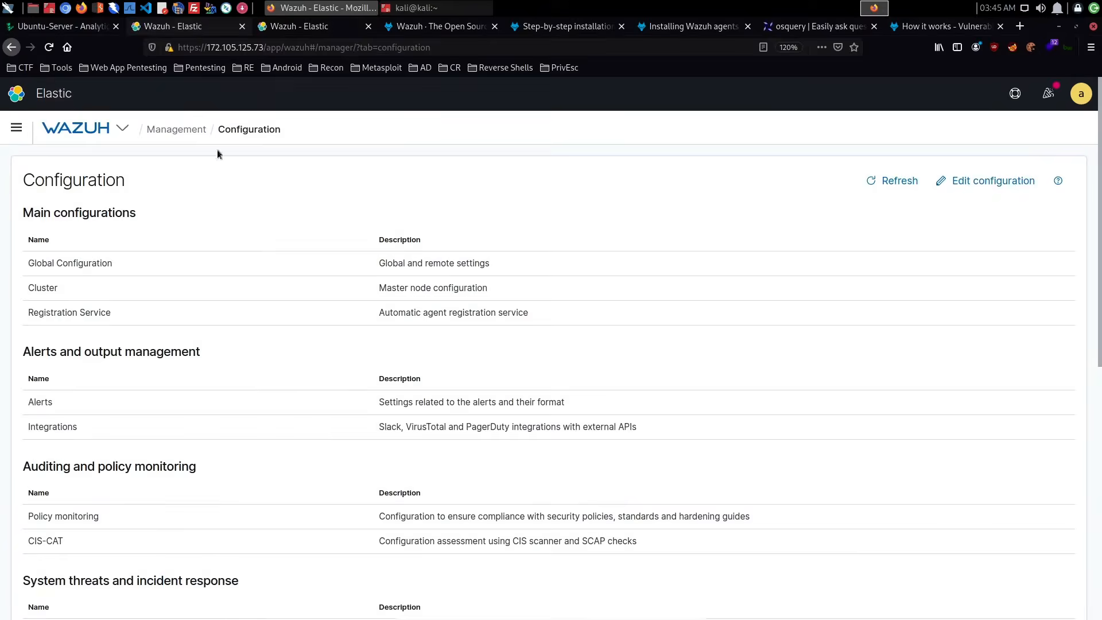
pyautogui.click(985, 181)
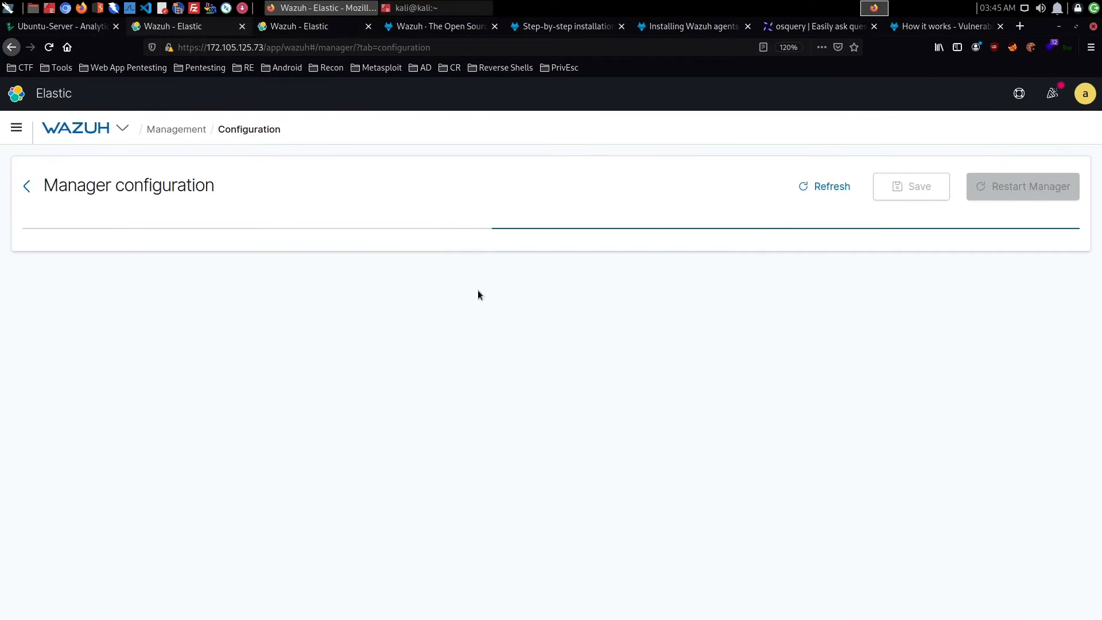
pyautogui.scroll(-10, 478, 290)
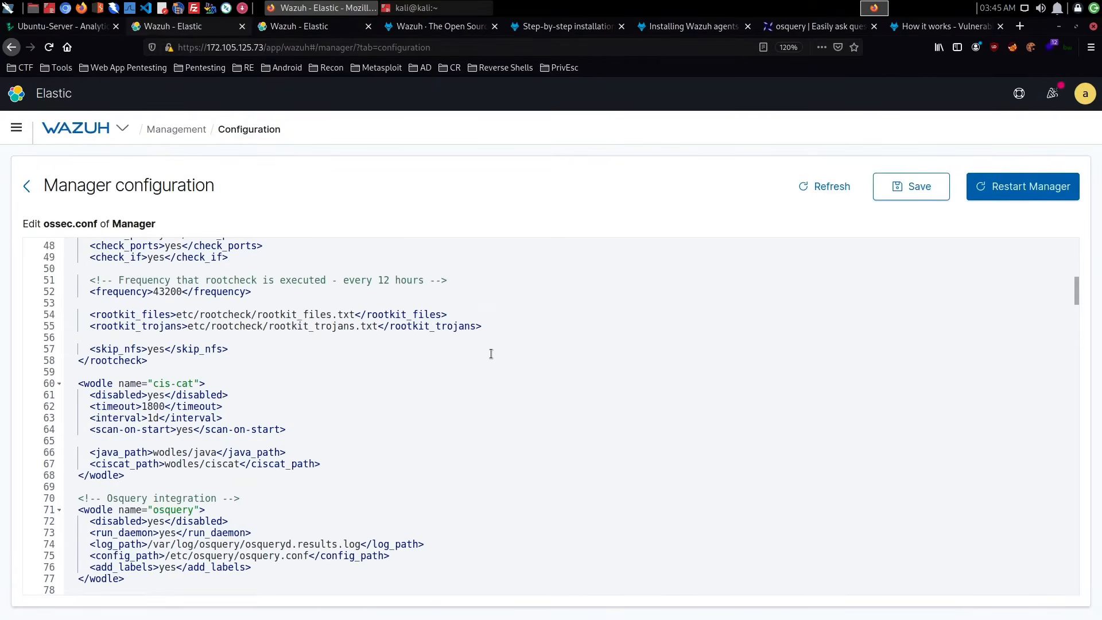
pyautogui.scroll(4, 490, 353)
pyautogui.scroll(-3, 491, 353)
pyautogui.scroll(7, 491, 353)
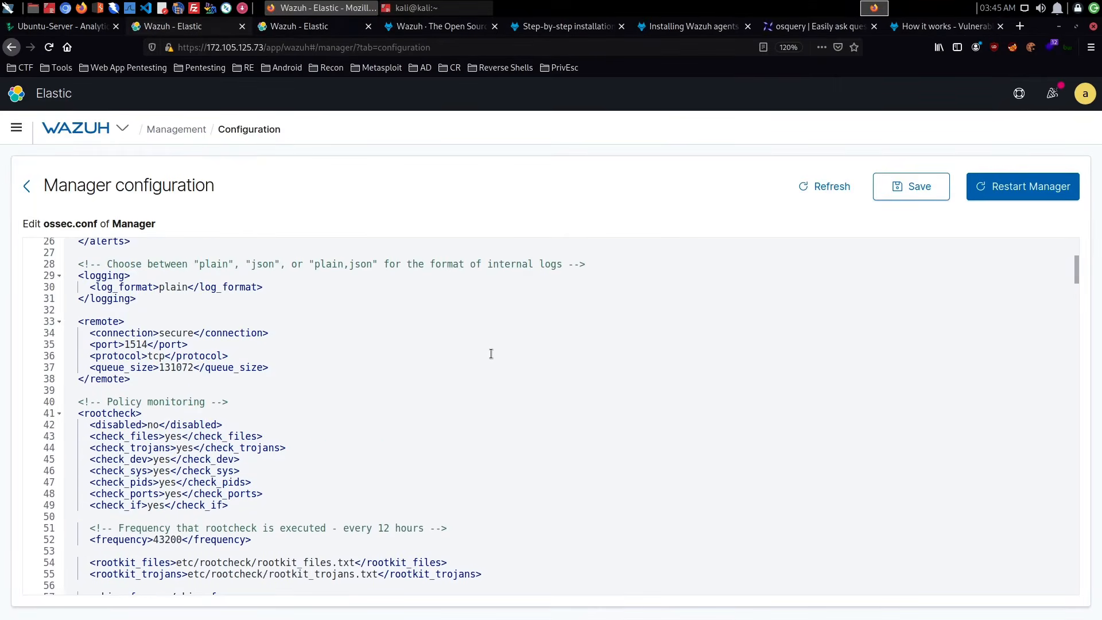
pyautogui.scroll(4, 491, 353)
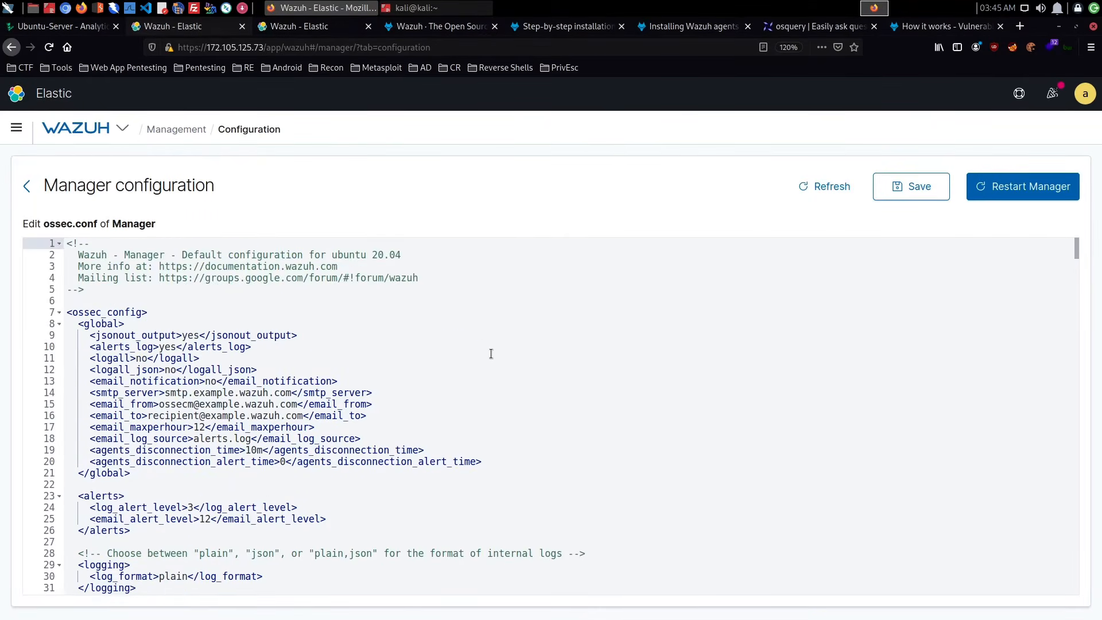
pyautogui.scroll(-20, 490, 354)
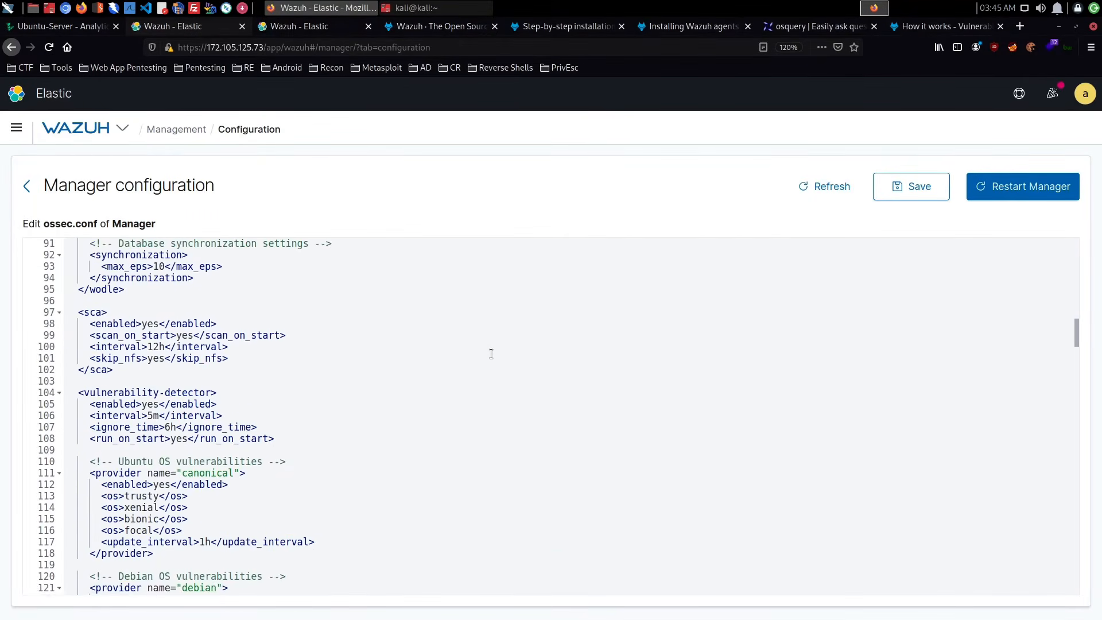
pyautogui.scroll(-14, 523, 388)
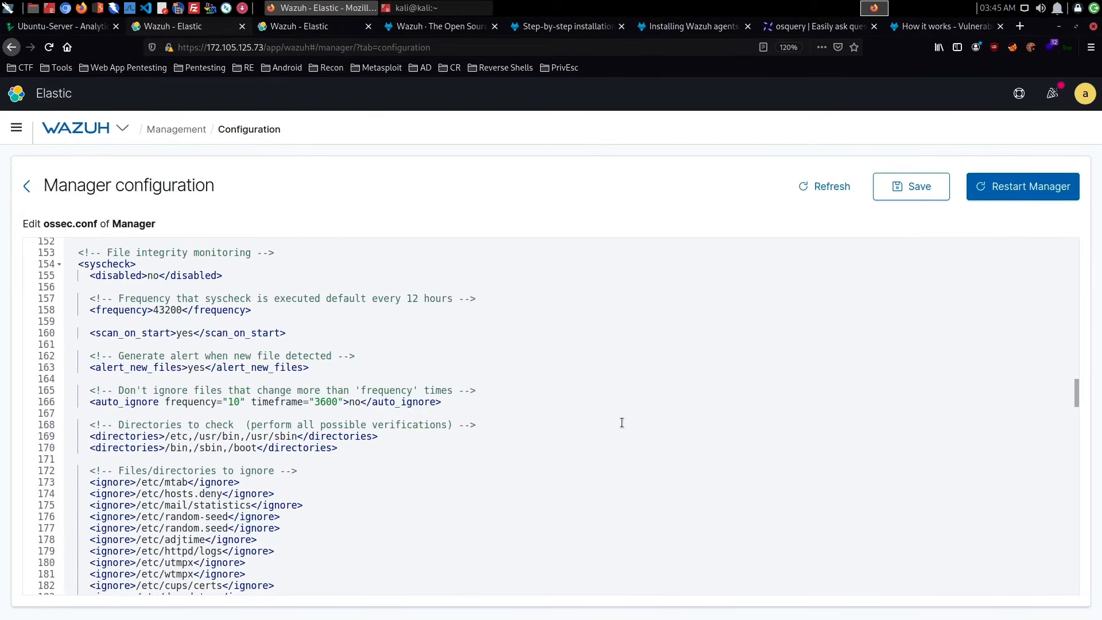
pyautogui.scroll(-20, 621, 424)
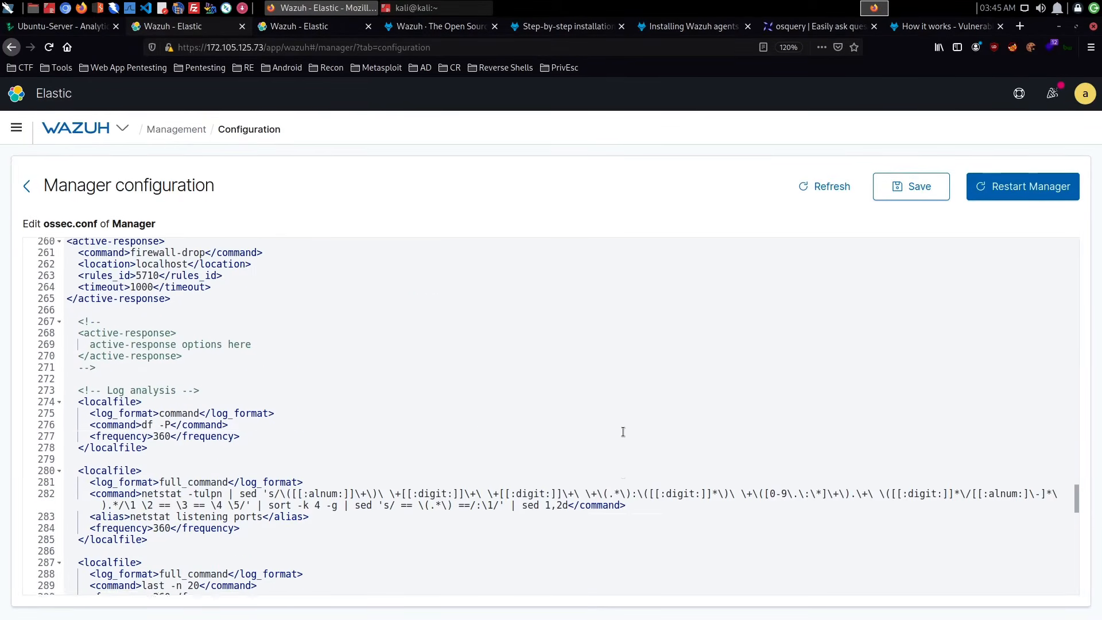
# - Examine the active-response block and the command definitions above it, such as firewall-drop, host-deny and route-null
pyautogui.scroll(2, 533, 432)
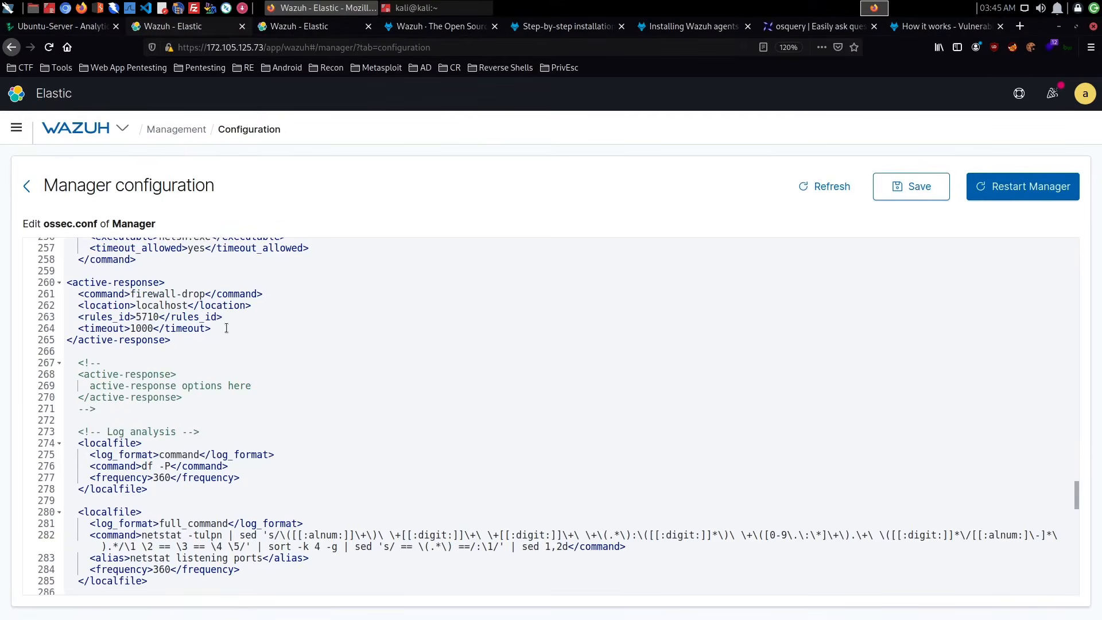
pyautogui.scroll(4, 299, 332)
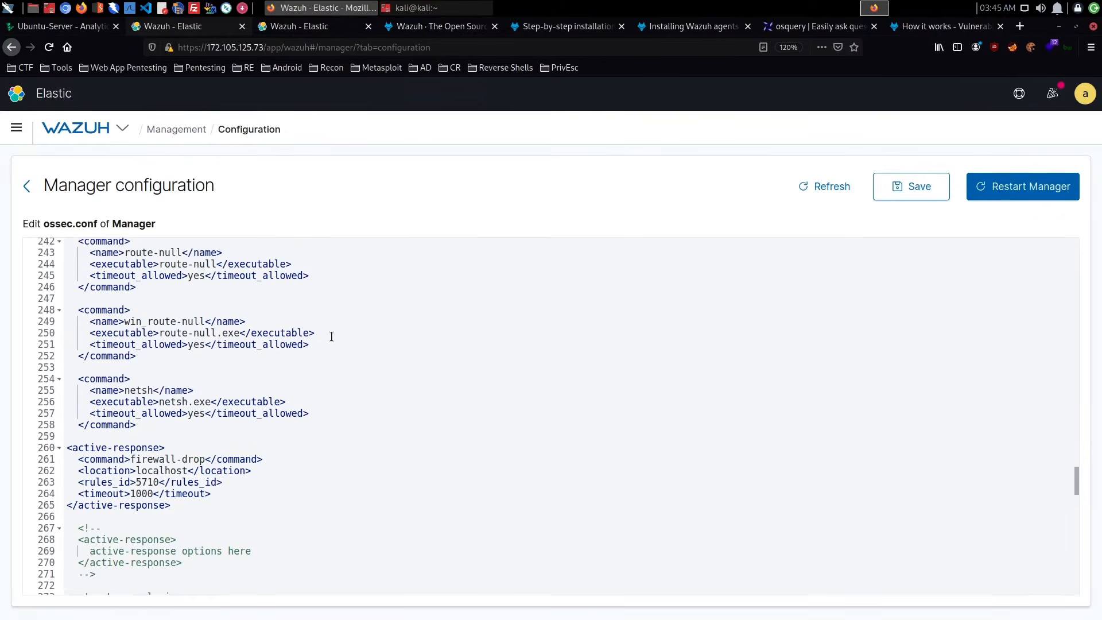
pyautogui.scroll(5, 331, 337)
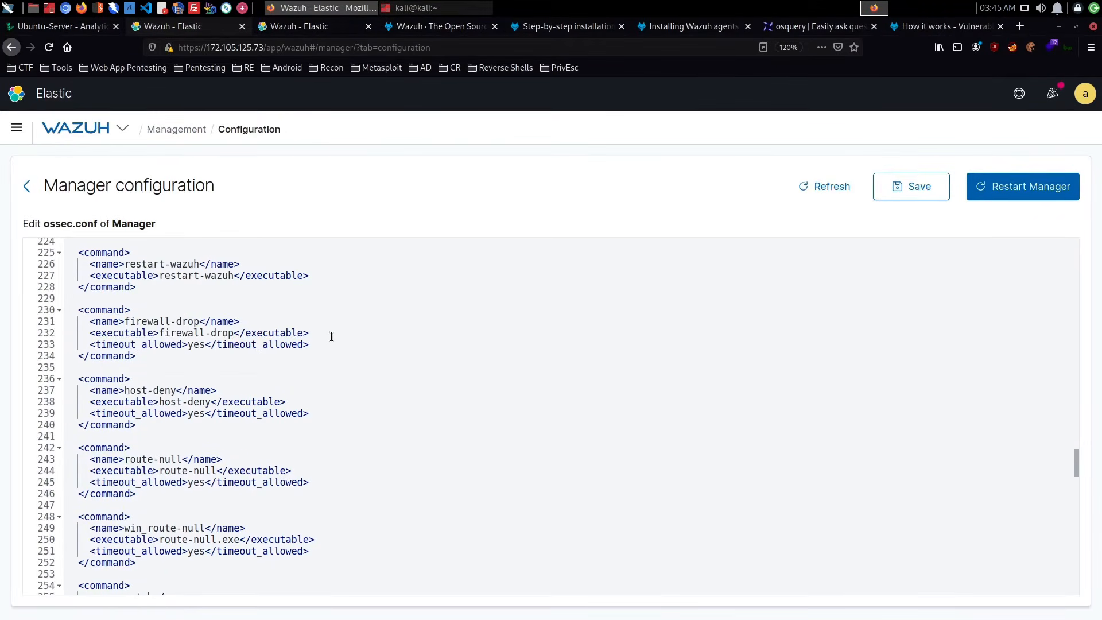
pyautogui.scroll(-5, 331, 337)
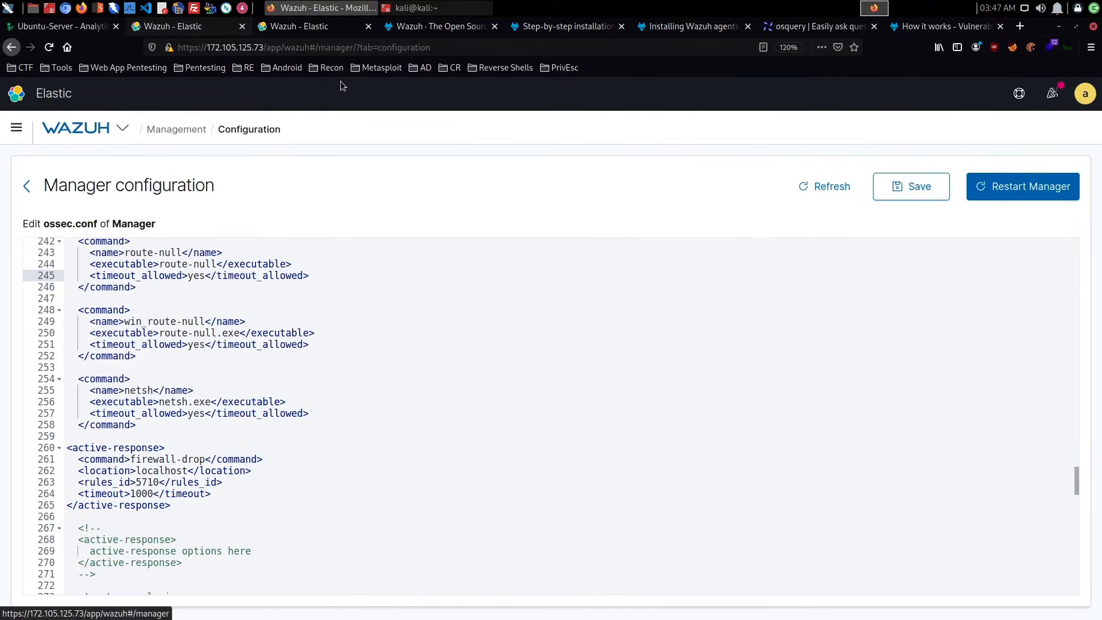
# - Close the Wazuh manager configuration page and switch to the Kali terminal
pyautogui.click(241, 26)
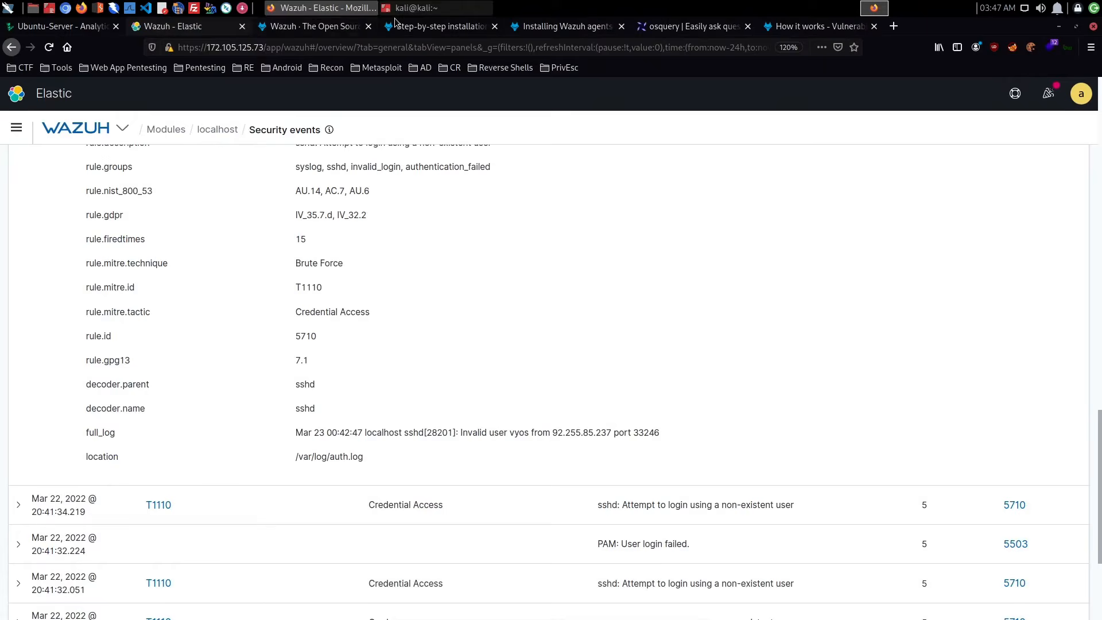
pyautogui.click(447, 7)
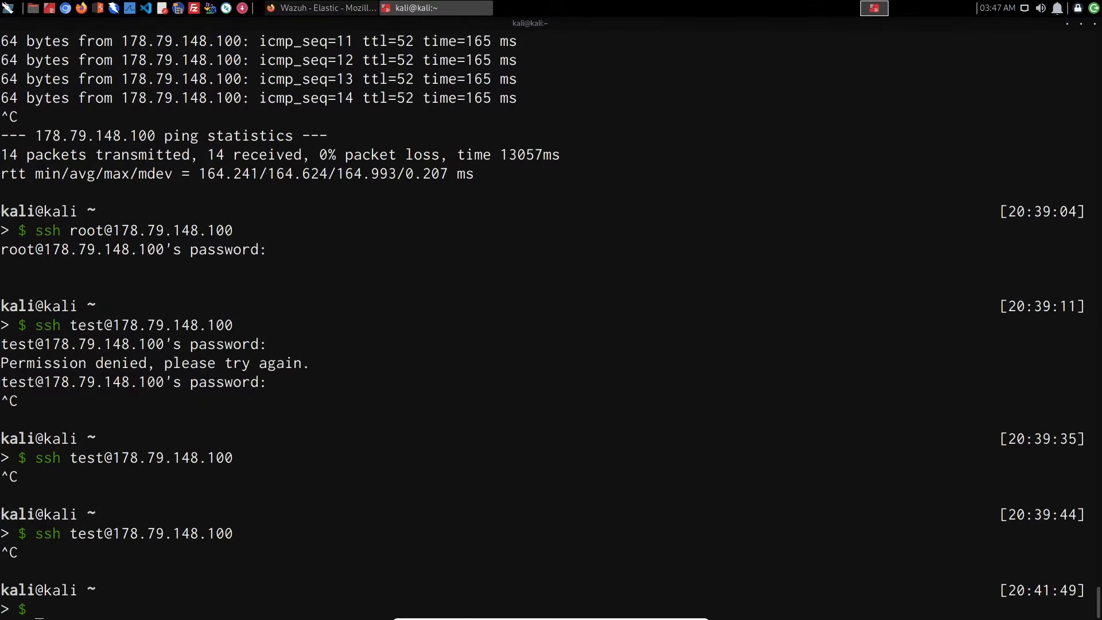
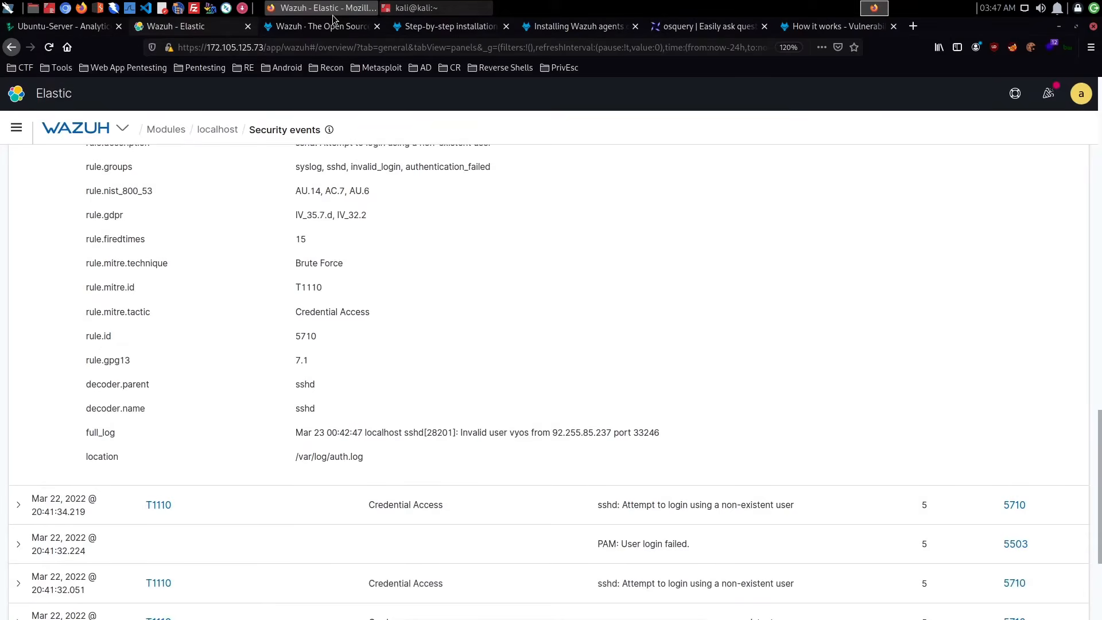
# - Review the agent's security events dashboard and switch from it to the list of individual events
pyautogui.scroll(20, 401, 221)
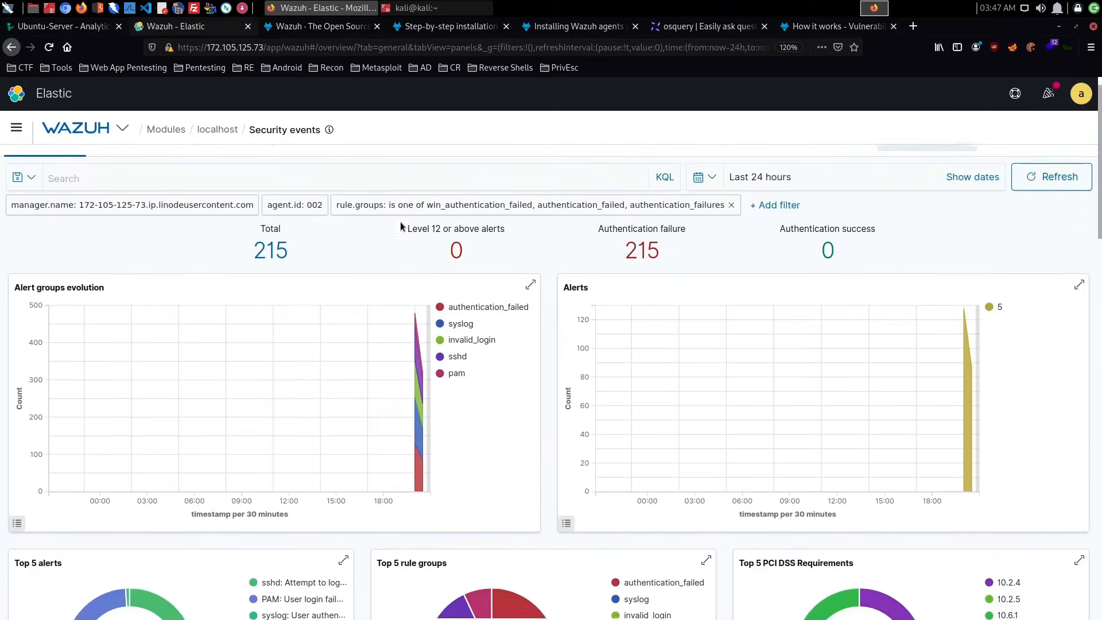
pyautogui.scroll(-20, 508, 258)
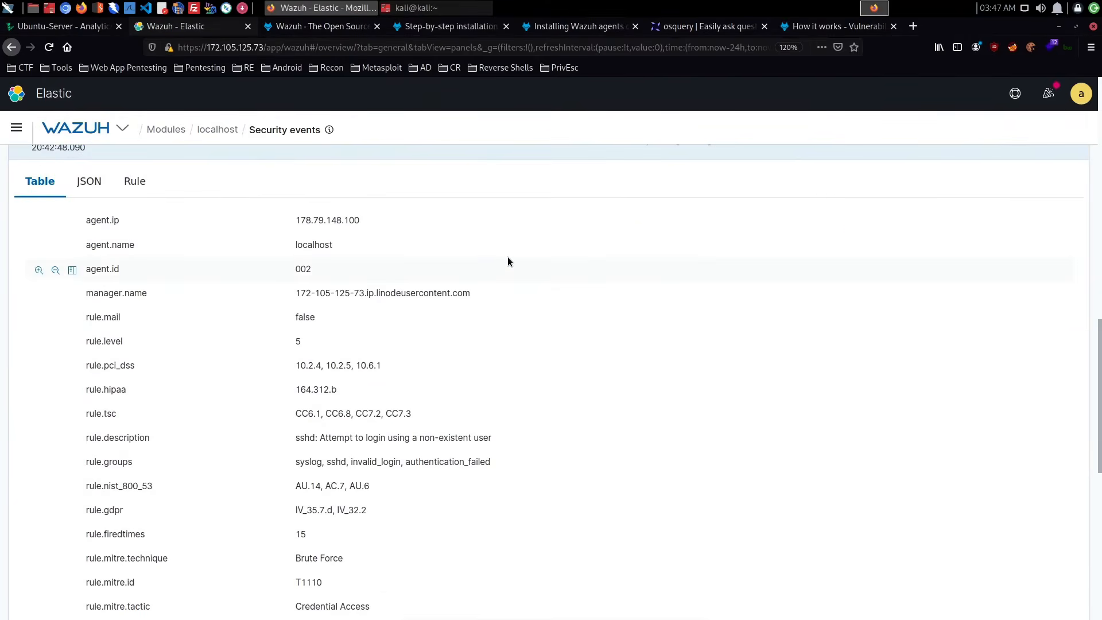
pyautogui.scroll(6, 507, 258)
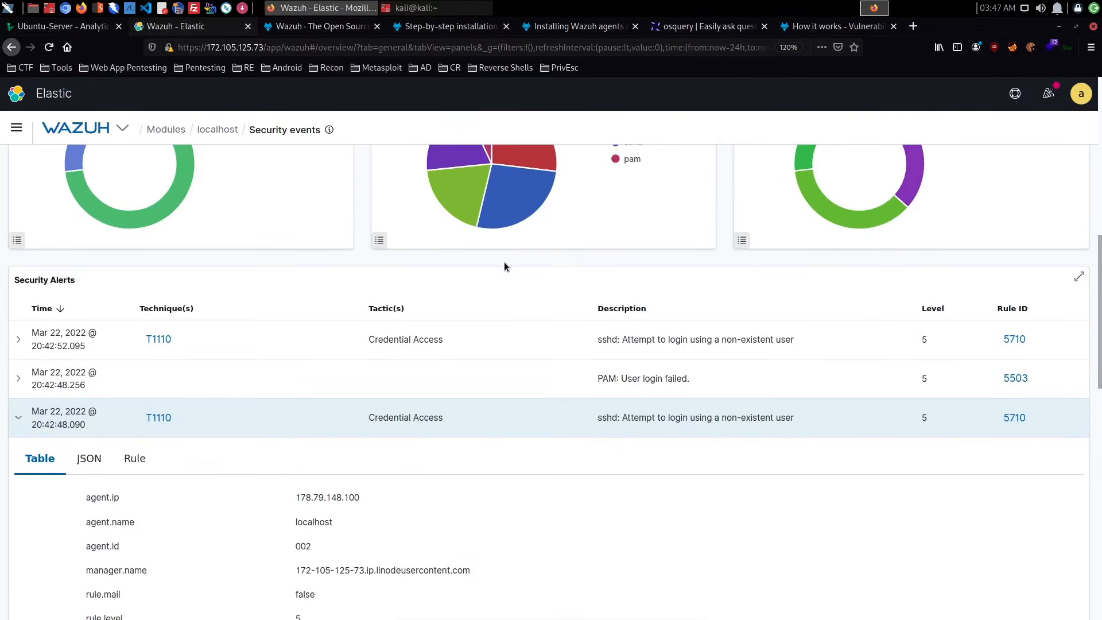
pyautogui.scroll(9, 503, 261)
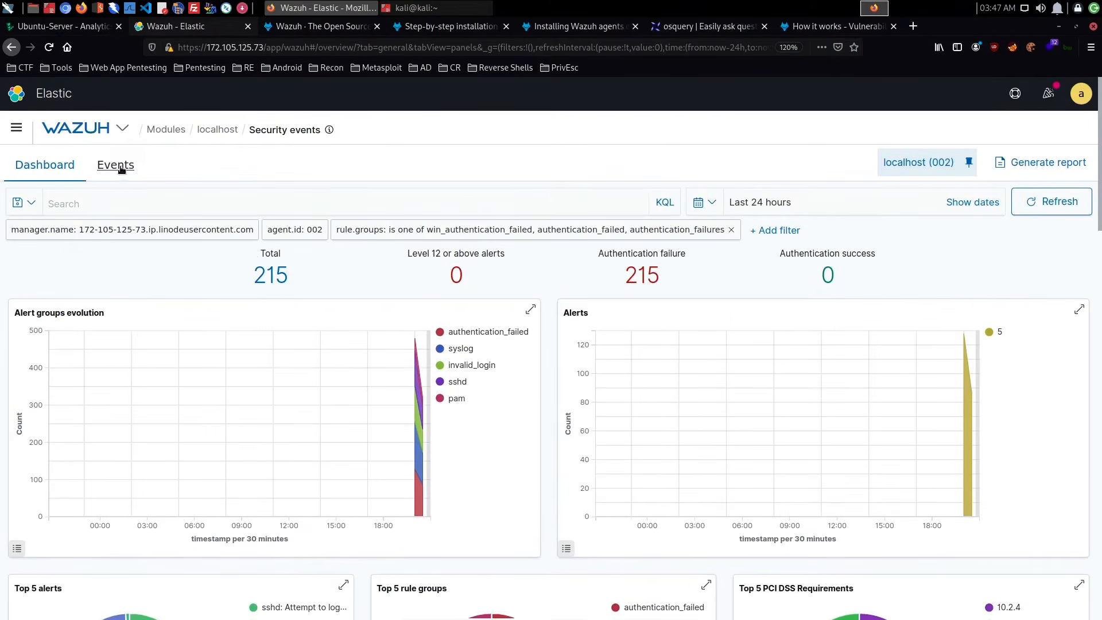
pyautogui.click(117, 165)
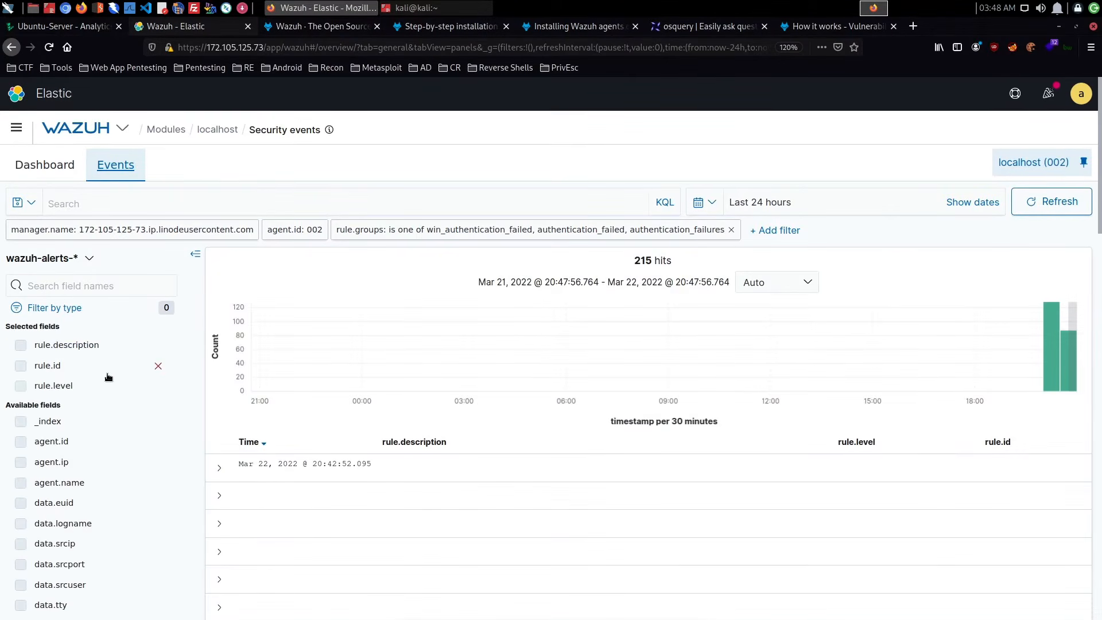
# - Add the GeoLocation.city_name field as a column to the events table
pyautogui.scroll(-3, 108, 377)
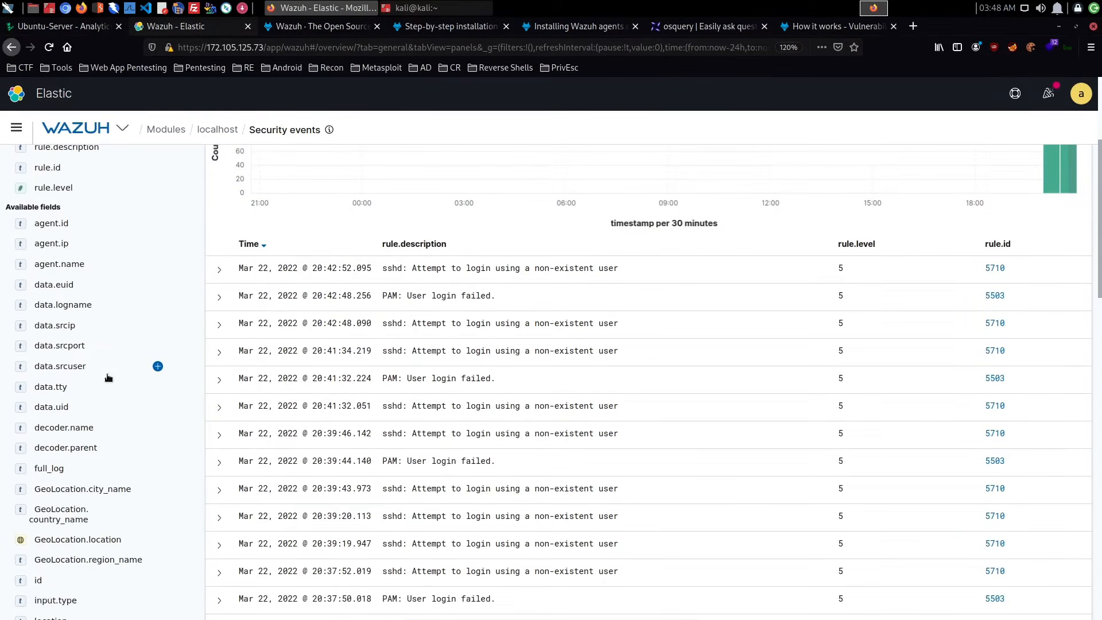
pyautogui.scroll(-6, 108, 377)
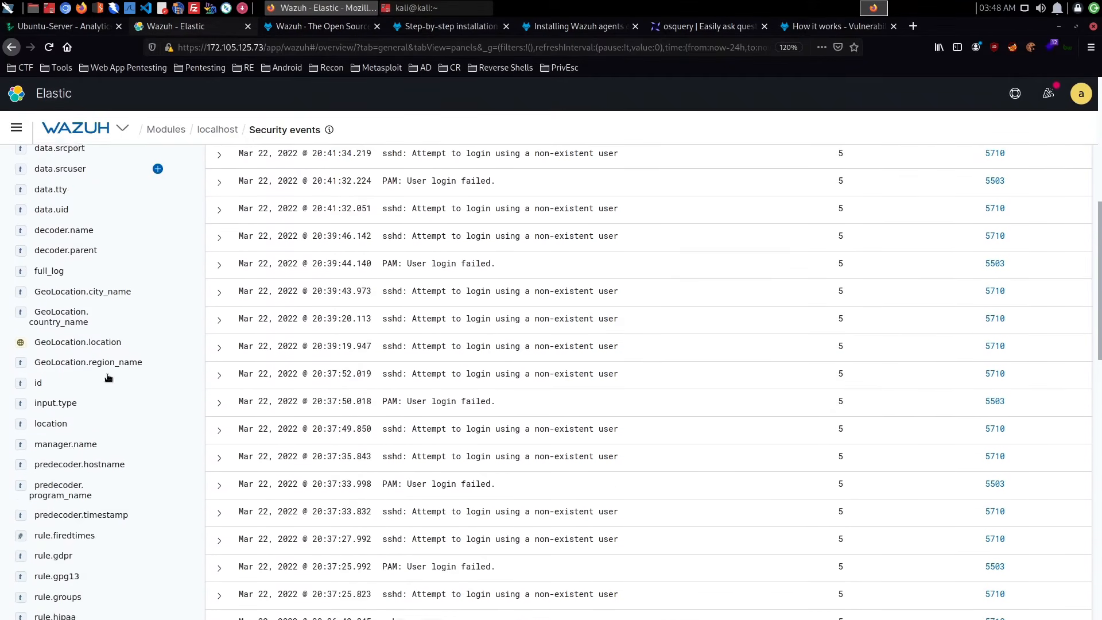
pyautogui.scroll(-2, 108, 377)
pyautogui.scroll(7, 109, 377)
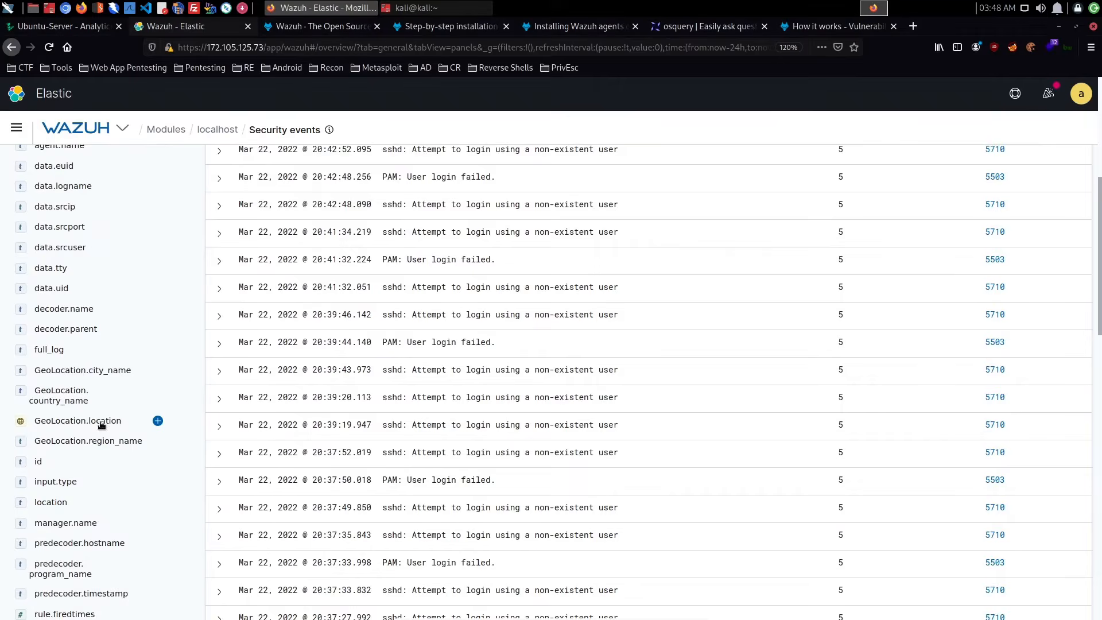
pyautogui.scroll(5, 570, 408)
pyautogui.scroll(-4, 570, 408)
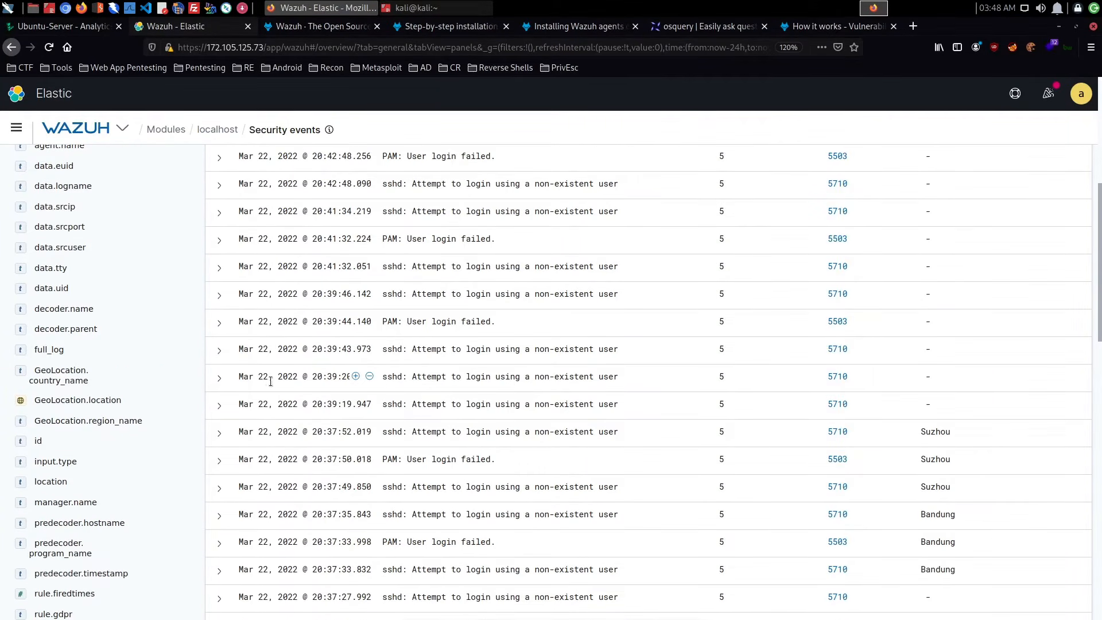
# - Examine which cities the failed login attempts come from across the events list
pyautogui.scroll(3, 443, 389)
pyautogui.scroll(-3, 442, 389)
pyautogui.scroll(-4, 442, 385)
pyautogui.scroll(-3, 443, 386)
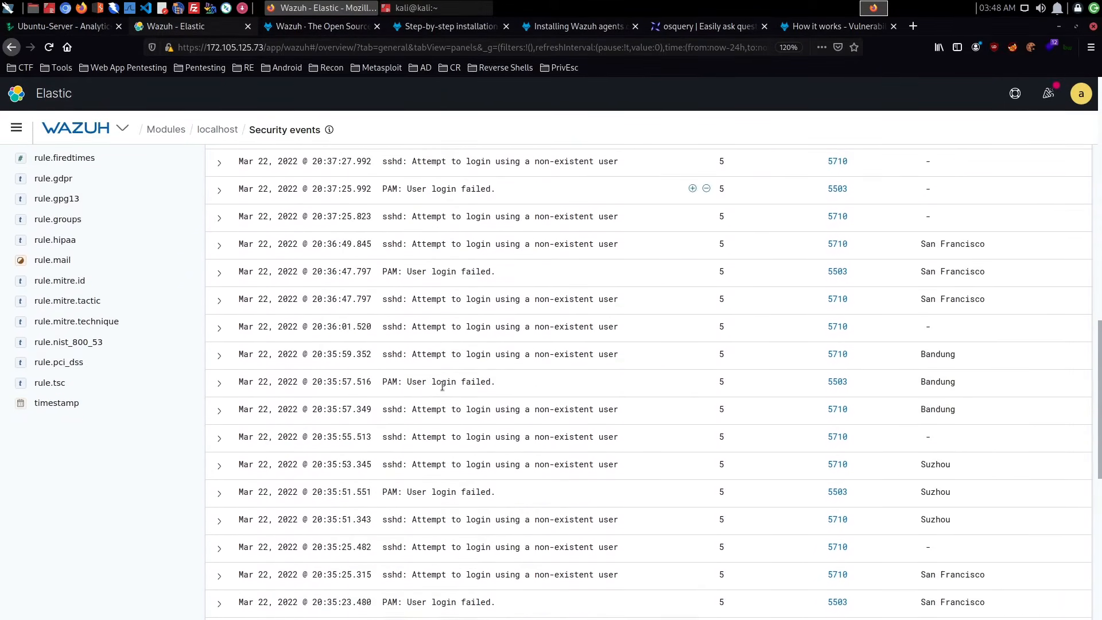
pyautogui.scroll(10, 706, 396)
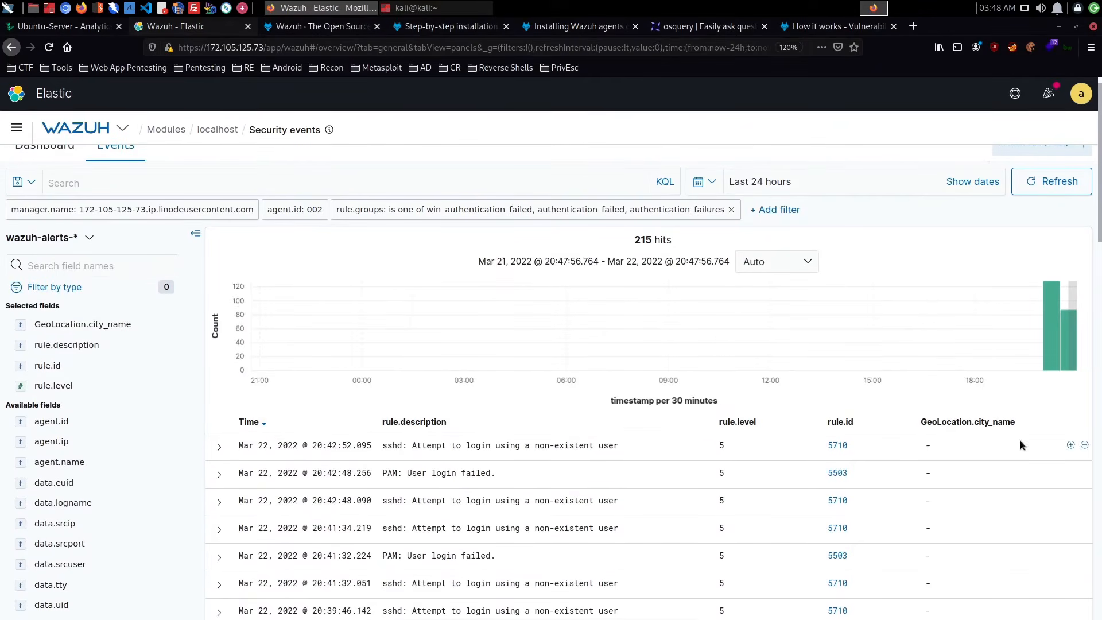
# - Expand the most recent rule 5710 event and examine its country, source IP, full log and rule fields
pyautogui.click(304, 447)
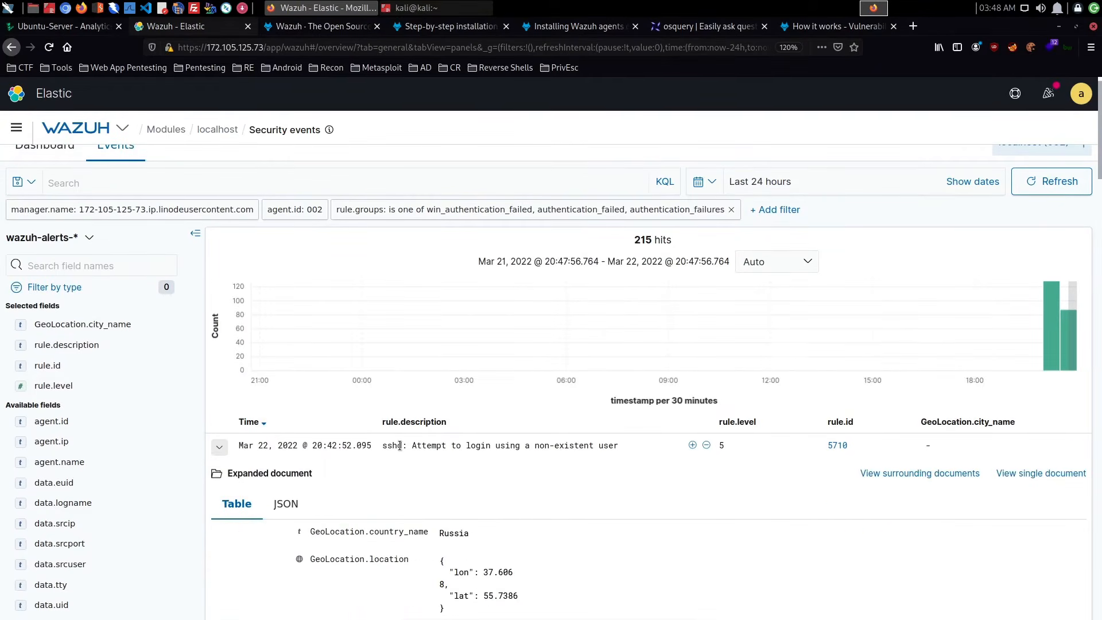
pyautogui.scroll(-10, 399, 445)
pyautogui.scroll(-5, 399, 446)
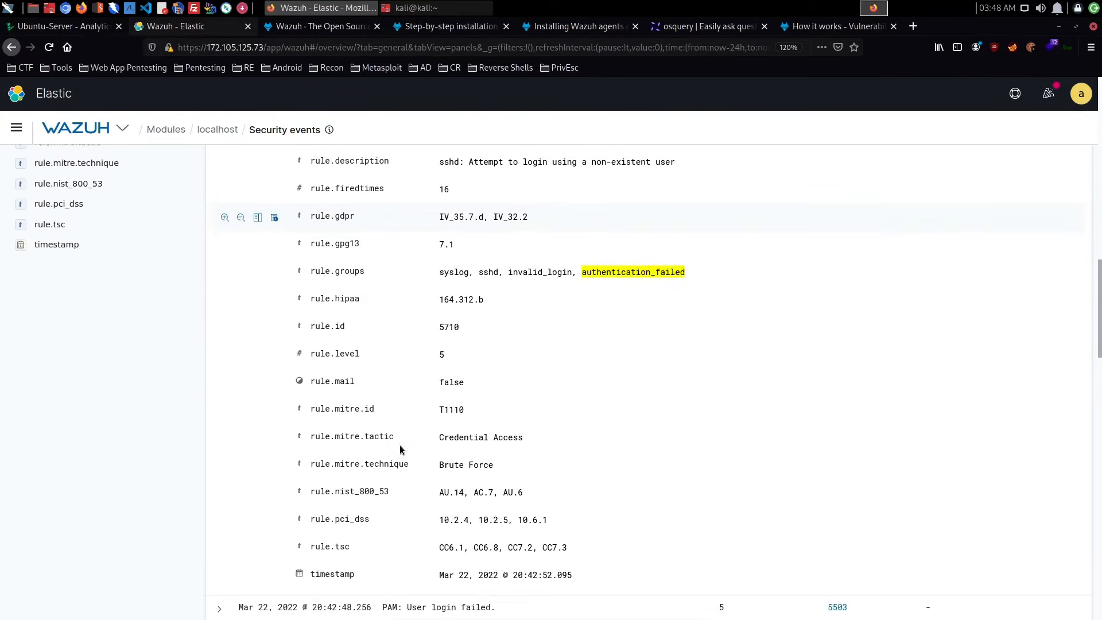
pyautogui.scroll(8, 399, 445)
pyautogui.scroll(2, 400, 445)
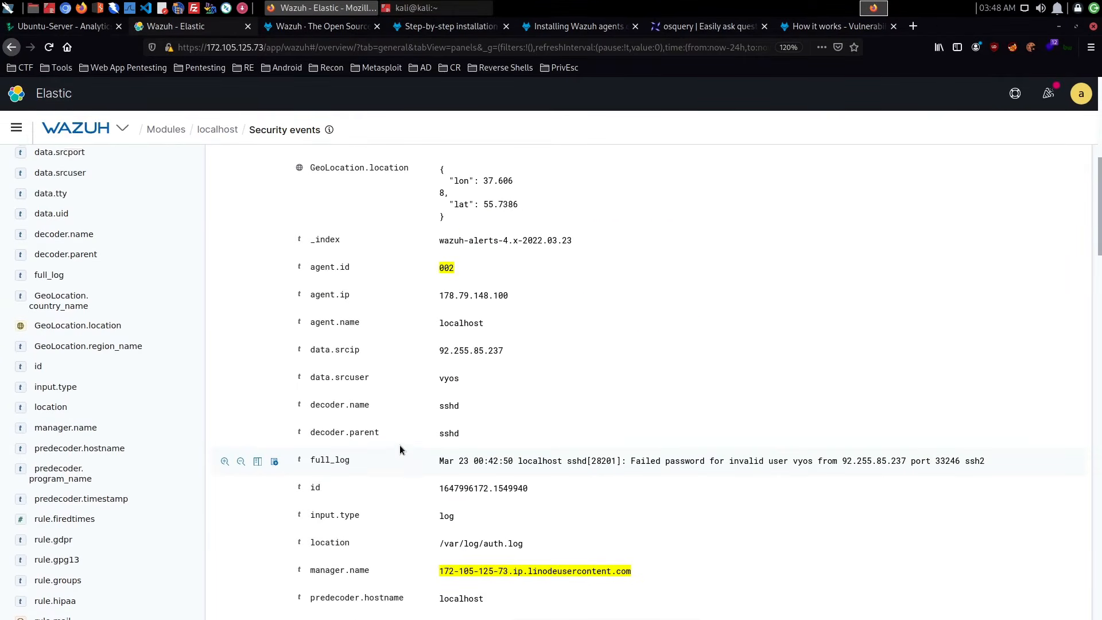
pyautogui.scroll(5, 399, 446)
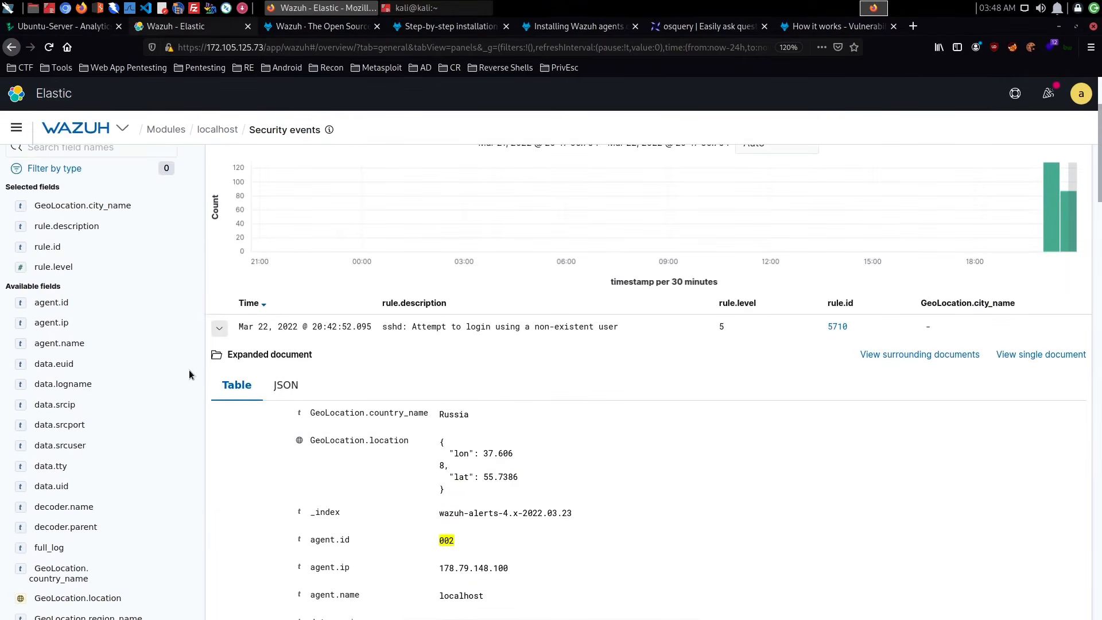
# - Collapse the rule 5710 event and examine the expanded details of the rule 5503 PAM login failure below it
pyautogui.click(225, 331)
pyautogui.click(221, 360)
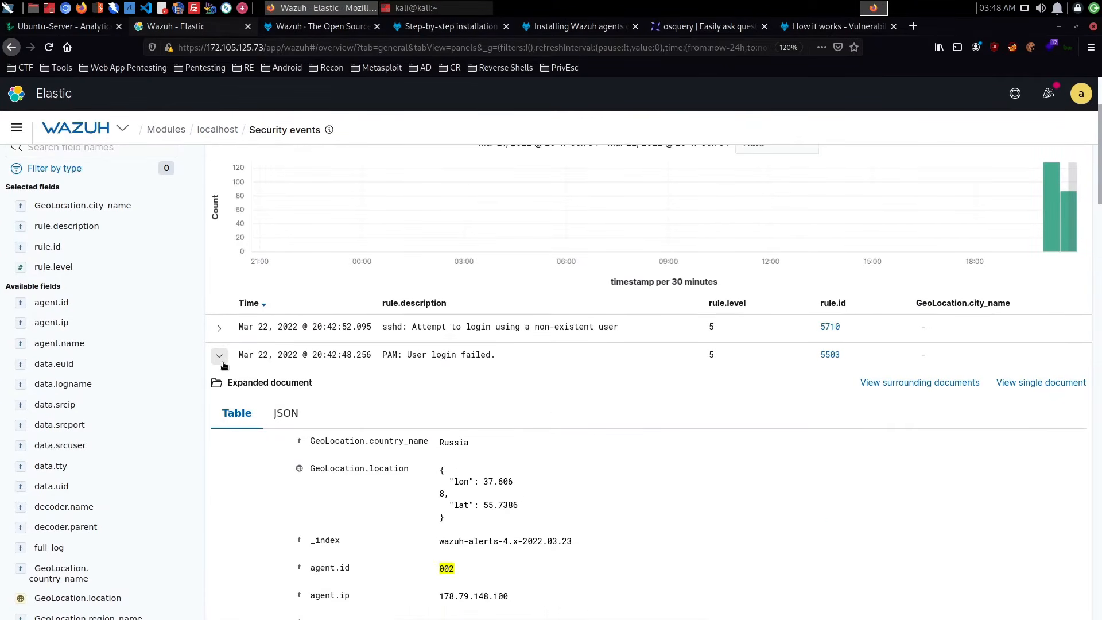
pyautogui.scroll(-7, 230, 366)
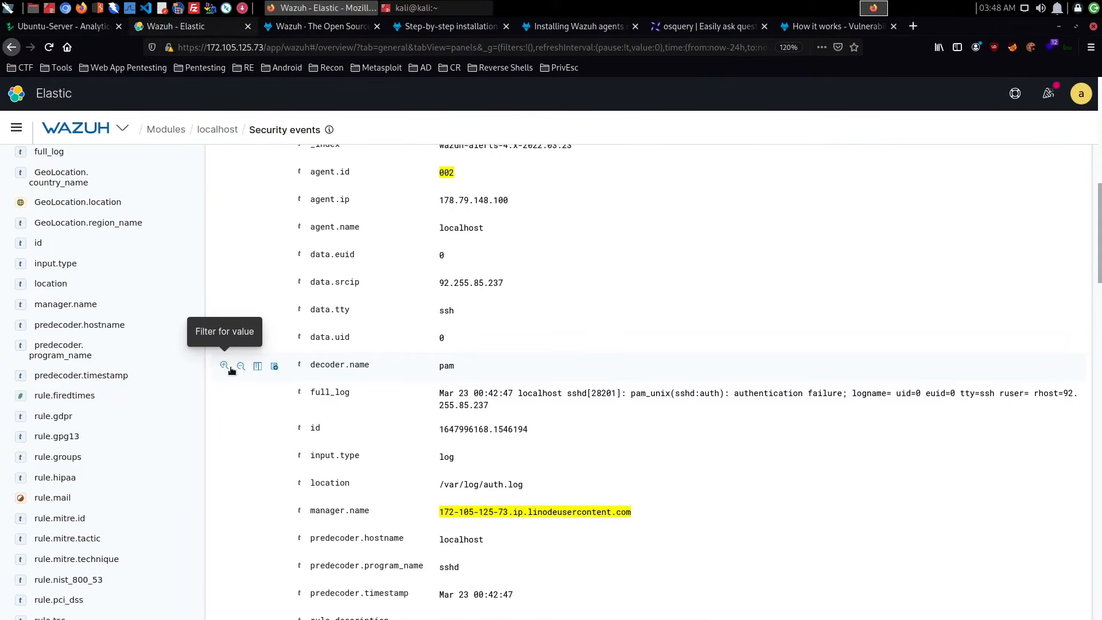
pyautogui.scroll(-8, 231, 370)
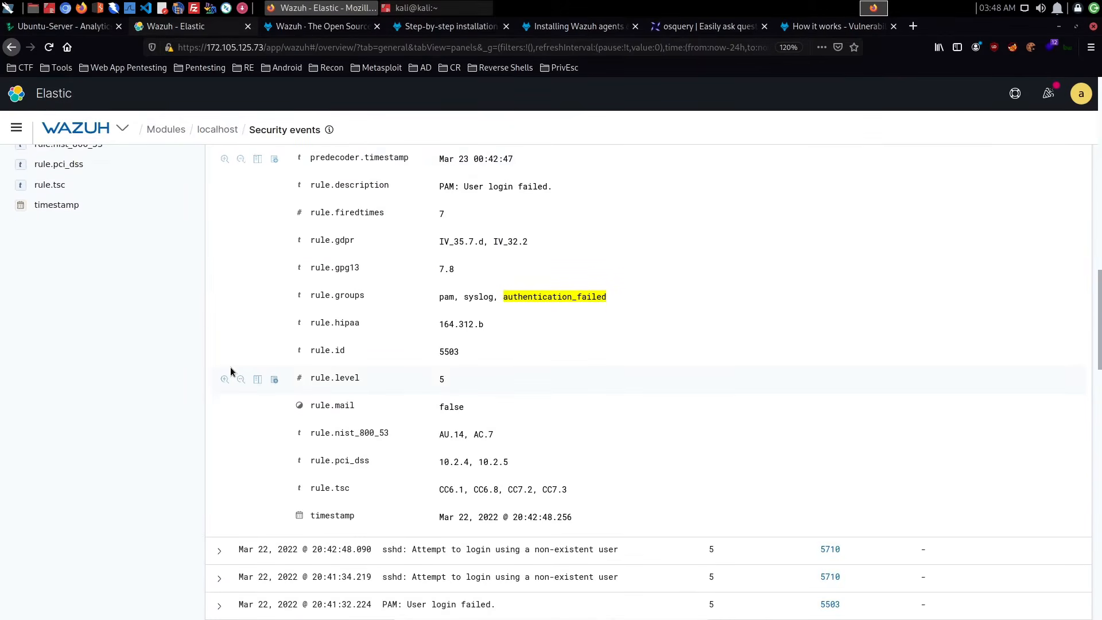
pyautogui.scroll(-4, 231, 373)
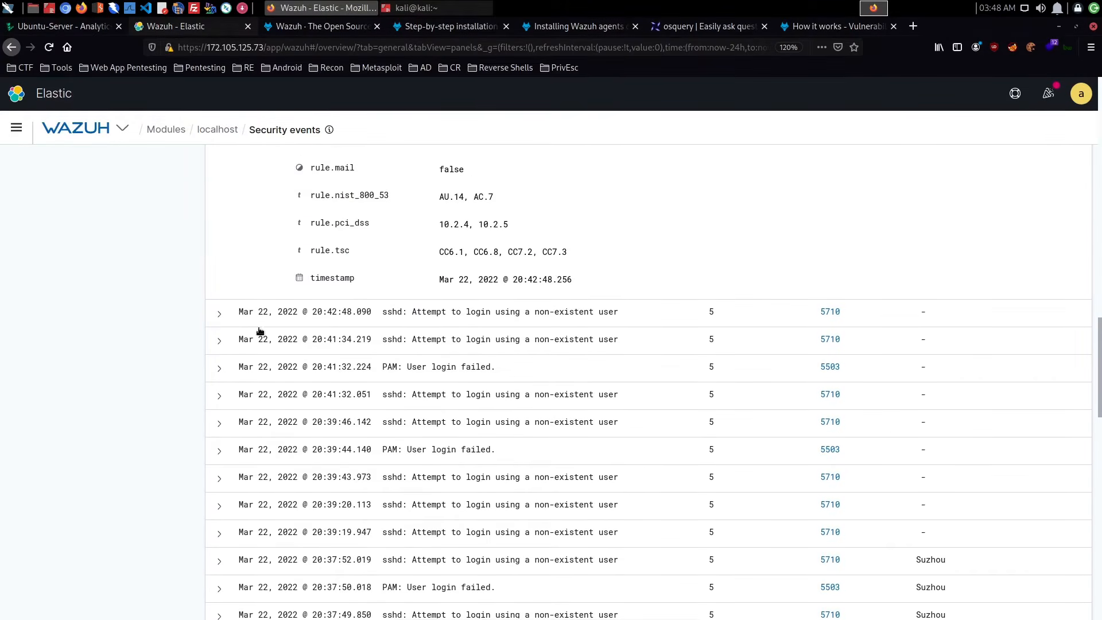
# - Expand the rule 5710 event logged at 20:42:48.090 and examine its details along with the neighbouring events
pyautogui.click(259, 328)
pyautogui.scroll(20, 326, 333)
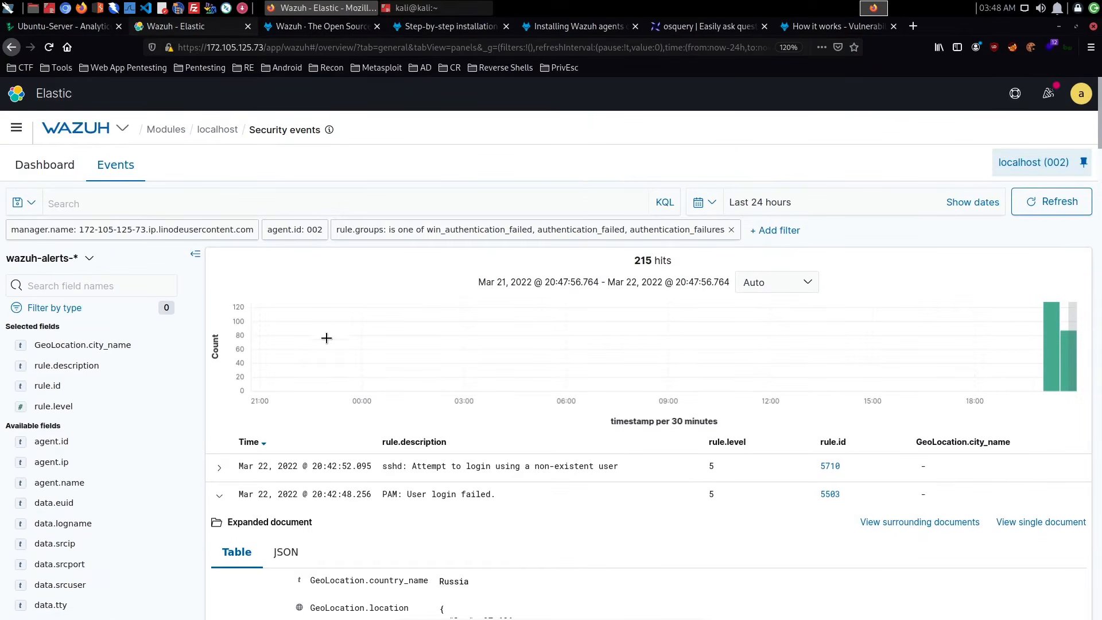
pyautogui.scroll(-3, 326, 355)
pyautogui.scroll(-20, 328, 369)
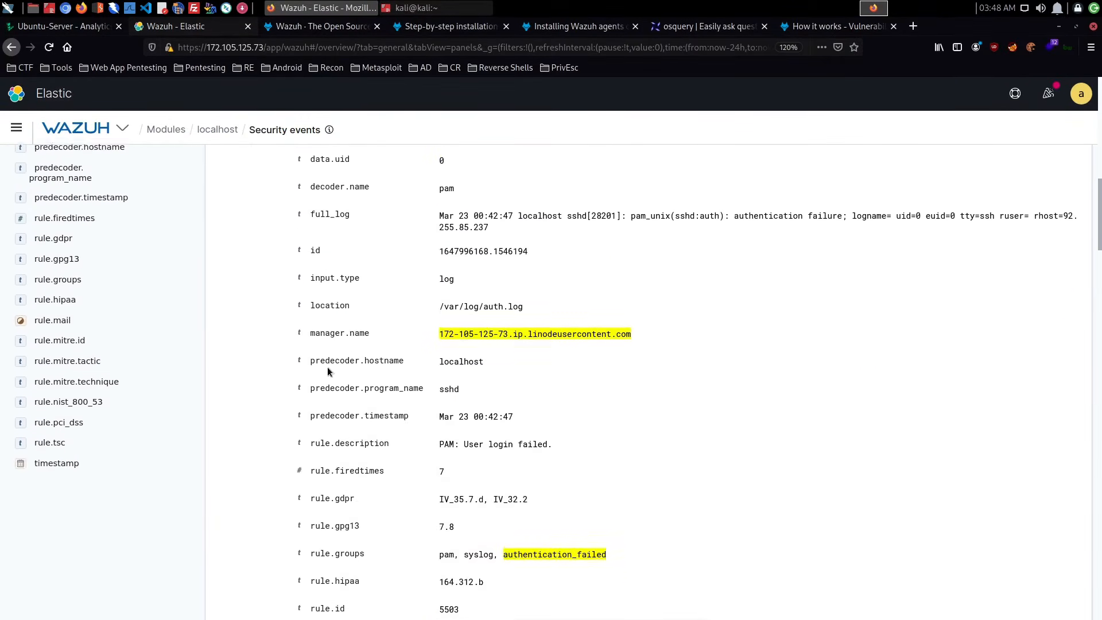
pyautogui.scroll(-10, 328, 370)
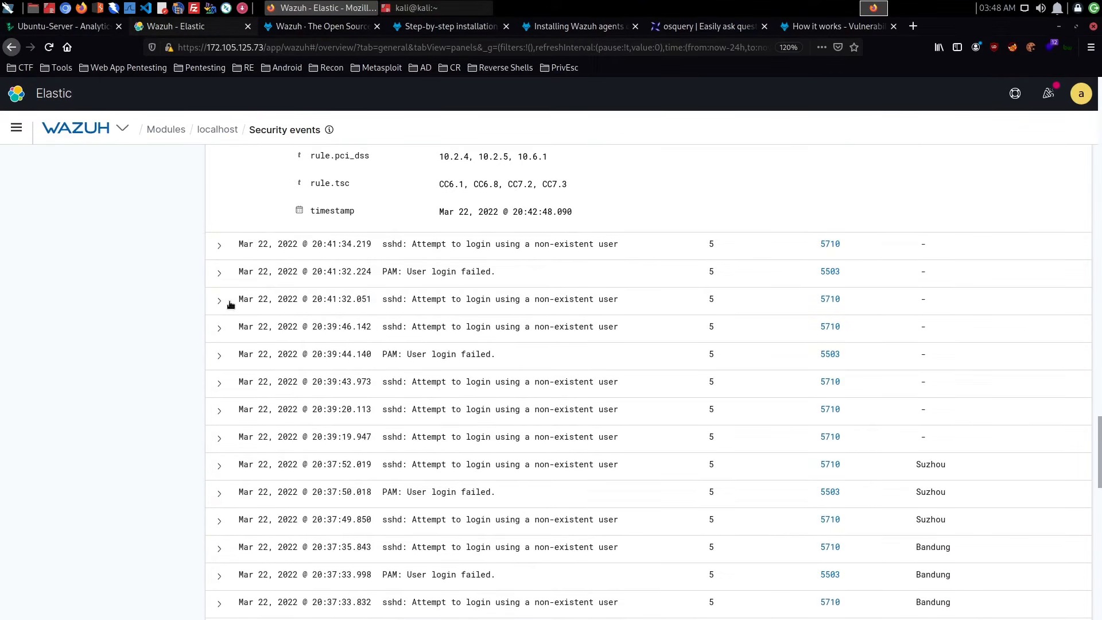
pyautogui.click(229, 304)
pyautogui.scroll(6, 229, 304)
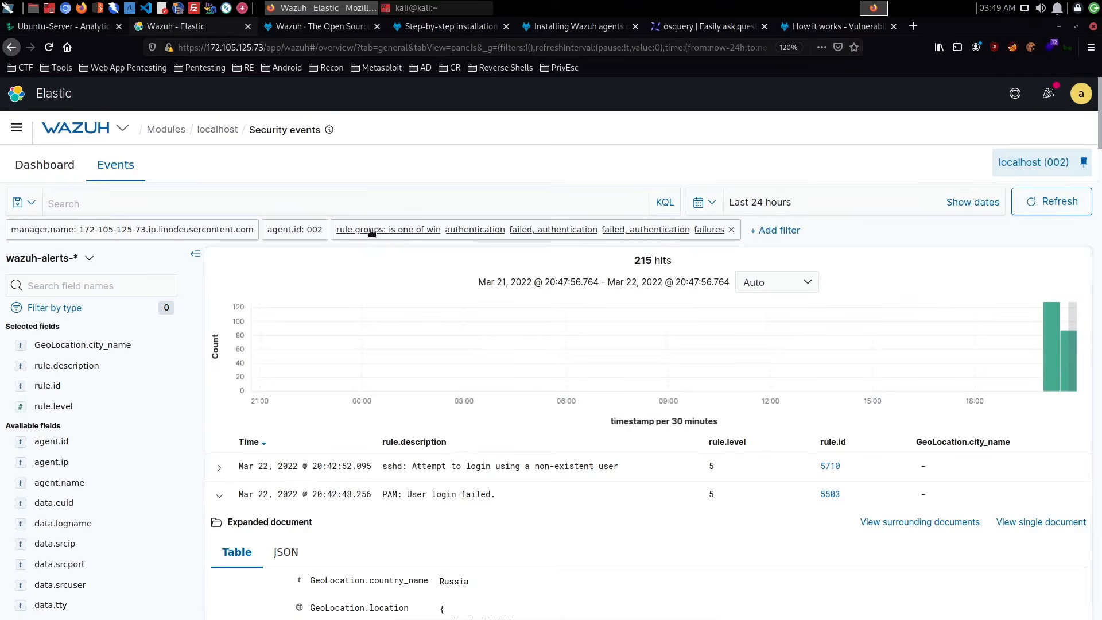
# - Start a new filter for the events list and bring up its selectable fields
pyautogui.click(368, 202)
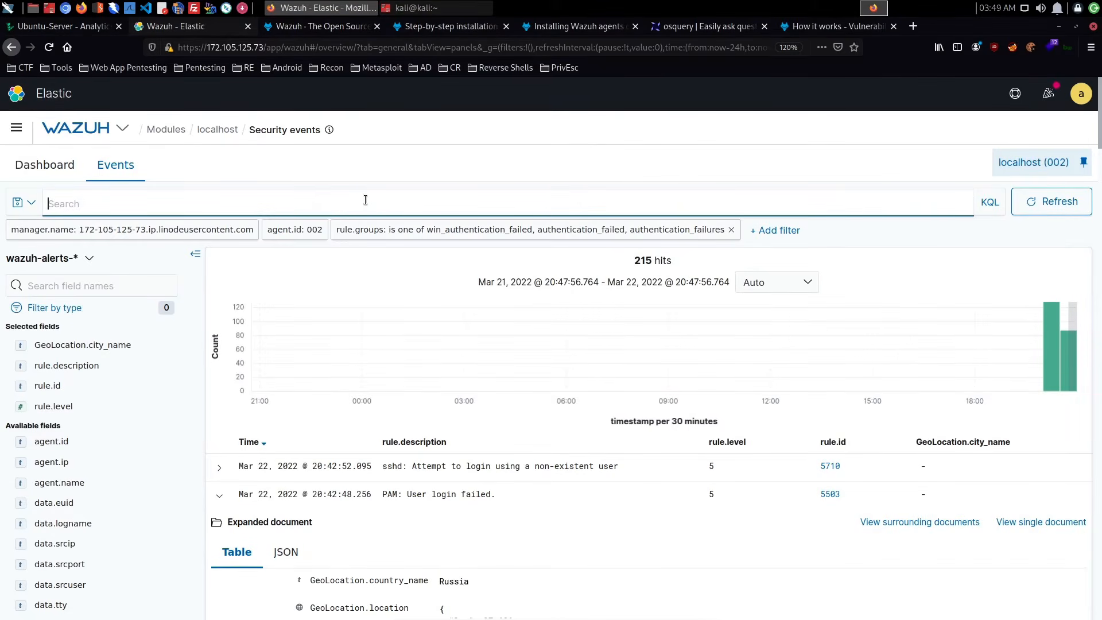
pyautogui.click(774, 230)
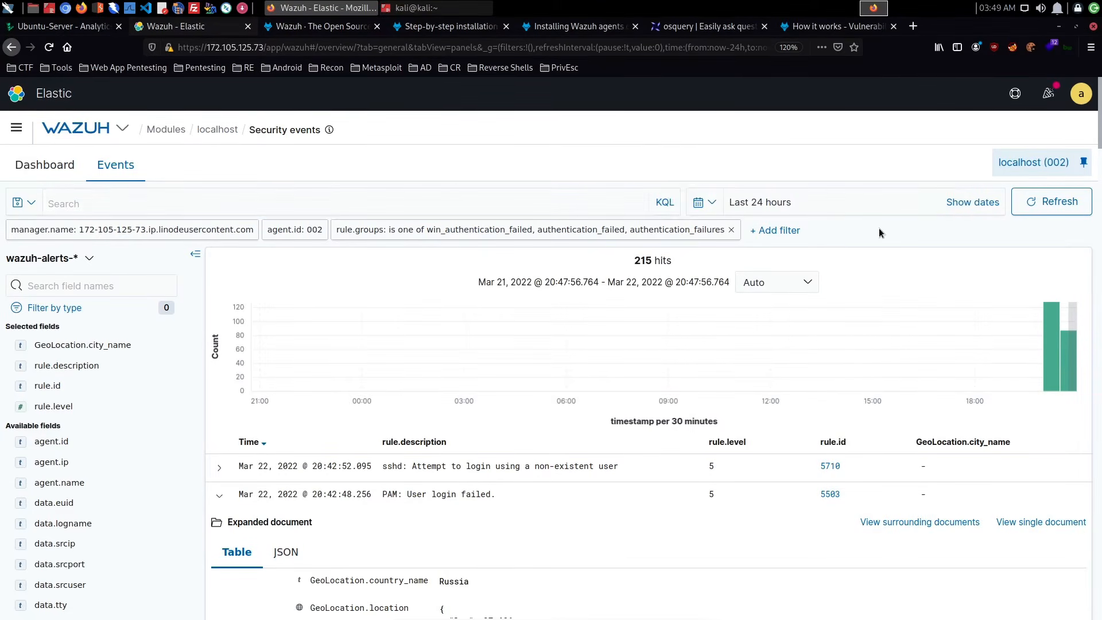
pyautogui.click(769, 314)
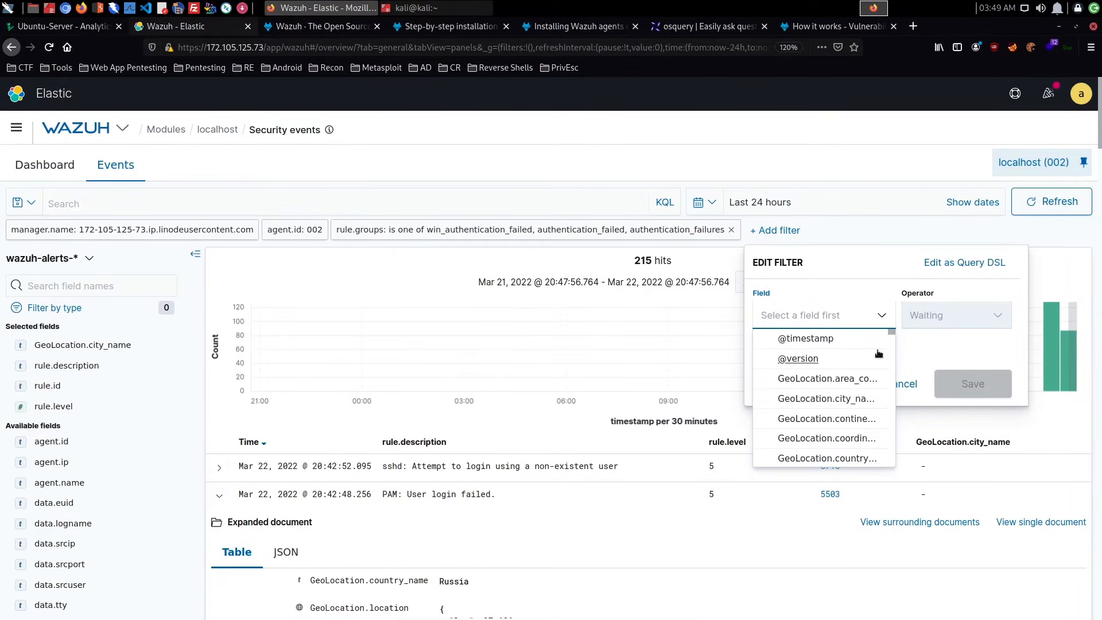
pyautogui.write('id')
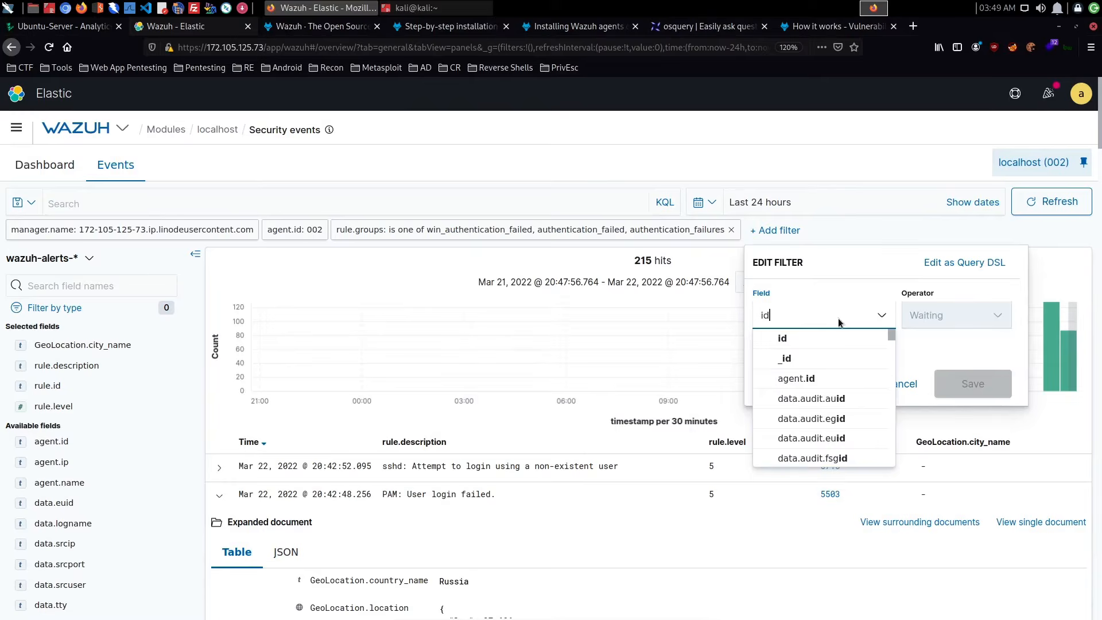
pyautogui.scroll(-5, 928, 463)
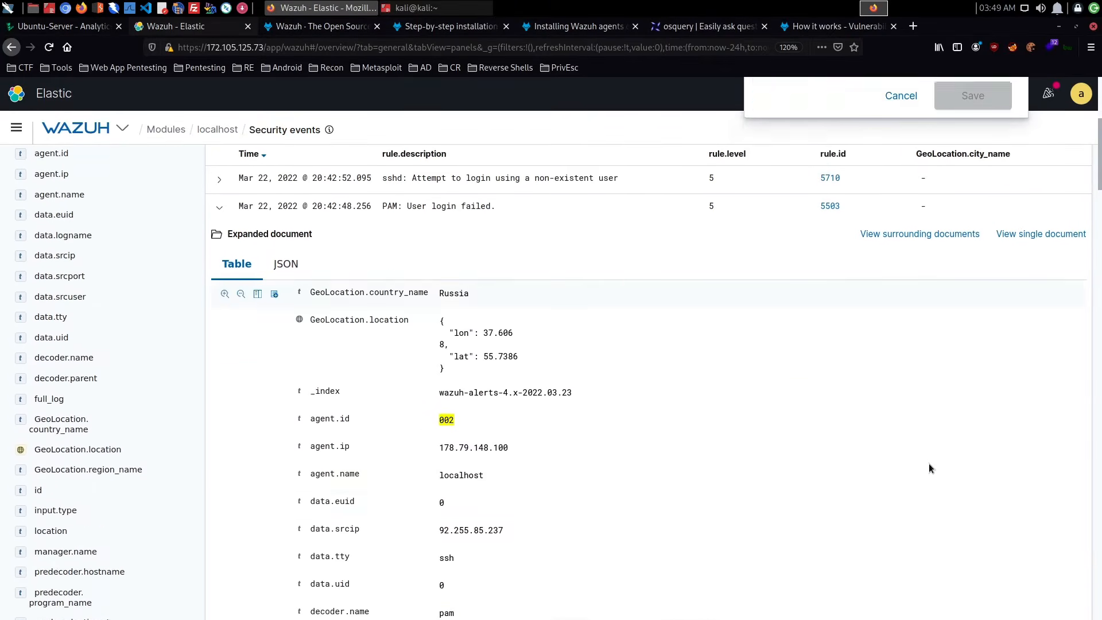
pyautogui.scroll(4, 929, 463)
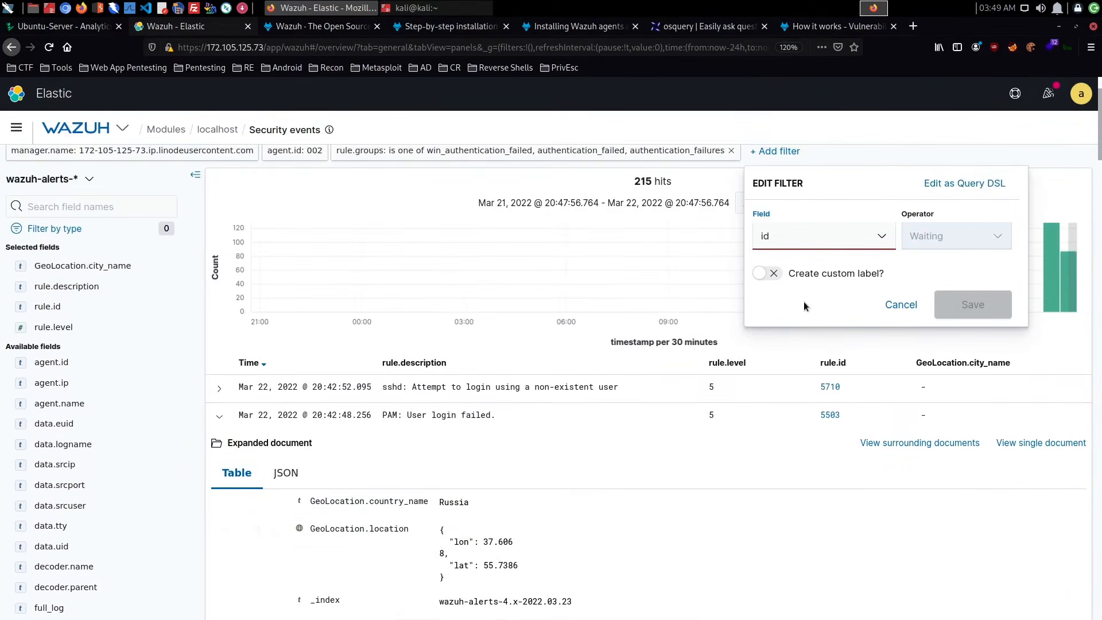
pyautogui.click(786, 245)
pyautogui.press('BackSpace')
pyautogui.press('BackSpace')
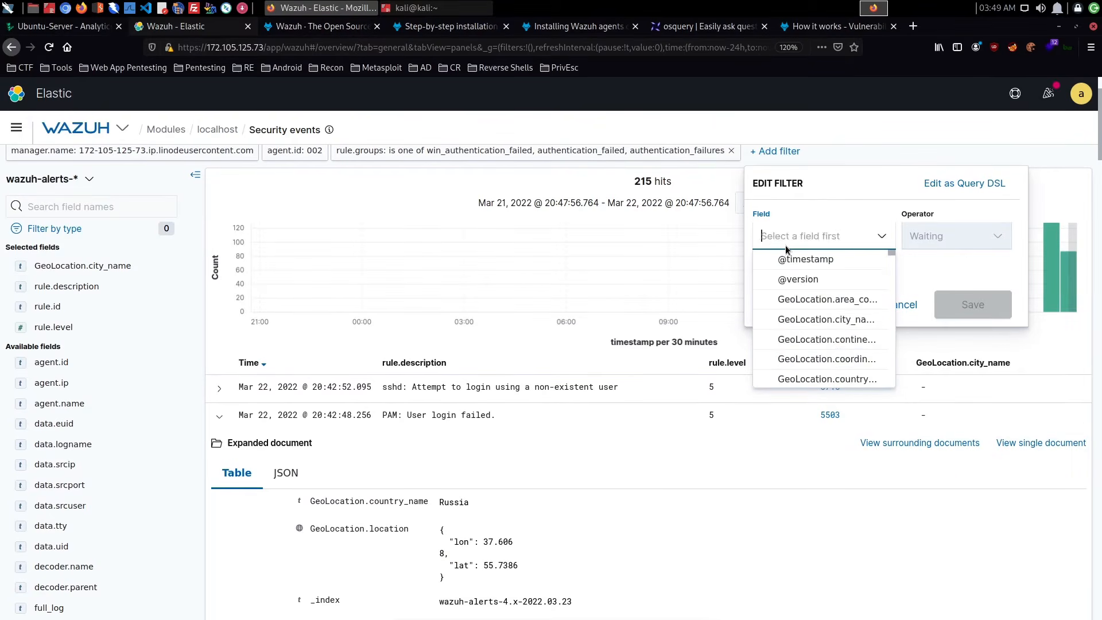
# - Filter the events to those whose rule.id is 5710 and save the filter
pyautogui.write('rule.id')
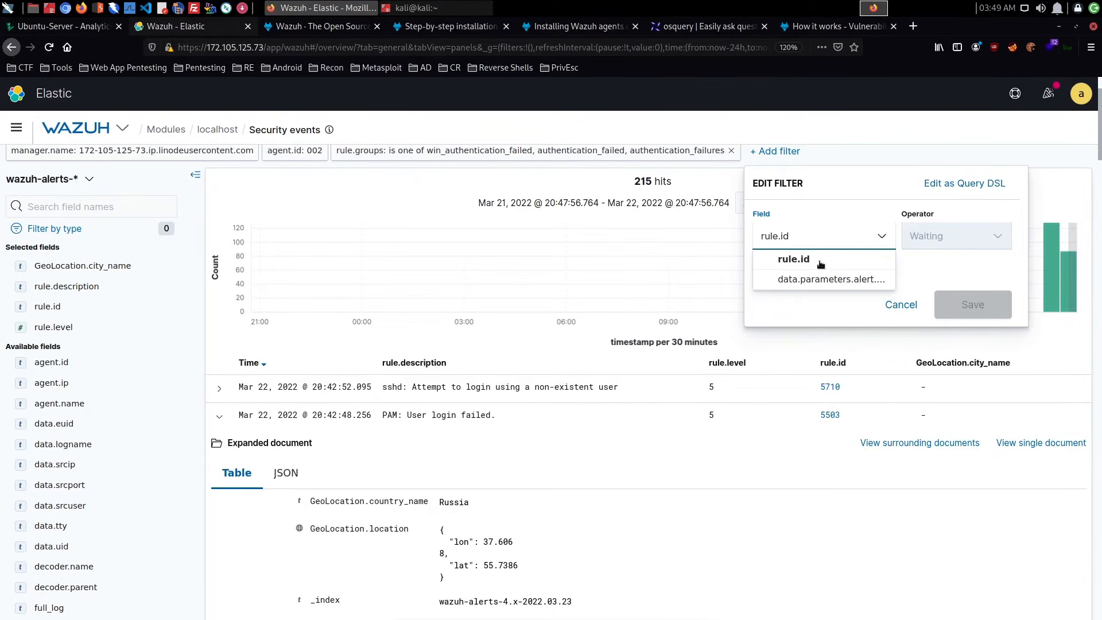
pyautogui.click(809, 259)
pyautogui.click(925, 235)
pyautogui.click(947, 262)
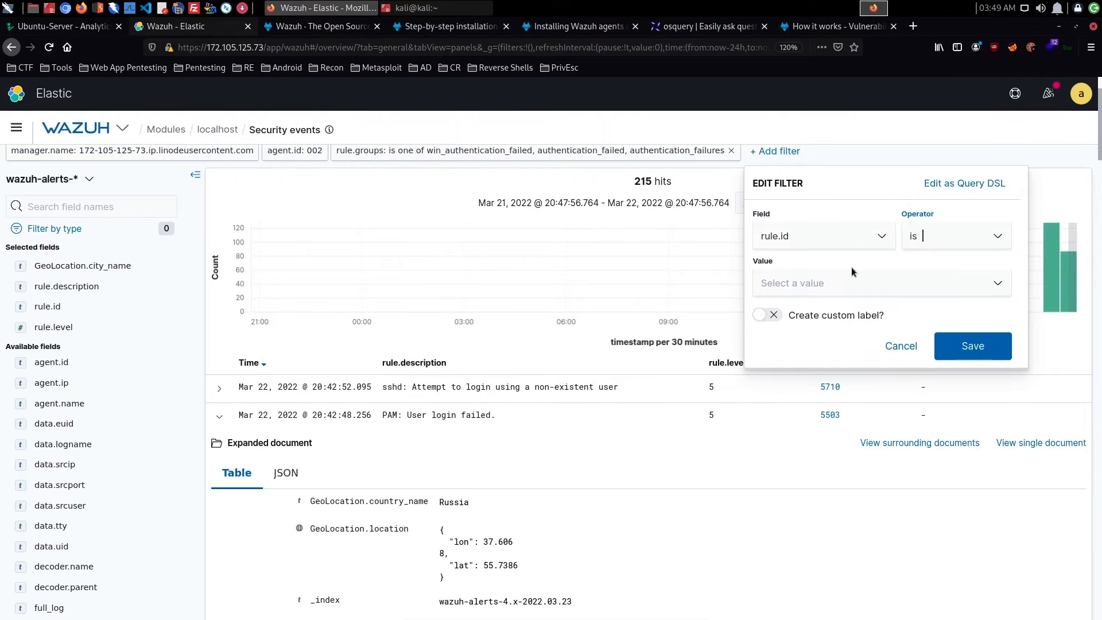
pyautogui.click(824, 276)
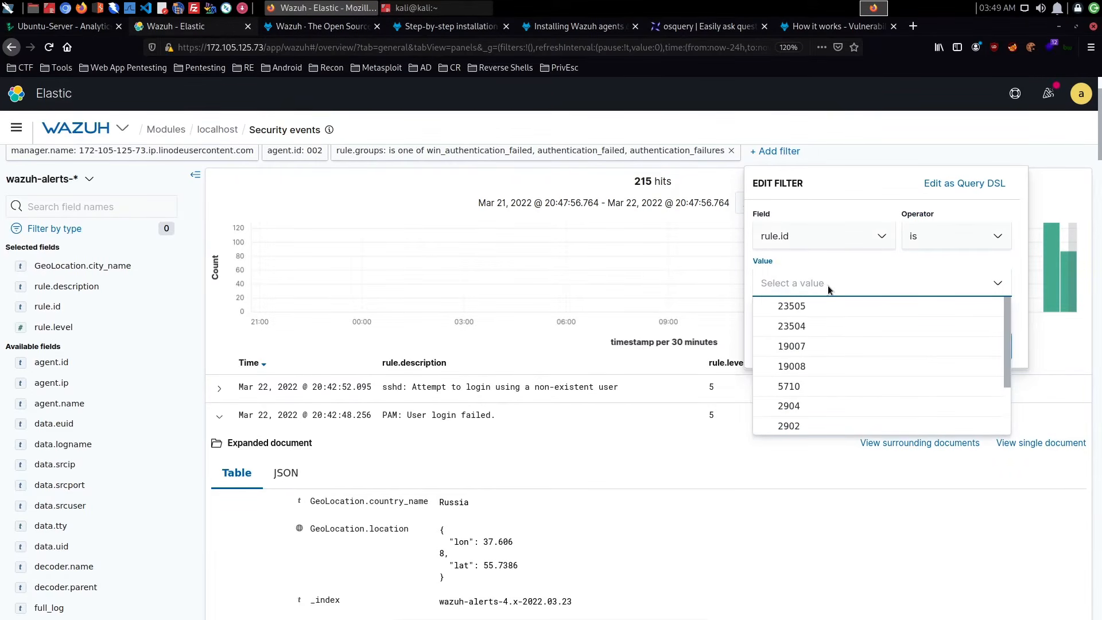
pyautogui.write('5710')
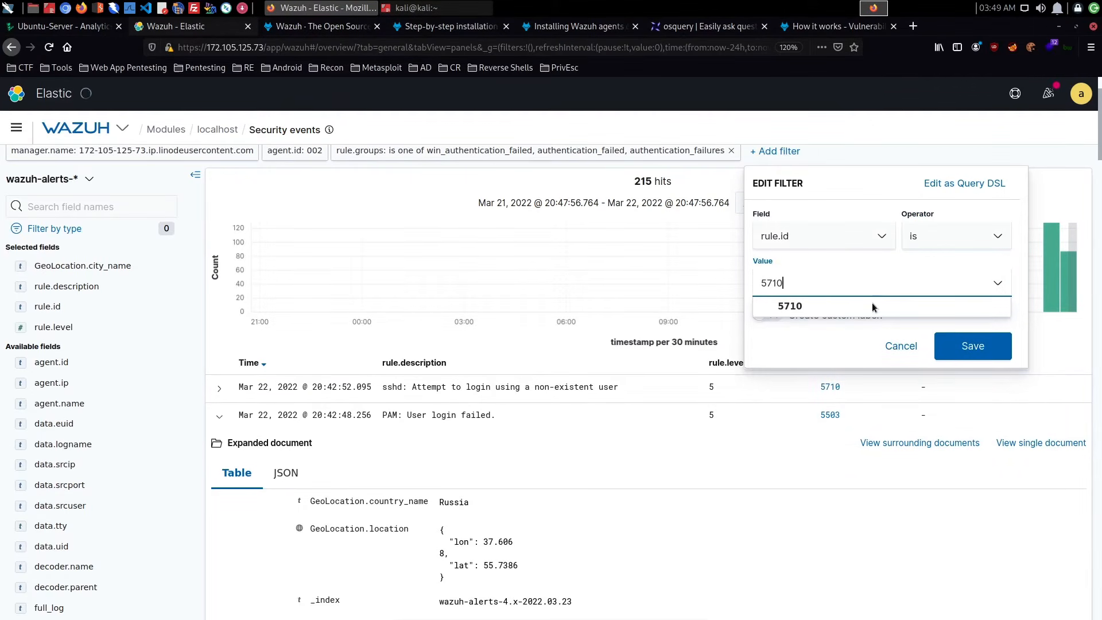
pyautogui.click(863, 310)
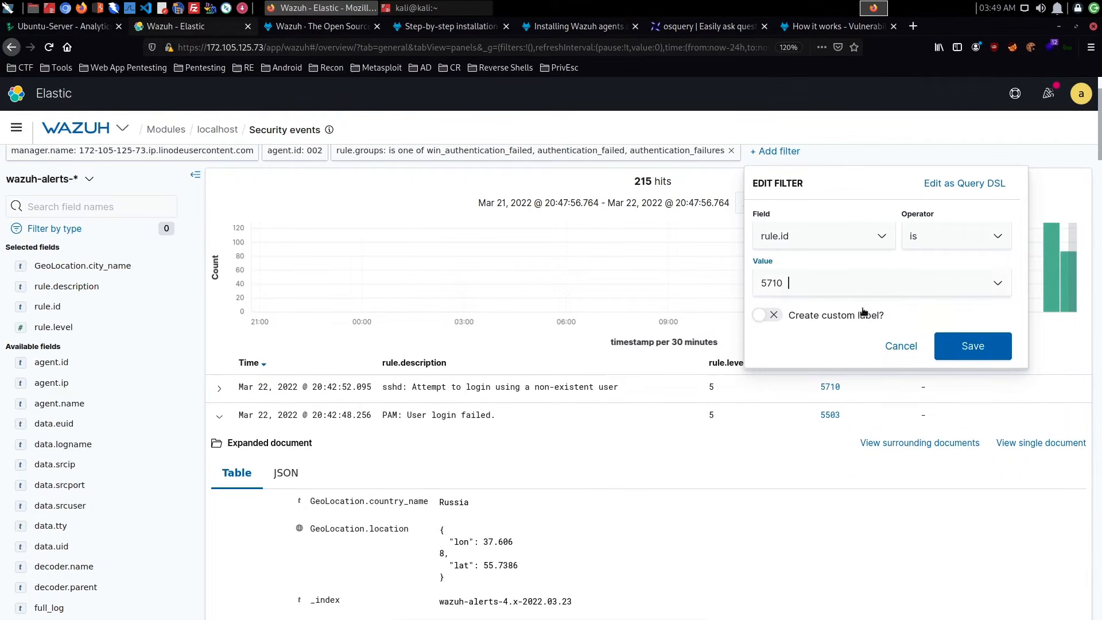
pyautogui.click(979, 350)
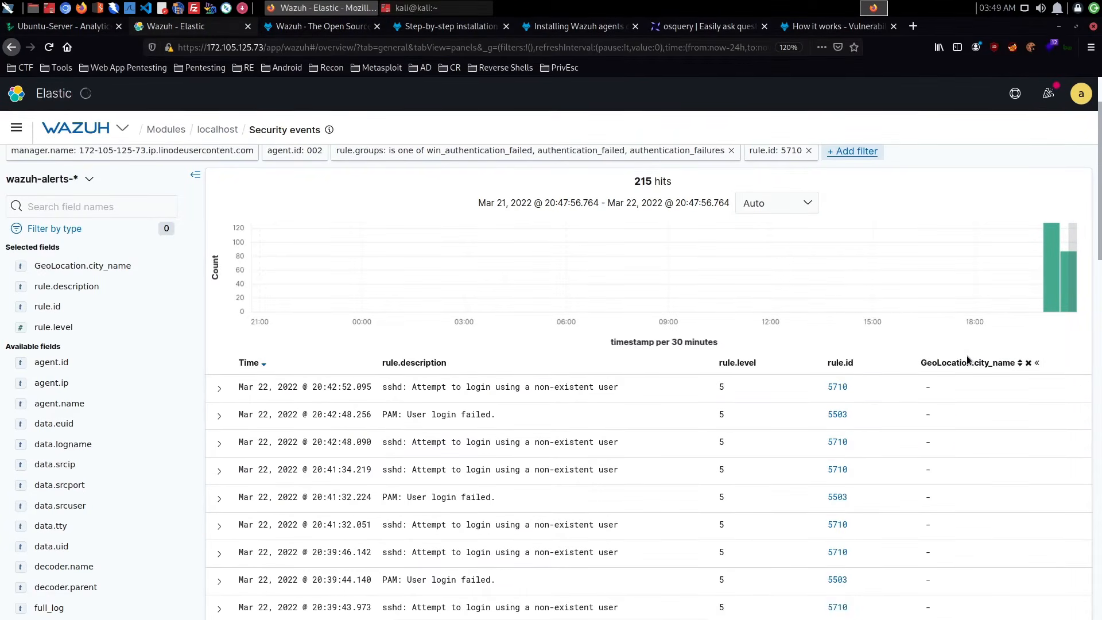
# - Refresh the filtered events and look through the rule 5710 entries and their city names
pyautogui.scroll(2, 917, 382)
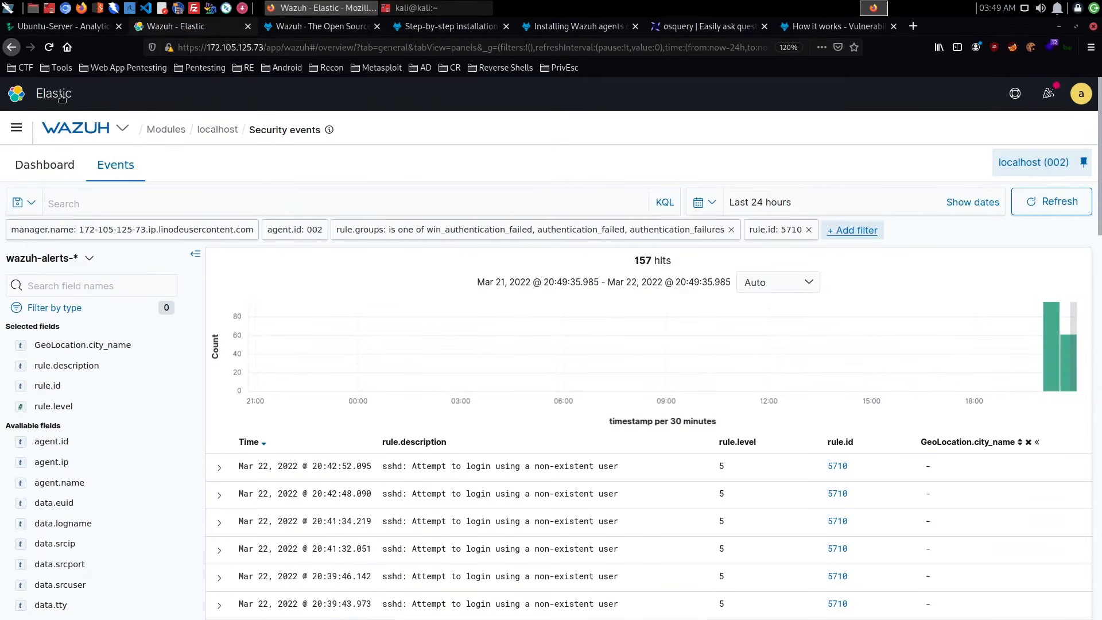
pyautogui.scroll(-5, 742, 321)
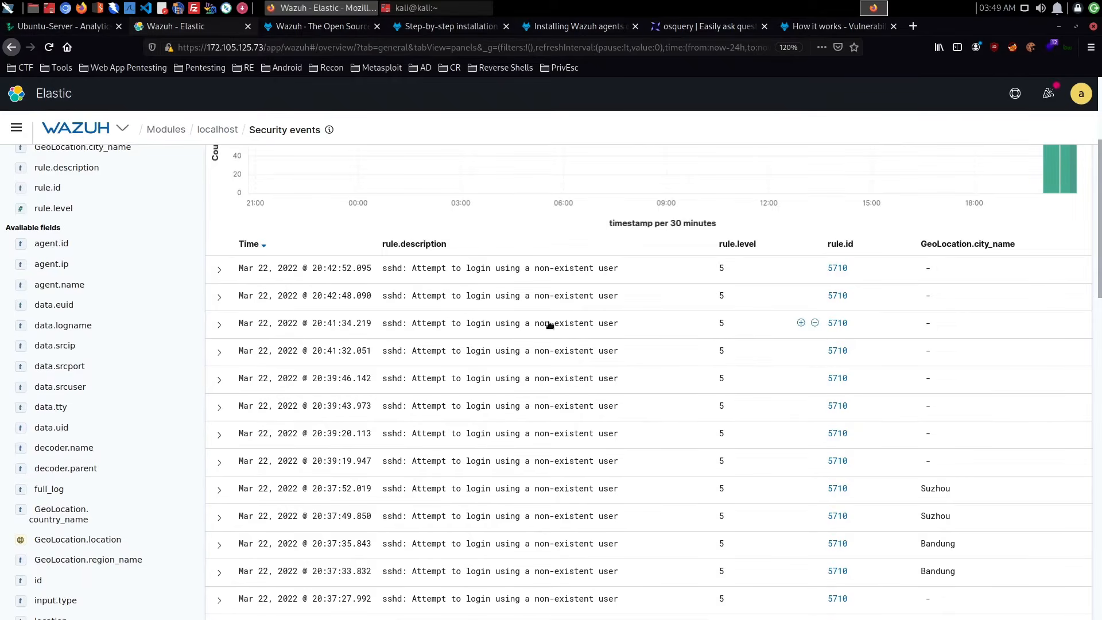
pyautogui.scroll(5, 364, 321)
pyautogui.scroll(-5, 364, 324)
pyautogui.scroll(5, 363, 324)
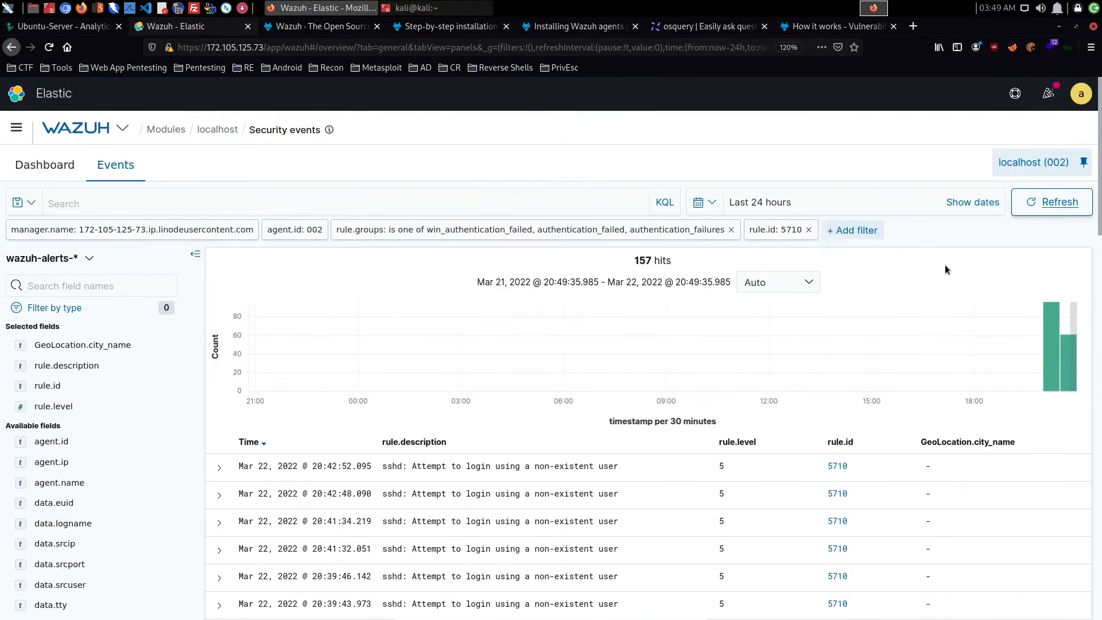
pyautogui.scroll(-3, 599, 376)
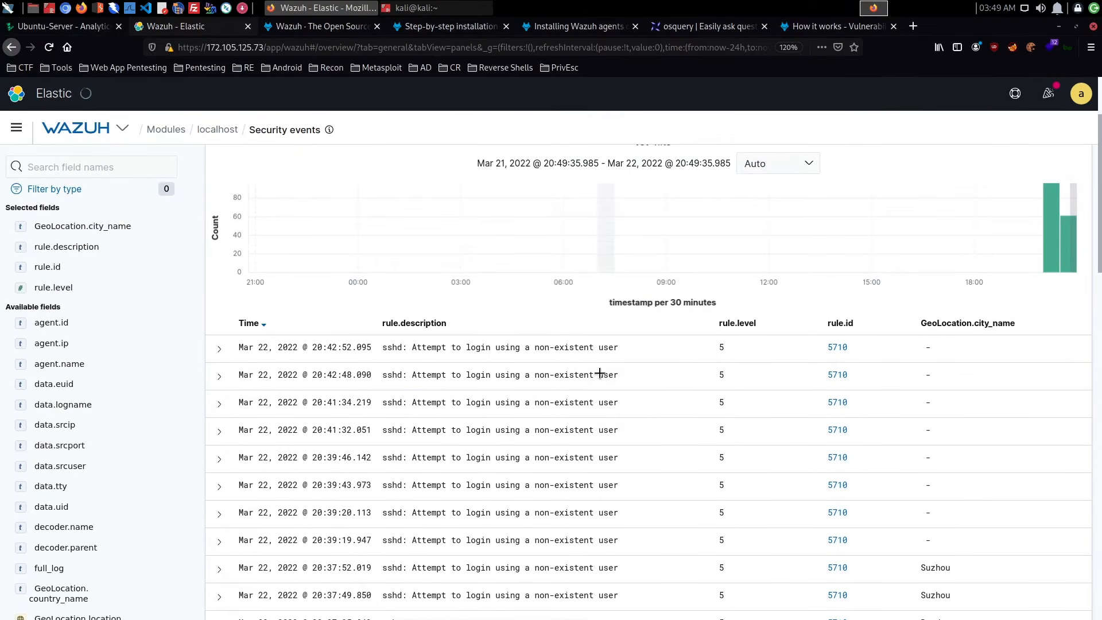
pyautogui.scroll(3, 599, 373)
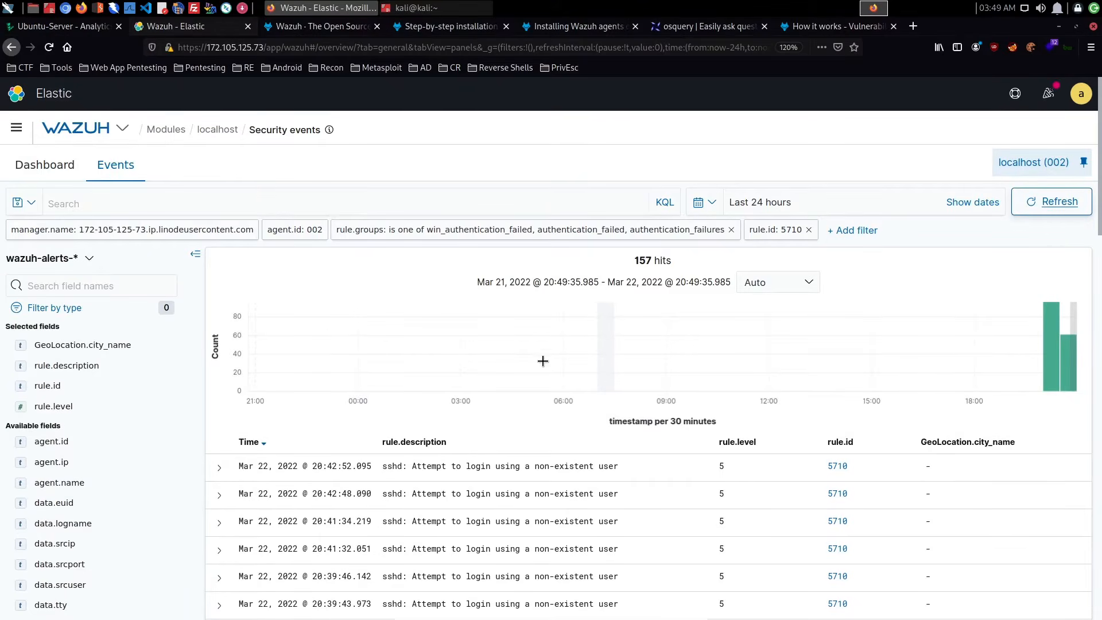
# - Expand the rule 5710 event logged at 20:42:52.095 and examine its source IP, full log and rule fields
pyautogui.click(218, 468)
pyautogui.scroll(-10, 509, 467)
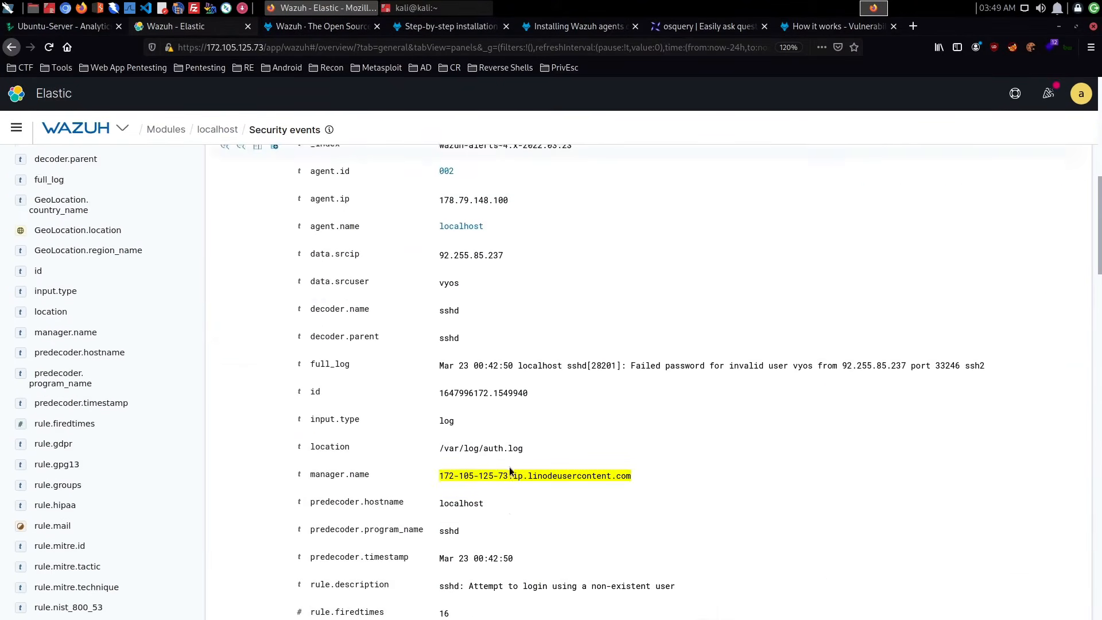
pyautogui.scroll(-6, 508, 466)
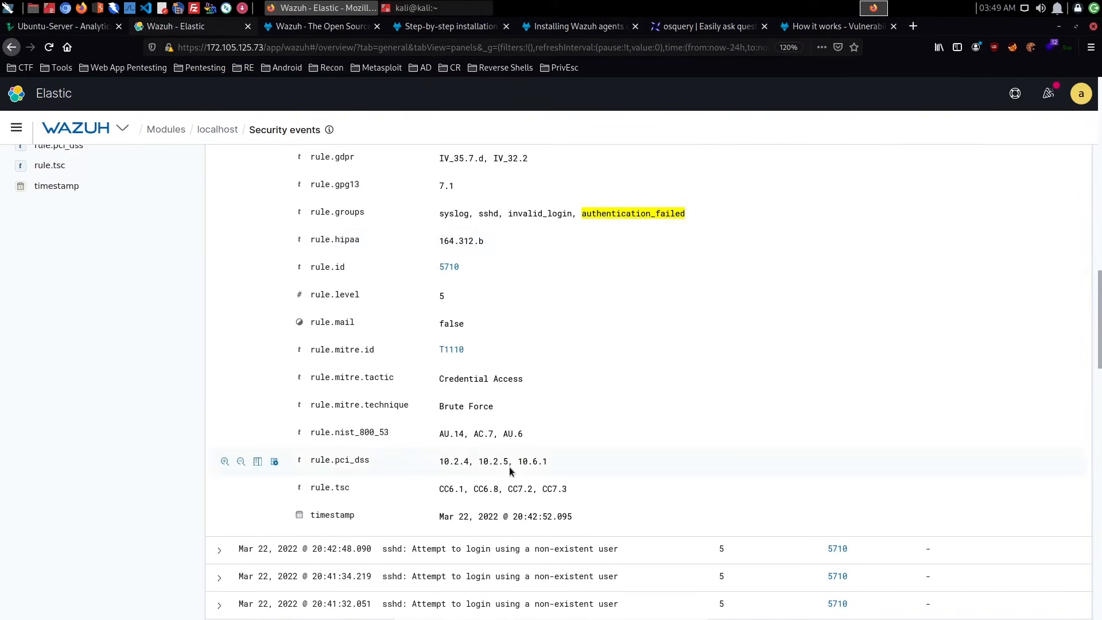
pyautogui.scroll(6, 508, 466)
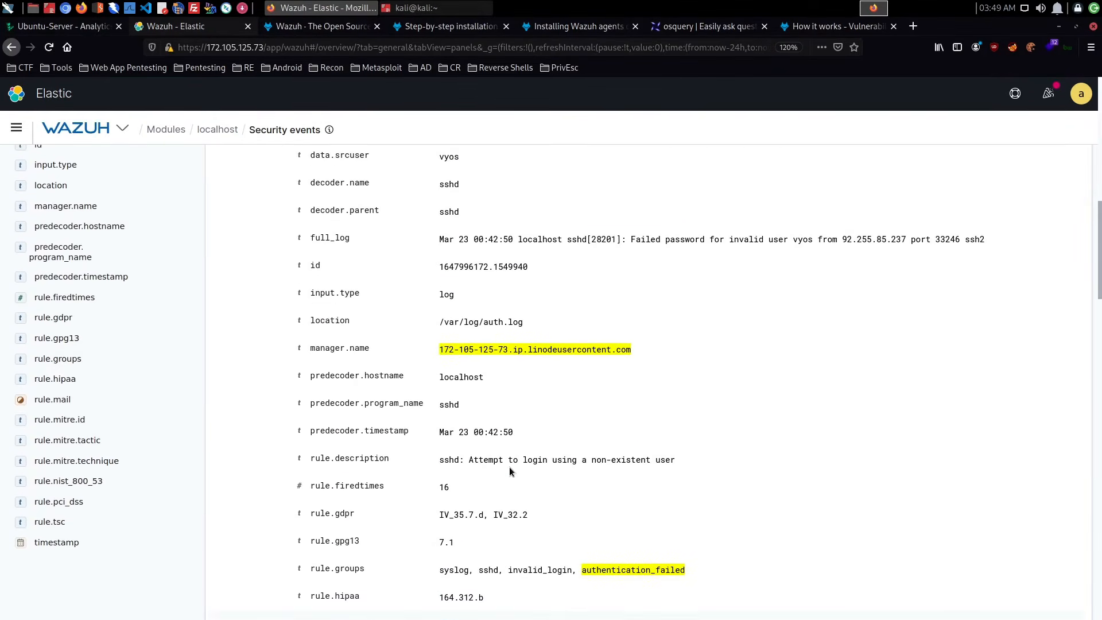
pyautogui.scroll(15, 509, 466)
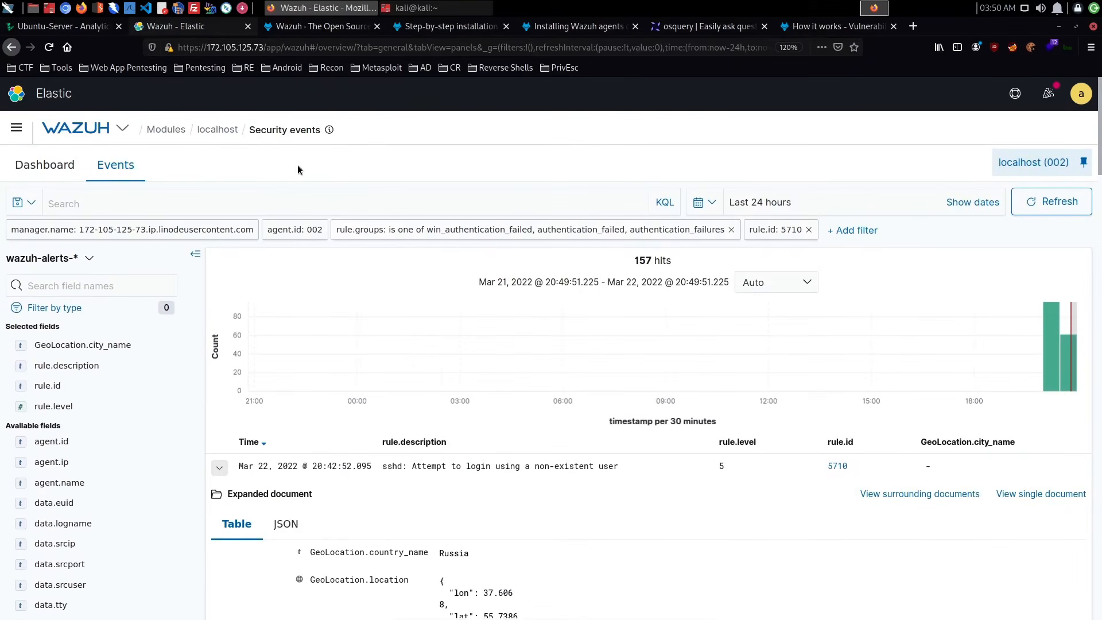
# - Return to the security events dashboard, remove the rule.id 5710 filter and review the latest security alerts
pyautogui.click(37, 167)
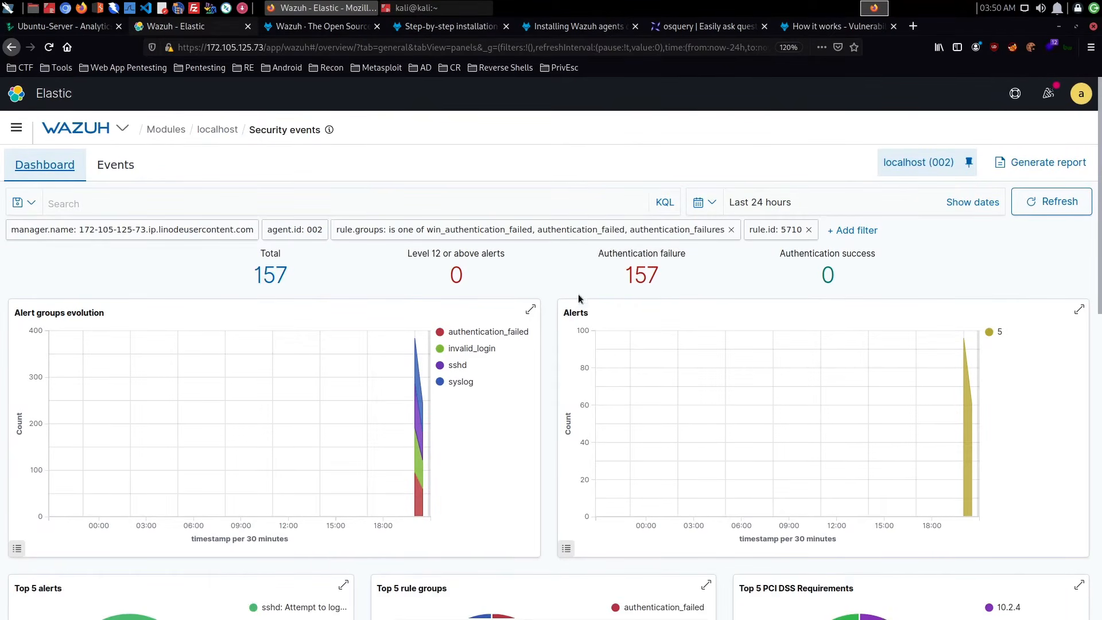
pyautogui.click(808, 230)
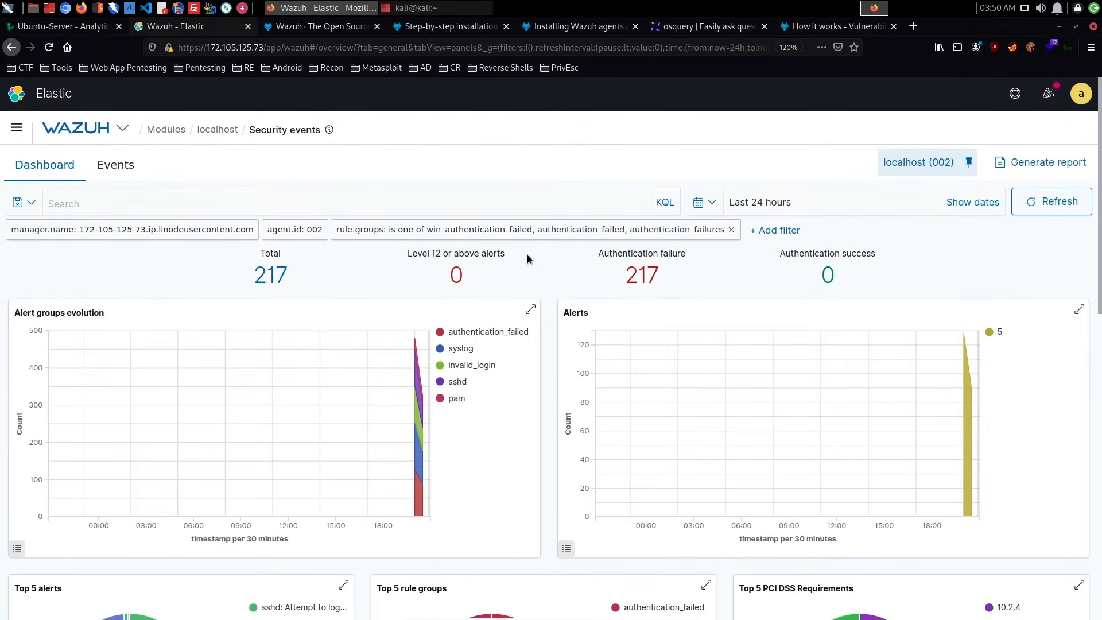
pyautogui.scroll(-10, 527, 256)
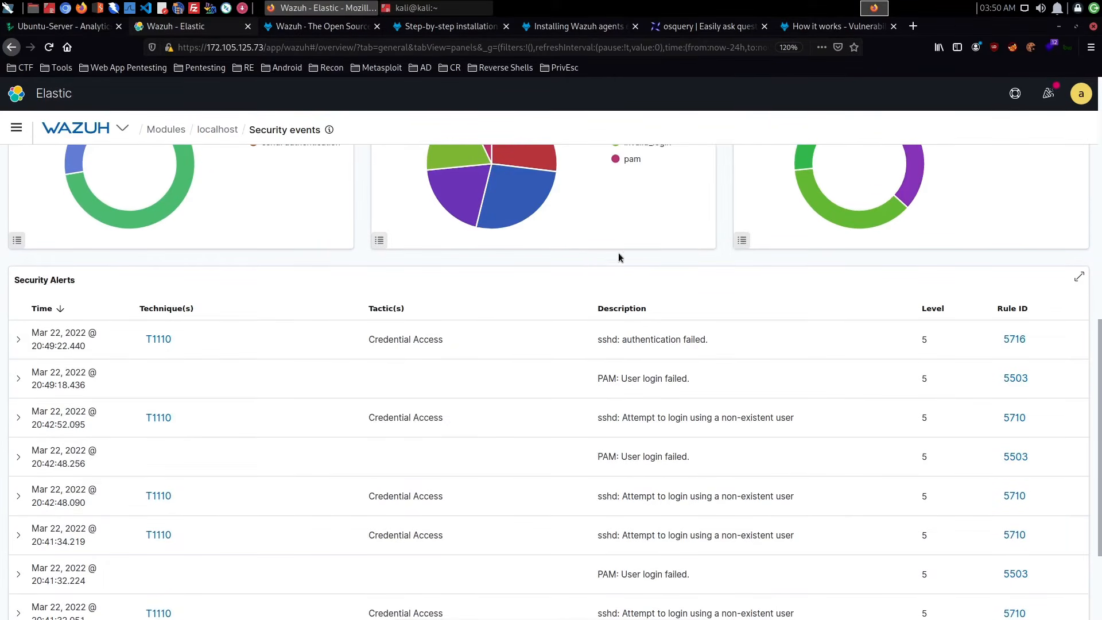
pyautogui.scroll(10, 646, 269)
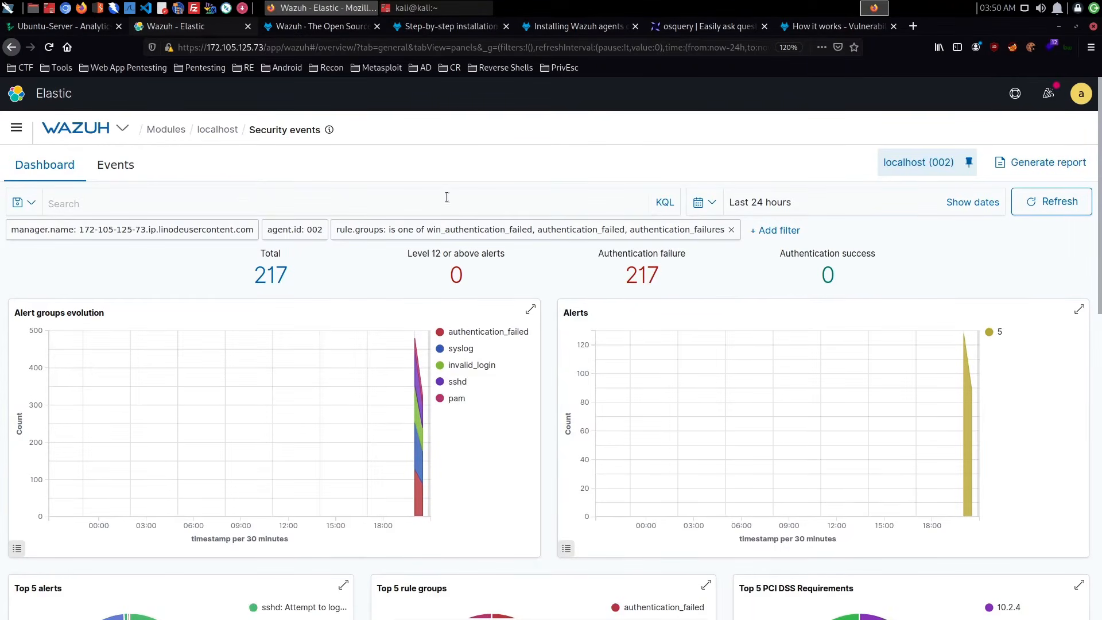
# - Open the Wazuh management Configuration page
pyautogui.click(25, 132)
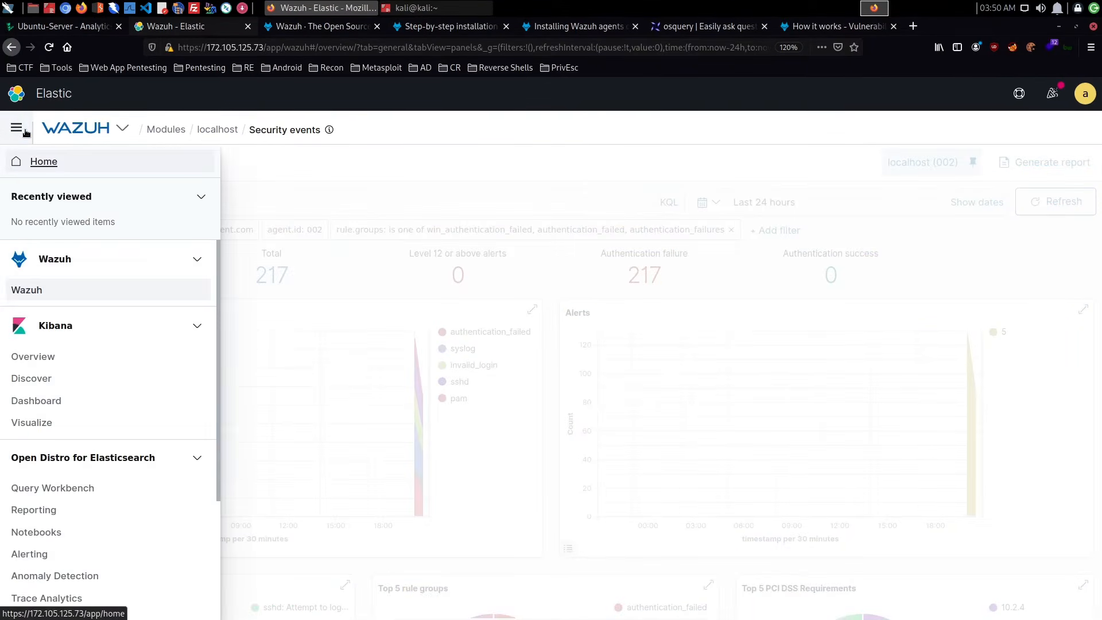
pyautogui.click(25, 132)
pyautogui.click(118, 129)
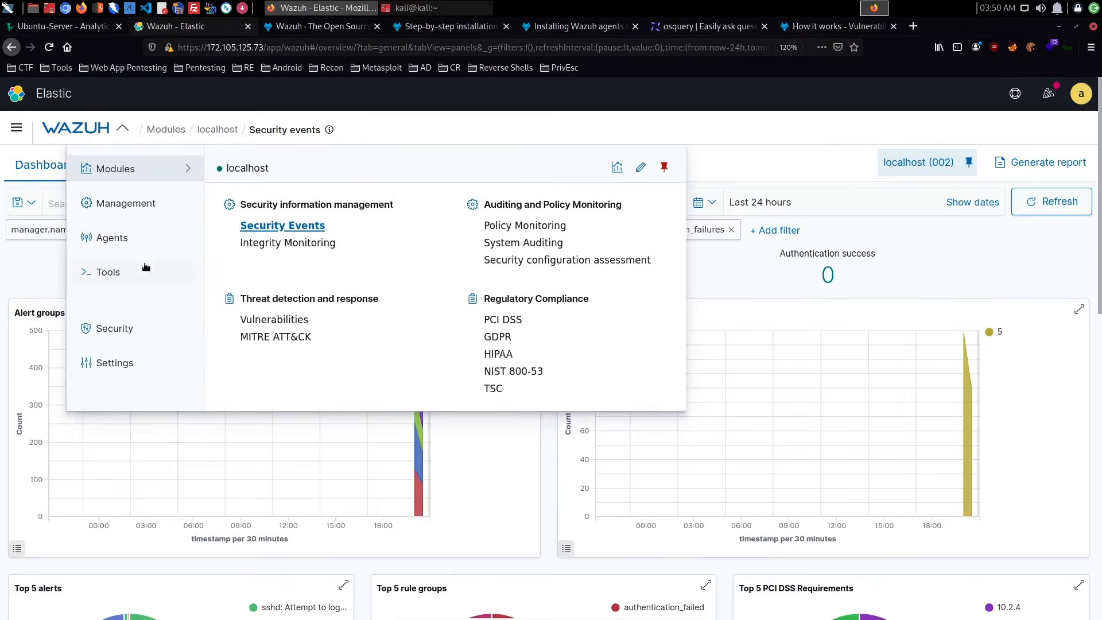
pyautogui.rightClick(150, 202)
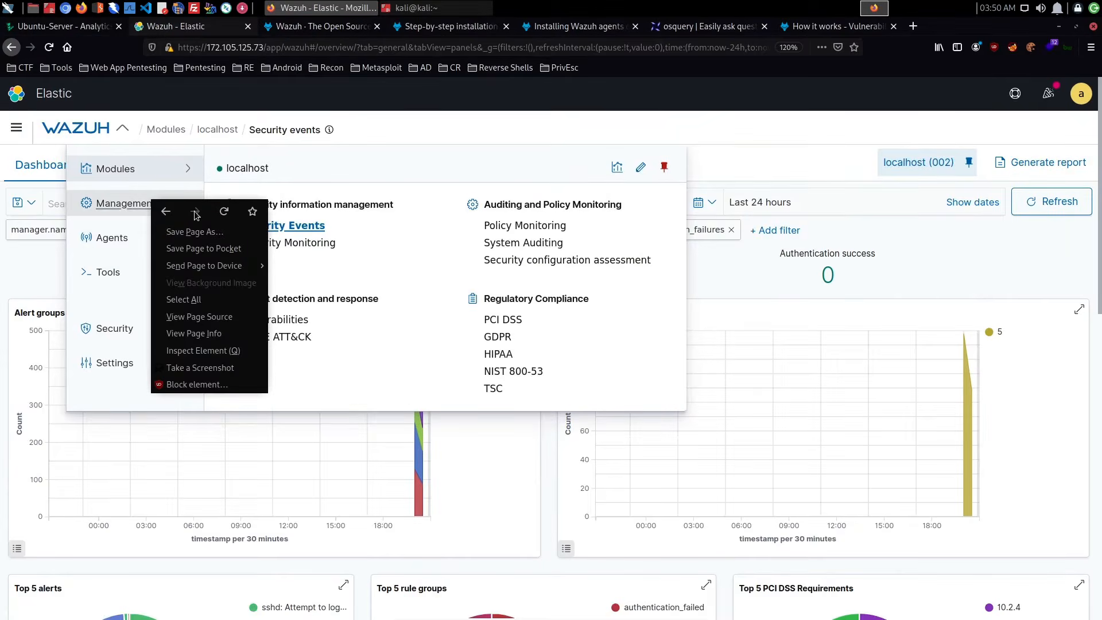
pyautogui.click(366, 262)
pyautogui.click(148, 204)
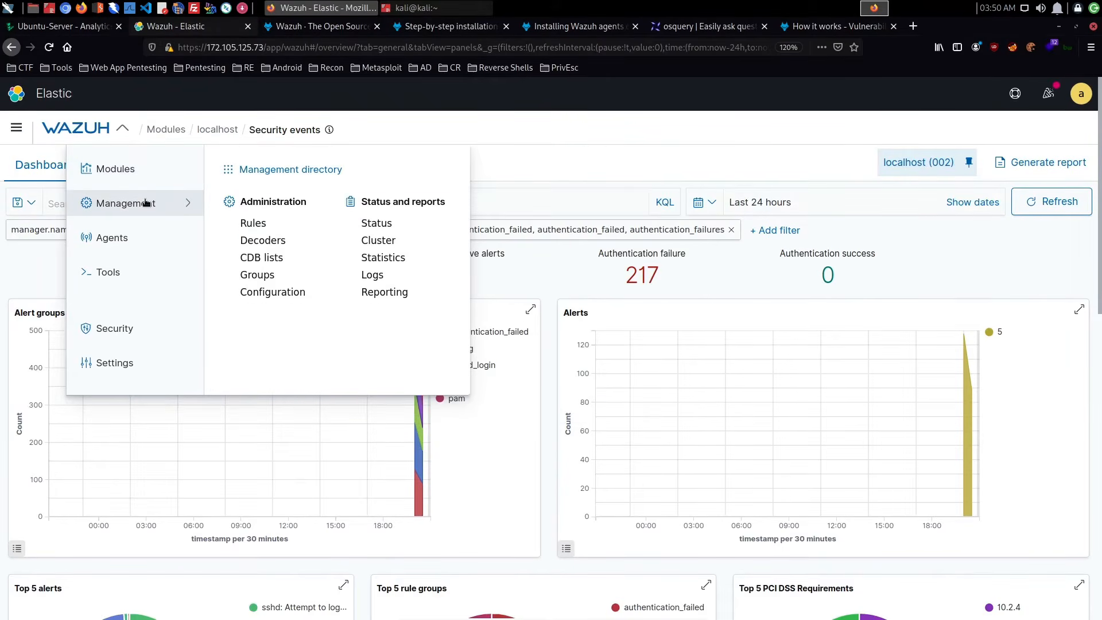
pyautogui.rightClick(269, 293)
pyautogui.click(120, 134)
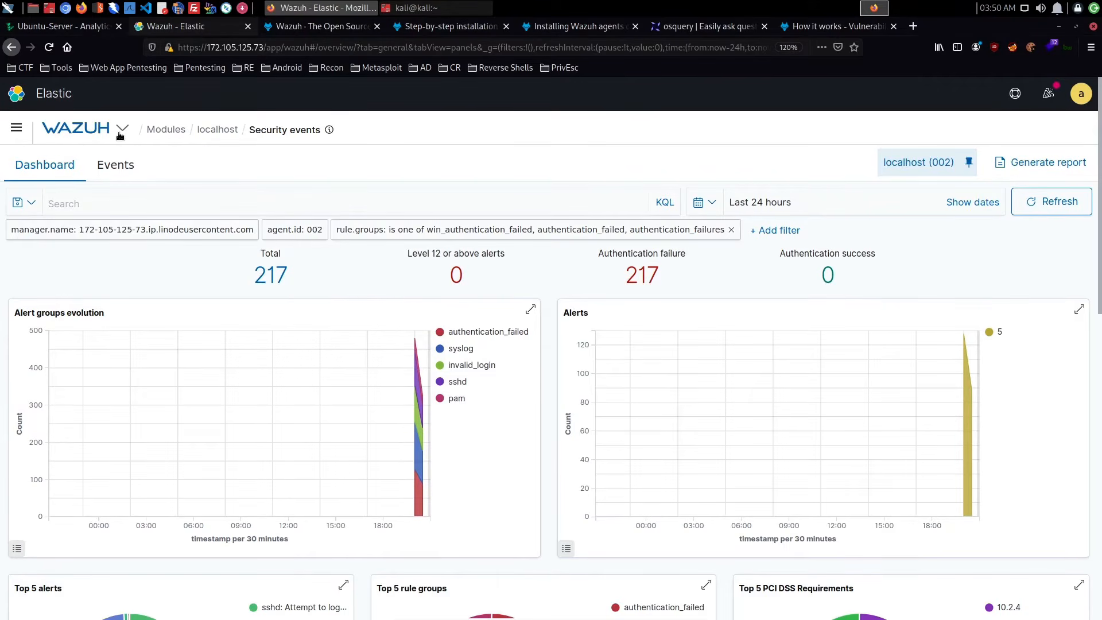
pyautogui.click(144, 202)
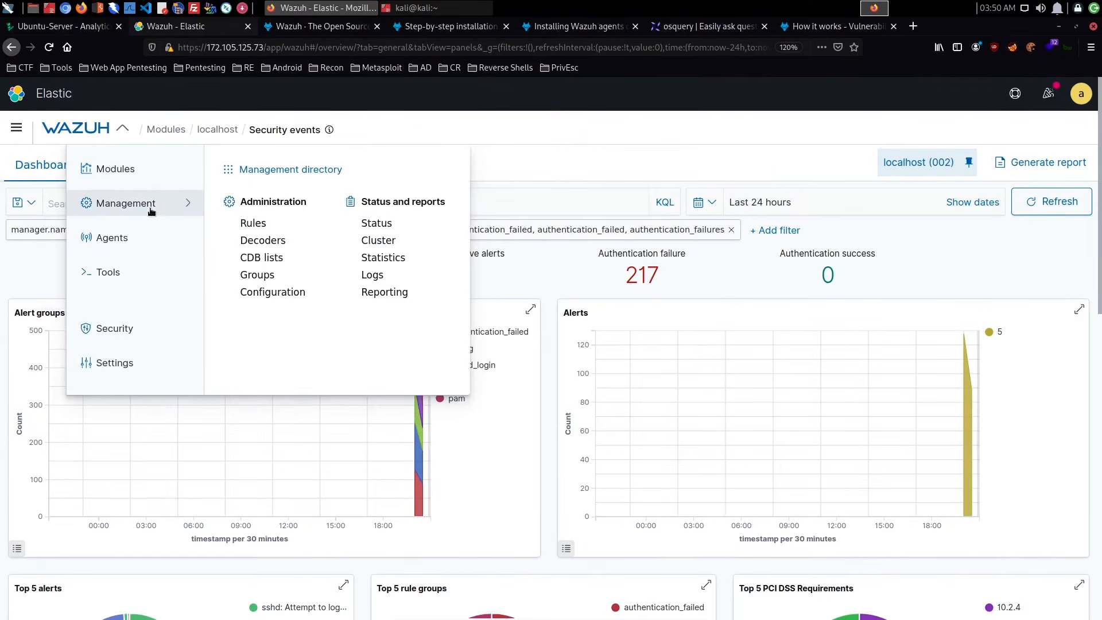
pyautogui.click(287, 301)
# - Look over the manager's configuration sections and open its ossec.conf for editing
pyautogui.scroll(-8, 343, 280)
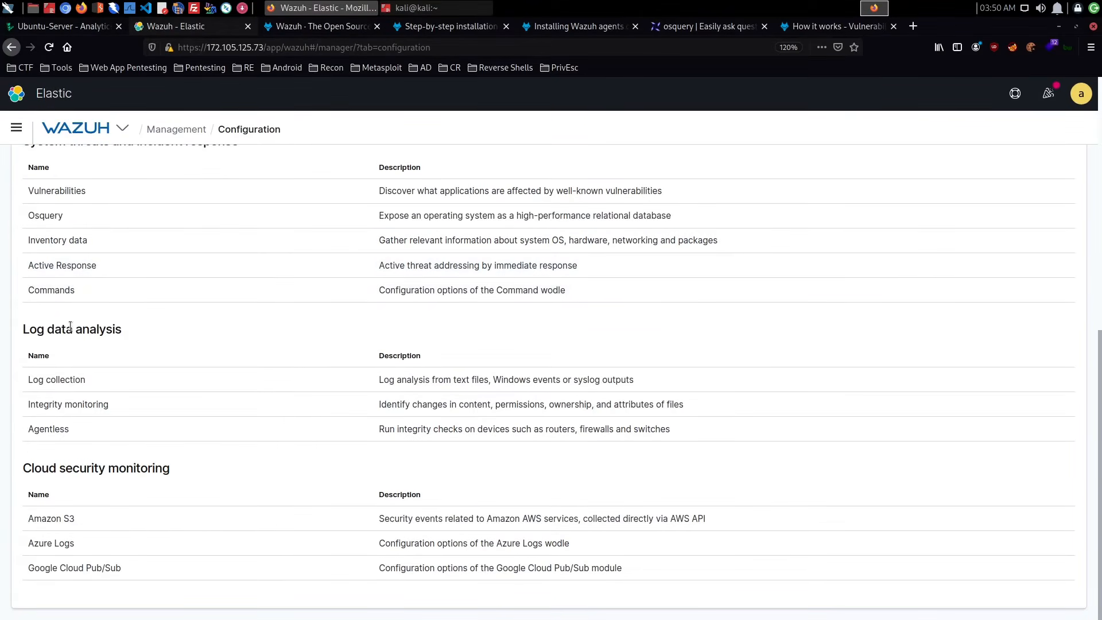
pyautogui.scroll(8, 880, 231)
pyautogui.click(991, 187)
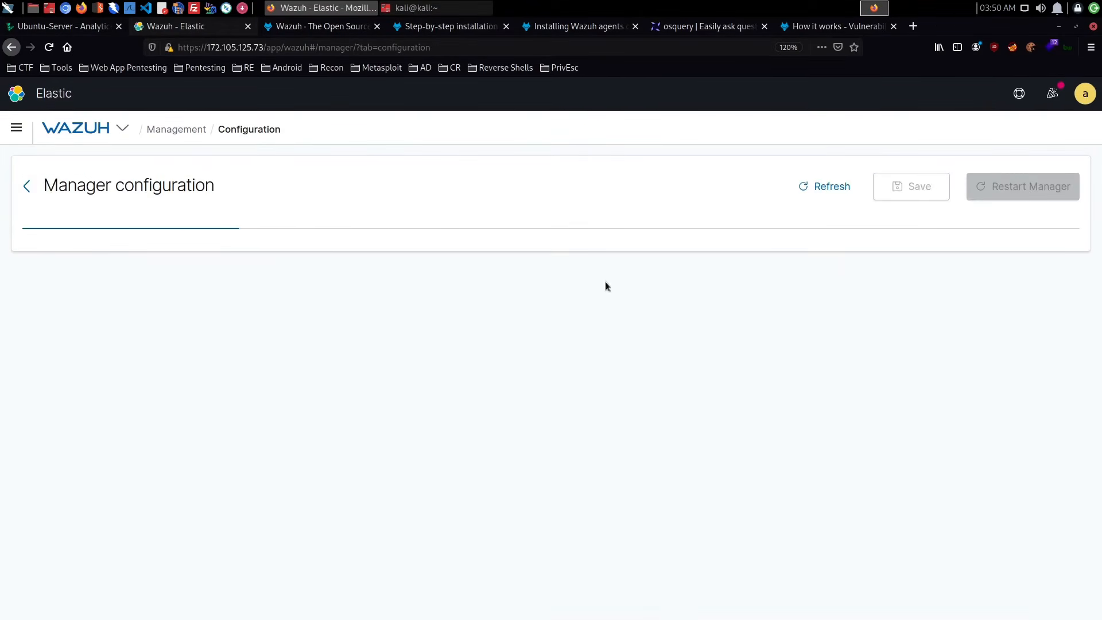
# - Locate the firewall-drop active-response block in ossec.conf and examine its rule ID, timeout and the command definitions above it
pyautogui.scroll(-15, 446, 320)
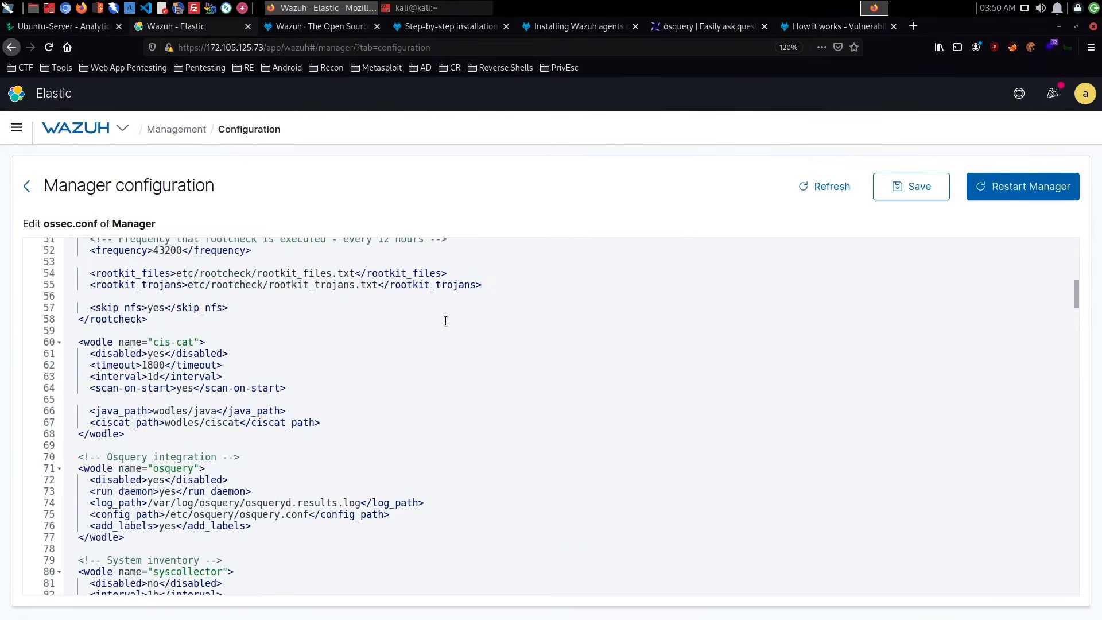
pyautogui.scroll(-18, 445, 320)
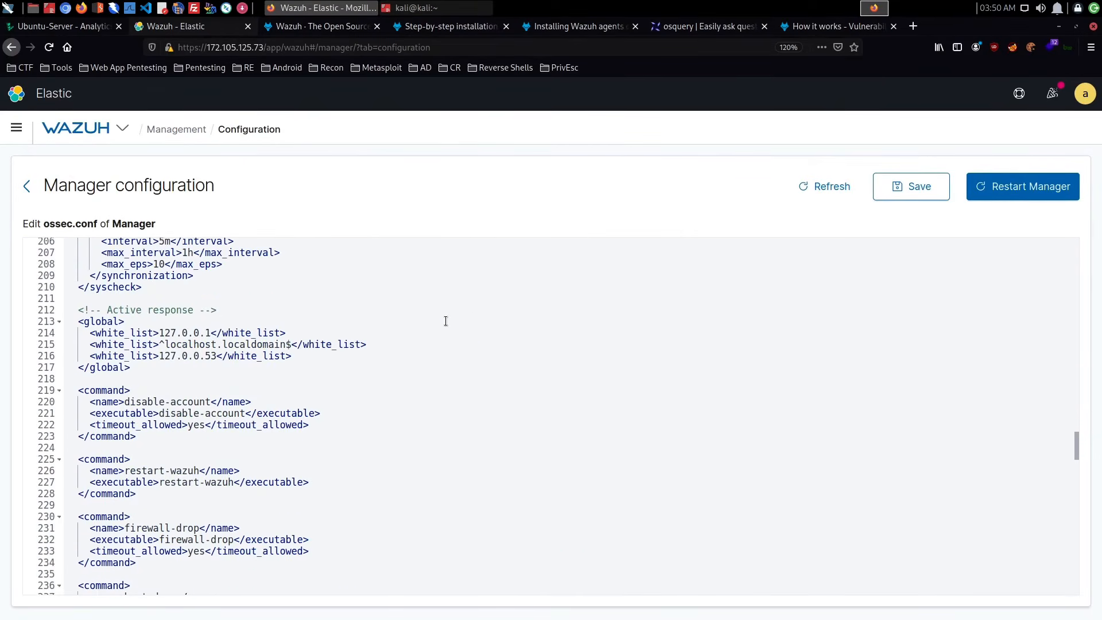
pyautogui.scroll(-6, 445, 320)
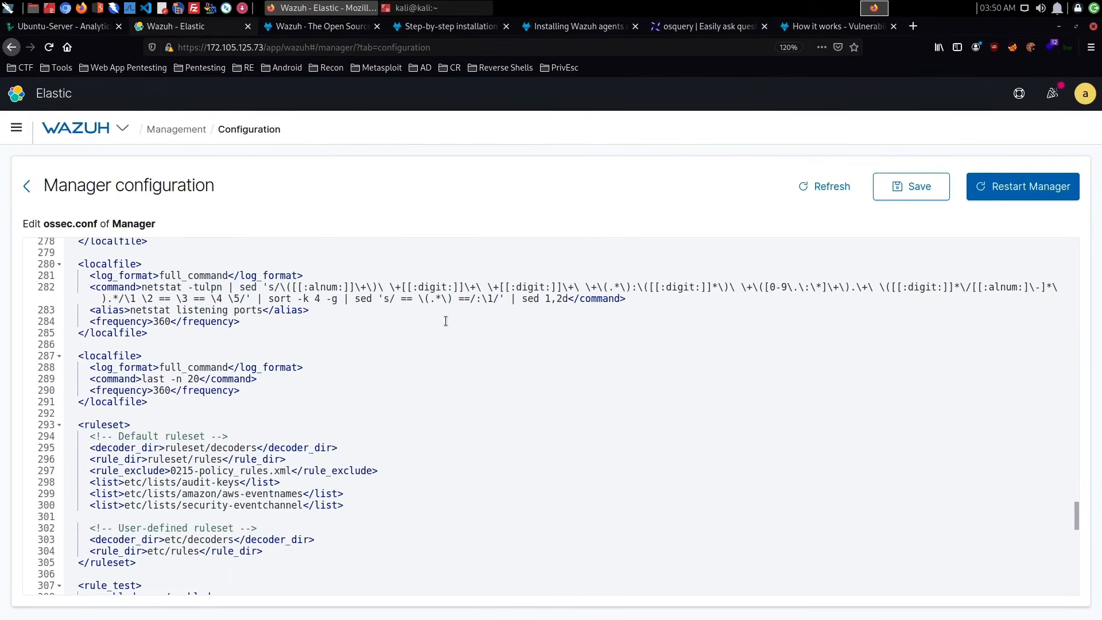
pyautogui.scroll(-3, 445, 320)
pyautogui.scroll(-8, 445, 320)
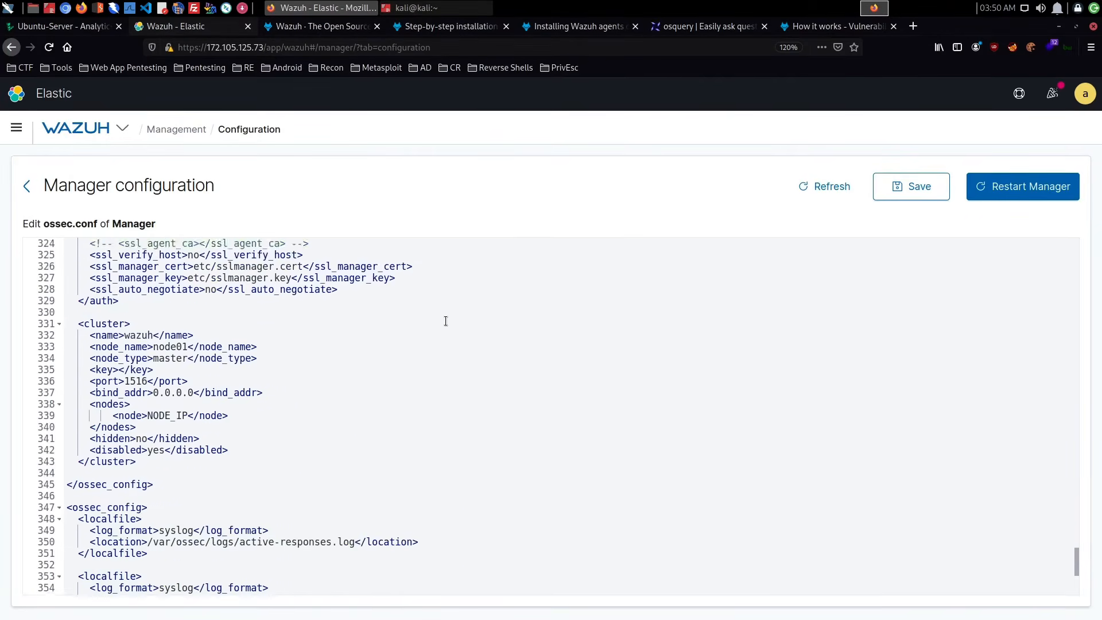
pyautogui.scroll(6, 445, 320)
pyautogui.scroll(5, 445, 320)
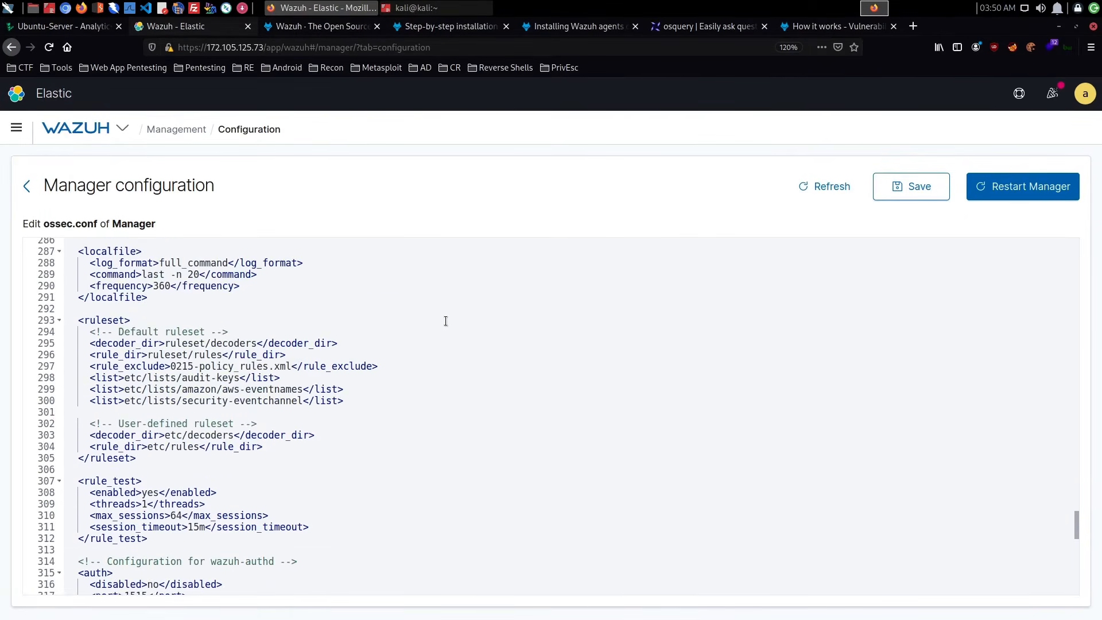
pyautogui.scroll(5, 445, 320)
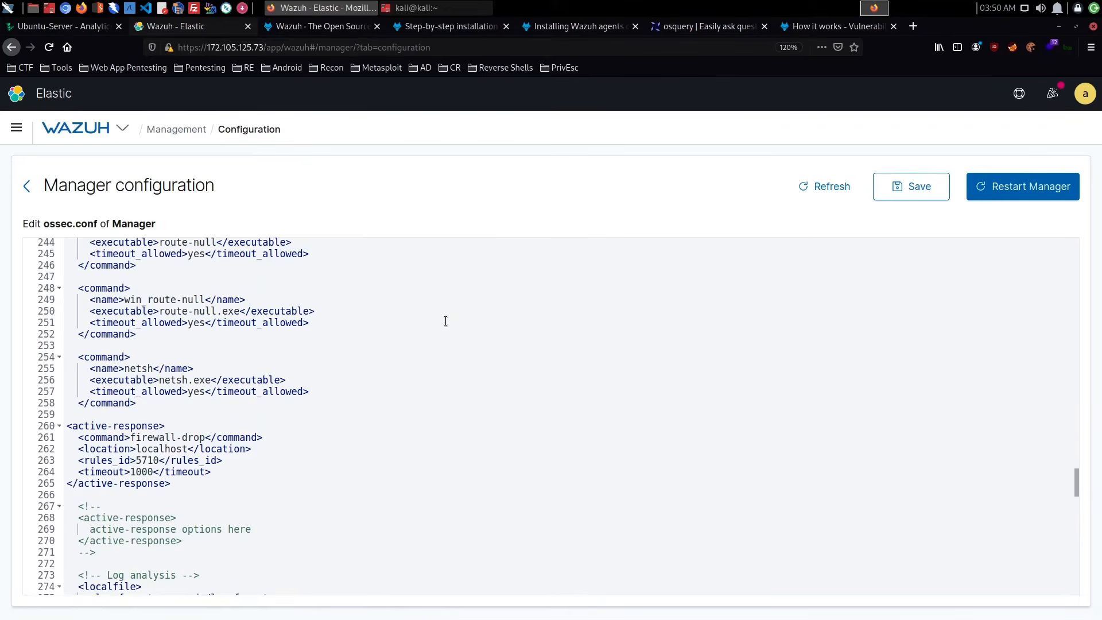
pyautogui.scroll(-2, 431, 333)
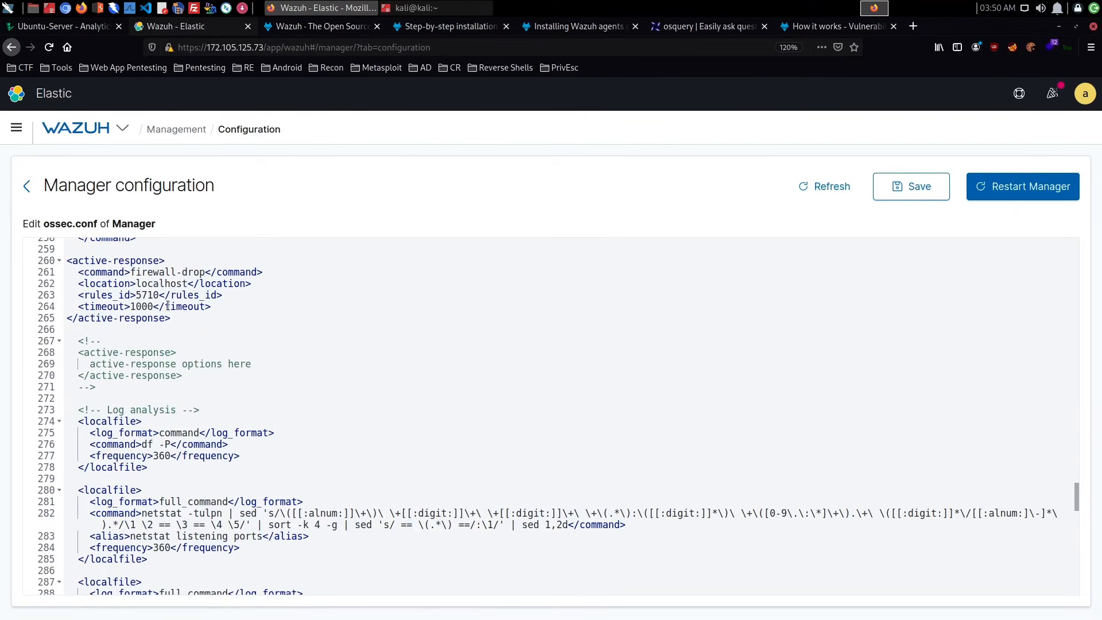
pyautogui.scroll(7, 168, 306)
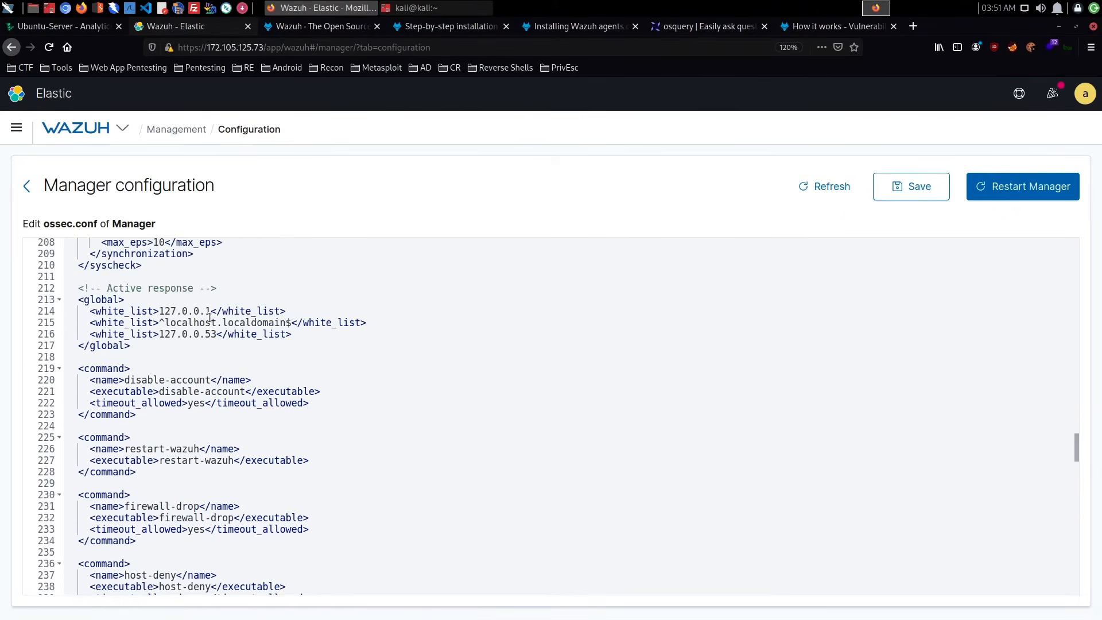
# - Highlight the global white_list block under the Active response comment in ossec.conf
pyautogui.scroll(1, 208, 318)
pyautogui.scroll(-1, 214, 395)
pyautogui.moveTo(79, 296); pyautogui.dragTo(222, 349)
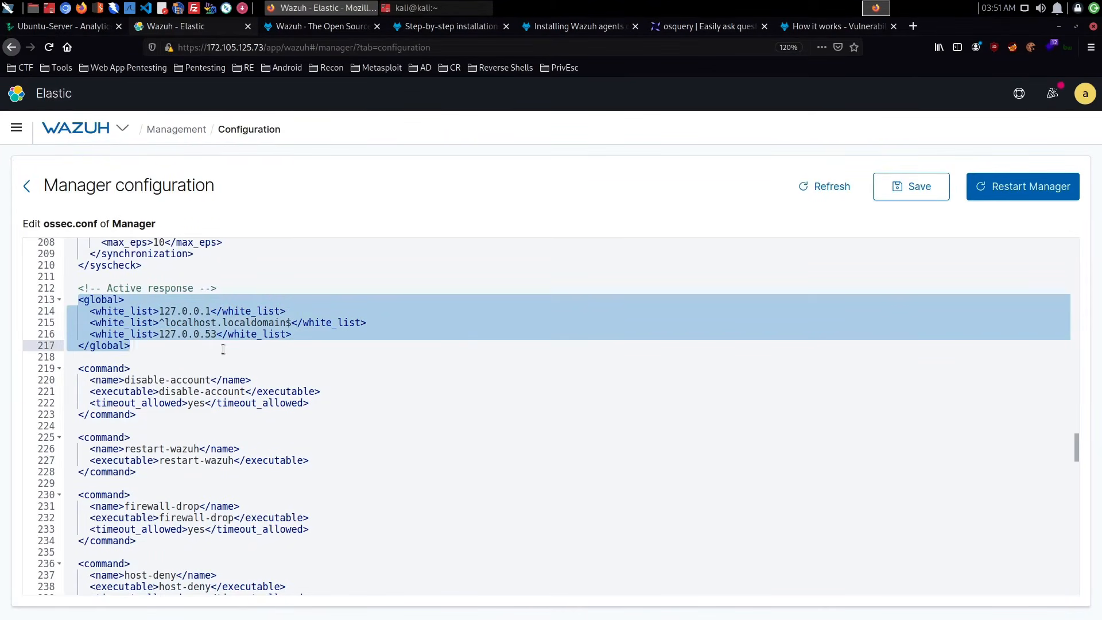
# - Examine the command definitions from disable-account to netsh and the timeout of the firewall-drop active-response block in ossec.conf
pyautogui.scroll(-2, 223, 348)
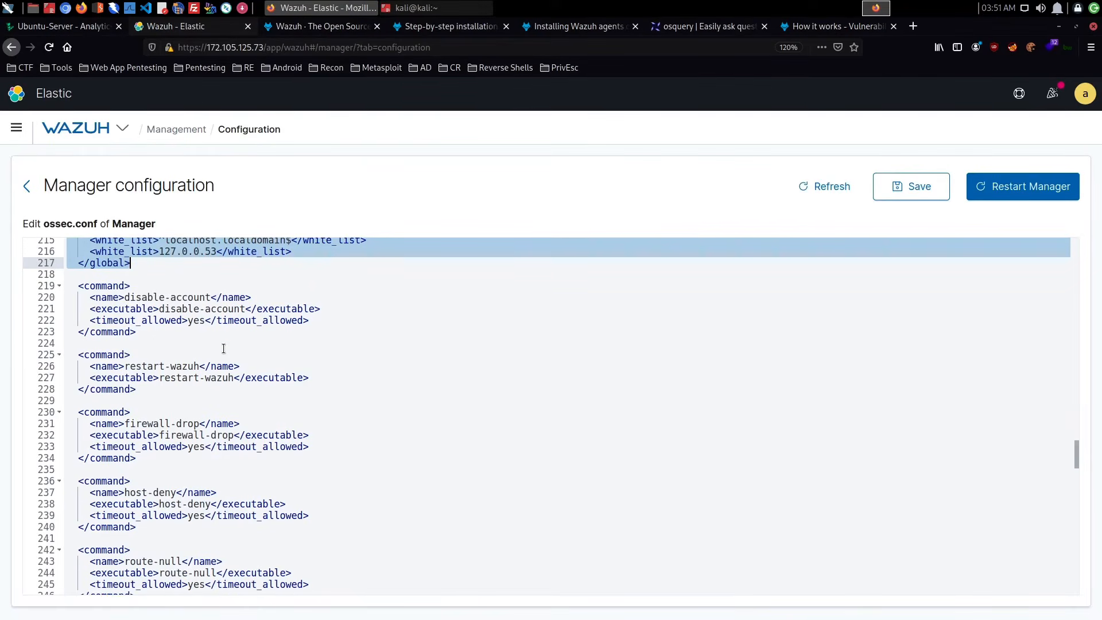
pyautogui.scroll(-1, 223, 348)
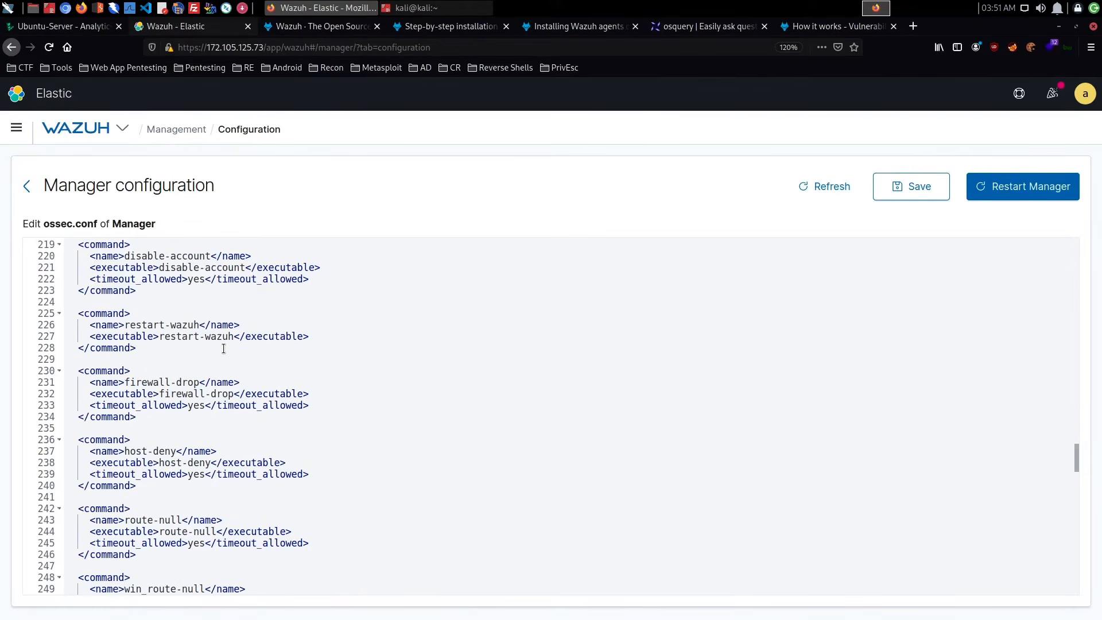
pyautogui.scroll(-3, 224, 349)
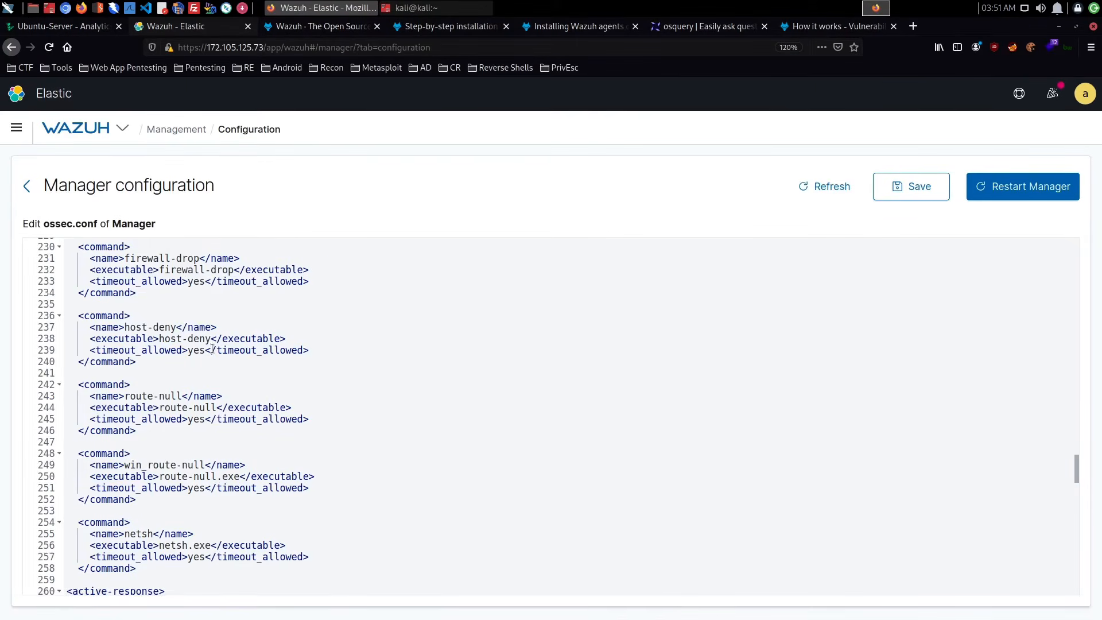
pyautogui.scroll(-2, 213, 349)
pyautogui.scroll(2, 221, 354)
pyautogui.scroll(-10, 218, 354)
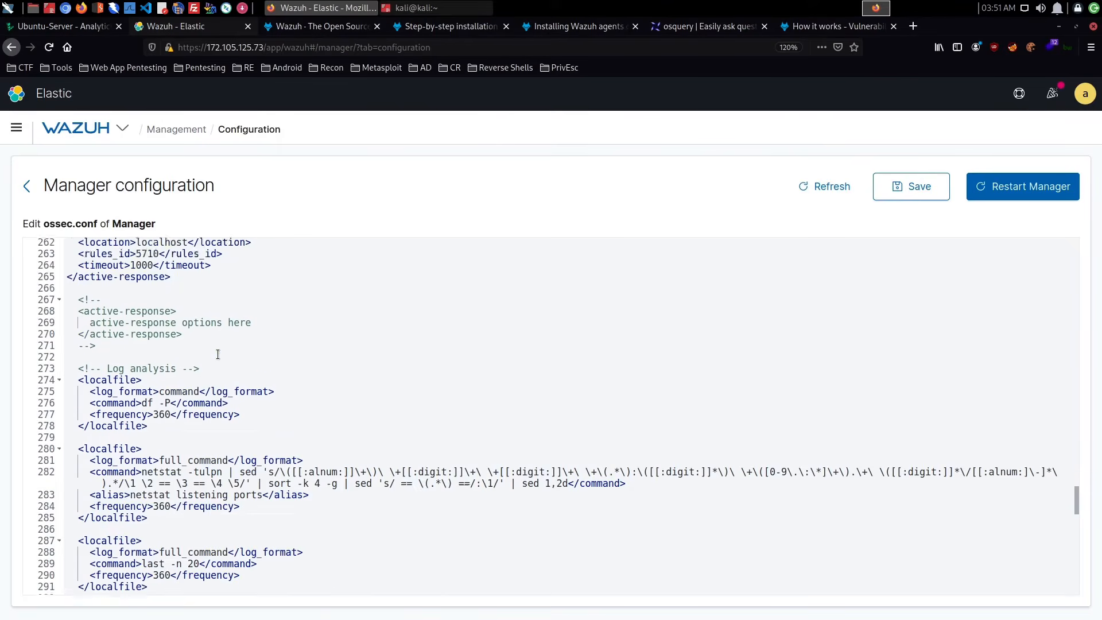
pyautogui.scroll(3, 218, 354)
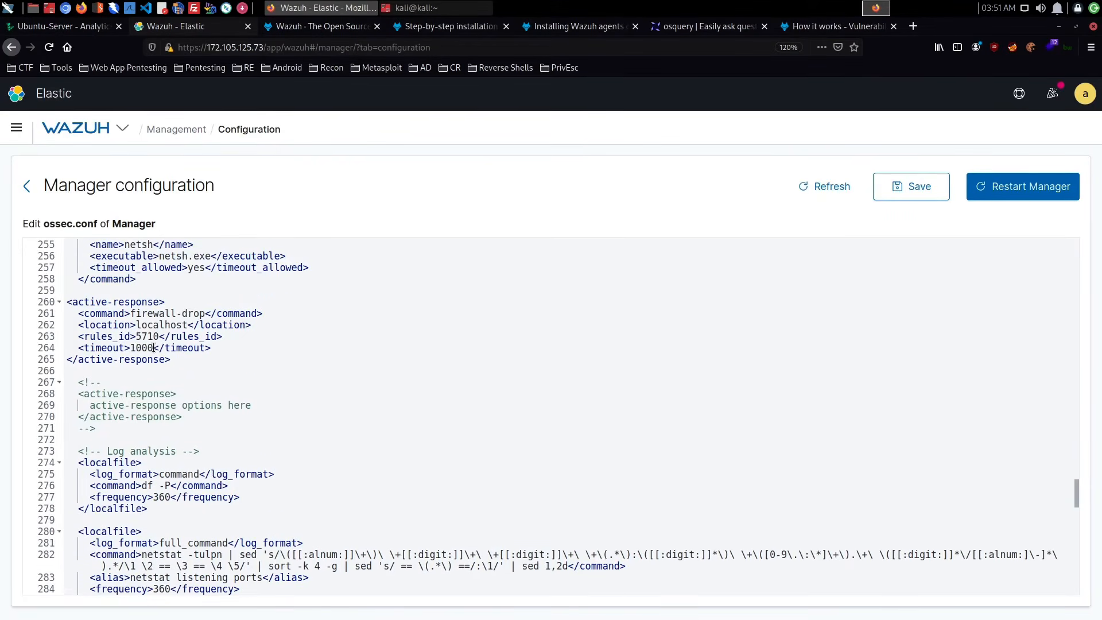
pyautogui.click(154, 348)
pyautogui.scroll(5, 296, 312)
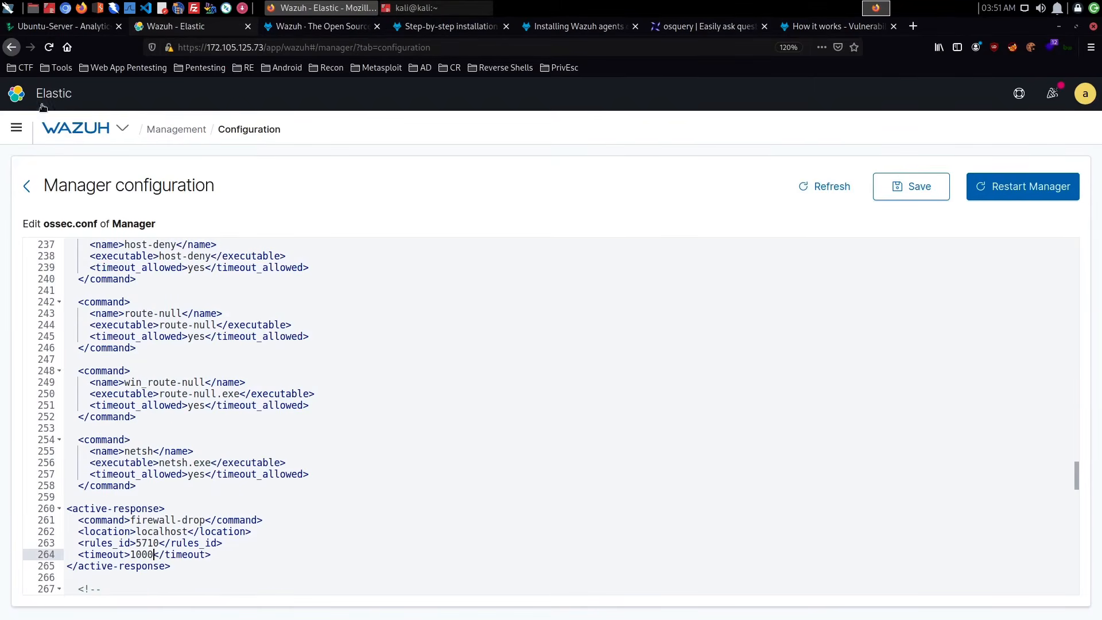
# - Open the localhost Ubuntu agent from the agents list and view its security events dashboard
pyautogui.click(123, 128)
pyautogui.click(130, 238)
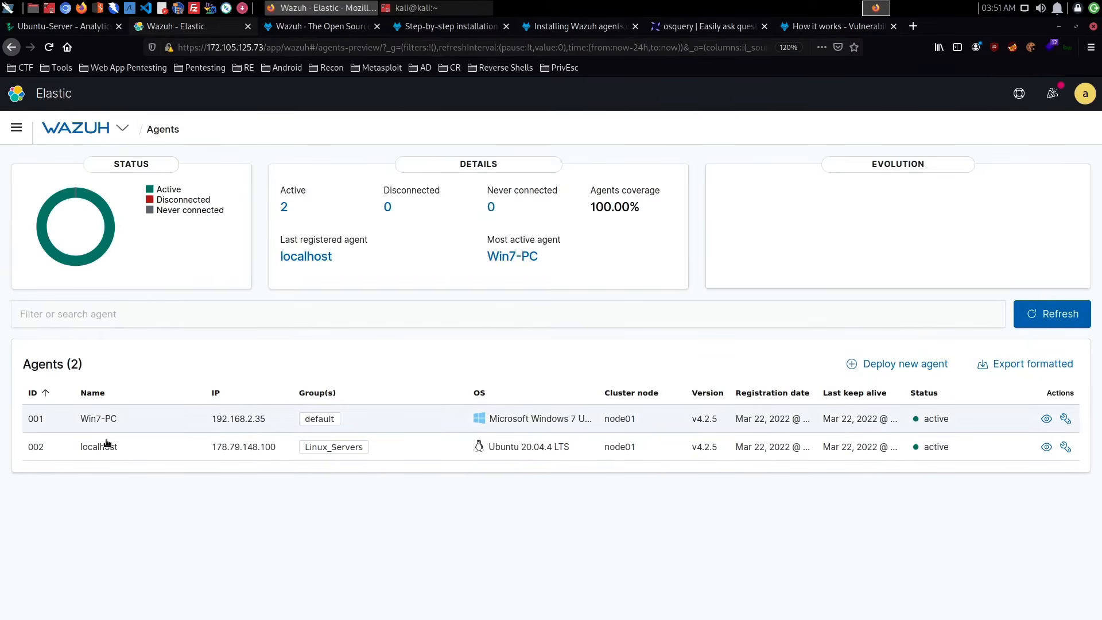
pyautogui.click(106, 446)
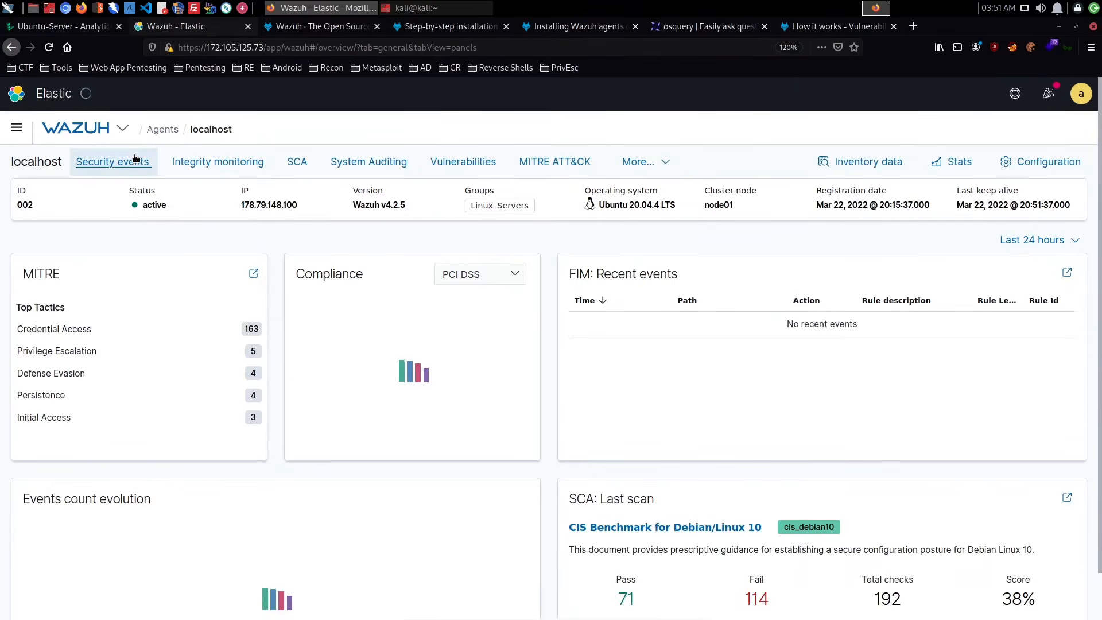
pyautogui.click(135, 159)
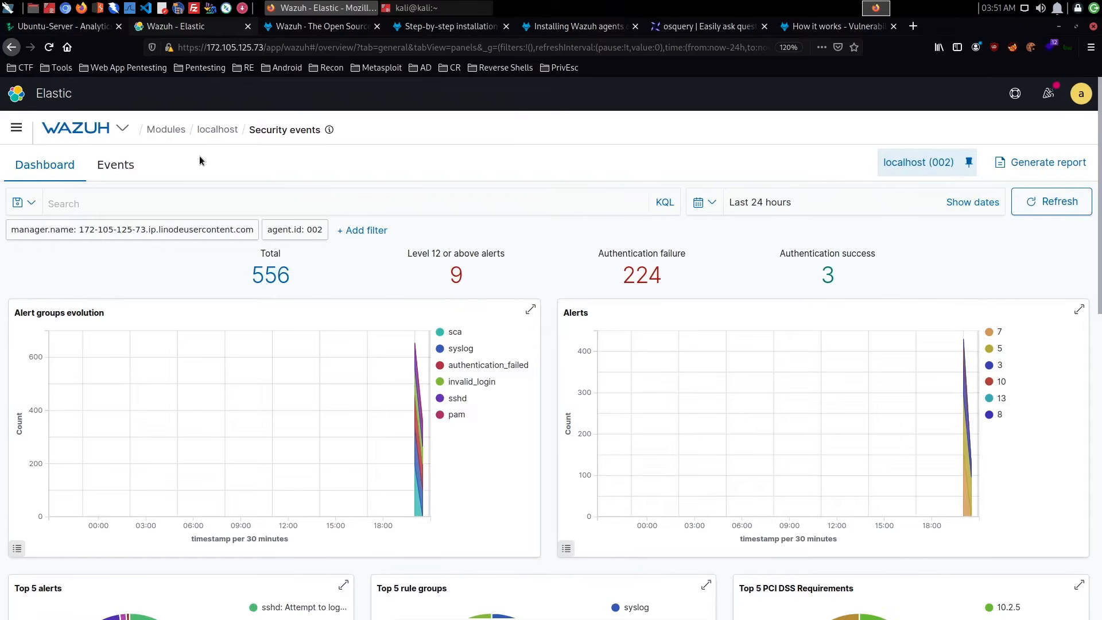
# - Return to the localhost agent summary, open Integrity monitoring and view its inventory of monitored files
pyautogui.click(232, 134)
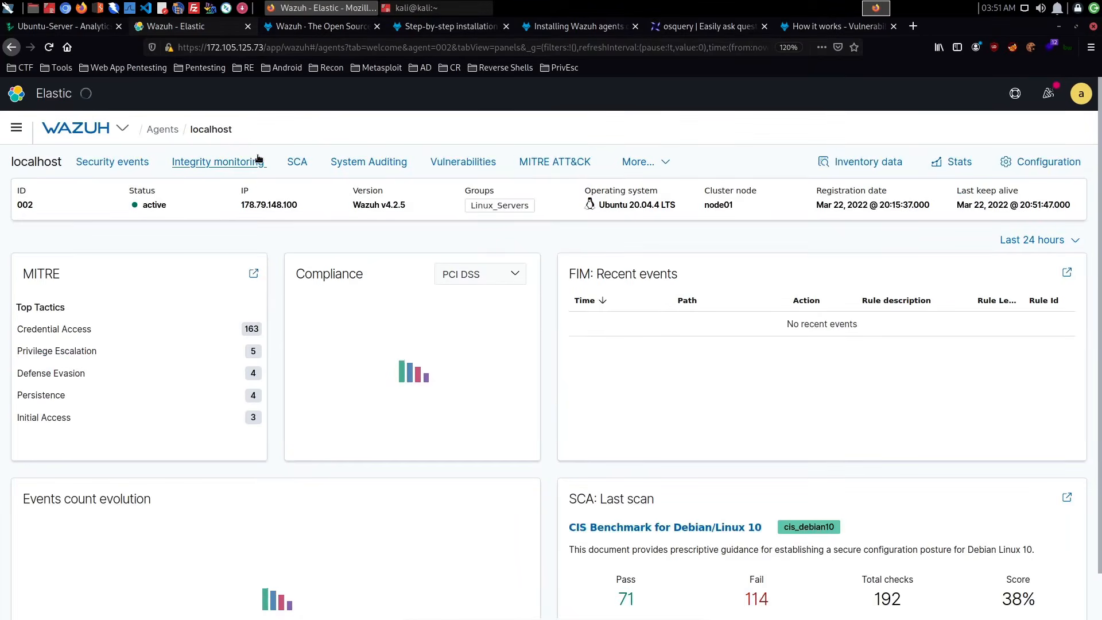
pyautogui.click(225, 165)
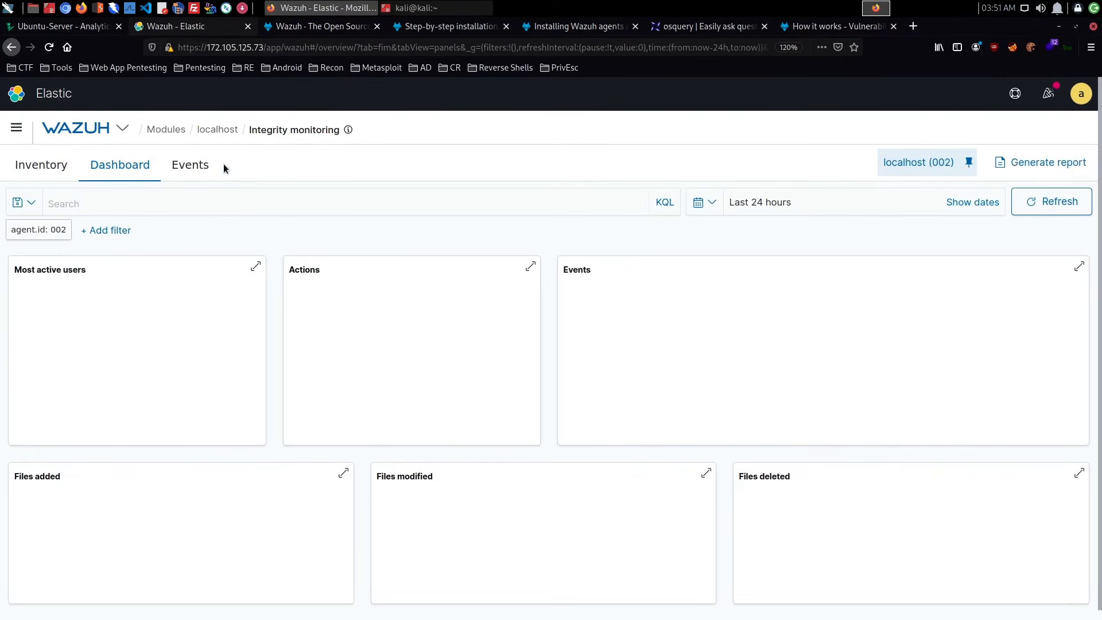
pyautogui.click(196, 167)
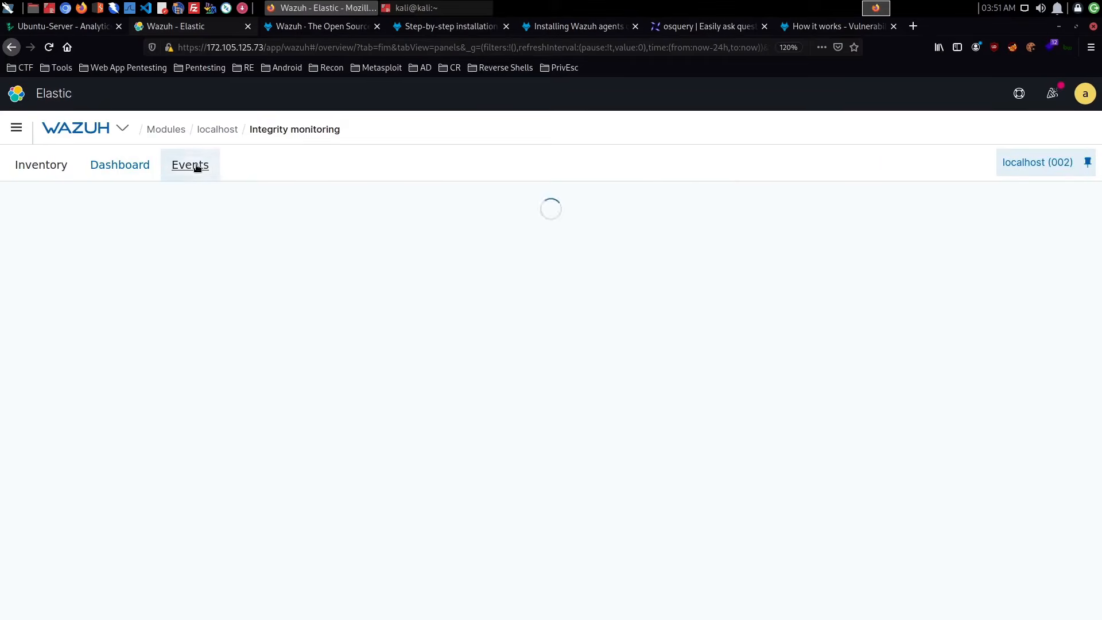
pyautogui.click(44, 168)
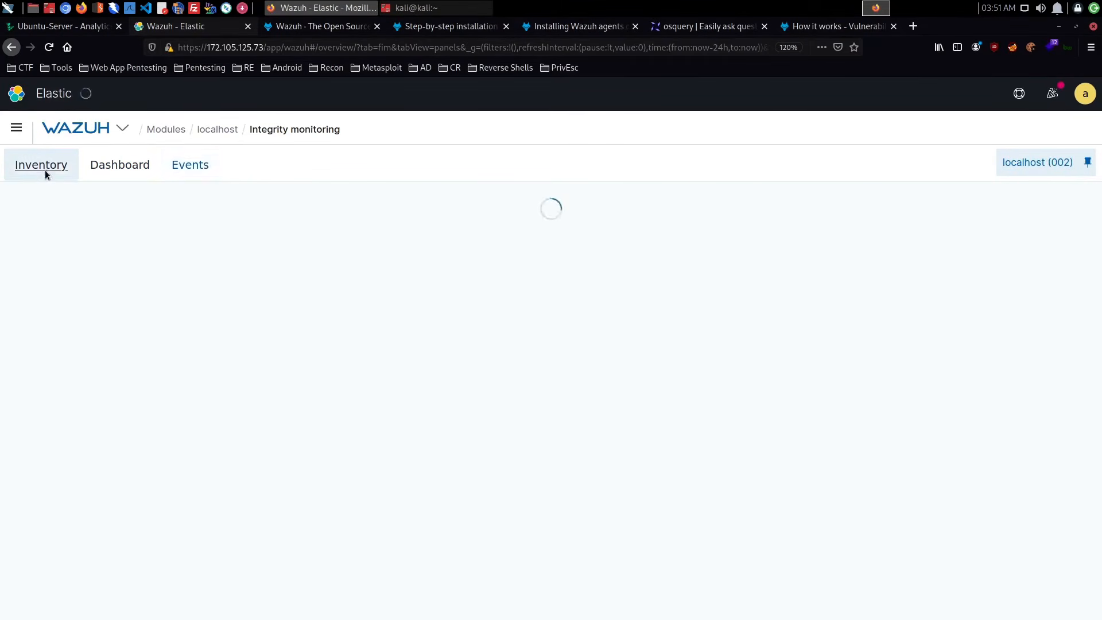
# - Reopen the localhost agent through the modules overview and view the CIS Benchmark for Debian/Linux 10 results in its security configuration assessment
pyautogui.click(167, 130)
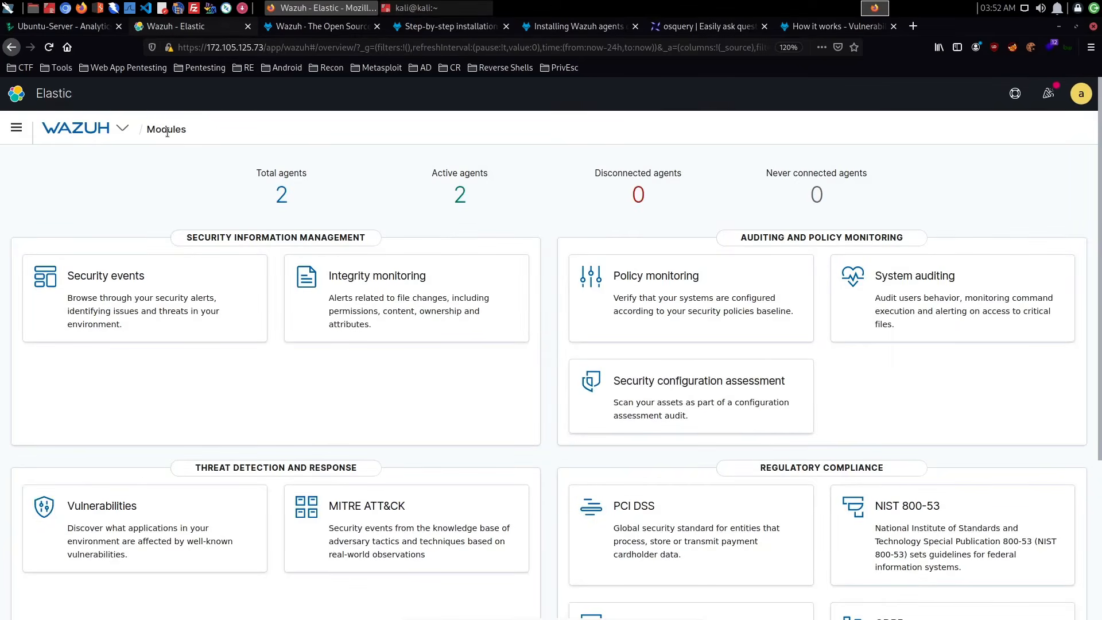
pyautogui.click(279, 197)
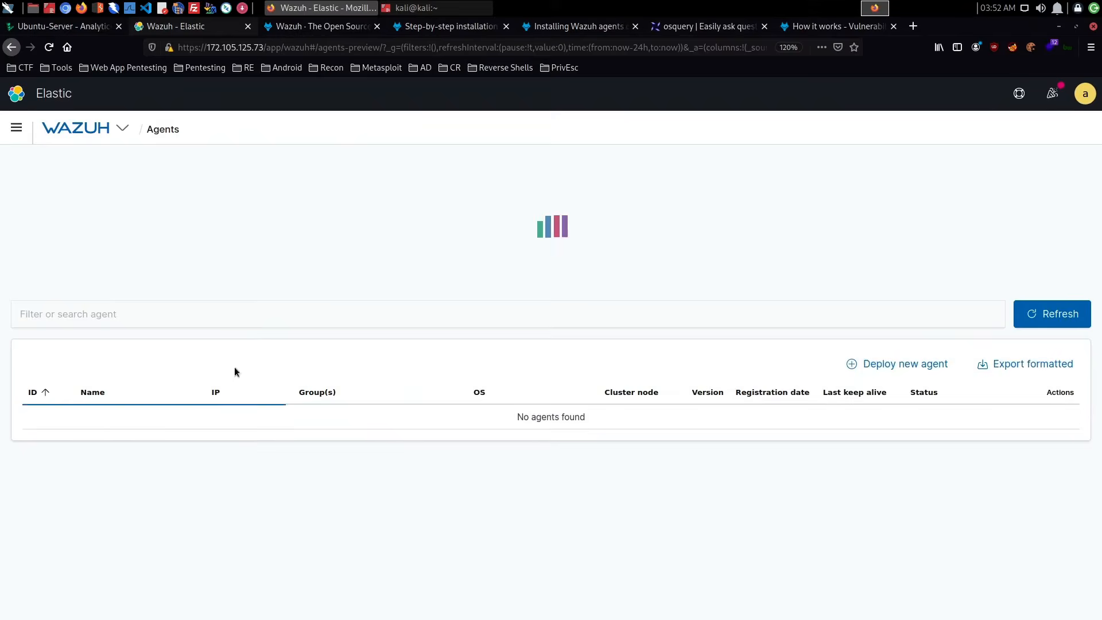
pyautogui.click(113, 446)
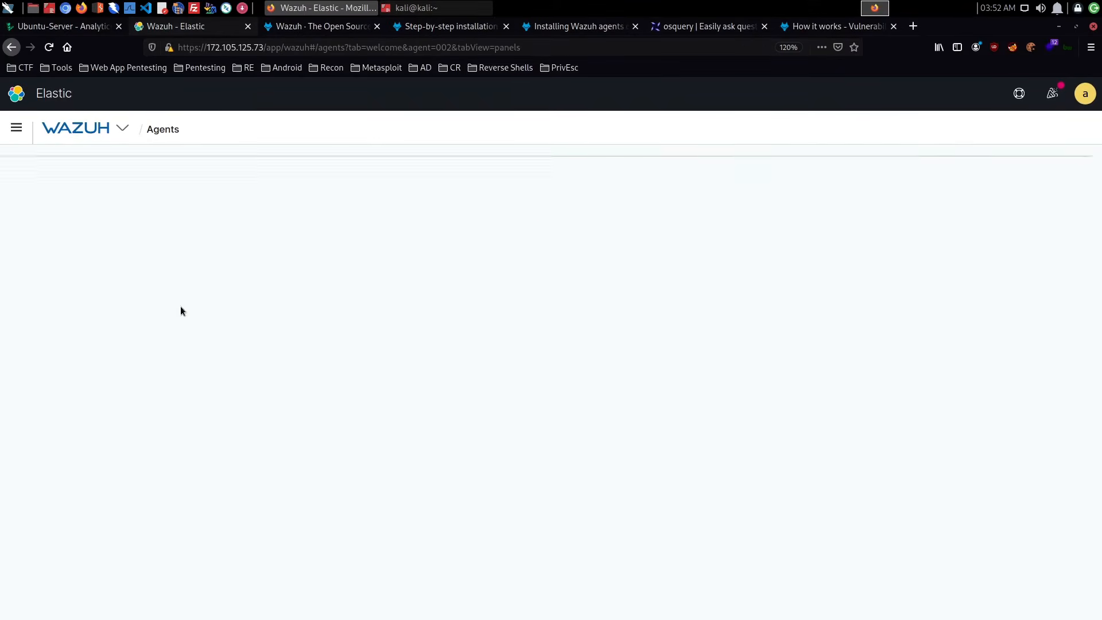
pyautogui.click(297, 163)
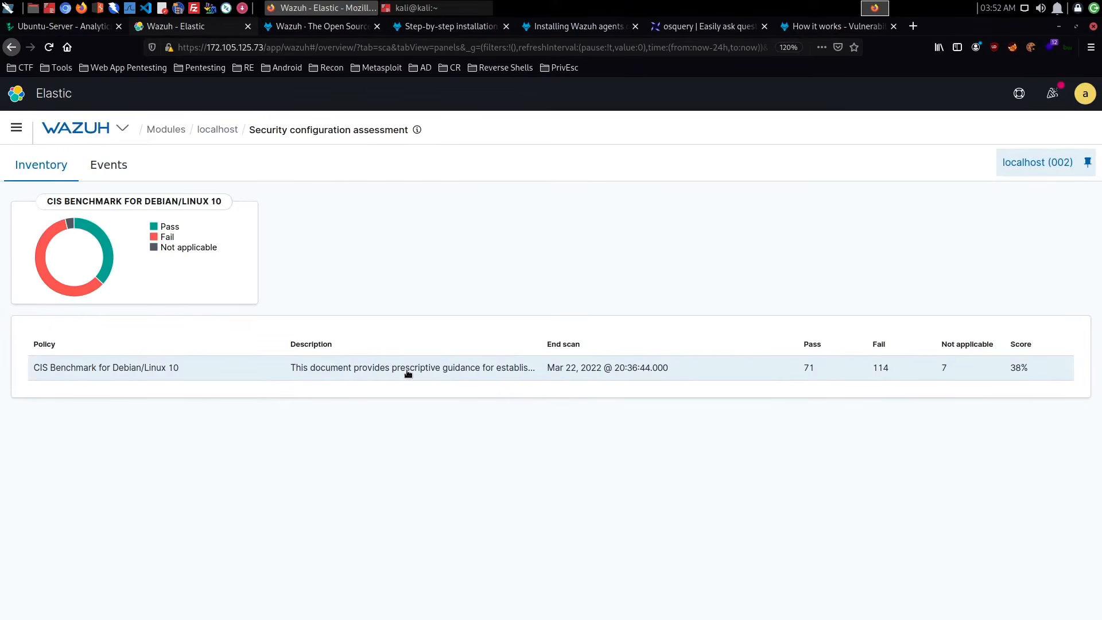
pyautogui.click(516, 374)
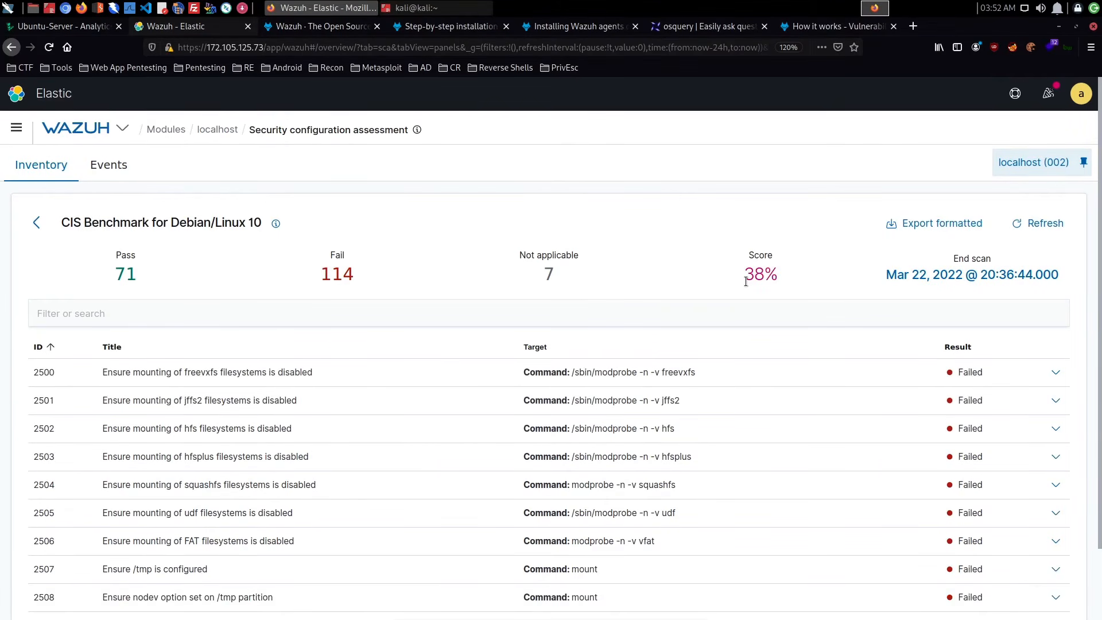
# - Review the CIS benchmark checks and their results on the first three pages
pyautogui.scroll(-2, 621, 406)
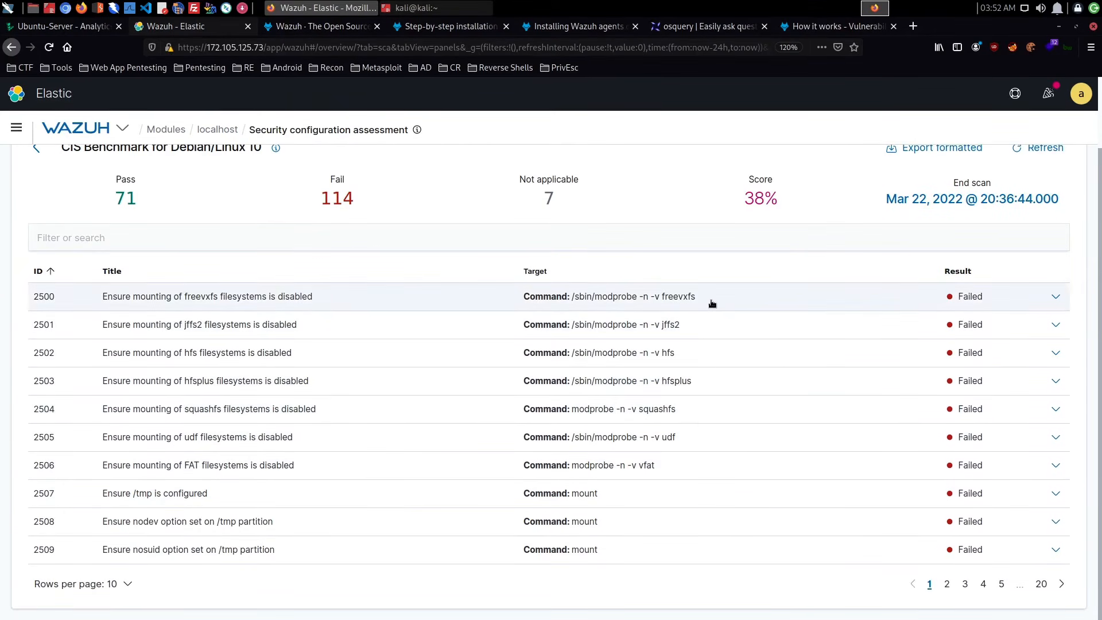
pyautogui.scroll(2, 711, 303)
pyautogui.scroll(-2, 703, 315)
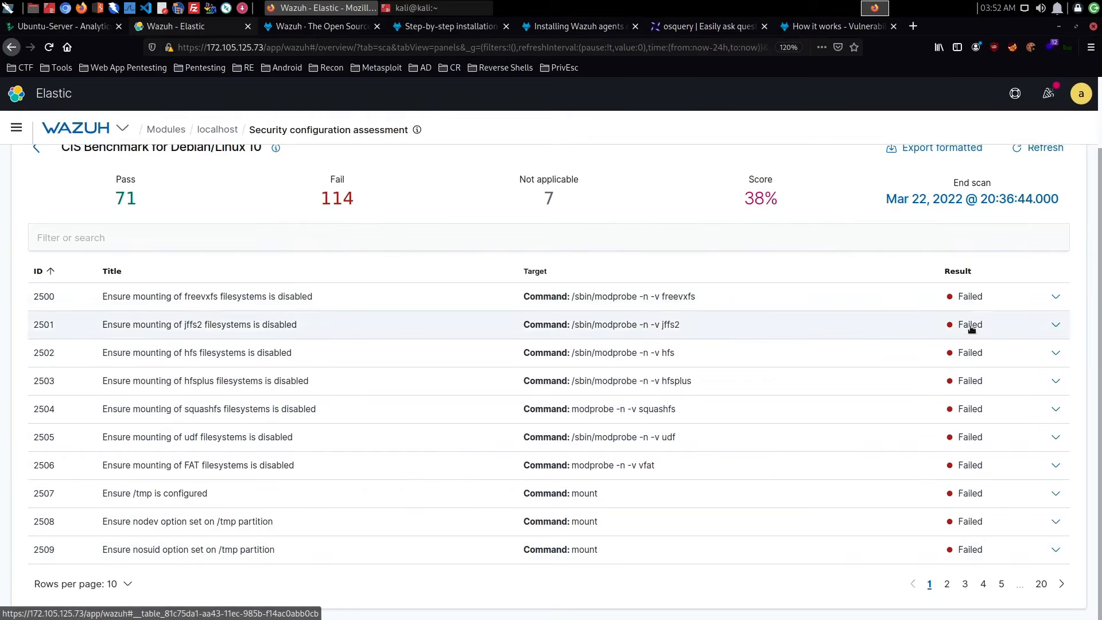
pyautogui.click(948, 588)
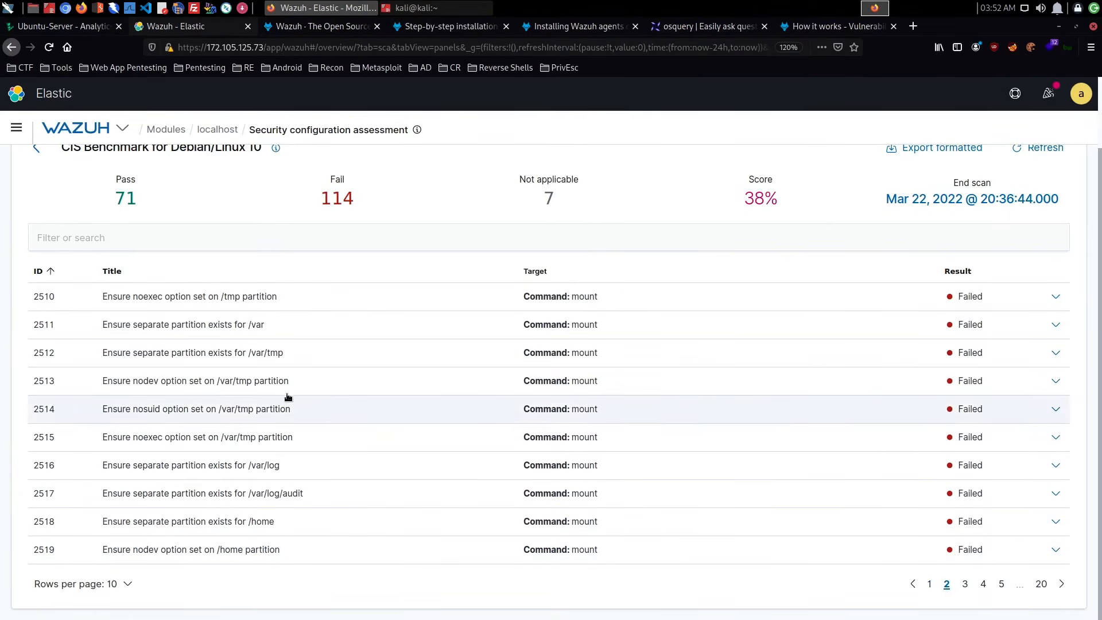
pyautogui.click(966, 584)
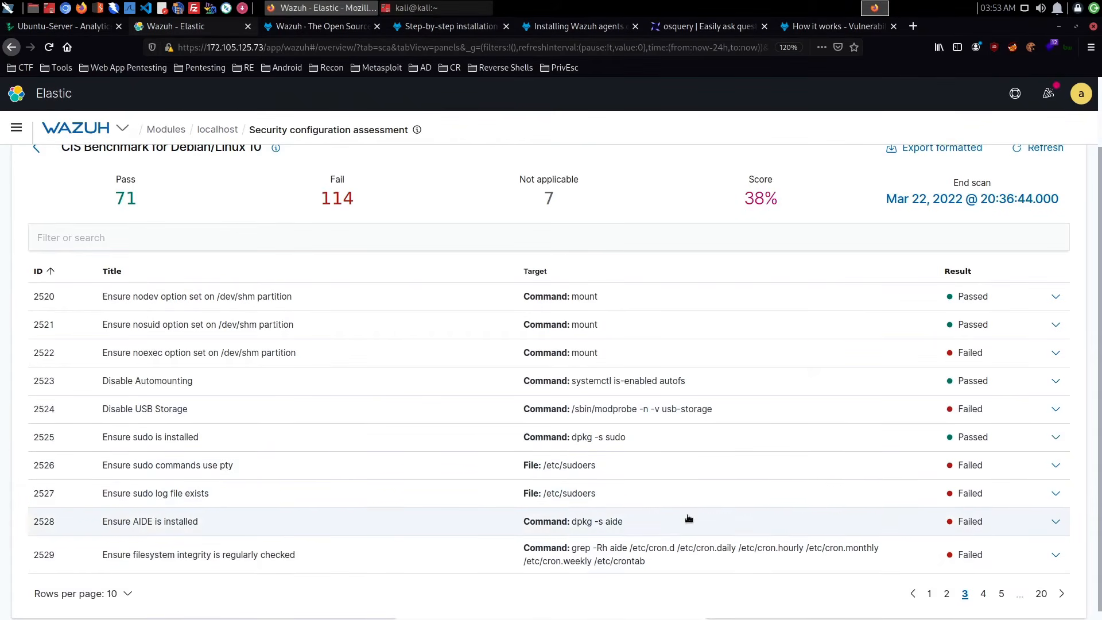
# - Request a formatted export of the CIS benchmark results as cis_debian10.csv and dismiss the file prompt without saving
pyautogui.scroll(2, 576, 291)
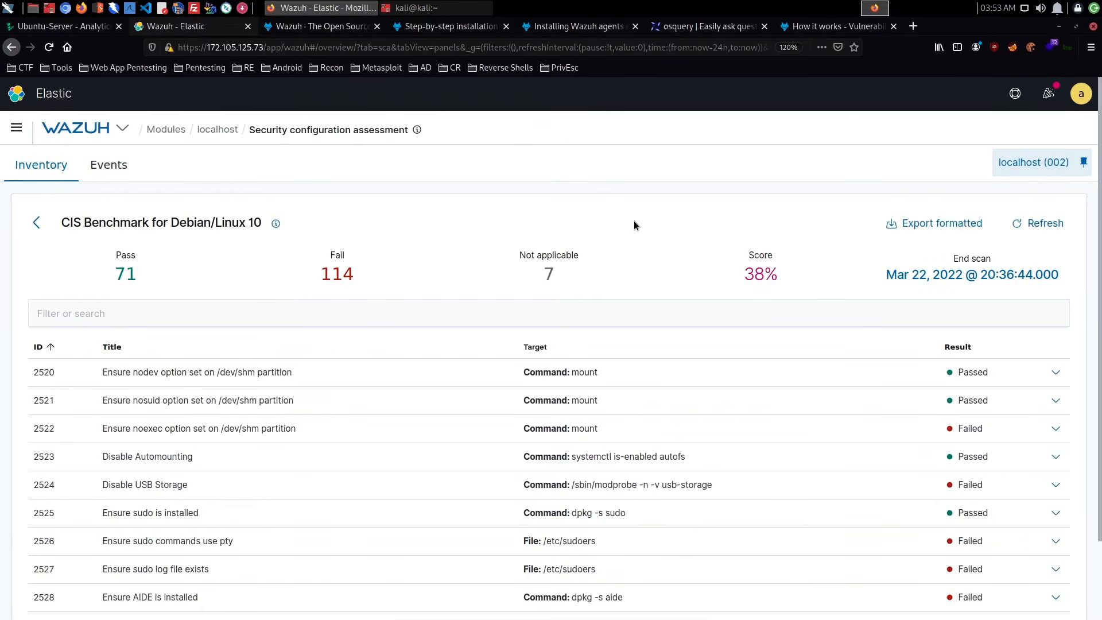
pyautogui.click(945, 224)
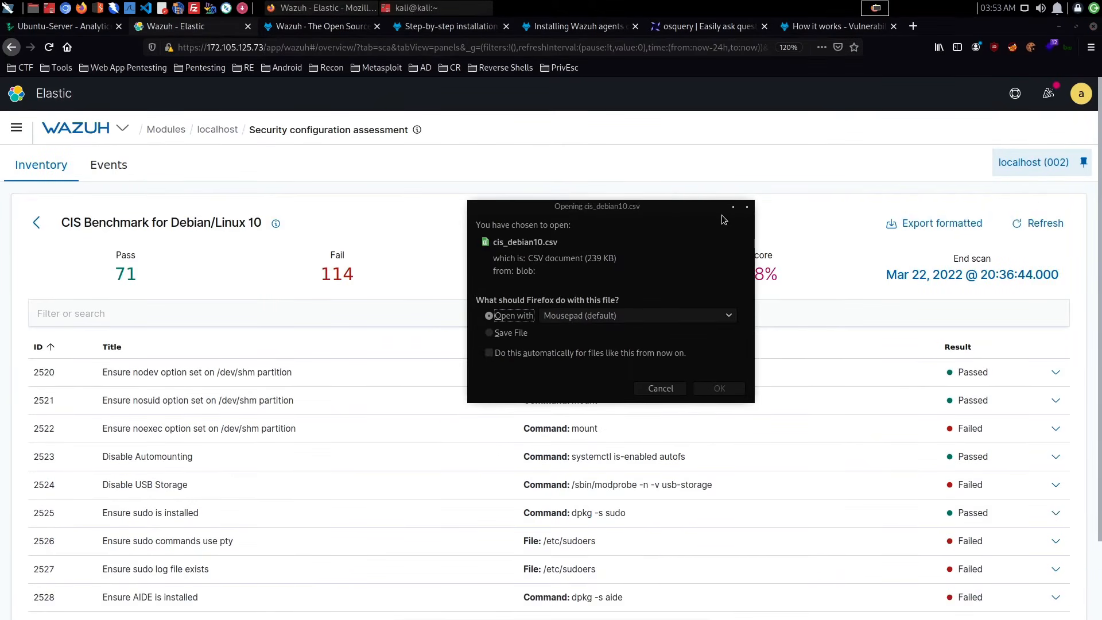
pyautogui.click(746, 207)
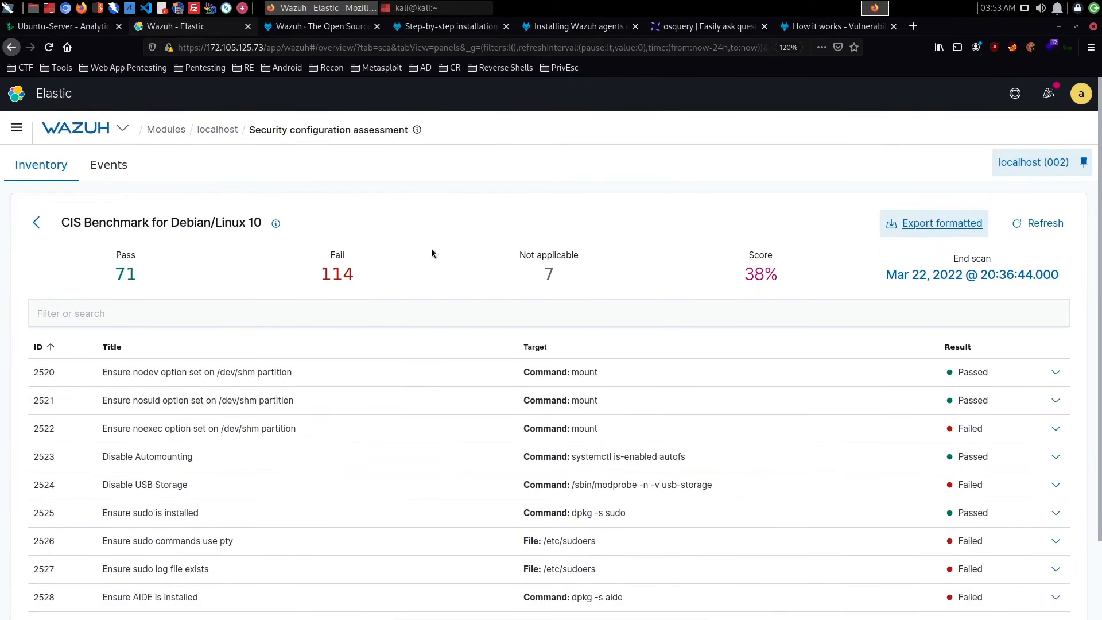
# - Open the agent's security configuration assessment events and review the individual check results
pyautogui.click(110, 167)
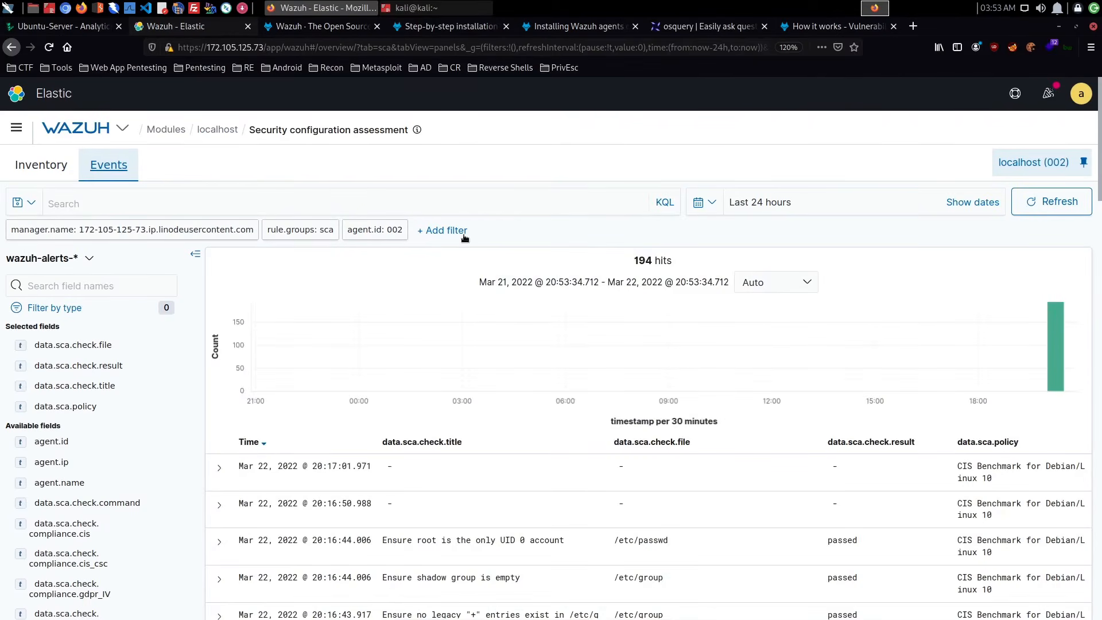
pyautogui.scroll(-3, 477, 239)
pyautogui.scroll(-4, 476, 237)
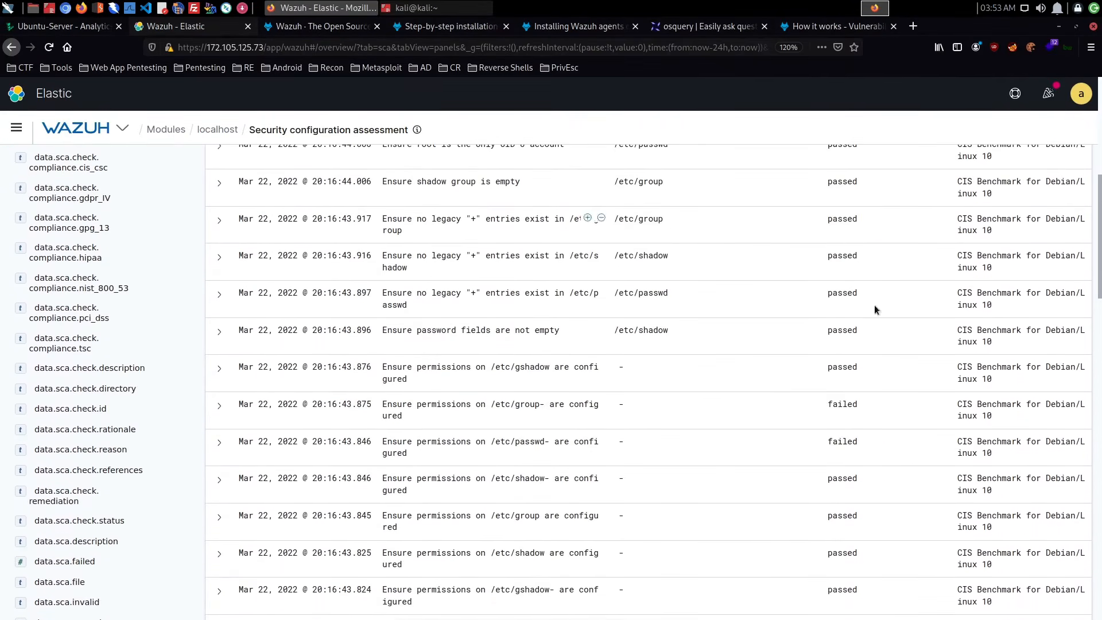
pyautogui.scroll(7, 696, 319)
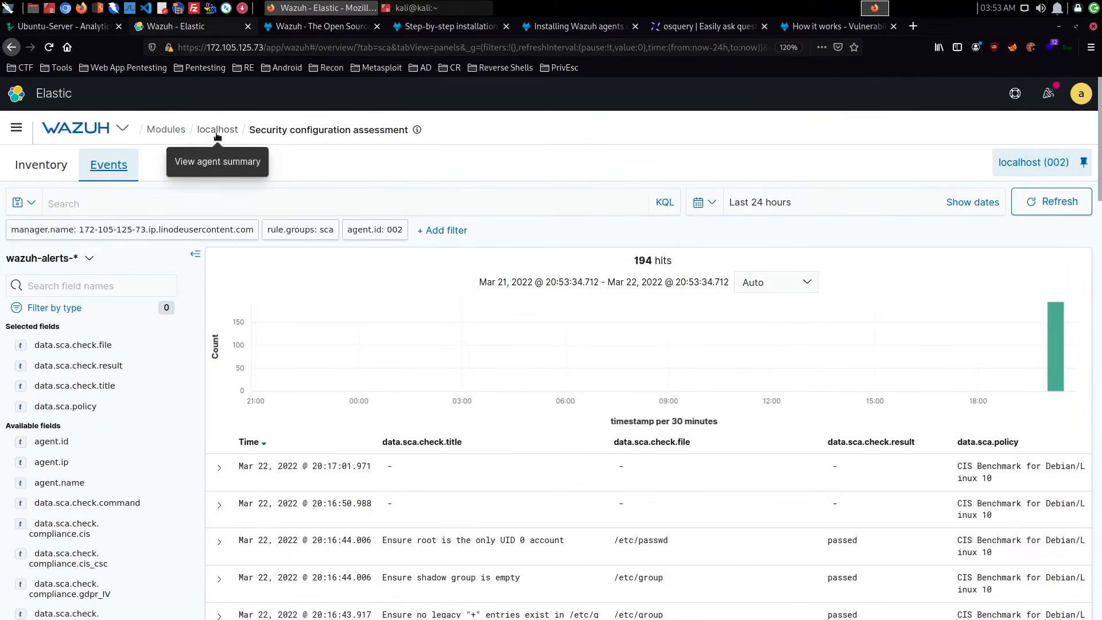
# - Return to the localhost agent summary and check the System auditing dashboard and events
pyautogui.click(216, 130)
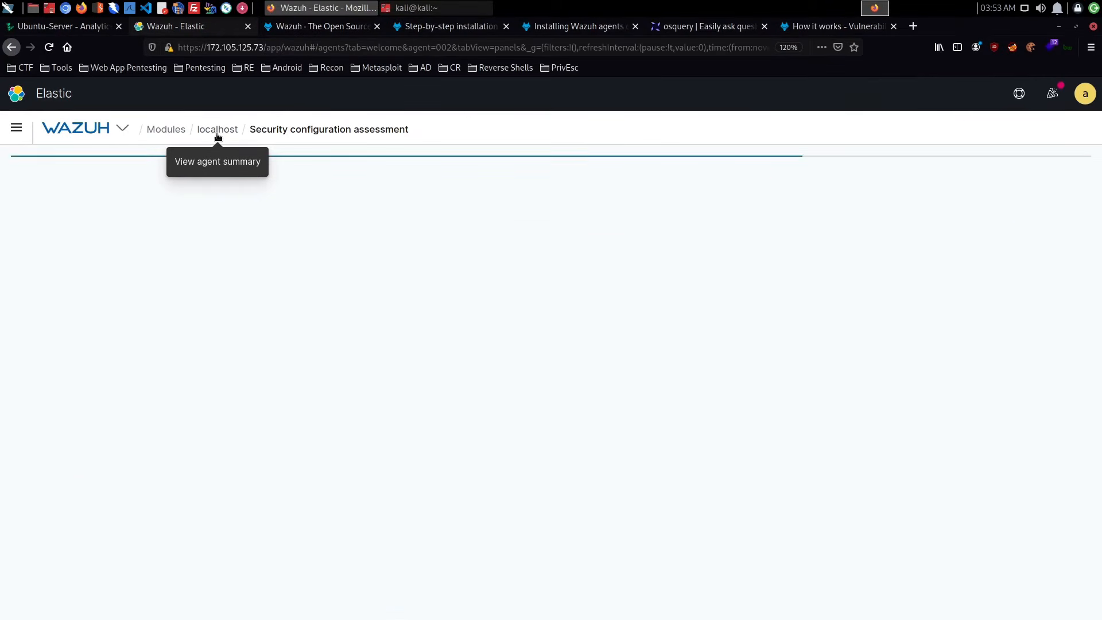
pyautogui.click(383, 168)
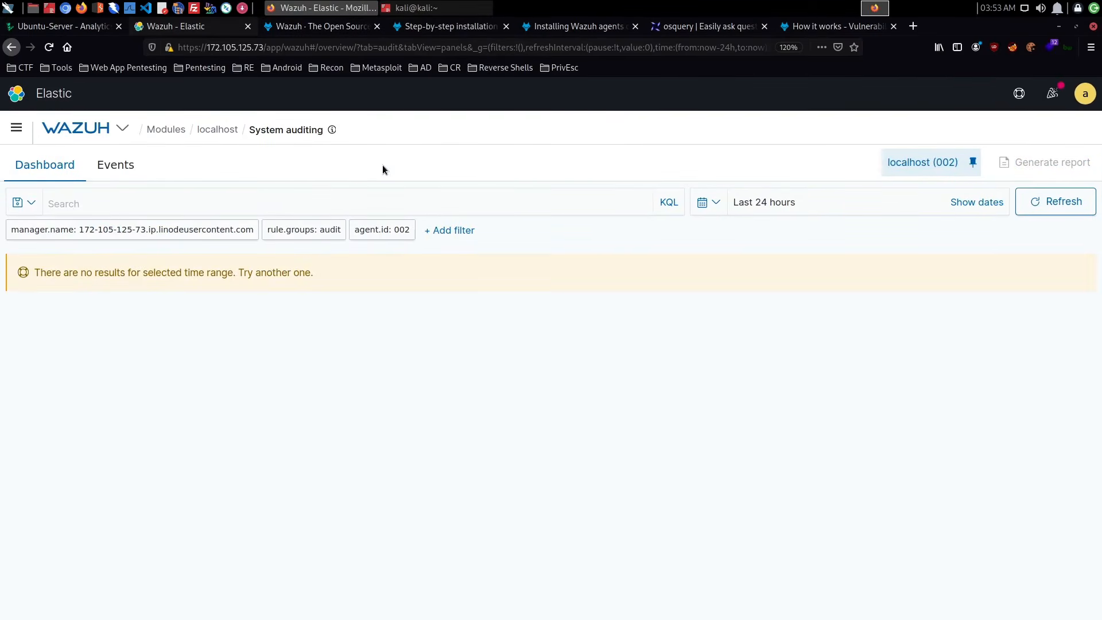
pyautogui.click(110, 172)
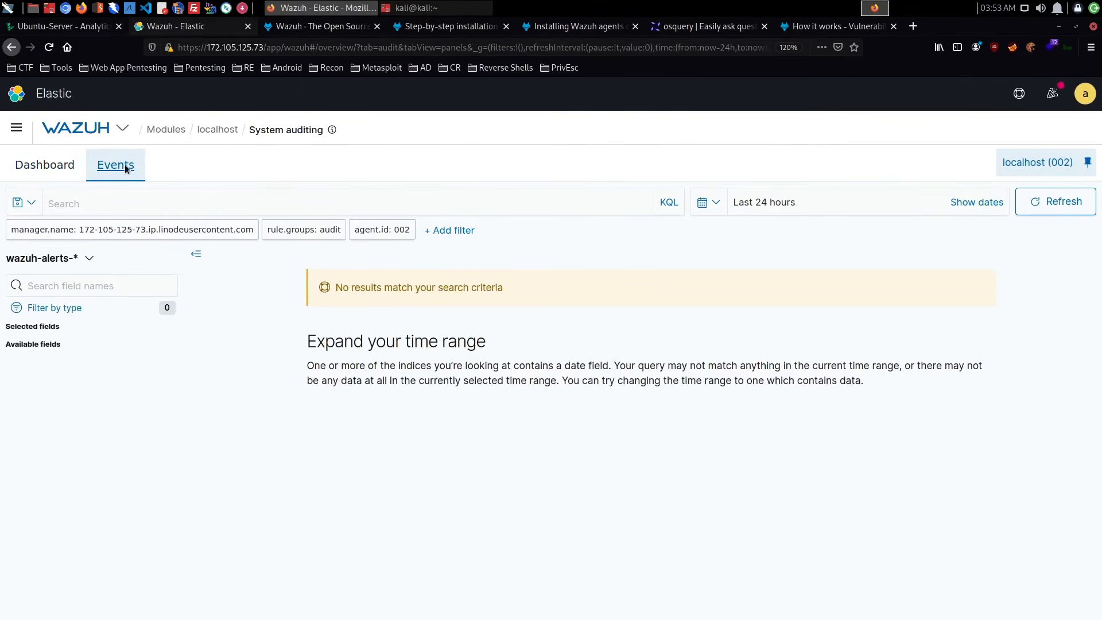
# - Go back to the localhost agent summary, open Vulnerabilities and look over the dashboard's CVE and affected-package charts
pyautogui.click(214, 130)
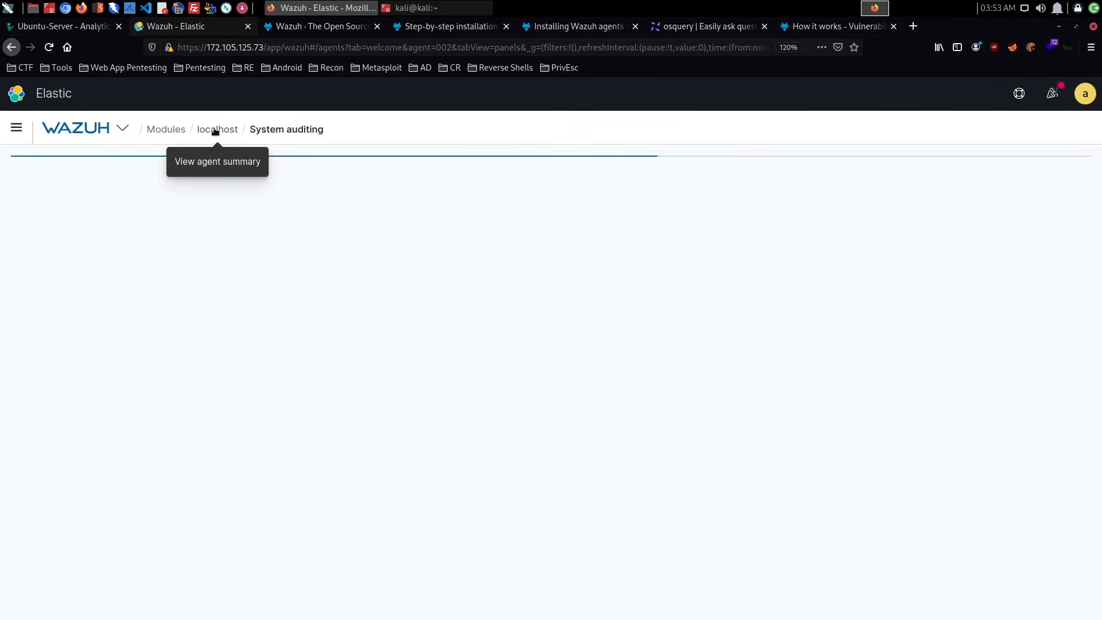
pyautogui.click(462, 164)
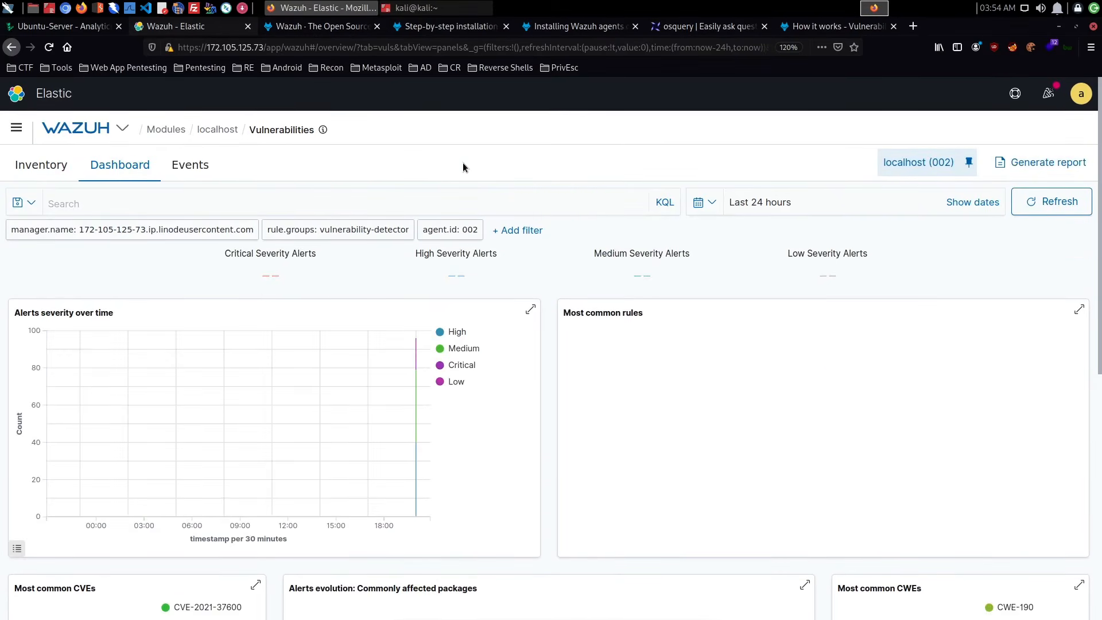
pyautogui.scroll(-7, 464, 167)
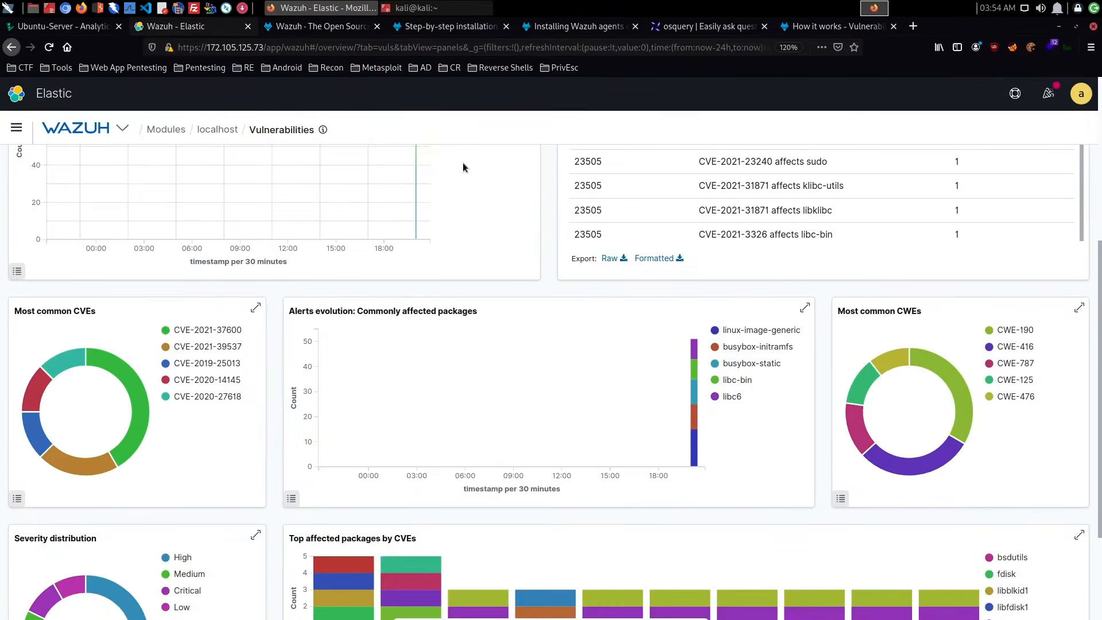
# - Filter the Vulnerabilities dashboard to Critical severity alerts and review the rules, CVE and affected-package charts
pyautogui.scroll(4, 454, 202)
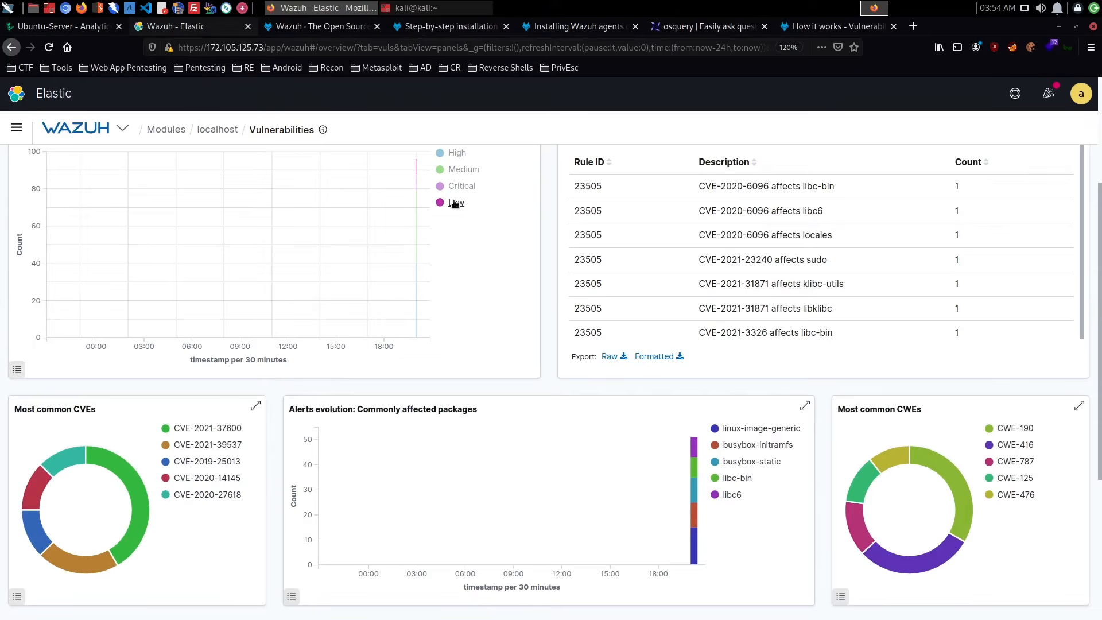
pyautogui.scroll(3, 455, 203)
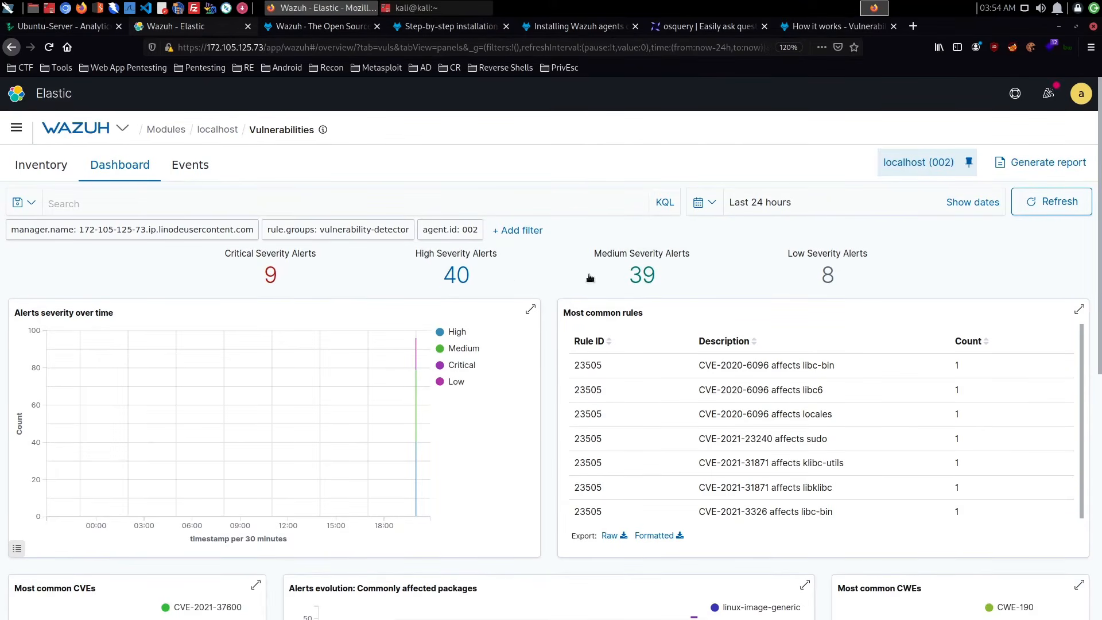
pyautogui.click(270, 275)
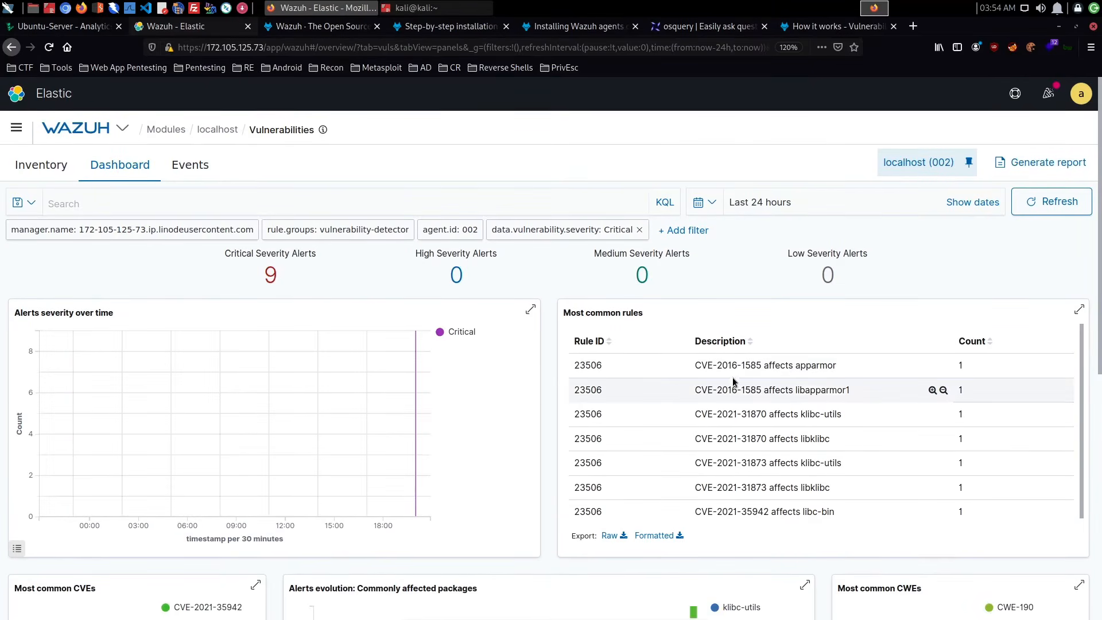
pyautogui.scroll(-7, 491, 399)
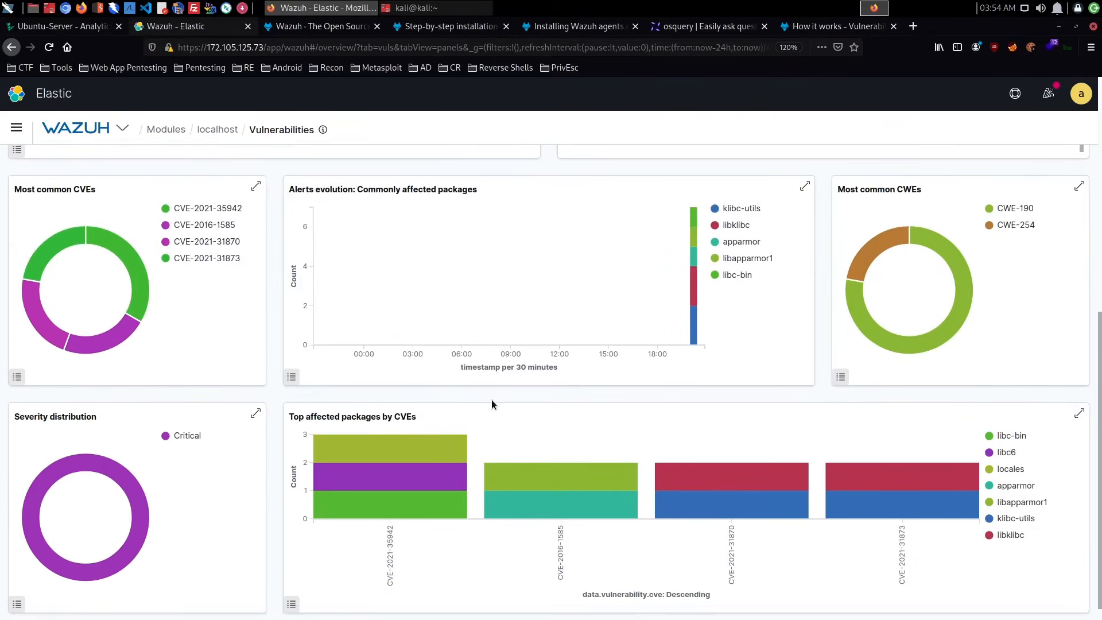
pyautogui.scroll(8, 491, 399)
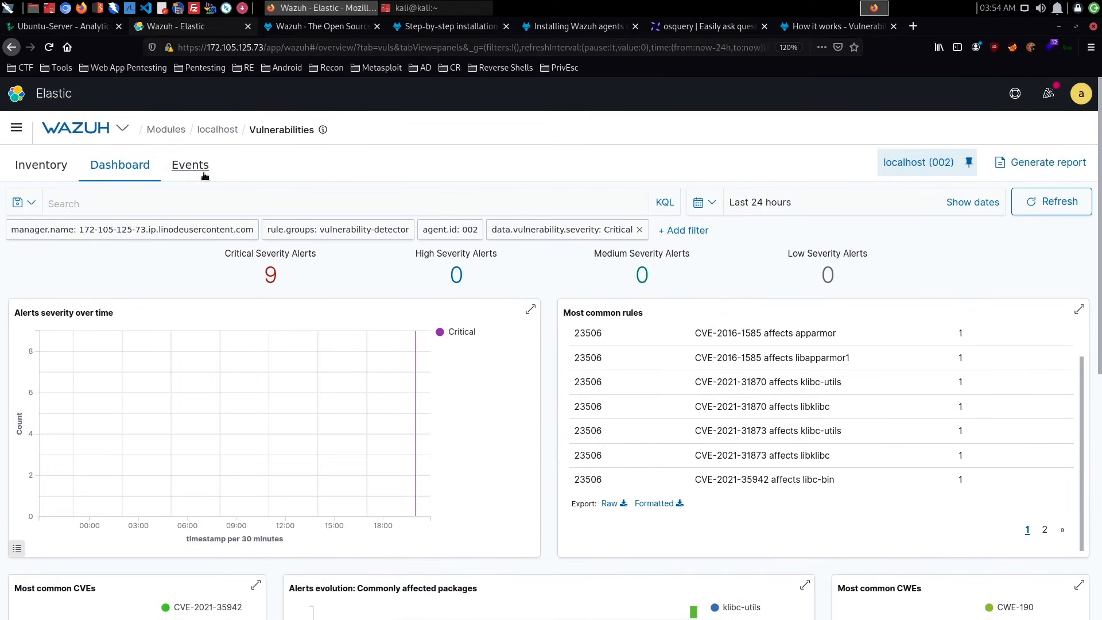
# - List the critical vulnerability events and examine the expanded libklibc CVE-2021-31873 record, including its CVSS scores, package details, rationale and references
pyautogui.click(190, 165)
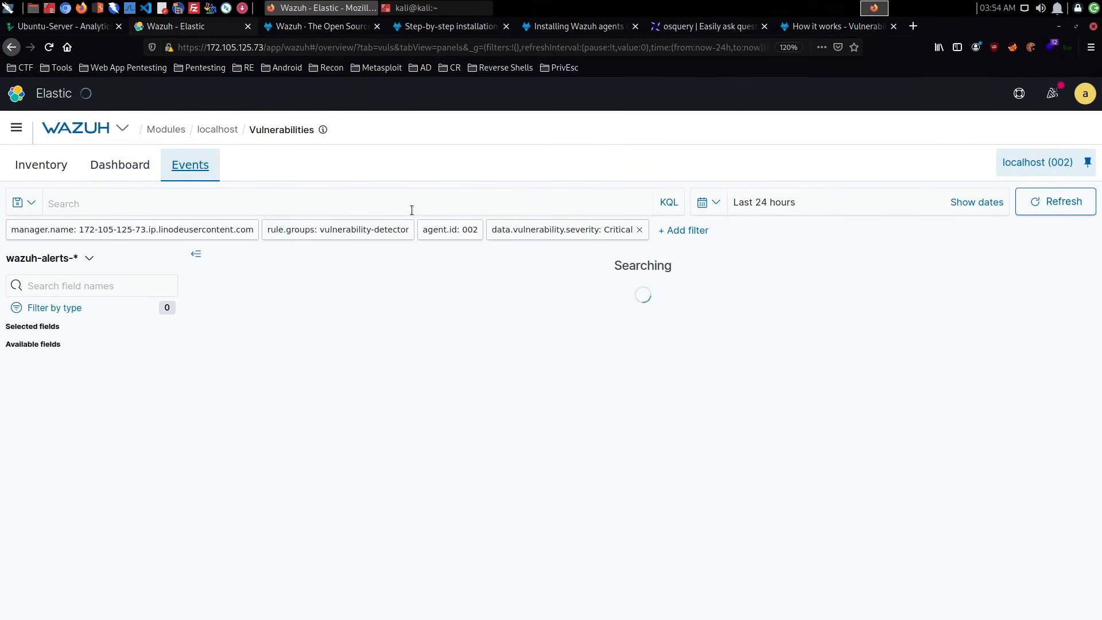
pyautogui.scroll(-3, 411, 210)
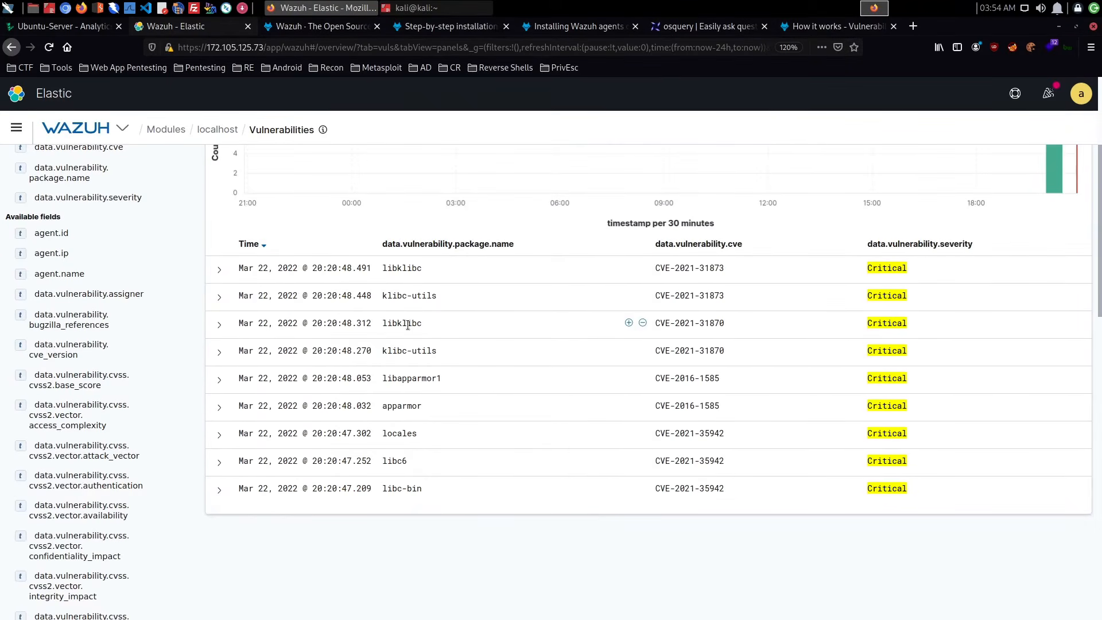
pyautogui.click(219, 269)
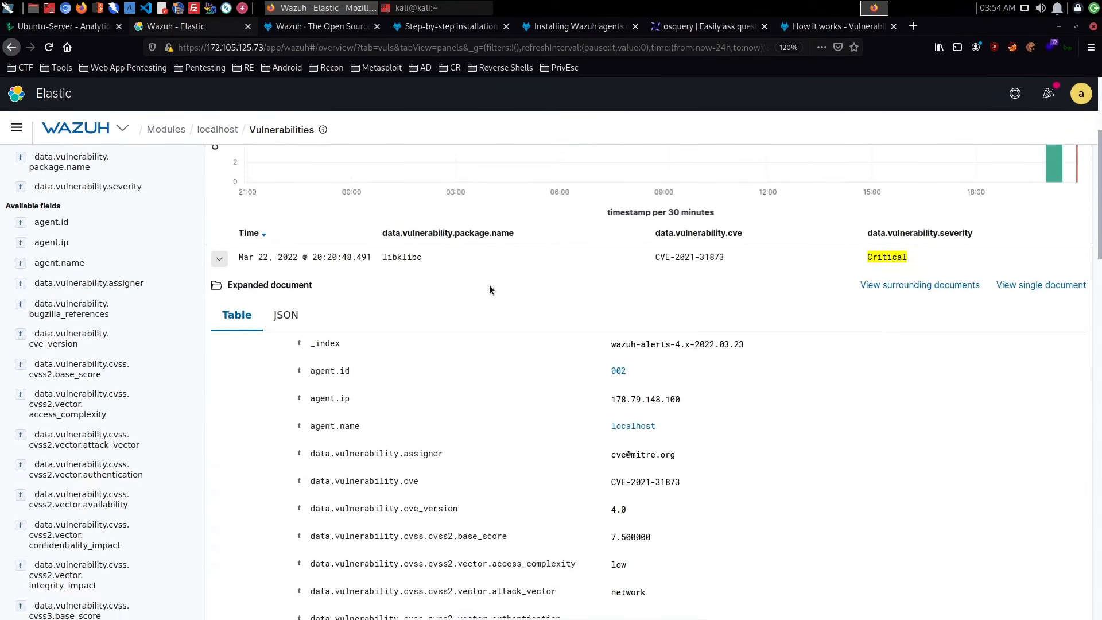
pyautogui.scroll(-3, 489, 284)
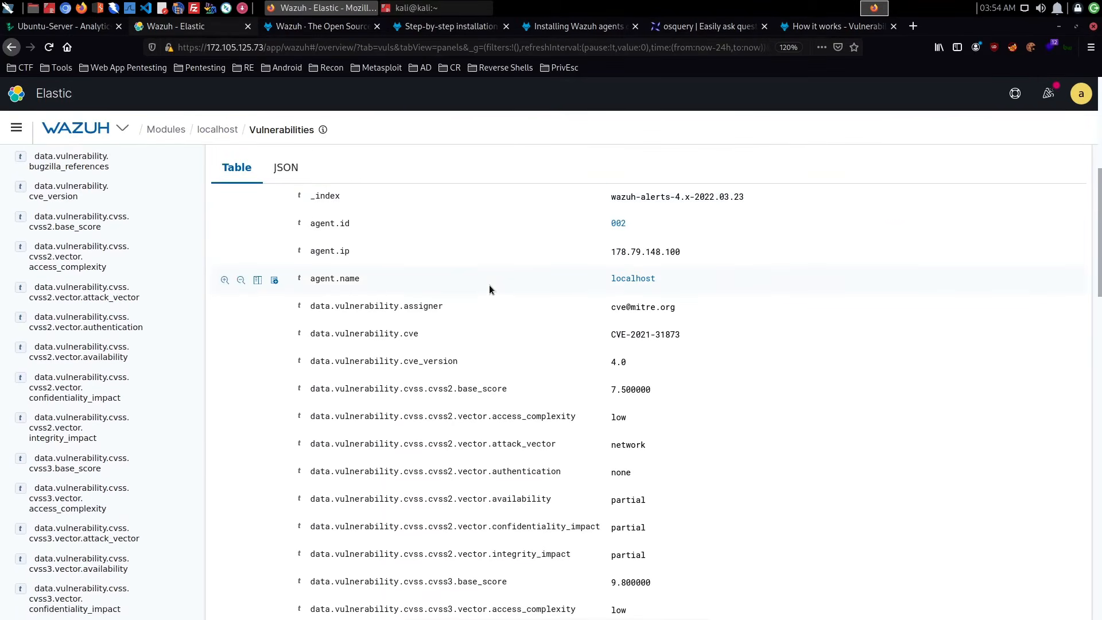
pyautogui.scroll(-3, 489, 286)
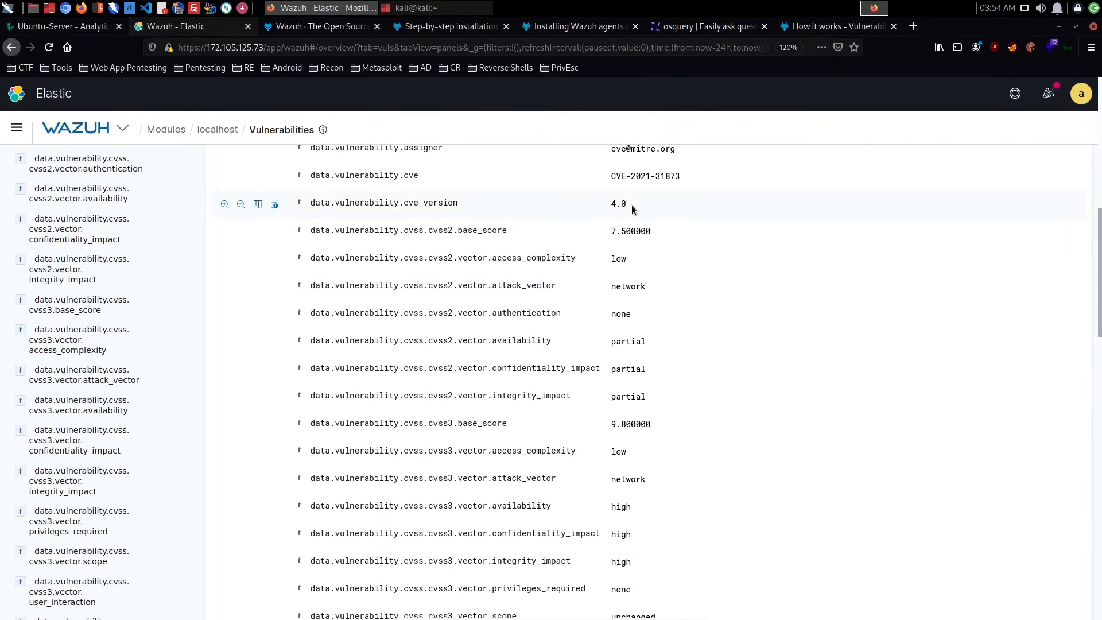
pyautogui.scroll(-2, 631, 210)
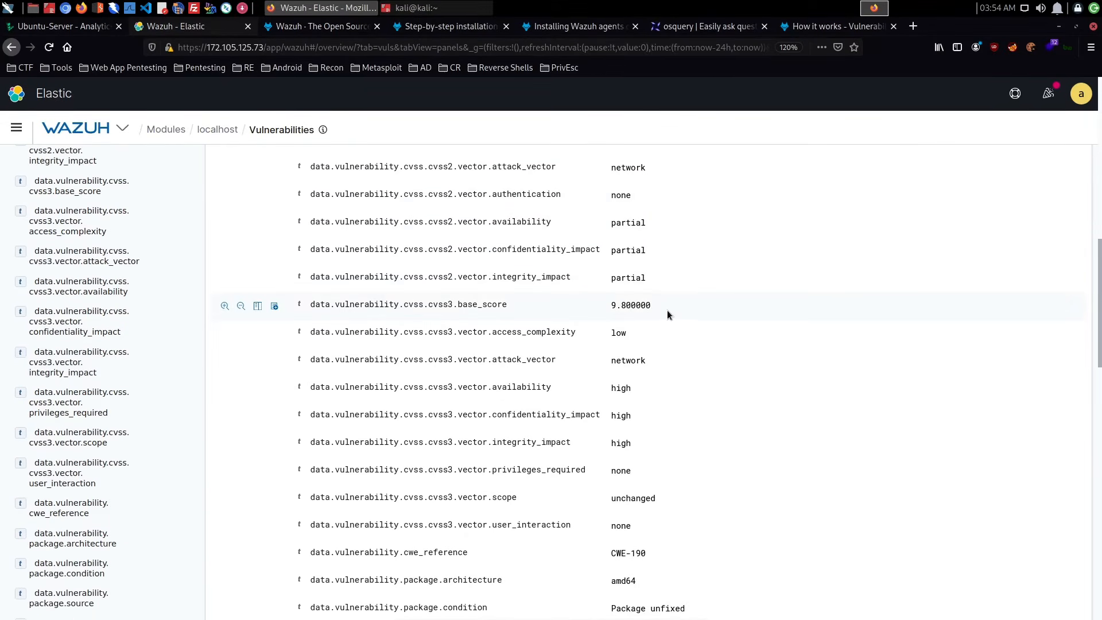
pyautogui.scroll(-3, 666, 310)
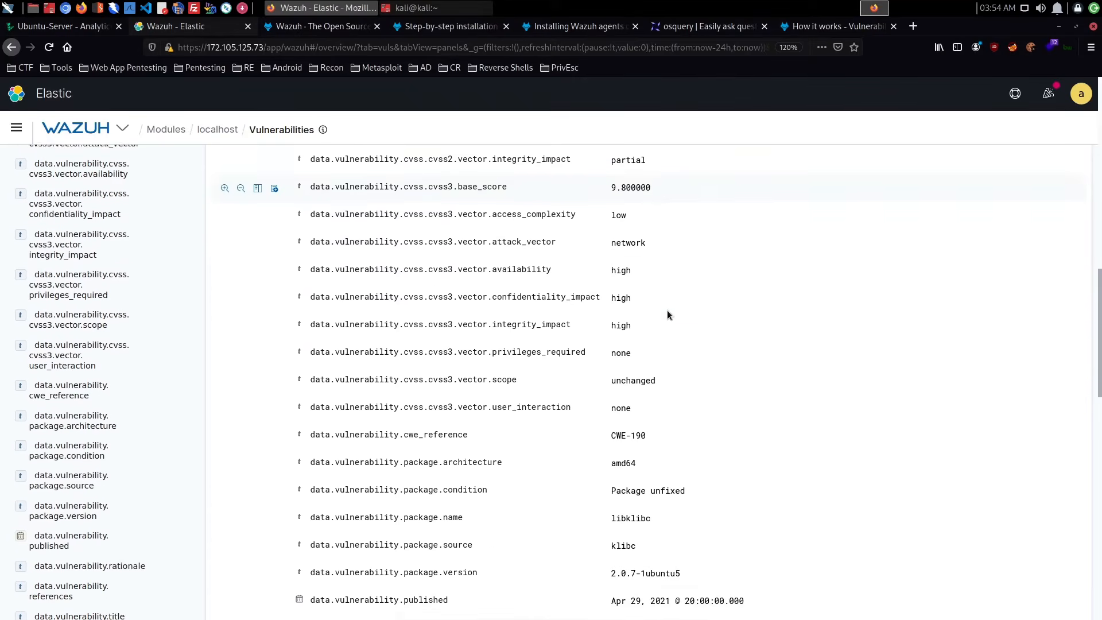
pyautogui.scroll(-2, 644, 256)
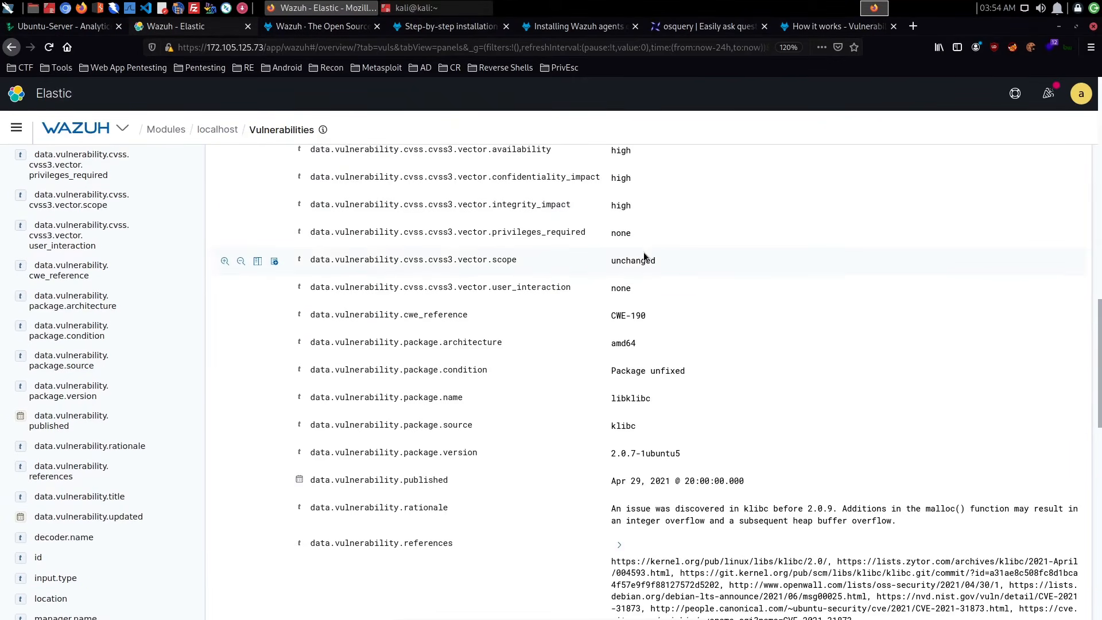
pyautogui.scroll(-3, 643, 256)
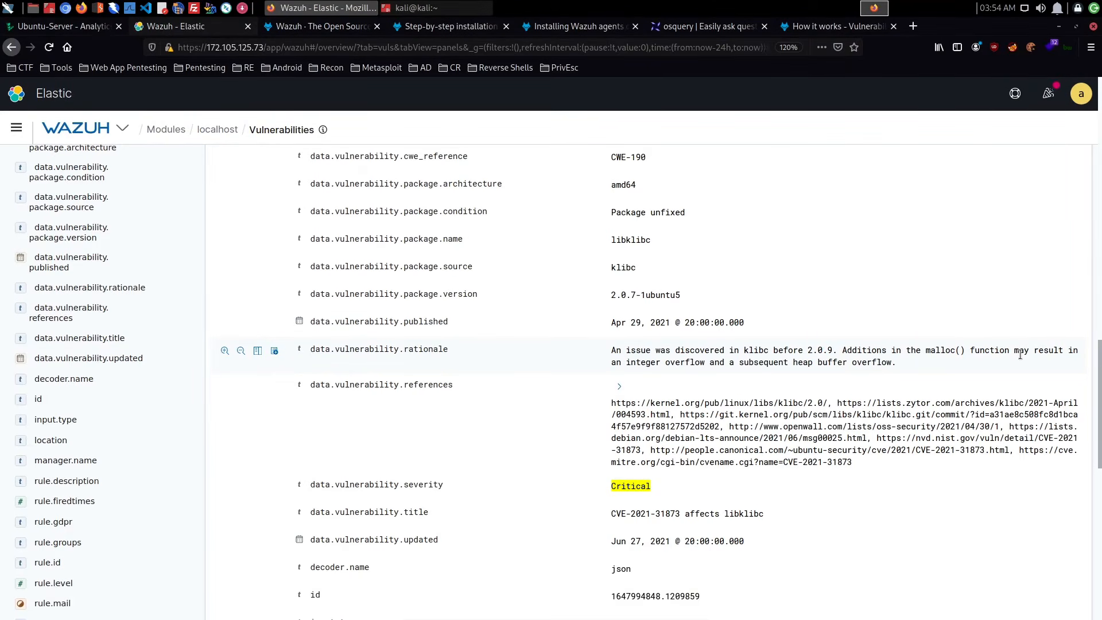
pyautogui.scroll(15, 768, 394)
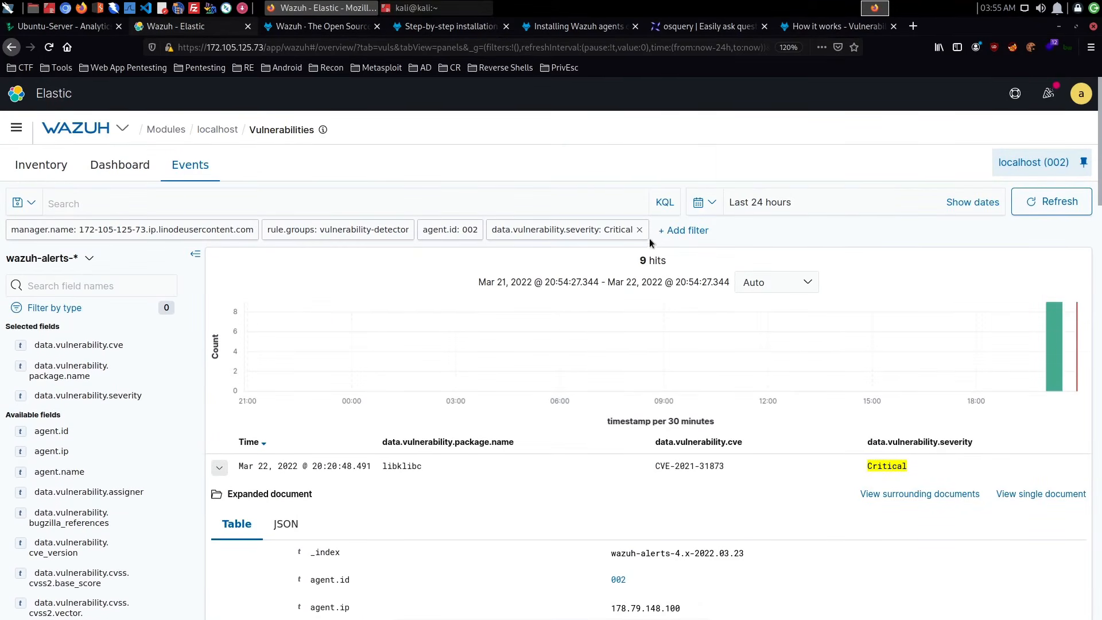
# - Open the agent's vulnerability inventory and look through the listed CVEs with their package names and versions
pyautogui.click(112, 171)
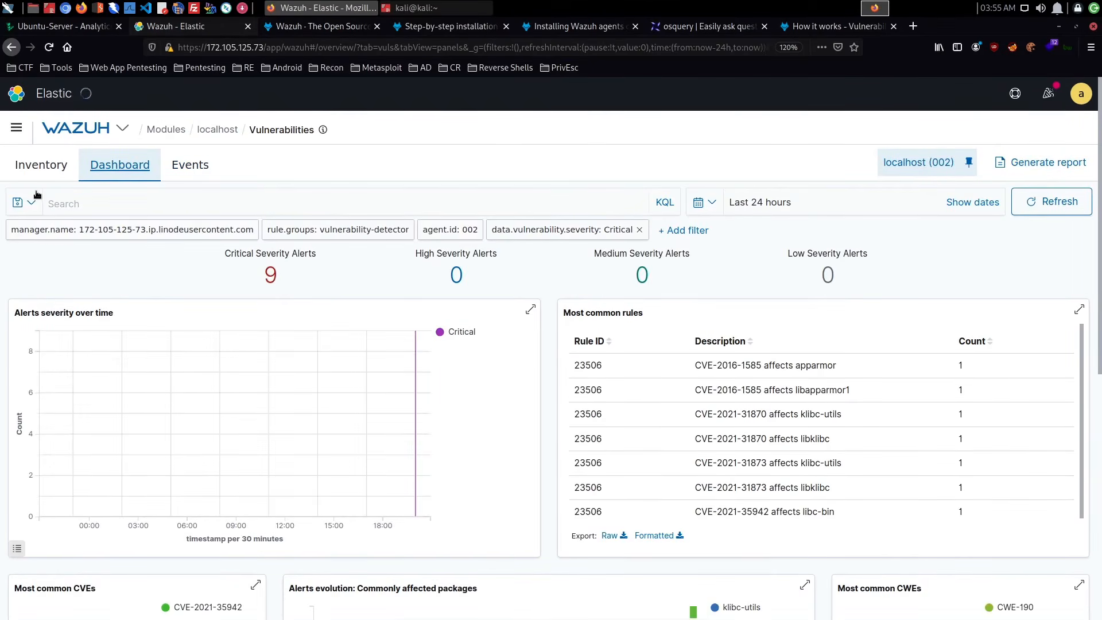
pyautogui.click(62, 172)
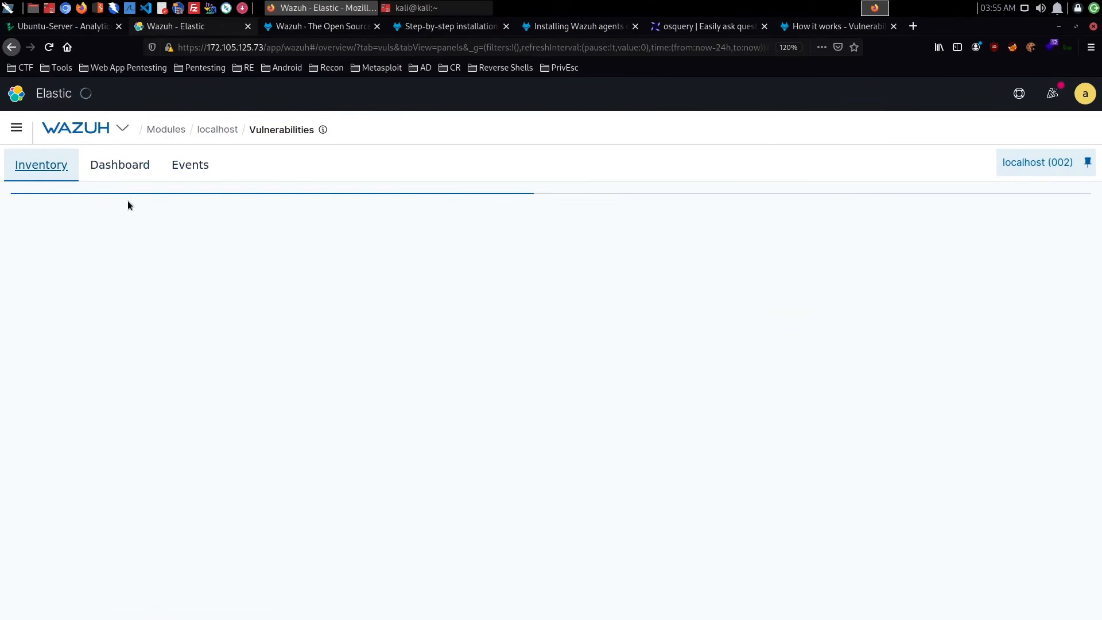
pyautogui.scroll(-3, 446, 283)
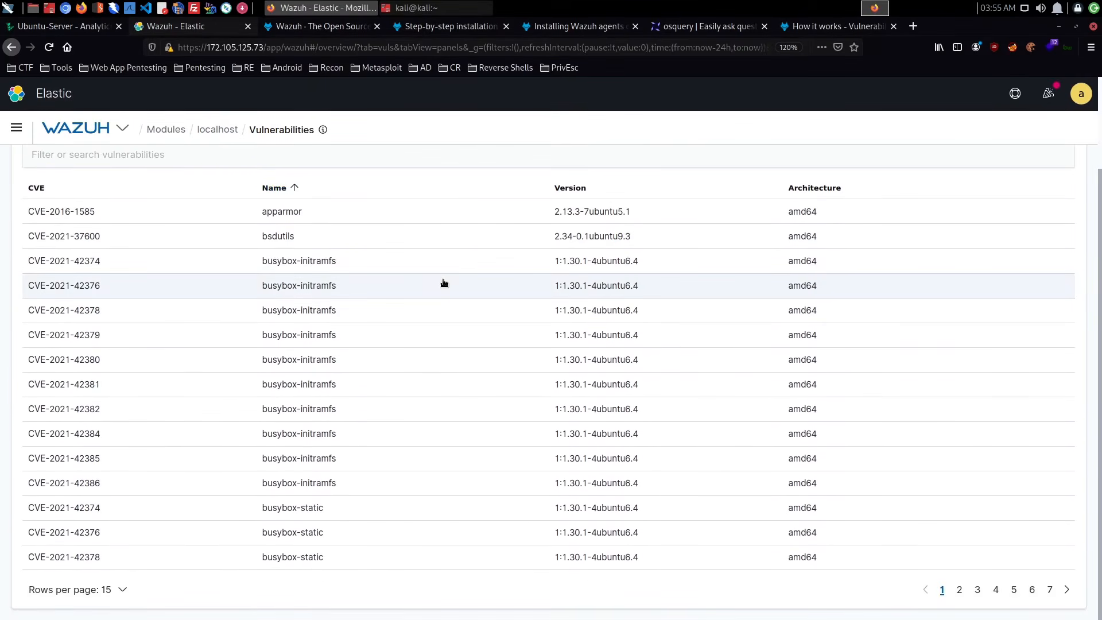
pyautogui.scroll(3, 445, 283)
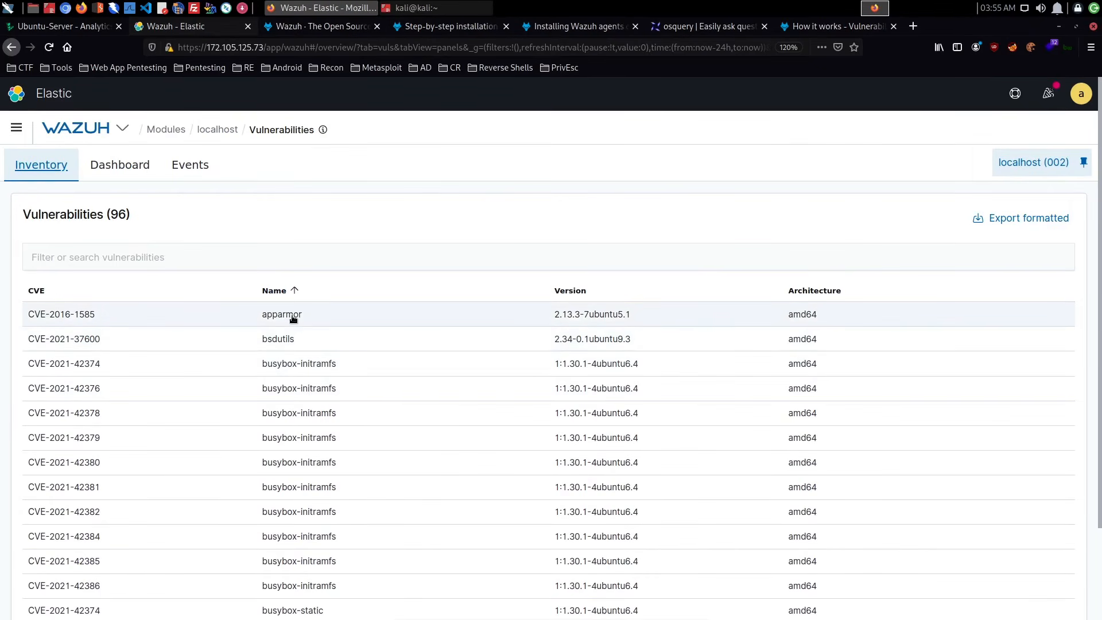
pyautogui.scroll(-2, 327, 321)
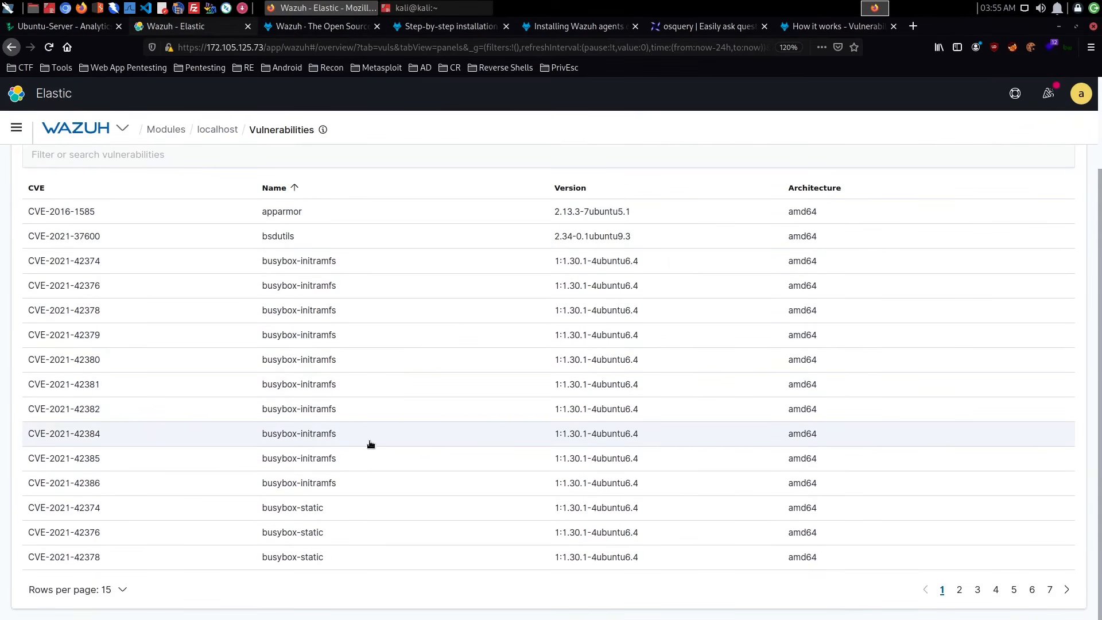
pyautogui.scroll(2, 370, 445)
pyautogui.scroll(-2, 370, 443)
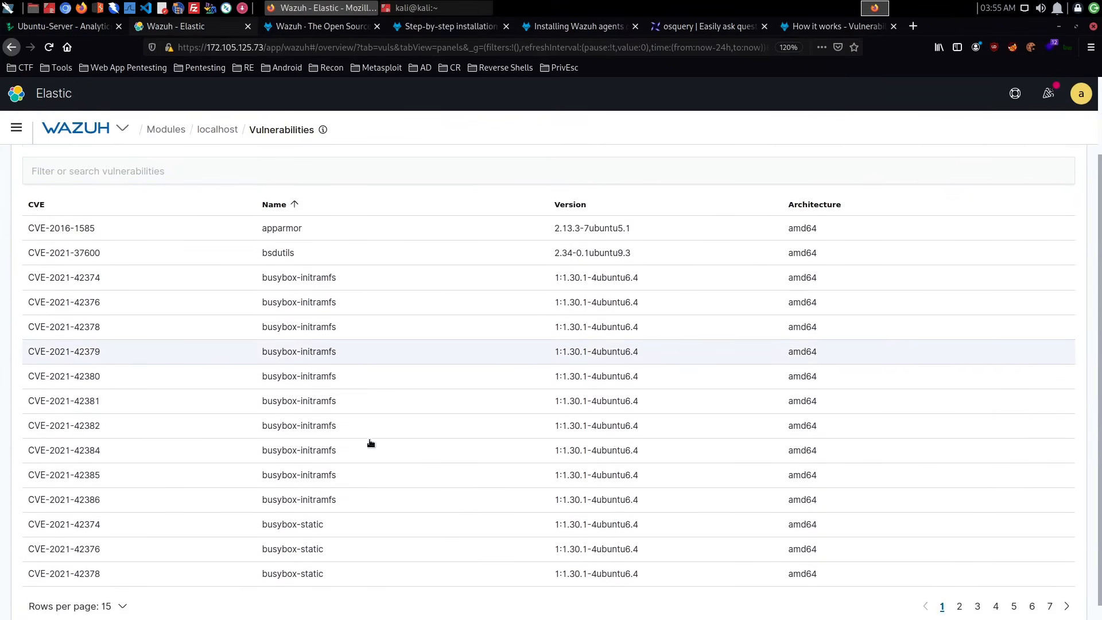
pyautogui.scroll(2, 370, 443)
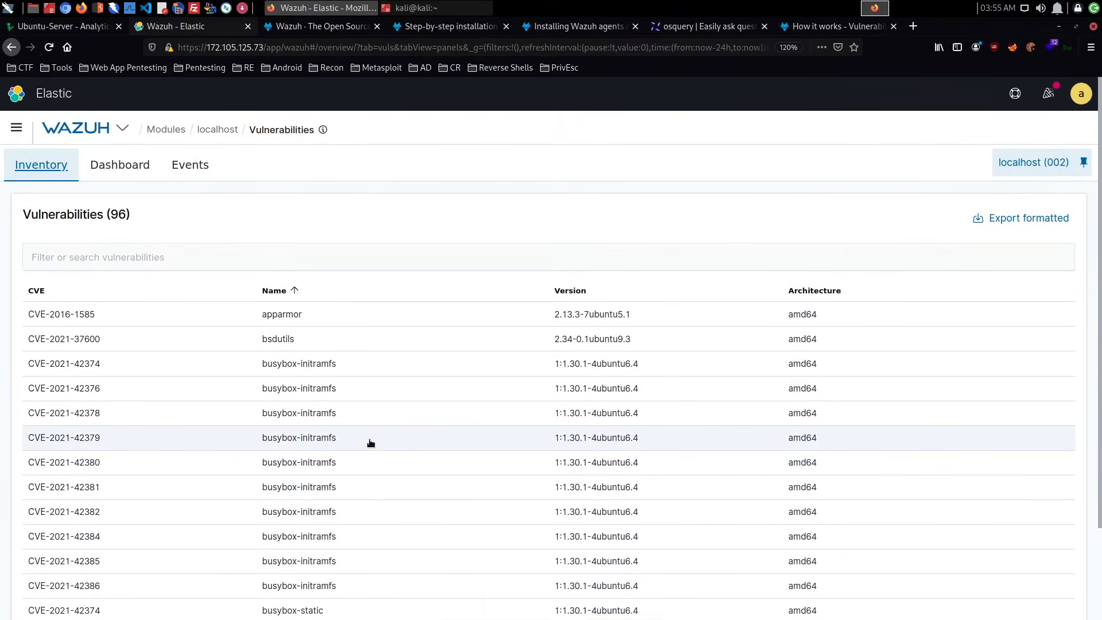
# - Return to the localhost agent summary, reopen Vulnerabilities without the severity filter and review the severity and top affected packages charts
pyautogui.click(219, 135)
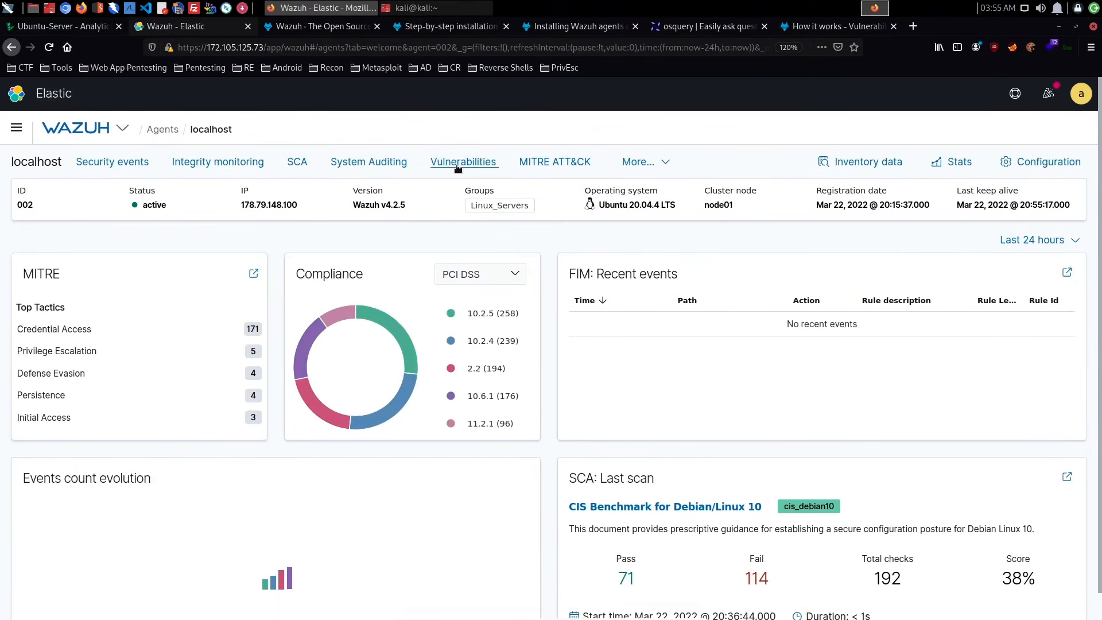
pyautogui.click(459, 163)
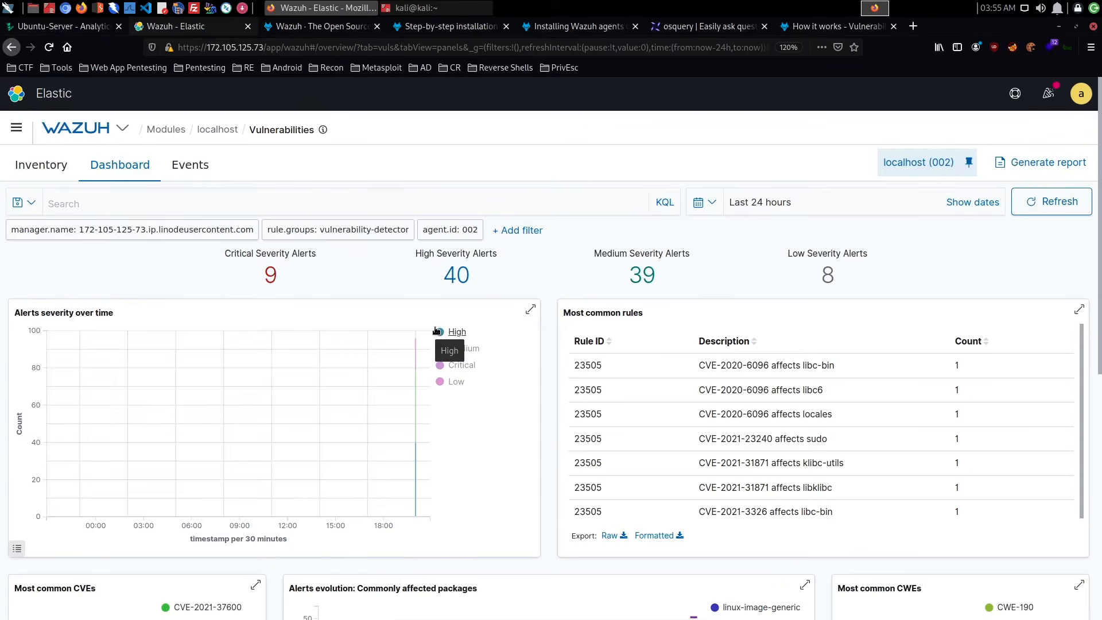
pyautogui.scroll(-1, 435, 327)
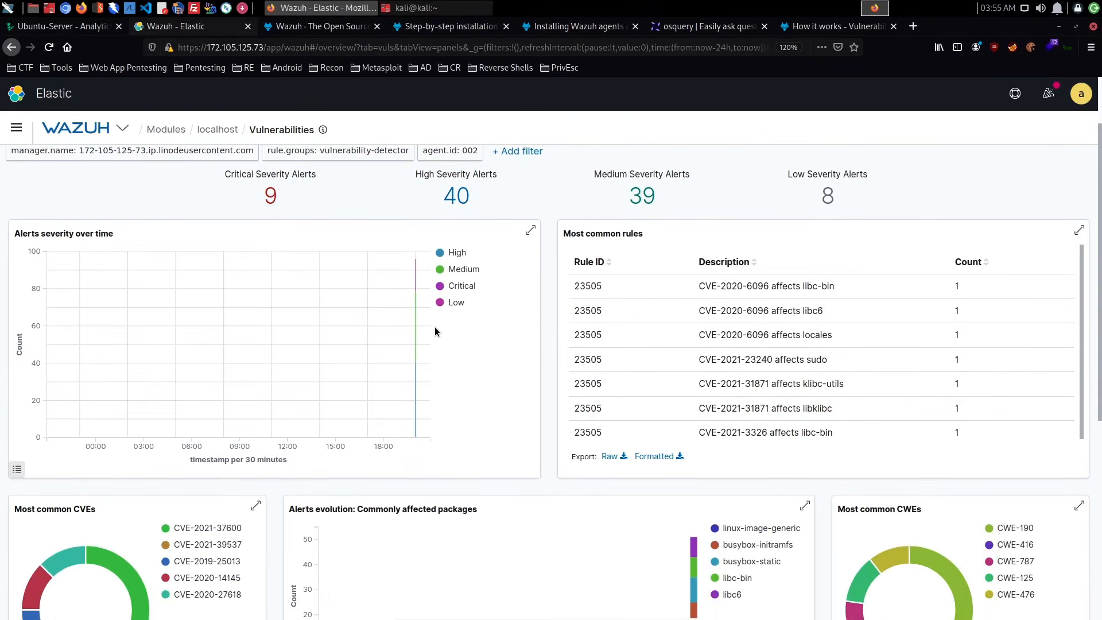
pyautogui.scroll(-5, 435, 327)
pyautogui.scroll(-1, 435, 331)
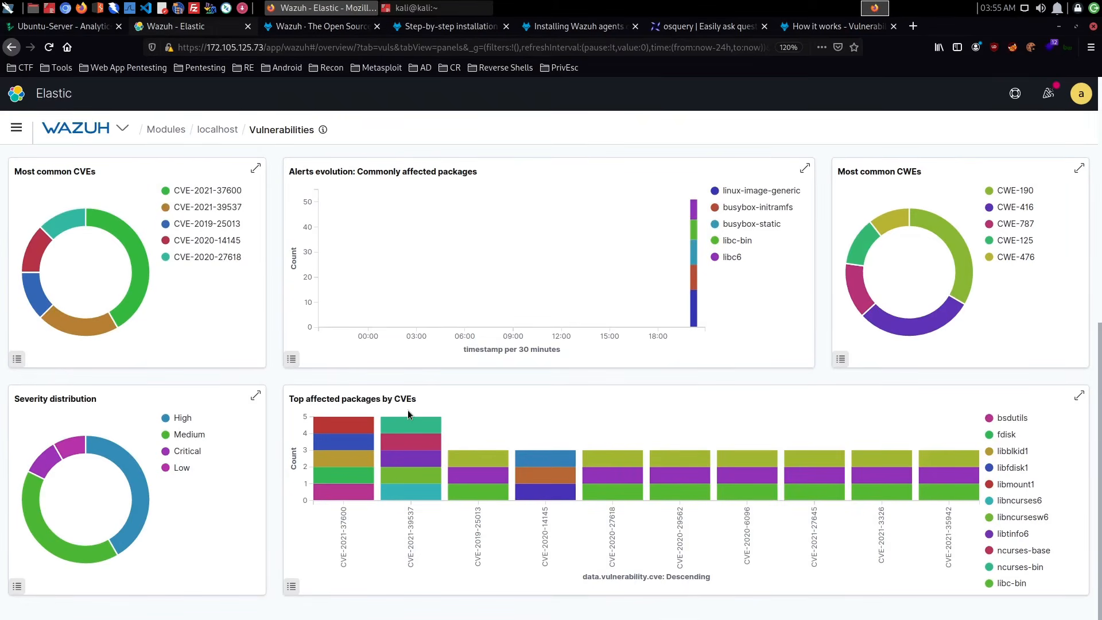
pyautogui.moveTo(344, 430)
pyautogui.scroll(3, 691, 402)
pyautogui.scroll(4, 693, 405)
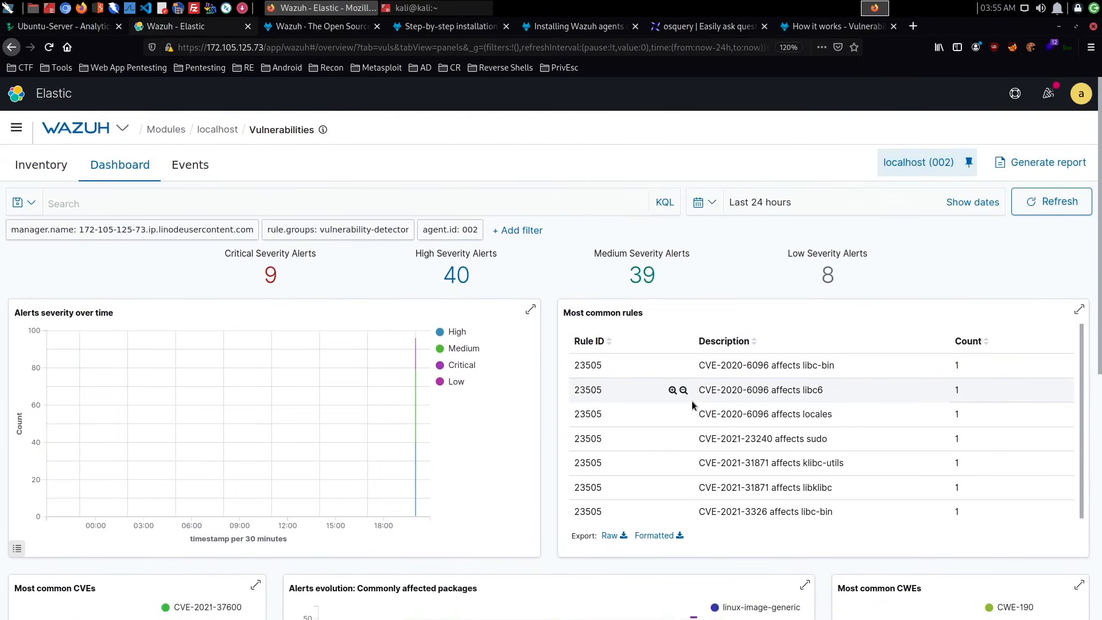
# - Go back to the localhost agent summary, open MITRE ATT&CK and examine the dashboard's alert evolution, tactics and rule level charts
pyautogui.click(218, 131)
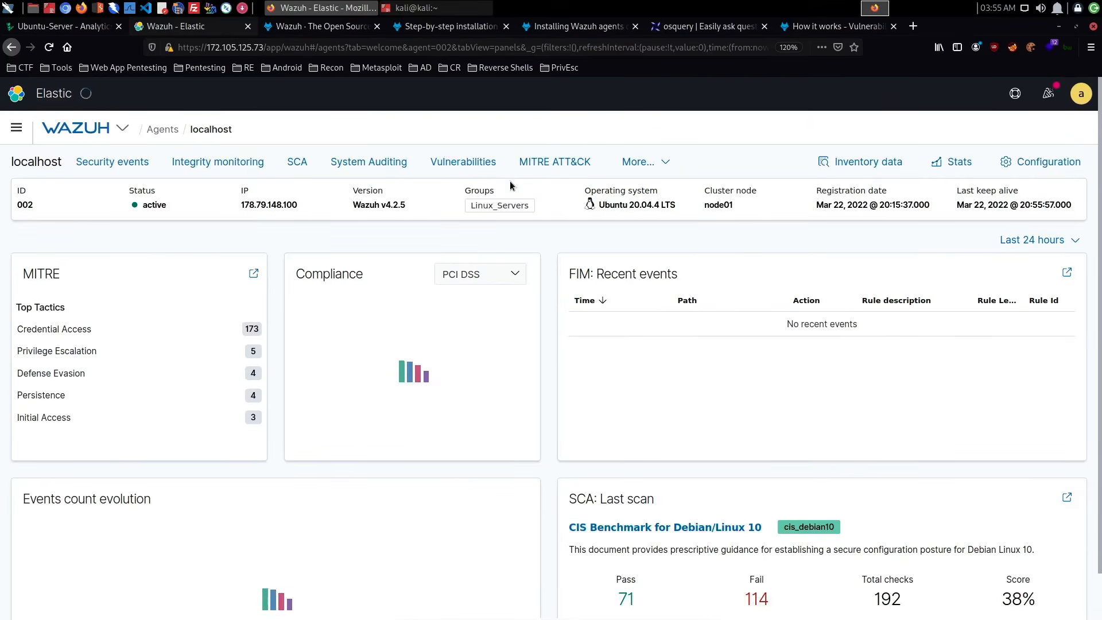
pyautogui.click(559, 162)
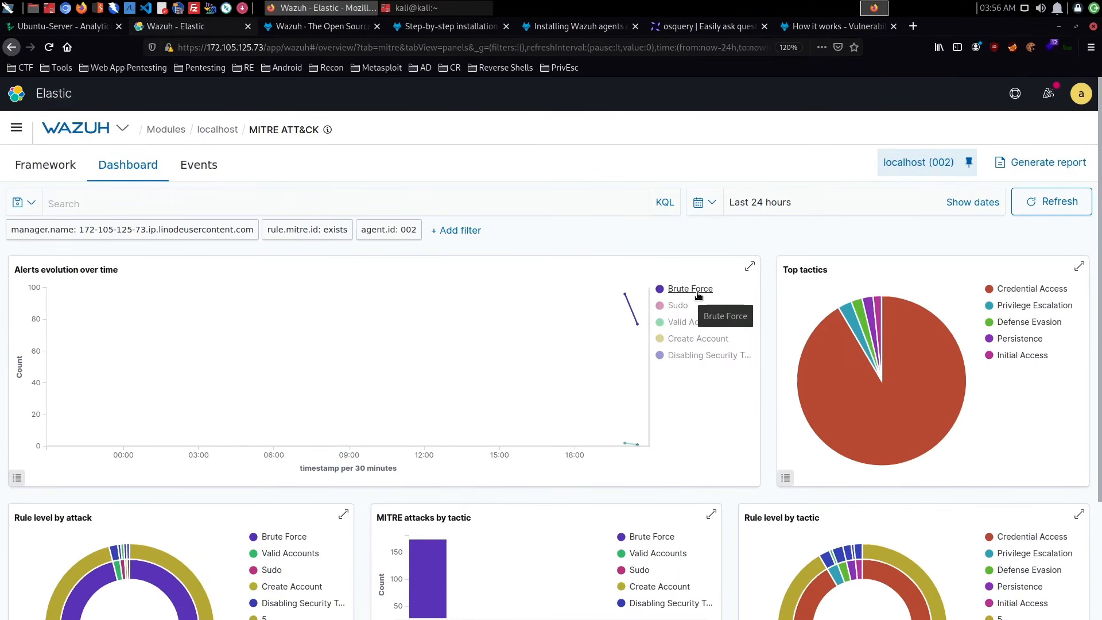
pyautogui.moveTo(905, 443)
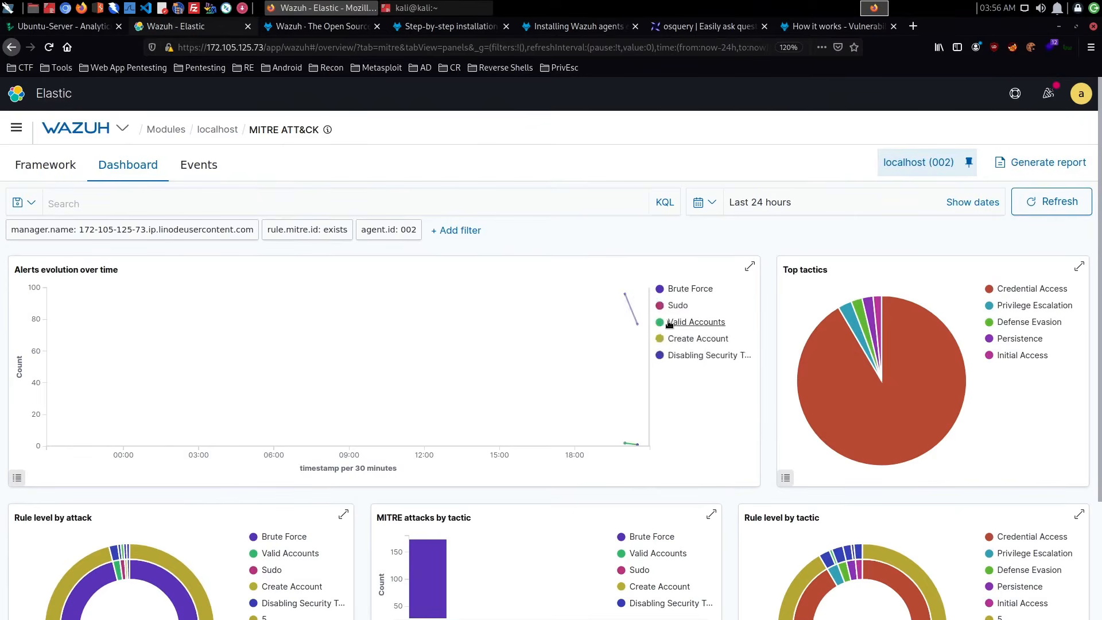
pyautogui.moveTo(634, 333)
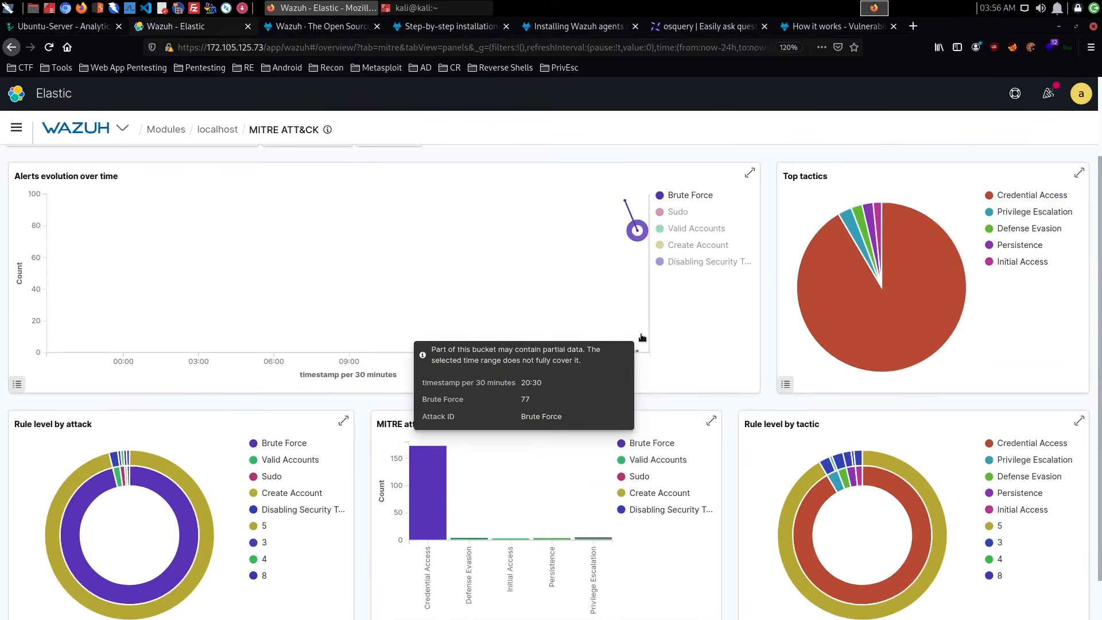
pyautogui.scroll(-3, 637, 334)
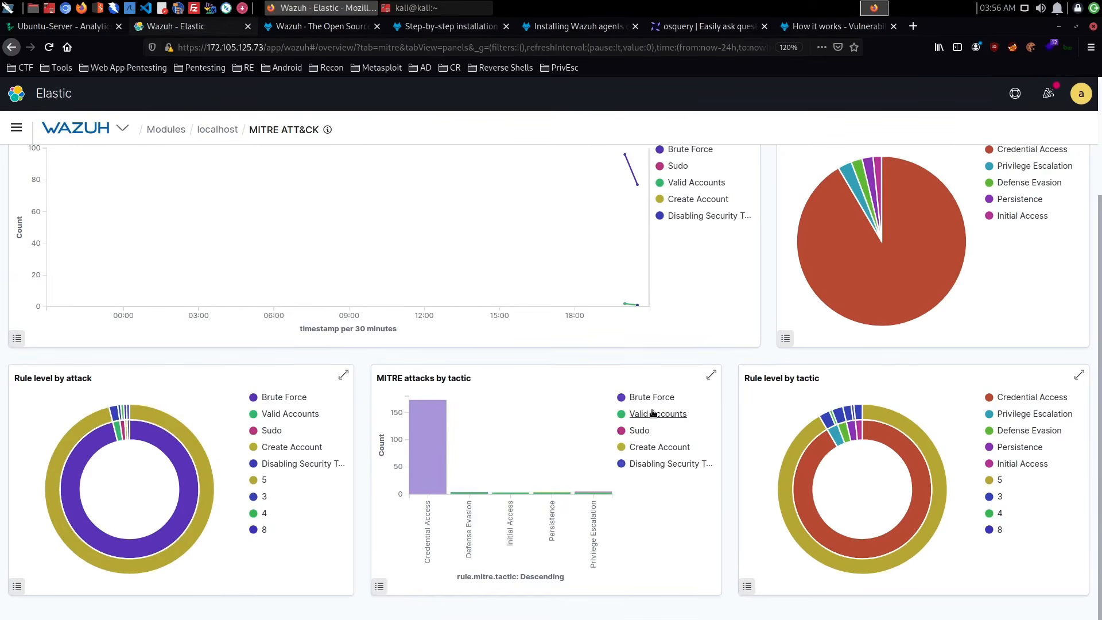
pyautogui.scroll(3, 724, 423)
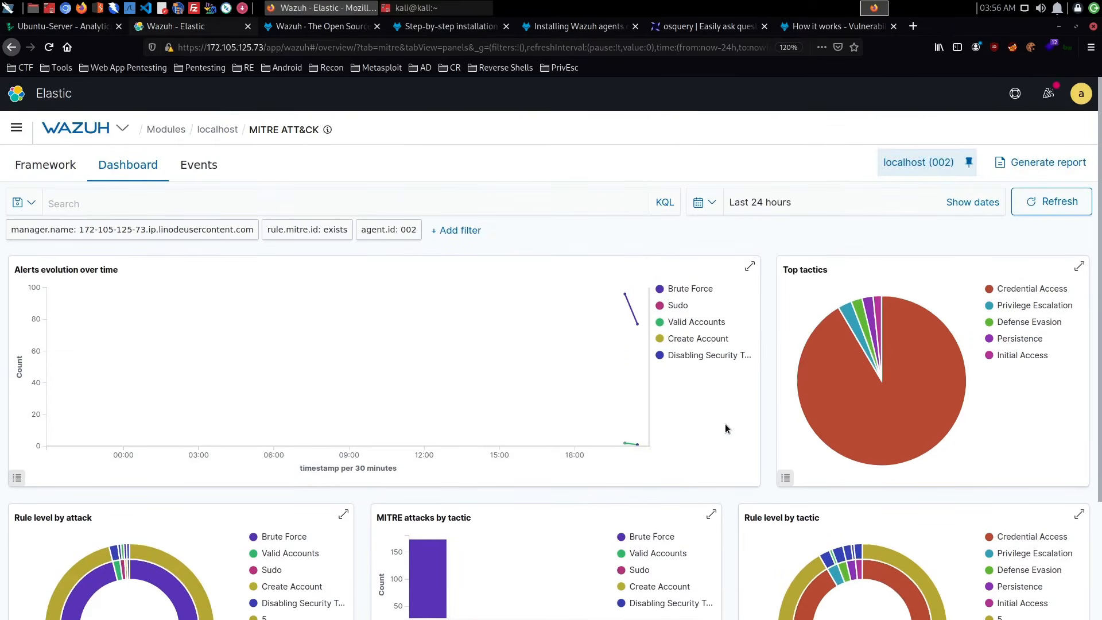
# - Show the MITRE ATT&CK time range as start and end dates and open the agent's MITRE ATT&CK events
pyautogui.click(814, 212)
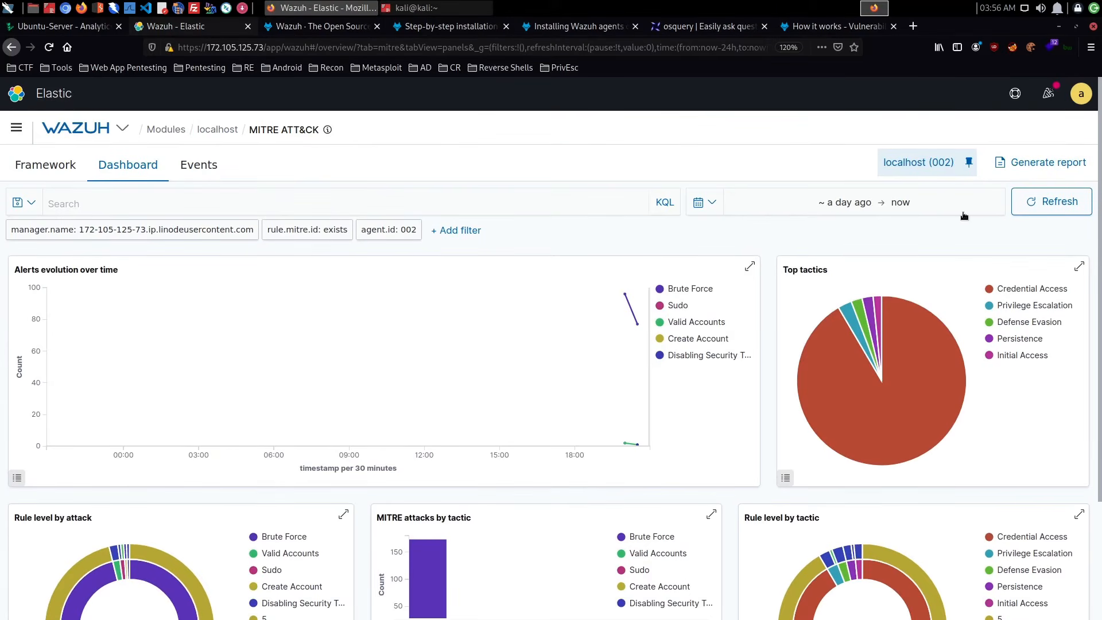
pyautogui.click(212, 172)
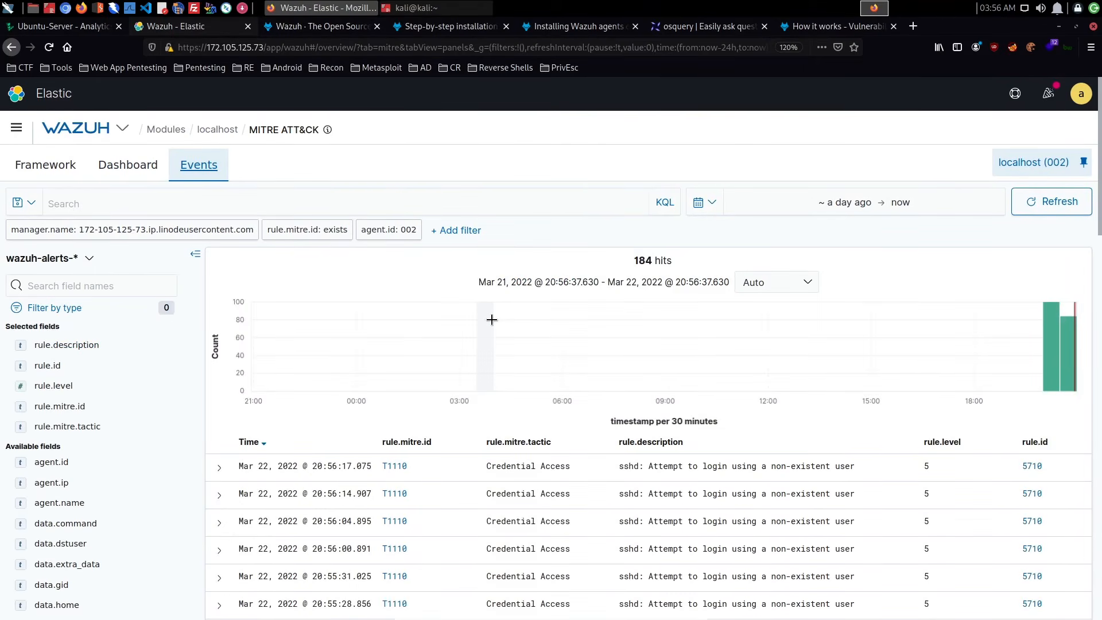
# - Look through the localhost agent's MITRE ATT&CK events and open the framework's tactics and techniques overview
pyautogui.scroll(-3, 492, 344)
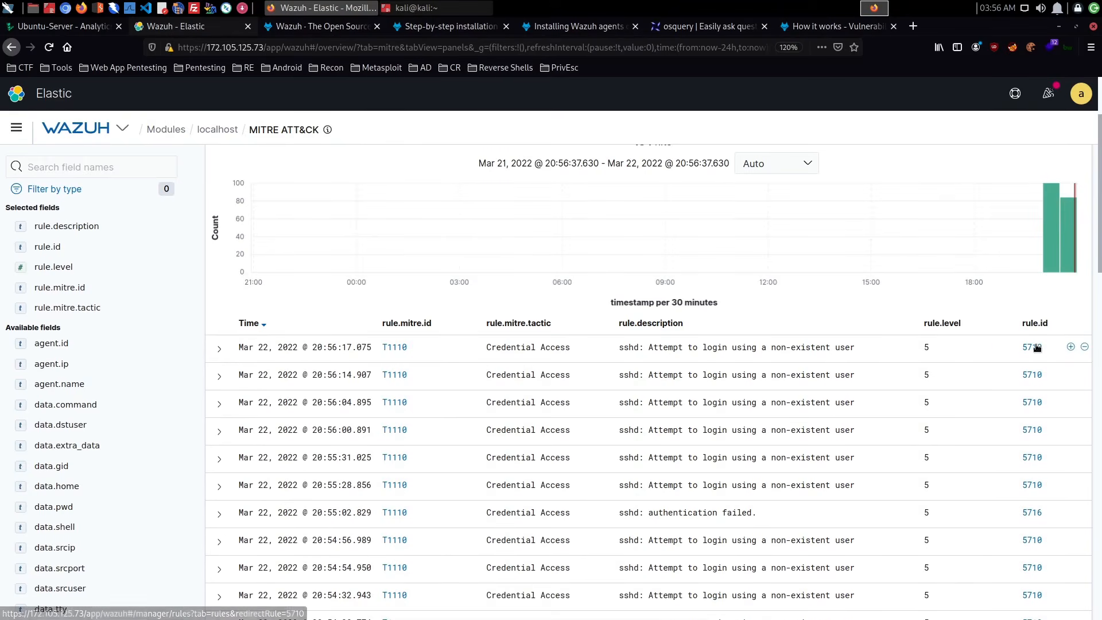
pyautogui.scroll(2, 828, 375)
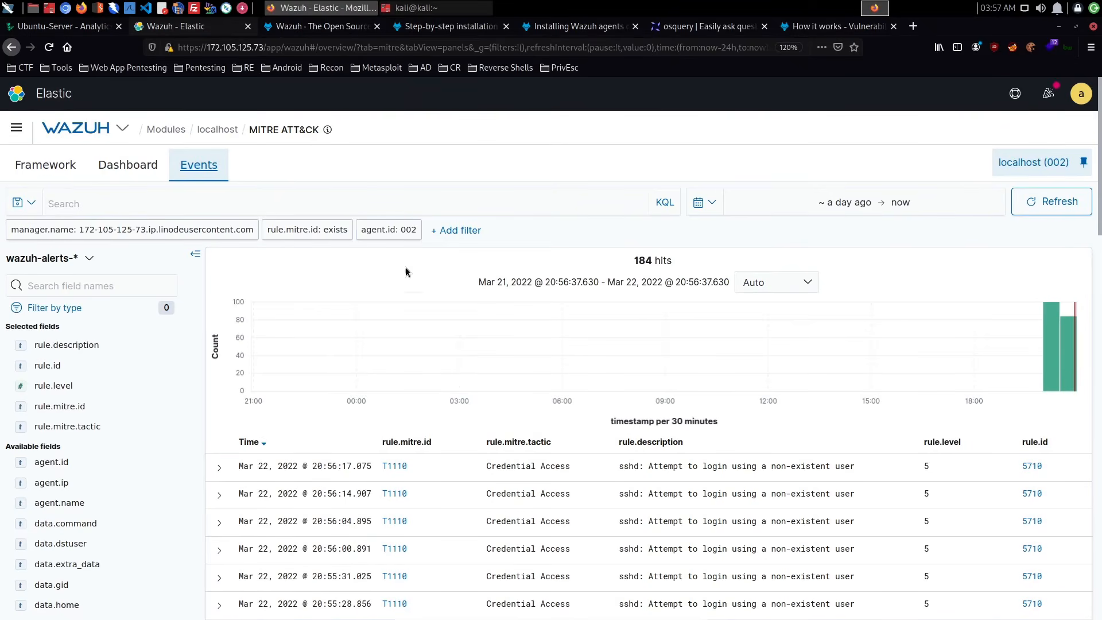
pyautogui.click(49, 164)
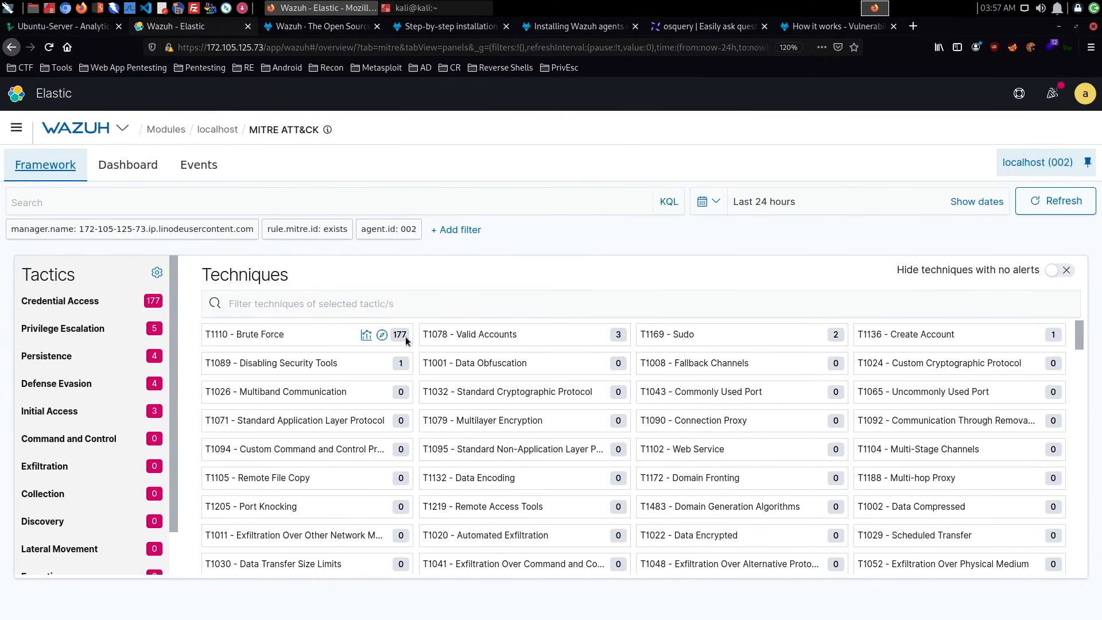
# - Open the T1110 - Brute Force technique details, read the description, references and recent events, and close the details
pyautogui.click(301, 335)
pyautogui.scroll(-10, 618, 356)
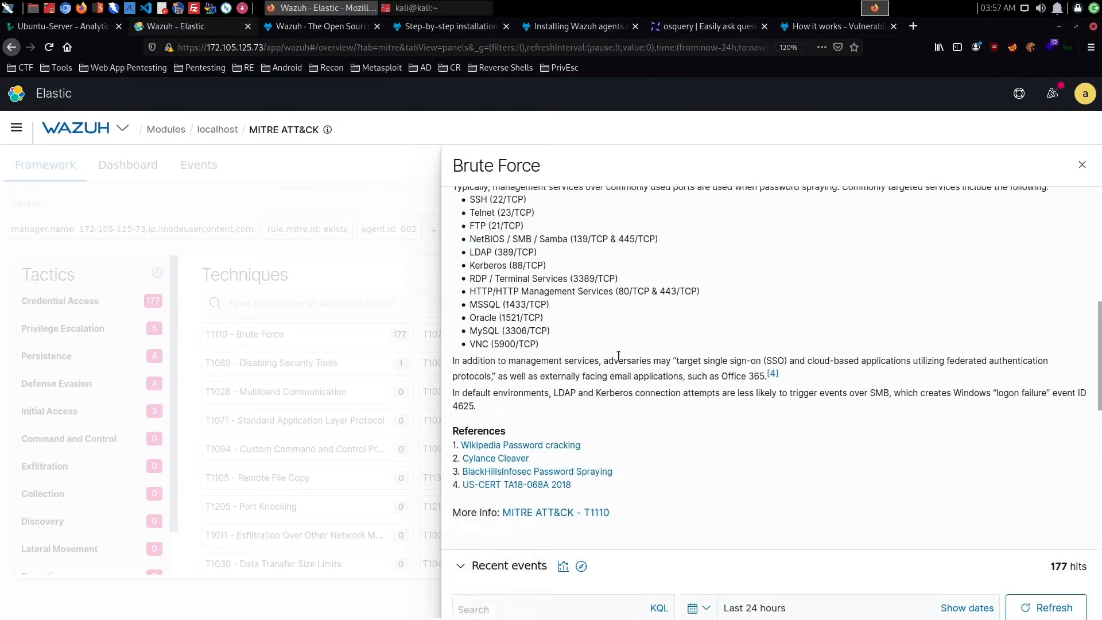
pyautogui.scroll(-3, 620, 359)
pyautogui.scroll(5, 619, 359)
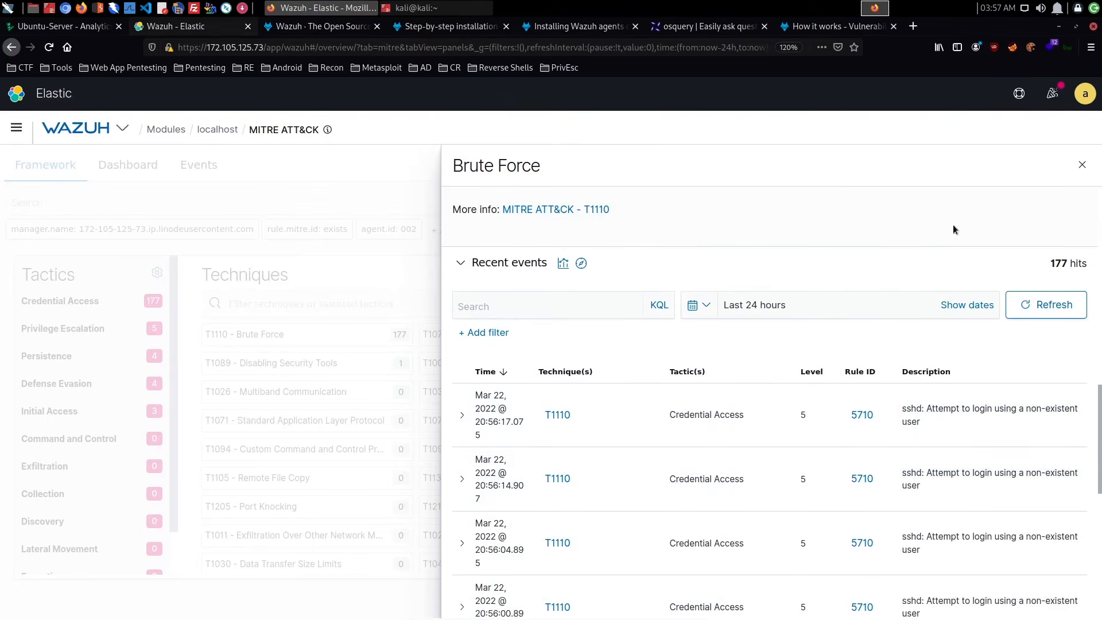
pyautogui.click(1081, 165)
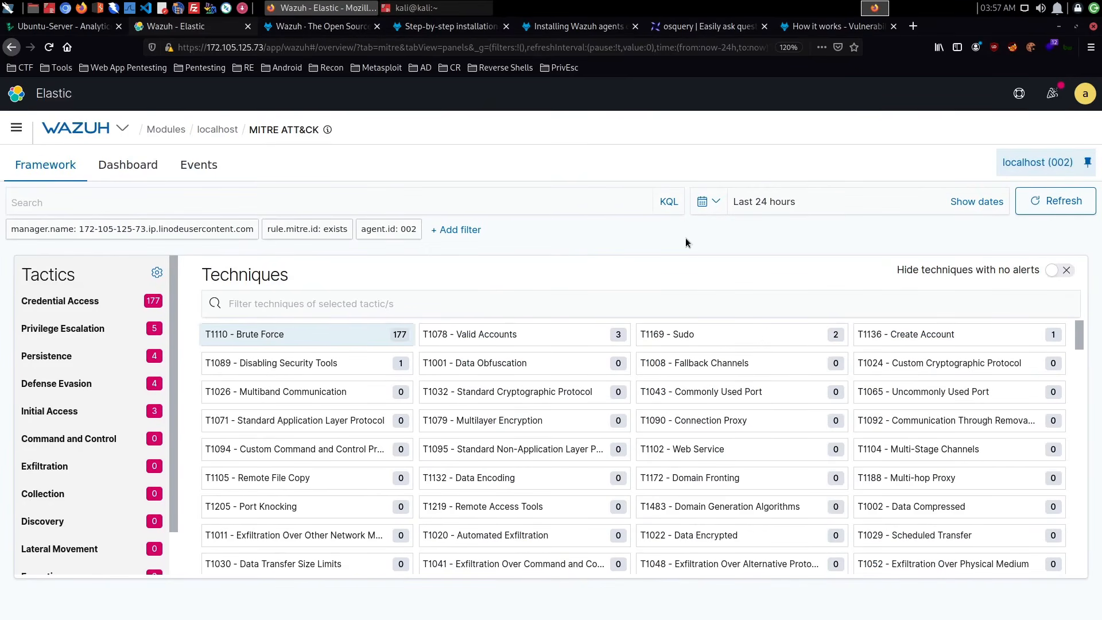
# - Return to the localhost agent summary and view the list of additional modules, including the regulatory compliance options
pyautogui.click(226, 133)
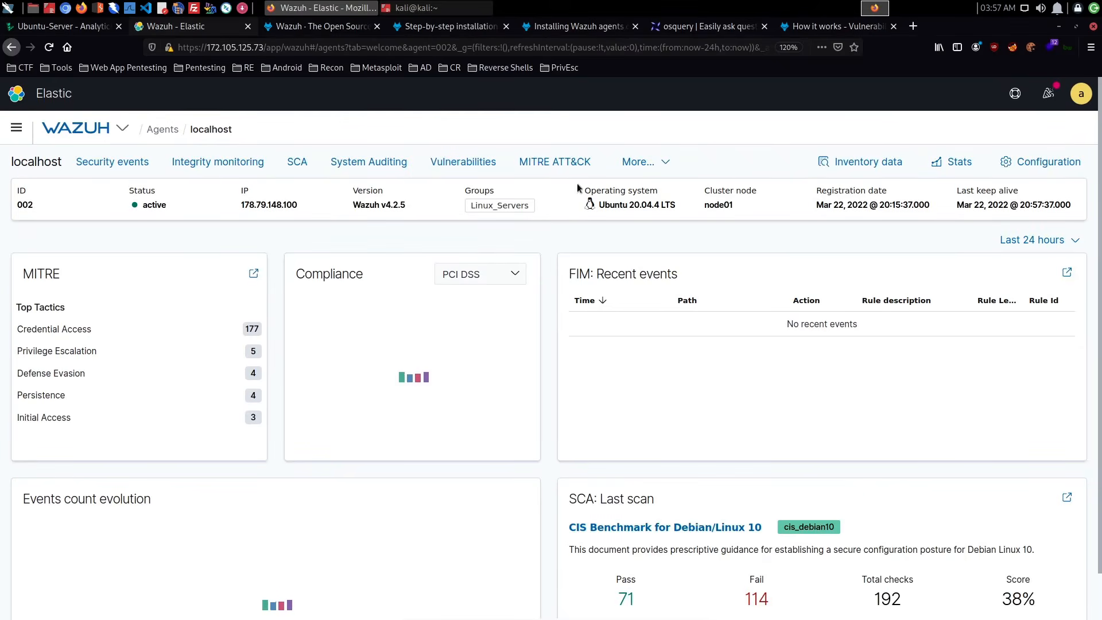
pyautogui.click(657, 167)
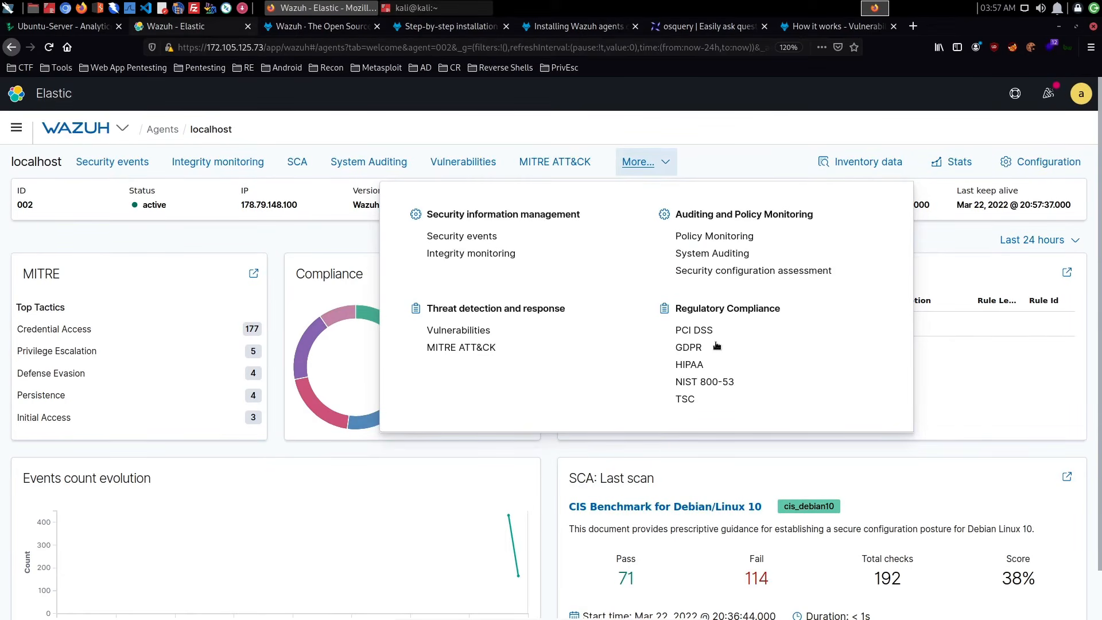
pyautogui.click(970, 416)
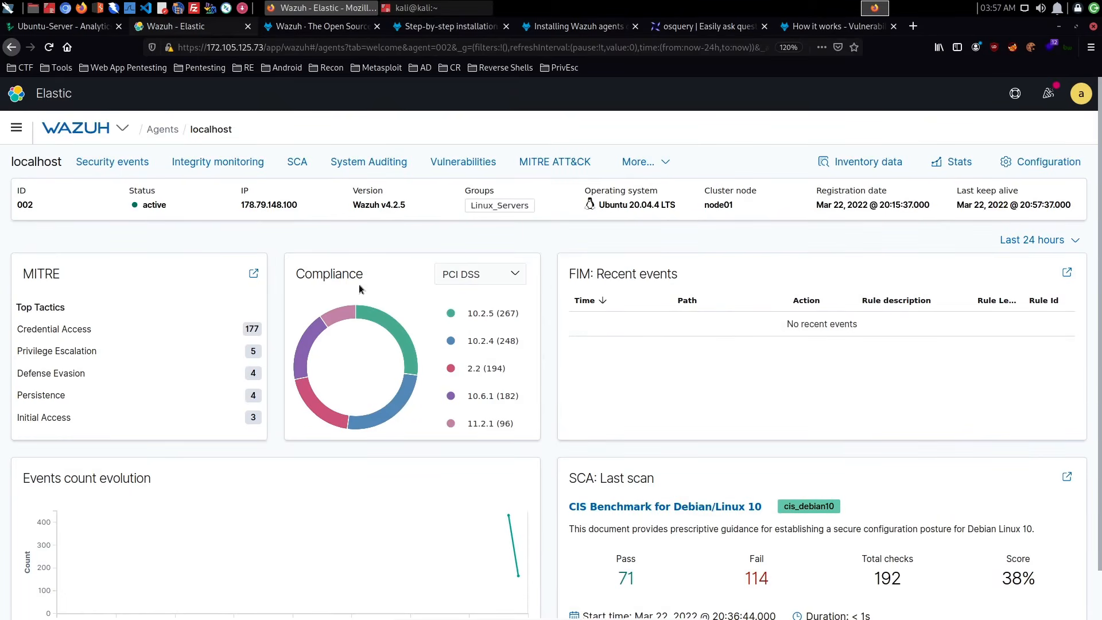
# - Examine the localhost summary's PCI DSS compliance chart, recent FIM events, events count evolution and last SCA scan
pyautogui.moveTo(295, 275); pyautogui.dragTo(415, 287)
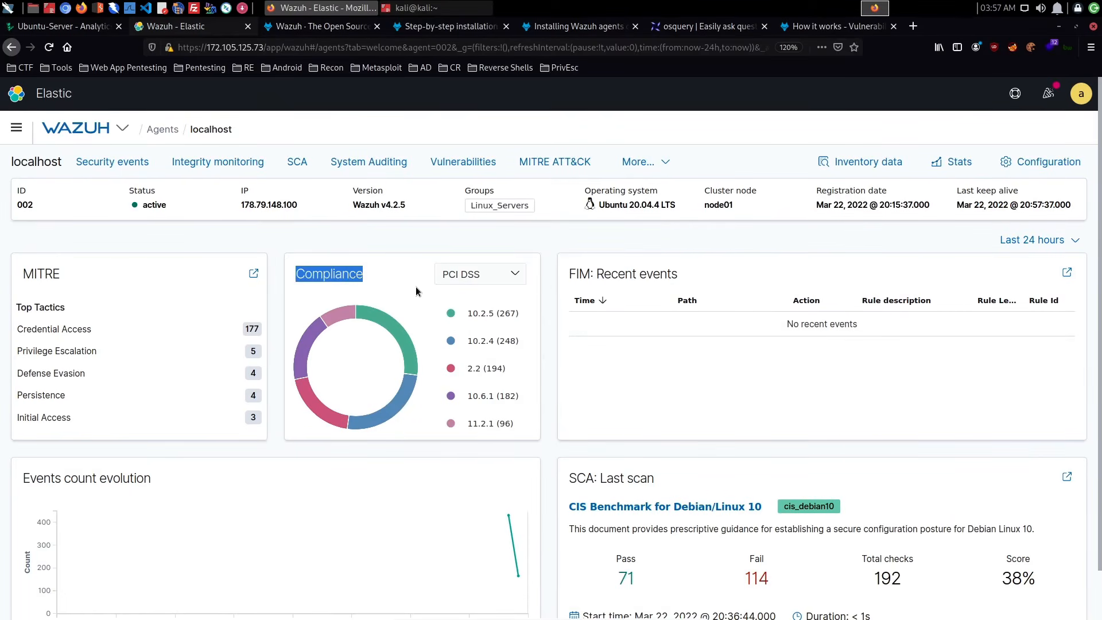
pyautogui.click(416, 287)
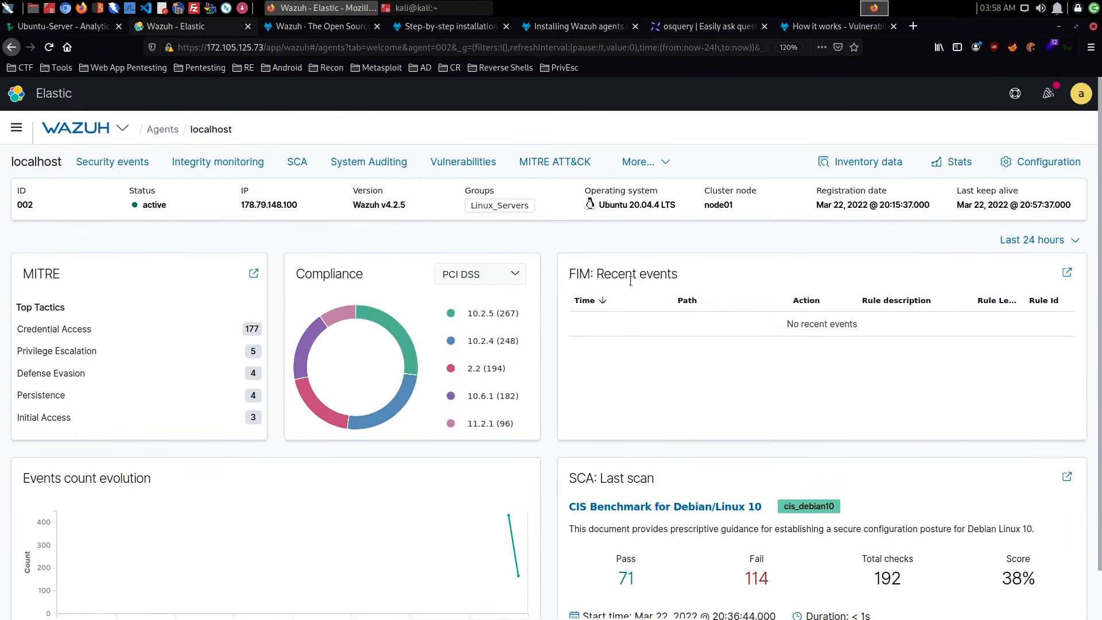
pyautogui.scroll(-1, 733, 325)
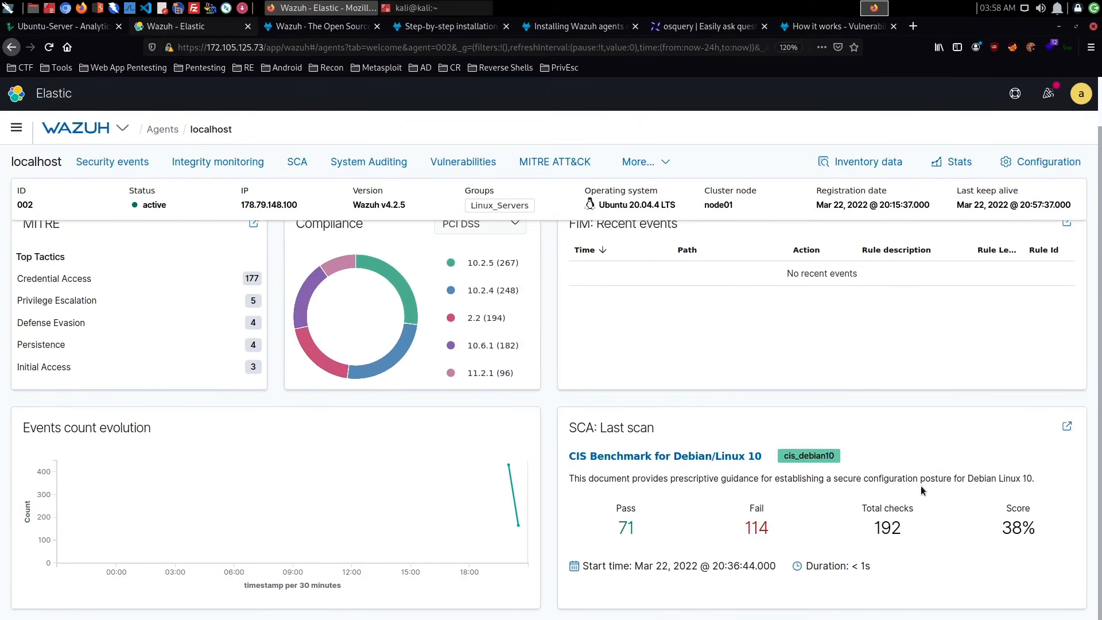
pyautogui.scroll(2, 939, 484)
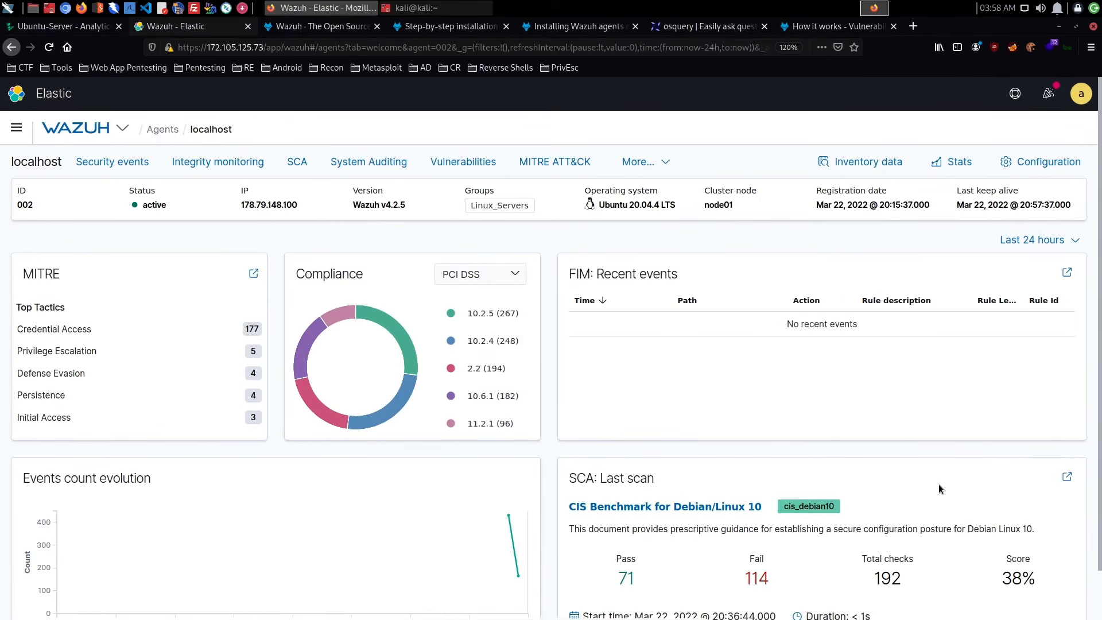
pyautogui.scroll(-2, 287, 459)
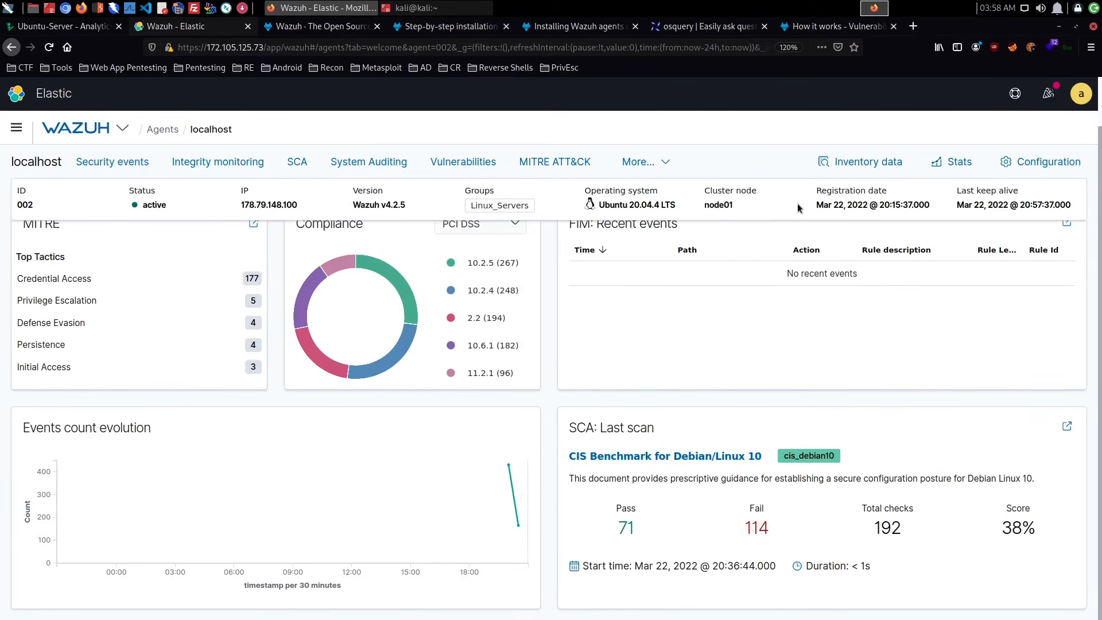
pyautogui.scroll(1, 952, 191)
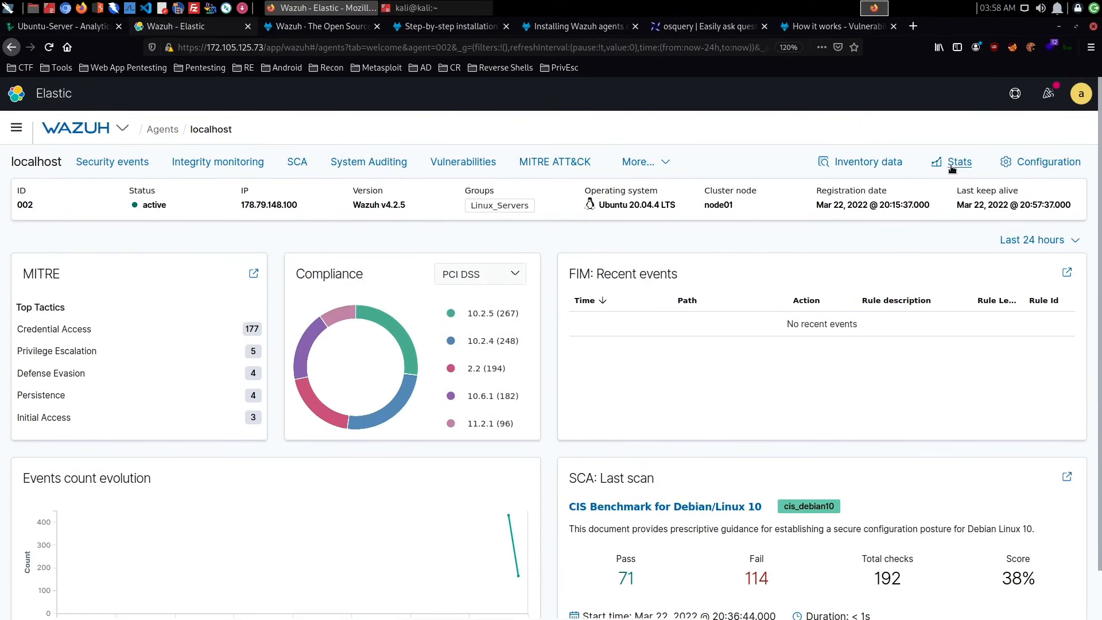
# - Open the localhost agent's stats, check the number of messages sent and return to the agent summary
pyautogui.click(950, 164)
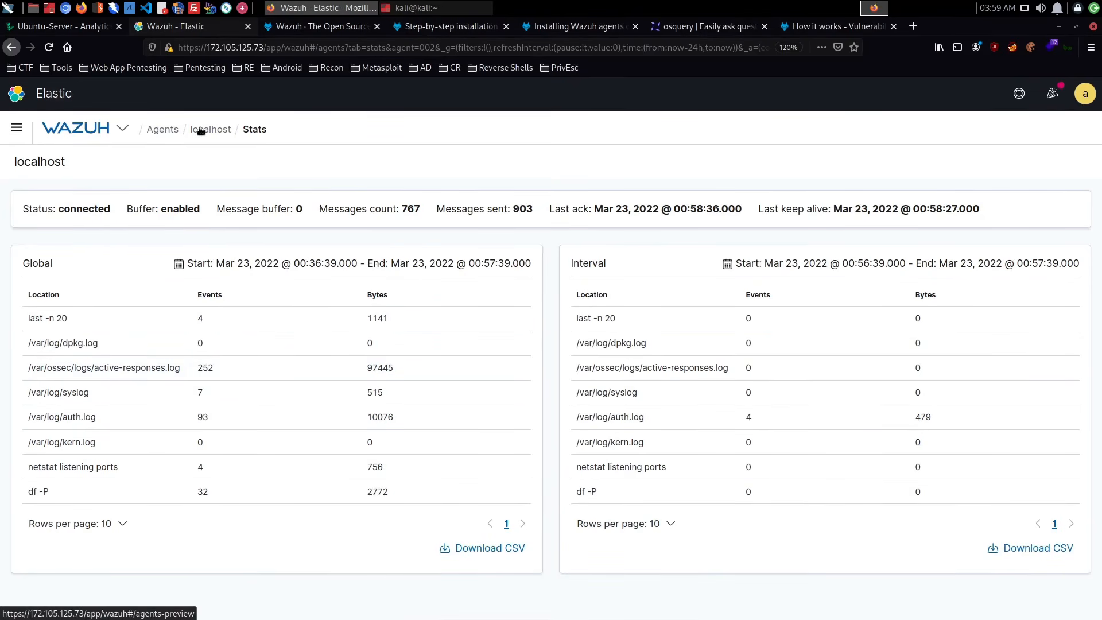
pyautogui.doubleClick(523, 207)
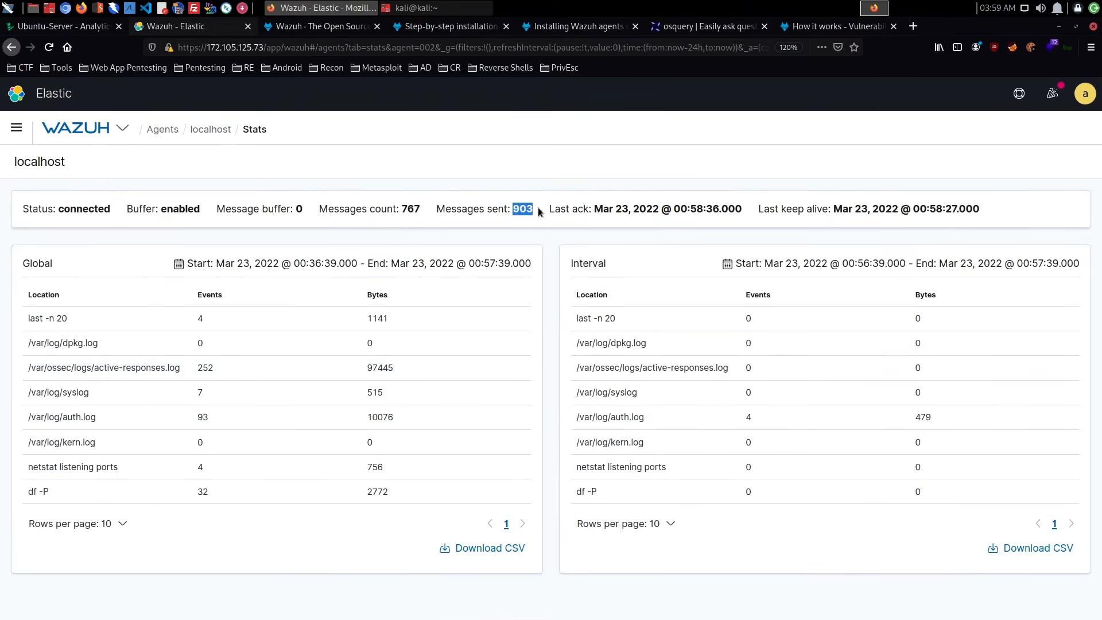
pyautogui.click(229, 130)
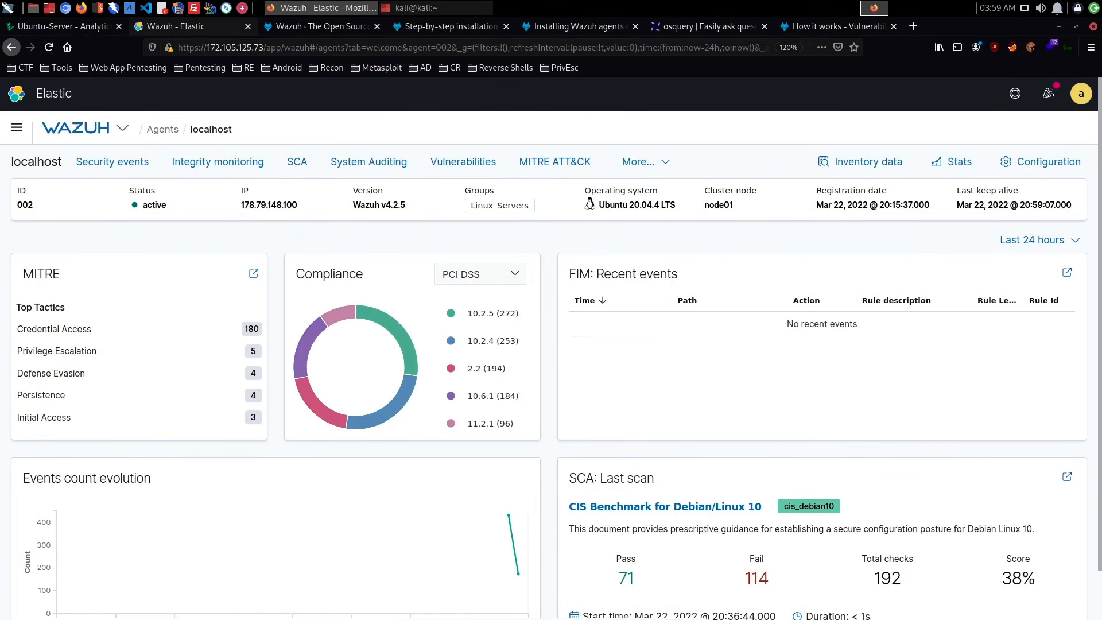
# - Open the Win7-PC agent from the agents list and look over its summary page
pyautogui.click(166, 130)
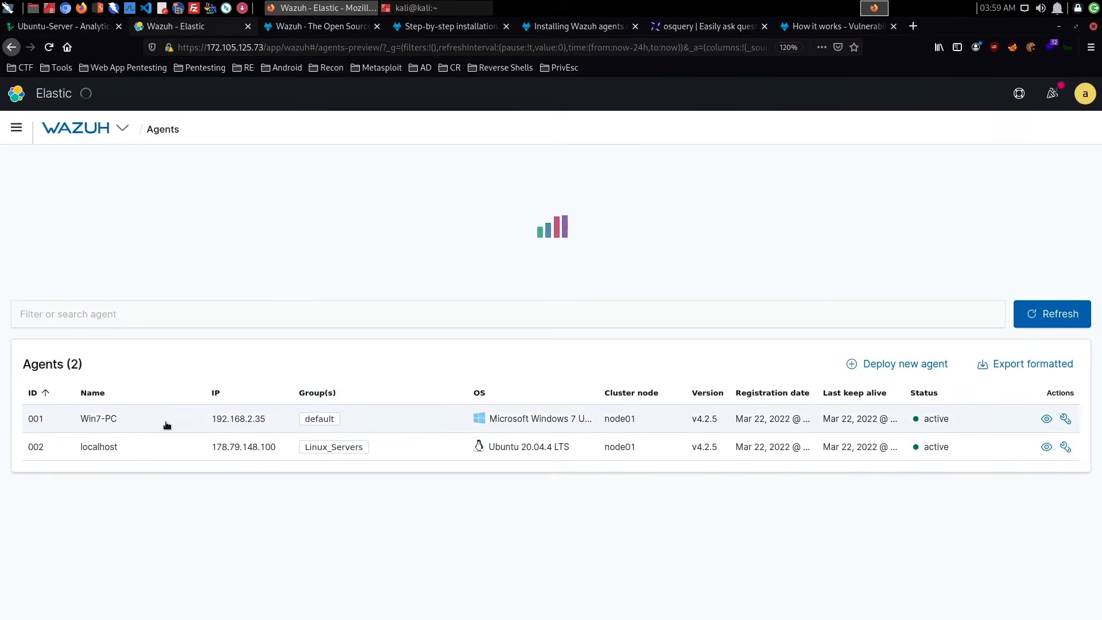
pyautogui.click(110, 421)
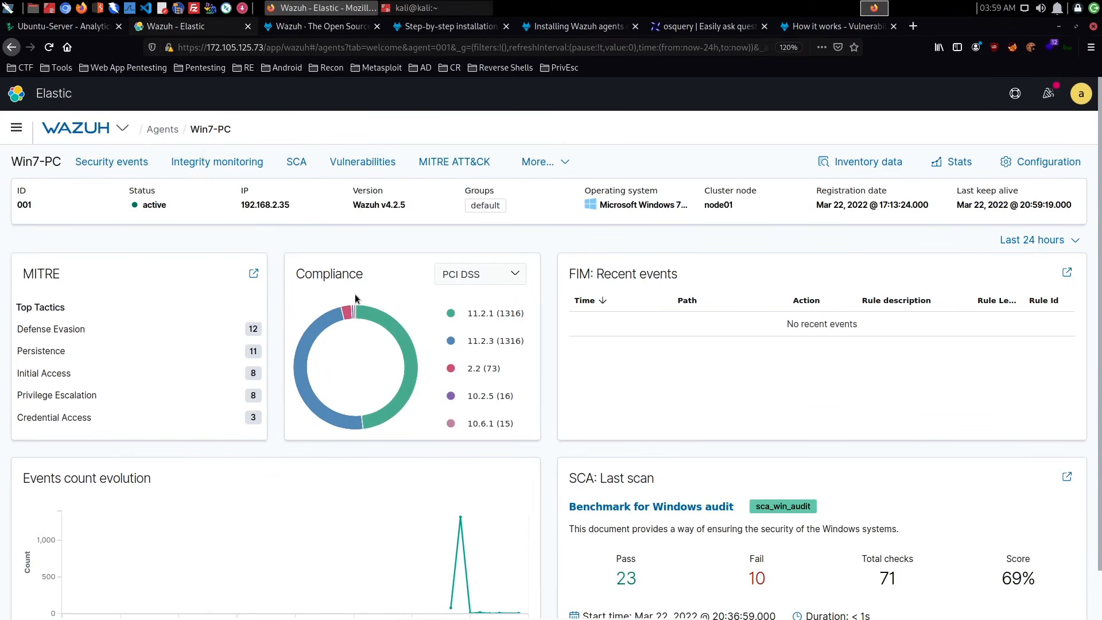
pyautogui.scroll(-1, 355, 296)
pyautogui.scroll(1, 356, 295)
# - Open Win7-PC's security events and look through the dashboard down to the first page of the security alerts table
pyautogui.click(150, 163)
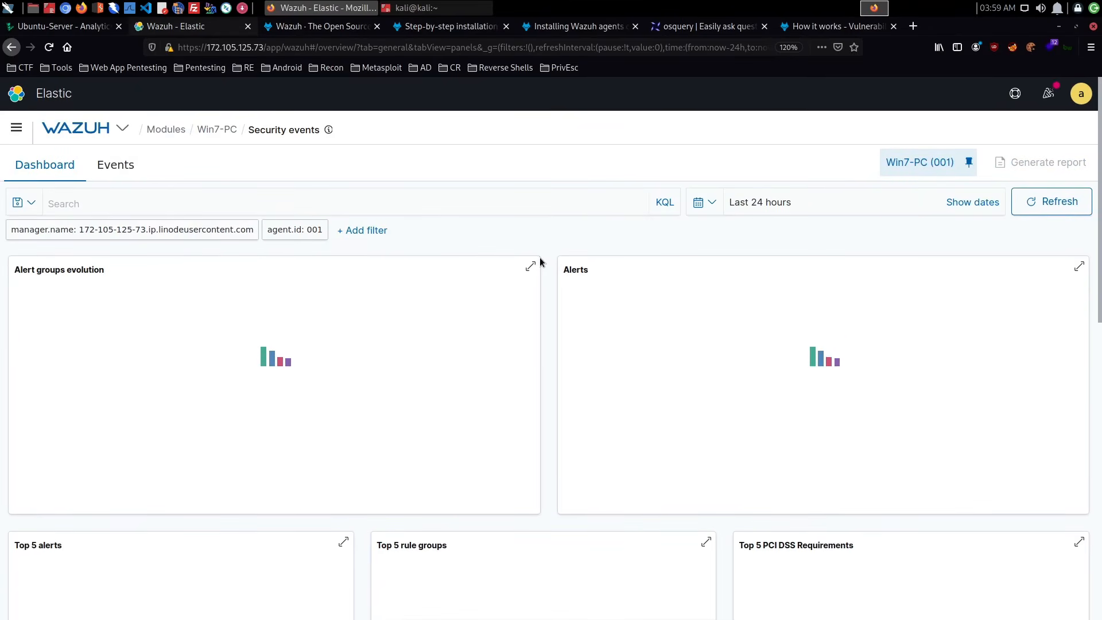
pyautogui.scroll(-3, 539, 259)
pyautogui.scroll(-8, 539, 273)
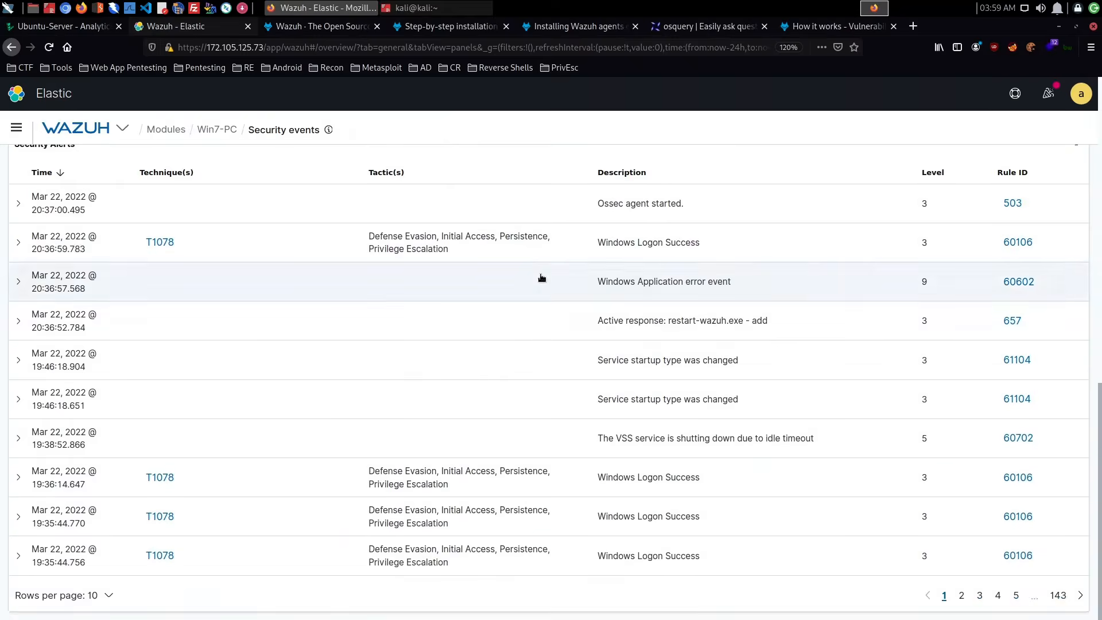
pyautogui.scroll(2, 542, 278)
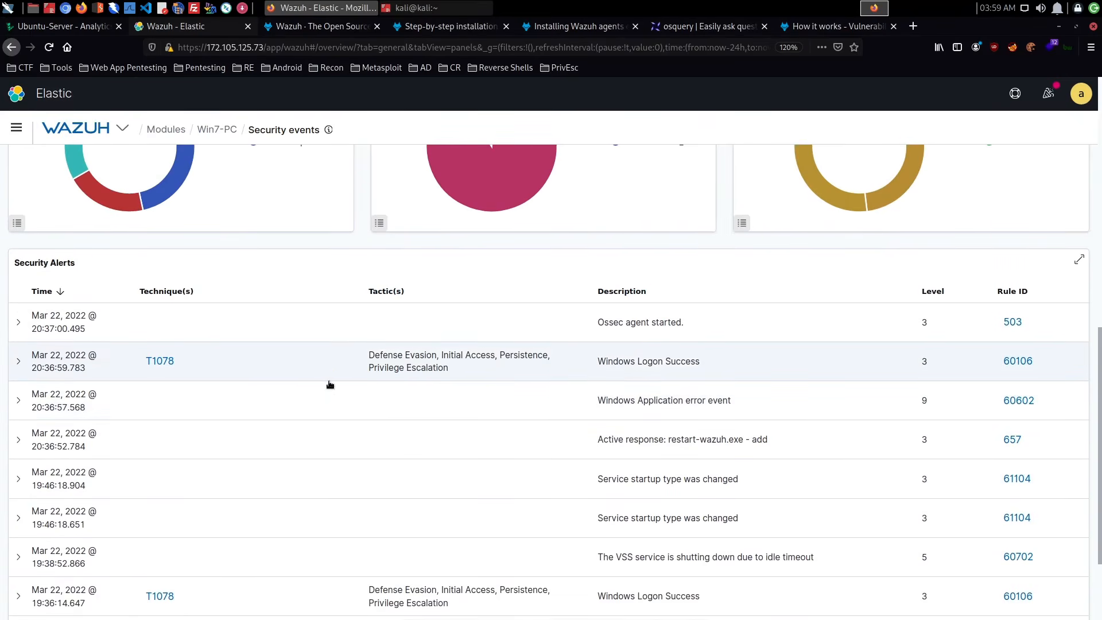
pyautogui.scroll(-2, 602, 379)
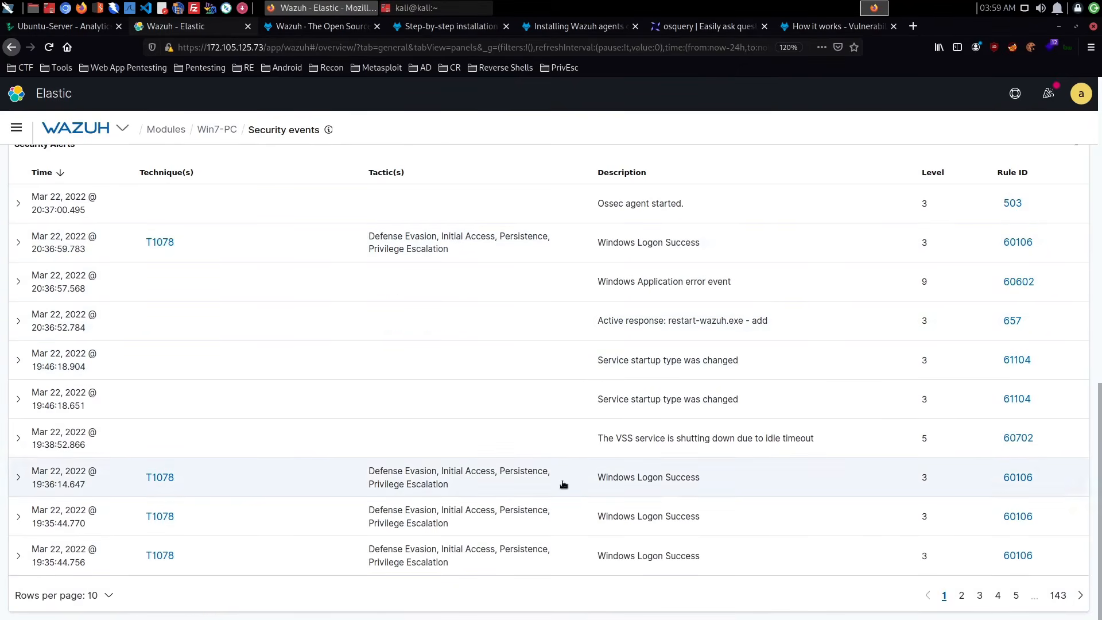
# - Go to page 3 of the security alerts and inspect the details of the 18:39:10.666 "User account enabled or created" alert
pyautogui.click(961, 596)
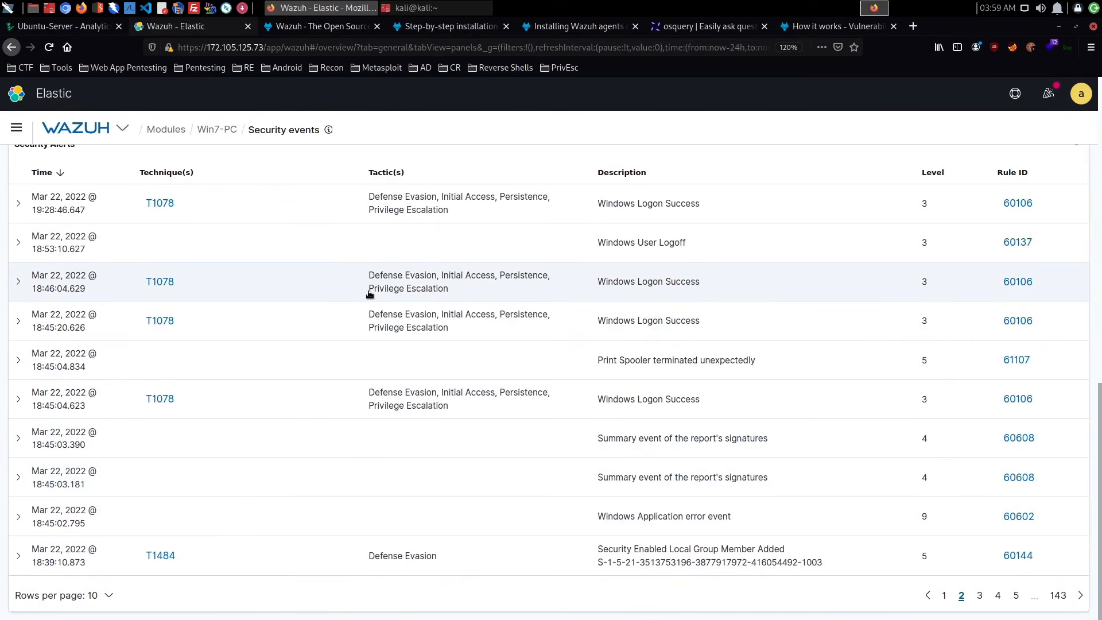
pyautogui.click(979, 595)
pyautogui.scroll(-5, 628, 459)
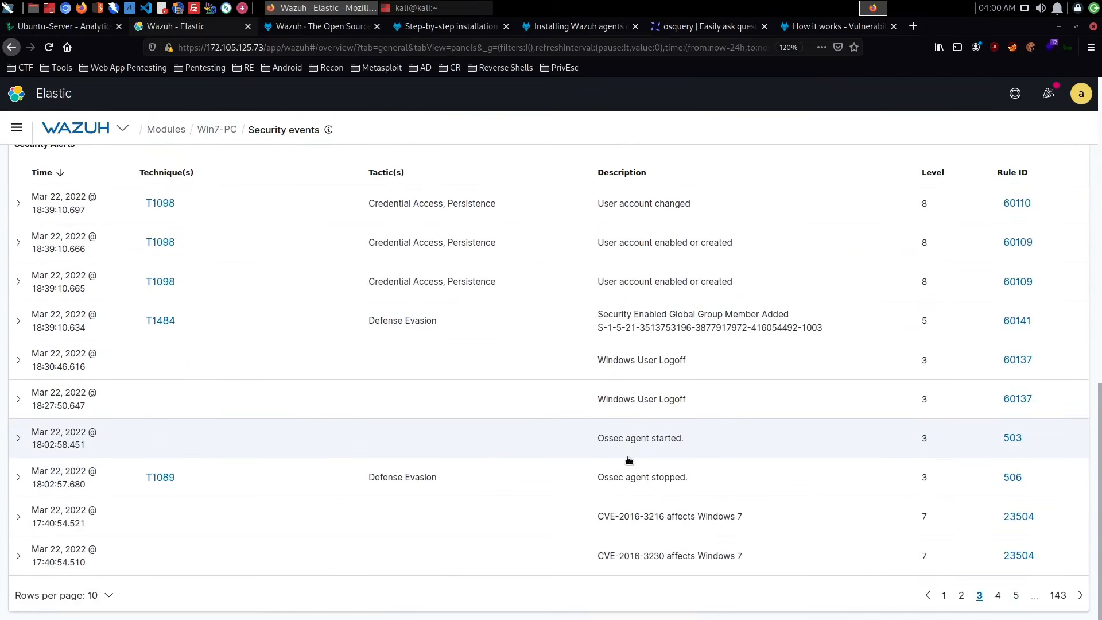
pyautogui.click(19, 243)
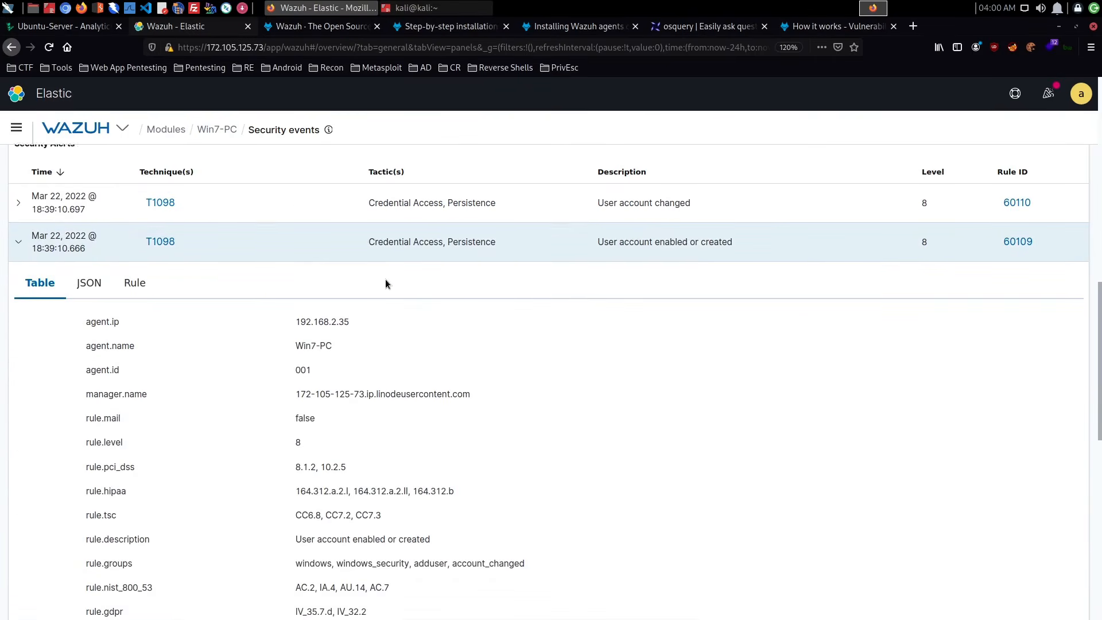
pyautogui.scroll(-7, 384, 279)
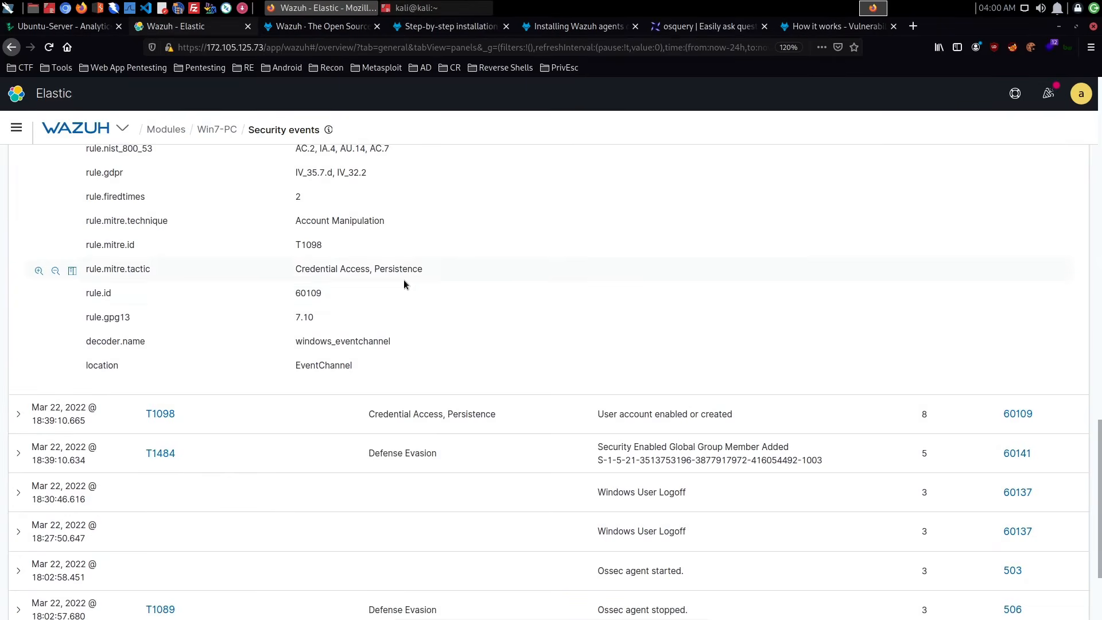
pyautogui.scroll(10, 403, 281)
pyautogui.scroll(5, 409, 284)
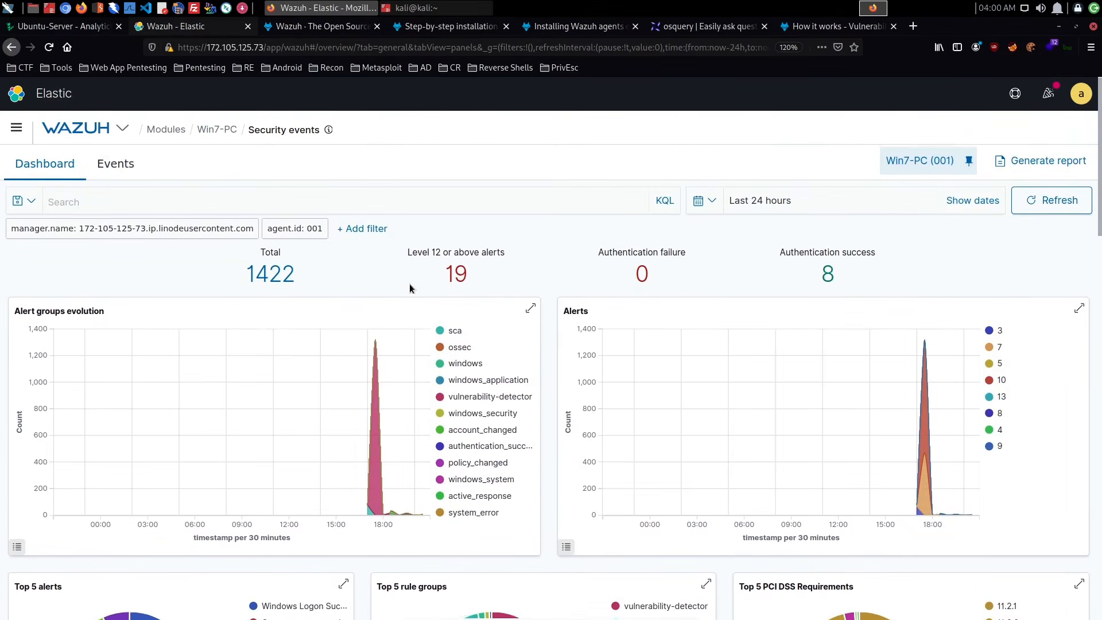
# - Check Win7-PC's security events list and return through the agents overview to the localhost agent's summary
pyautogui.click(112, 175)
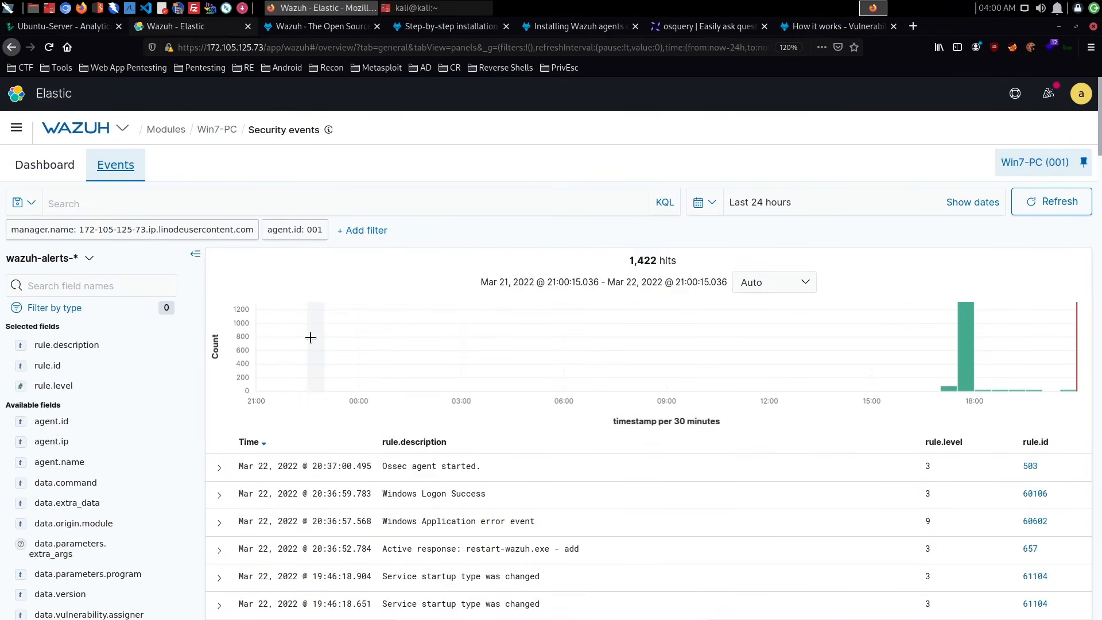
pyautogui.click(167, 127)
pyautogui.click(282, 195)
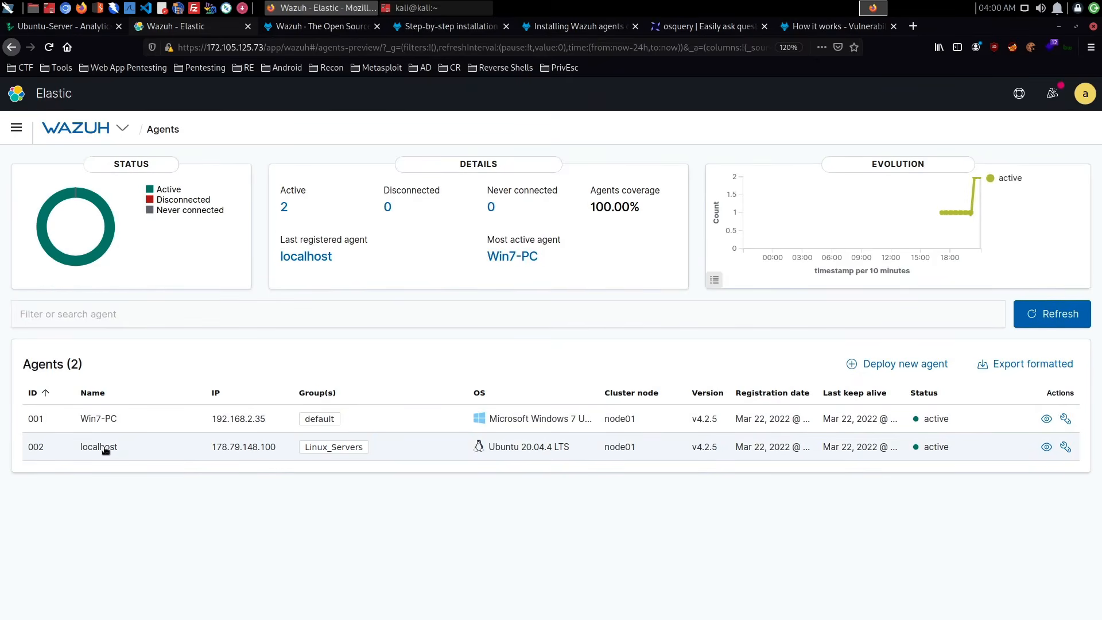
pyautogui.click(105, 449)
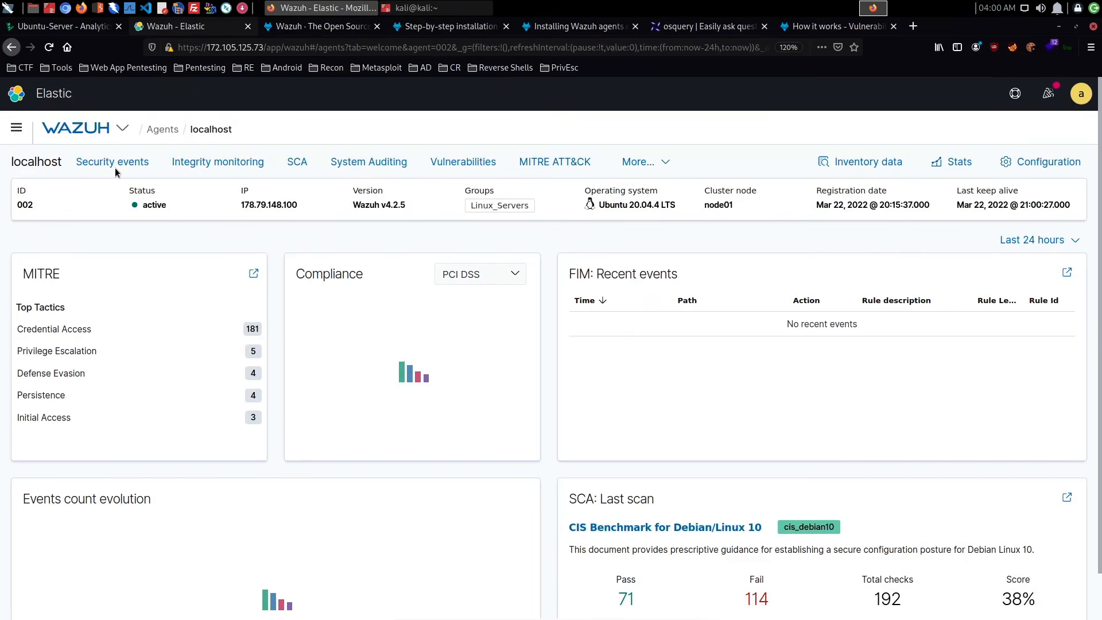
# - Open localhost's security events, filter them to level 12 or above alerts and review the matching security alerts
pyautogui.click(114, 166)
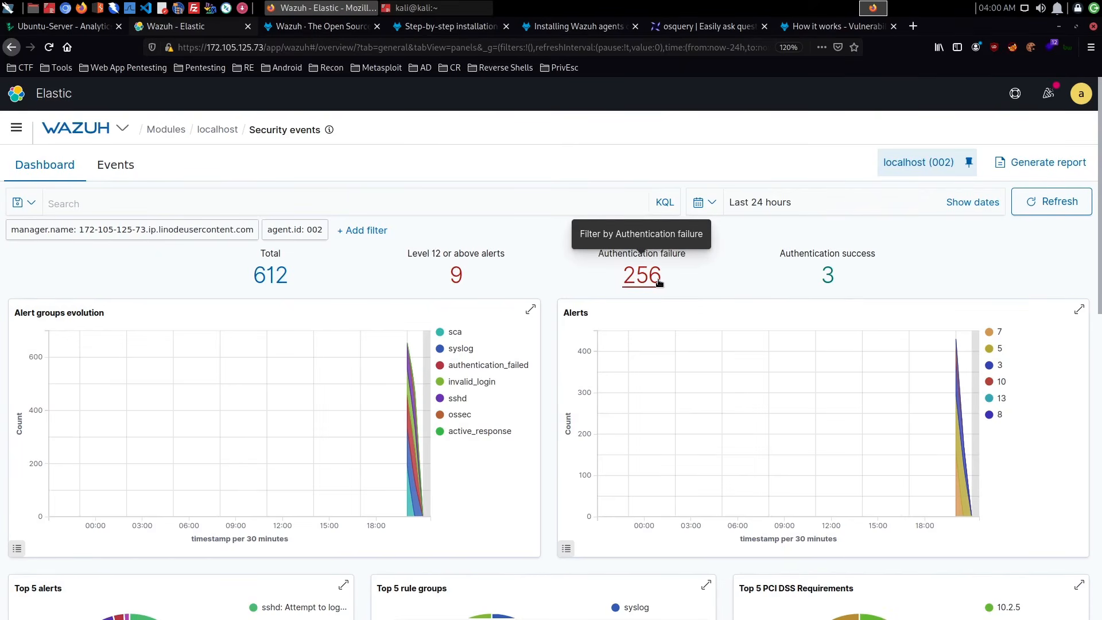
pyautogui.click(458, 280)
pyautogui.scroll(-10, 458, 280)
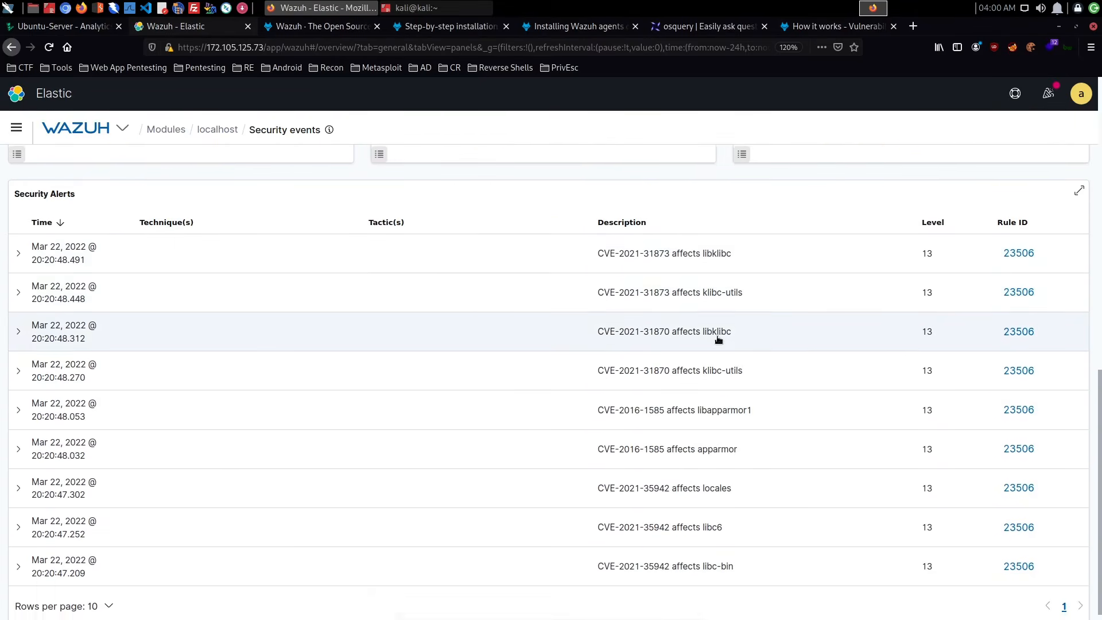
pyautogui.scroll(10, 696, 347)
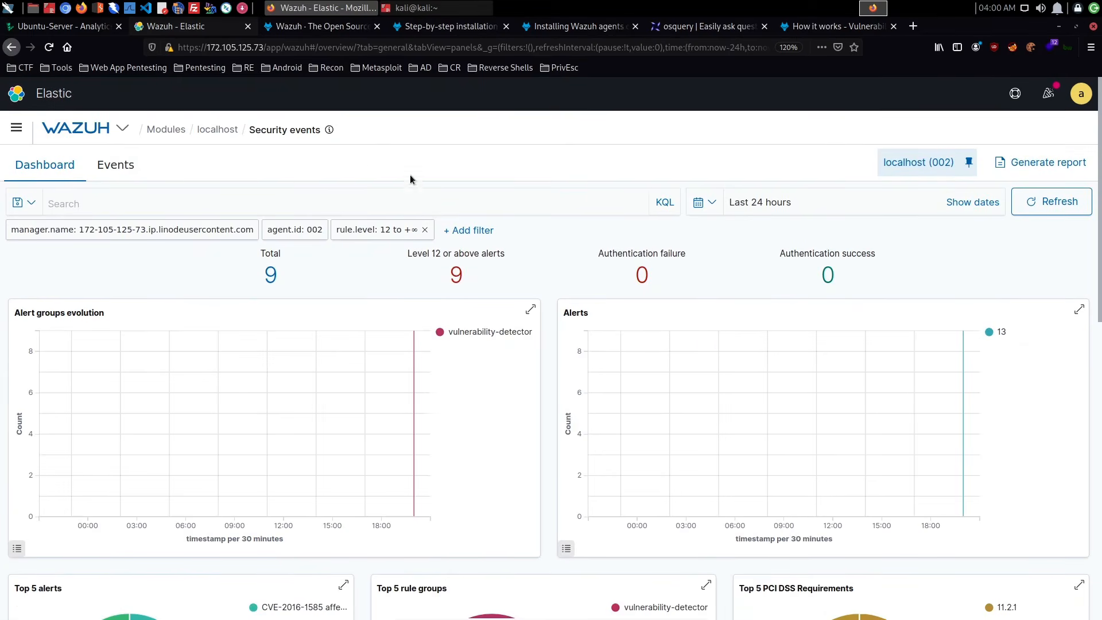
# - Replace the rule.level filter with the authentication failure filter and review the matching security alerts
pyautogui.click(424, 229)
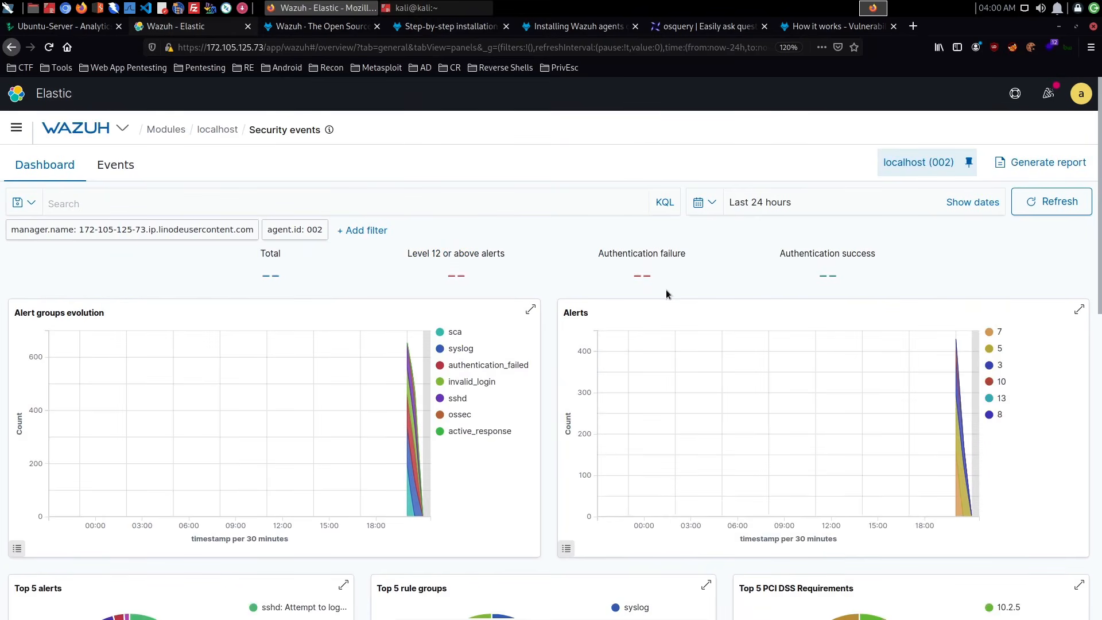
pyautogui.click(651, 277)
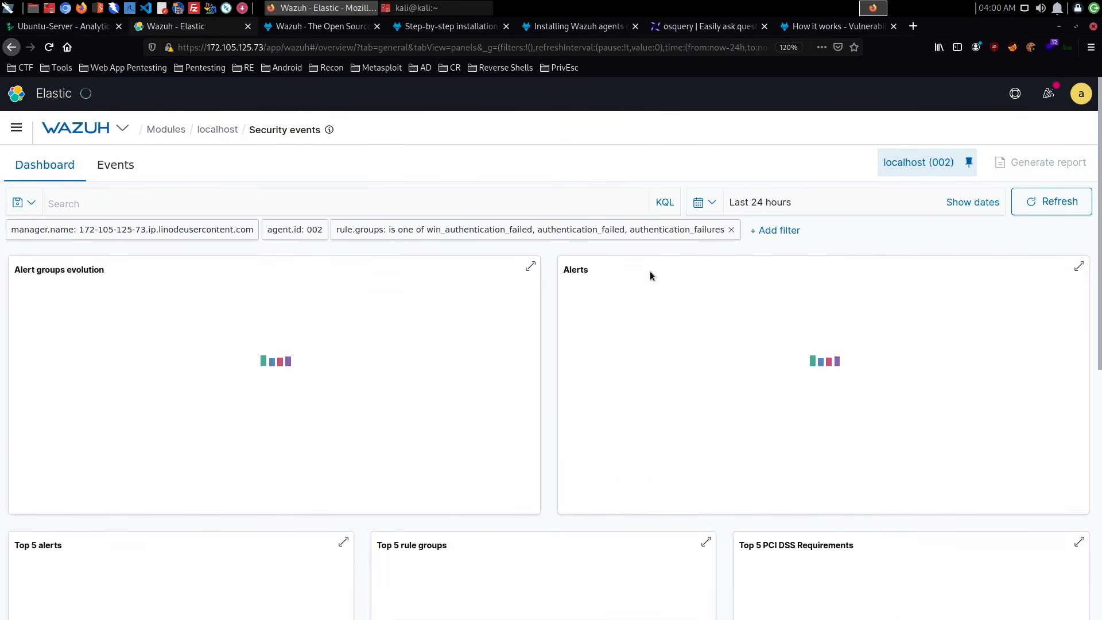
pyautogui.scroll(-10, 651, 275)
pyautogui.scroll(-2, 650, 275)
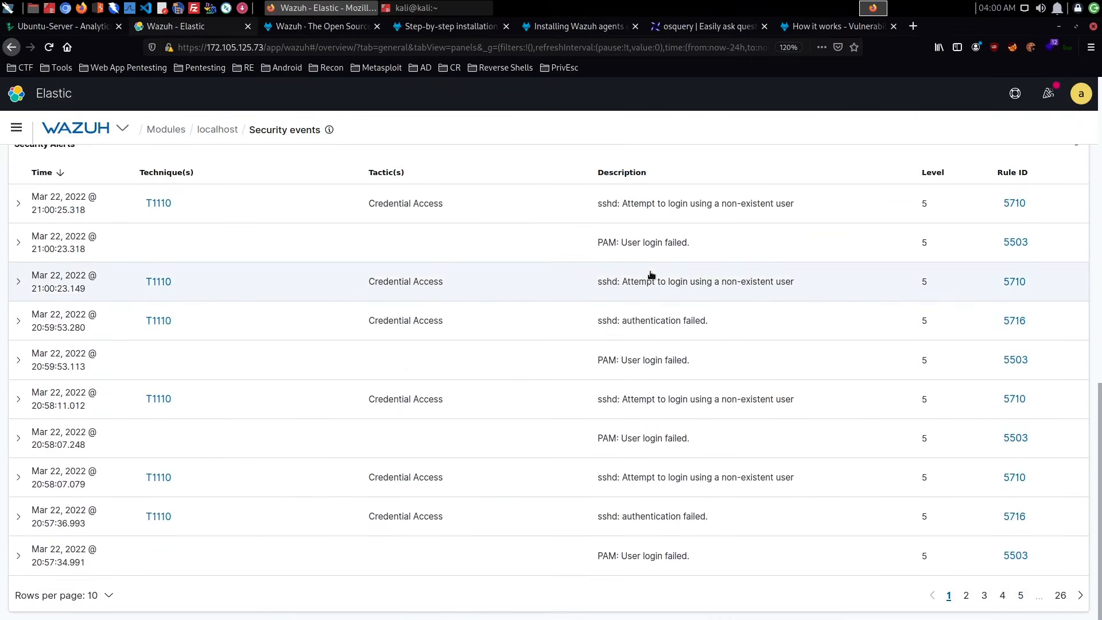
pyautogui.scroll(12, 246, 241)
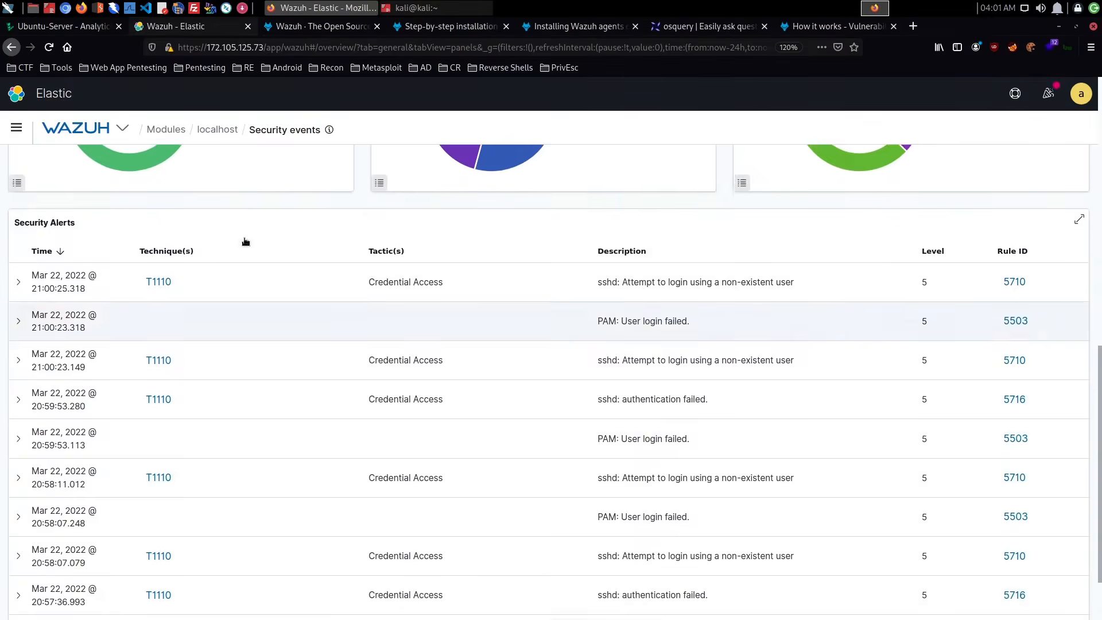
# - Open localhost's security events list and add a filter where rule.id is 5710
pyautogui.click(113, 169)
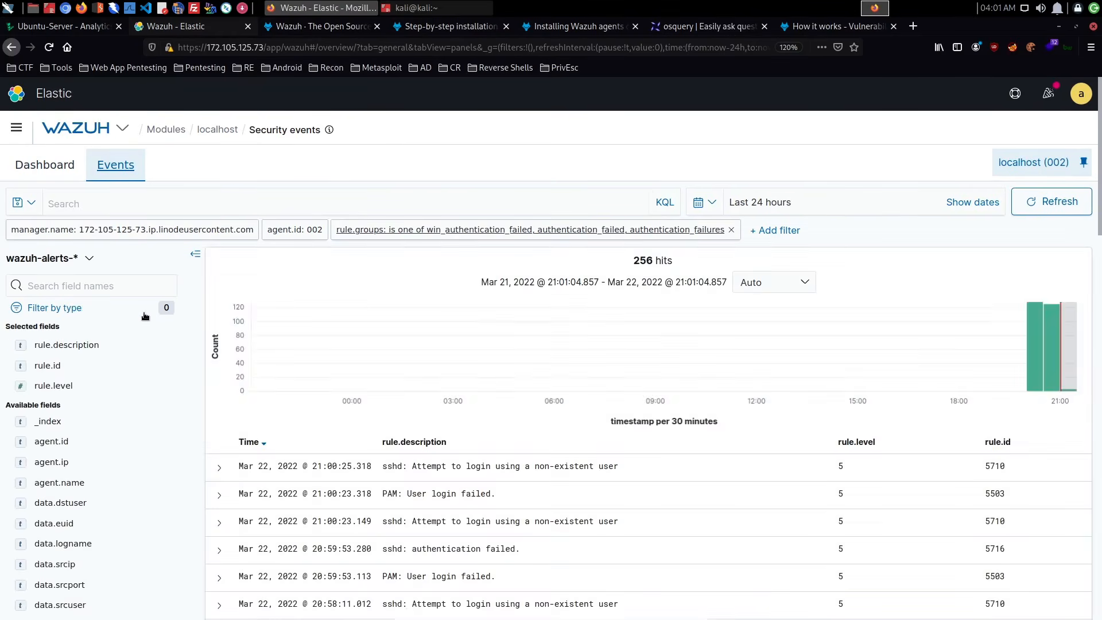
pyautogui.click(776, 231)
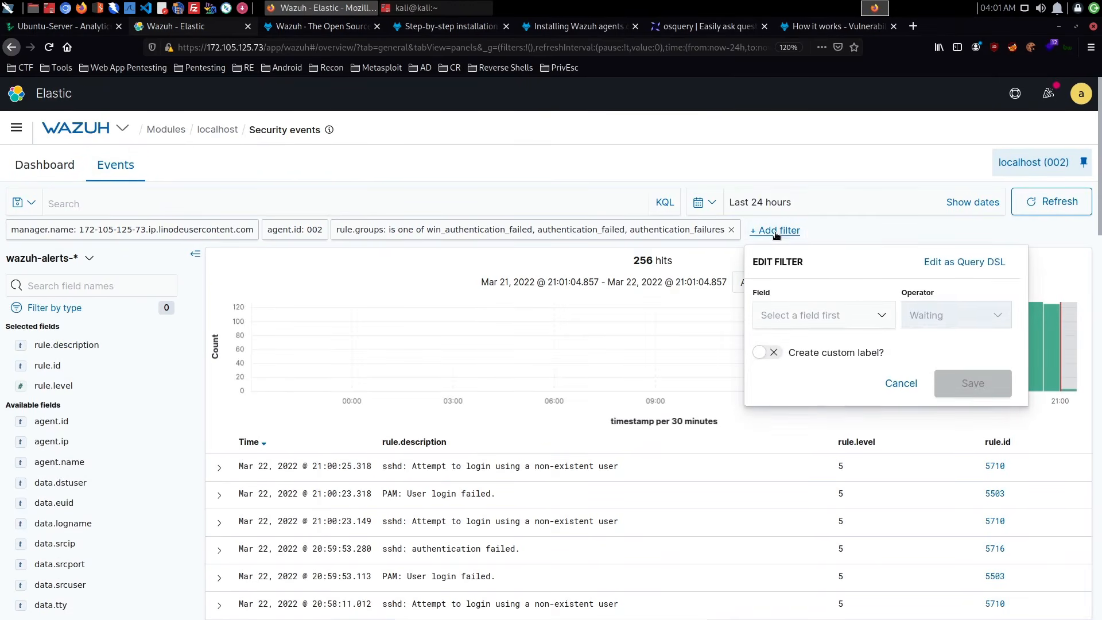
pyautogui.click(817, 317)
pyautogui.write('rule')
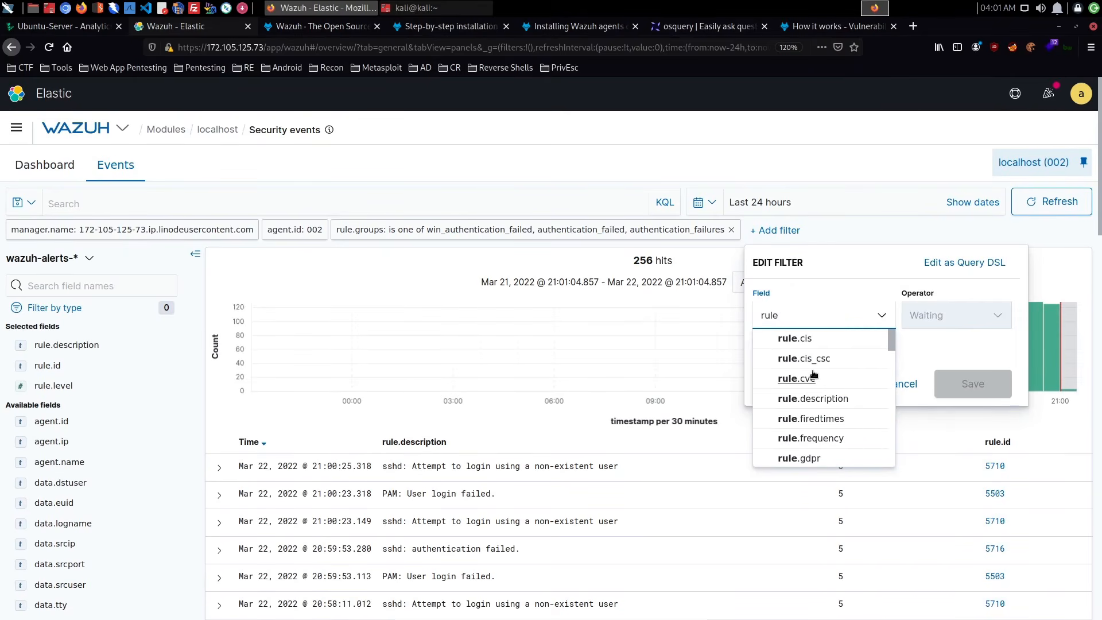
pyautogui.write('.id')
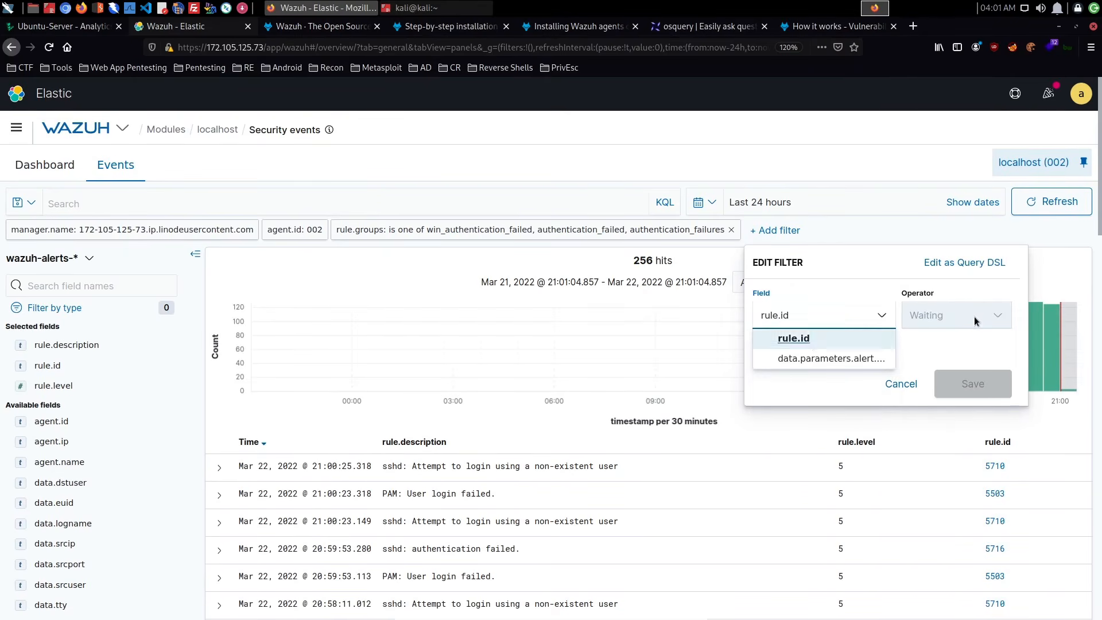
pyautogui.click(973, 315)
pyautogui.click(970, 338)
pyautogui.click(824, 355)
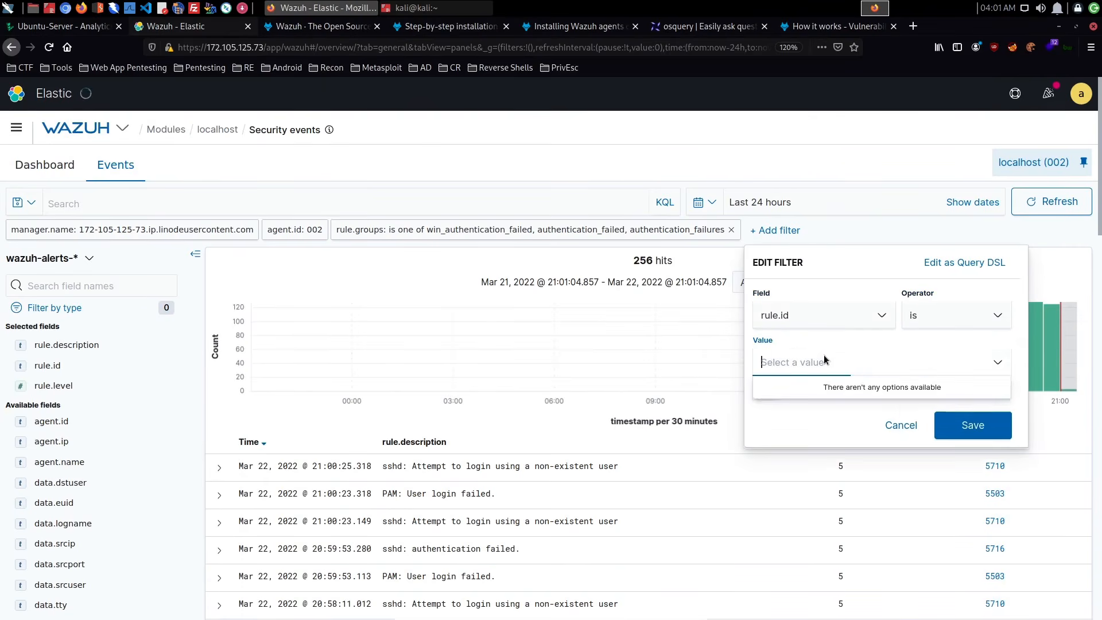
pyautogui.write('7')
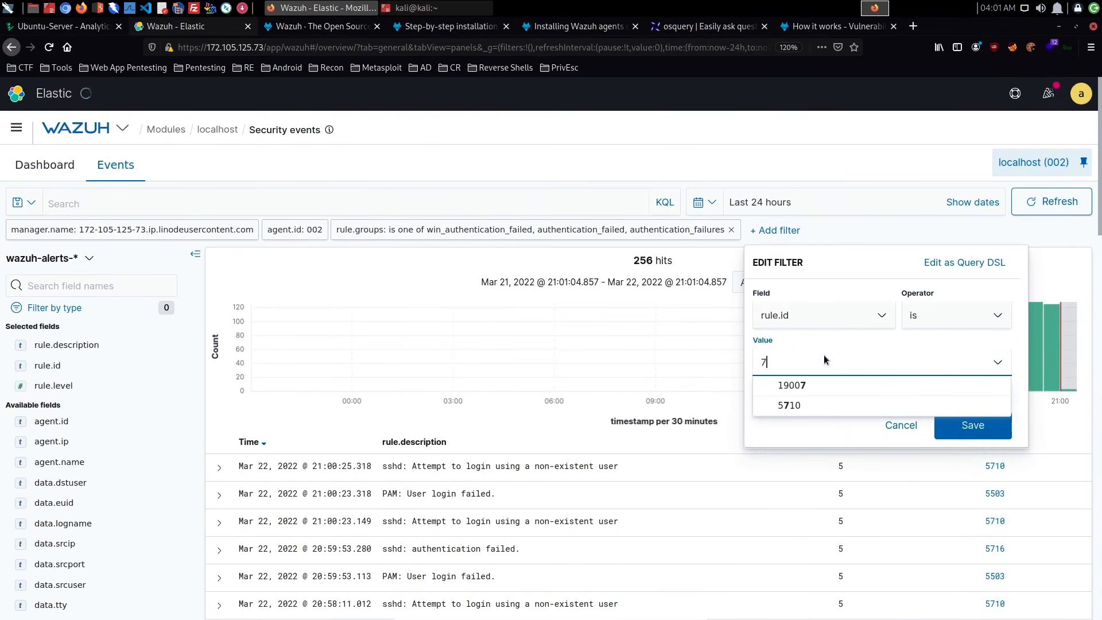
pyautogui.press('BackSpace')
pyautogui.write('5710')
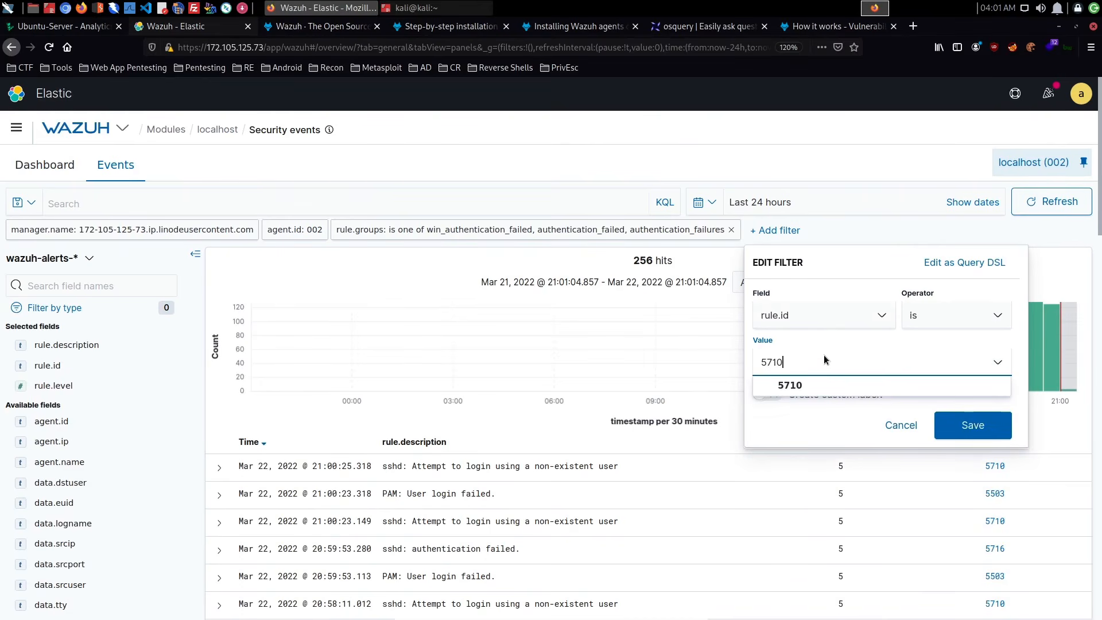
pyautogui.click(826, 384)
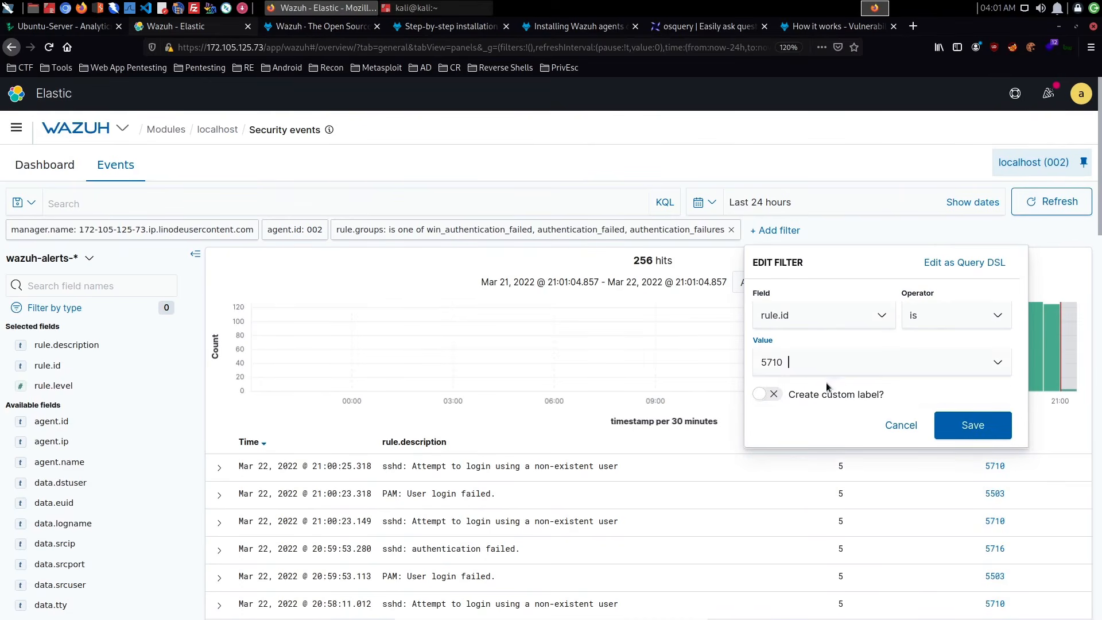
pyautogui.click(967, 428)
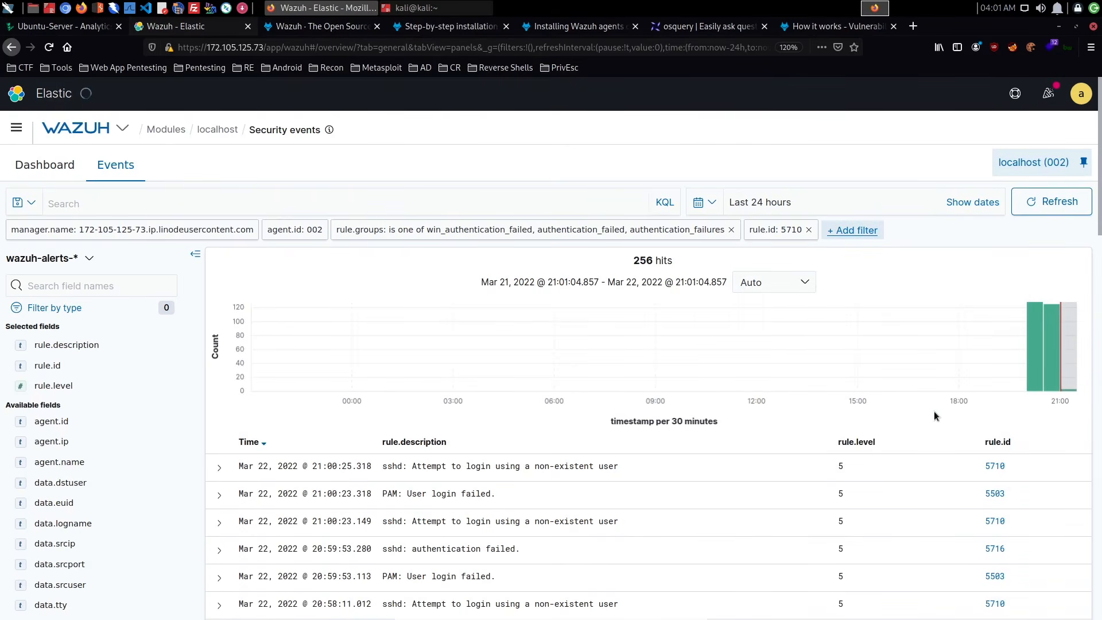
# - Add the GeoLocation.location field as a column in the filtered events list
pyautogui.scroll(-3, 132, 436)
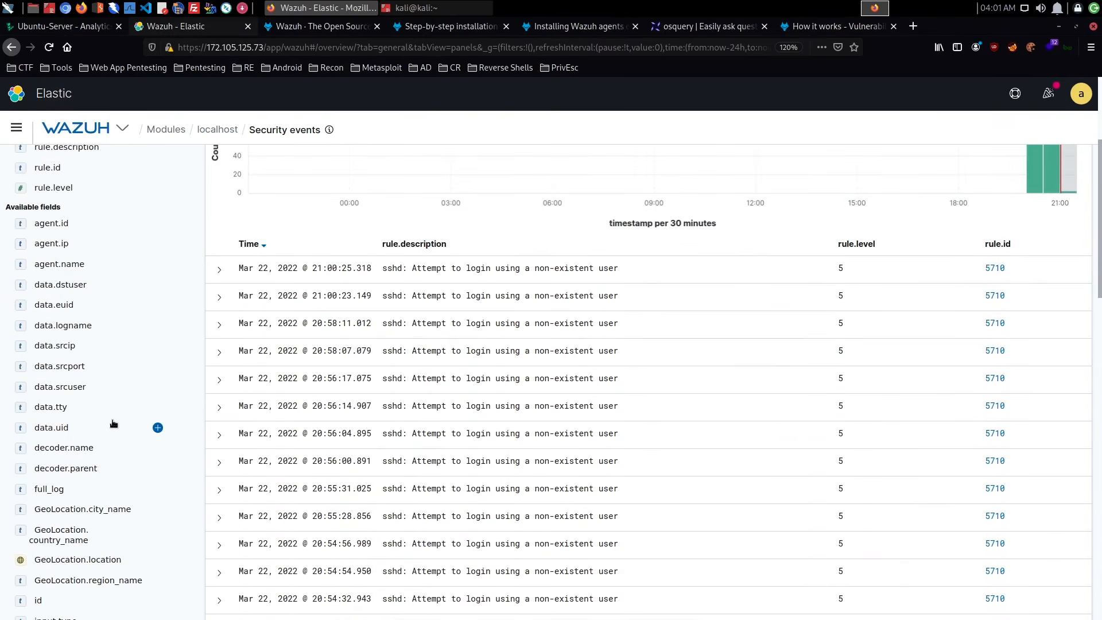
pyautogui.scroll(-3, 117, 325)
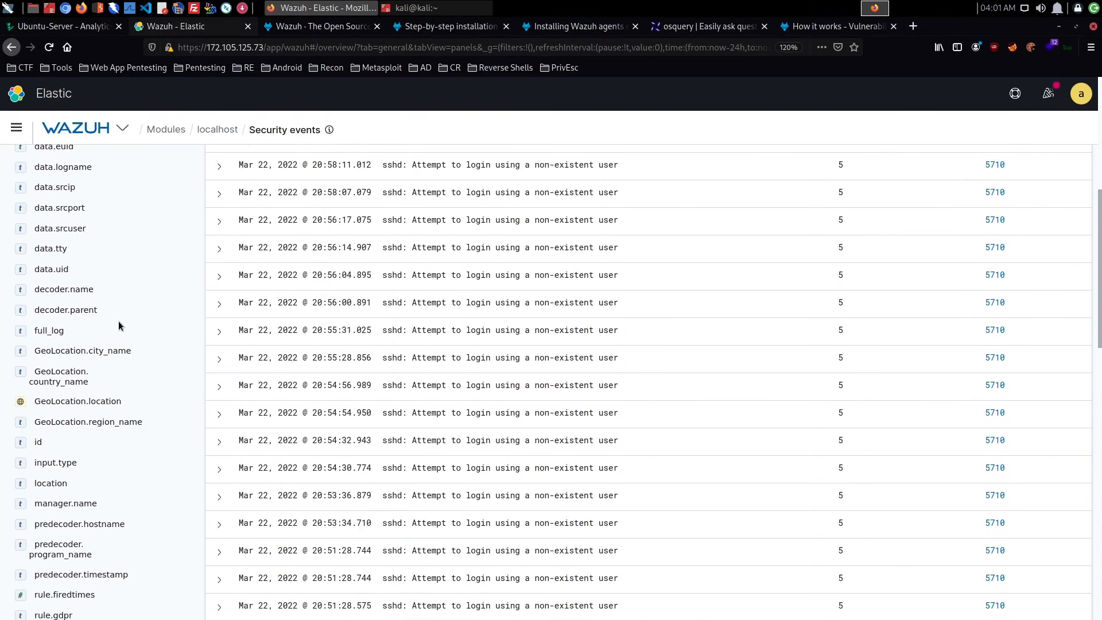
pyautogui.moveTo(139, 404)
pyautogui.scroll(4, 578, 389)
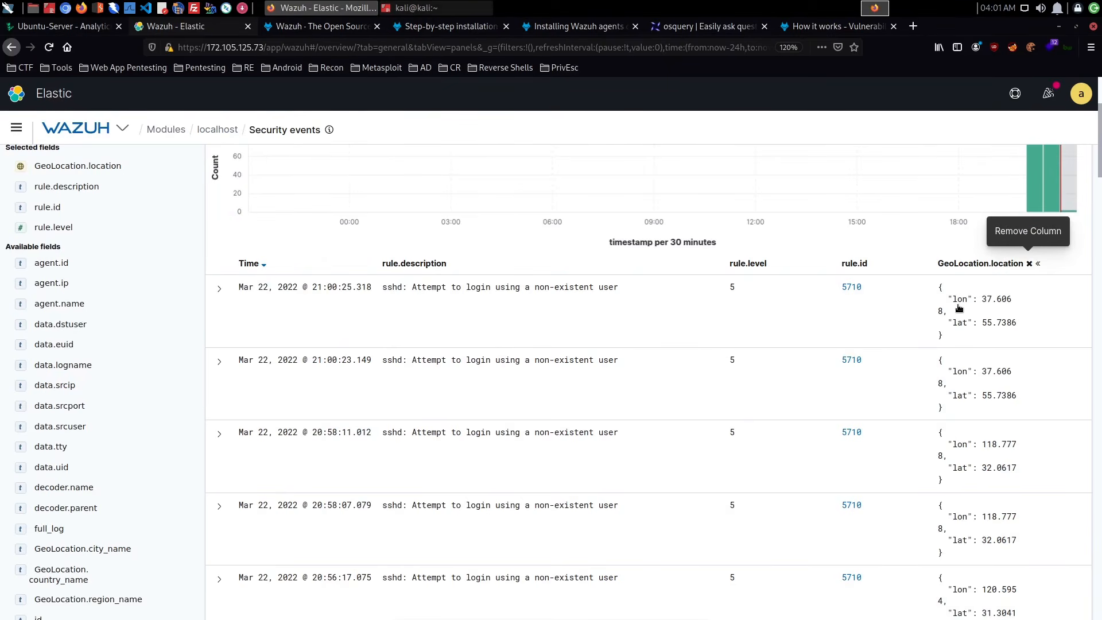
# - Show GeoLocation.country_name as the only geolocation column and look through the source countries of the login attempts
pyautogui.scroll(-3, 105, 459)
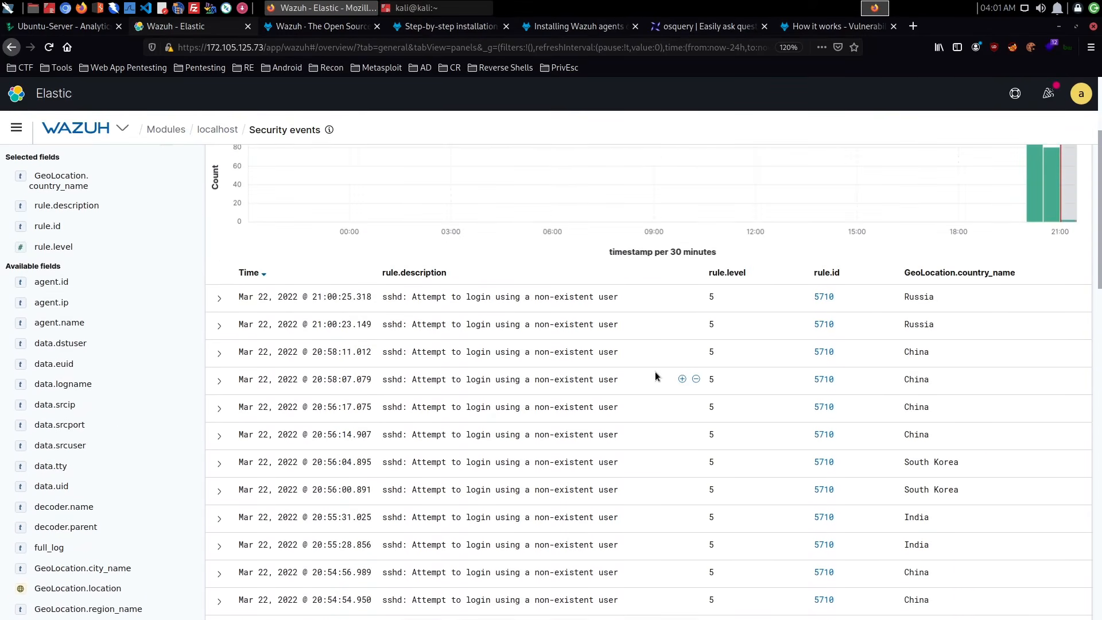
pyautogui.scroll(-6, 655, 372)
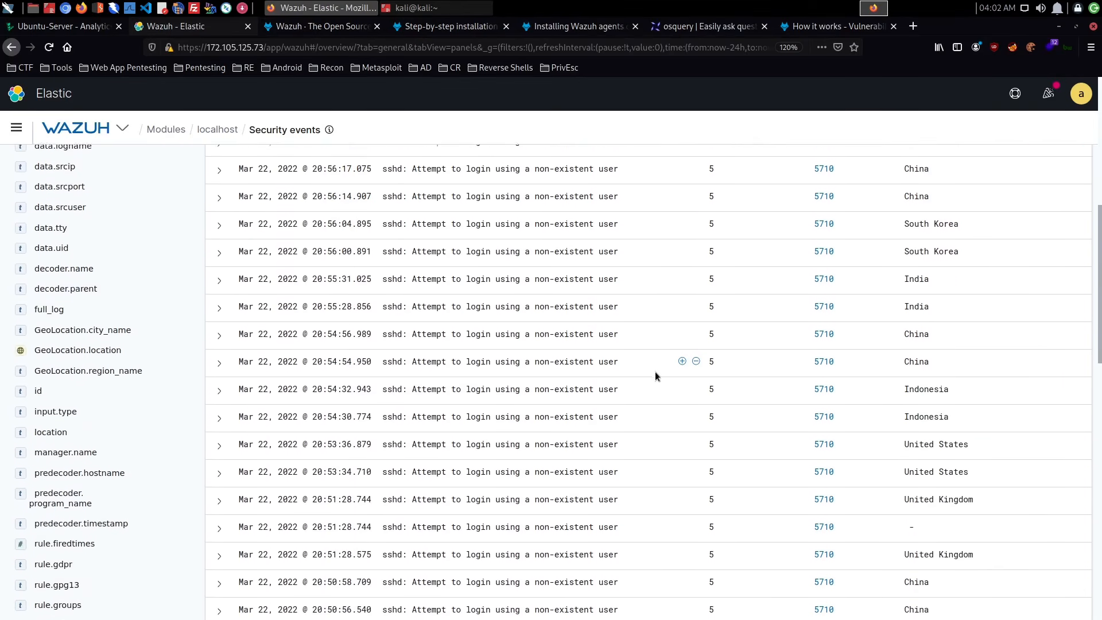
pyautogui.scroll(-5, 657, 376)
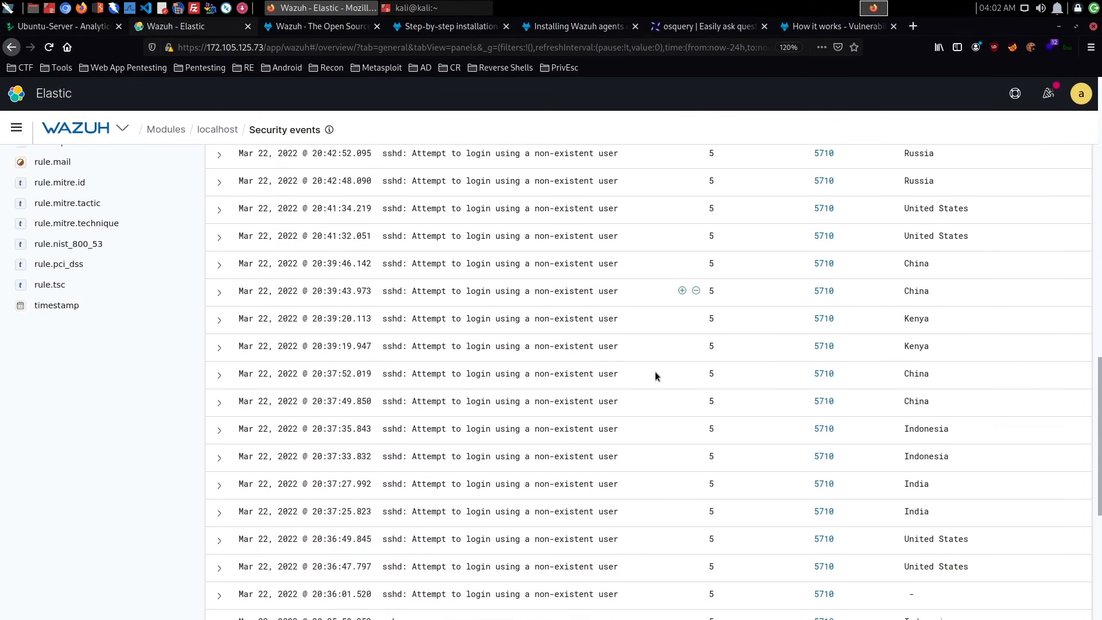
pyautogui.scroll(9, 655, 371)
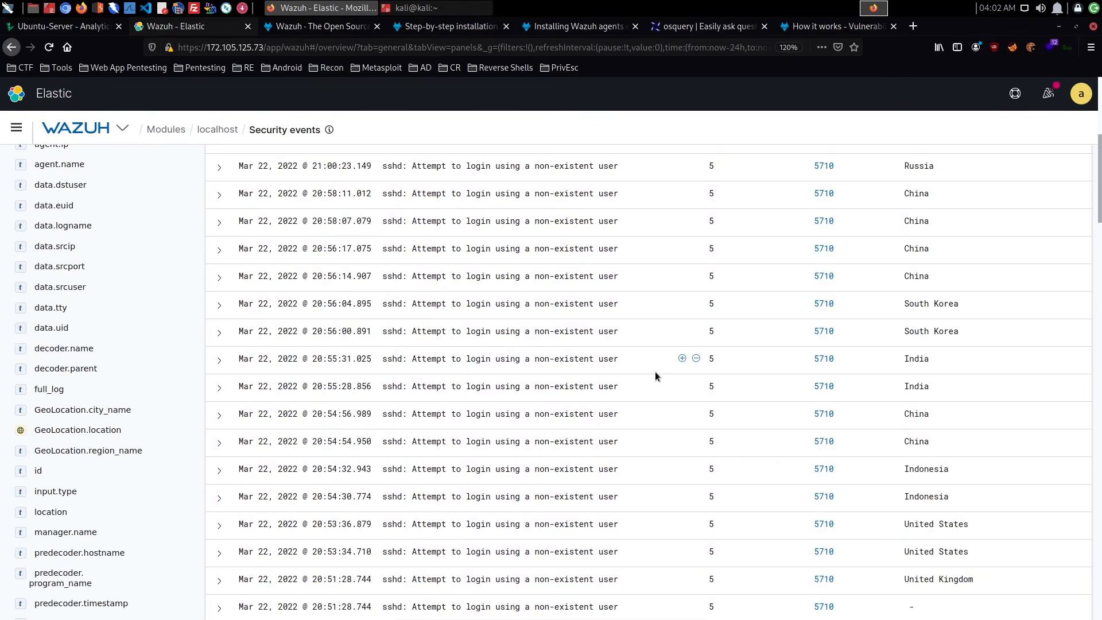
pyautogui.scroll(4, 655, 370)
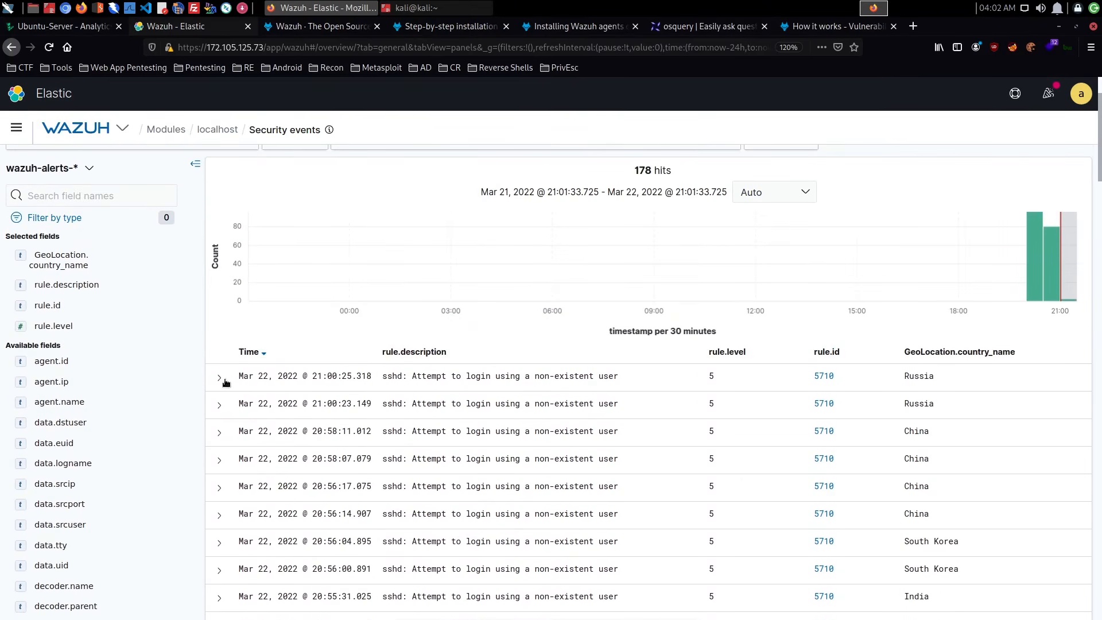
# - Inspect the details of the 20:39:20.113 login attempt event from Kenya and collapse it again
pyautogui.scroll(-12, 316, 388)
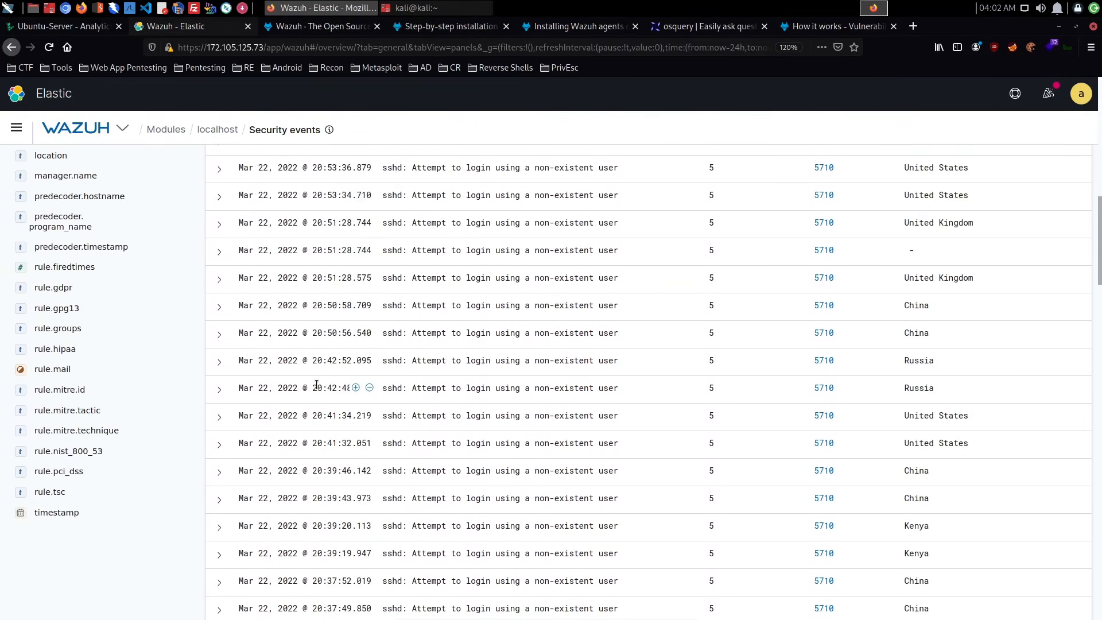
pyautogui.click(219, 330)
pyautogui.scroll(-4, 442, 353)
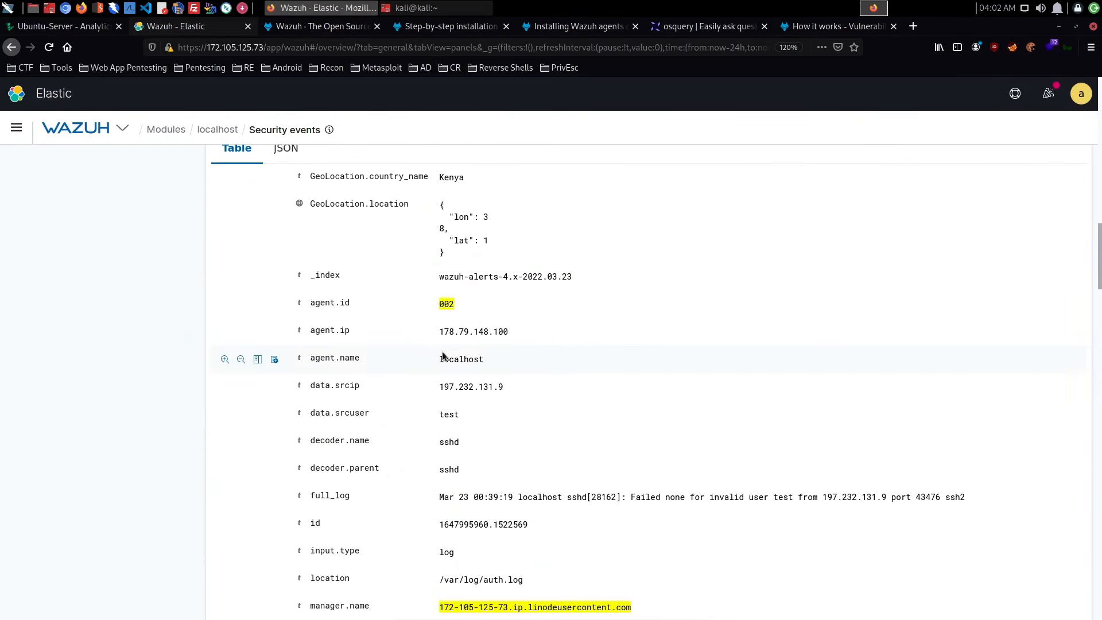
pyautogui.scroll(-1, 442, 352)
pyautogui.scroll(5, 452, 358)
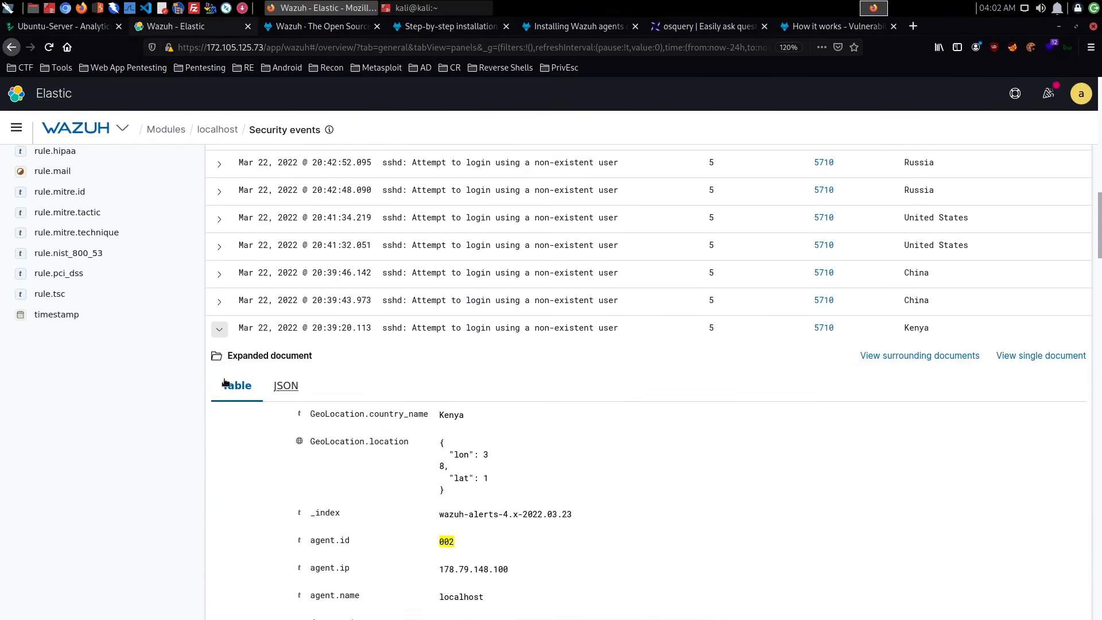
pyautogui.click(219, 328)
pyautogui.scroll(15, 347, 374)
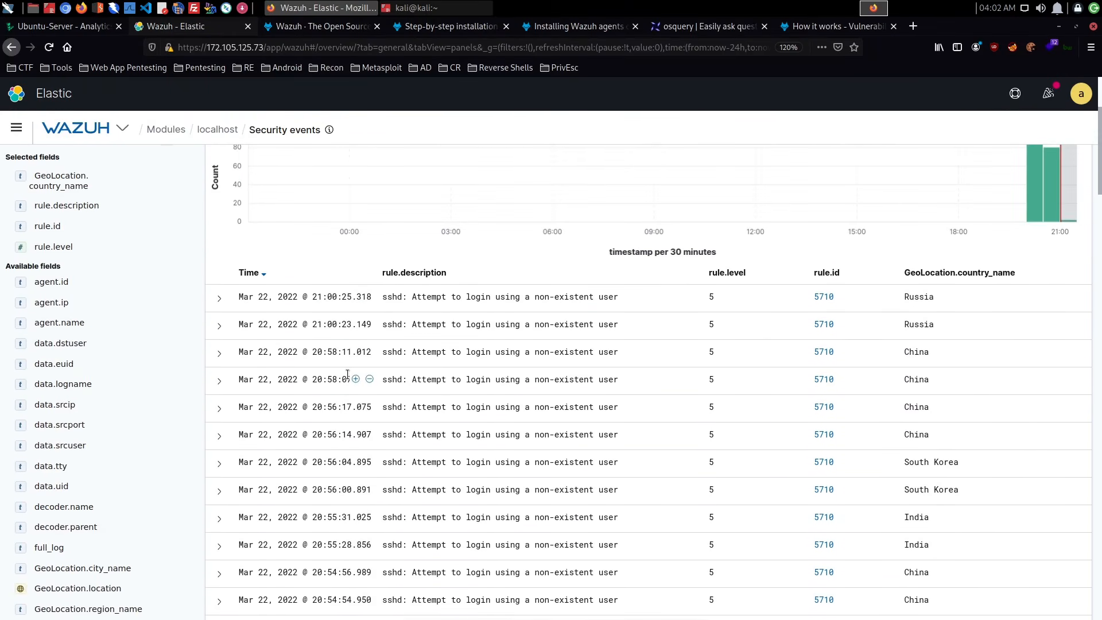
# - Inspect the details of the 21:00:25.318 login attempt event from Russia, down to its MITRE fields
pyautogui.scroll(-1, 347, 374)
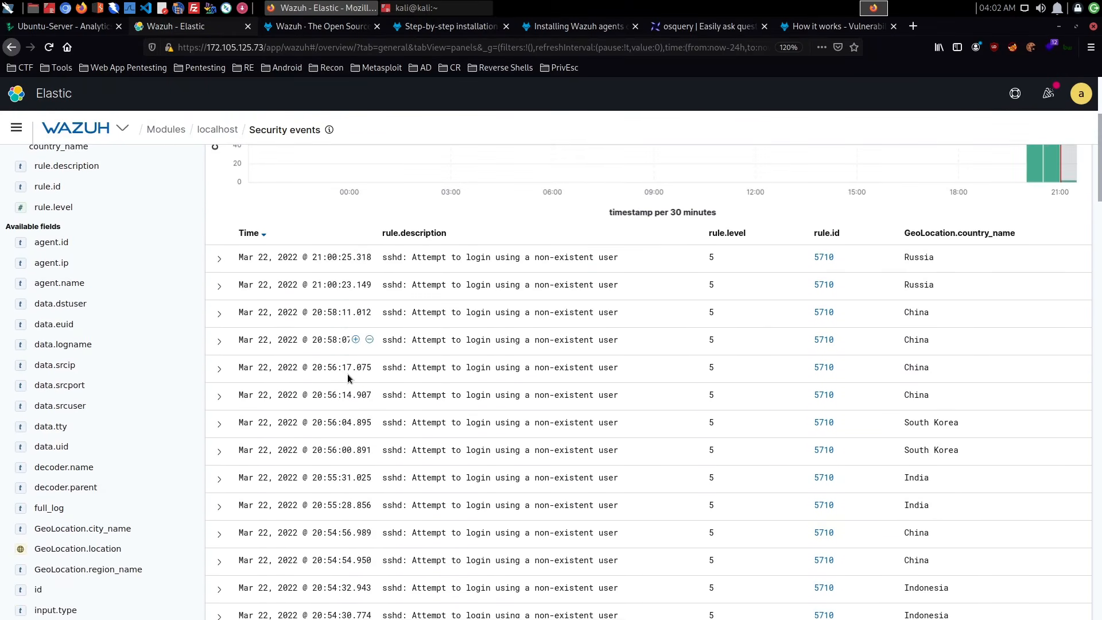
pyautogui.click(219, 262)
pyautogui.scroll(-4, 491, 316)
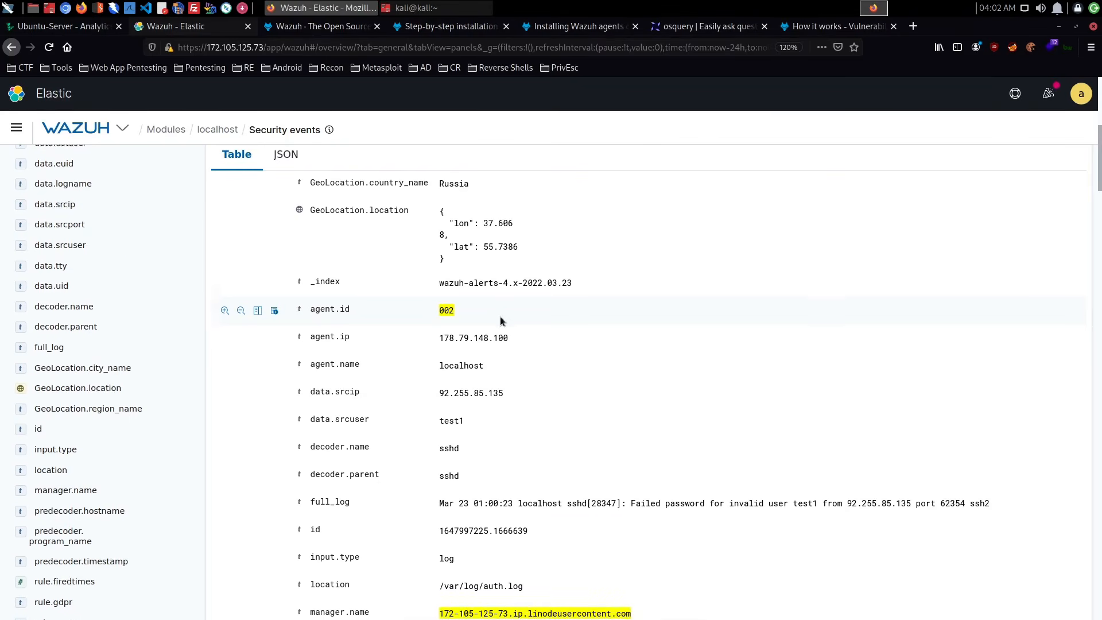
pyautogui.scroll(-6, 500, 320)
pyautogui.scroll(-10, 500, 320)
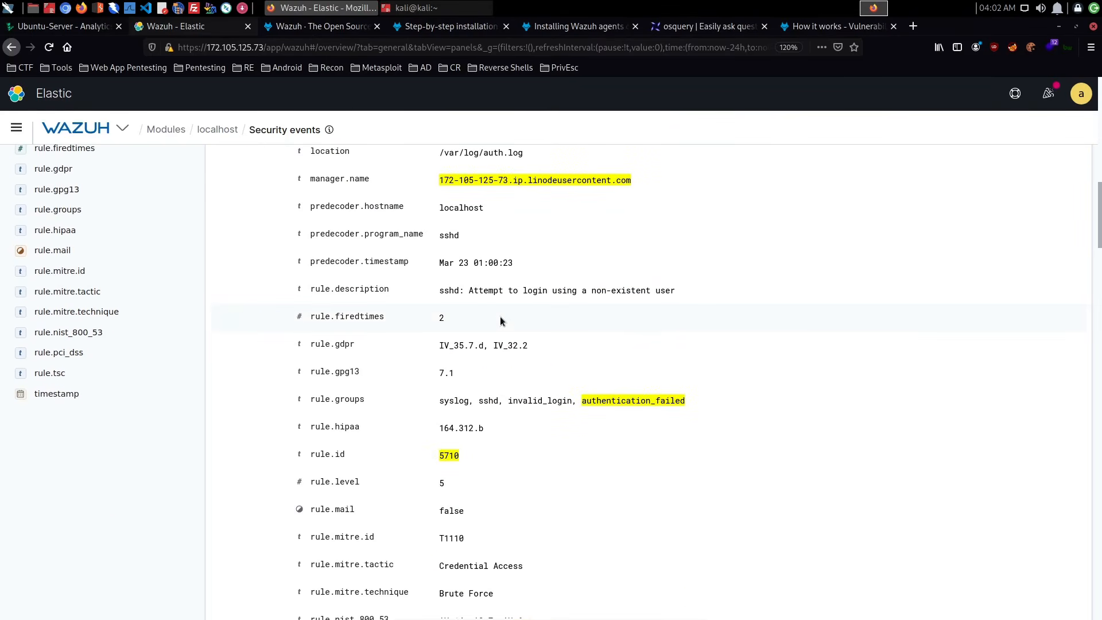
pyautogui.scroll(20, 501, 319)
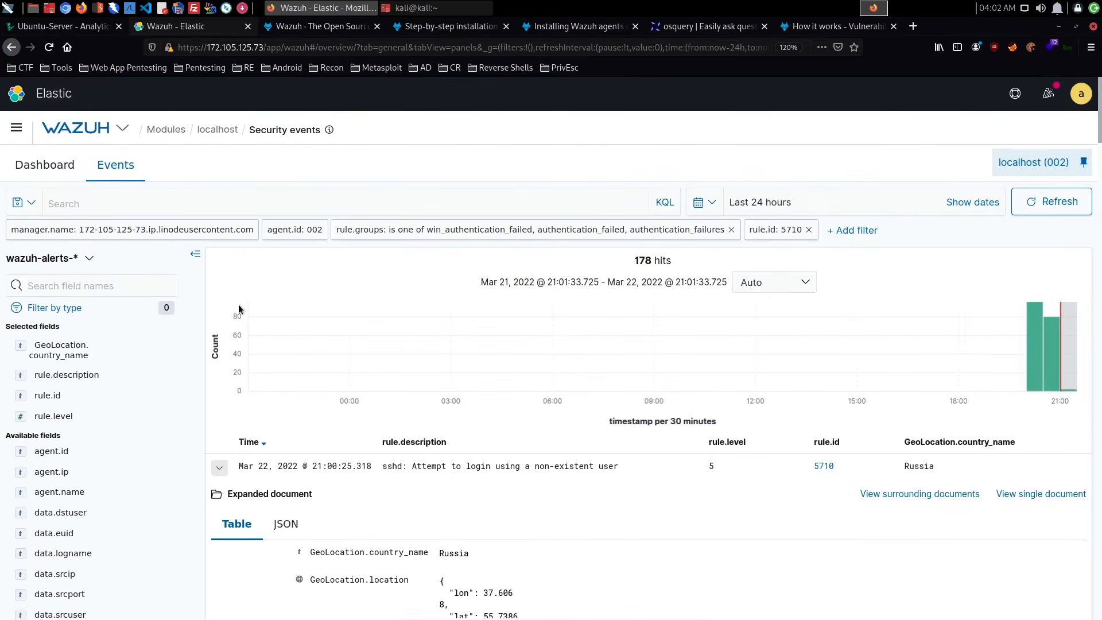
pyautogui.scroll(-3, 255, 379)
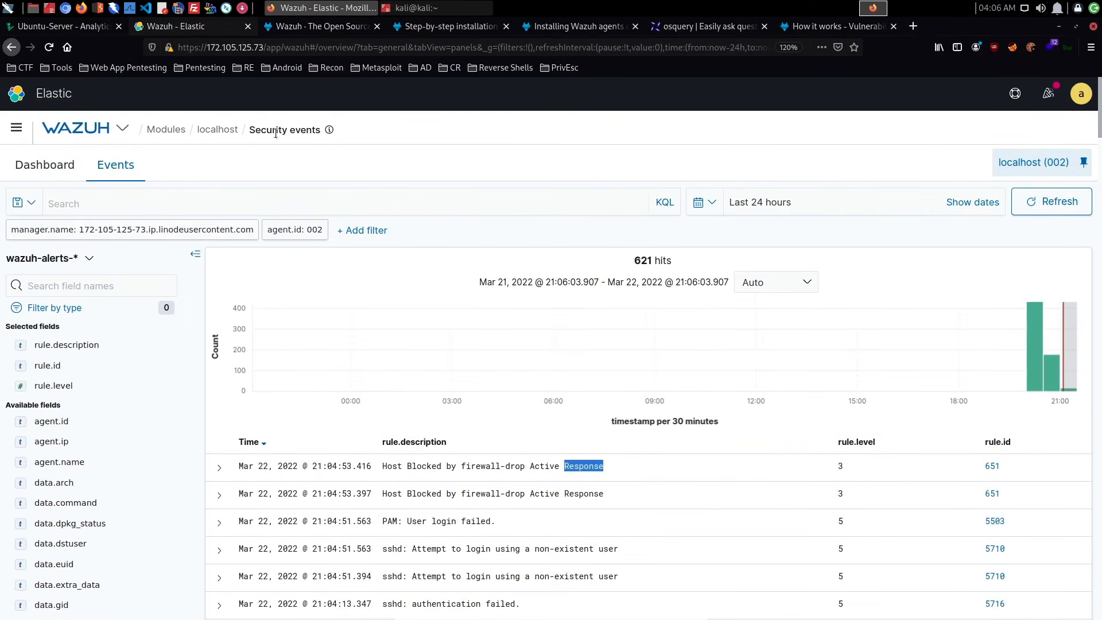
# - Inspect the details of the 21:04:53.416 "Host Blocked by firewall-drop Active Response" event and collapse it again
pyautogui.scroll(-3, 394, 269)
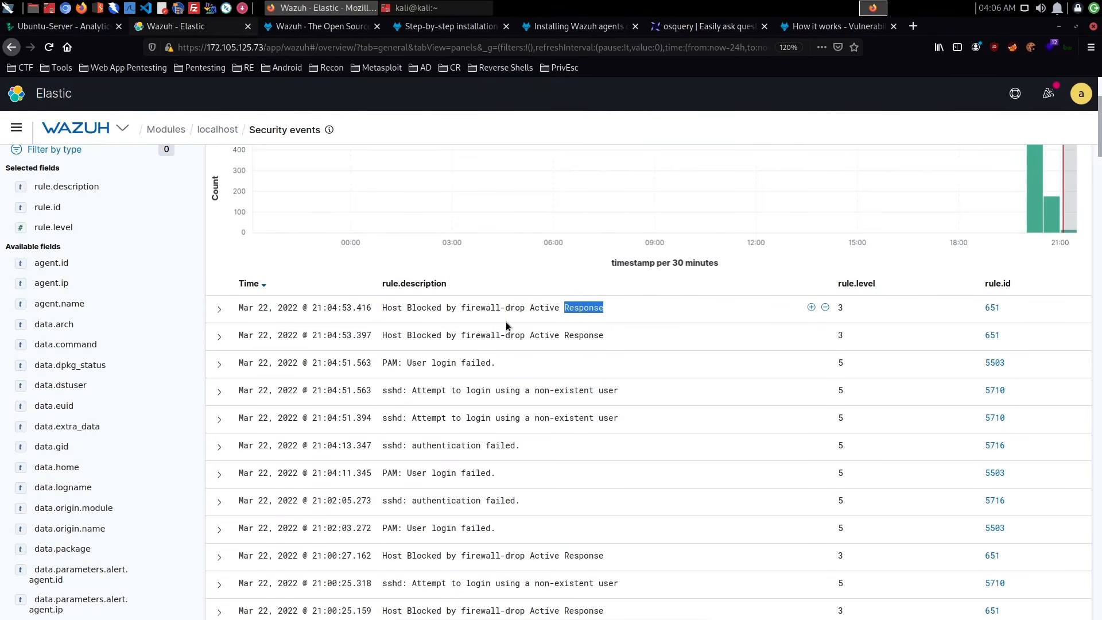
pyautogui.scroll(3, 505, 321)
pyautogui.scroll(-4, 307, 282)
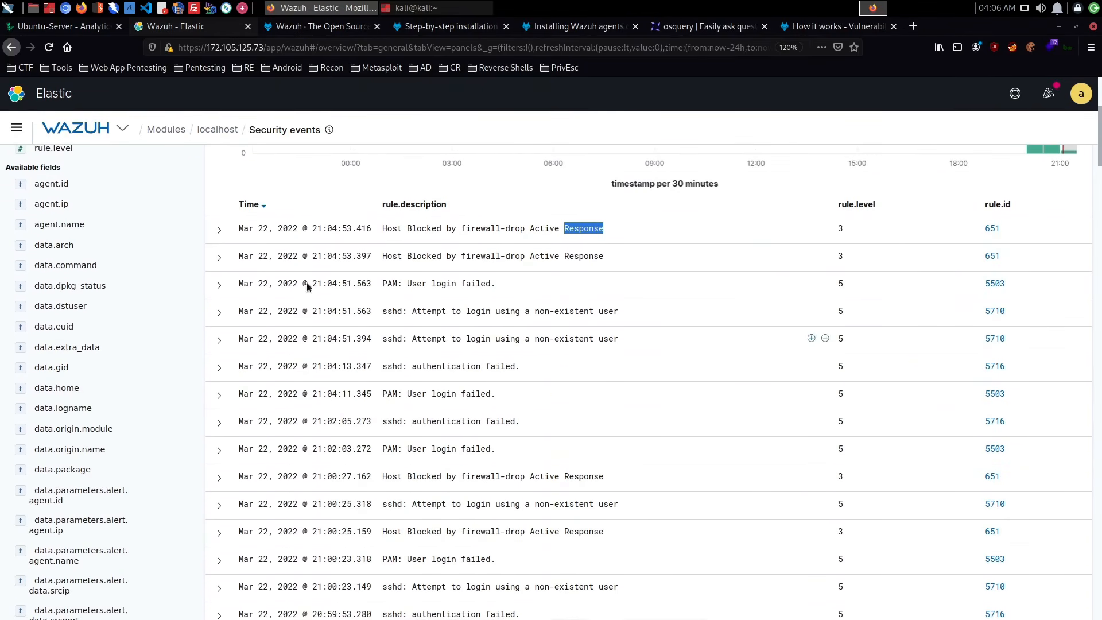
pyautogui.click(219, 229)
pyautogui.scroll(-10, 541, 293)
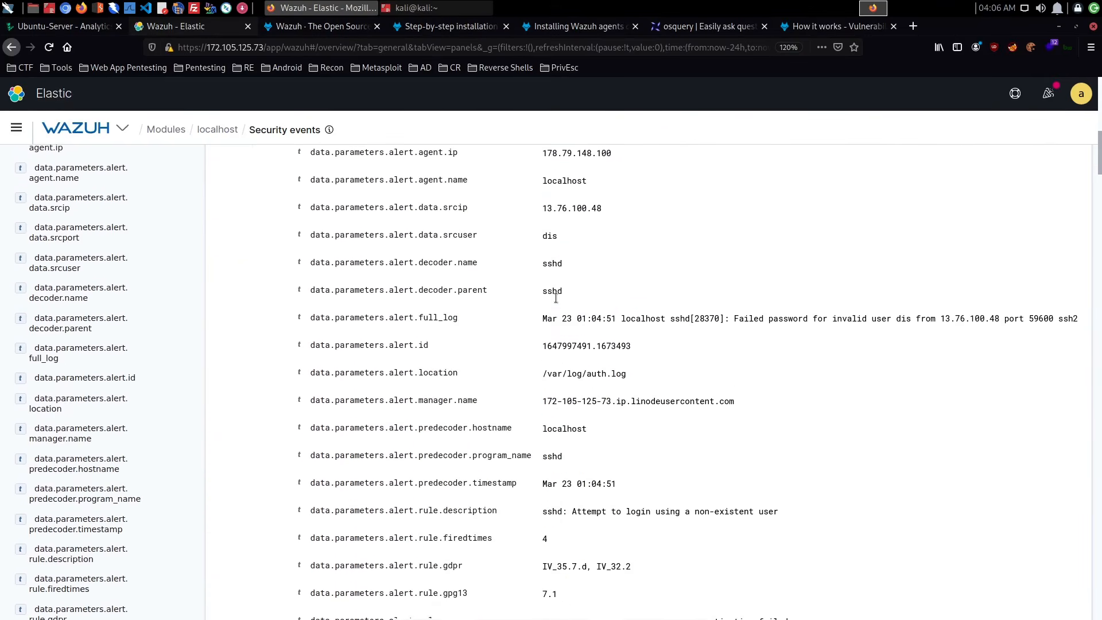
pyautogui.scroll(10, 556, 302)
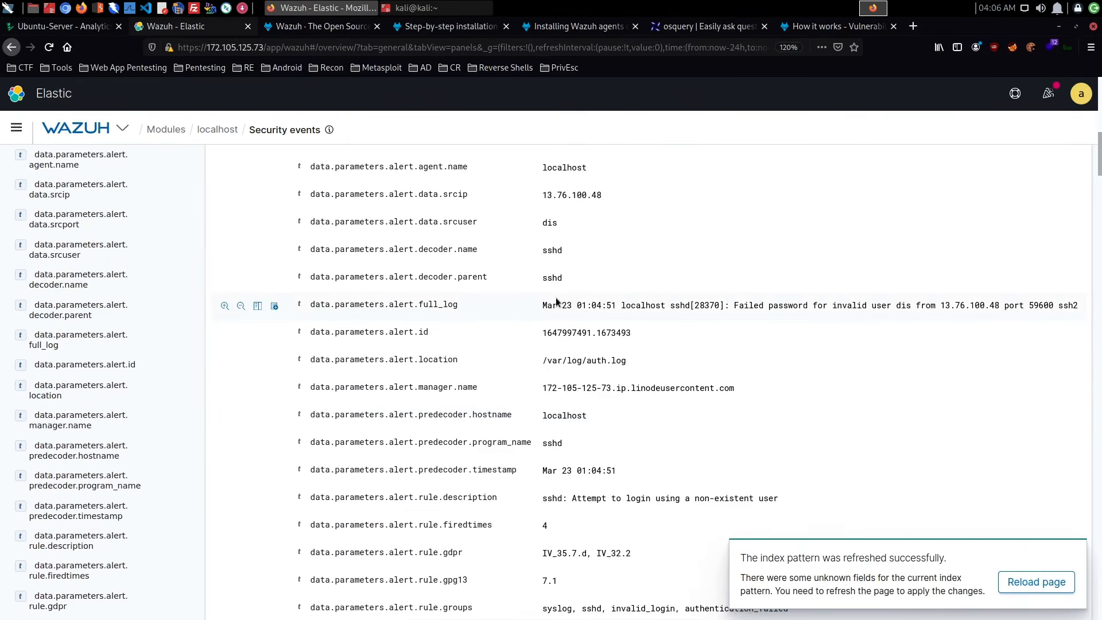
pyautogui.scroll(3, 554, 303)
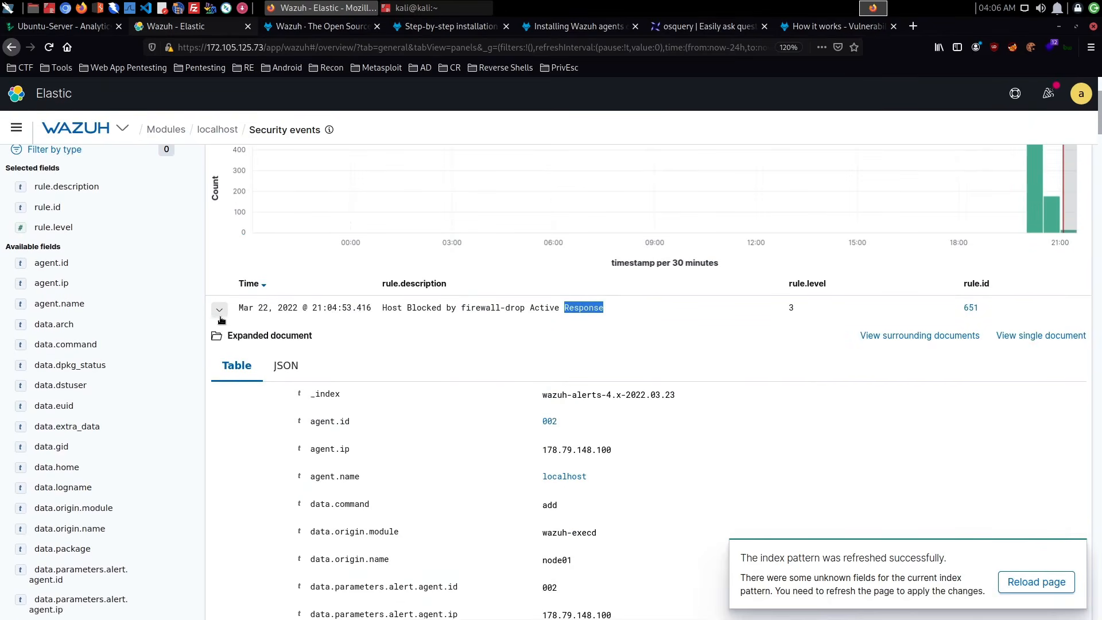
pyautogui.click(218, 309)
pyautogui.click(123, 127)
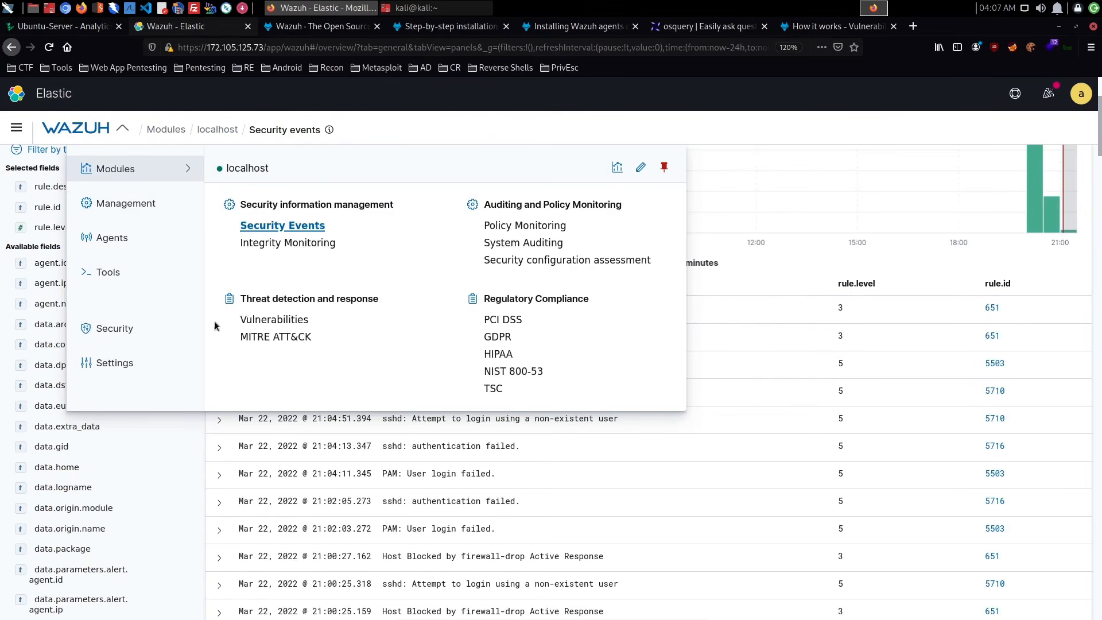
pyautogui.click(740, 139)
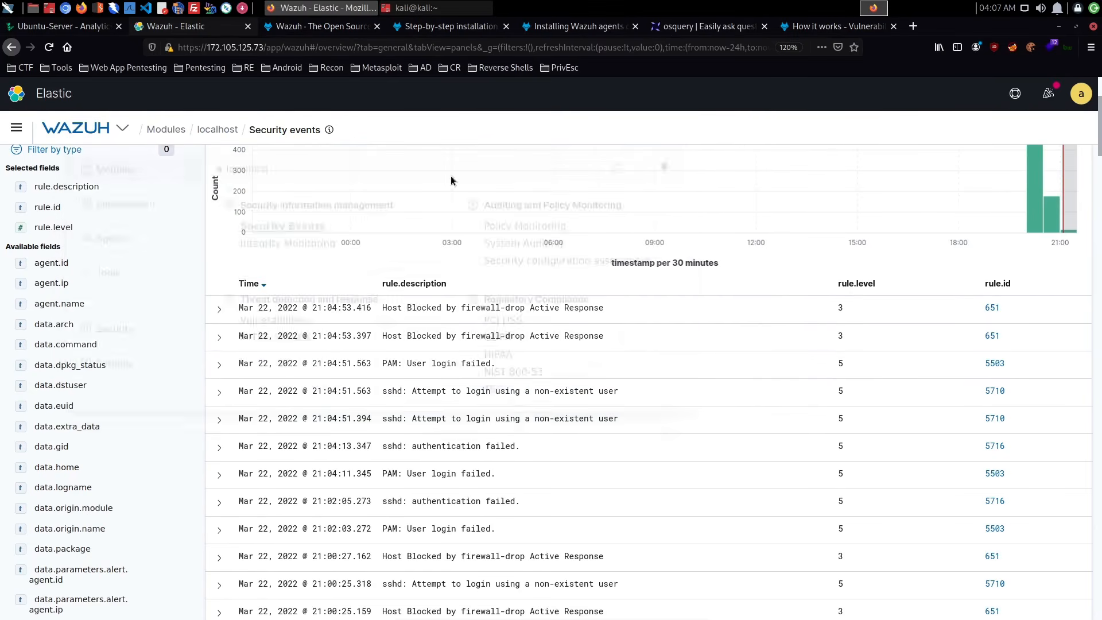